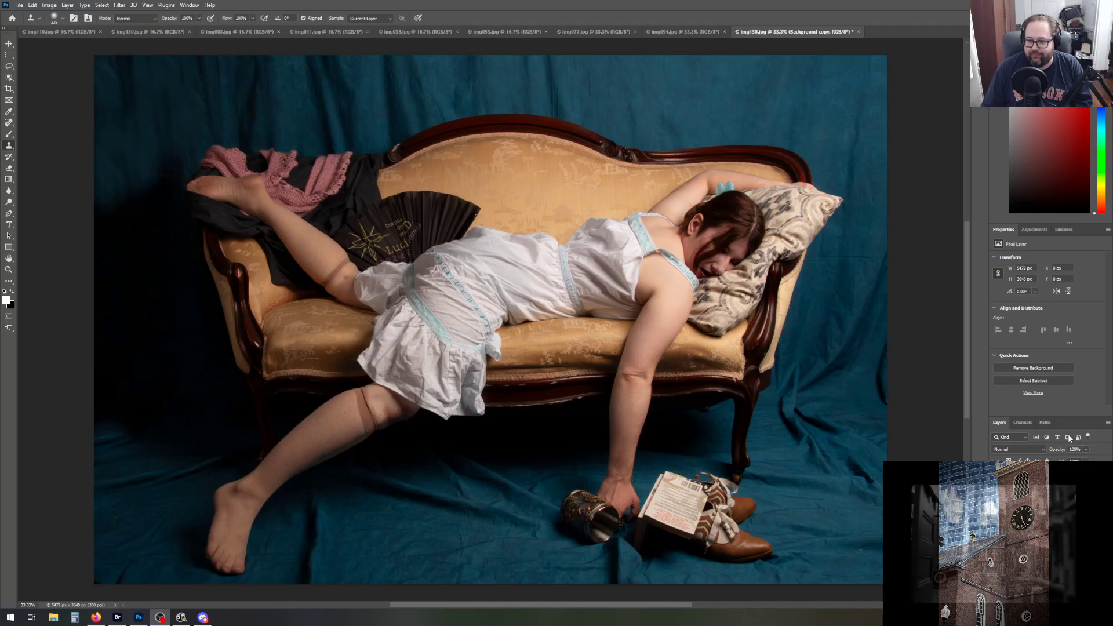
# Add a Curves adjustment layer above the photo and pull its white point in to an input of about 234
pyautogui.click(1034, 230)
pyautogui.click(1035, 251)
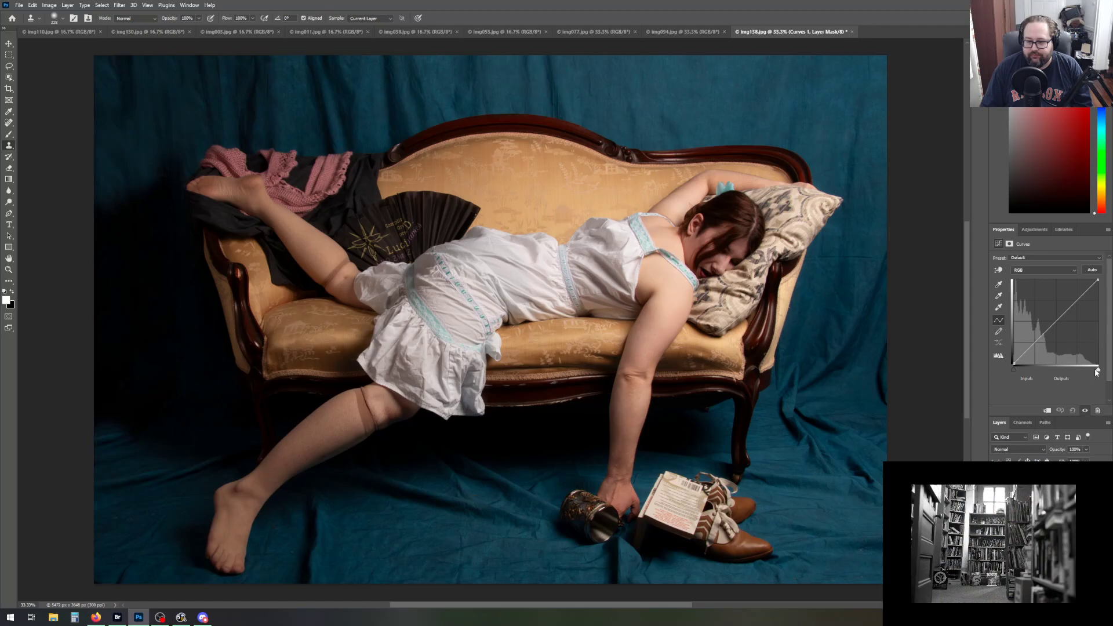
pyautogui.moveTo(1097, 371); pyautogui.dragTo(1091, 371)
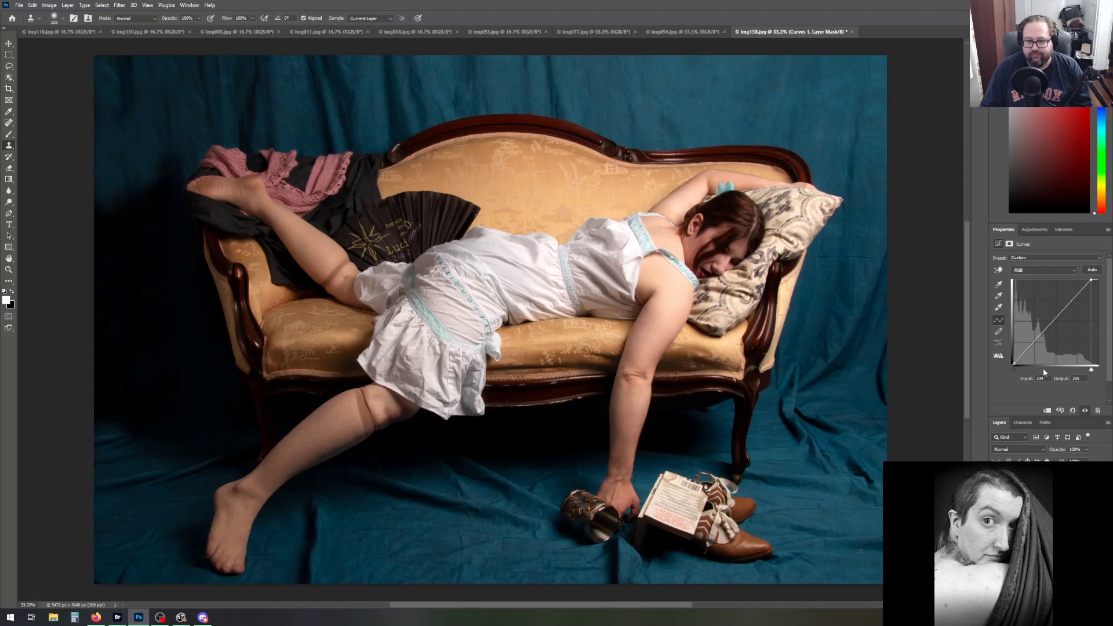
# Add a Hue/Saturation adjustment layer and lower the Master saturation to -10
pyautogui.click(1034, 229)
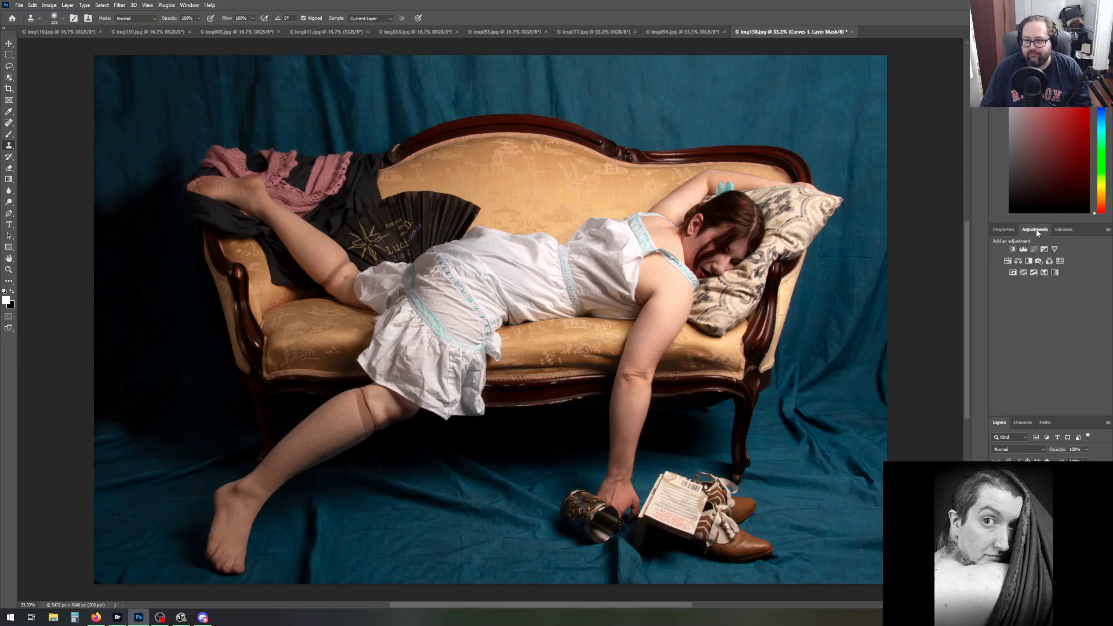
pyautogui.click(1008, 262)
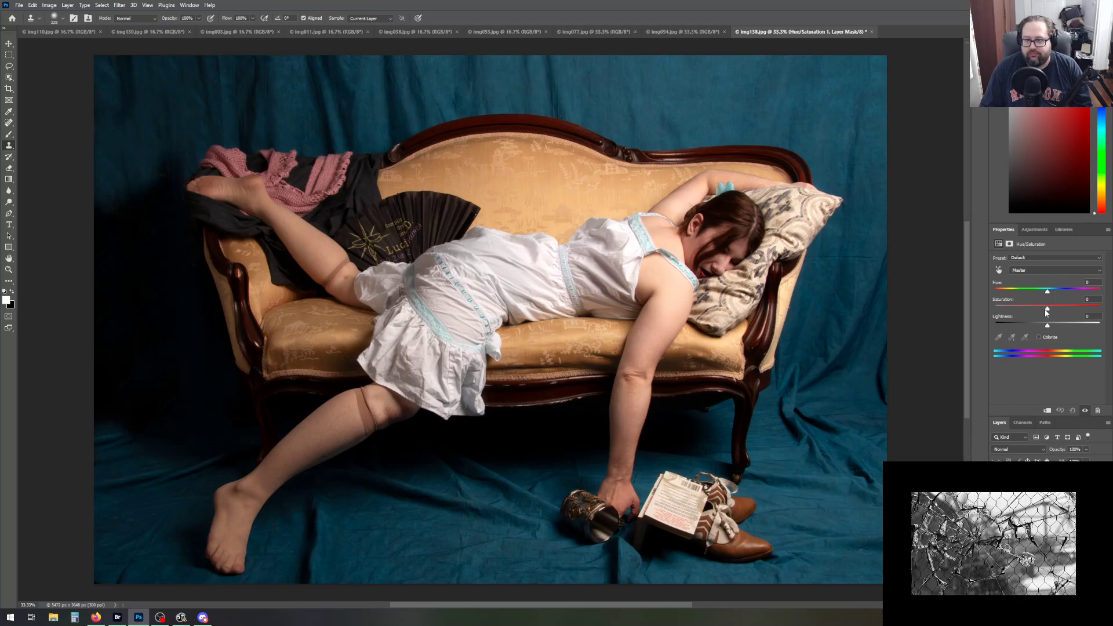
pyautogui.moveTo(1046, 311); pyautogui.dragTo(1042, 311)
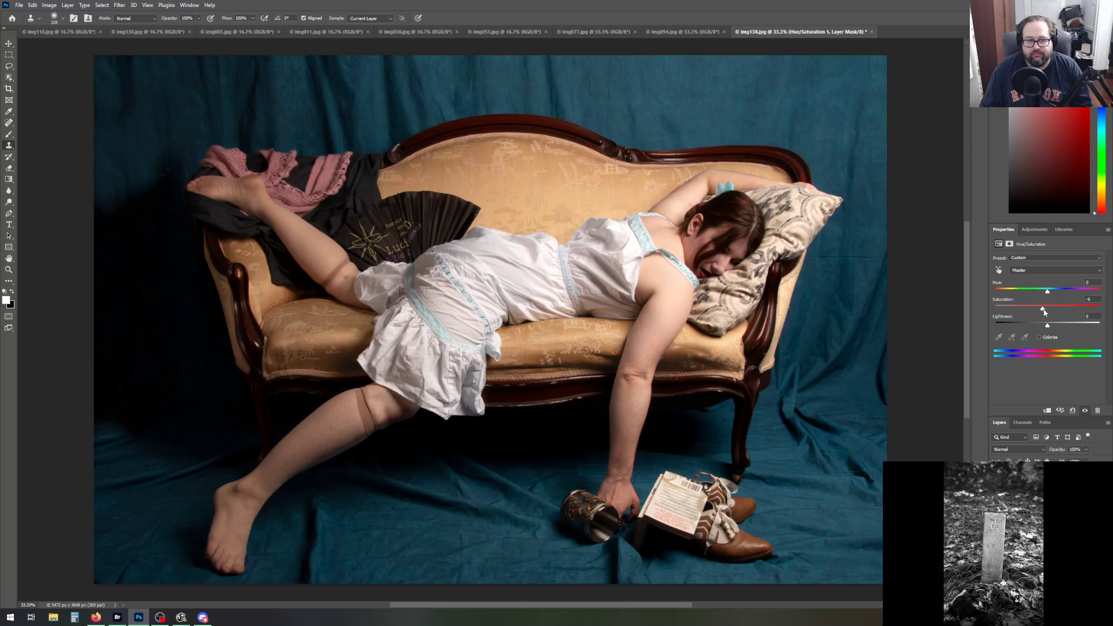
pyautogui.click(1085, 299)
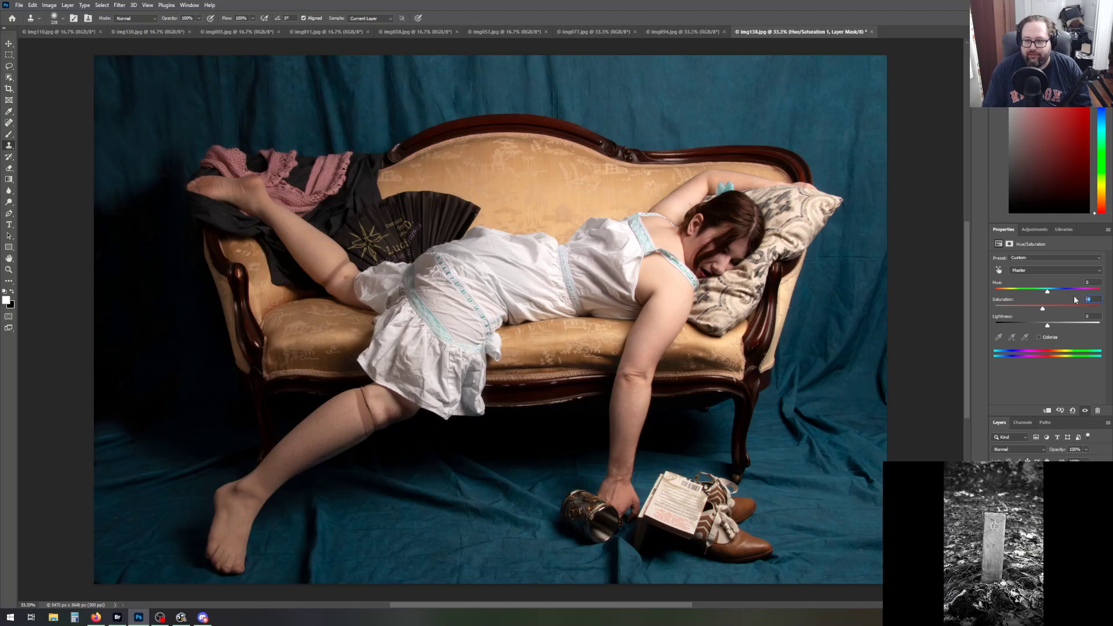
pyautogui.write('-10')
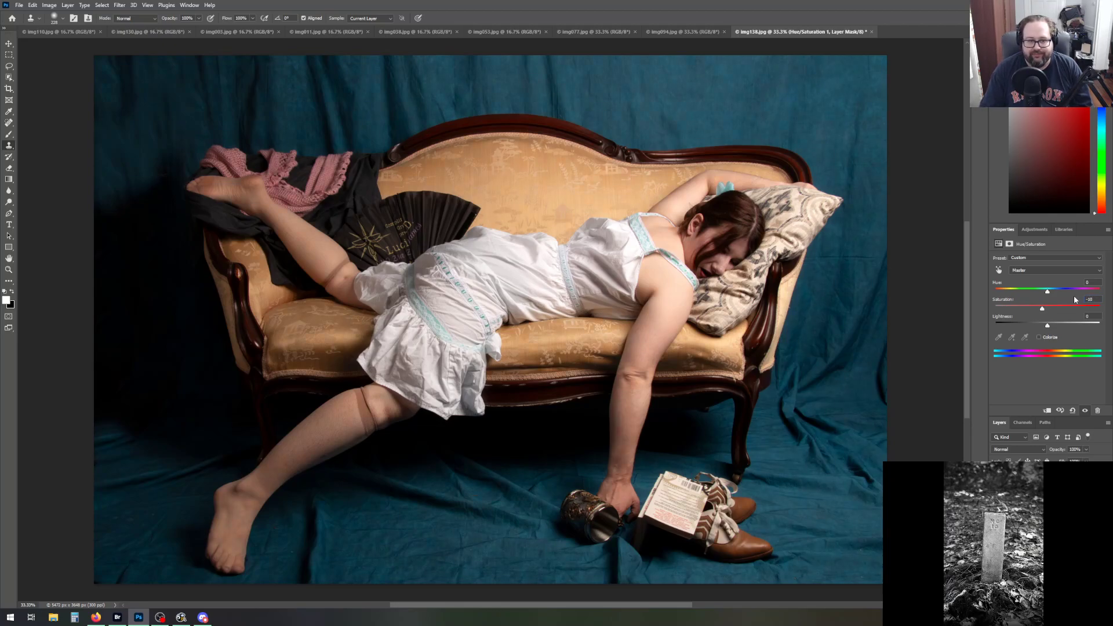
pyautogui.hotkey('alt', 'Tab')
pyautogui.hotkey('alt', 'Tab')
pyautogui.hotkey('alt', 'Tab')
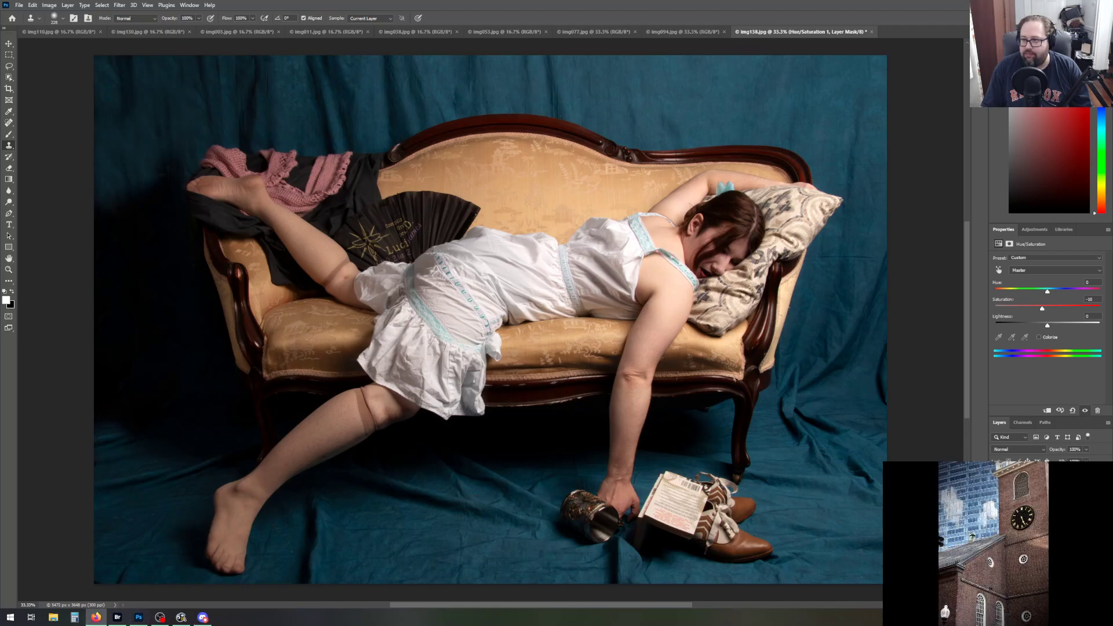
pyautogui.hotkey('alt', 'Tab')
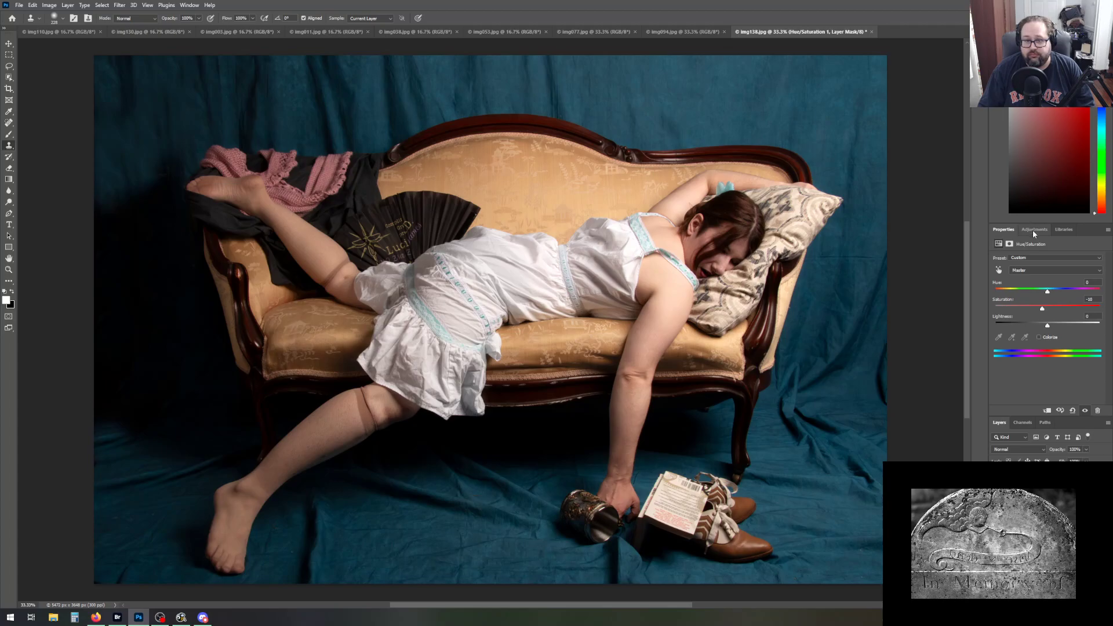
# Add a Selective Color adjustment layer above the Hue/Saturation layer
pyautogui.click(1035, 271)
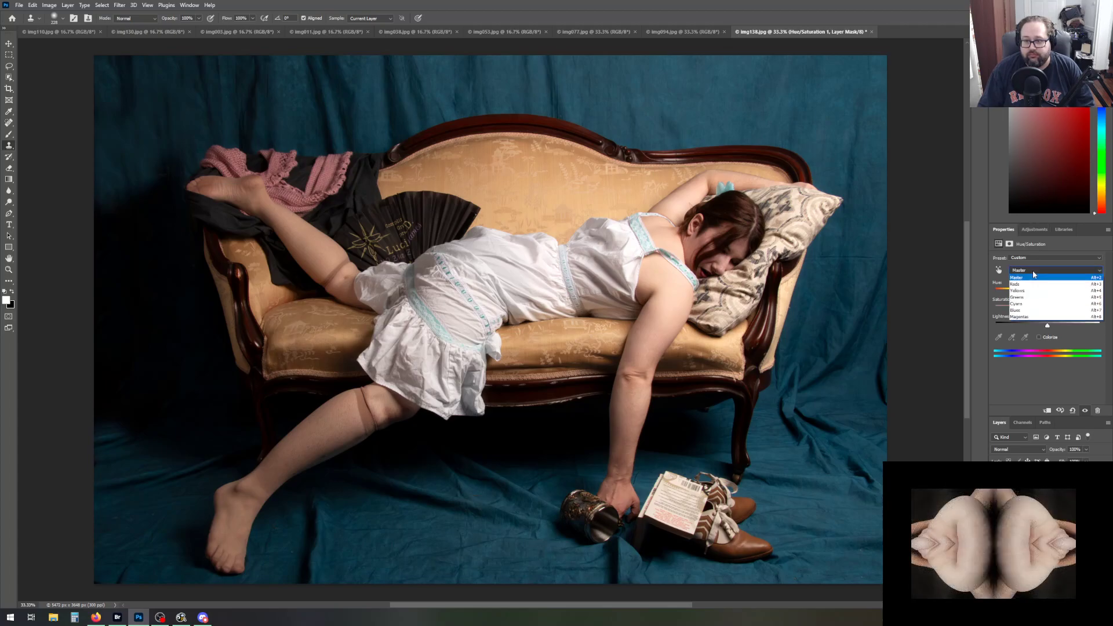
pyautogui.click(1034, 231)
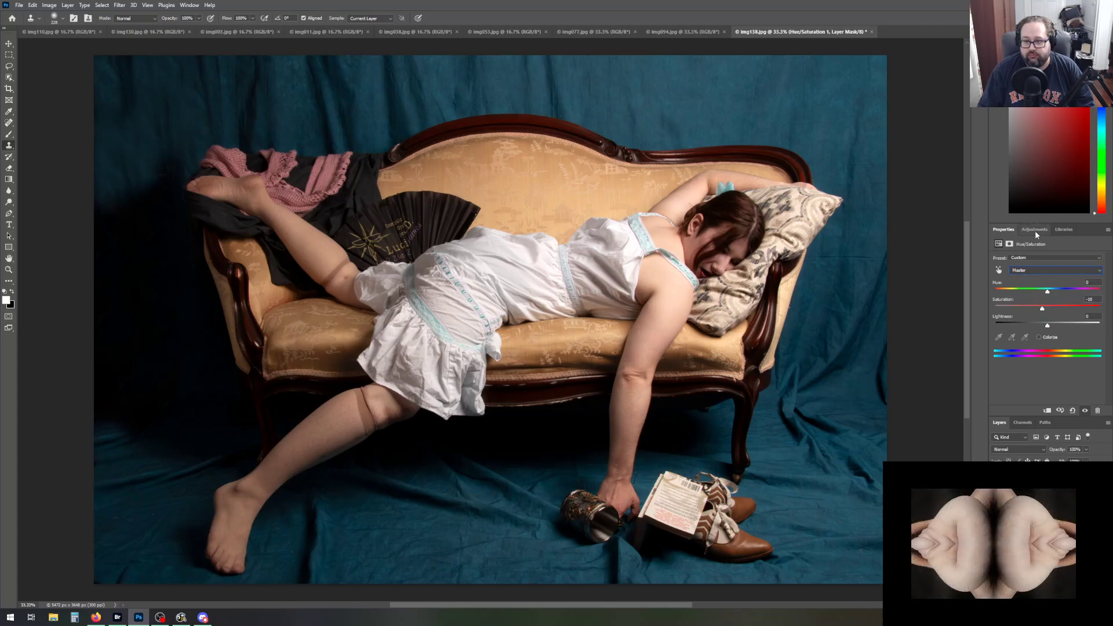
pyautogui.click(1035, 230)
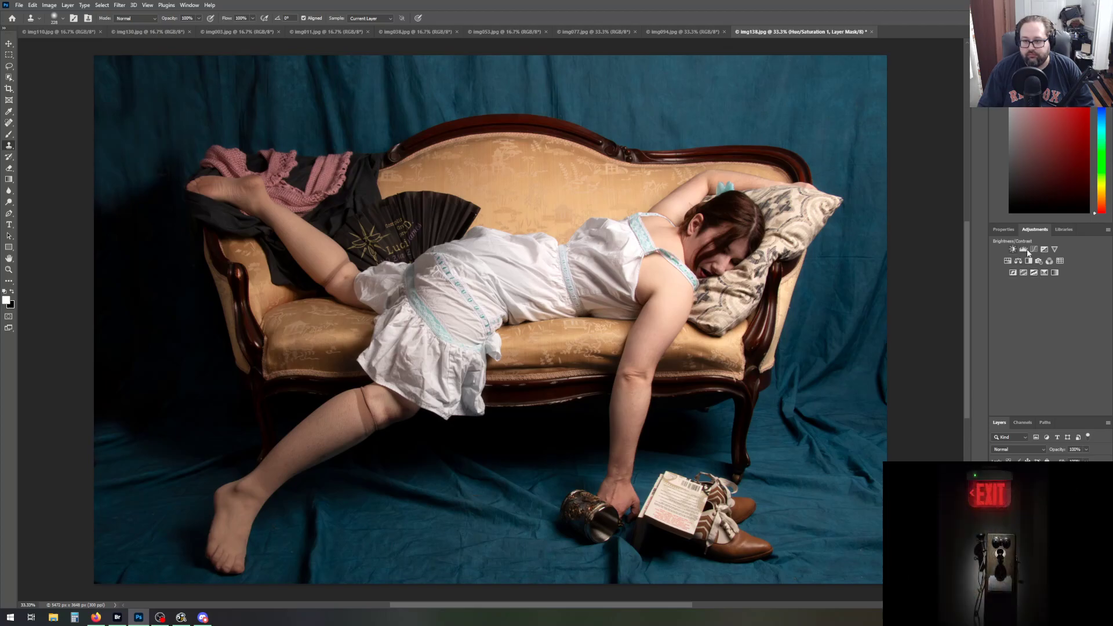
pyautogui.click(1045, 275)
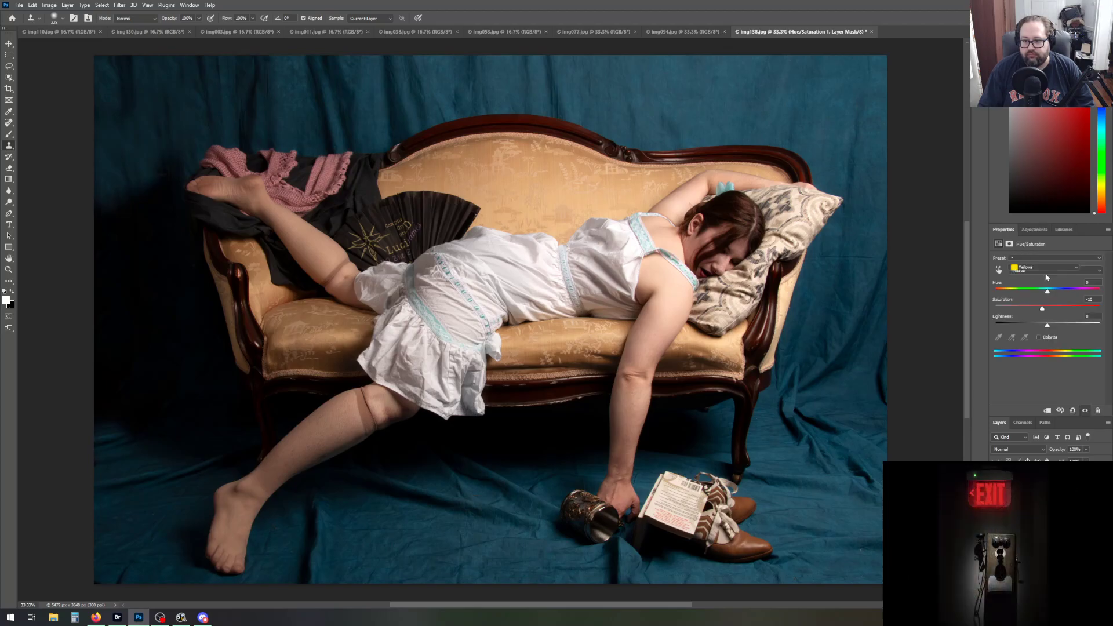
# On the Background copy layer, darken the photo's left edge and left corners with inward linear black-to-transparent gradients at 20% opacity
pyautogui.hotkey('ctrl', 'z')
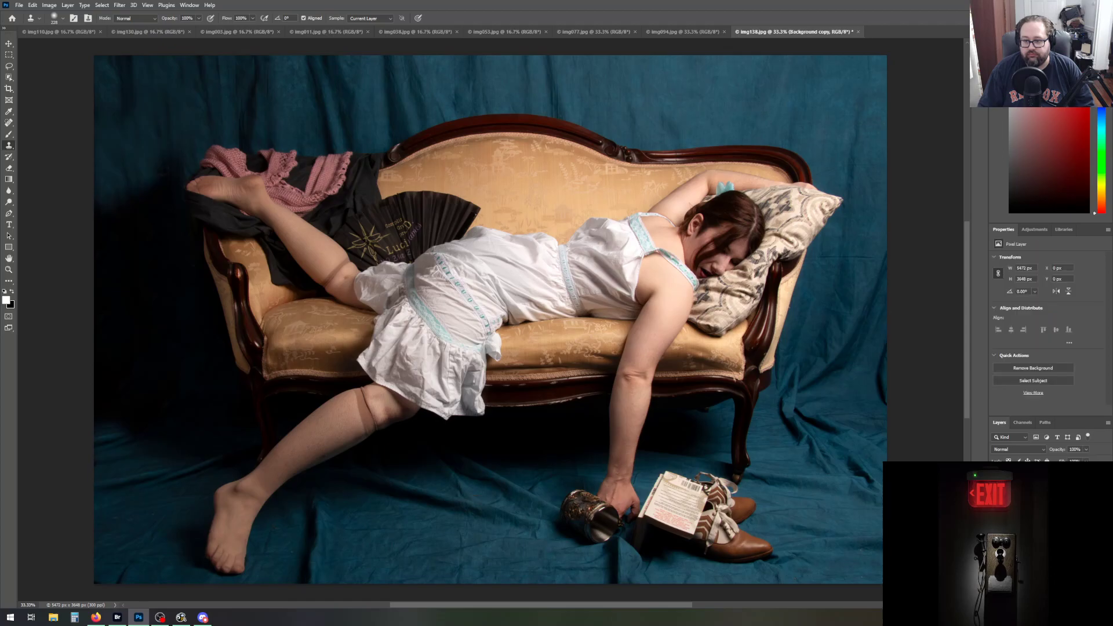
pyautogui.click(9, 180)
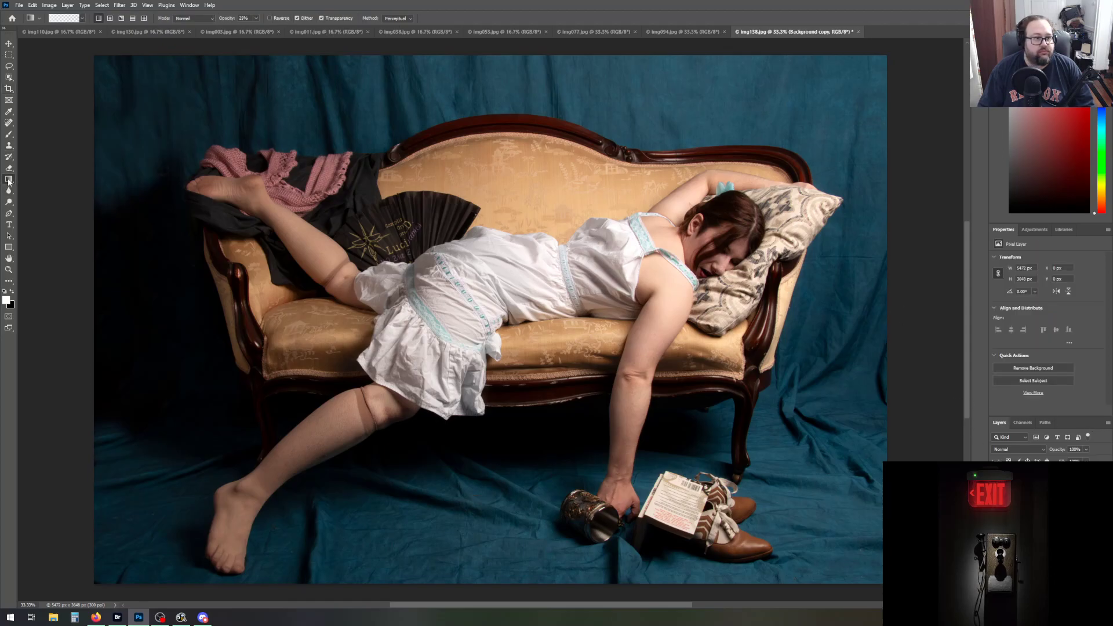
pyautogui.click(13, 292)
pyautogui.moveTo(84, 50); pyautogui.dragTo(276, 197)
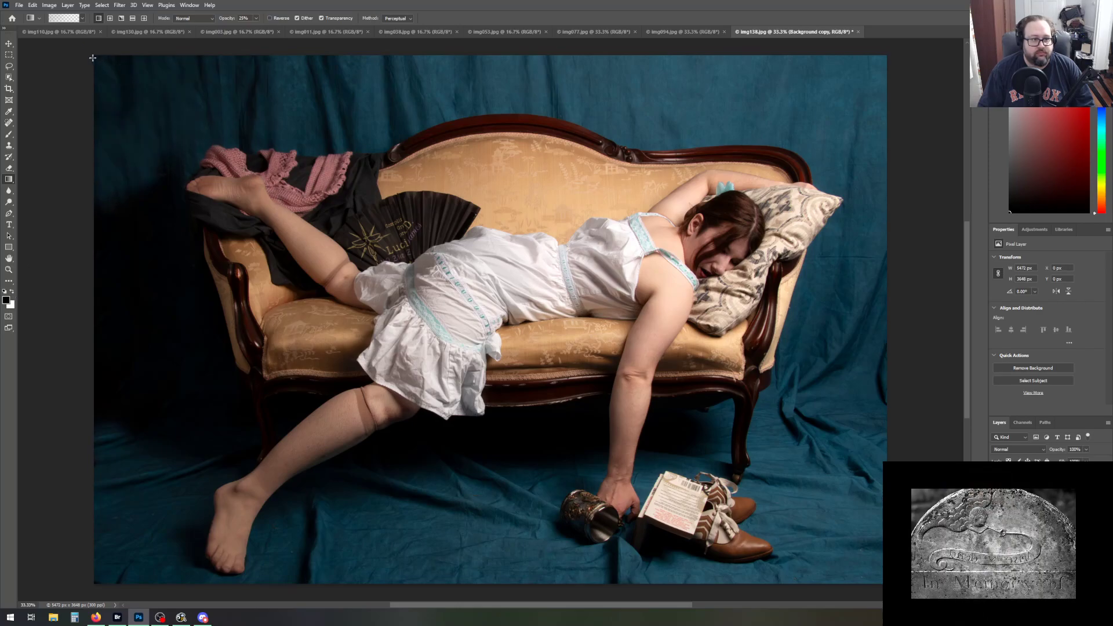
pyautogui.moveTo(83, 48); pyautogui.dragTo(263, 194)
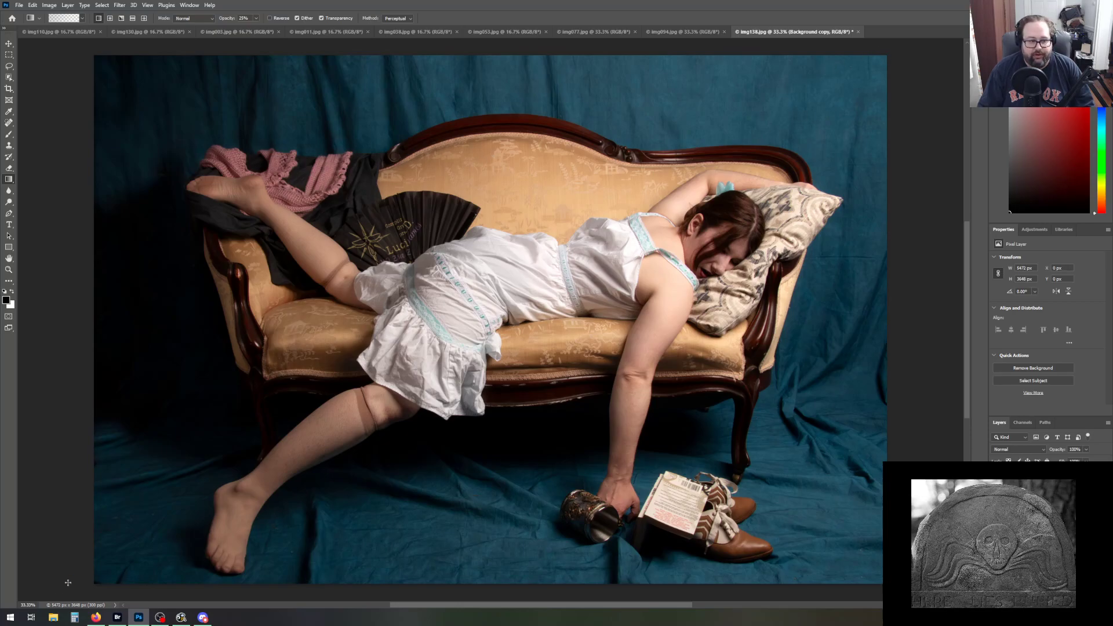
pyautogui.moveTo(67, 584); pyautogui.dragTo(264, 428)
pyautogui.moveTo(40, 276); pyautogui.dragTo(258, 269)
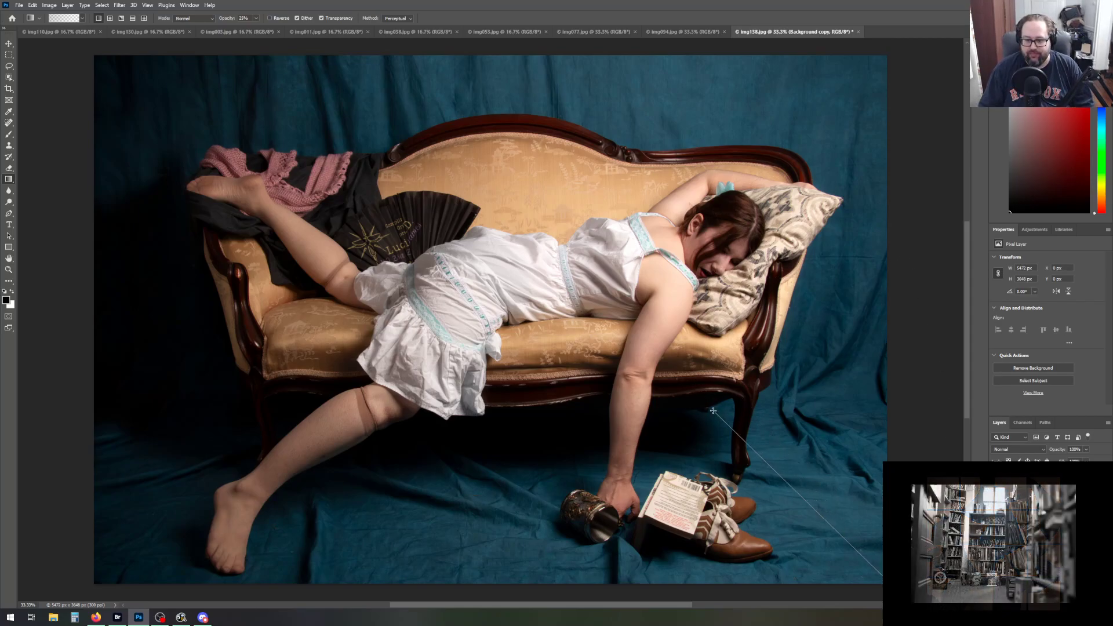
# Darken the photo's right corners and its right, top and bottom edges with the same inward black gradients
pyautogui.moveTo(888, 49); pyautogui.dragTo(745, 172)
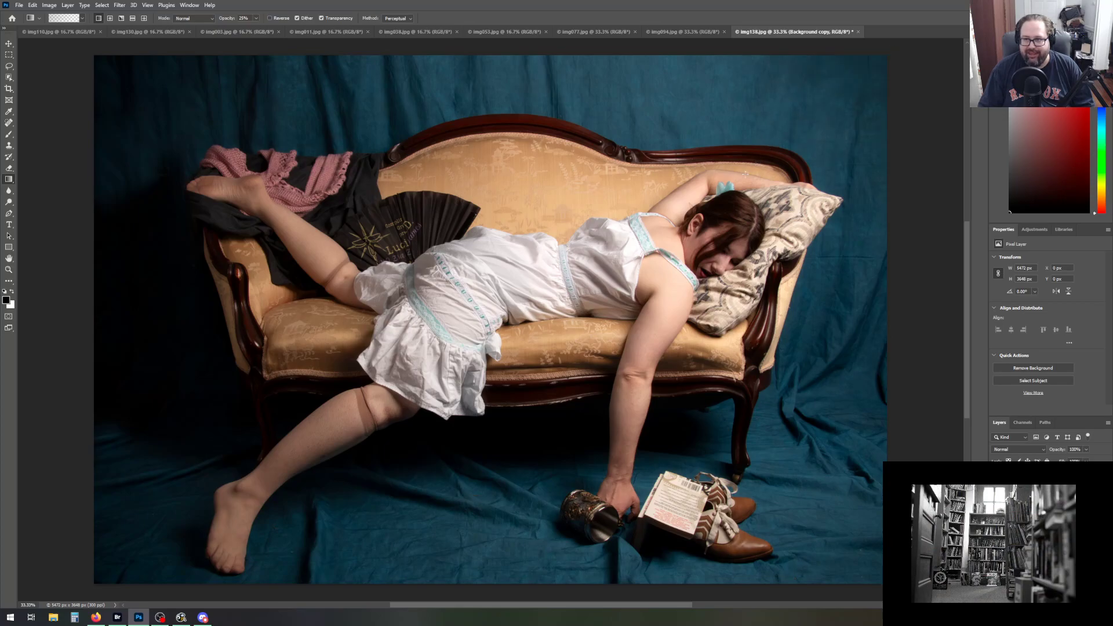
pyautogui.moveTo(924, 271); pyautogui.dragTo(744, 271)
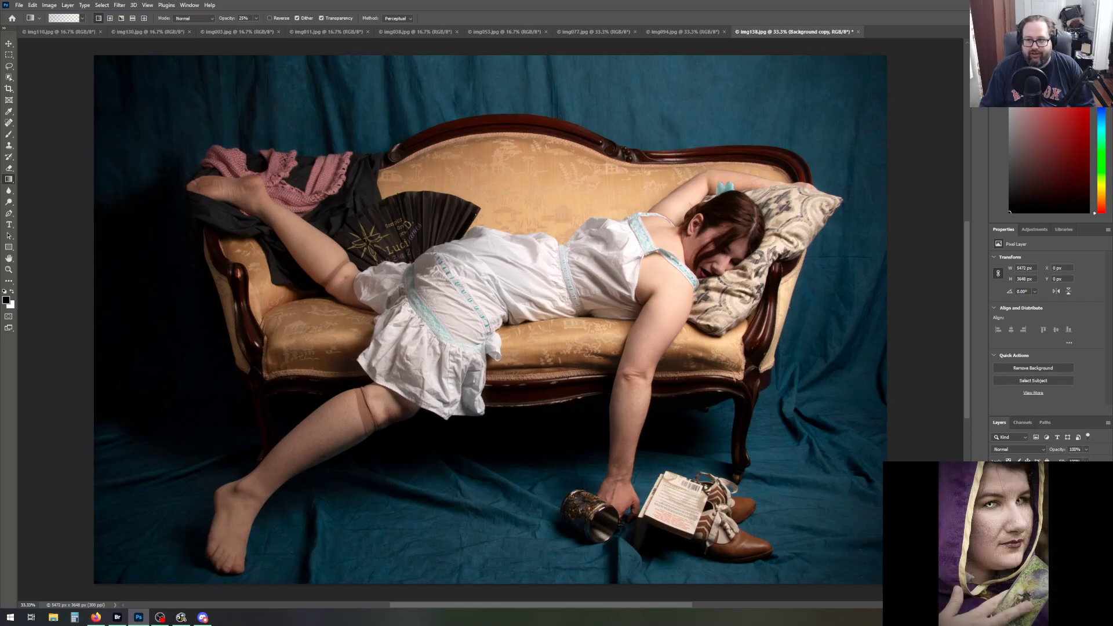
pyautogui.moveTo(485, 42); pyautogui.dragTo(484, 149)
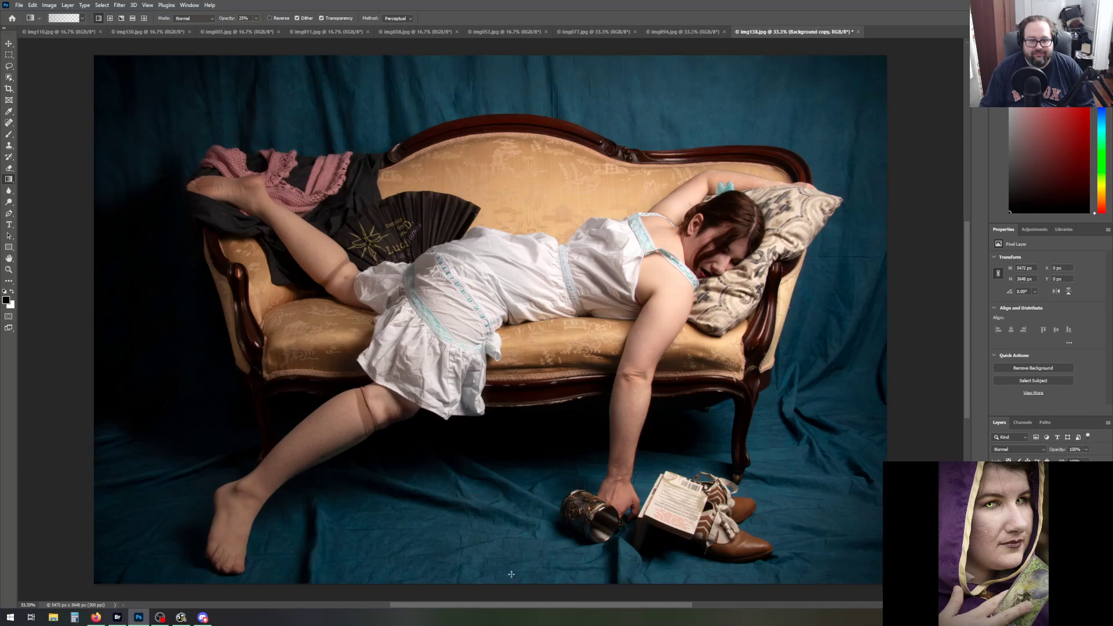
pyautogui.moveTo(476, 592); pyautogui.dragTo(477, 529)
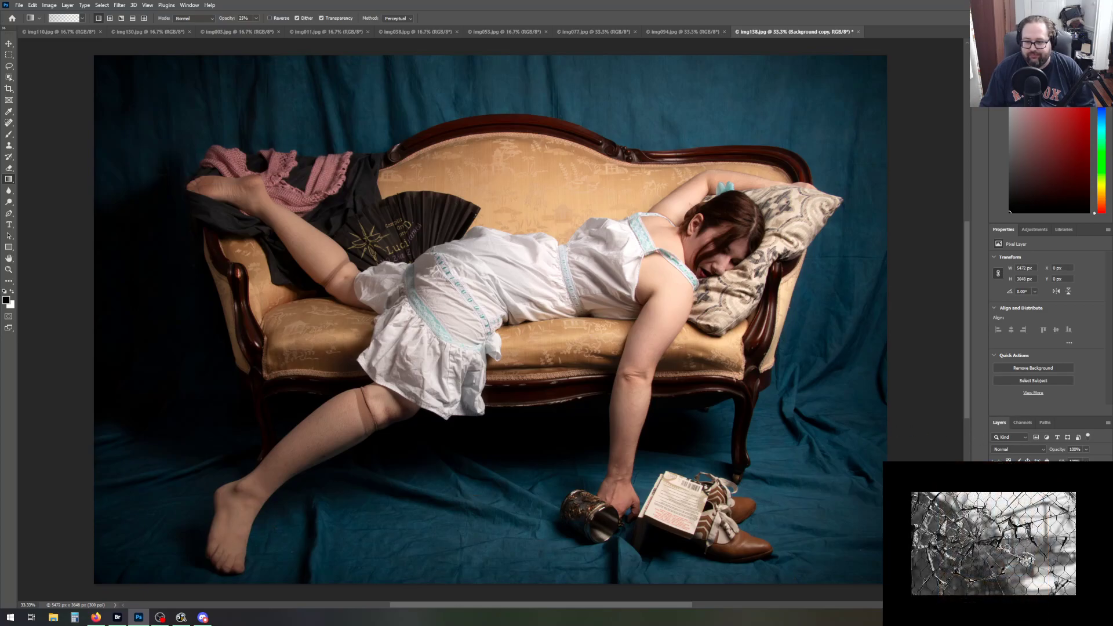
# In the Selective Color layer, set Black to +100% for both the Cyans and the Blues
pyautogui.click(1061, 594)
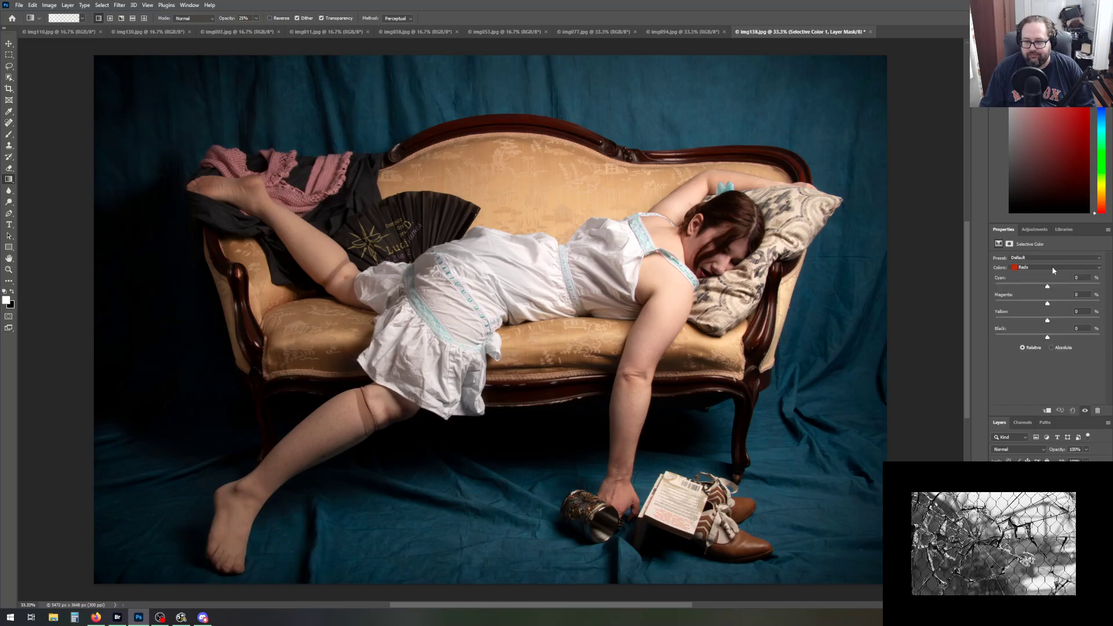
pyautogui.click(1053, 270)
pyautogui.click(1053, 295)
pyautogui.moveTo(1047, 338); pyautogui.dragTo(1067, 338)
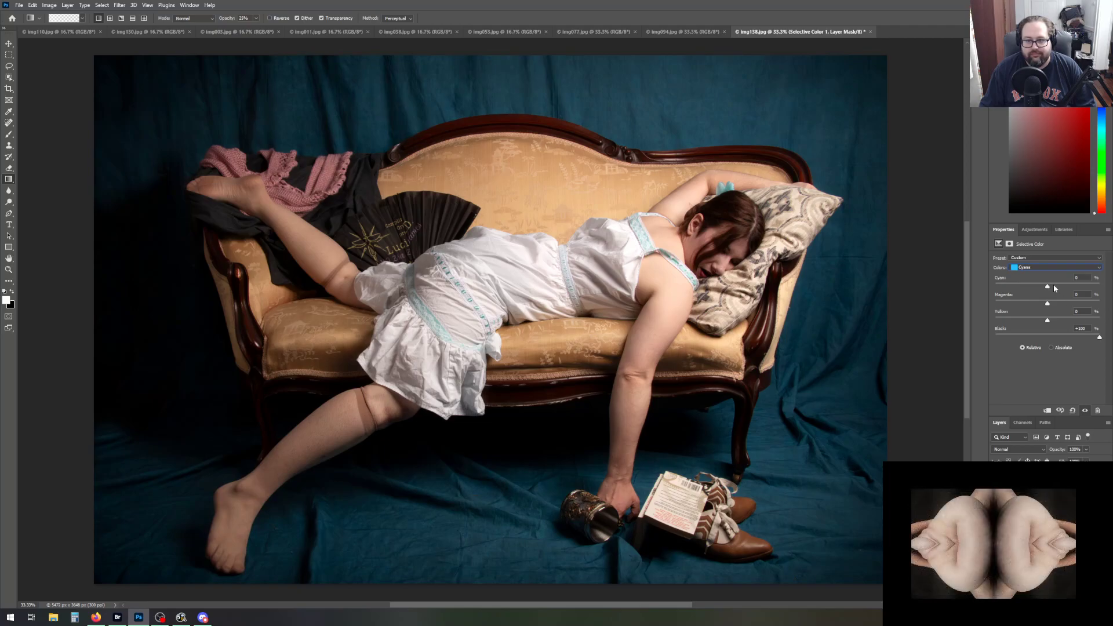
pyautogui.click(1048, 269)
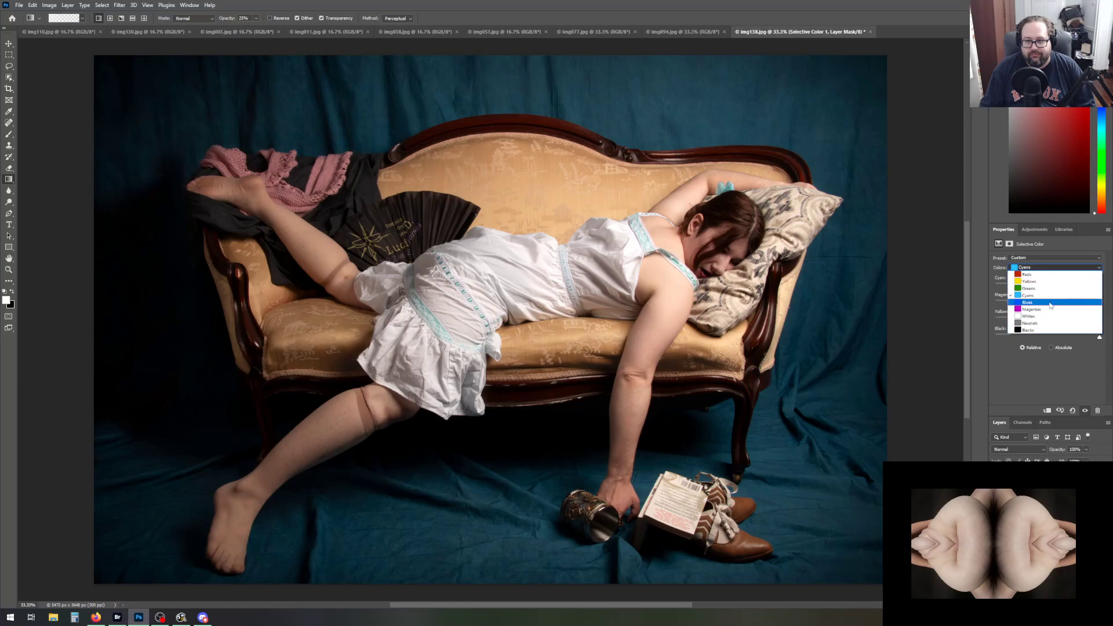
pyautogui.click(1050, 302)
pyautogui.moveTo(1047, 339); pyautogui.dragTo(1099, 337)
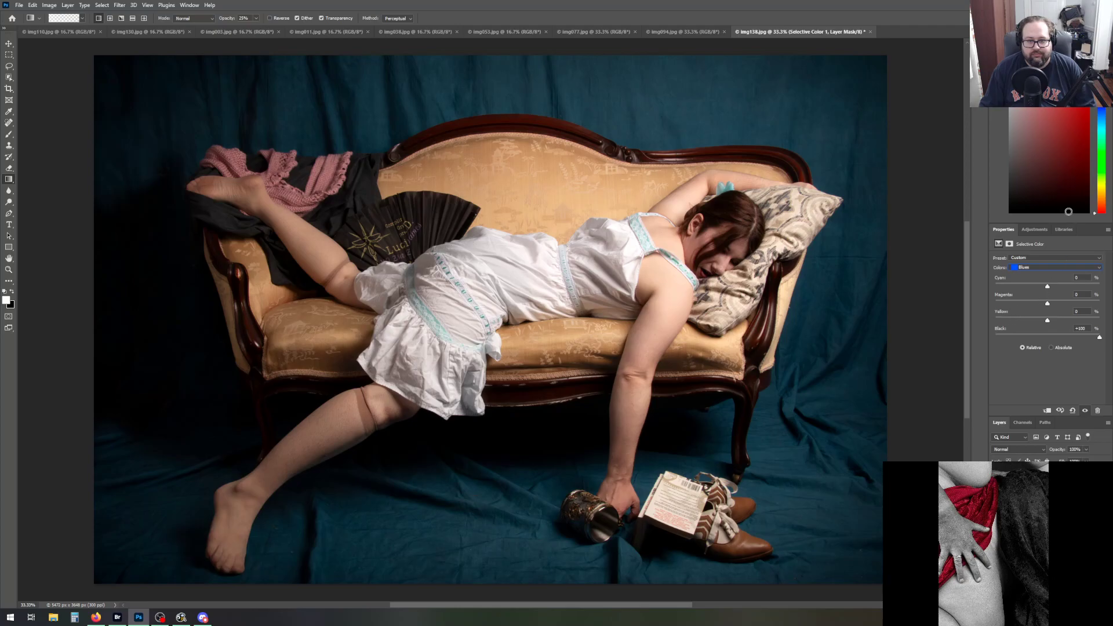
# Set Black to +1% for the Neutrals in the Selective Color layer
pyautogui.click(1044, 258)
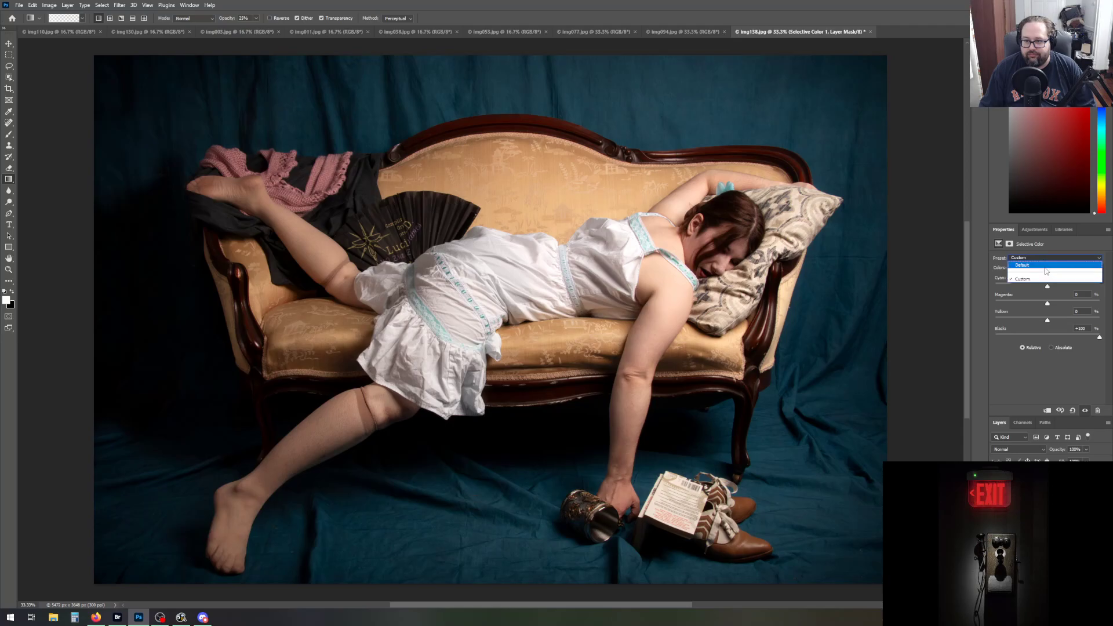
pyautogui.click(1050, 254)
pyautogui.click(1056, 268)
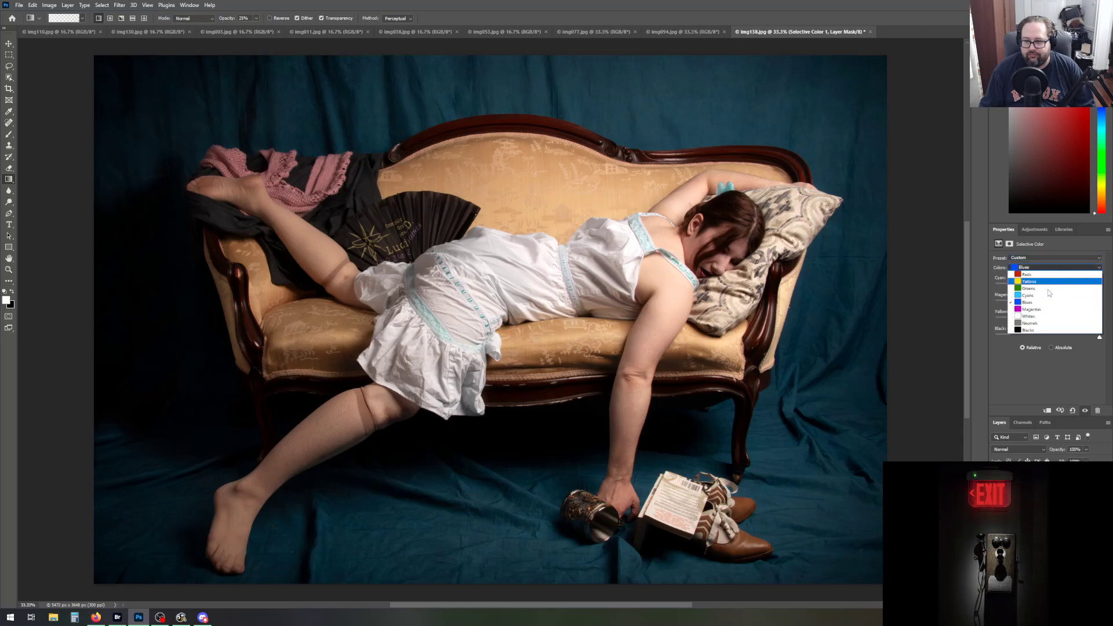
pyautogui.click(1031, 323)
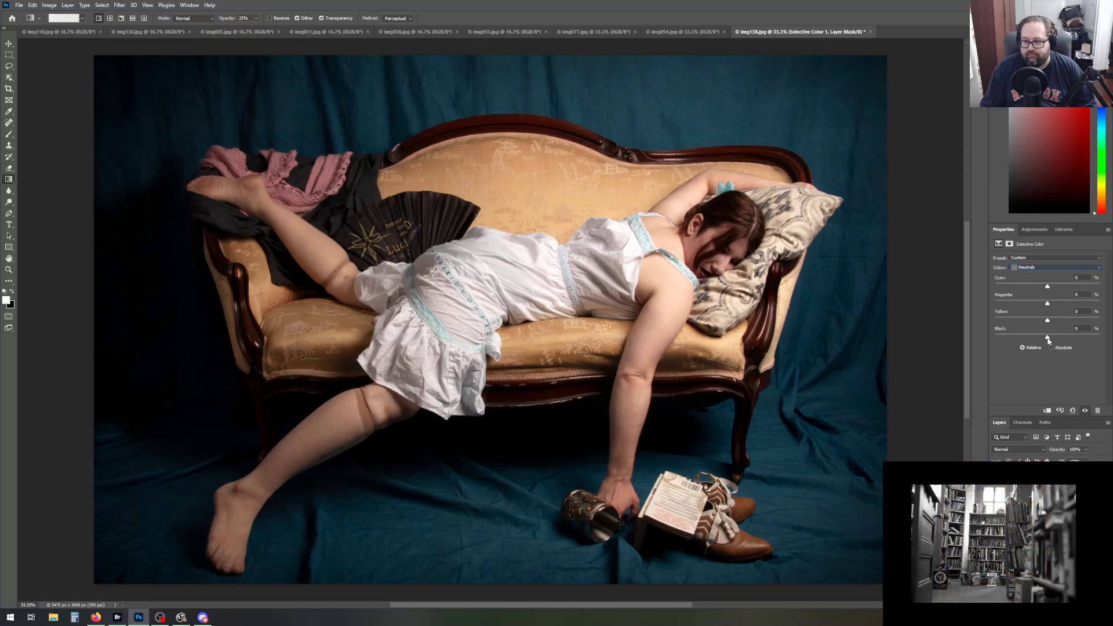
pyautogui.moveTo(1047, 338)
pyautogui.mouseDown()
pyautogui.moveTo(1096, 339)
pyautogui.moveTo(1047, 341)
pyautogui.mouseUp()
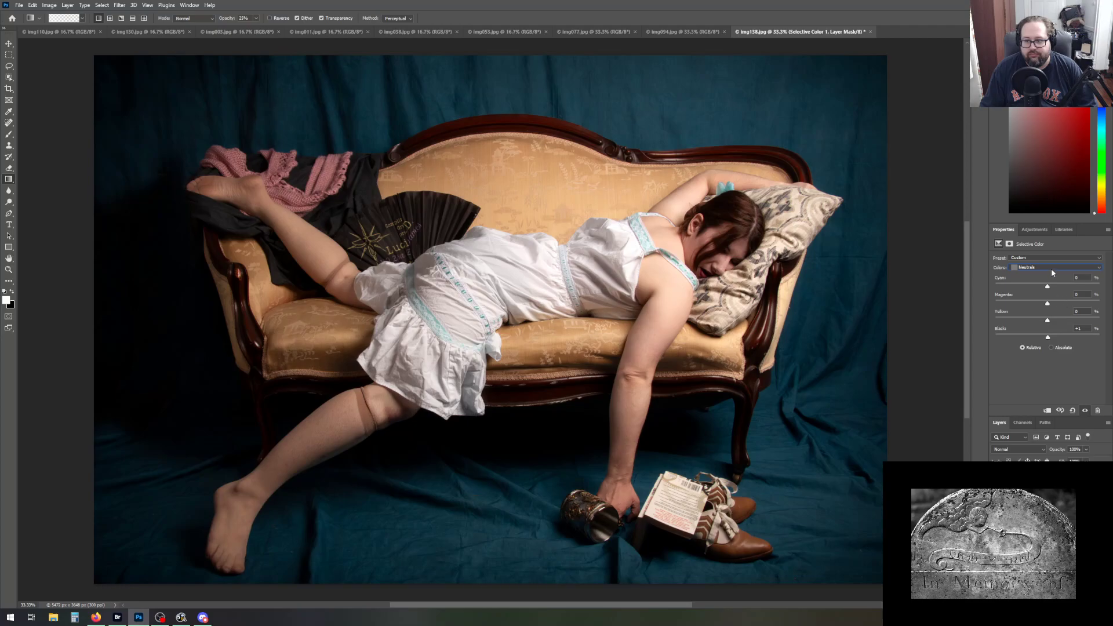
# Try Black at -100% for the Blacks range in the Selective Color layer and reset it to 0%
pyautogui.click(1051, 268)
pyautogui.click(1043, 329)
pyautogui.click(1034, 269)
pyautogui.click(1039, 330)
pyautogui.moveTo(1047, 337); pyautogui.dragTo(979, 337)
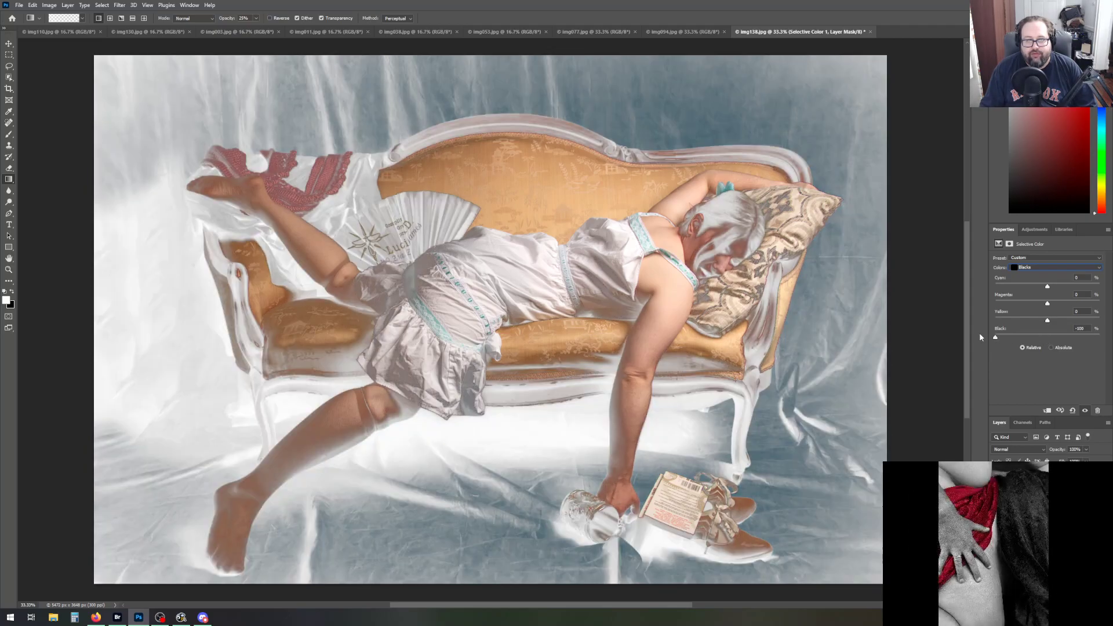
pyautogui.moveTo(992, 336); pyautogui.dragTo(1047, 338)
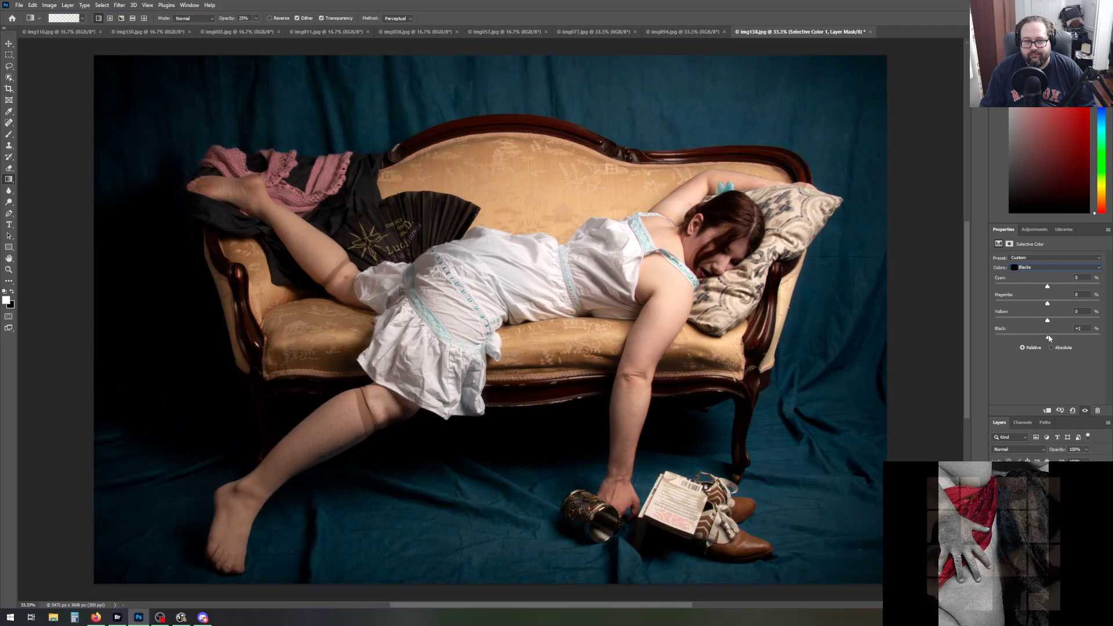
pyautogui.click(1081, 329)
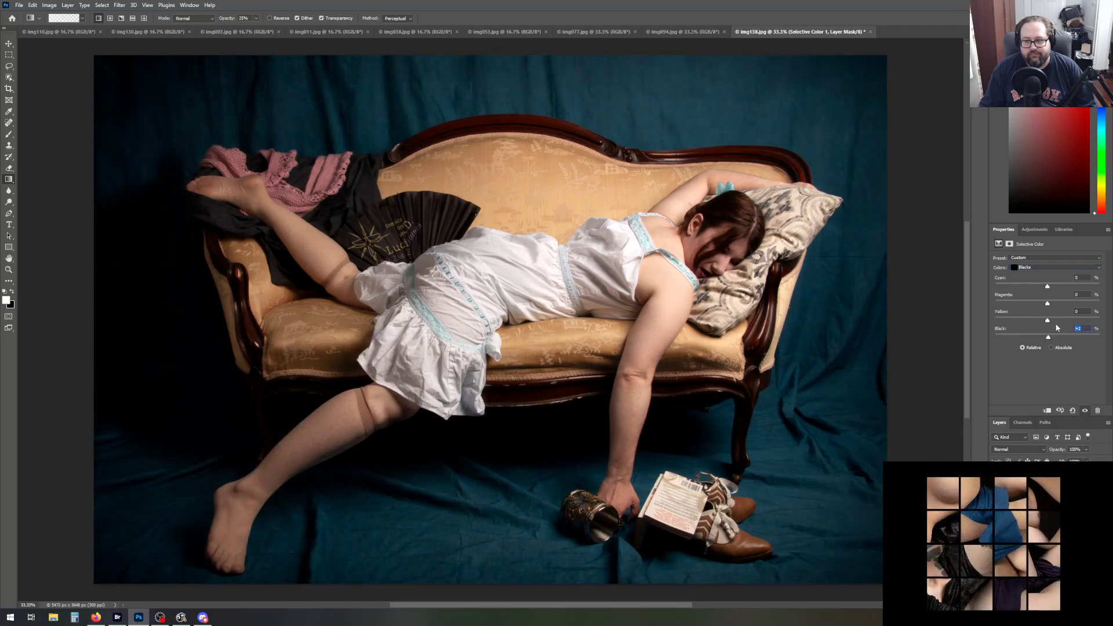
pyautogui.write('0')
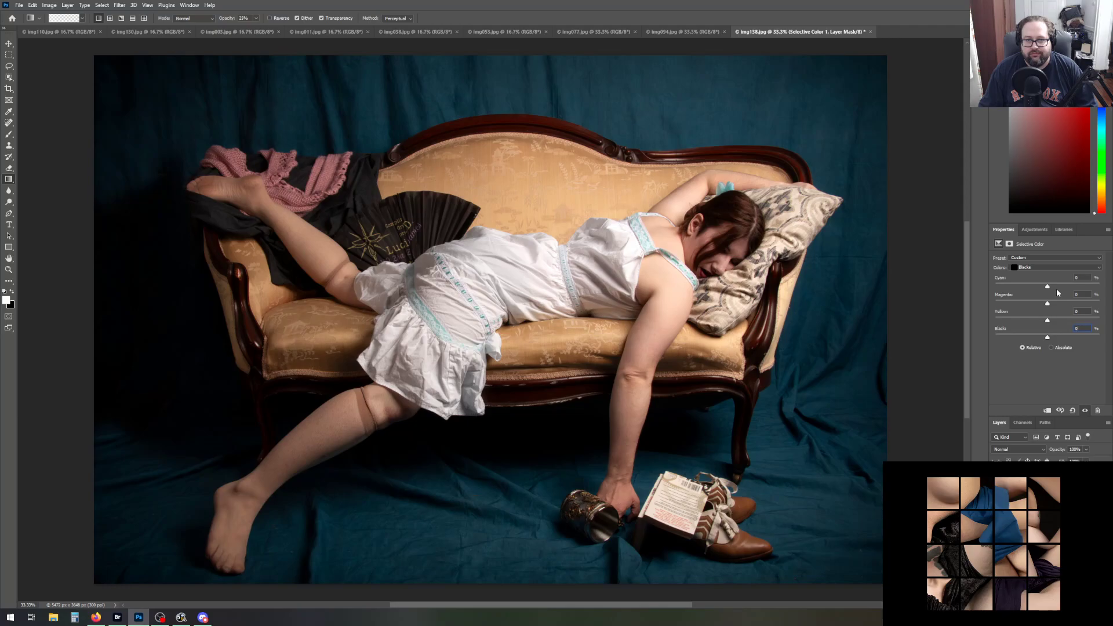
# Add a Brightness/Contrast adjustment layer and set its Contrast to -4
pyautogui.click(1035, 230)
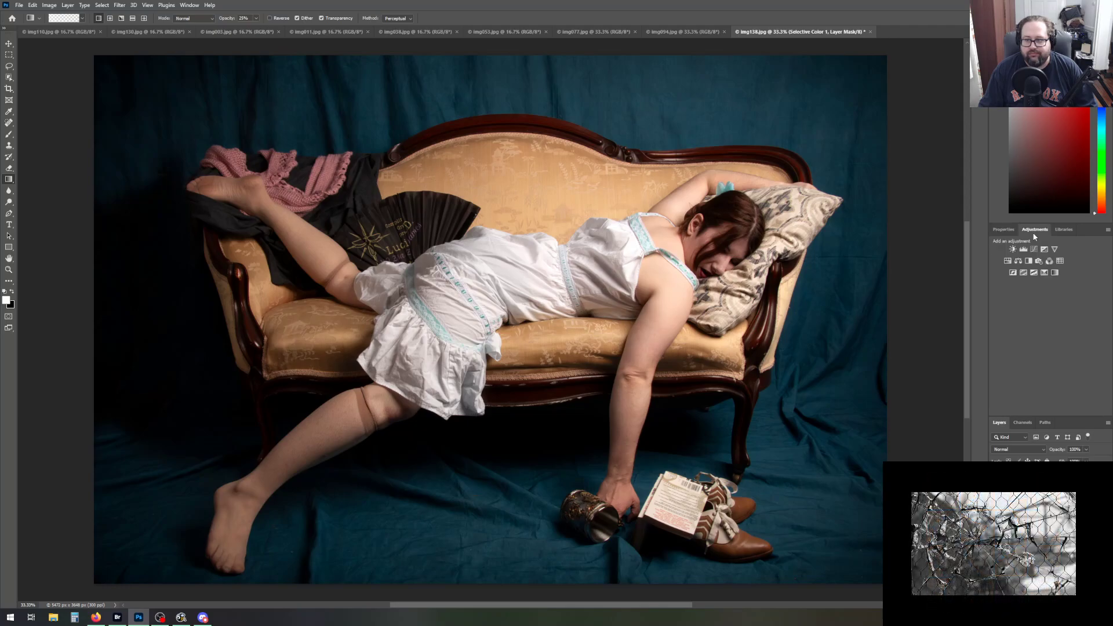
pyautogui.click(1013, 249)
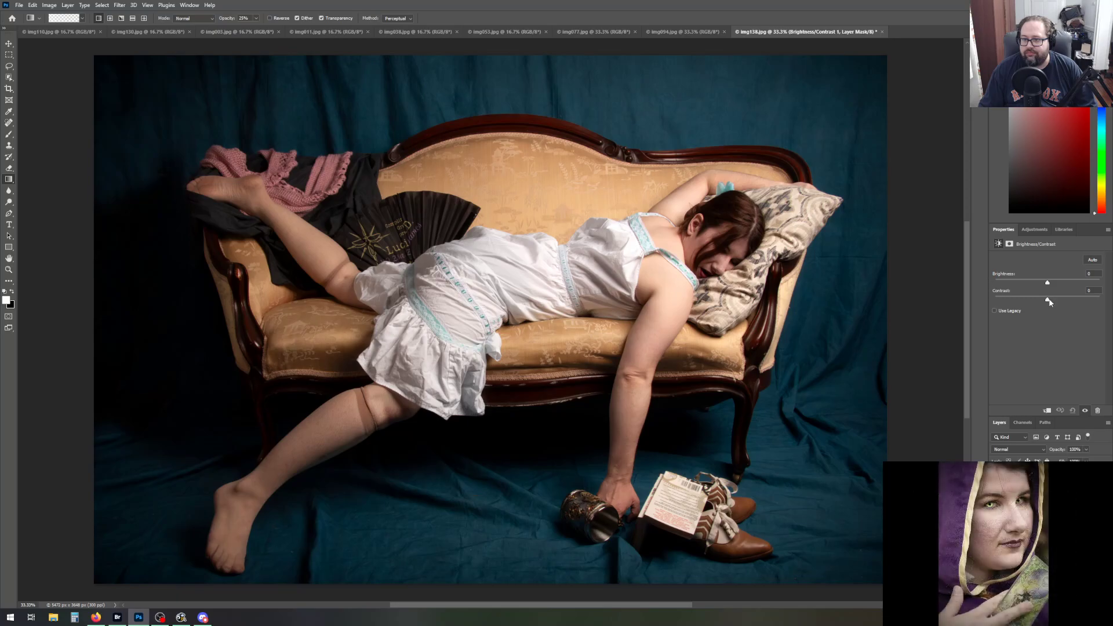
pyautogui.moveTo(1048, 301)
pyautogui.mouseDown()
pyautogui.moveTo(1067, 300)
pyautogui.moveTo(993, 300)
pyautogui.moveTo(1043, 300)
pyautogui.mouseUp()
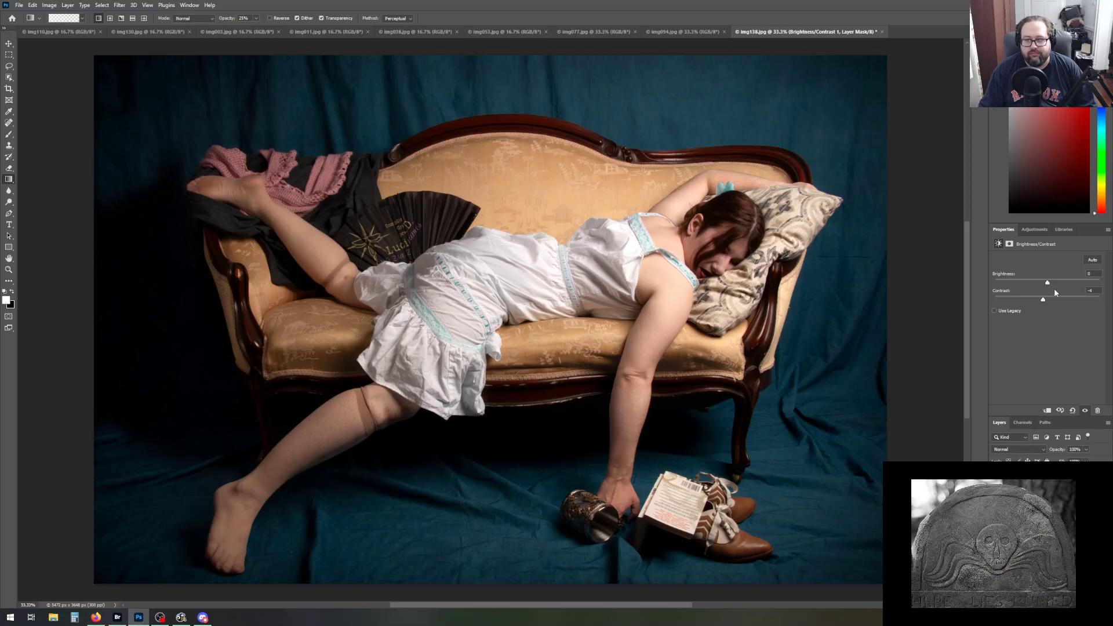
# Save the edited color version as a Photoshop file named 138.psd in the JPEG folder
pyautogui.click(19, 4)
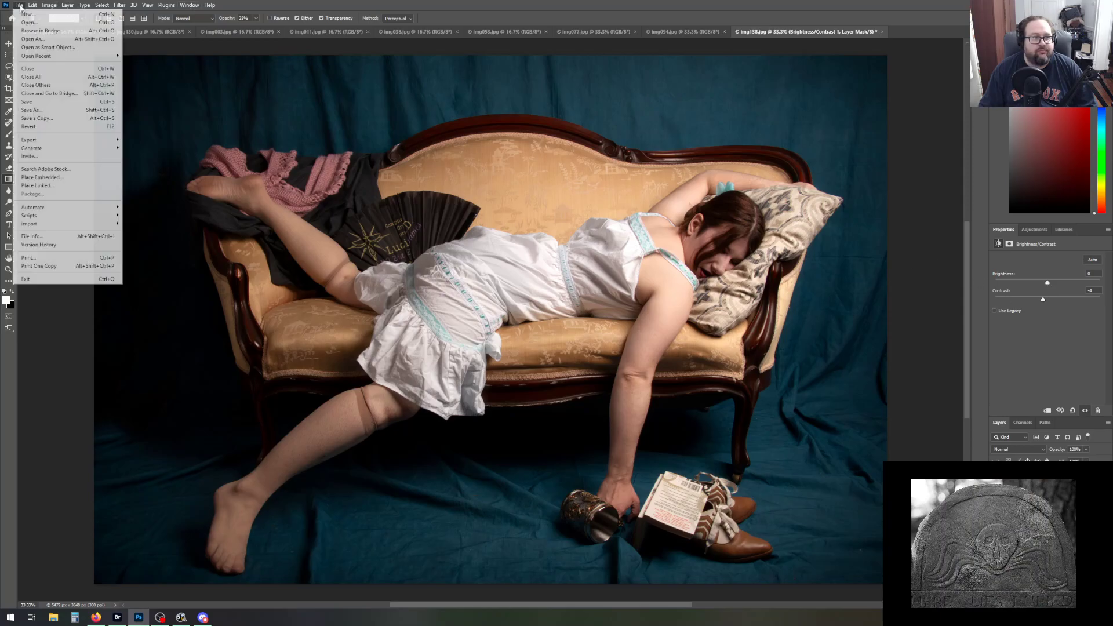
pyautogui.click(37, 120)
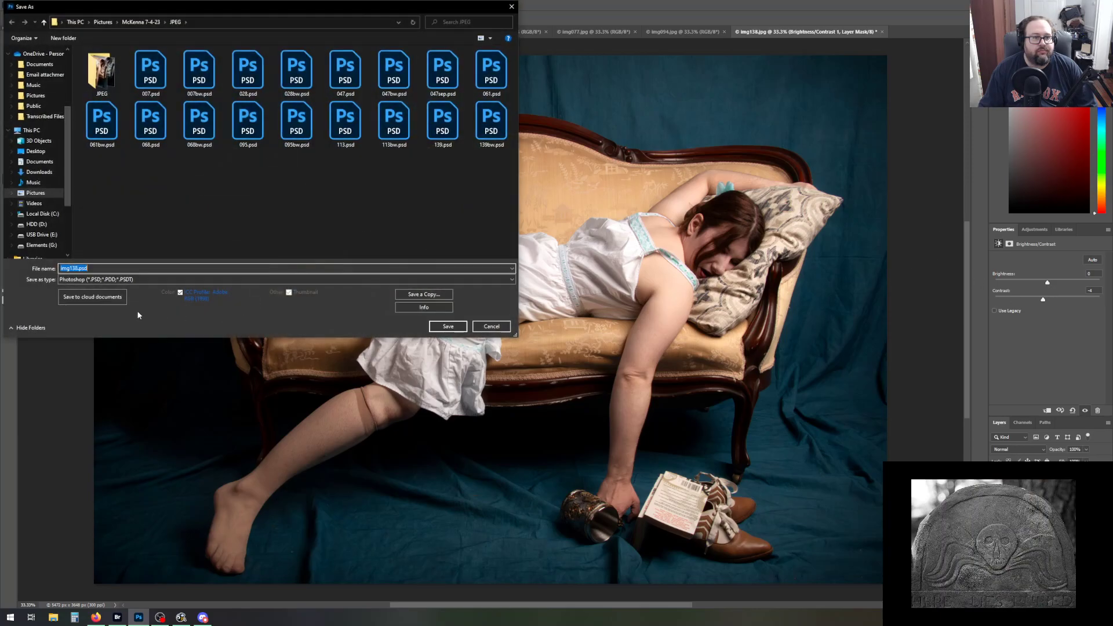
pyautogui.click(71, 268)
pyautogui.press('BackSpace')
pyautogui.press('BackSpace')
pyautogui.press('BackSpace')
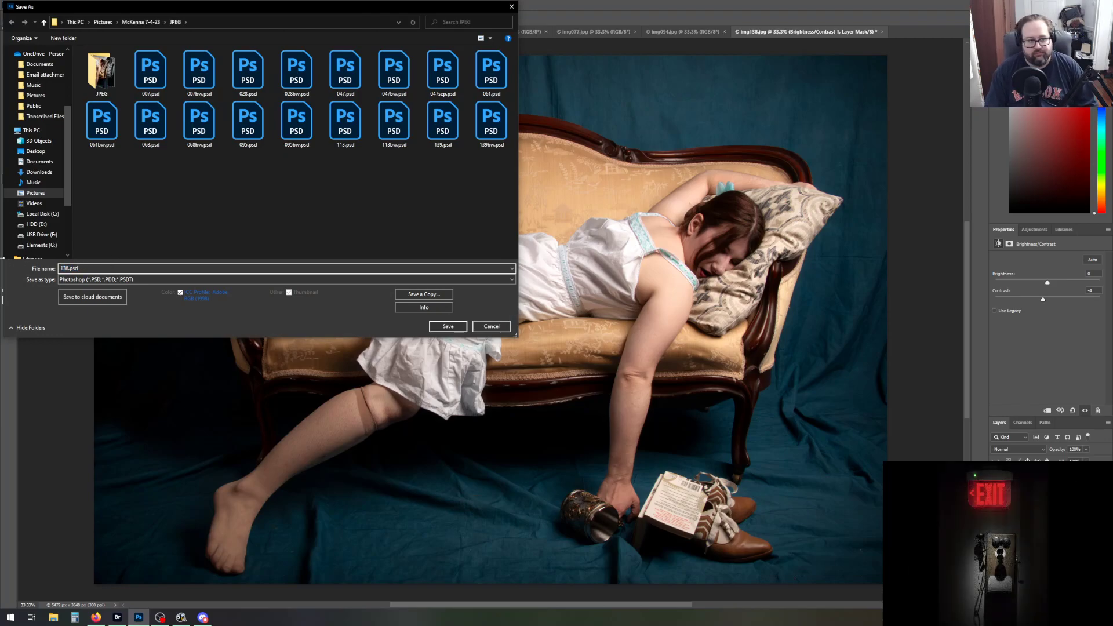
pyautogui.press('Return')
pyautogui.press('Return')
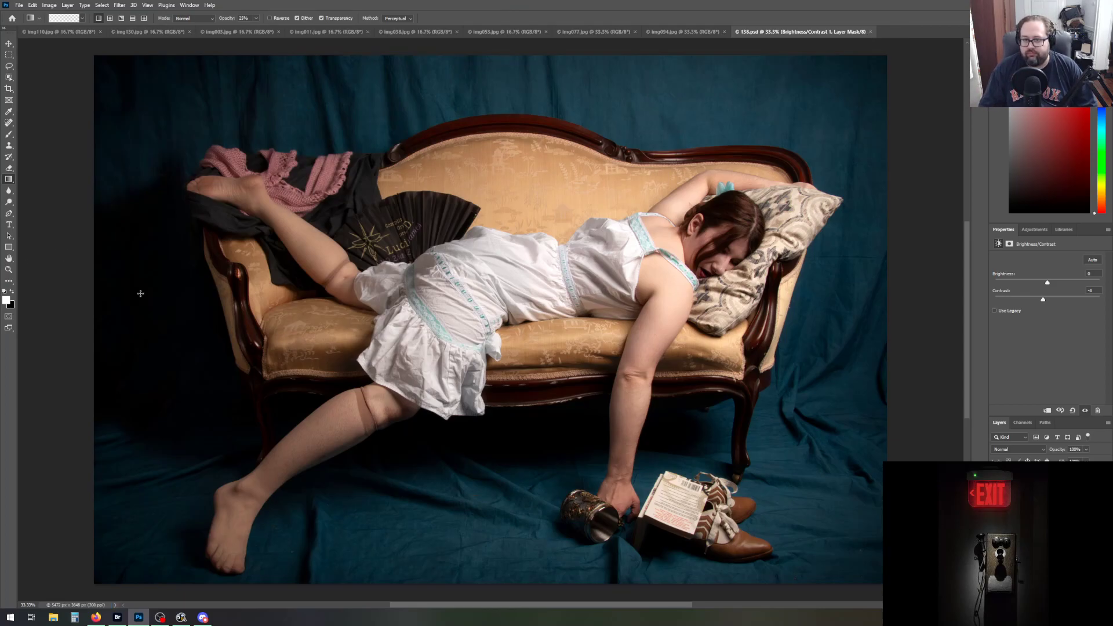
# Add a Black & White adjustment layer, compare the High Contrast Blue and High Contrast Red filters, and apply the Red Filter preset
pyautogui.click(1036, 230)
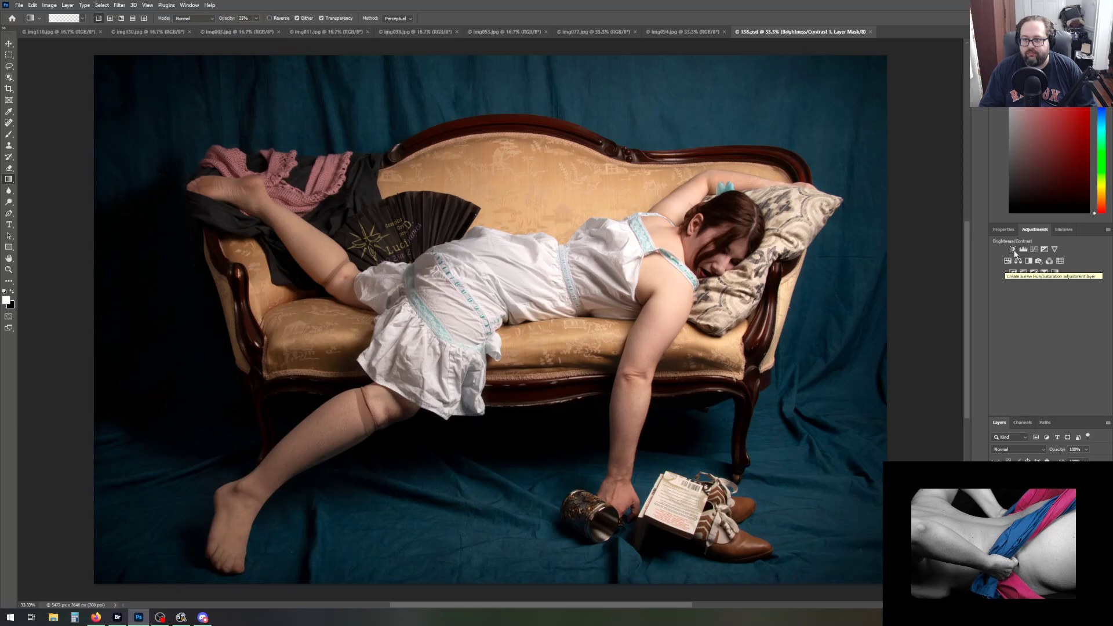
pyautogui.click(1031, 260)
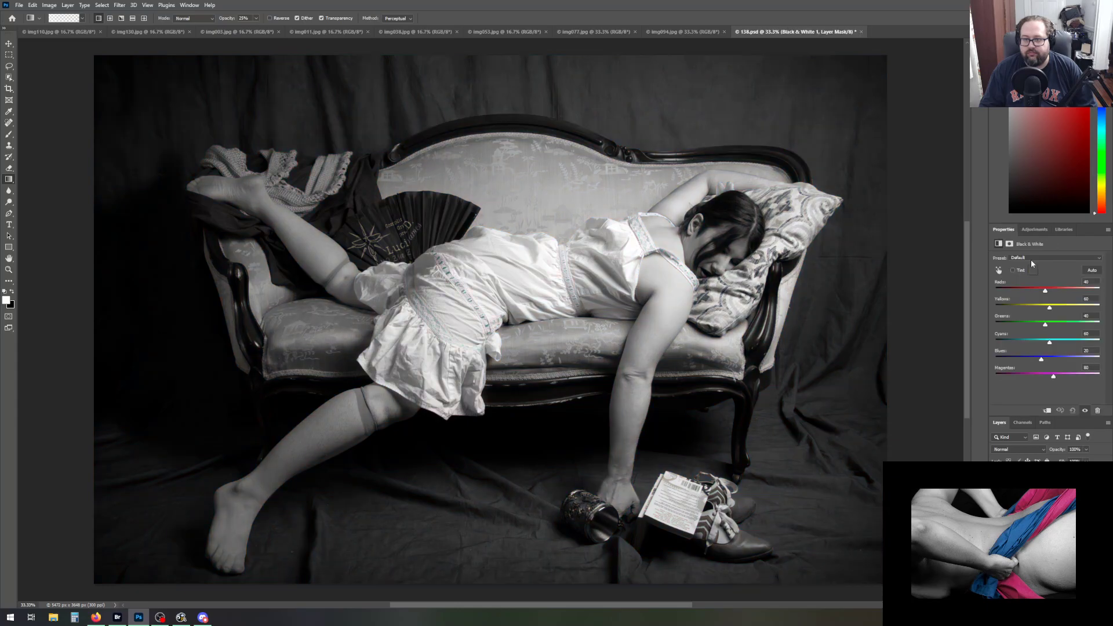
pyautogui.click(1048, 256)
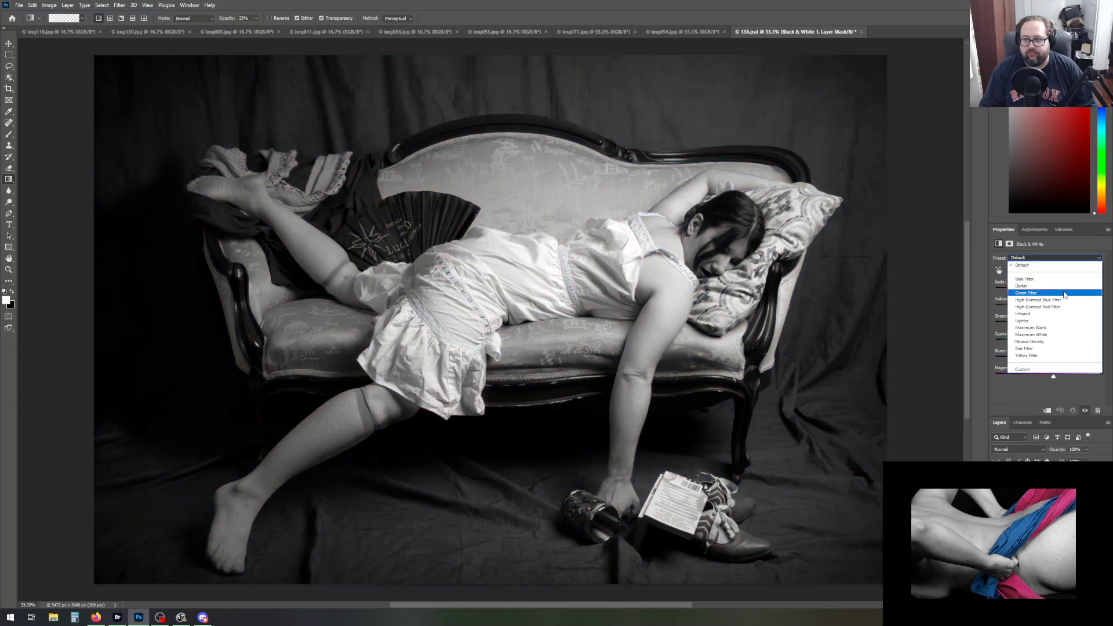
pyautogui.click(1065, 301)
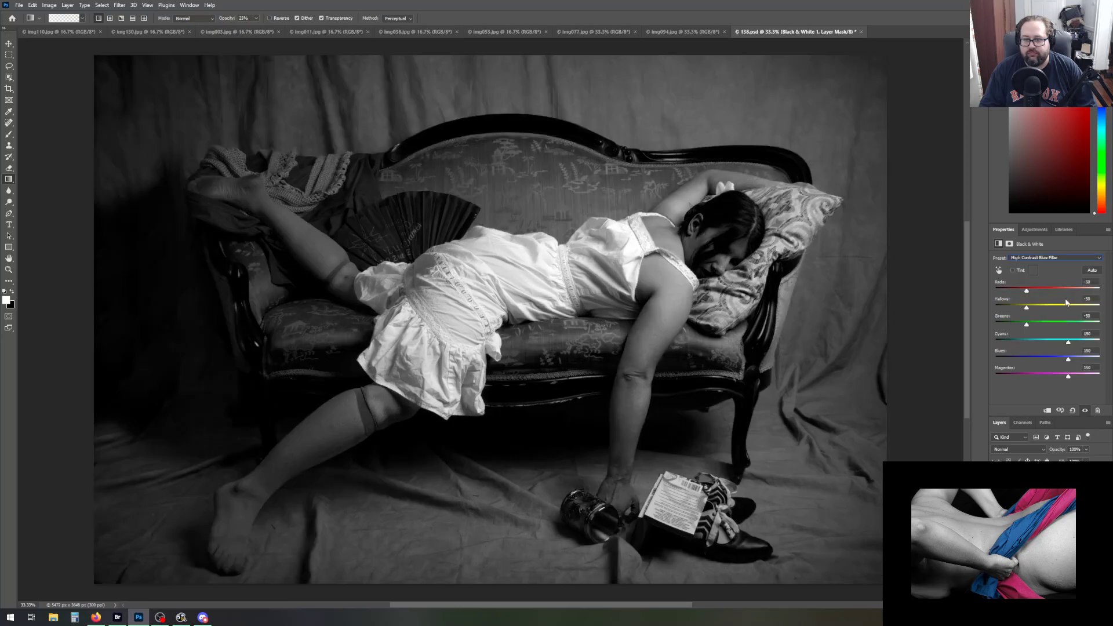
pyautogui.click(1054, 259)
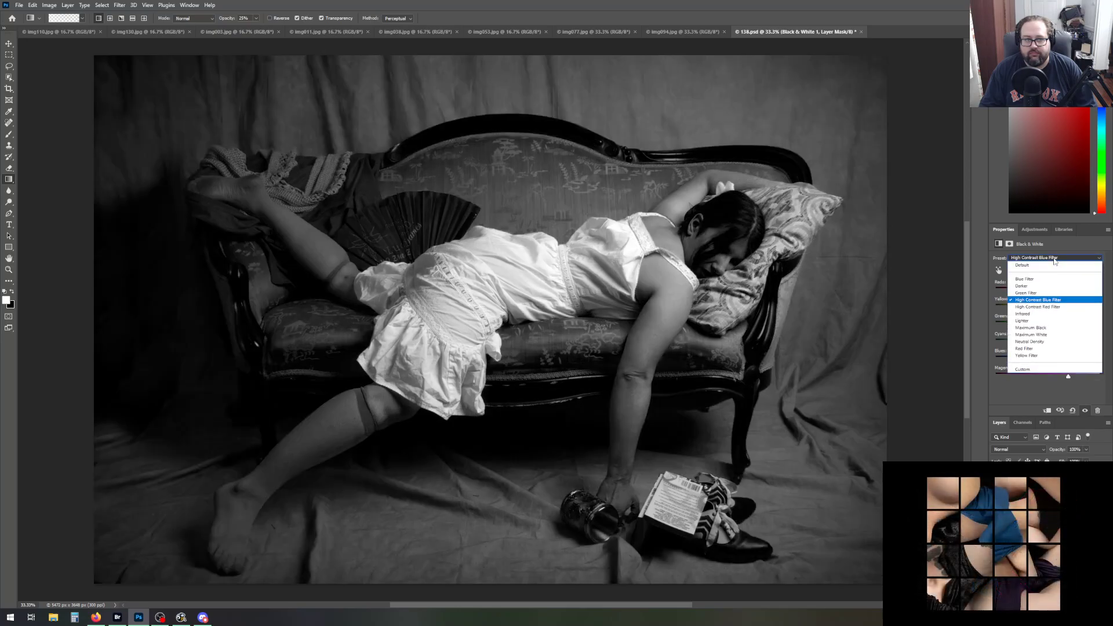
pyautogui.click(1057, 306)
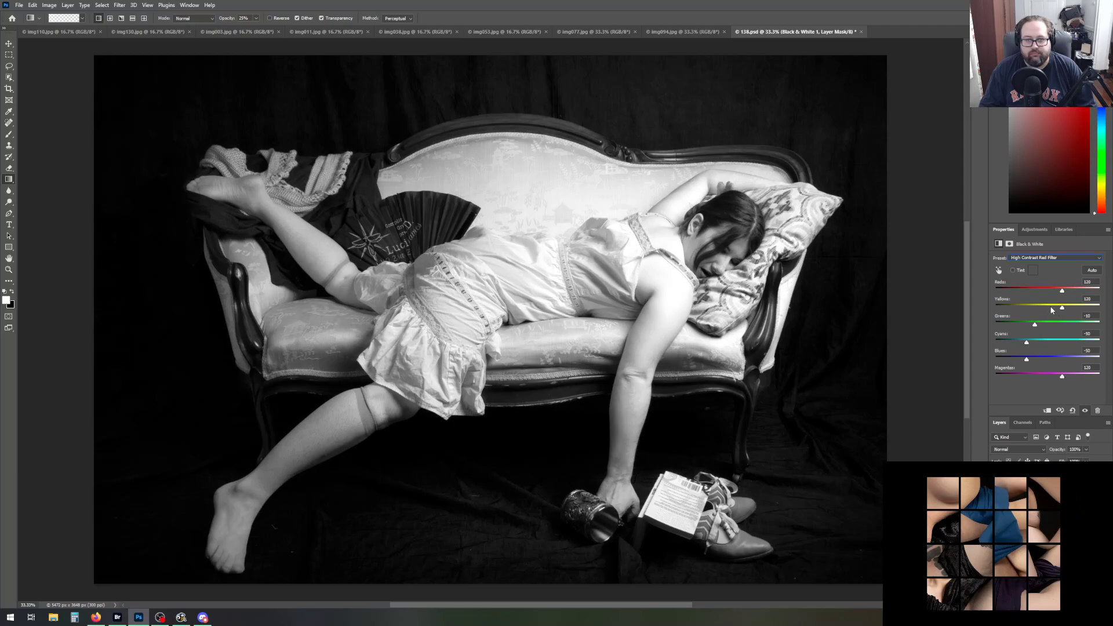
pyautogui.click(1056, 261)
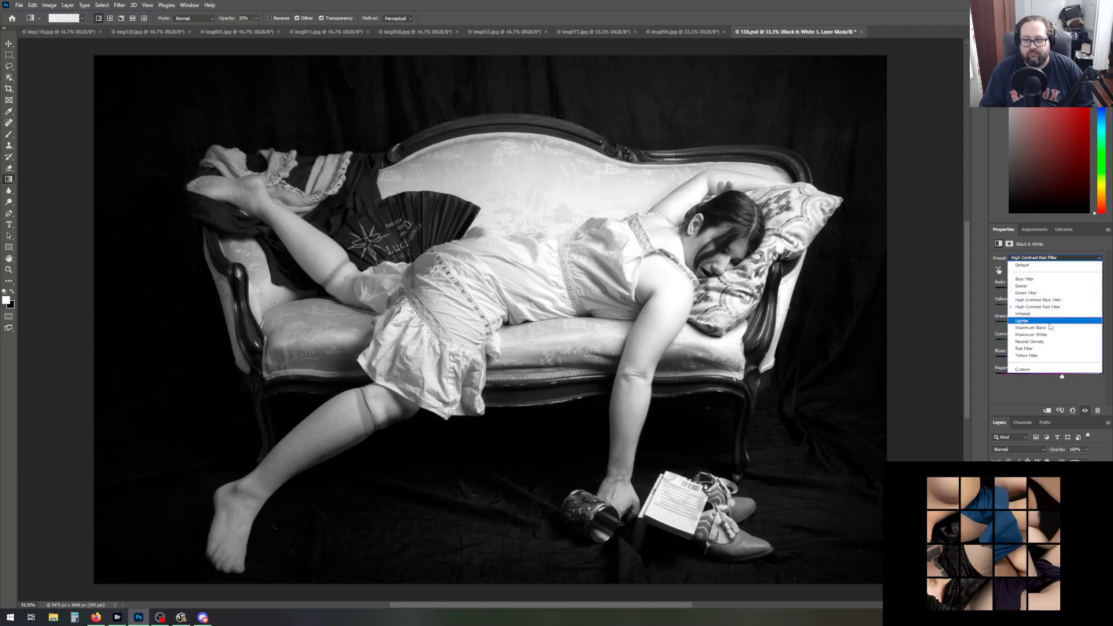
pyautogui.click(1038, 349)
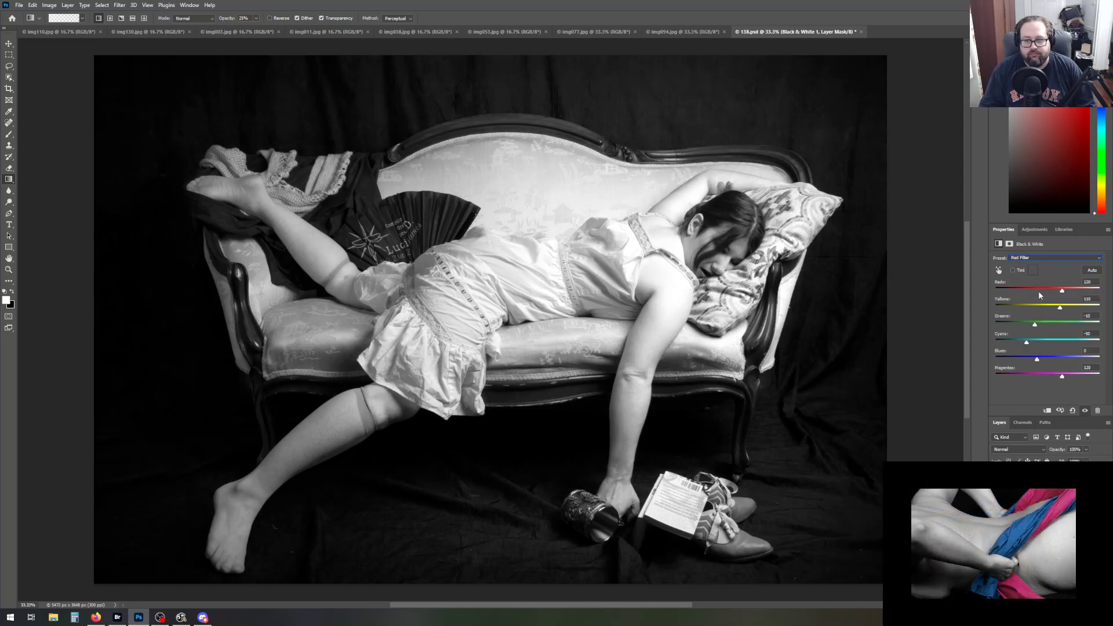
# Lower the Yellows in the Black & White layer to 50
pyautogui.moveTo(1061, 311); pyautogui.dragTo(1042, 312)
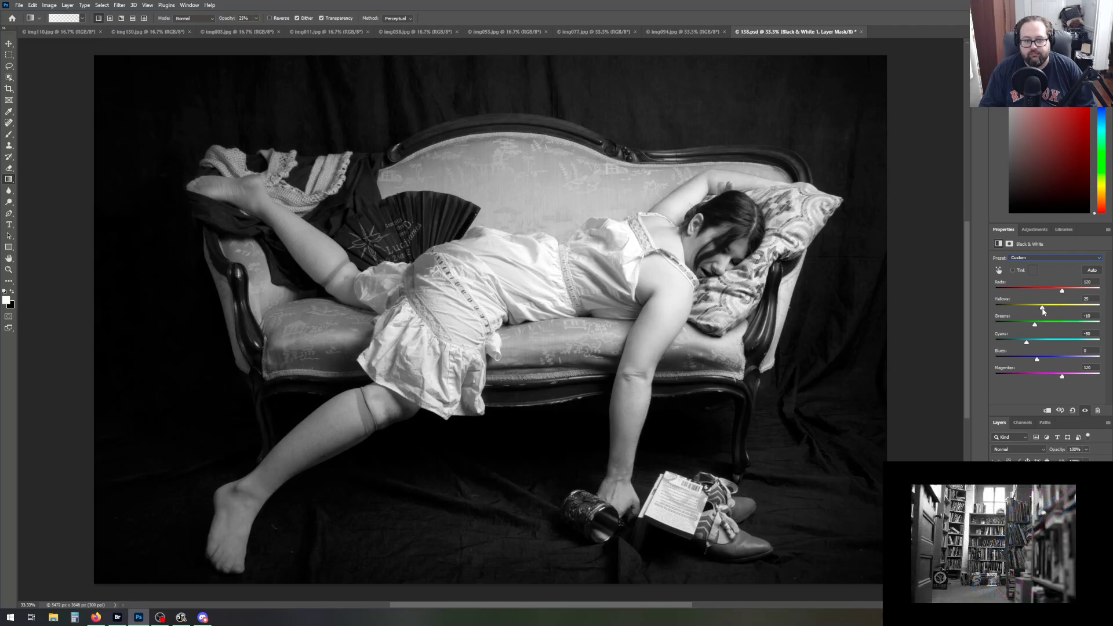
pyautogui.moveTo(1042, 311)
pyautogui.mouseDown()
pyautogui.moveTo(1078, 310)
pyautogui.moveTo(1047, 312)
pyautogui.mouseUp()
pyautogui.moveTo(1046, 311); pyautogui.dragTo(1048, 312)
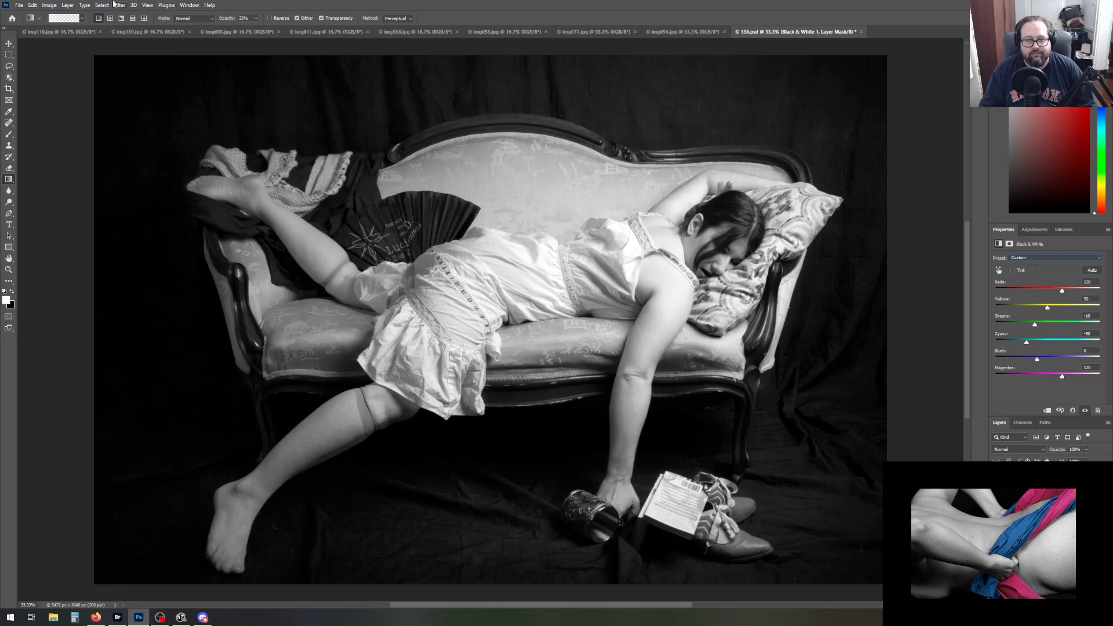
# Save the black-and-white version as a separate Photoshop file named 138bw.psd
pyautogui.click(19, 5)
pyautogui.click(36, 110)
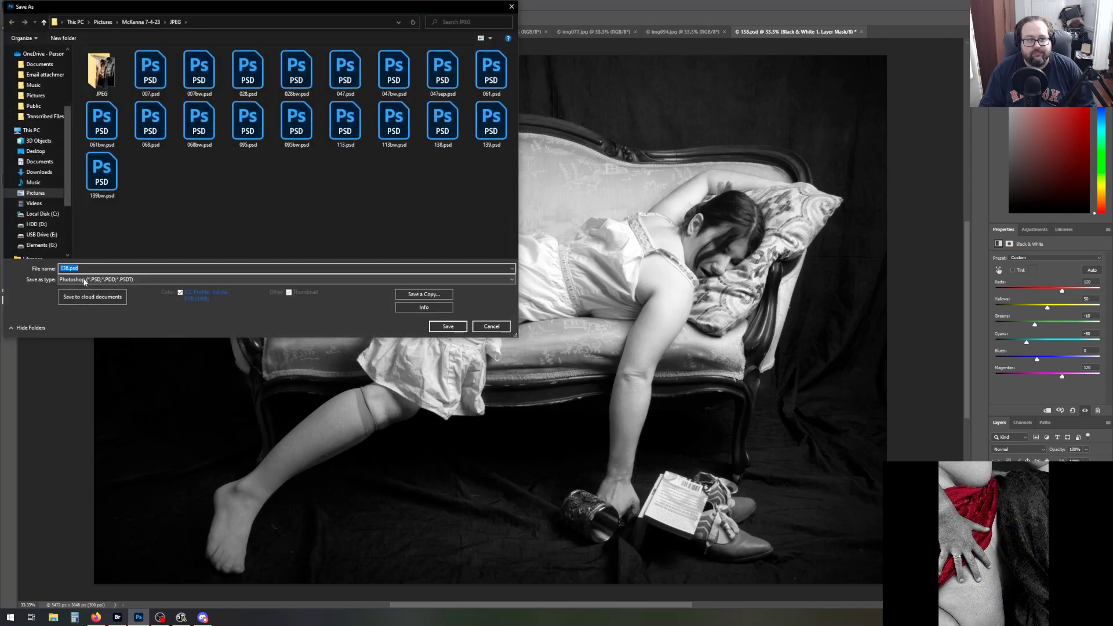
pyautogui.click(67, 269)
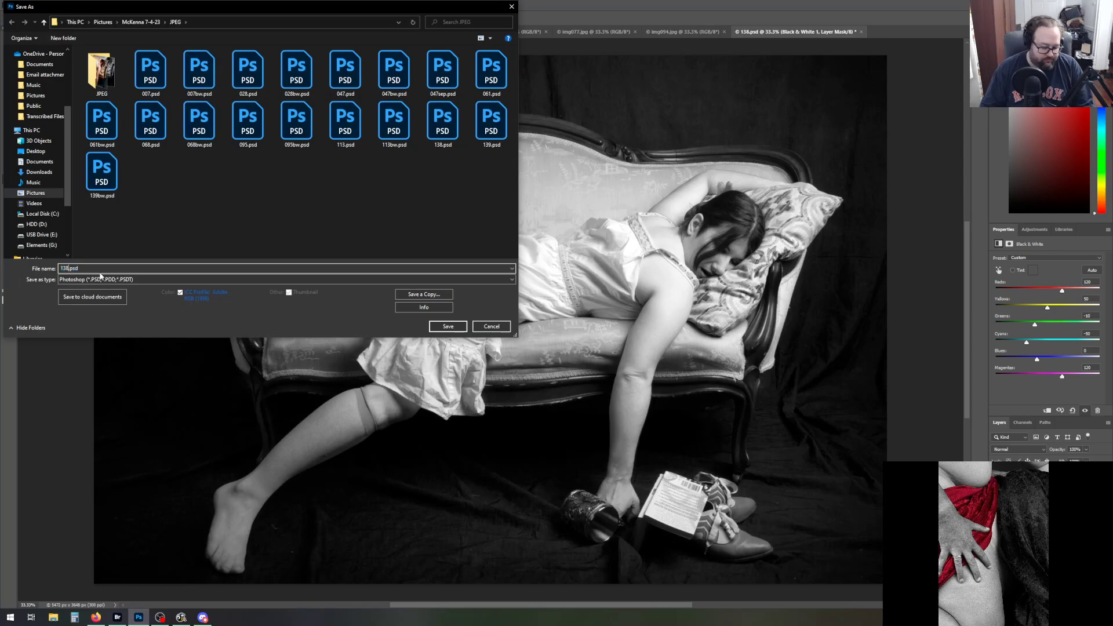
pyautogui.write('bw')
pyautogui.press('Return')
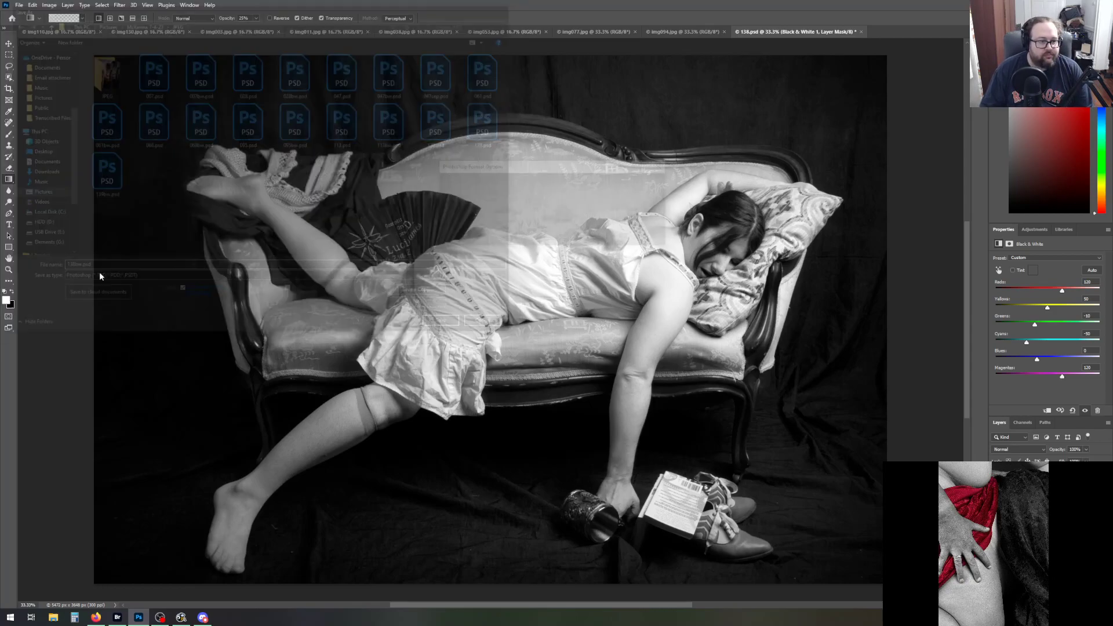
pyautogui.press('Return')
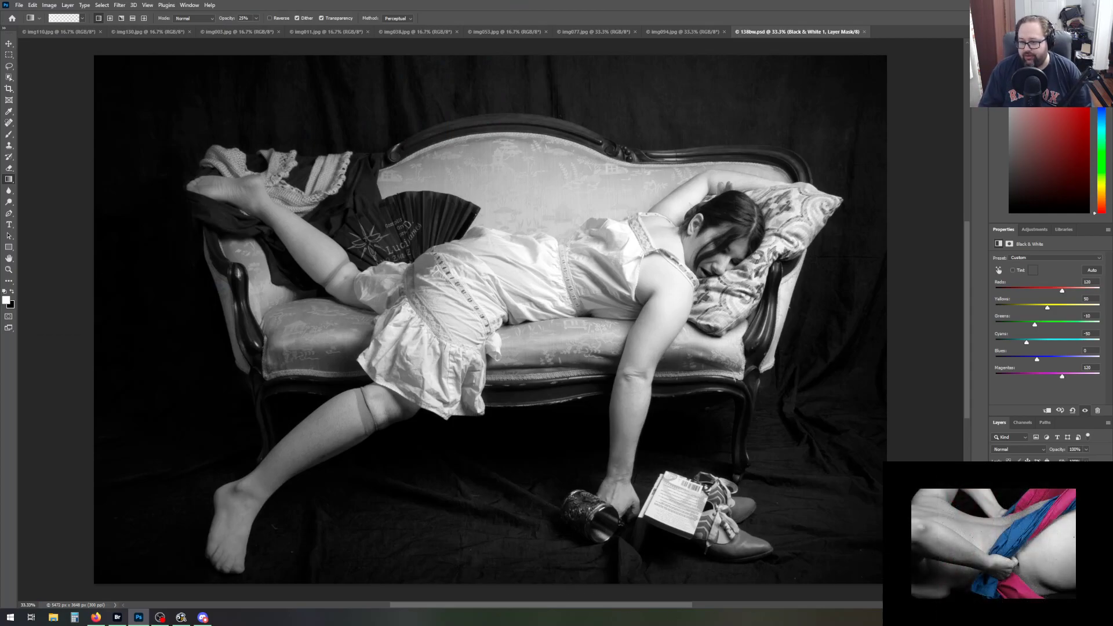
# Hide the Black & White layer and apply the Sepia preset to the existing Hue/Saturation layer
pyautogui.hotkey('ctrl', ',')
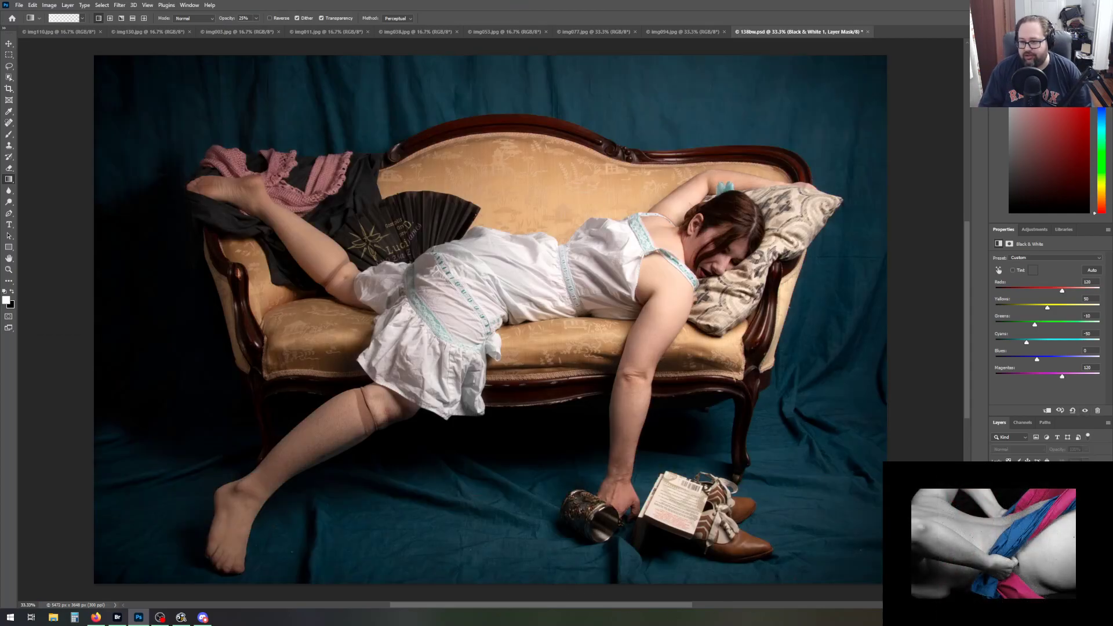
pyautogui.click(1050, 500)
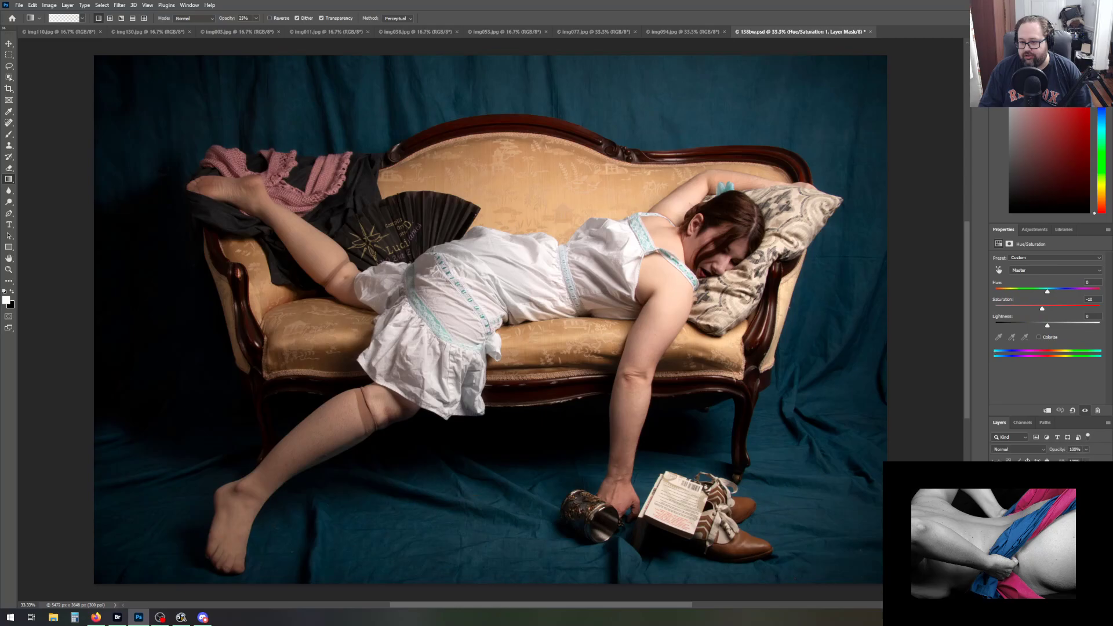
pyautogui.click(1067, 259)
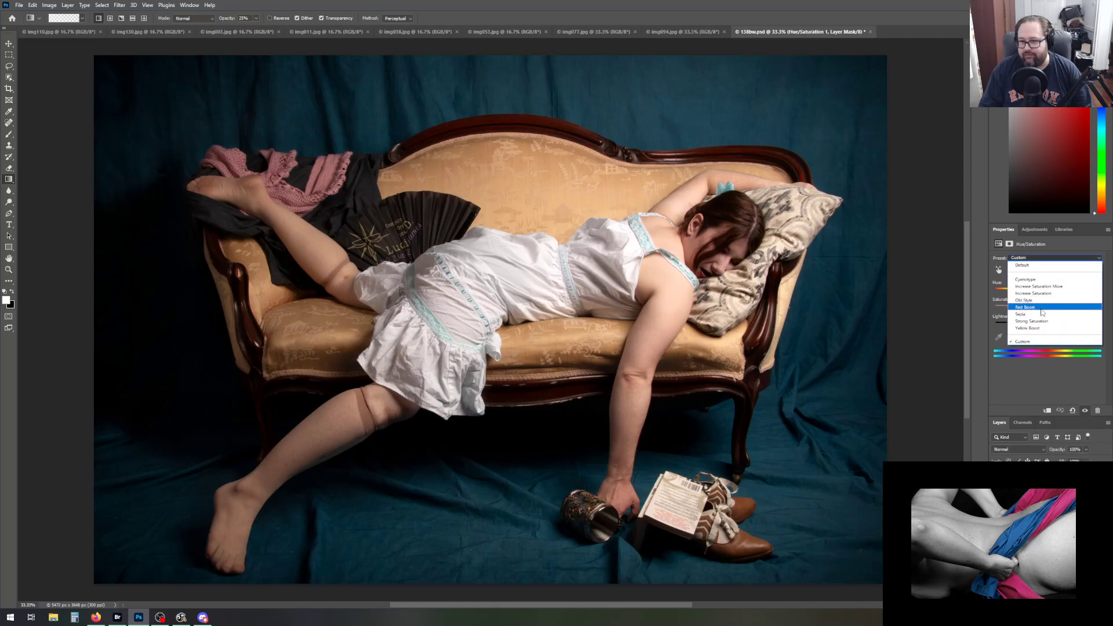
pyautogui.click(1041, 313)
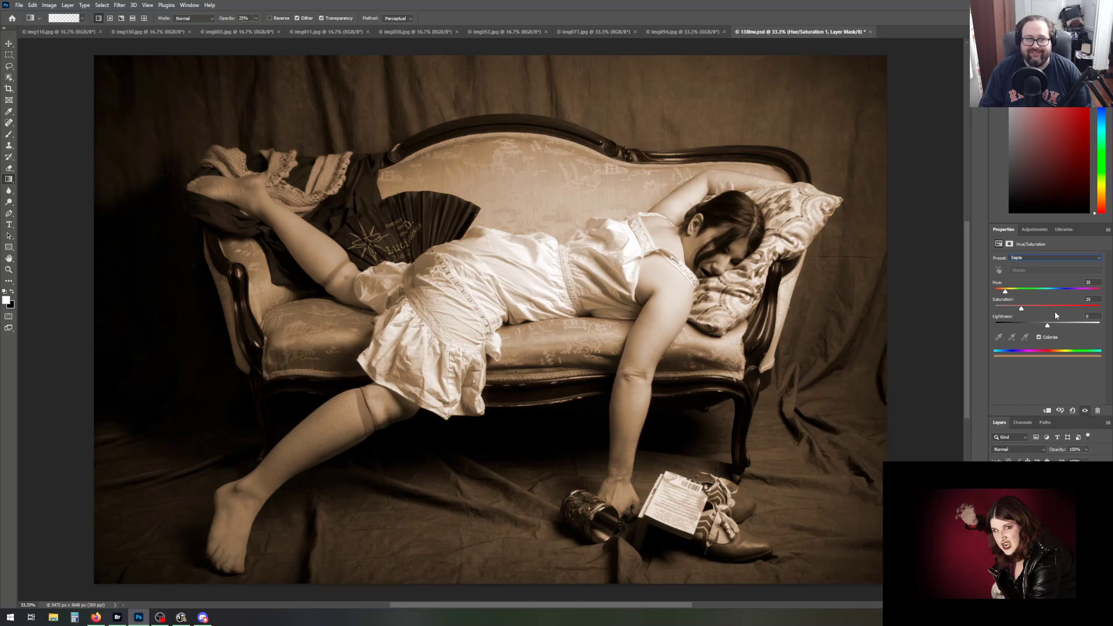
# Try the Old Style preset on the Hue/Saturation layer and switch back to Sepia
pyautogui.click(1045, 262)
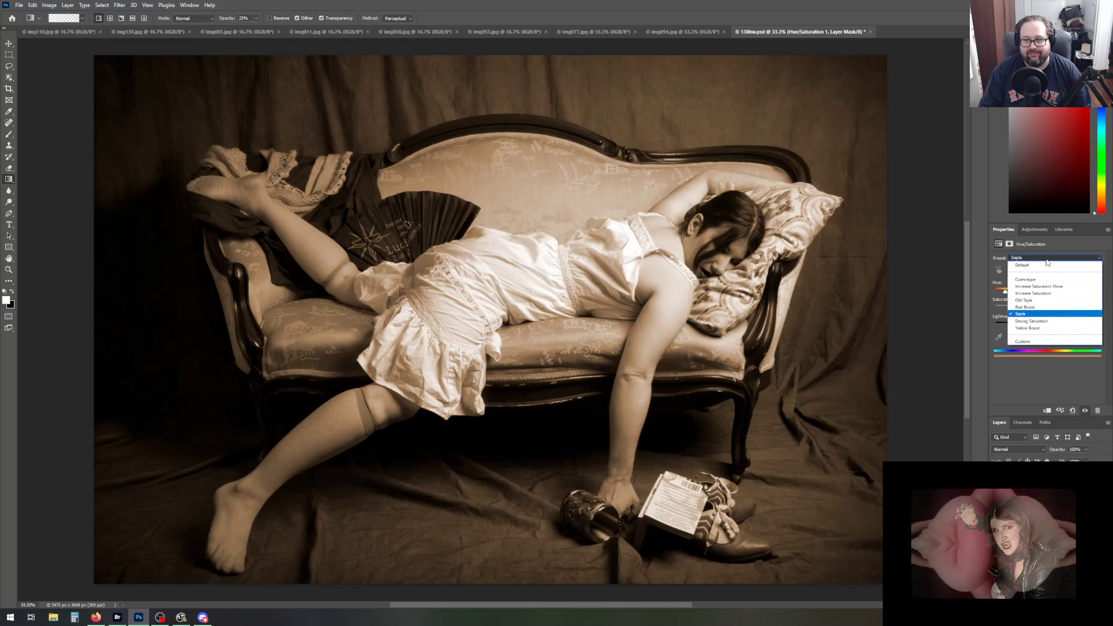
pyautogui.click(1025, 300)
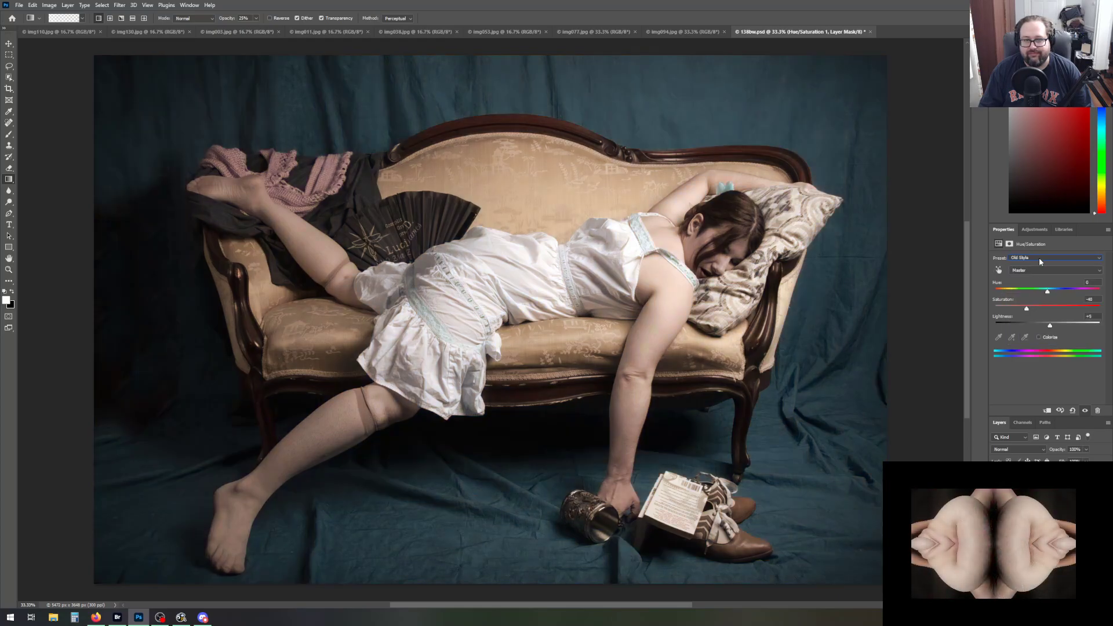
pyautogui.click(1038, 257)
pyautogui.click(1038, 318)
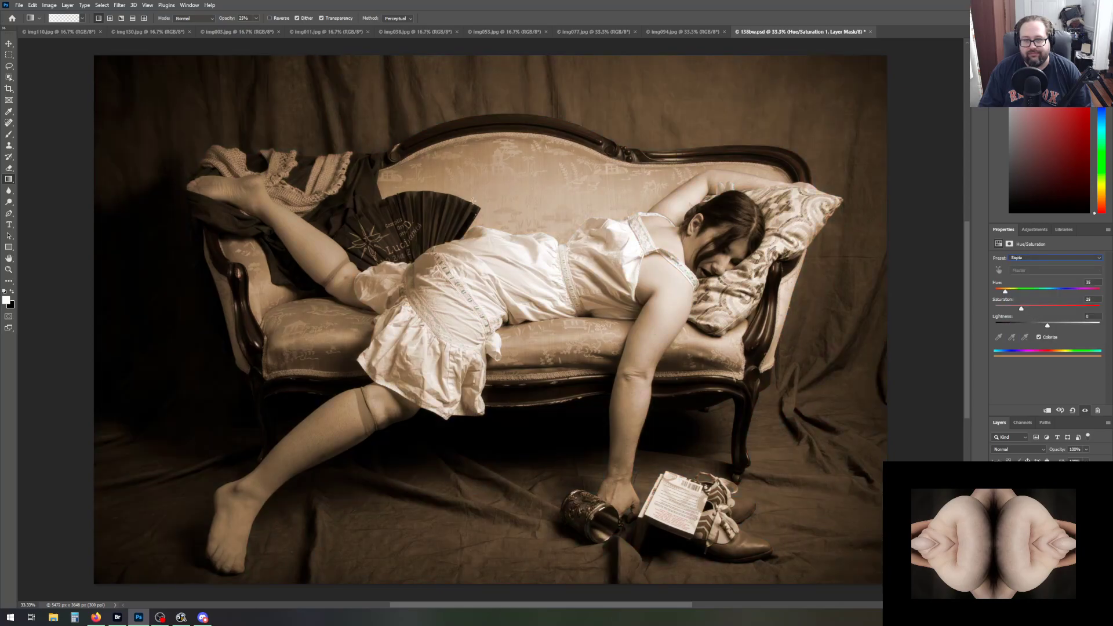
# Save the sepia version as a separate Photoshop file named 138sep.psd
pyautogui.click(19, 4)
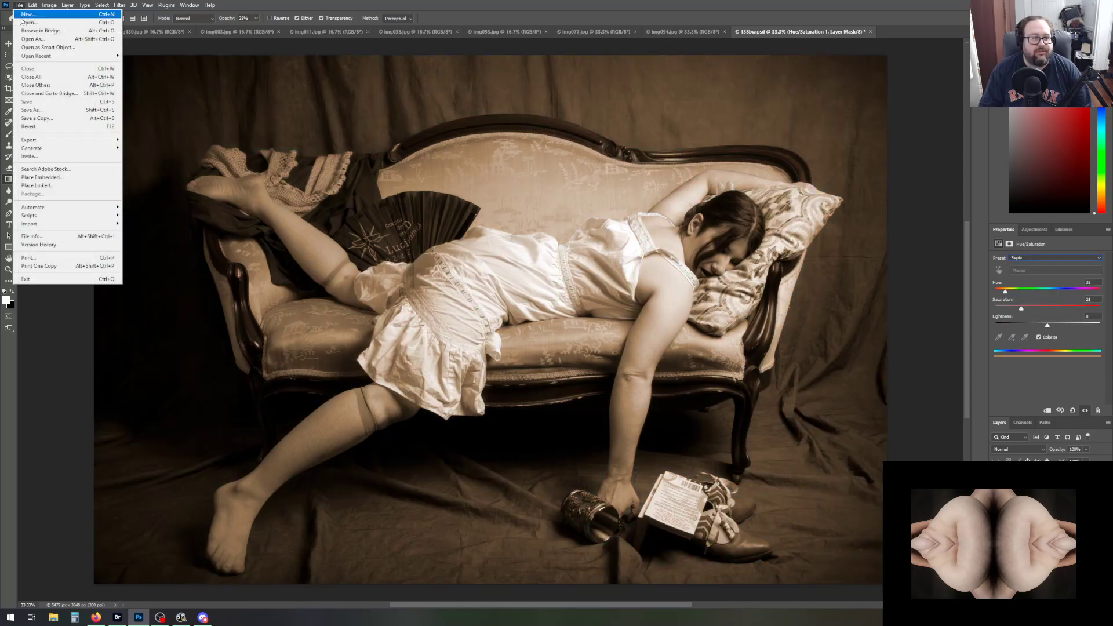
pyautogui.click(34, 111)
pyautogui.click(70, 268)
pyautogui.moveTo(70, 267); pyautogui.dragTo(76, 268)
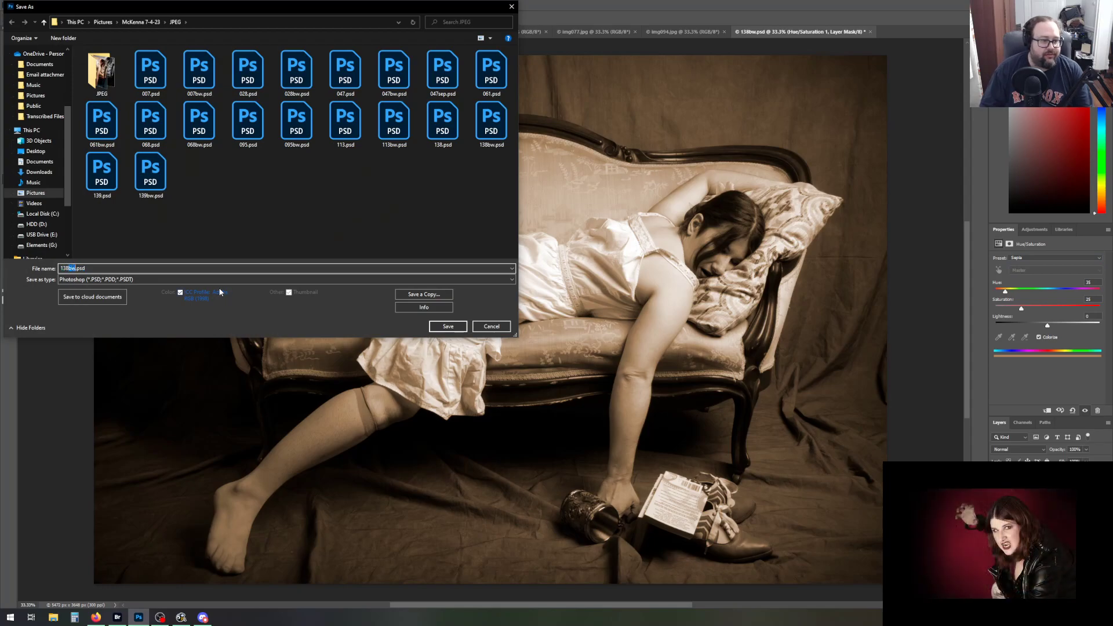
pyautogui.write('sep')
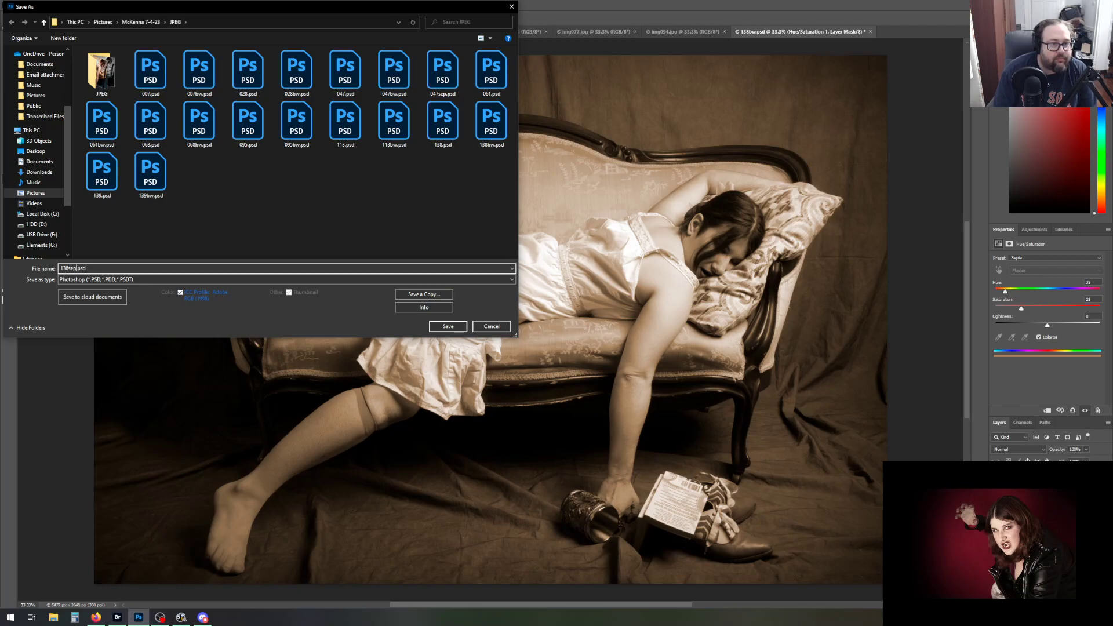
pyautogui.press('Return')
pyautogui.press('Return')
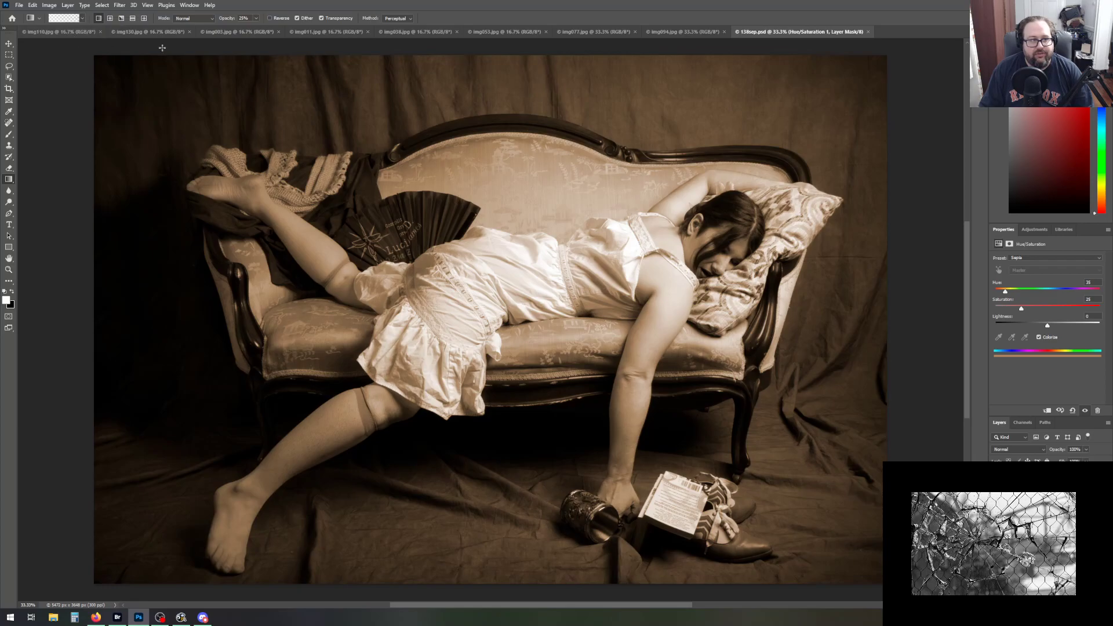
# Switch to the img110.jpg photo and duplicate its Background layer as Background copy
pyautogui.click(46, 32)
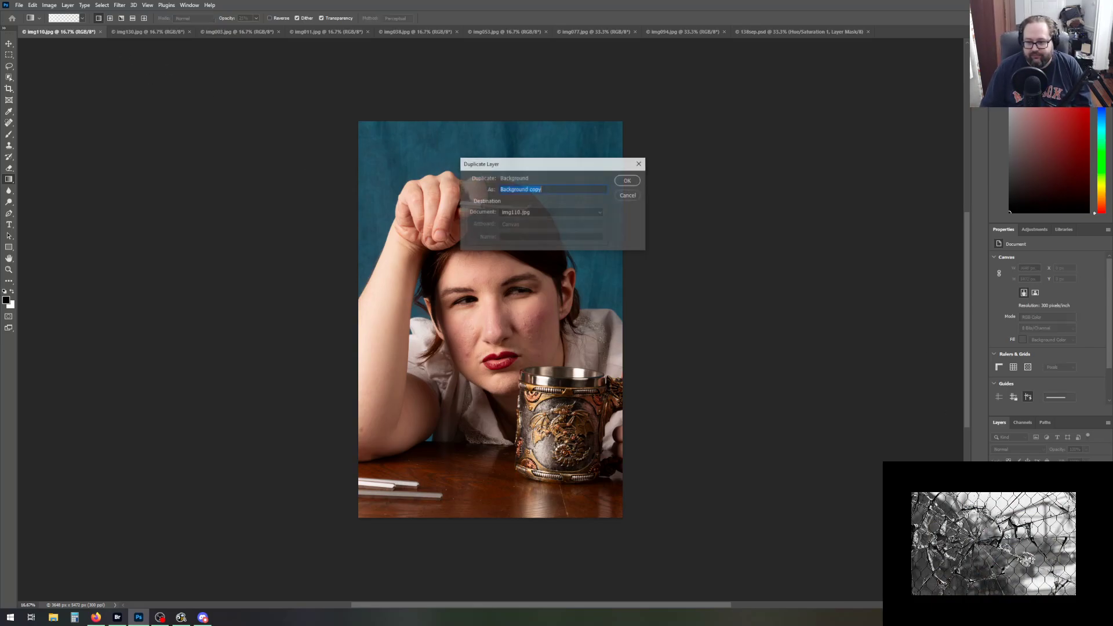
pyautogui.click(620, 179)
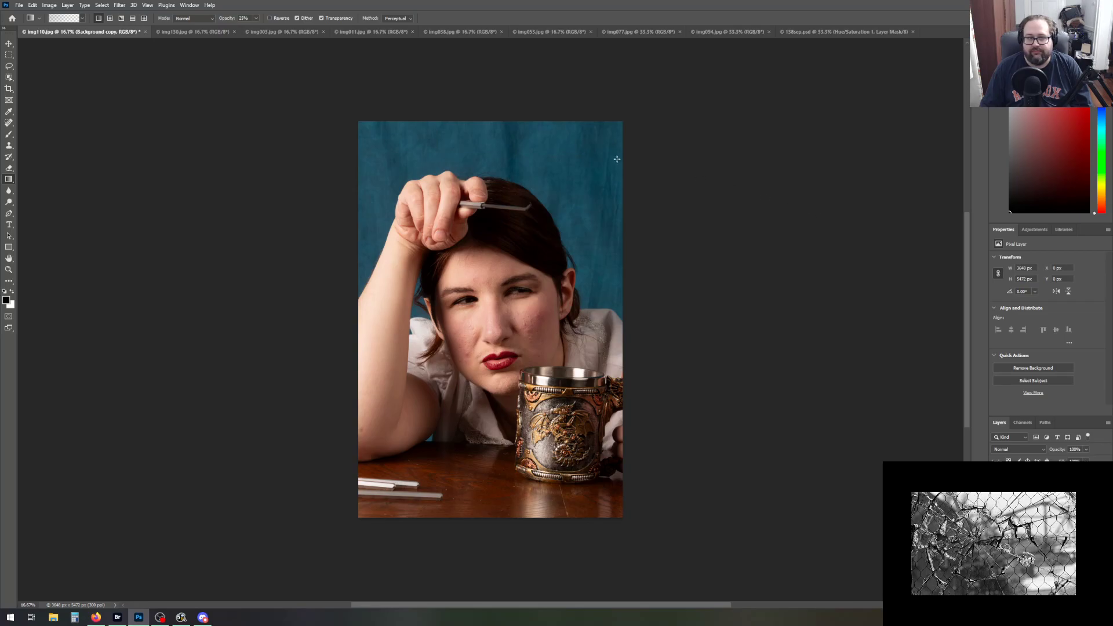
pyautogui.click(10, 270)
pyautogui.click(256, 19)
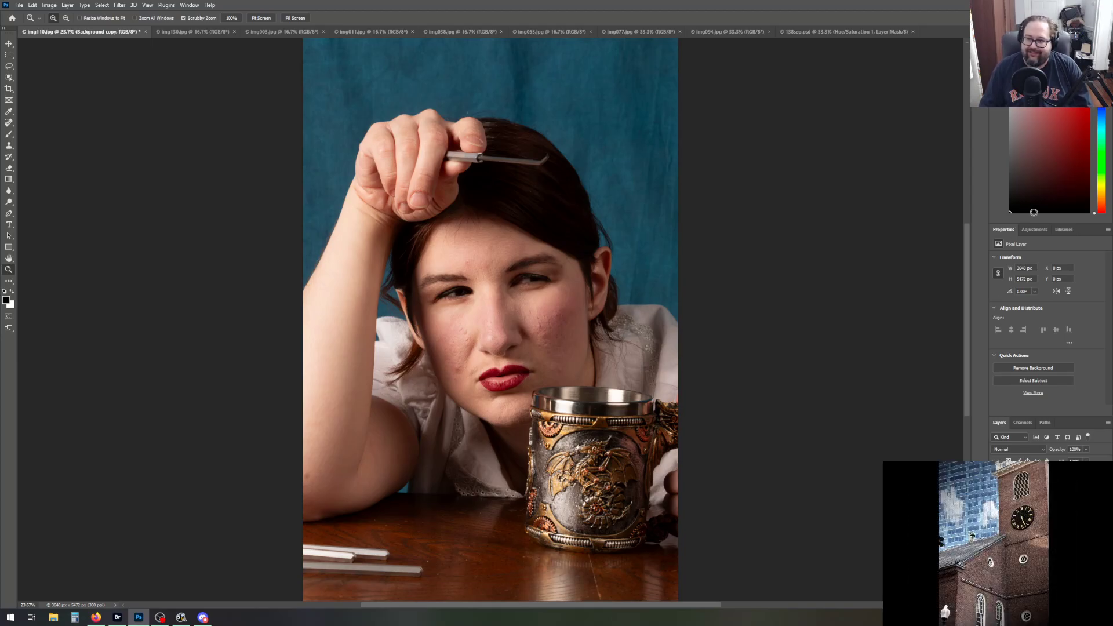
# Add a Curves adjustment layer to the portrait and set the RGB white point input to 247
pyautogui.click(1035, 229)
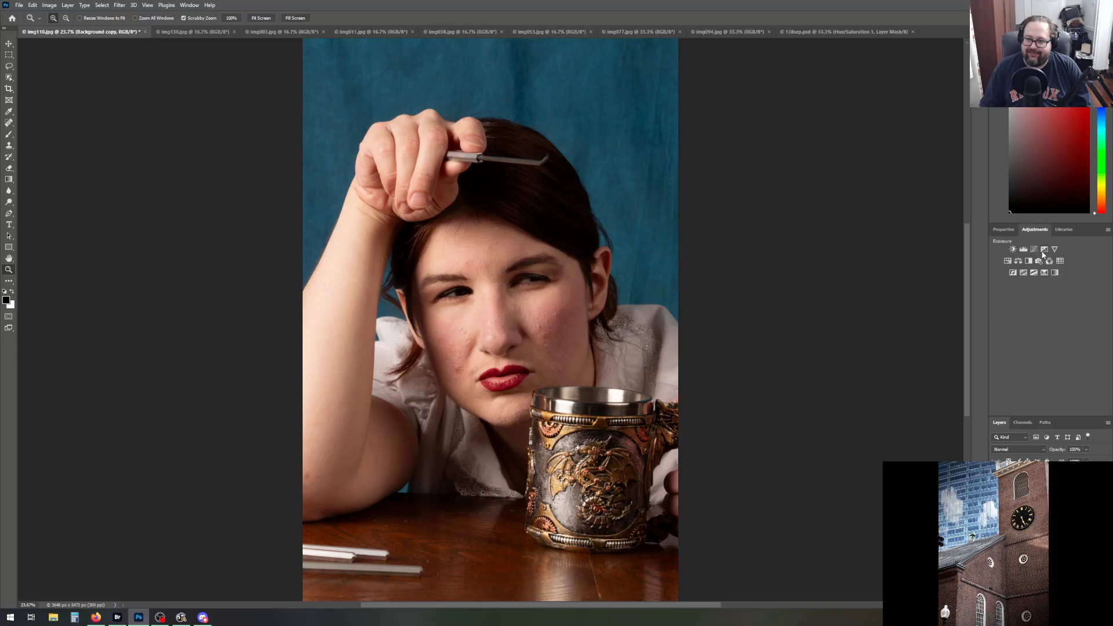
pyautogui.click(1034, 249)
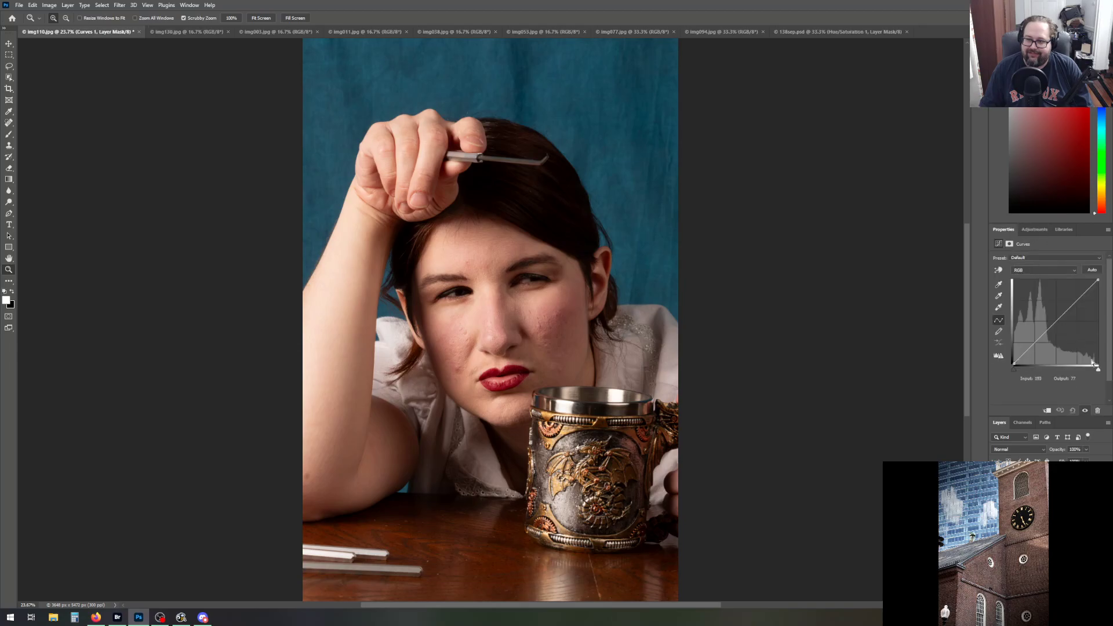
pyautogui.moveTo(1097, 370); pyautogui.dragTo(1096, 370)
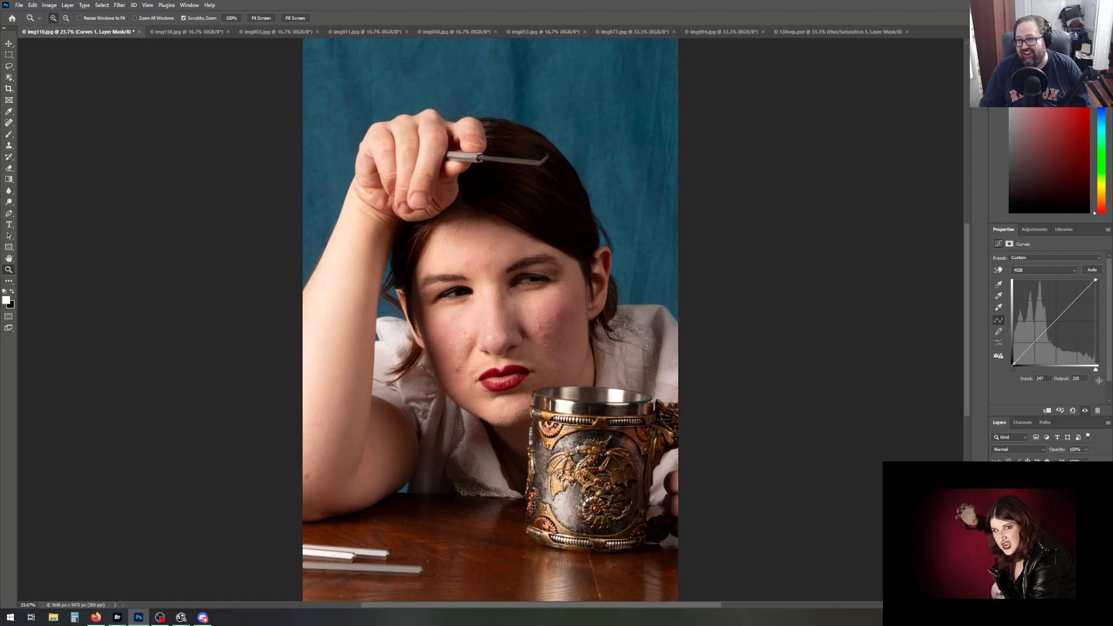
# Add a Hue/Saturation adjustment layer and set its Master saturation to -10
pyautogui.click(1034, 228)
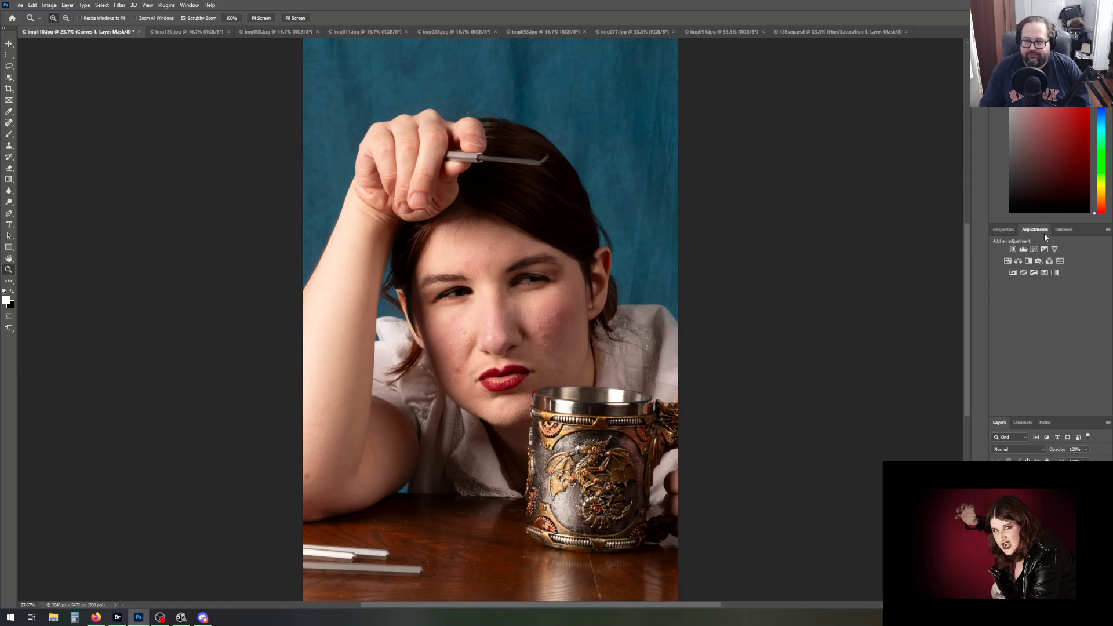
pyautogui.click(1010, 262)
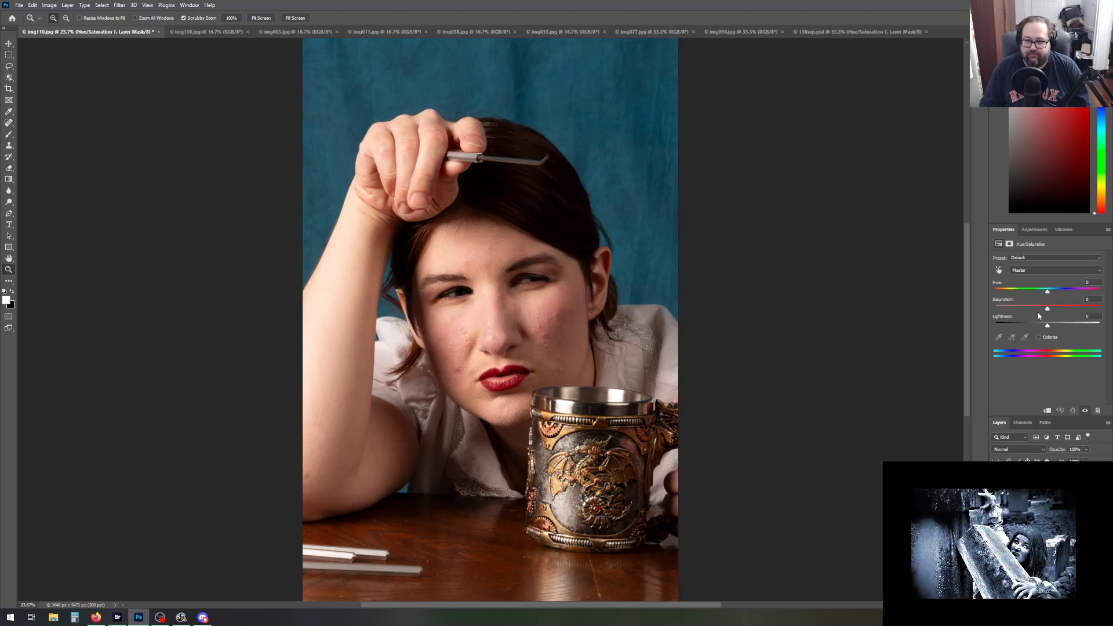
pyautogui.moveTo(1047, 308)
pyautogui.mouseDown()
pyautogui.moveTo(950, 311)
pyautogui.moveTo(1055, 327)
pyautogui.mouseUp()
pyautogui.moveTo(1043, 323); pyautogui.dragTo(1042, 323)
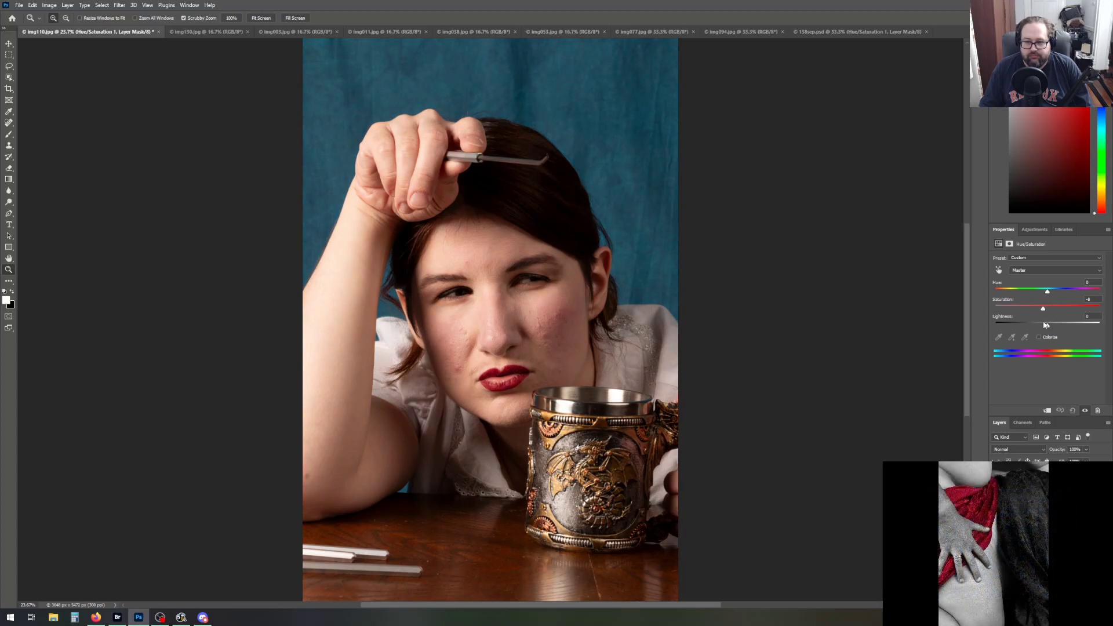
pyautogui.moveTo(1100, 301); pyautogui.dragTo(1072, 300)
pyautogui.write('-')
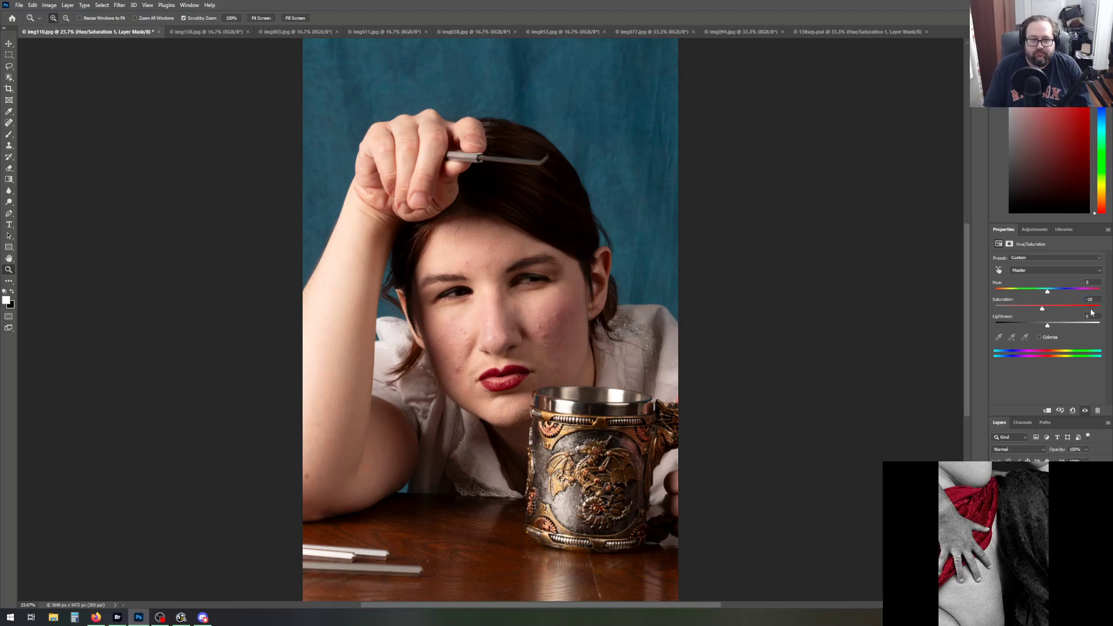
# Try maximum saturation on the Reds range of the Hue/Saturation layer, then set it back to 0
pyautogui.click(1038, 270)
pyautogui.click(1033, 285)
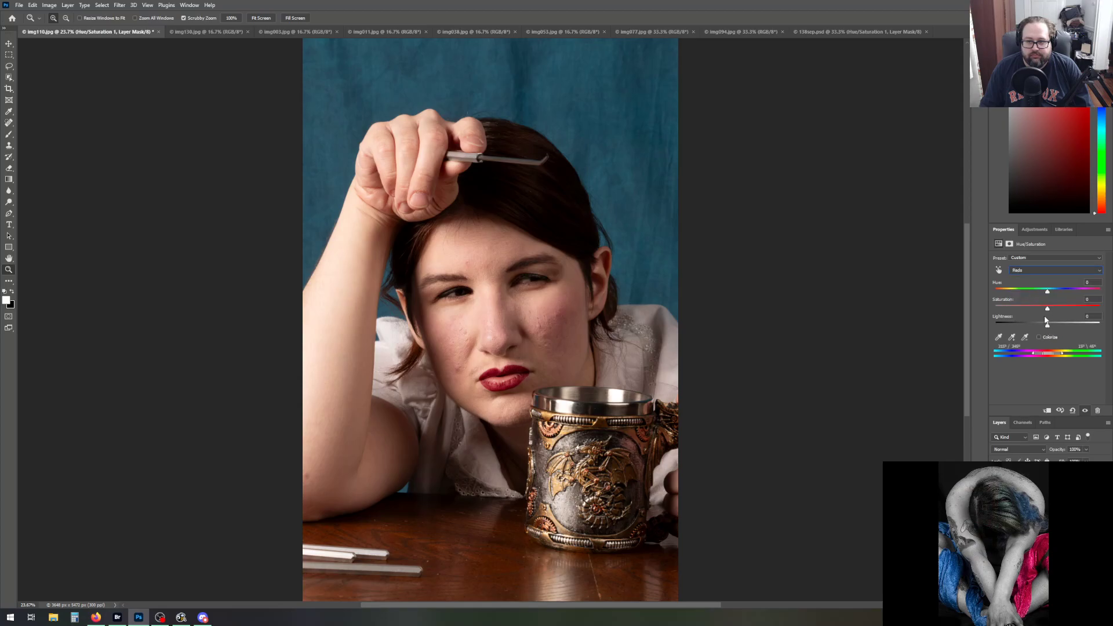
pyautogui.moveTo(1047, 308); pyautogui.dragTo(1109, 311)
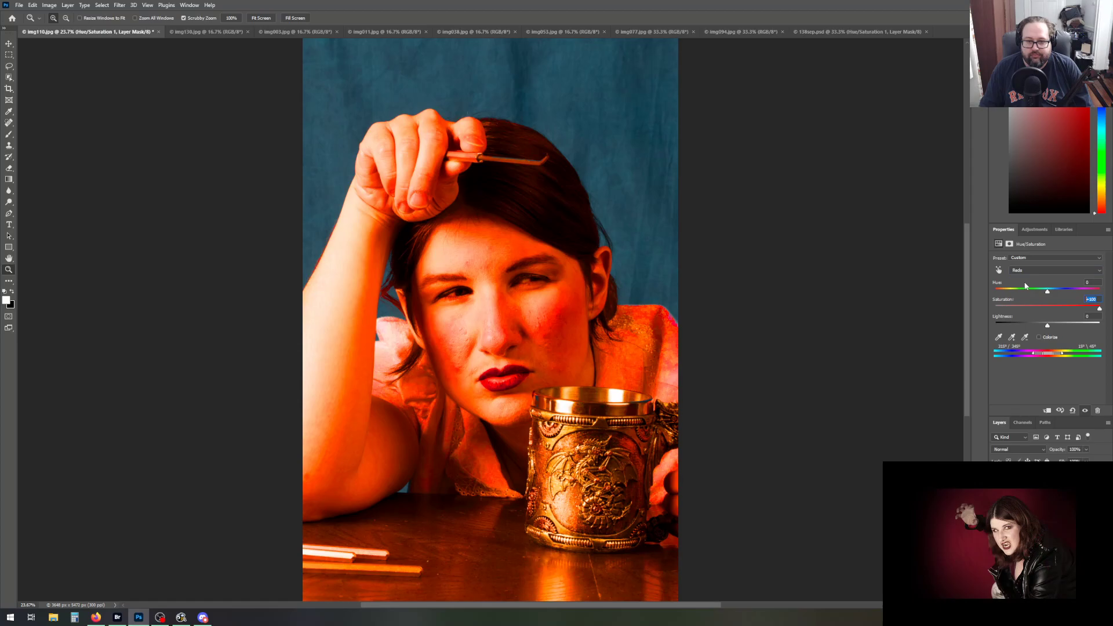
pyautogui.write('0')
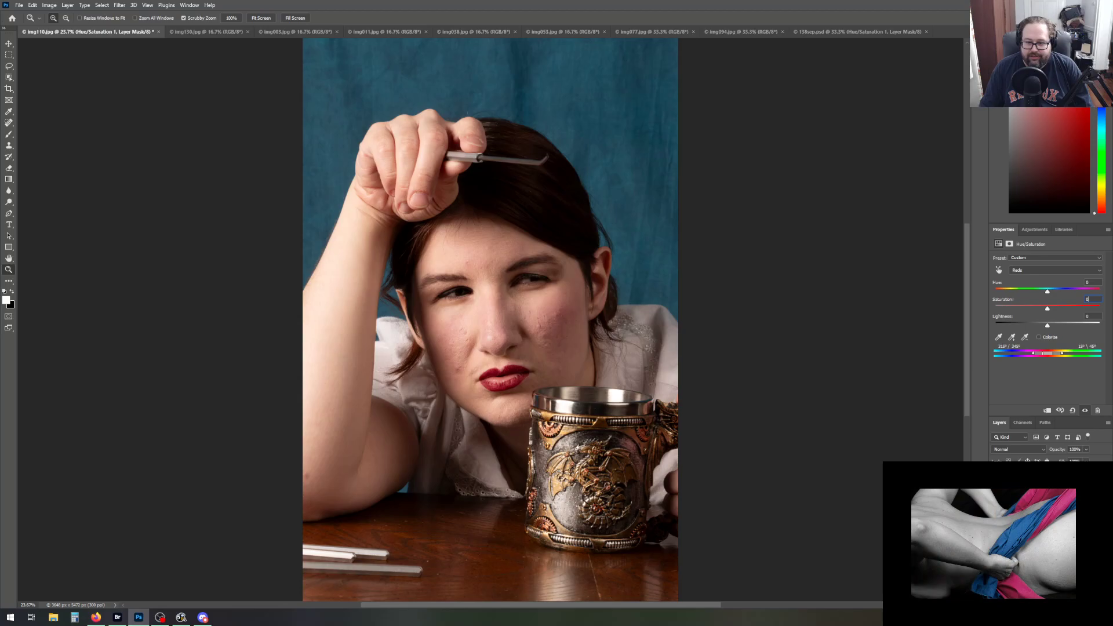
# Select the Background layer, straighten the portrait by rotating it slightly counter-clockwise with the Crop tool, and apply the crop
pyautogui.click(1038, 498)
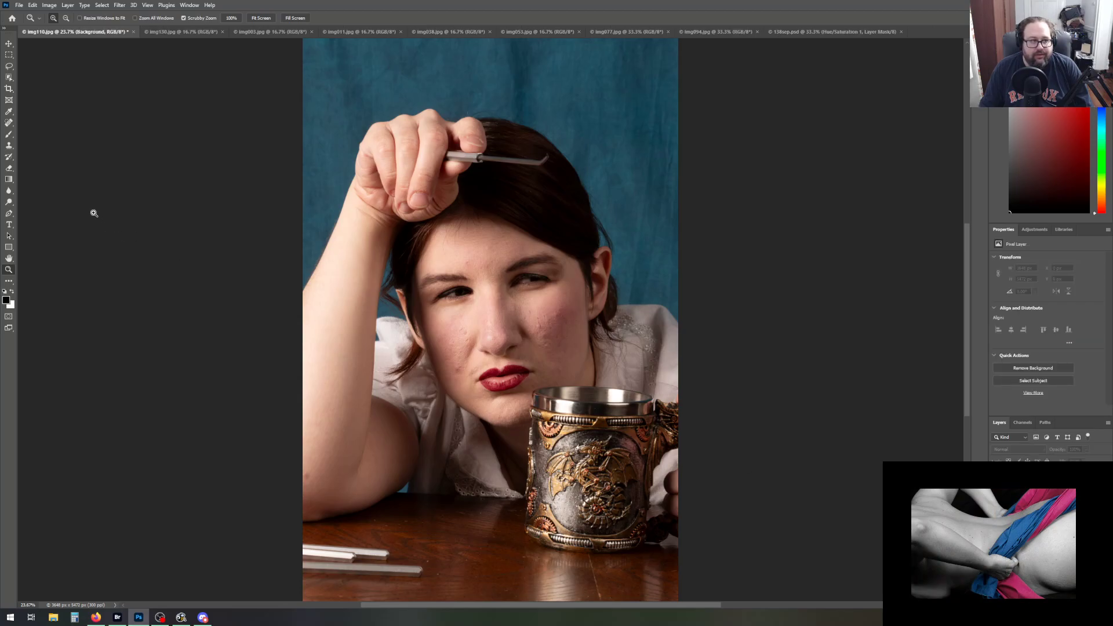
pyautogui.click(9, 89)
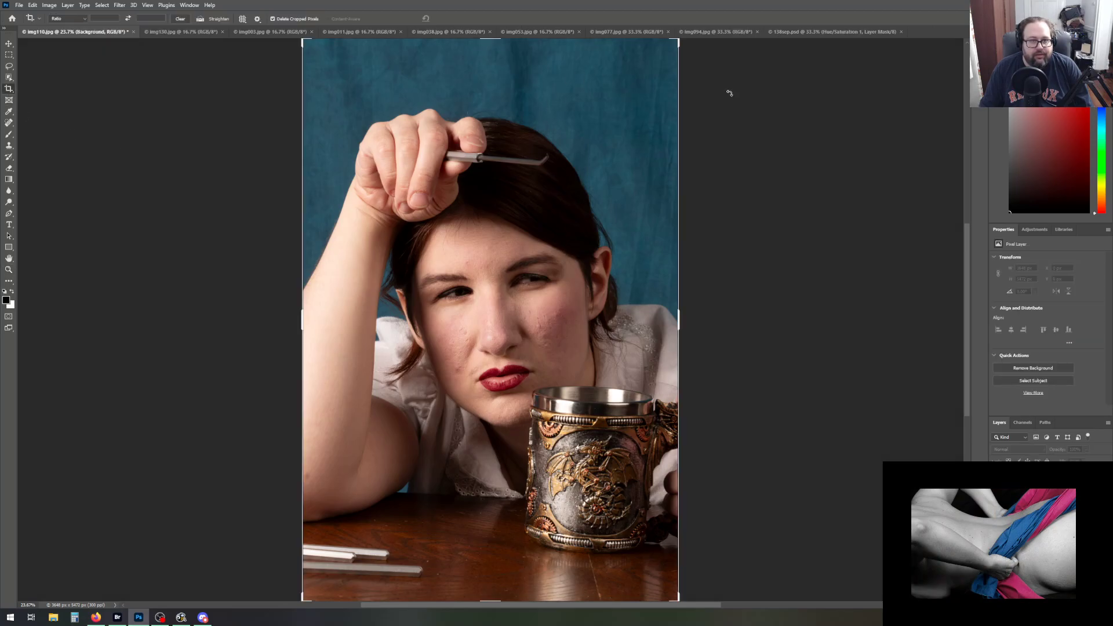
pyautogui.moveTo(728, 92); pyautogui.dragTo(722, 90)
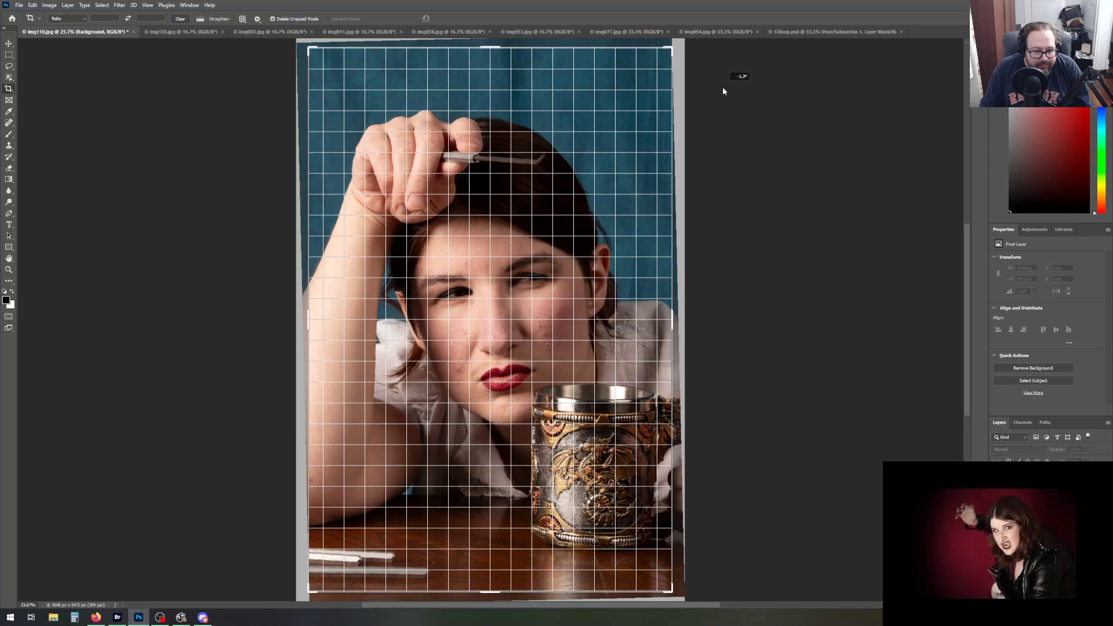
pyautogui.moveTo(723, 88); pyautogui.dragTo(722, 88)
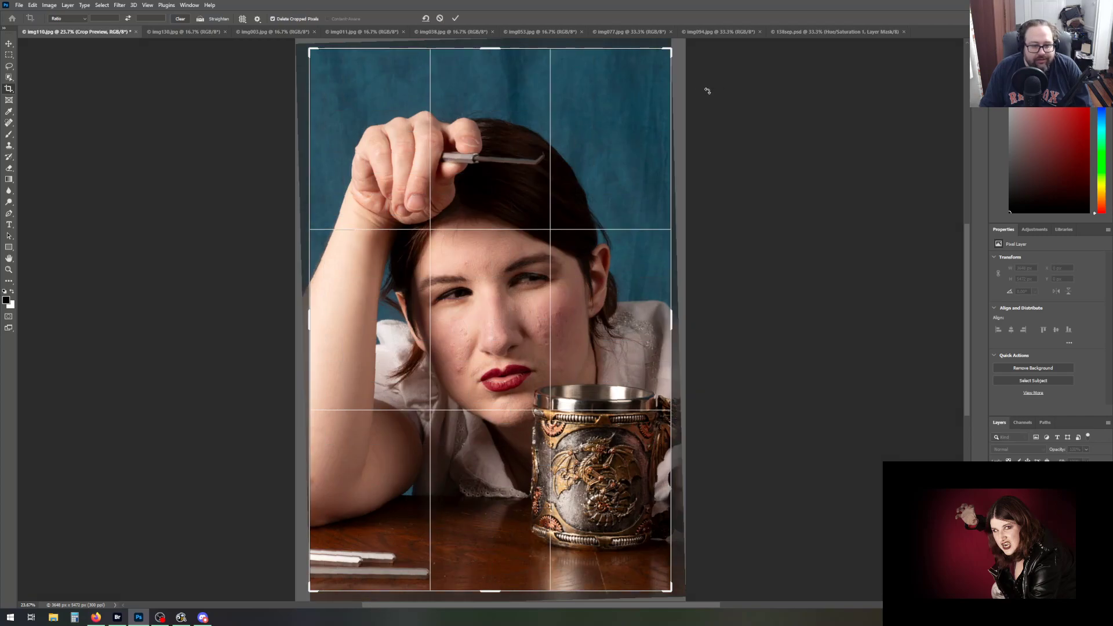
pyautogui.scroll(-2, 712, 414)
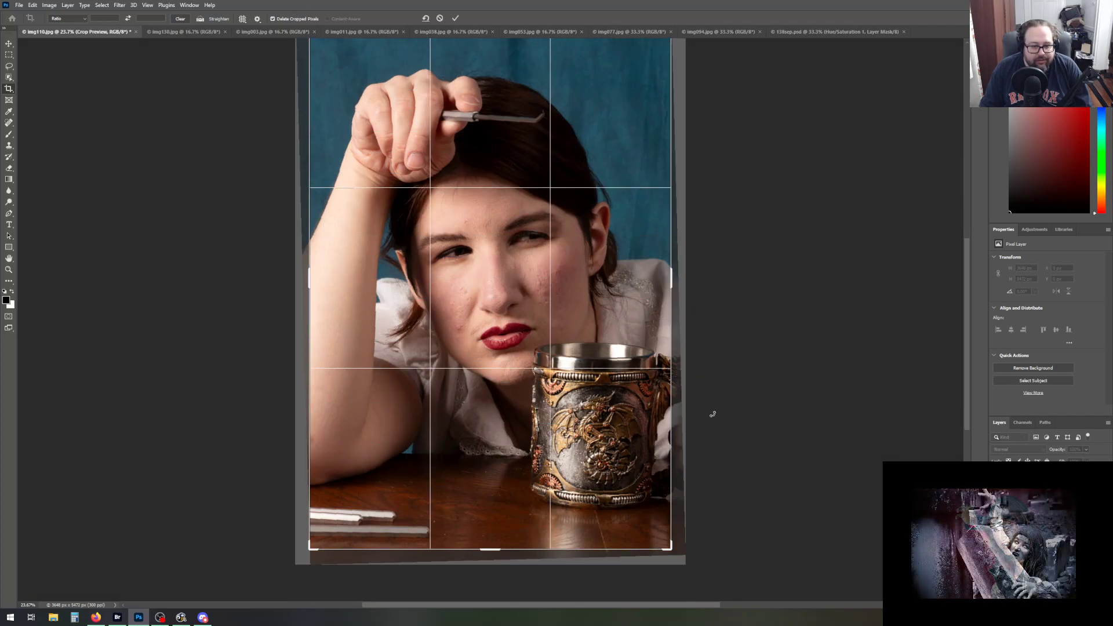
pyautogui.scroll(1, 713, 414)
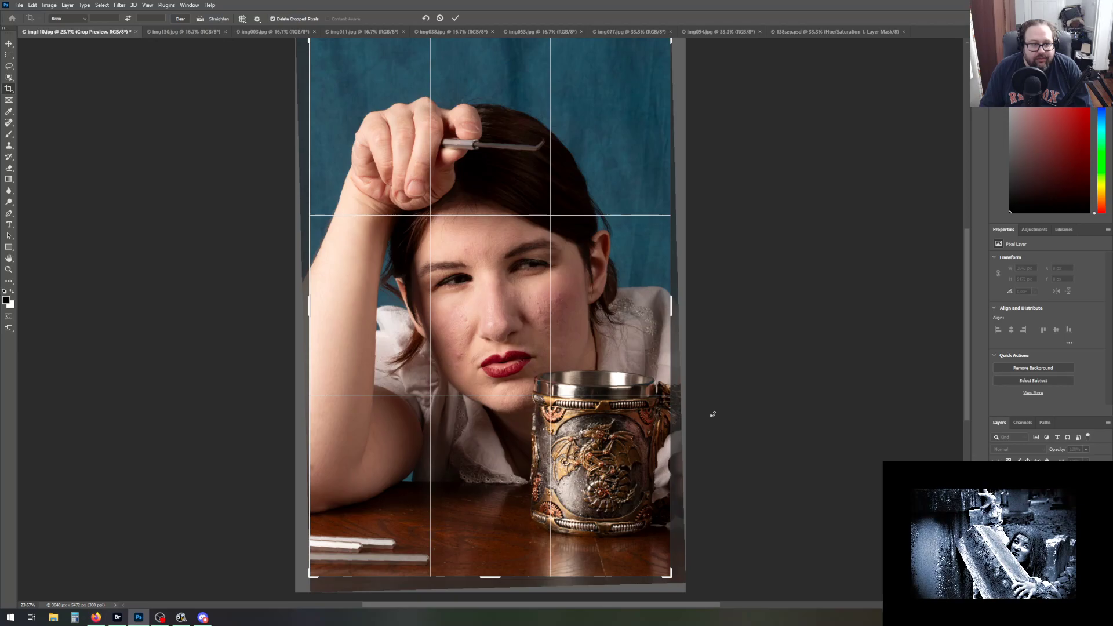
pyautogui.click(456, 19)
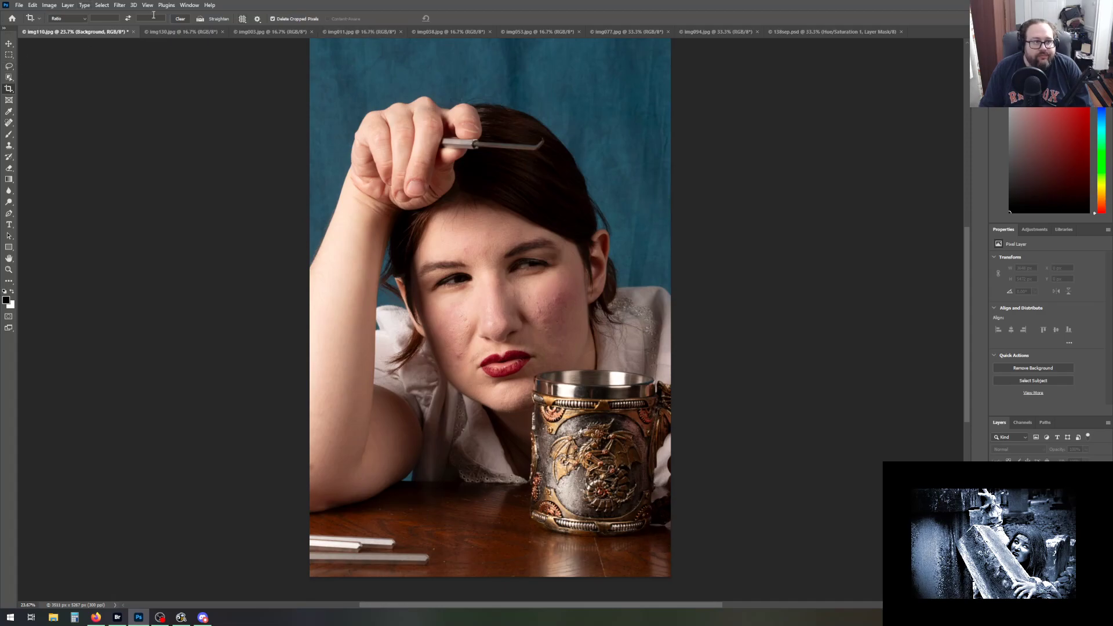
pyautogui.click(185, 5)
pyautogui.moveTo(167, 6)
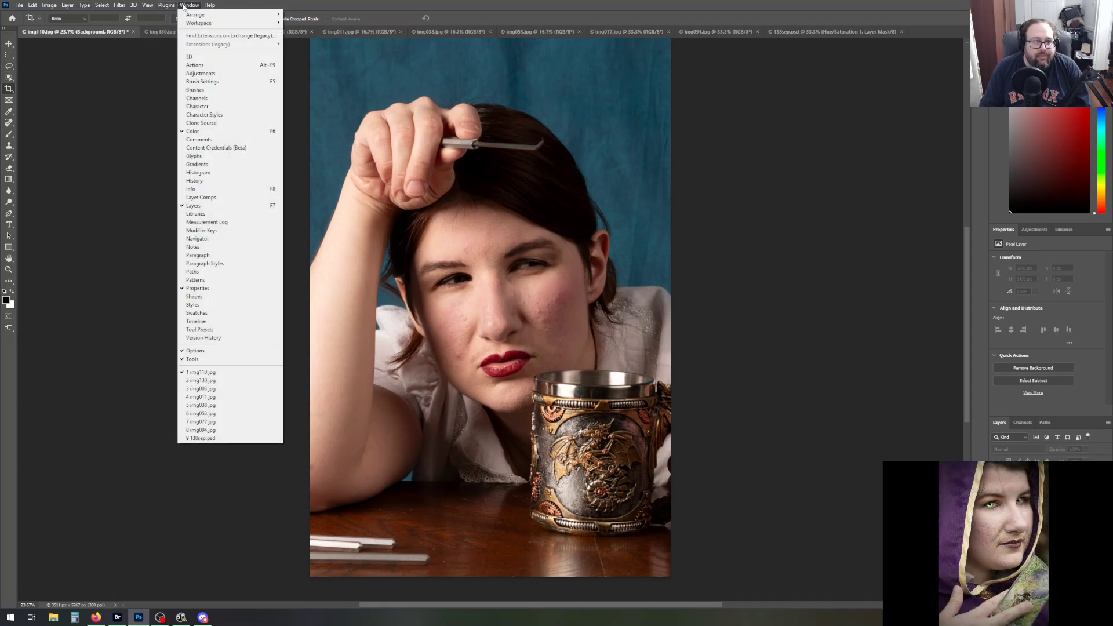
pyautogui.click(147, 5)
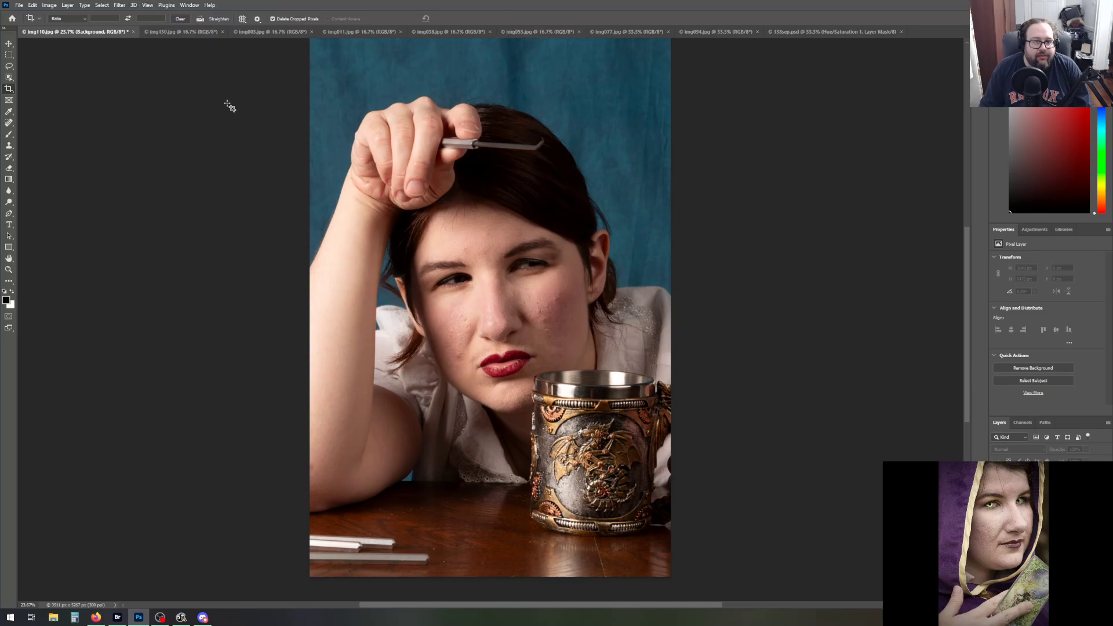
pyautogui.click(32, 6)
pyautogui.click(33, 6)
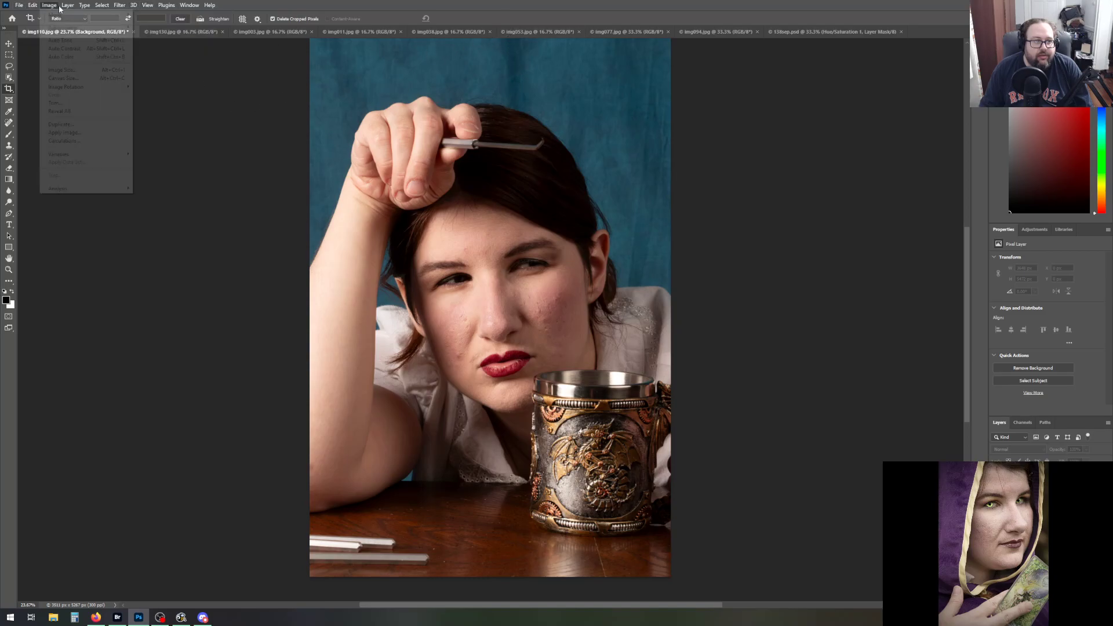
pyautogui.click(147, 5)
pyautogui.moveTo(189, 5)
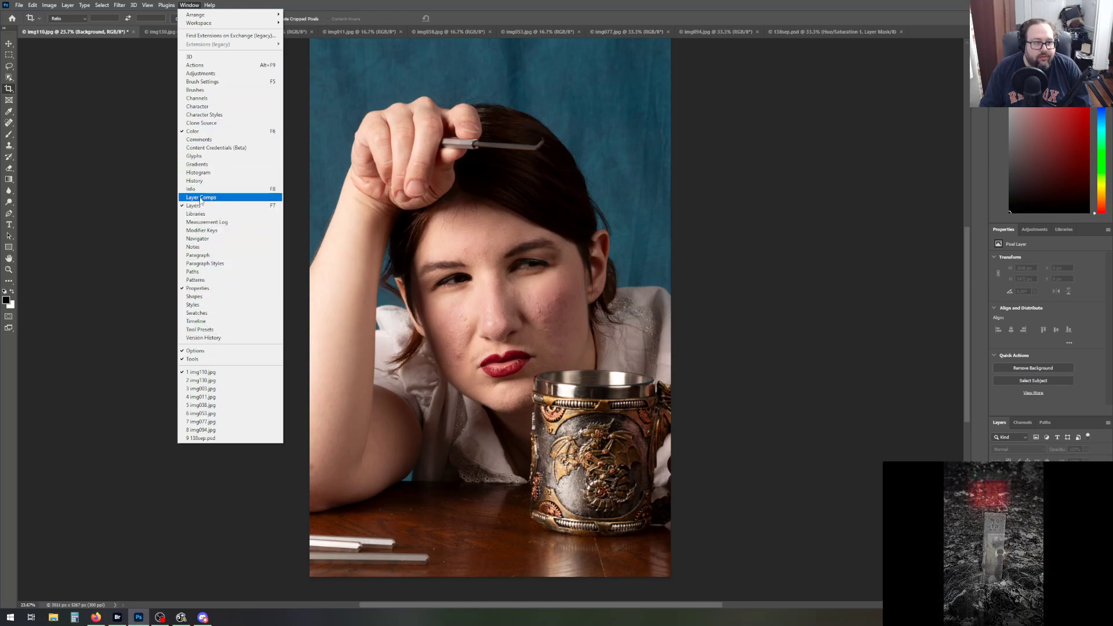
pyautogui.click(23, 7)
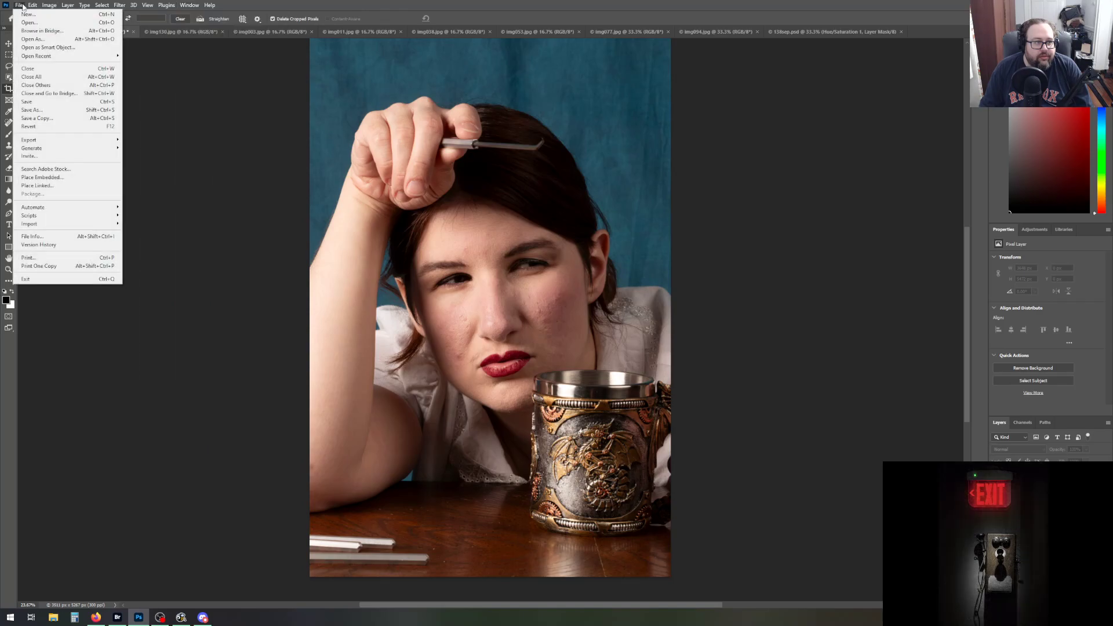
pyautogui.moveTo(34, 7)
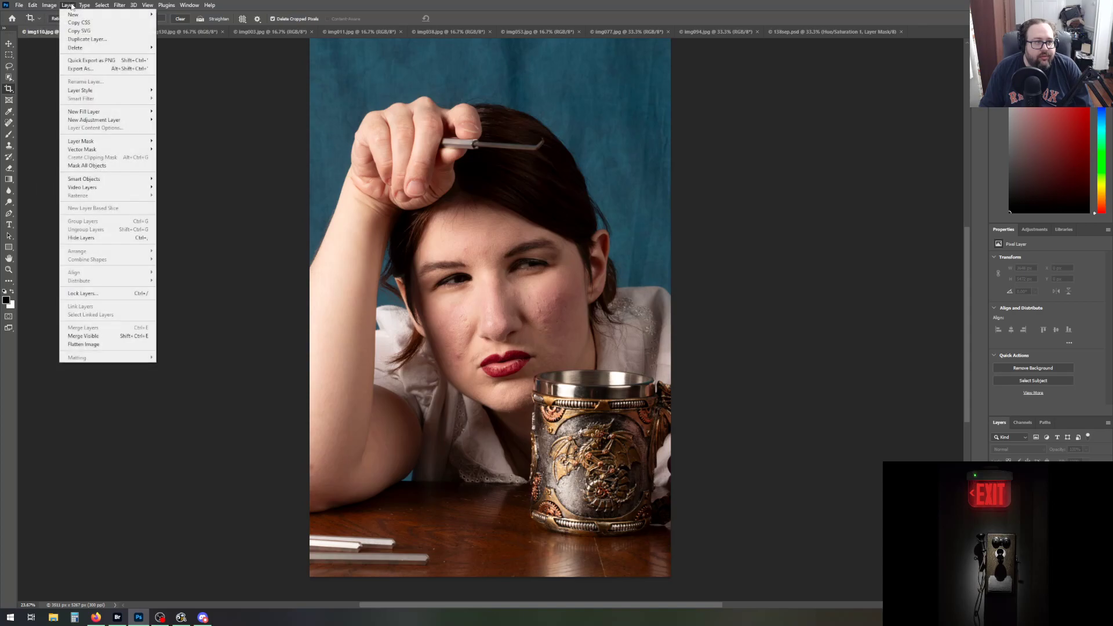
pyautogui.click(185, 7)
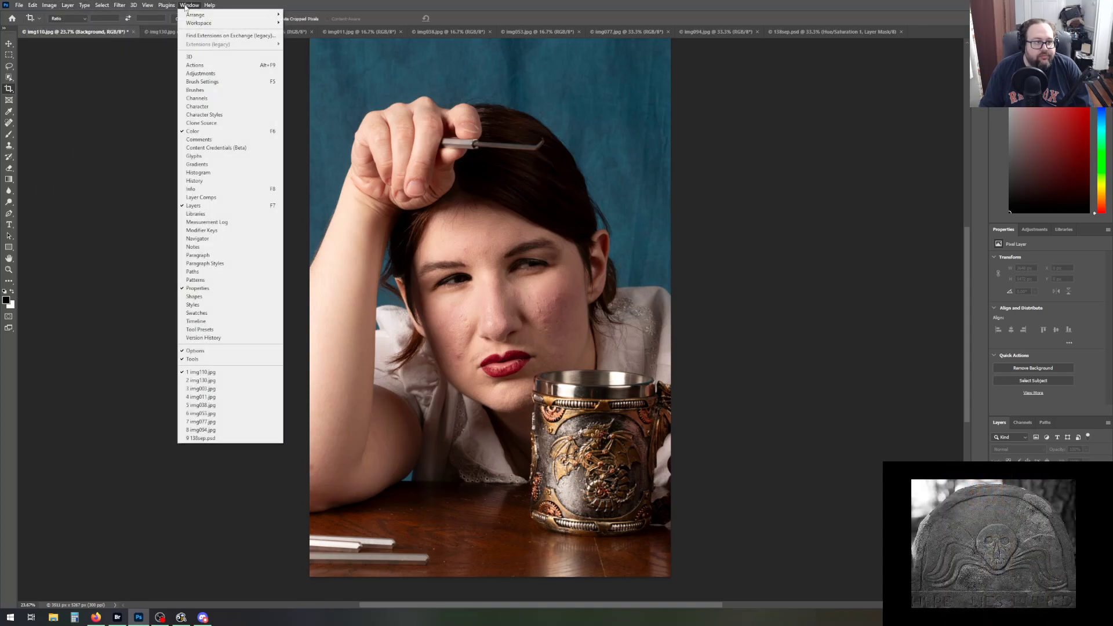
pyautogui.moveTo(33, 4)
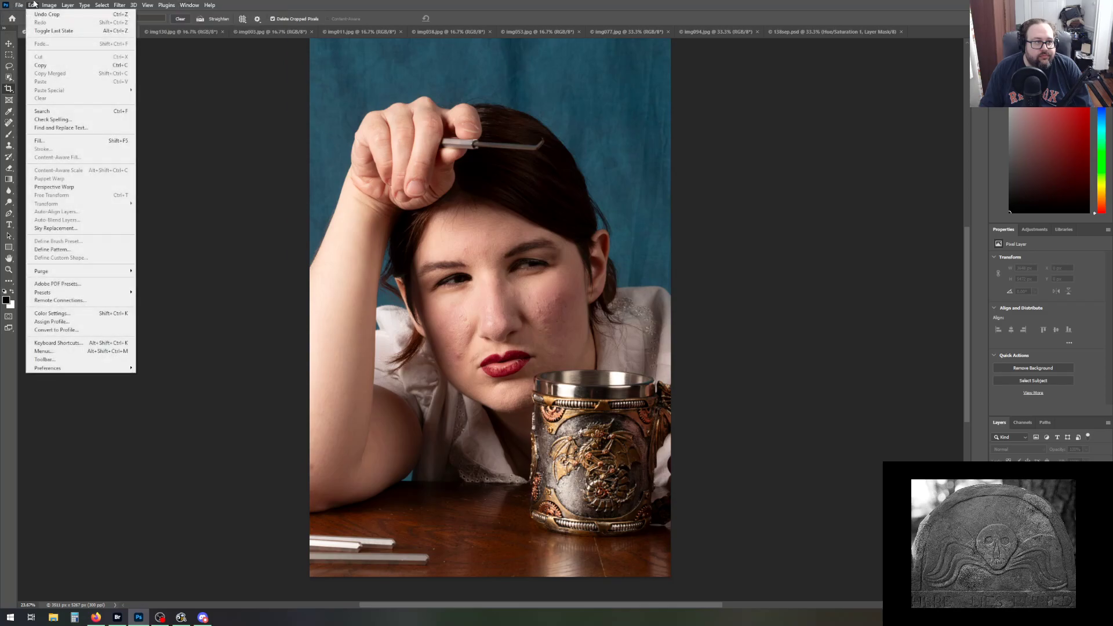
# Review the Guides, Grid & Slices preferences and close them without making changes
pyautogui.click(33, 5)
pyautogui.click(20, 5)
pyautogui.moveTo(33, 6)
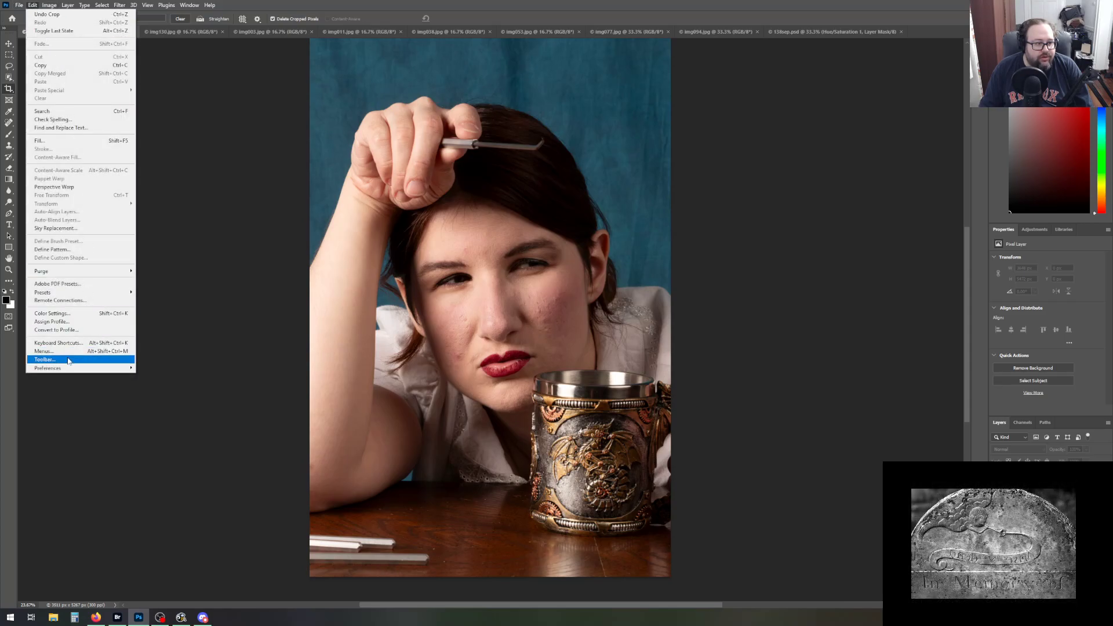
pyautogui.moveTo(69, 367)
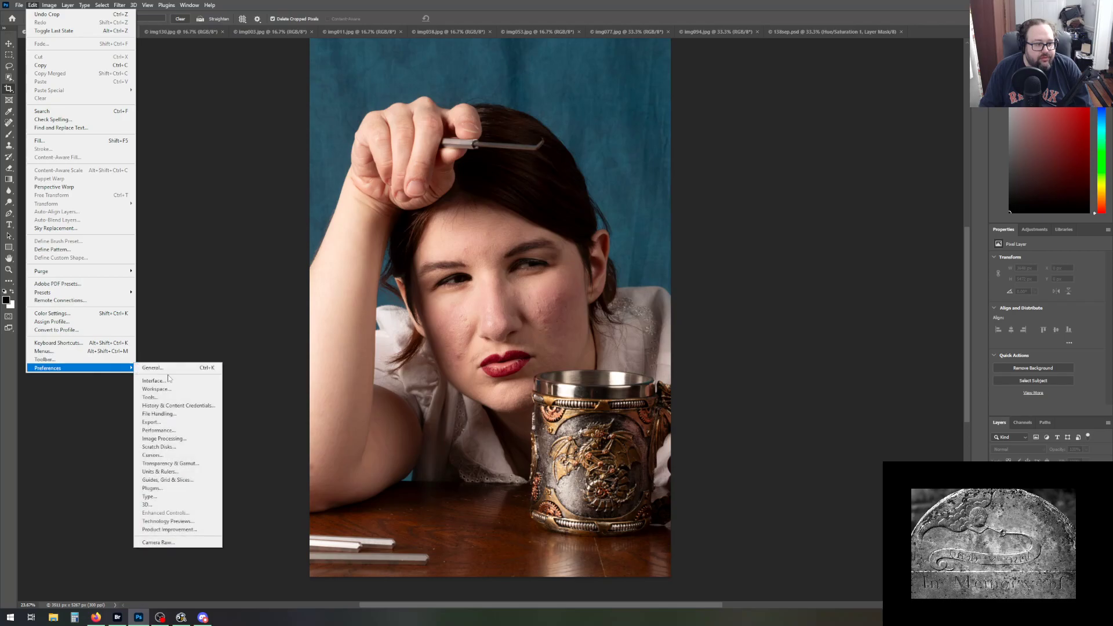
pyautogui.click(179, 480)
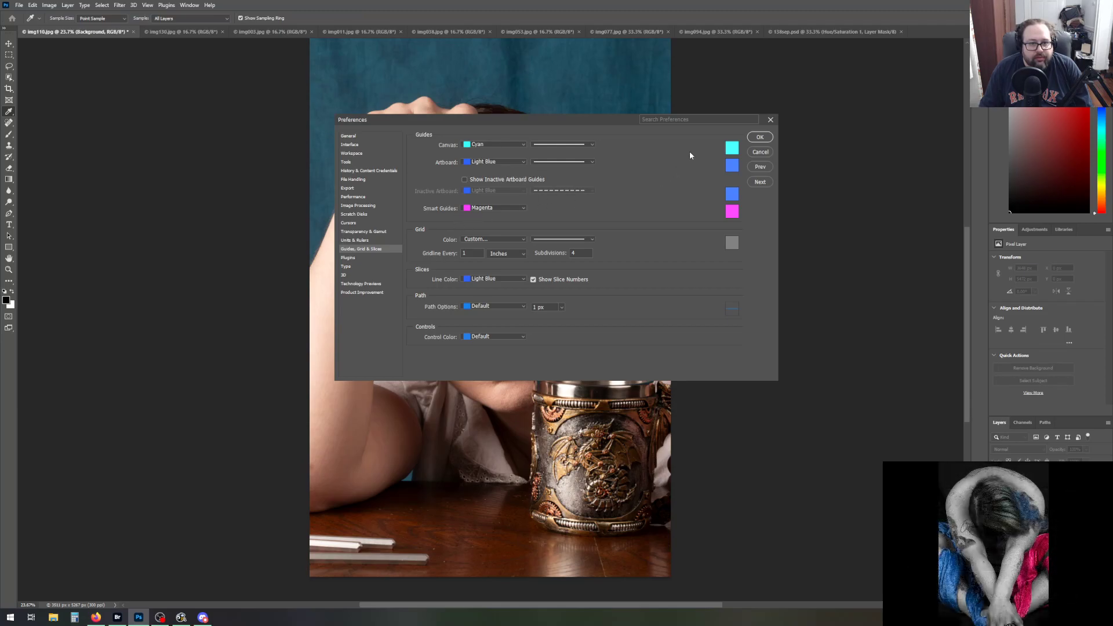
pyautogui.click(758, 136)
pyautogui.press('c')
pyautogui.click(99, 5)
pyautogui.moveTo(189, 5)
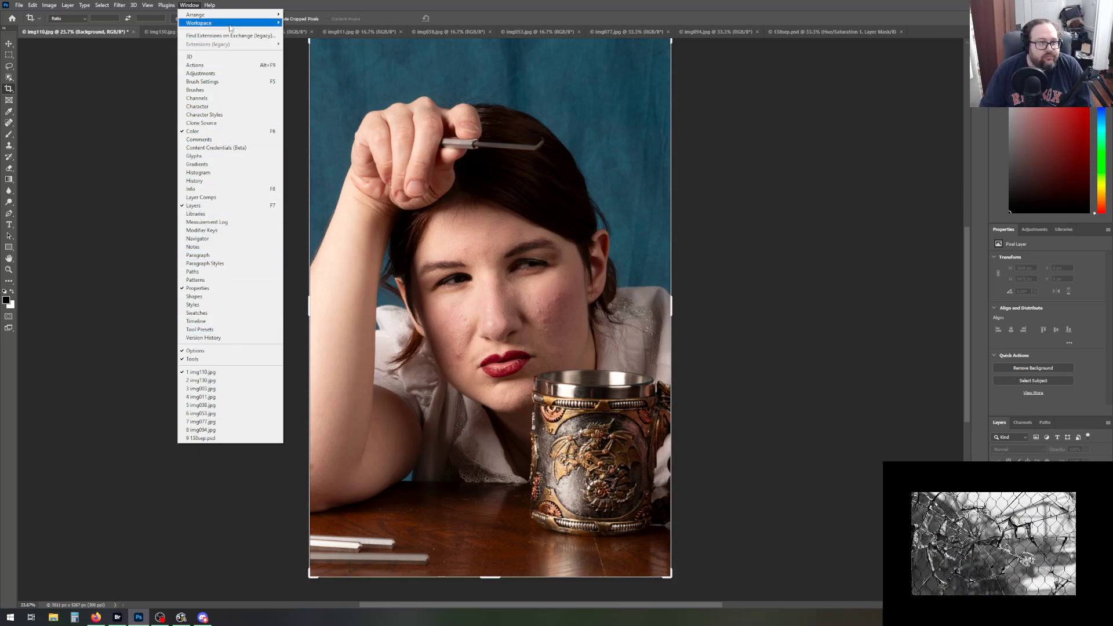
pyautogui.moveTo(229, 24)
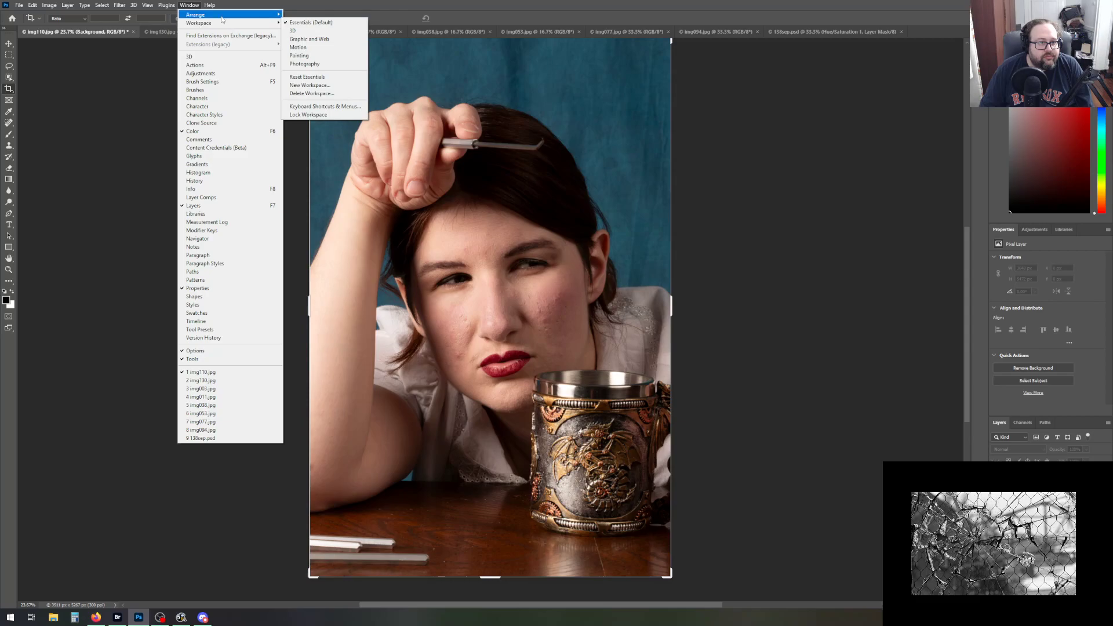
pyautogui.click(190, 5)
pyautogui.click(32, 5)
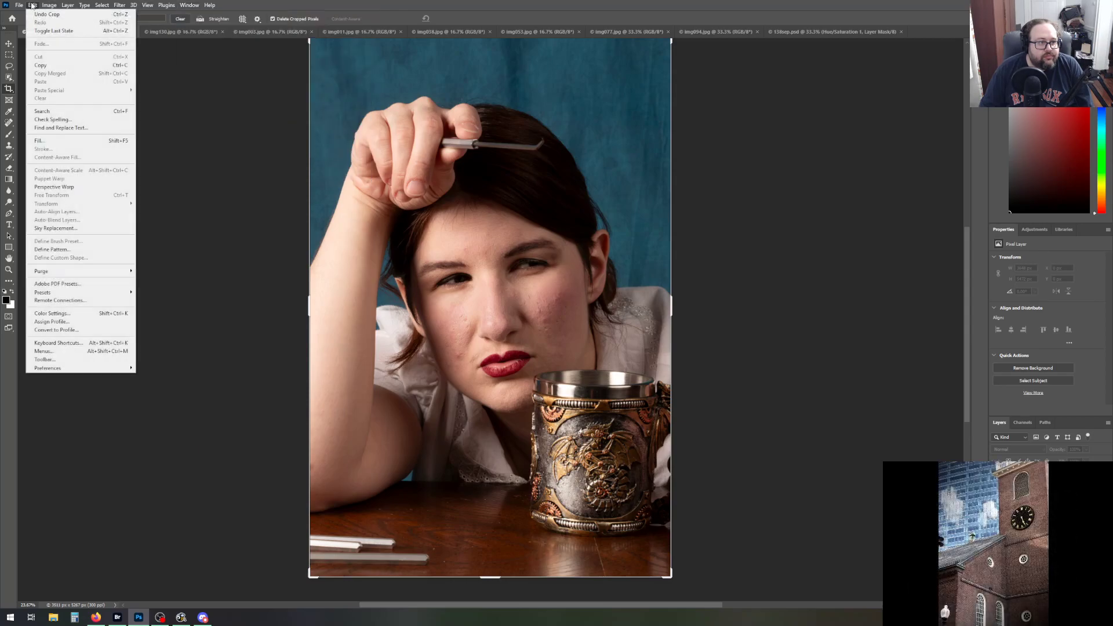
pyautogui.moveTo(19, 6)
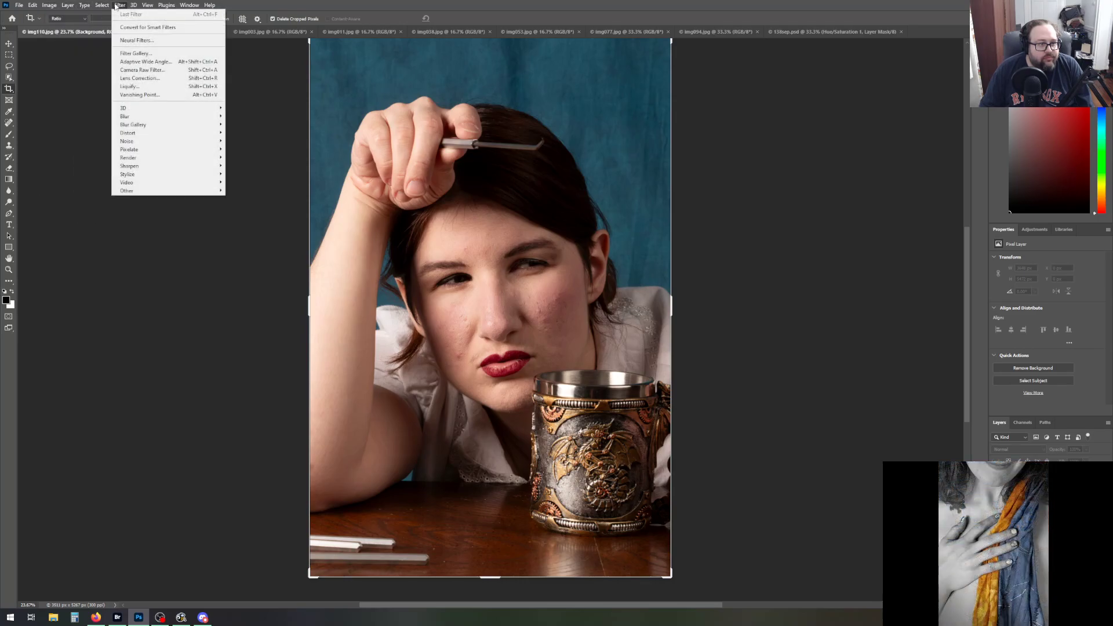
pyautogui.moveTo(133, 5)
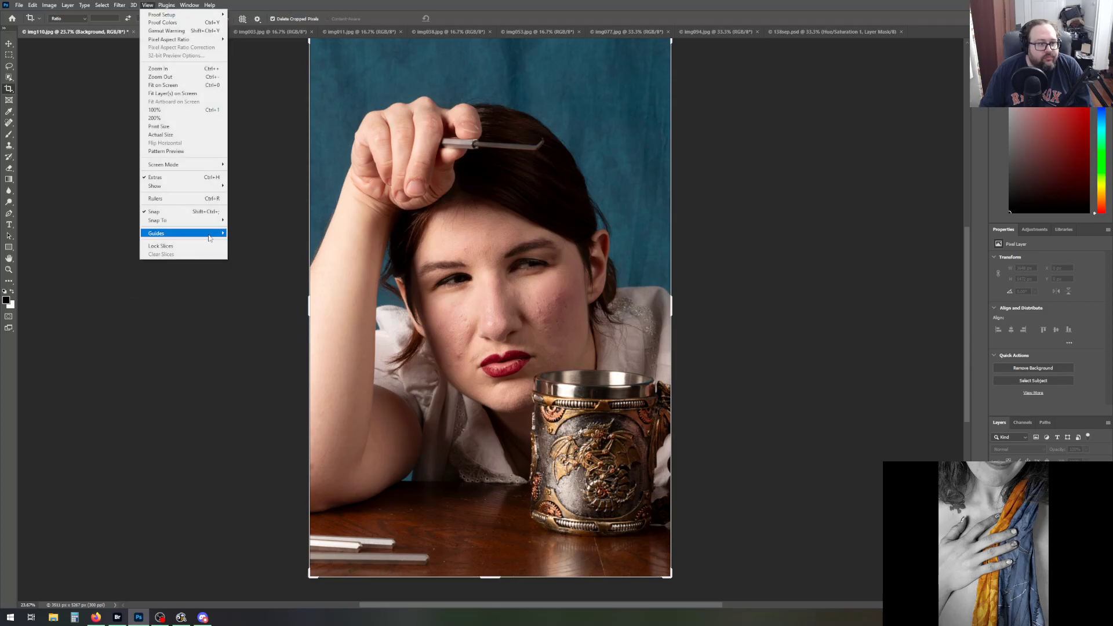
pyautogui.moveTo(209, 235)
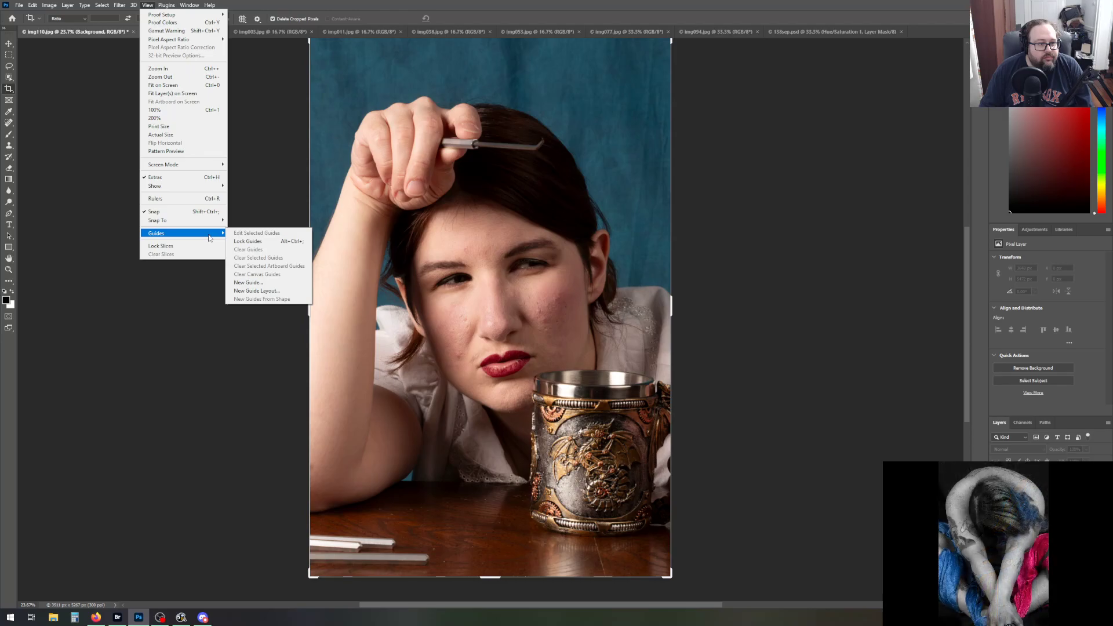
pyautogui.moveTo(191, 6)
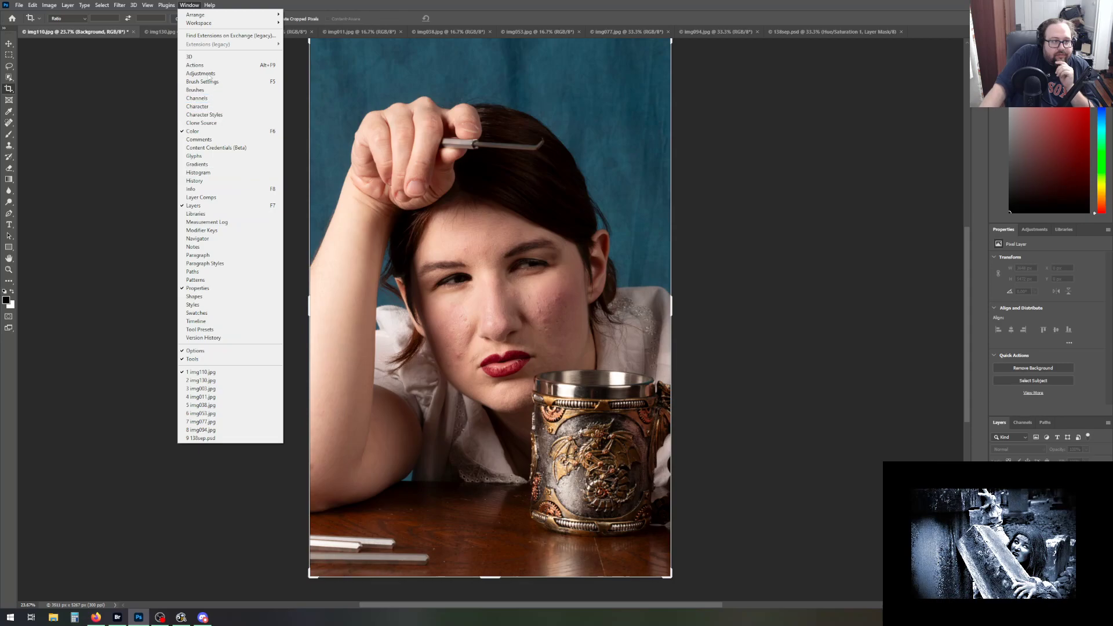
# Review the Units & Rulers, Interface, General and Guides, Grid & Slices preferences, then close them and return to the Crop tool
pyautogui.moveTo(19, 5)
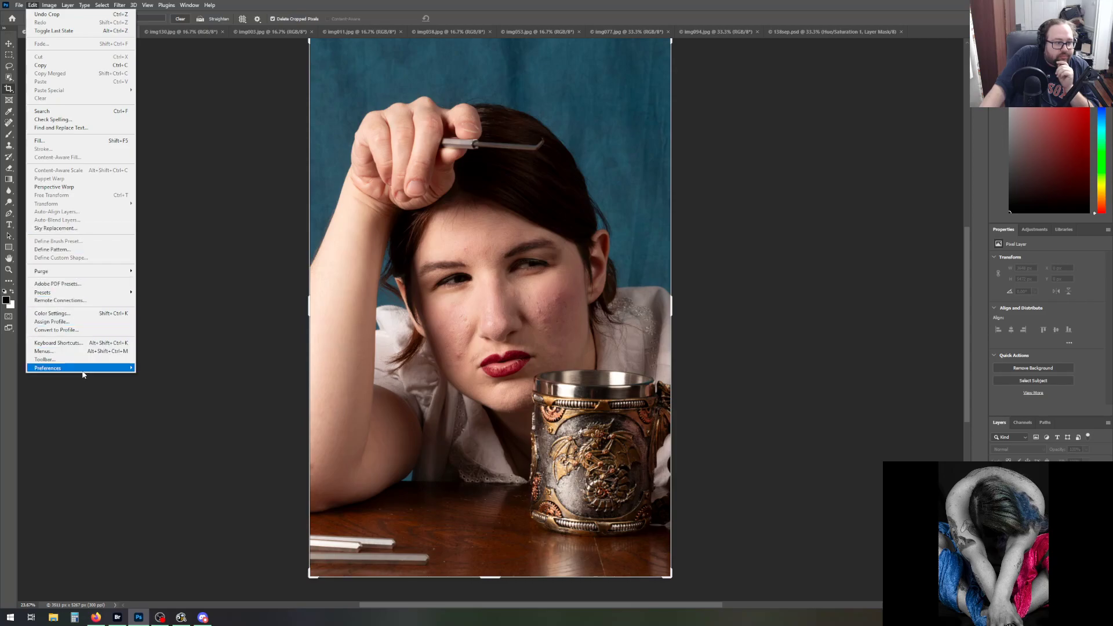
pyautogui.moveTo(81, 368)
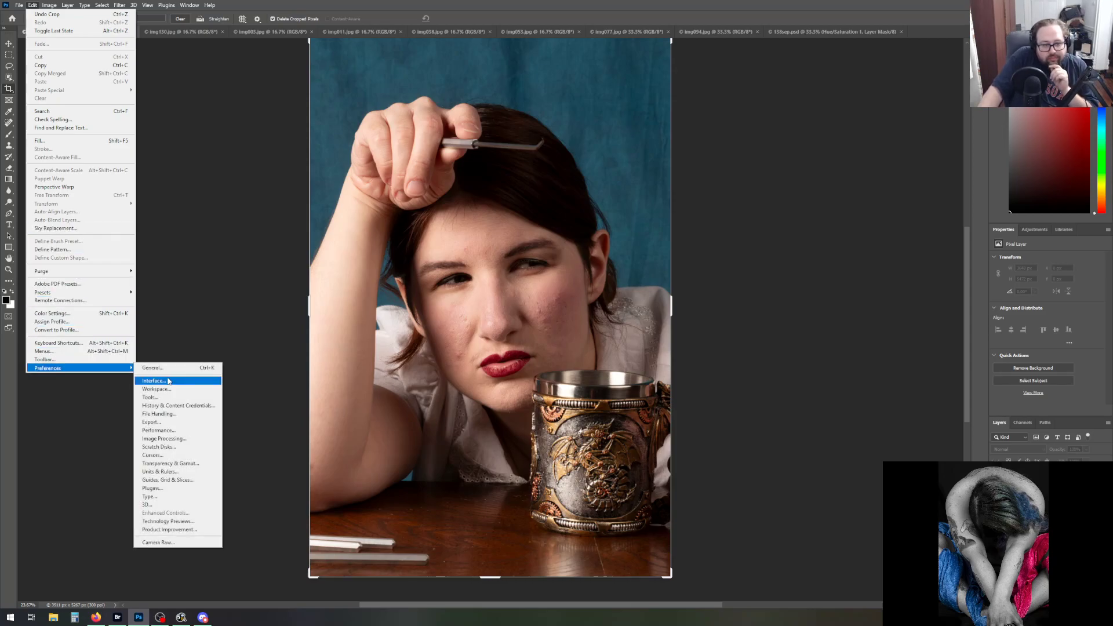
pyautogui.click(170, 473)
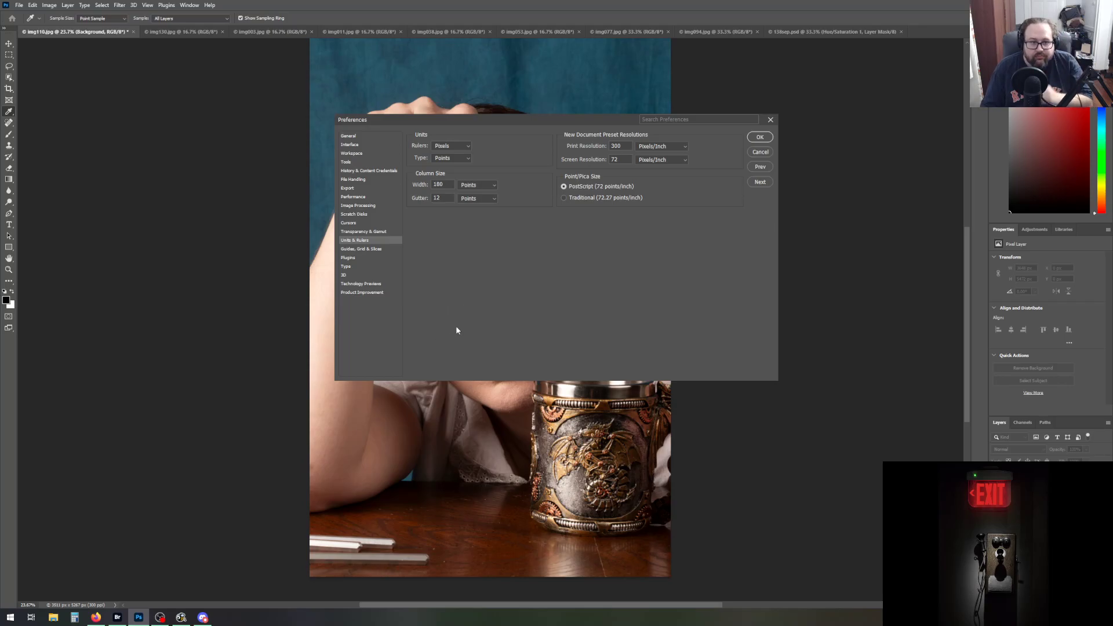
pyautogui.click(348, 145)
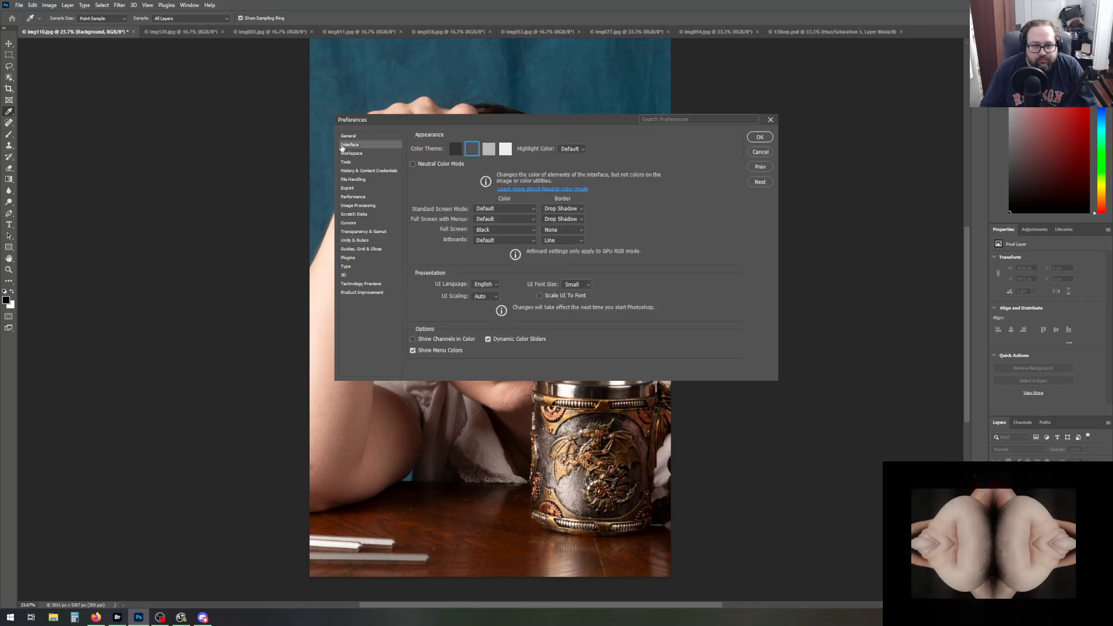
pyautogui.click(347, 136)
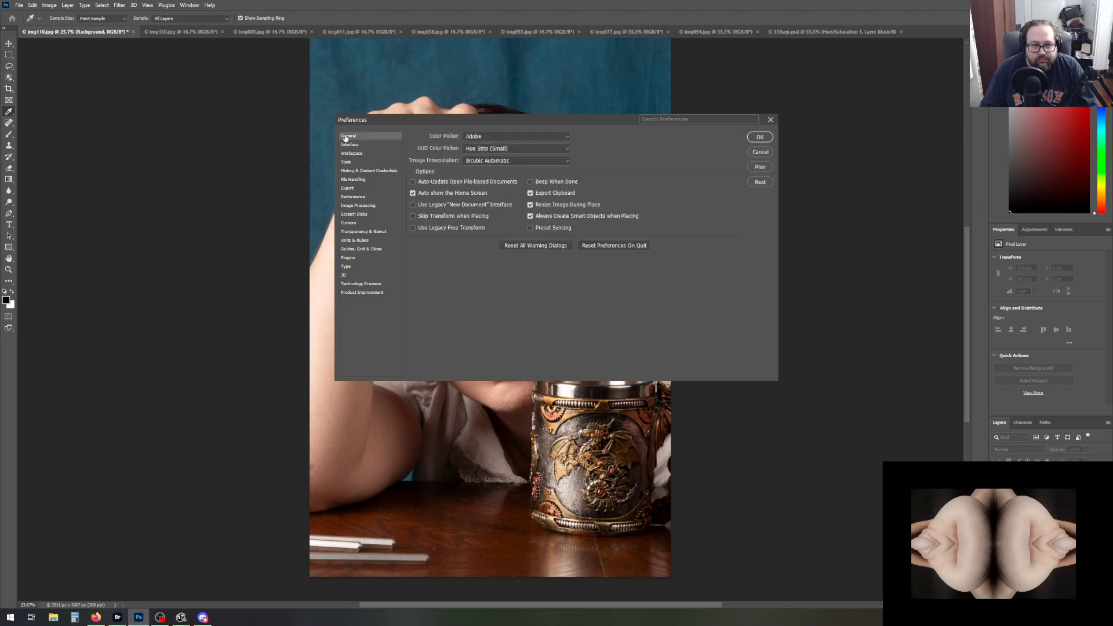
pyautogui.click(357, 250)
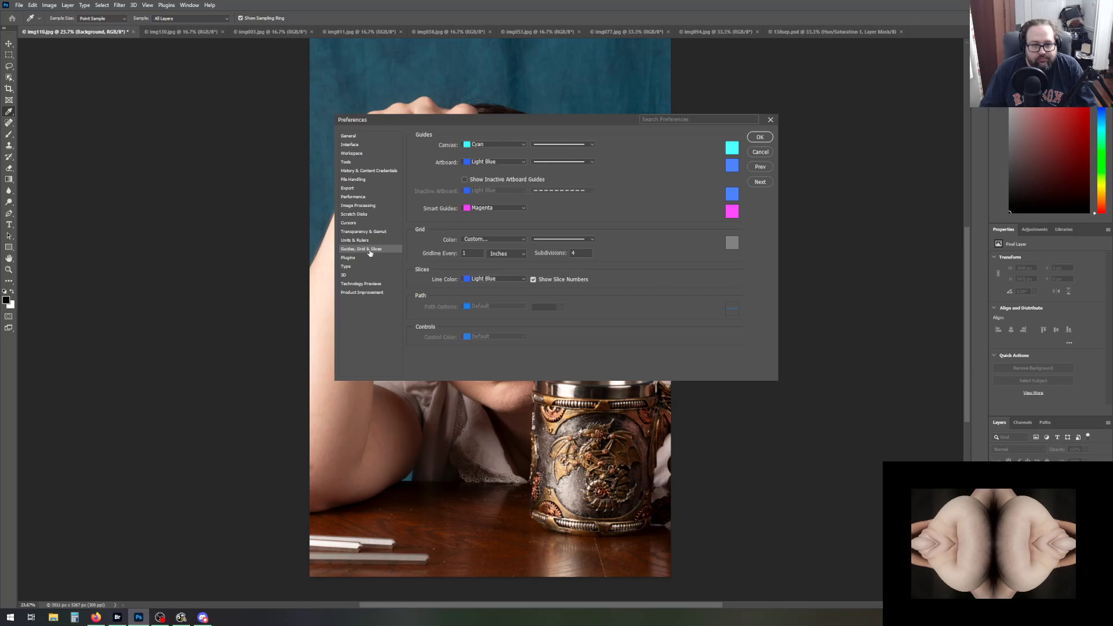
pyautogui.click(759, 138)
pyautogui.press('c')
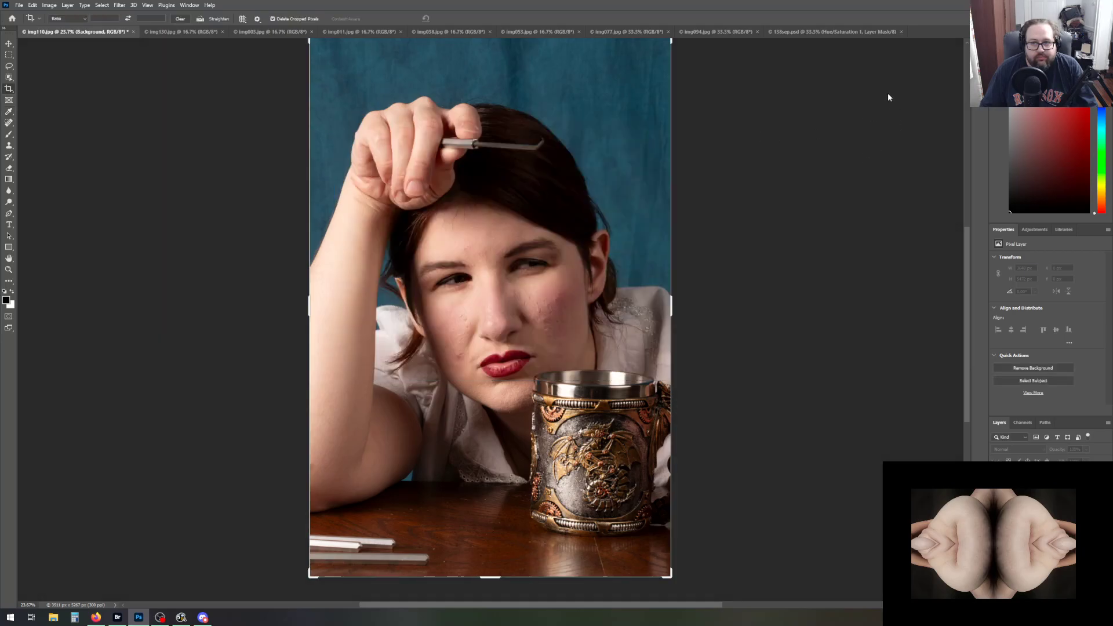
pyautogui.click(188, 5)
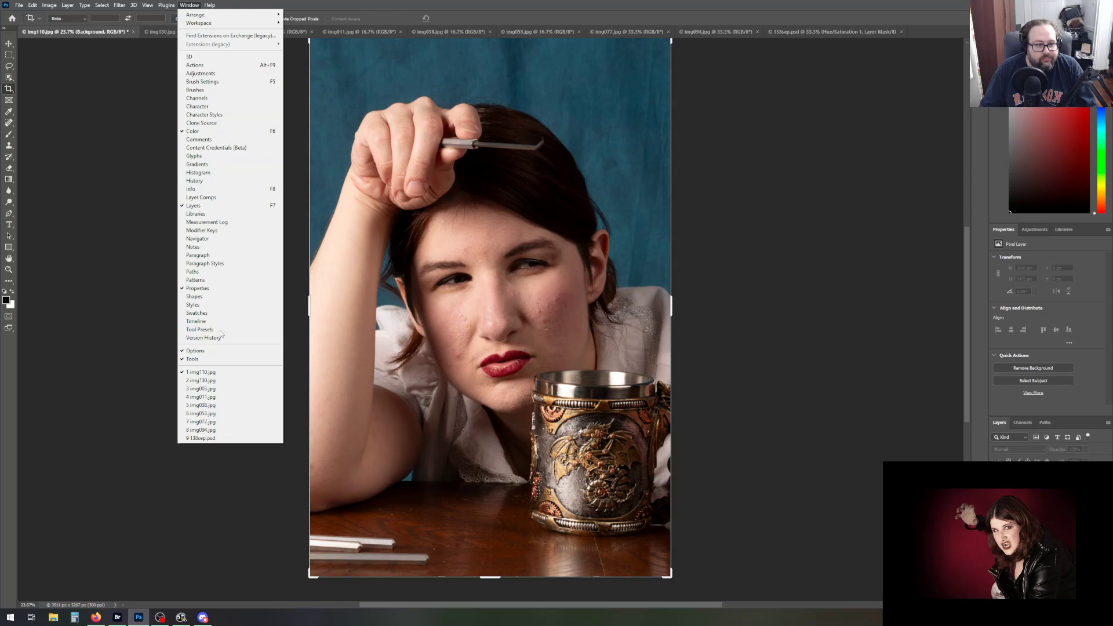
pyautogui.hotkey('alt', 'Tab')
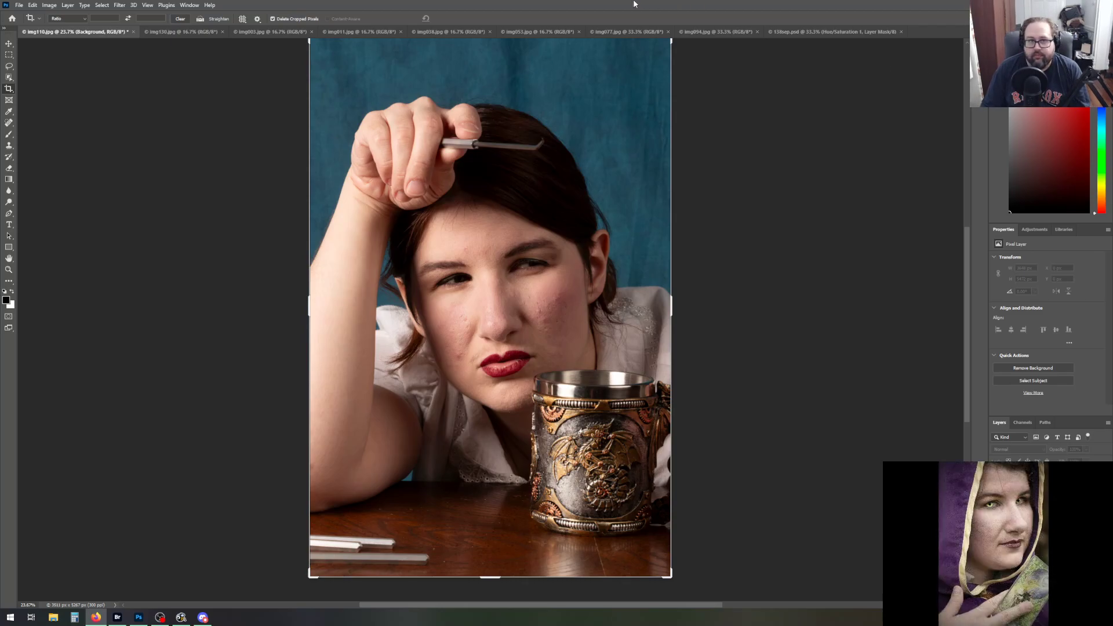
pyautogui.click(564, 7)
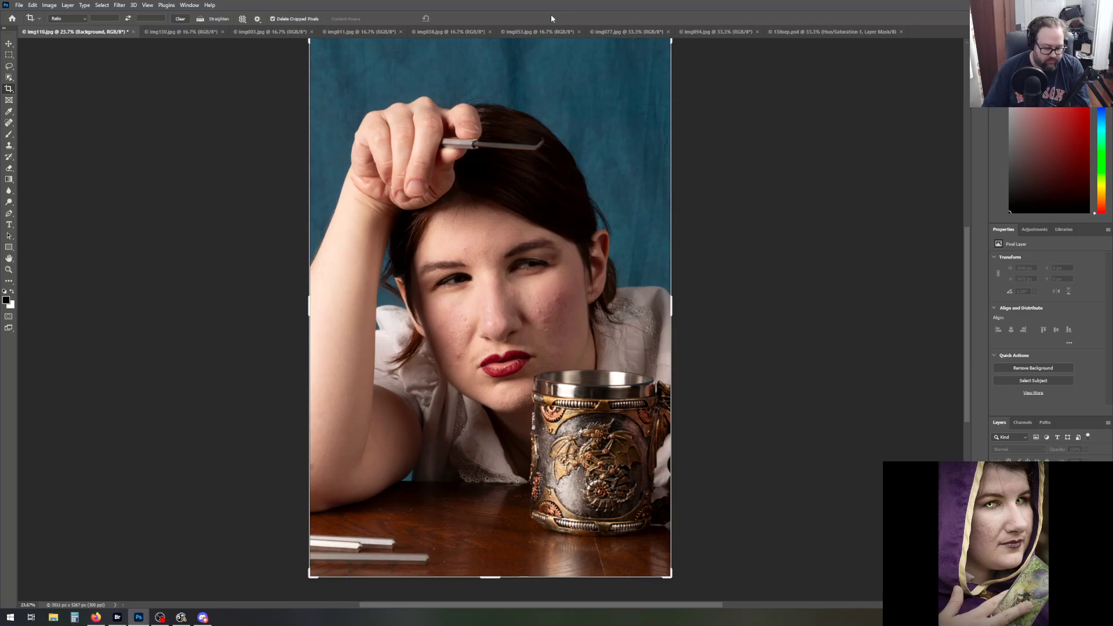
# Show the rulers and place a horizontal guide along the back edge of the table
pyautogui.hotkey('ctrl', 'r')
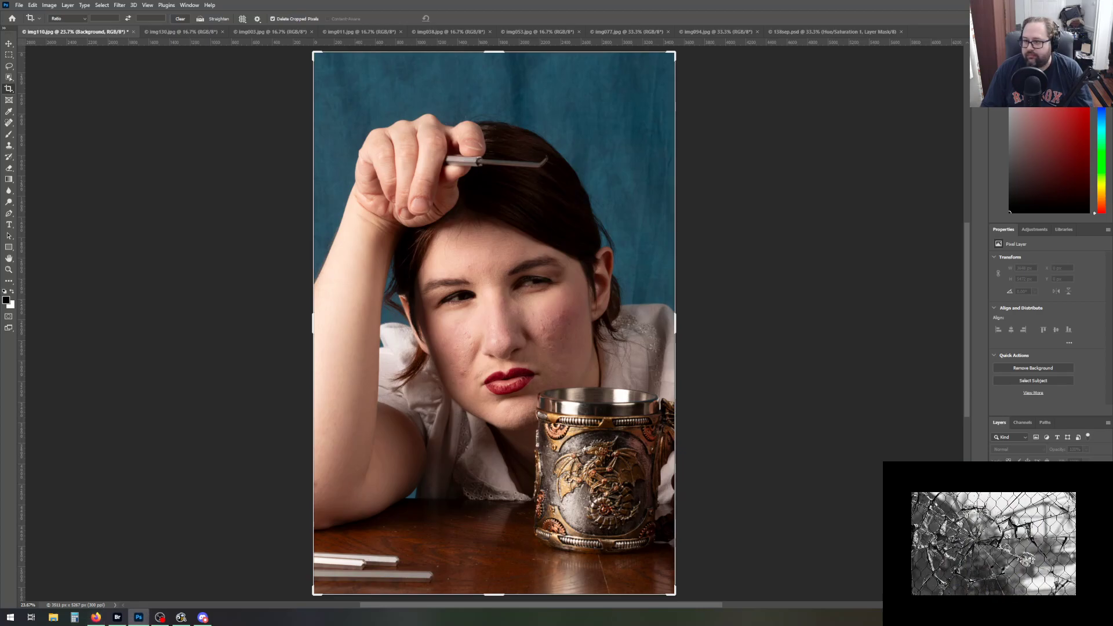
pyautogui.moveTo(704, 45); pyautogui.dragTo(746, 499)
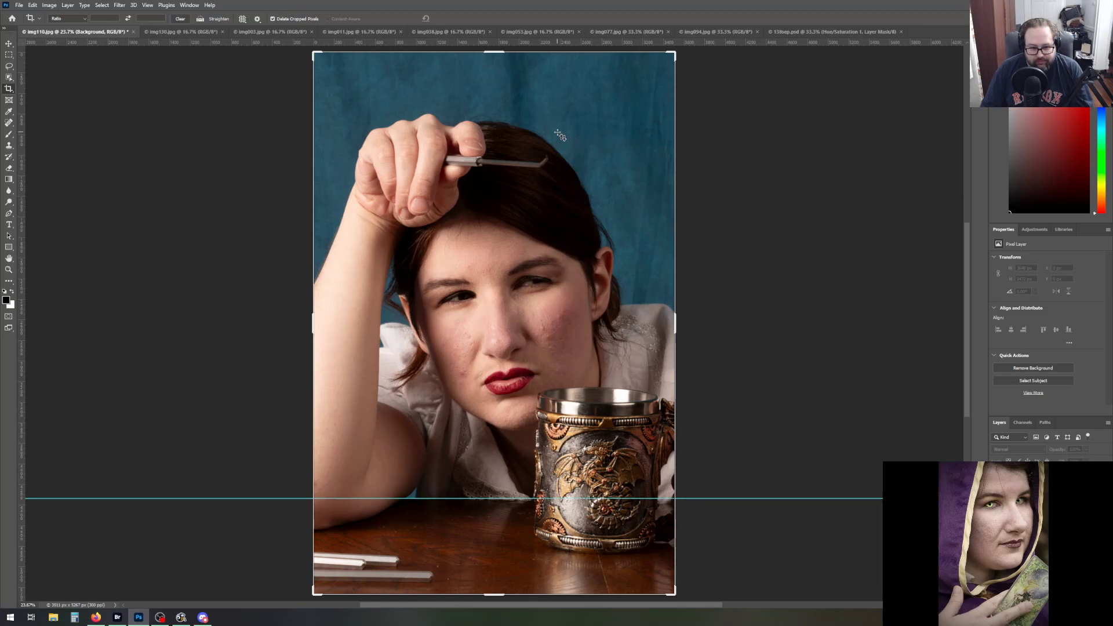
# Undo the new guide and the previous crop of the portrait
pyautogui.click(33, 5)
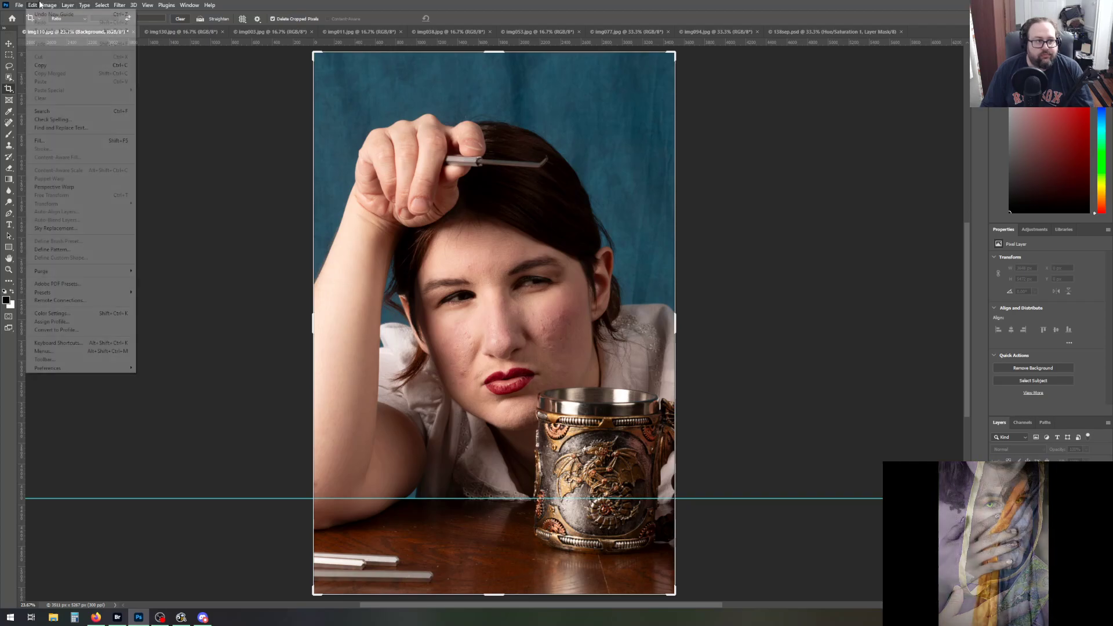
pyautogui.click(36, 14)
pyautogui.click(32, 5)
pyautogui.click(36, 14)
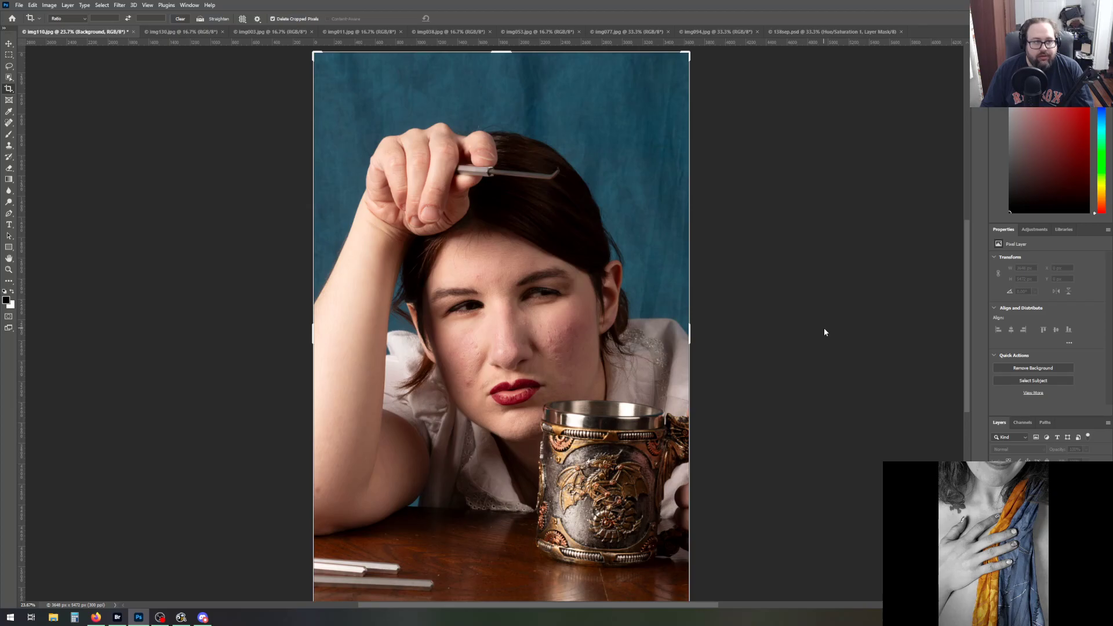
# Place a horizontal guide along the table's back edge on the uncropped portrait
pyautogui.scroll(-2, 824, 331)
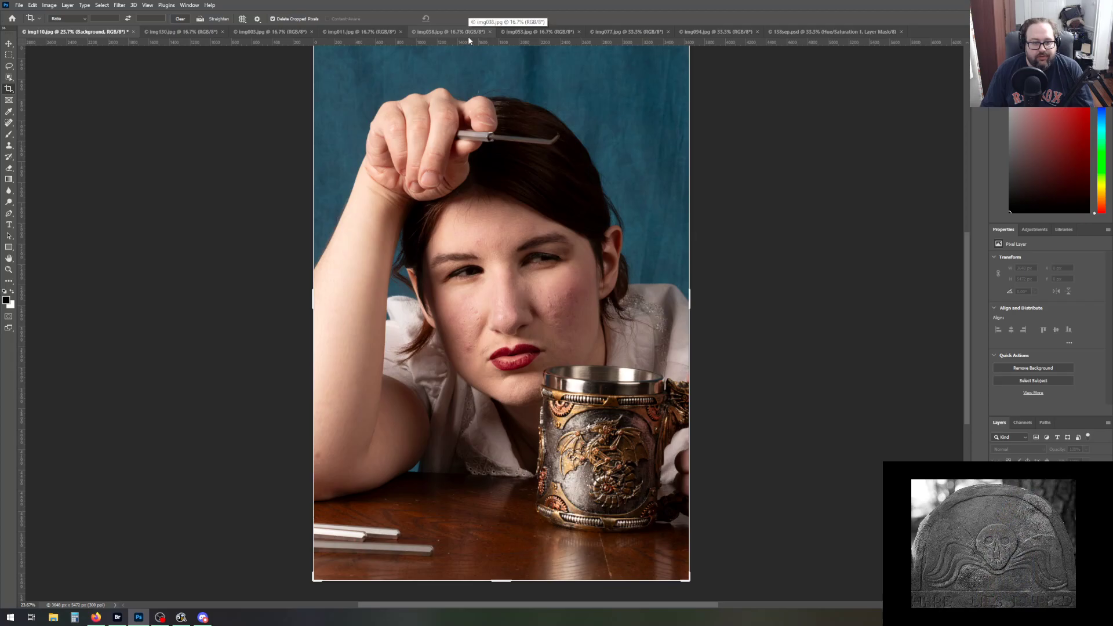
pyautogui.moveTo(467, 42); pyautogui.dragTo(481, 470)
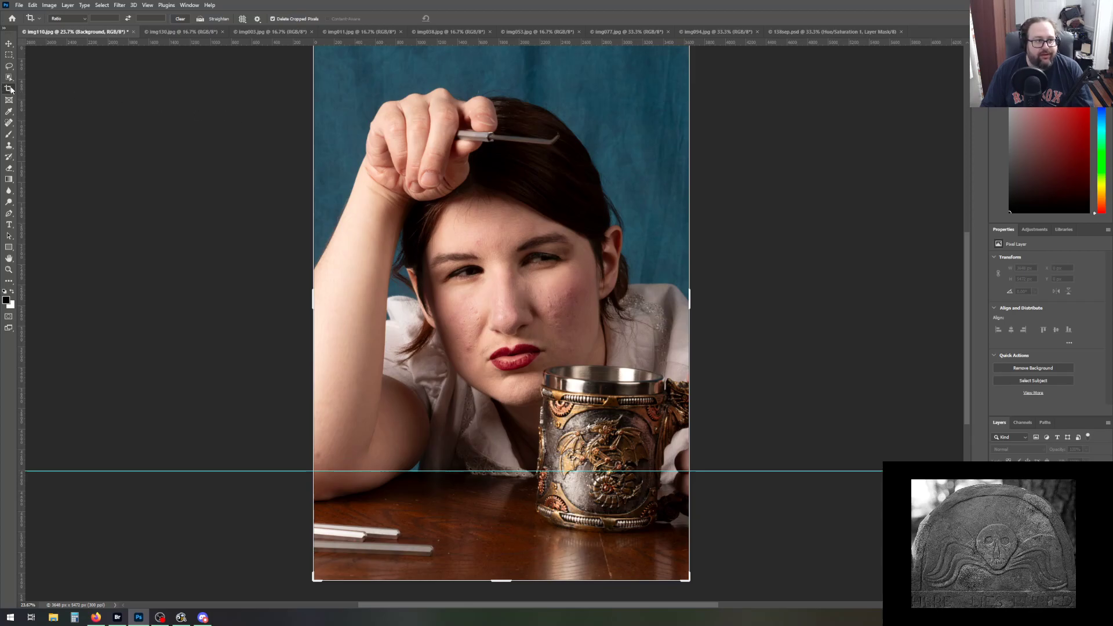
# Rotate the portrait slightly counter-clockwise with the Crop tool until the table edge is level with the guide, and apply the crop
pyautogui.scroll(1, 689, 191)
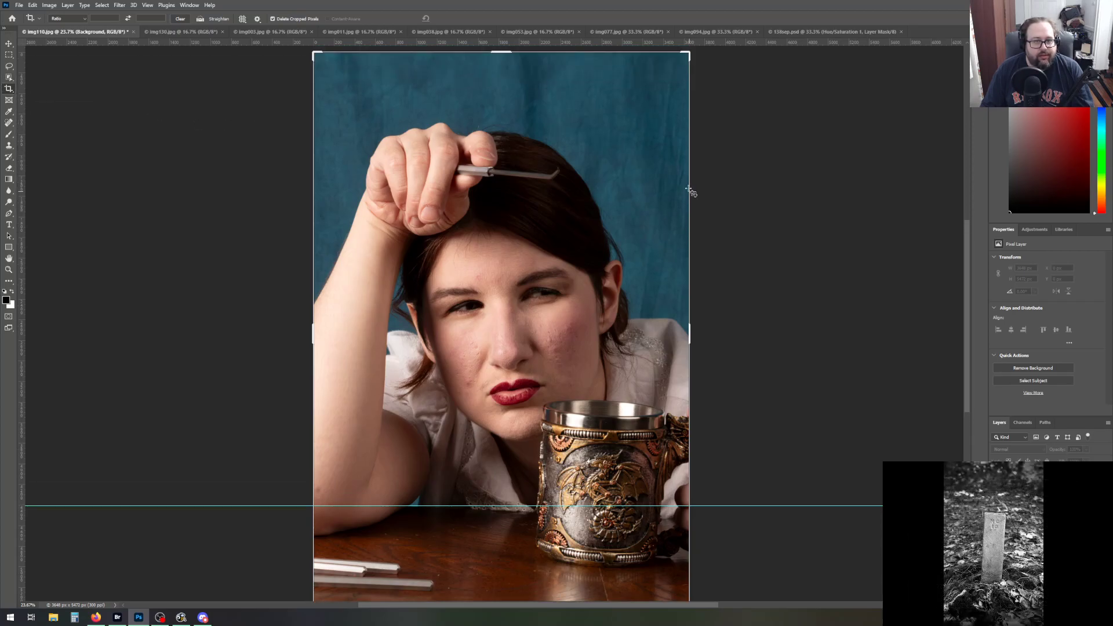
pyautogui.moveTo(710, 62)
pyautogui.mouseDown()
pyautogui.moveTo(721, 65)
pyautogui.moveTo(694, 65)
pyautogui.mouseUp()
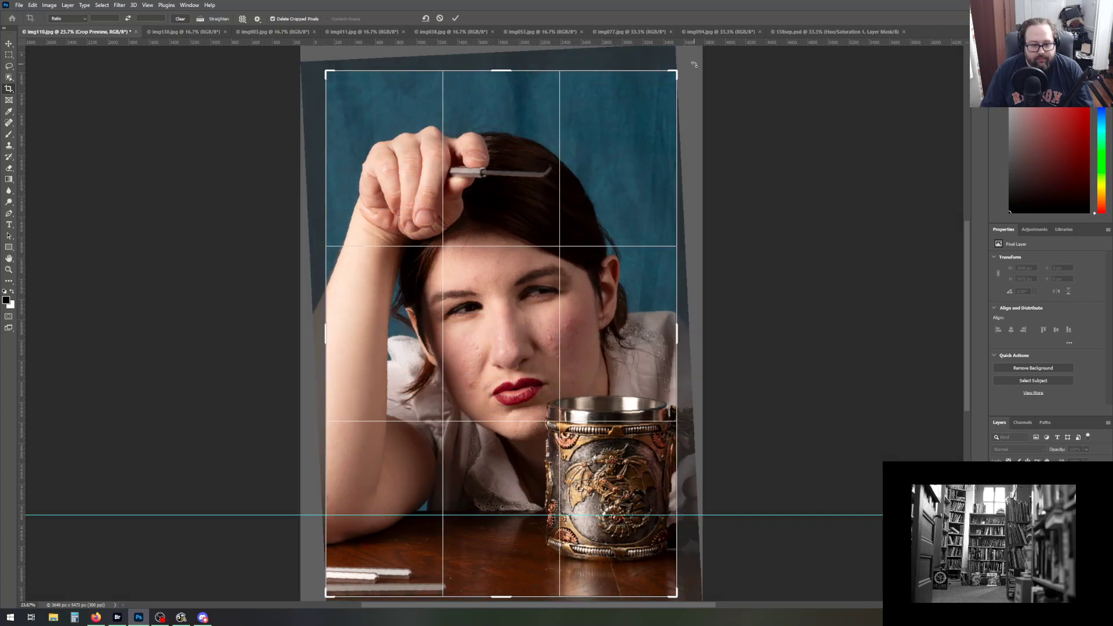
pyautogui.click(456, 18)
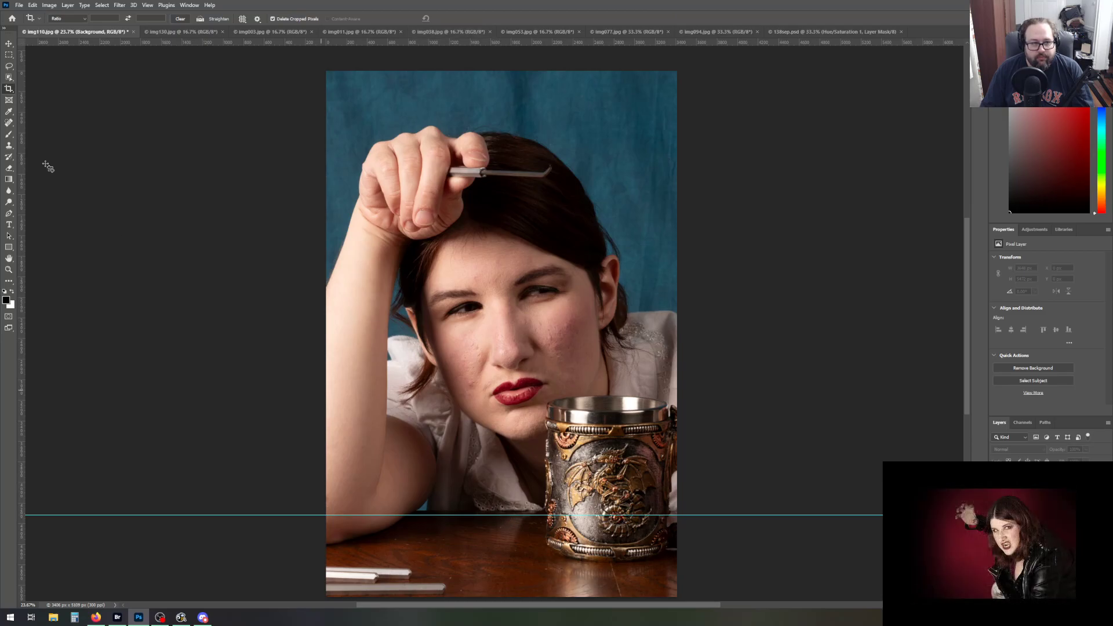
# Move the horizontal guide slightly up onto the table's back edge to check the straightening
pyautogui.click(9, 44)
pyautogui.moveTo(489, 515); pyautogui.dragTo(491, 511)
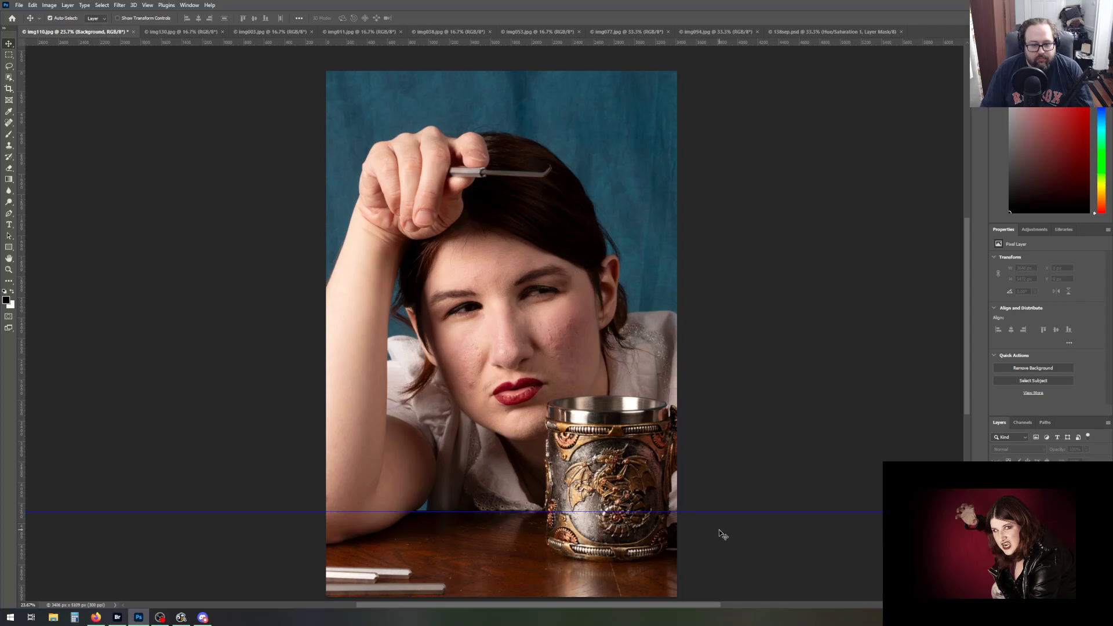
pyautogui.click(475, 512)
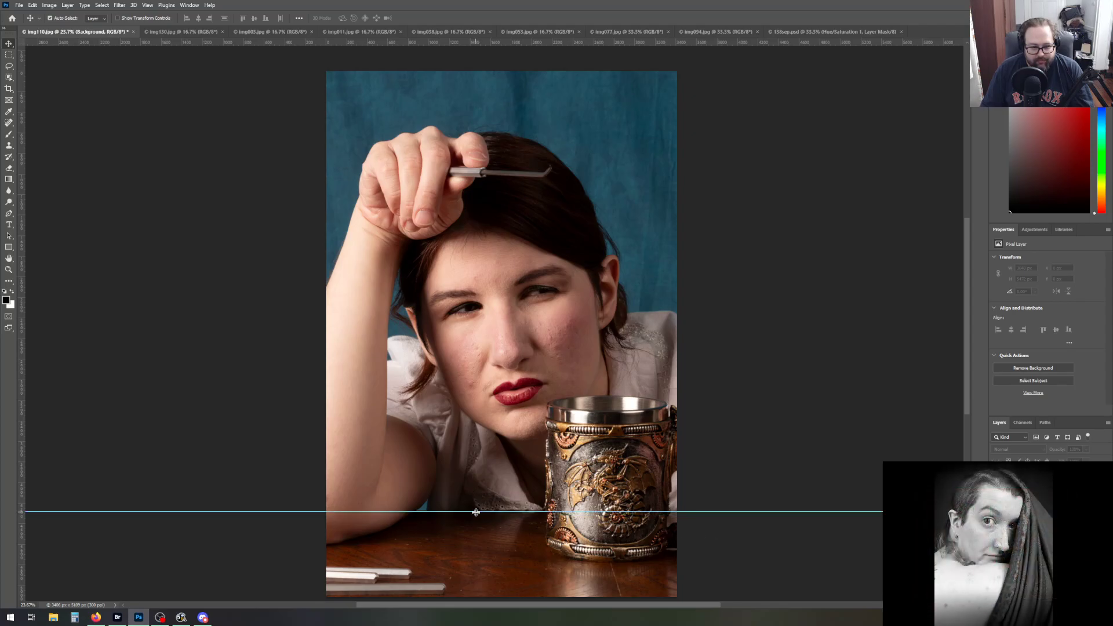
pyautogui.moveTo(475, 511); pyautogui.dragTo(475, 509)
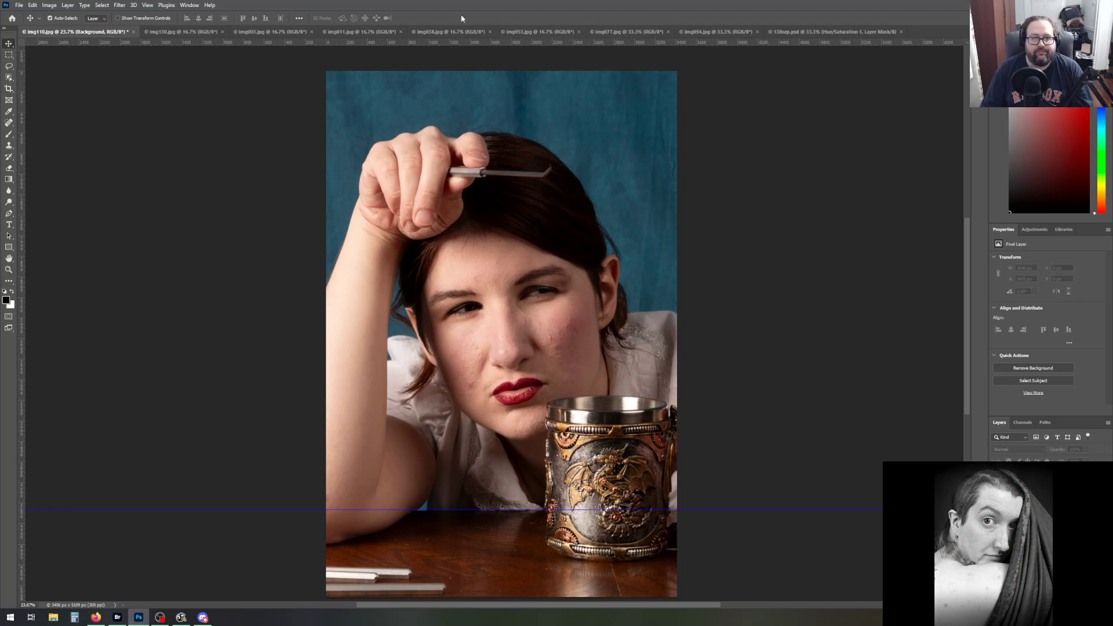
# Remove the horizontal guide from the portrait
pyautogui.rightClick(849, 510)
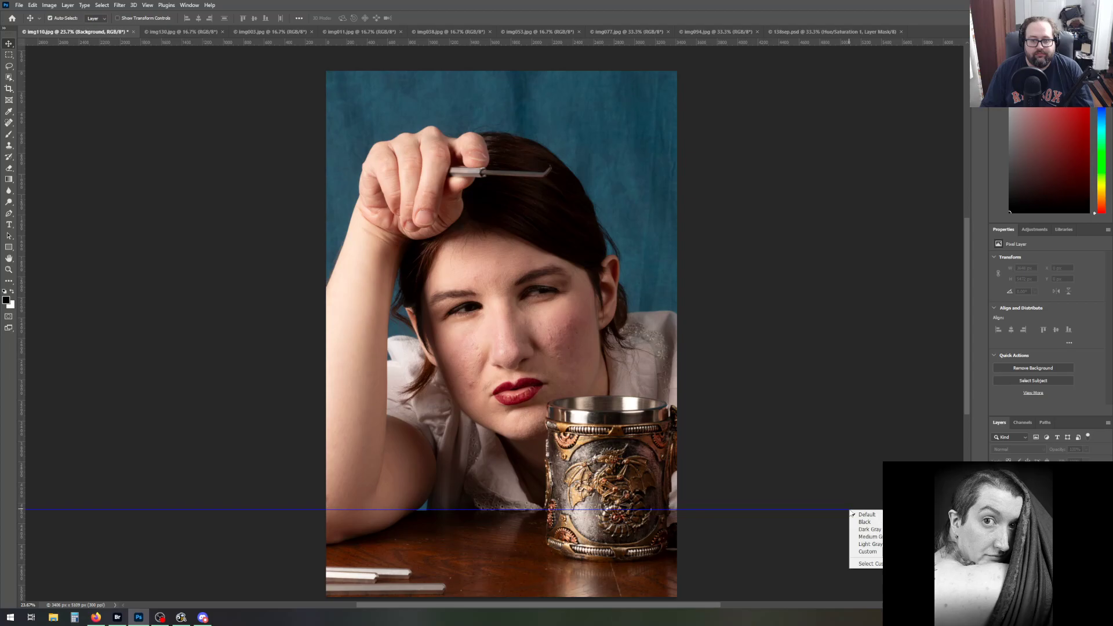
pyautogui.click(826, 510)
pyautogui.moveTo(826, 510); pyautogui.dragTo(745, 38)
# Add a Selective Color adjustment layer above the Hue/Saturation layer and set its color range to Blacks
pyautogui.scroll(-2, 875, 342)
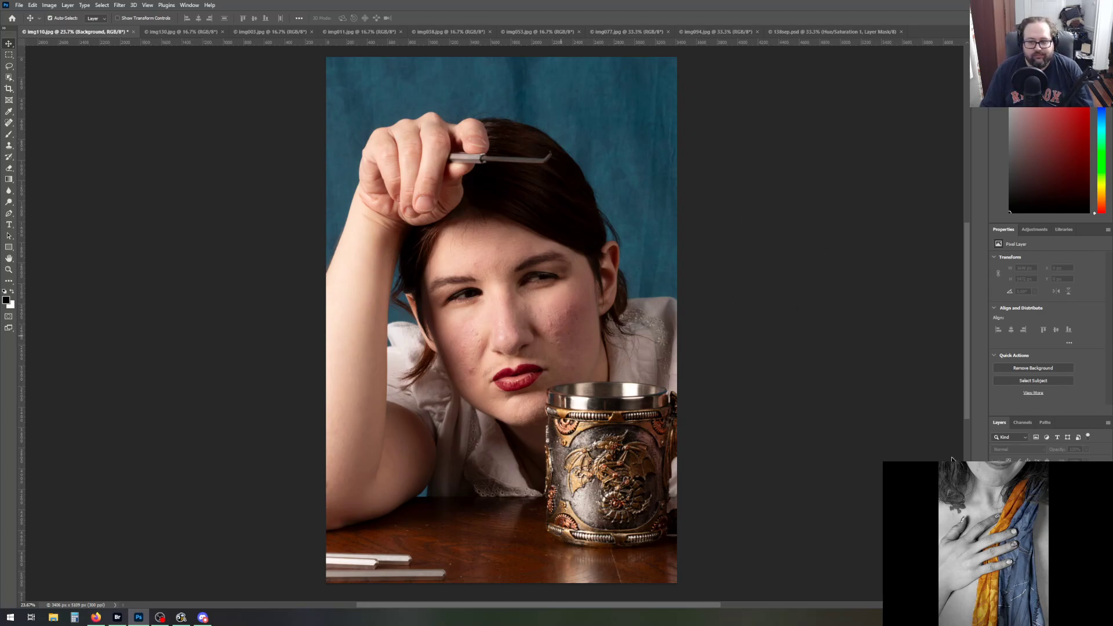
pyautogui.click(1040, 477)
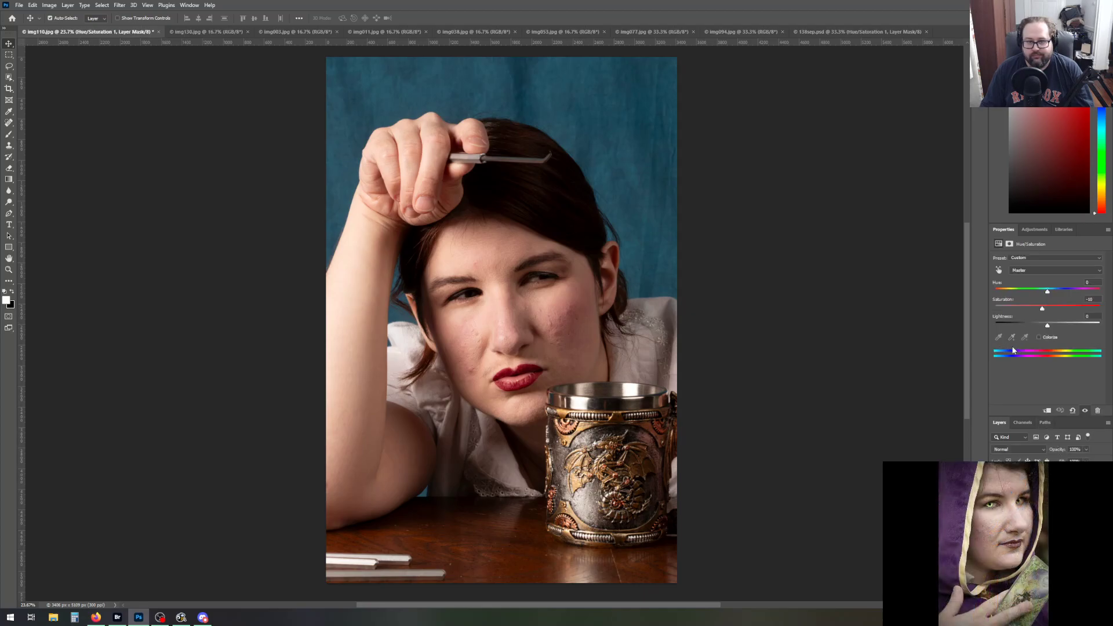
pyautogui.click(1032, 230)
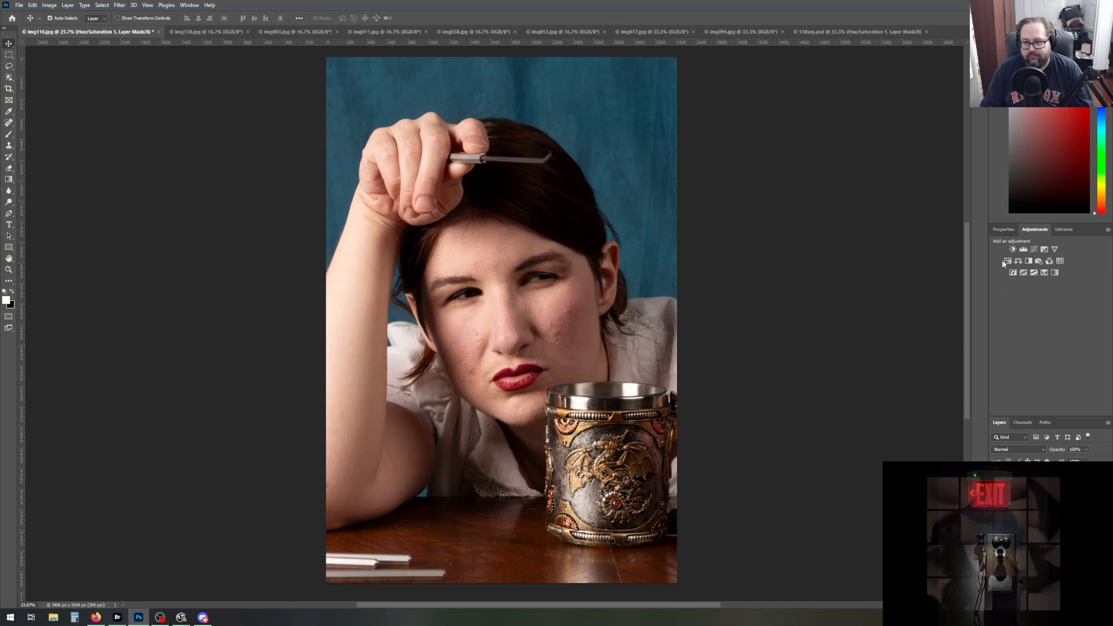
pyautogui.click(1003, 230)
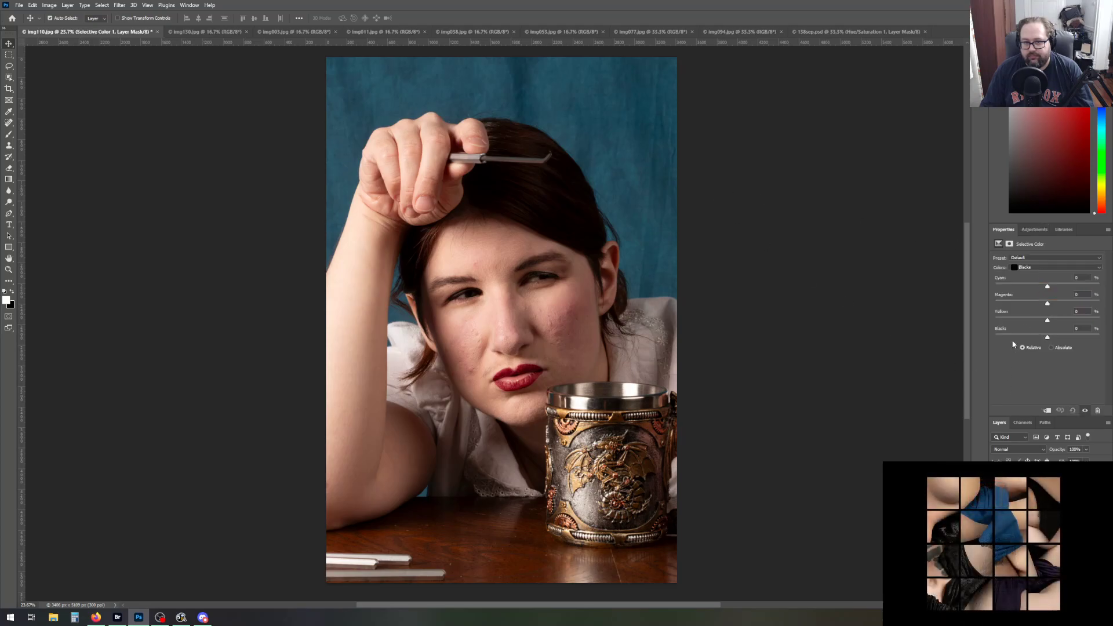
pyautogui.click(1050, 268)
pyautogui.click(1048, 330)
# Duplicate the Background layer
pyautogui.click(1043, 512)
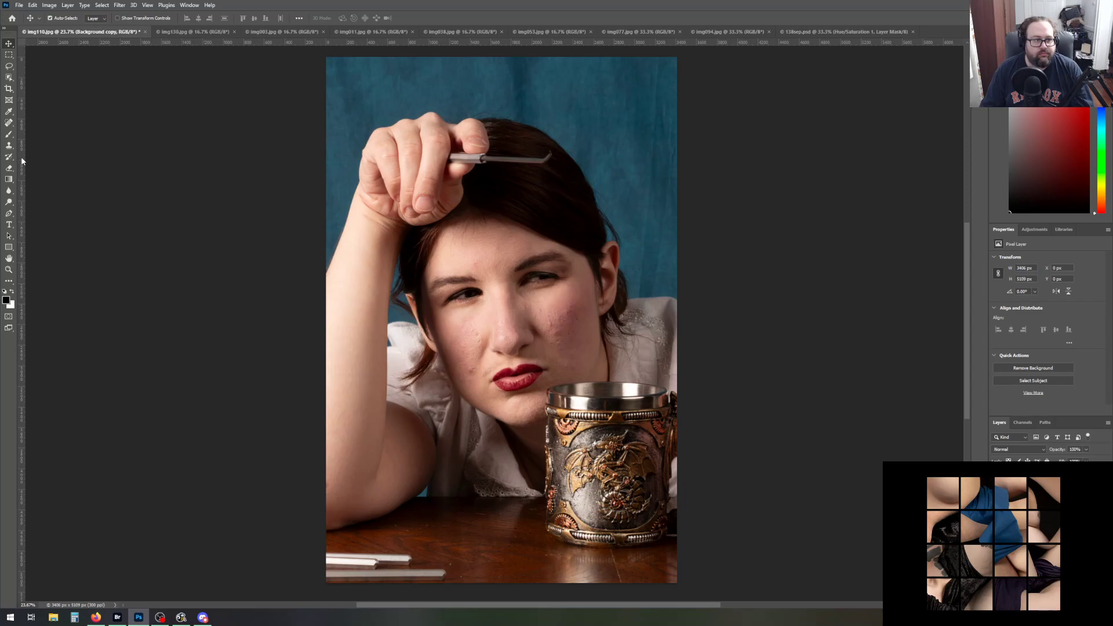
# Darken the upper corners and top edge of the Background copy with black-to-transparent gradients running inward
pyautogui.click(9, 181)
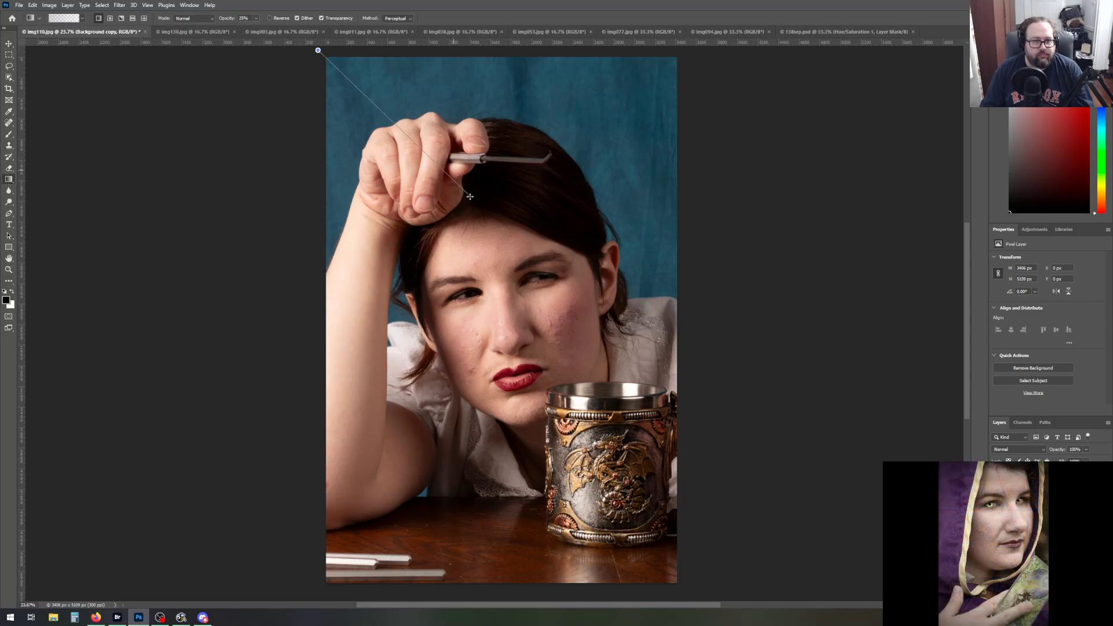
pyautogui.moveTo(679, 54); pyautogui.dragTo(560, 153)
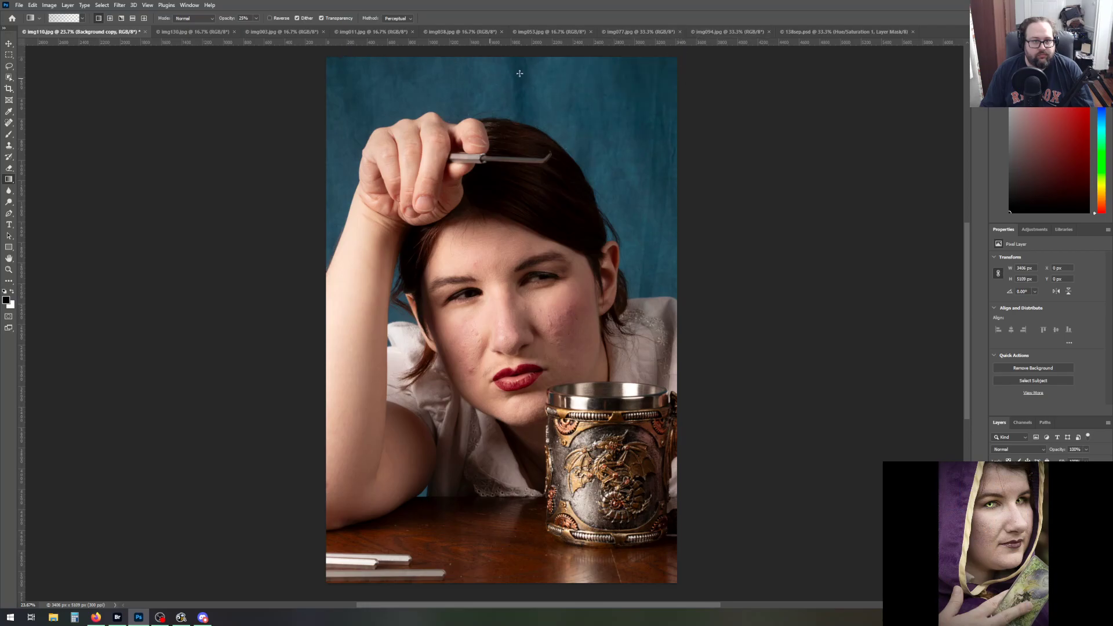
pyautogui.moveTo(501, 49); pyautogui.dragTo(500, 161)
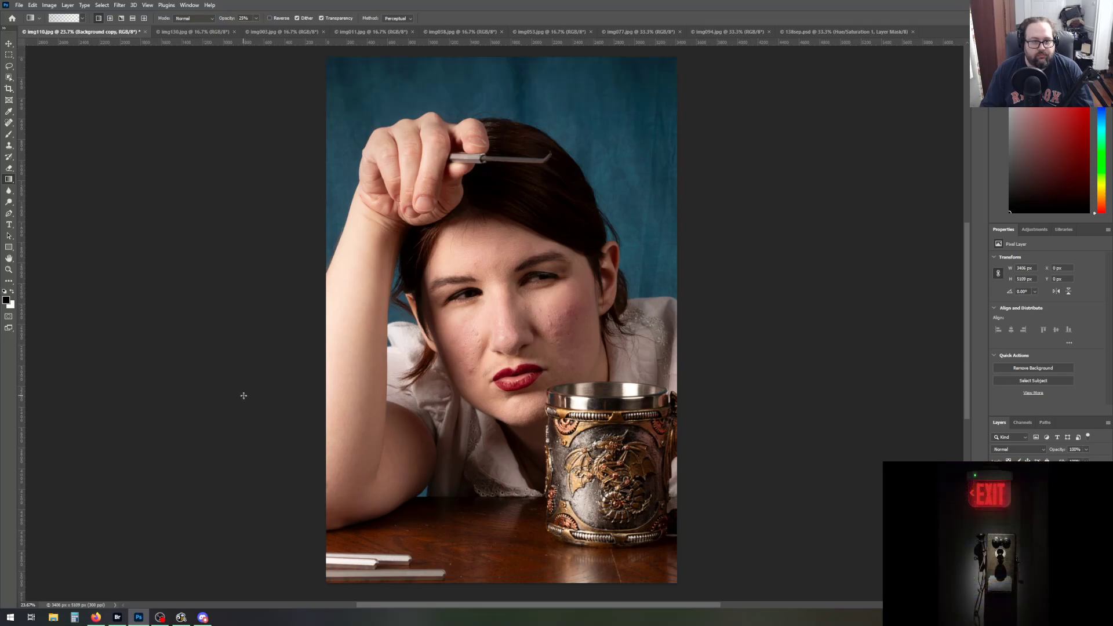
pyautogui.scroll(-4, 244, 395)
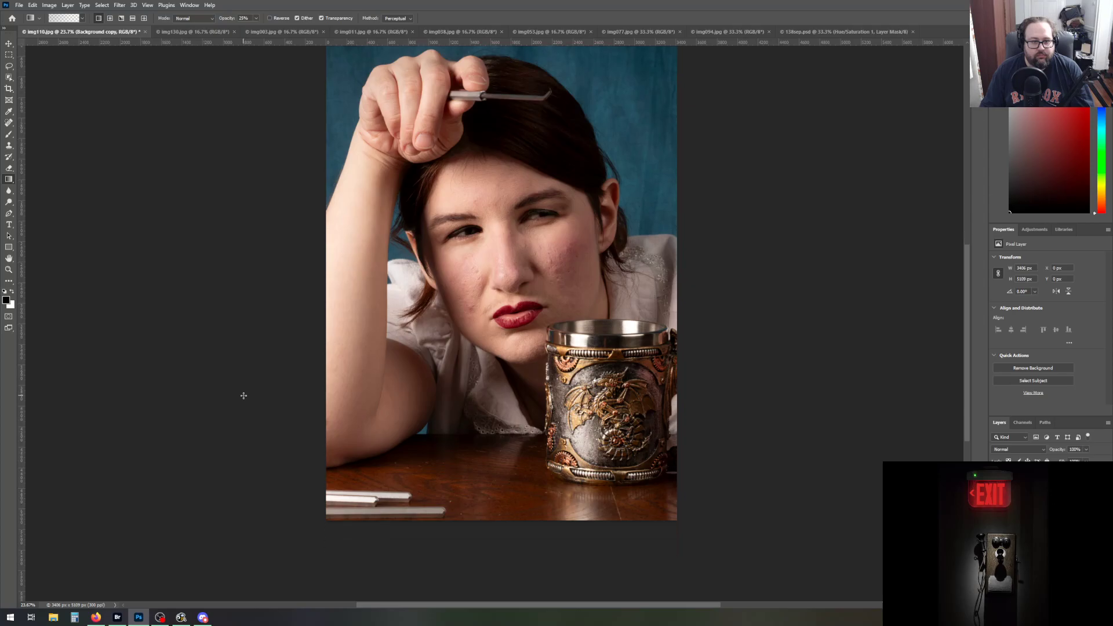
pyautogui.scroll(3, 244, 396)
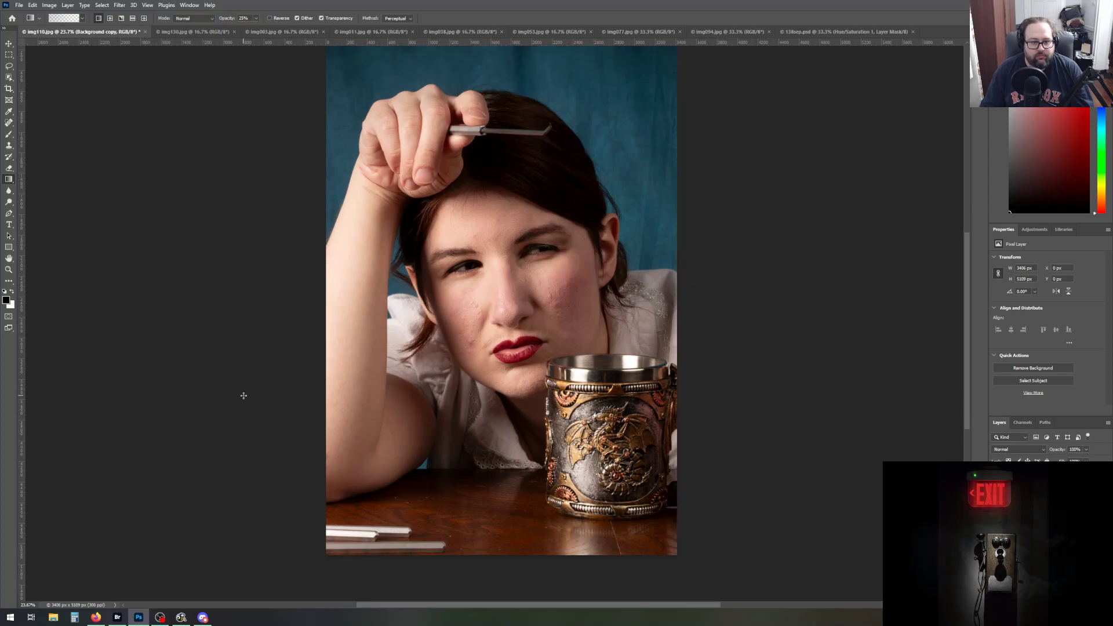
pyautogui.scroll(1, 244, 396)
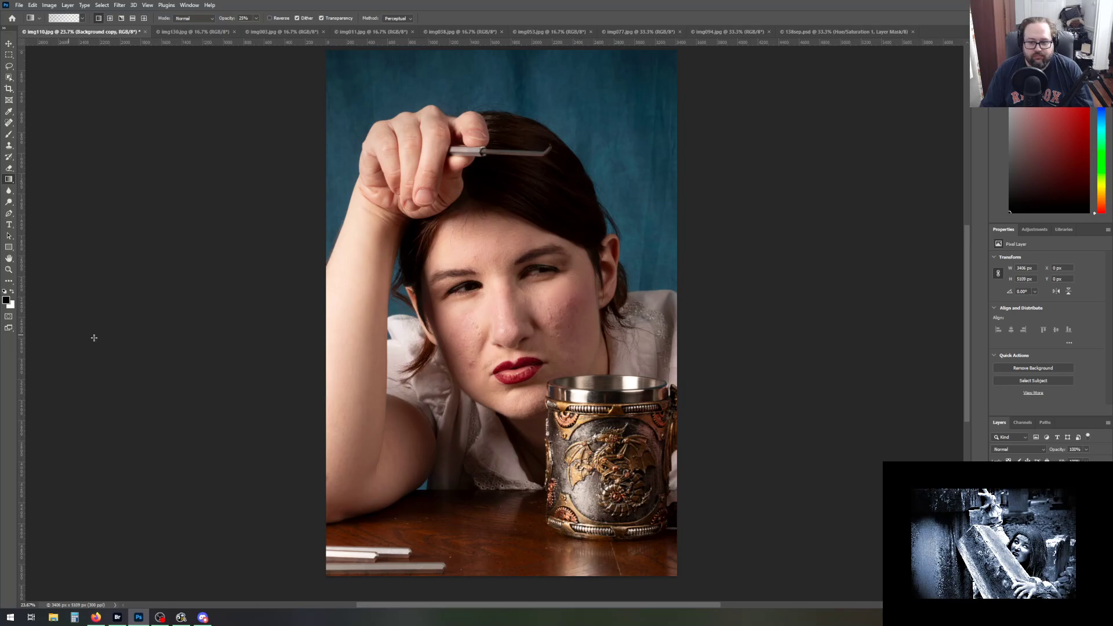
# Lighten the dark hair with the Dodge tool, using an enlarged soft brush and the Shadows range
pyautogui.click(9, 204)
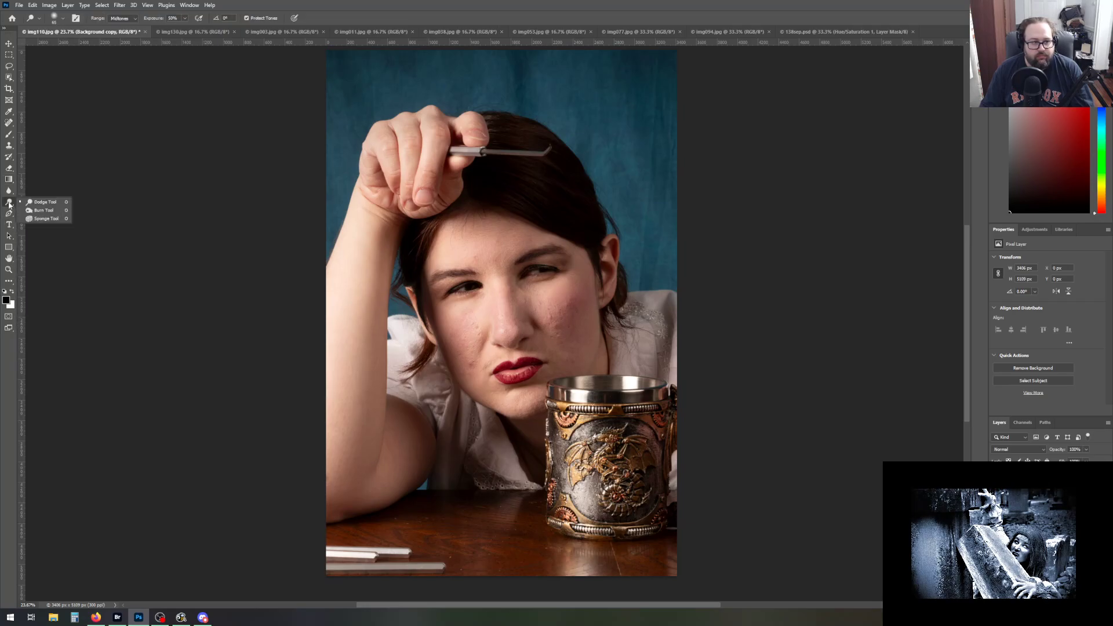
pyautogui.click(52, 204)
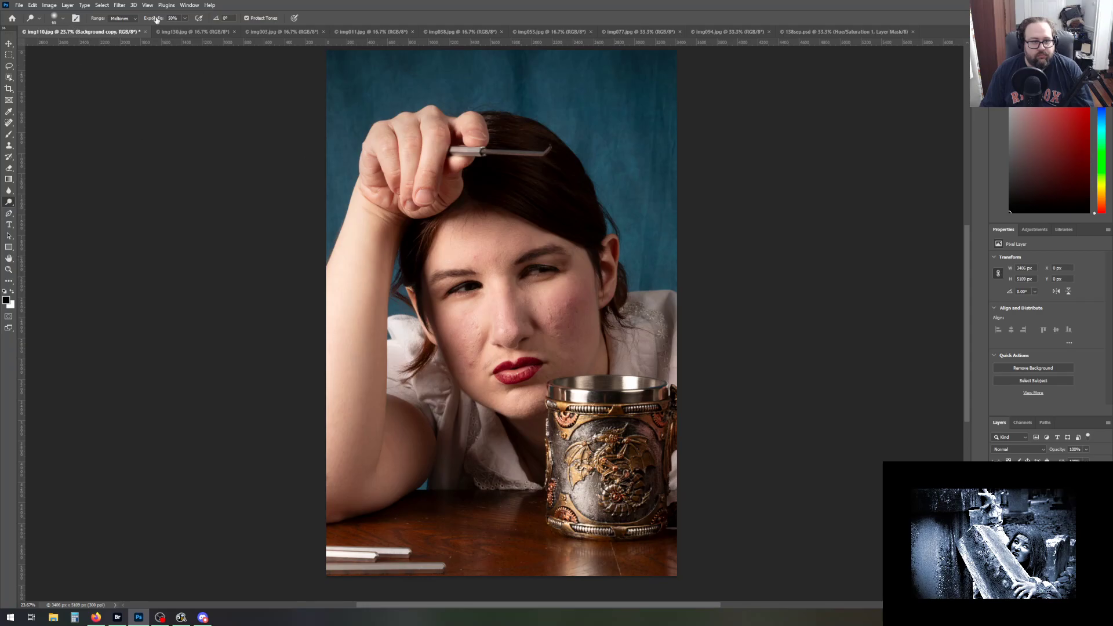
pyautogui.click(64, 17)
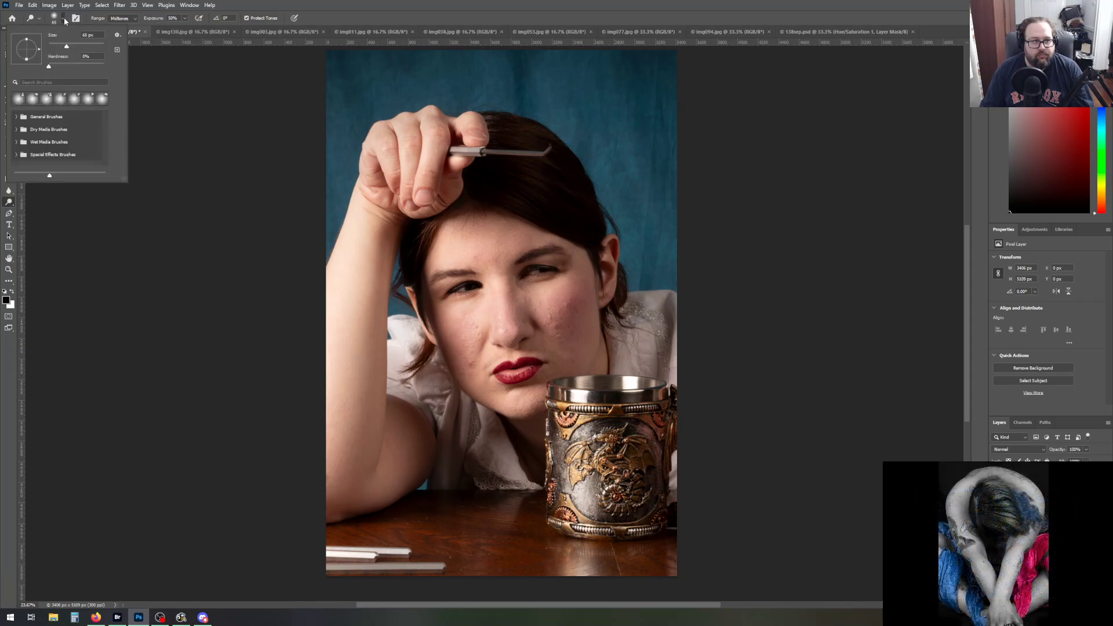
pyautogui.click(87, 45)
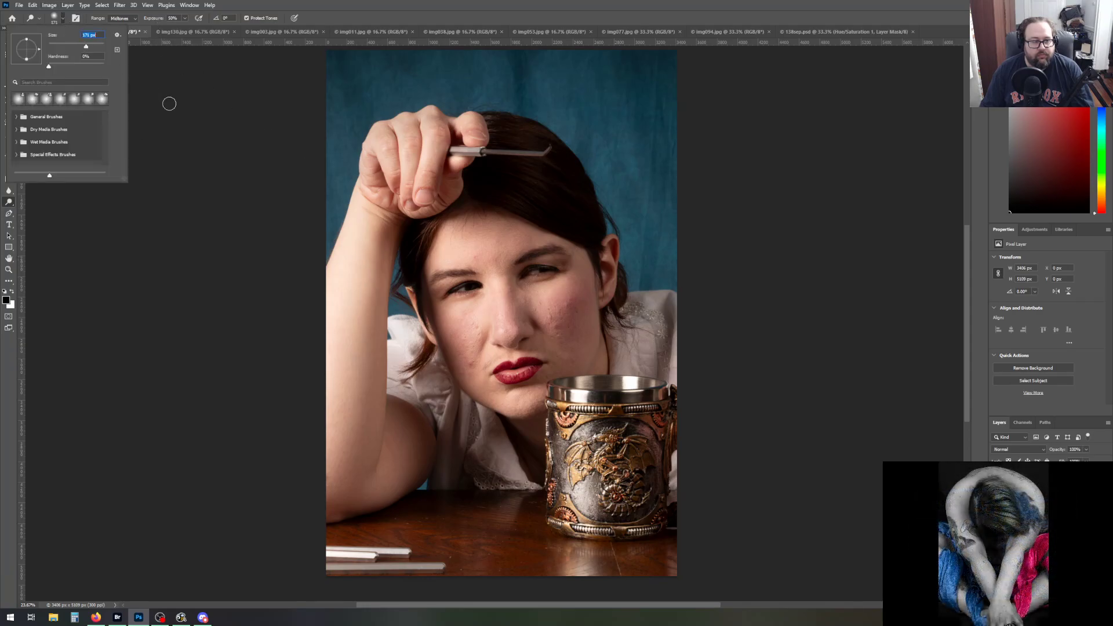
pyautogui.click(95, 45)
pyautogui.click(134, 19)
pyautogui.click(133, 27)
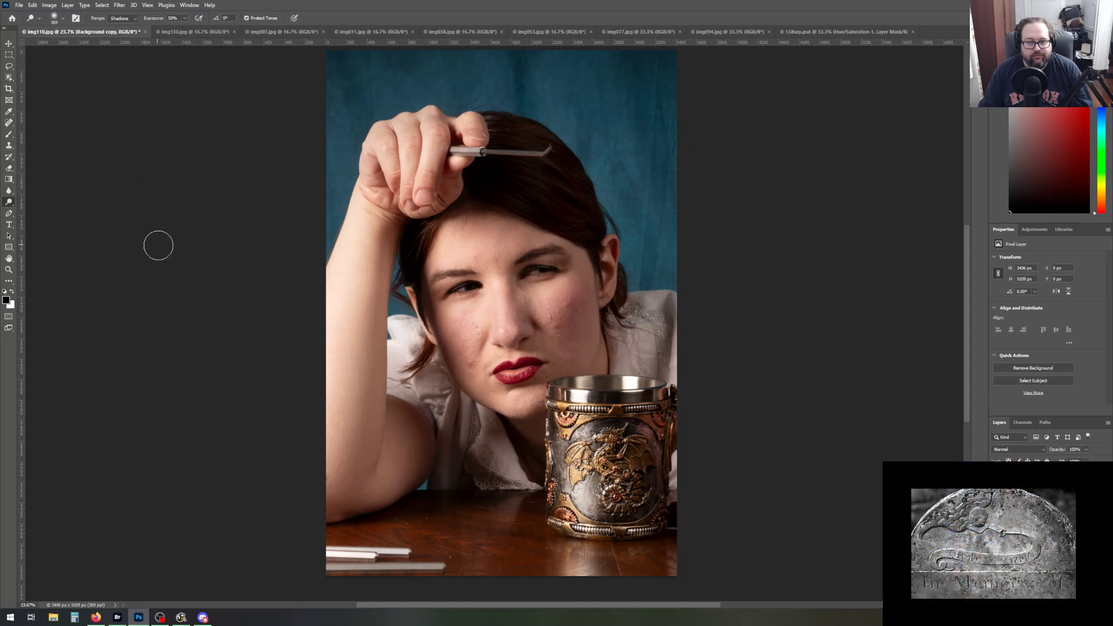
pyautogui.scroll(-1, 158, 245)
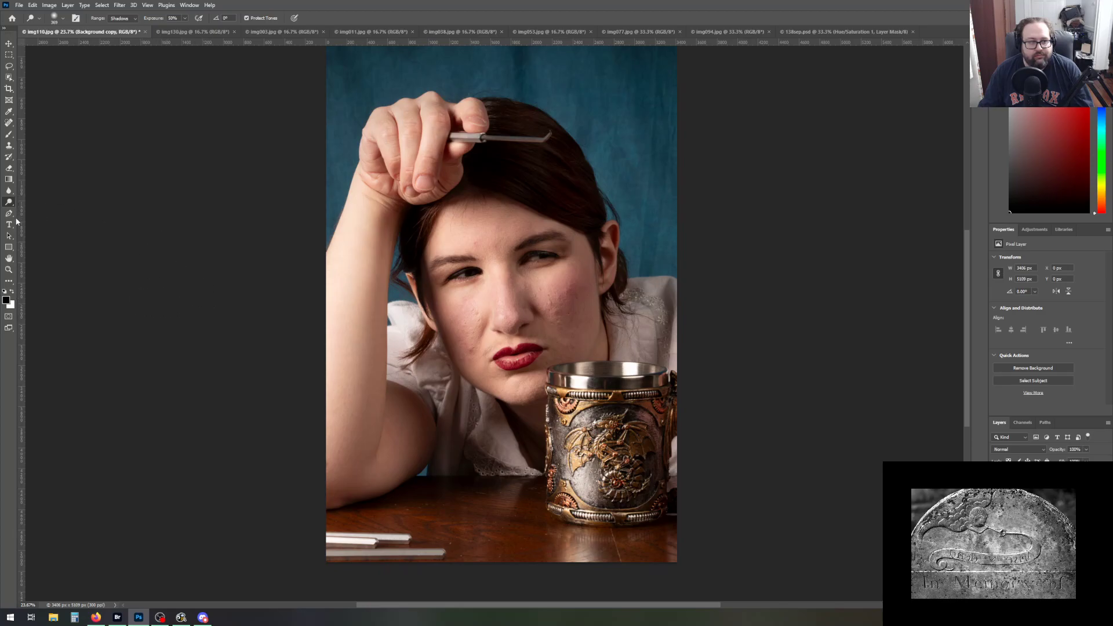
# Darken the lower corners and bottom edge of the table with black-to-transparent gradients running inward
pyautogui.click(9, 179)
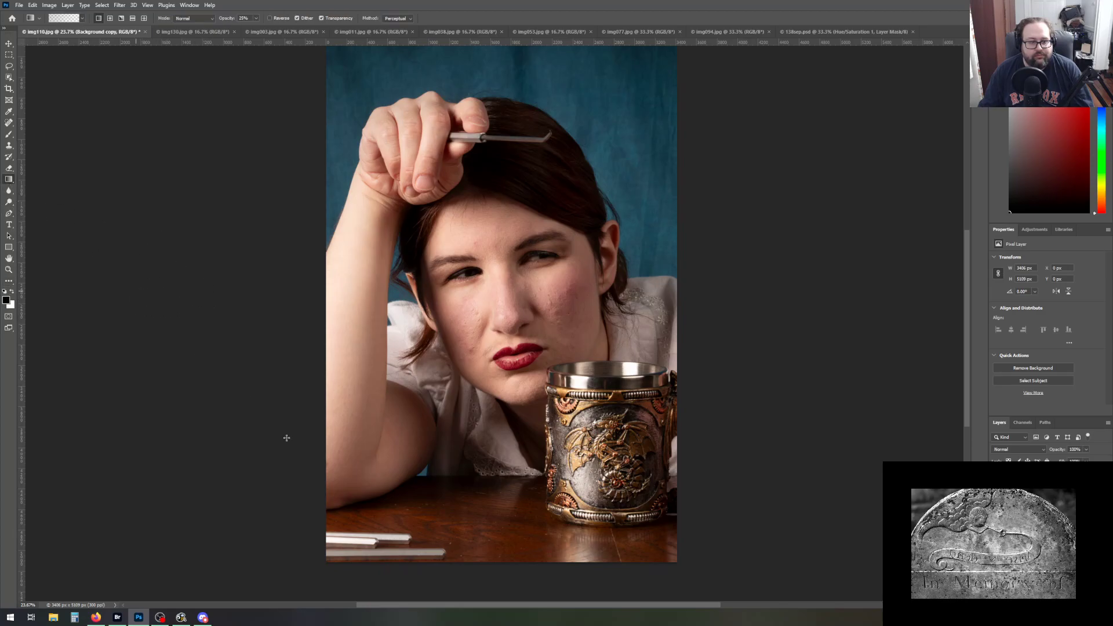
pyautogui.moveTo(391, 509); pyautogui.dragTo(408, 480)
pyautogui.moveTo(689, 572); pyautogui.dragTo(615, 485)
pyautogui.moveTo(493, 581); pyautogui.dragTo(496, 461)
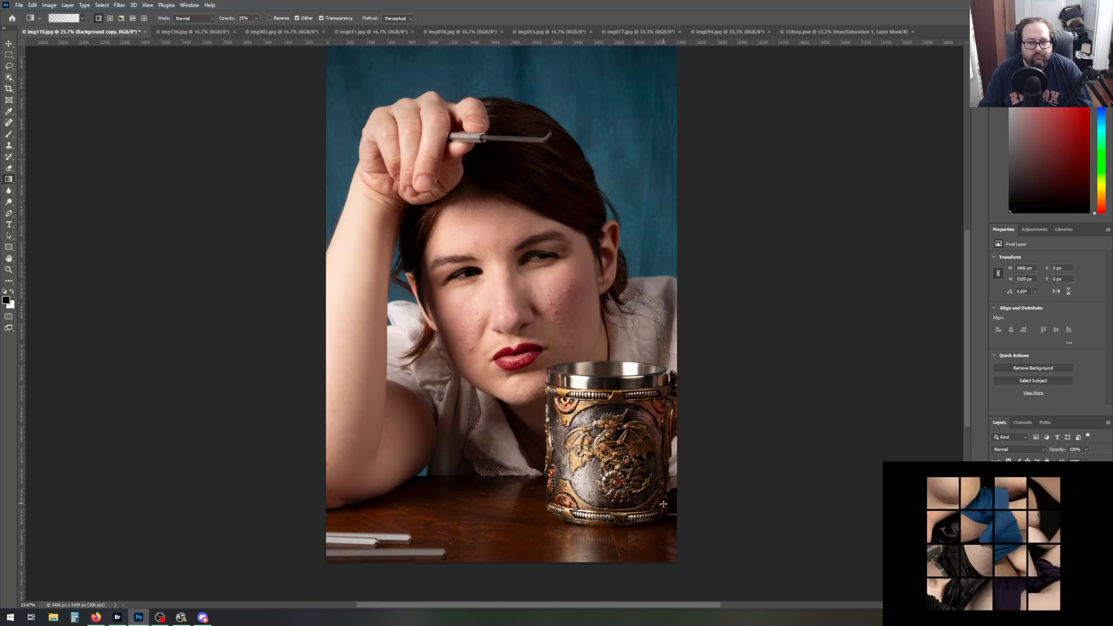
pyautogui.scroll(3, 663, 503)
pyautogui.scroll(-1, 723, 495)
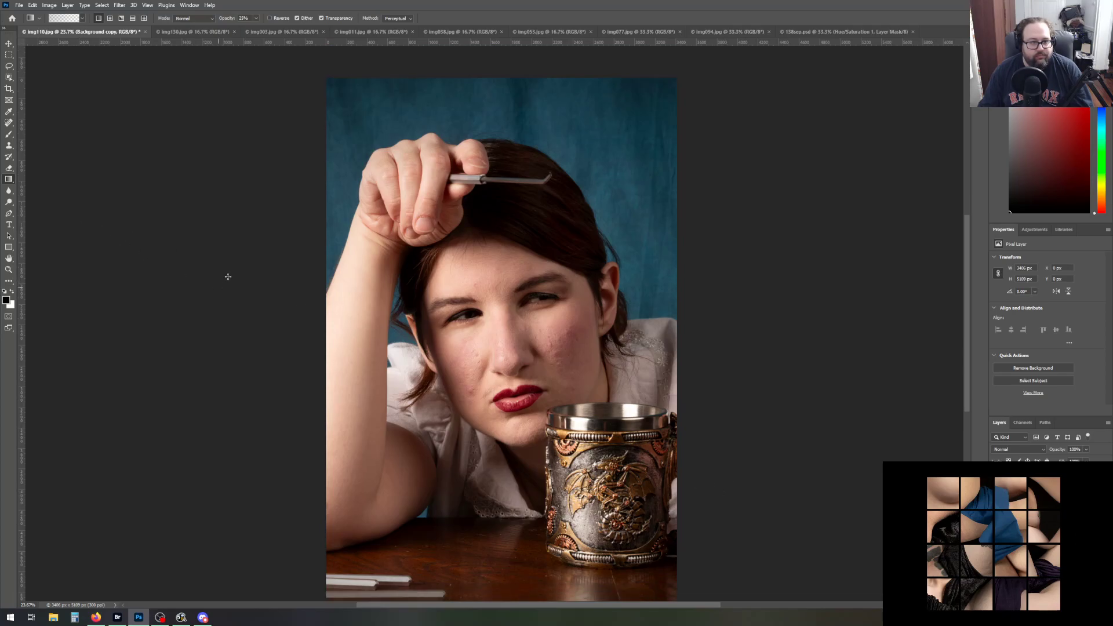
# Set up the Burn tool with the Highlights range and an enlarged soft brush
pyautogui.click(11, 201)
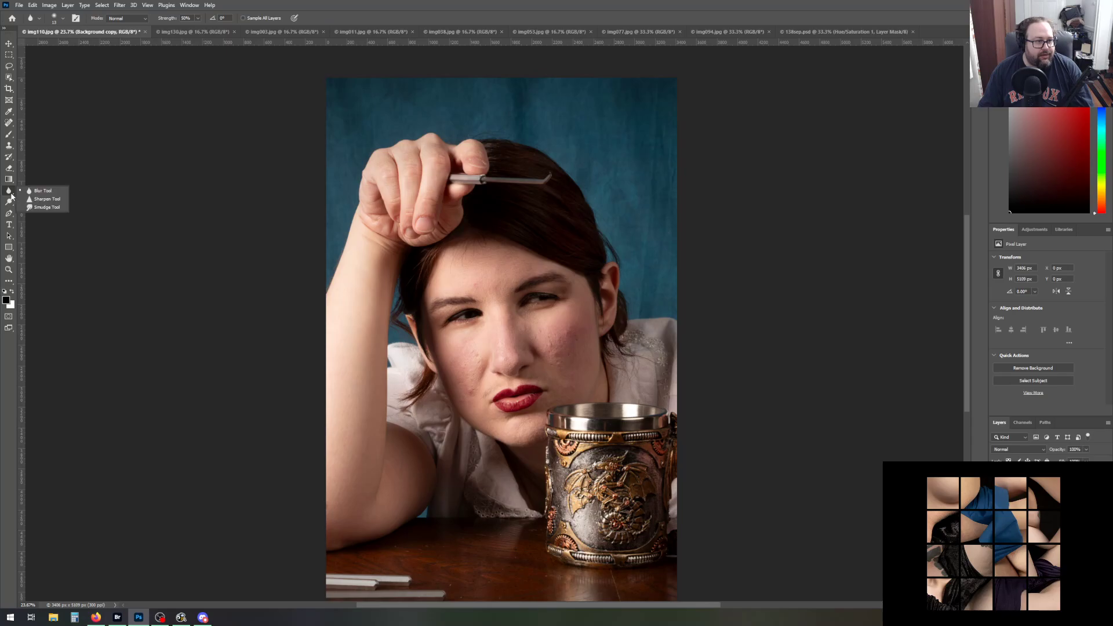
pyautogui.click(39, 209)
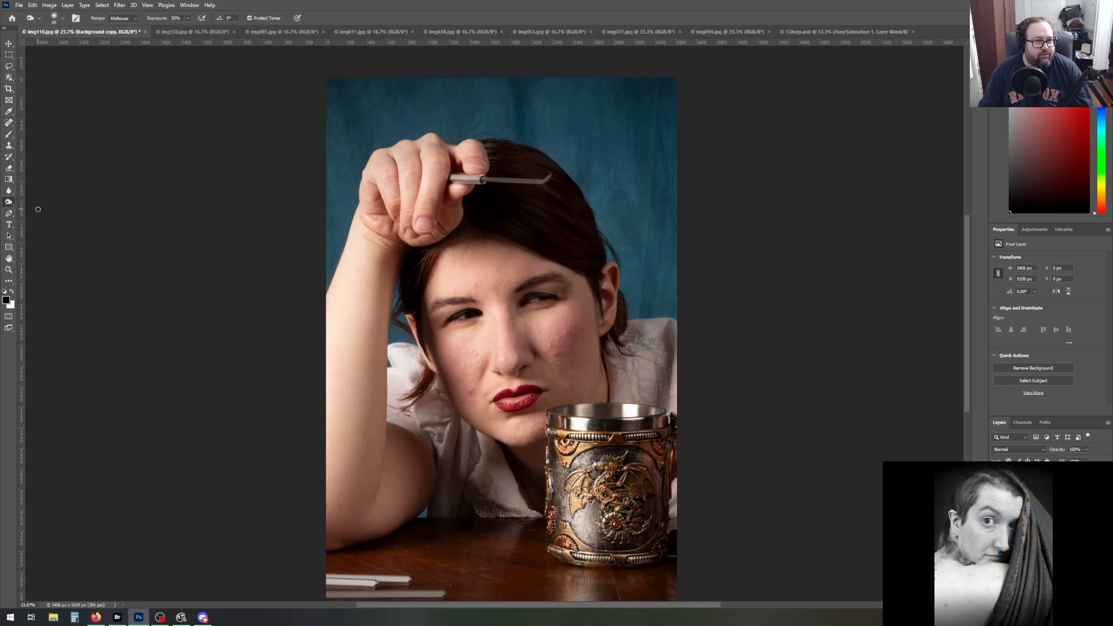
pyautogui.click(136, 19)
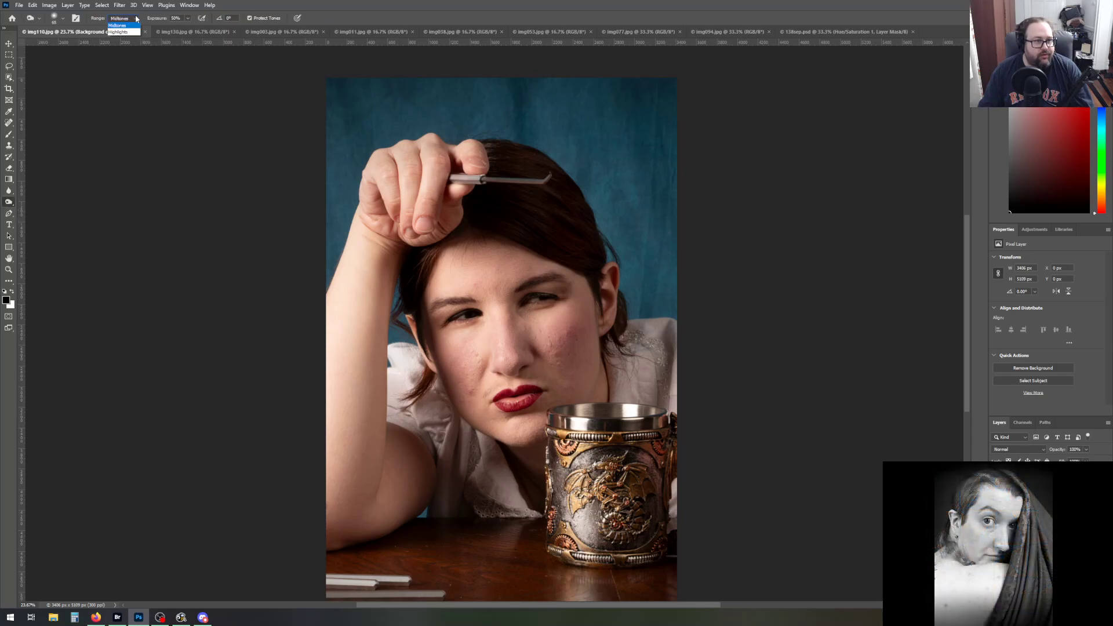
pyautogui.click(122, 39)
pyautogui.click(63, 19)
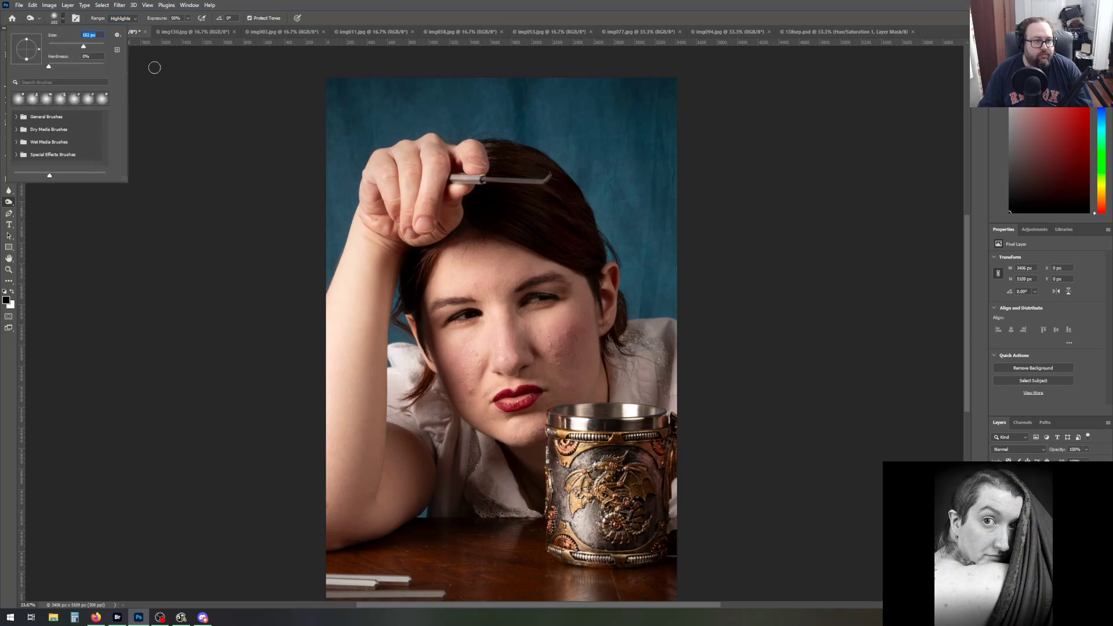
pyautogui.moveTo(83, 46); pyautogui.dragTo(94, 46)
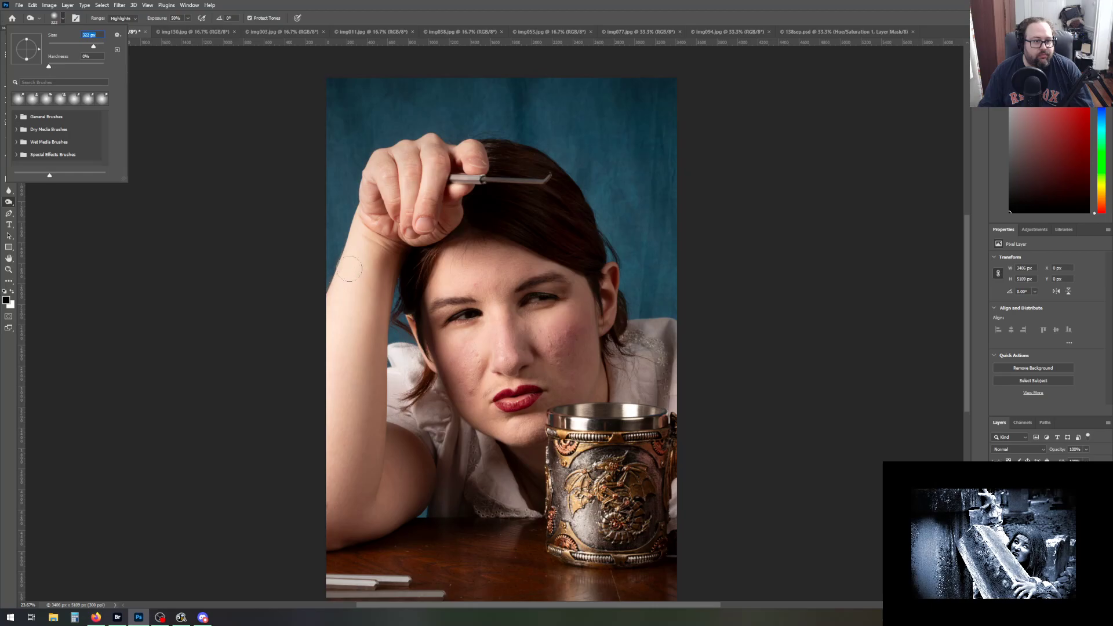
# Try burning the forearm highlights at 50% and 25% exposure, undoing each attempt
pyautogui.moveTo(356, 245); pyautogui.dragTo(332, 298)
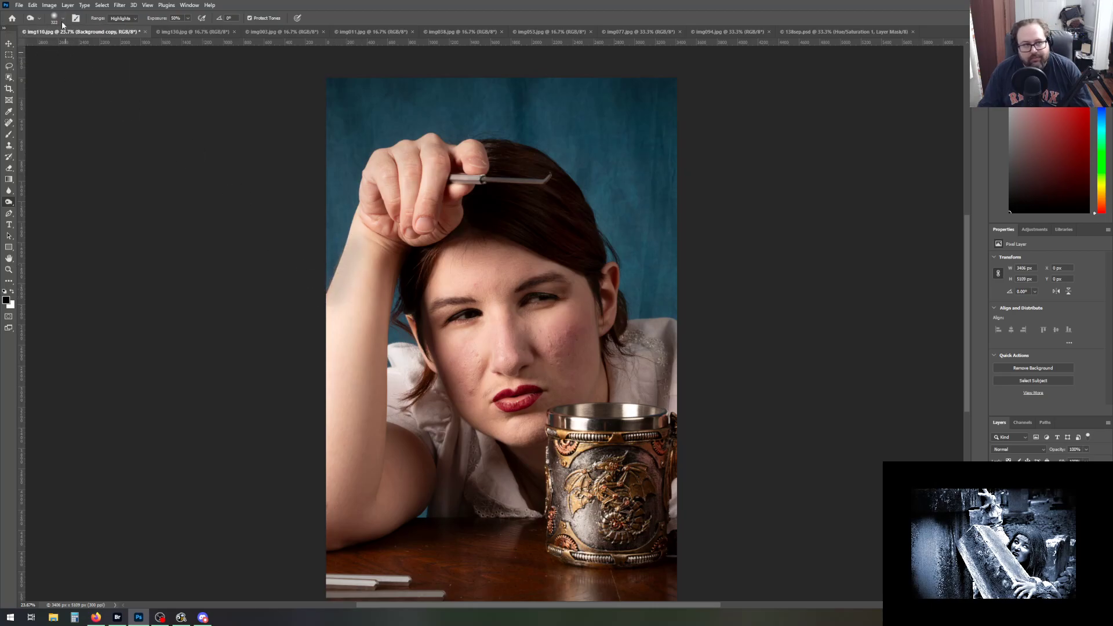
pyautogui.click(32, 5)
pyautogui.click(39, 15)
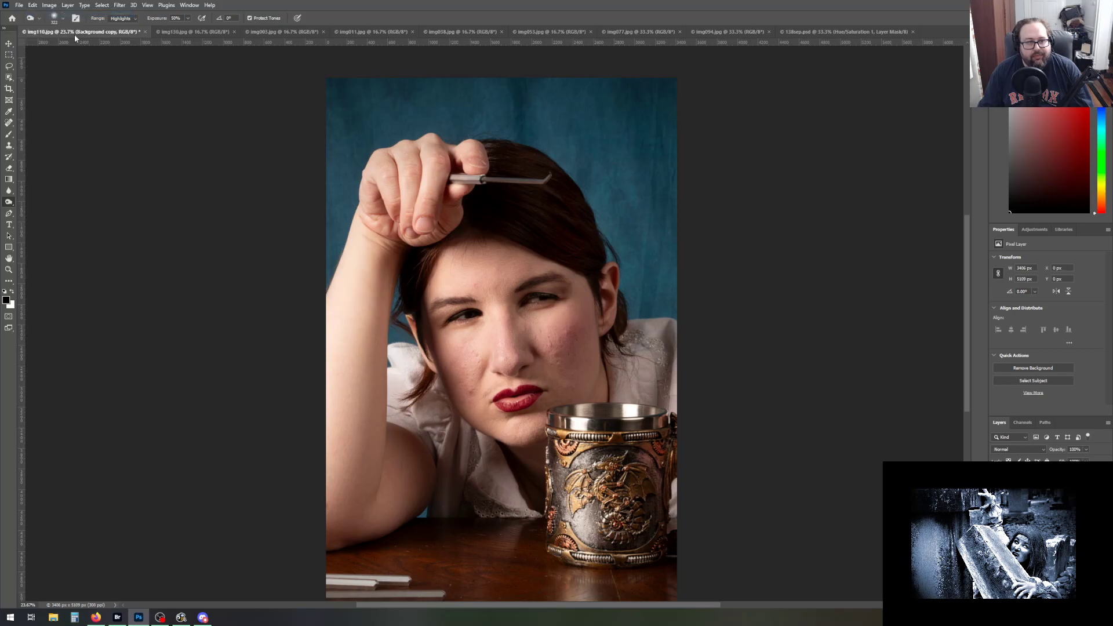
pyautogui.moveTo(189, 30); pyautogui.dragTo(177, 31)
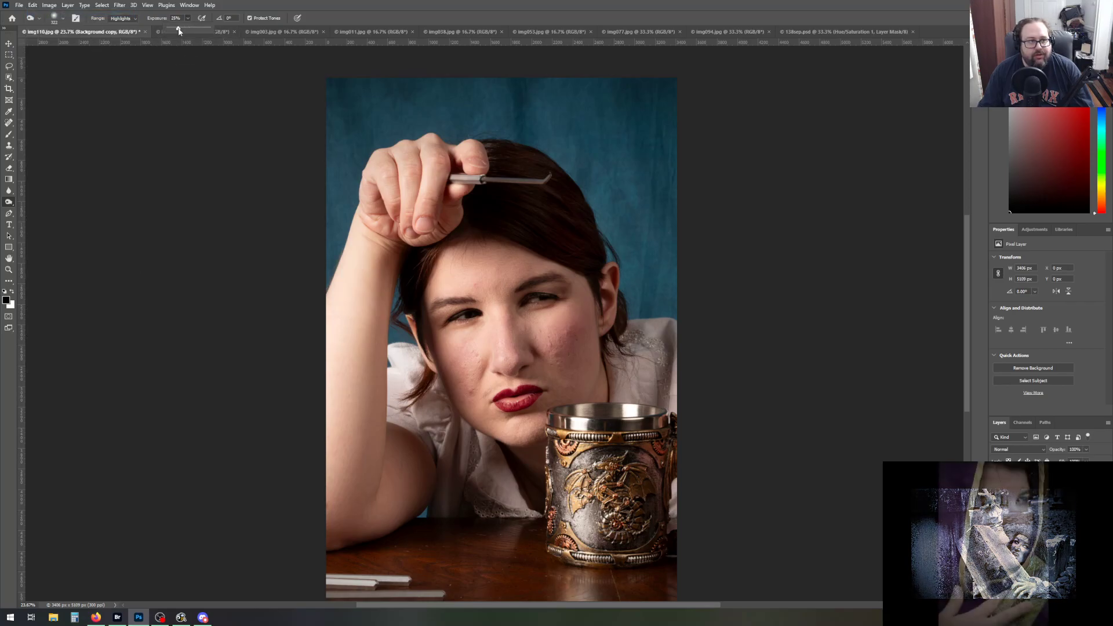
pyautogui.moveTo(364, 256); pyautogui.dragTo(343, 339)
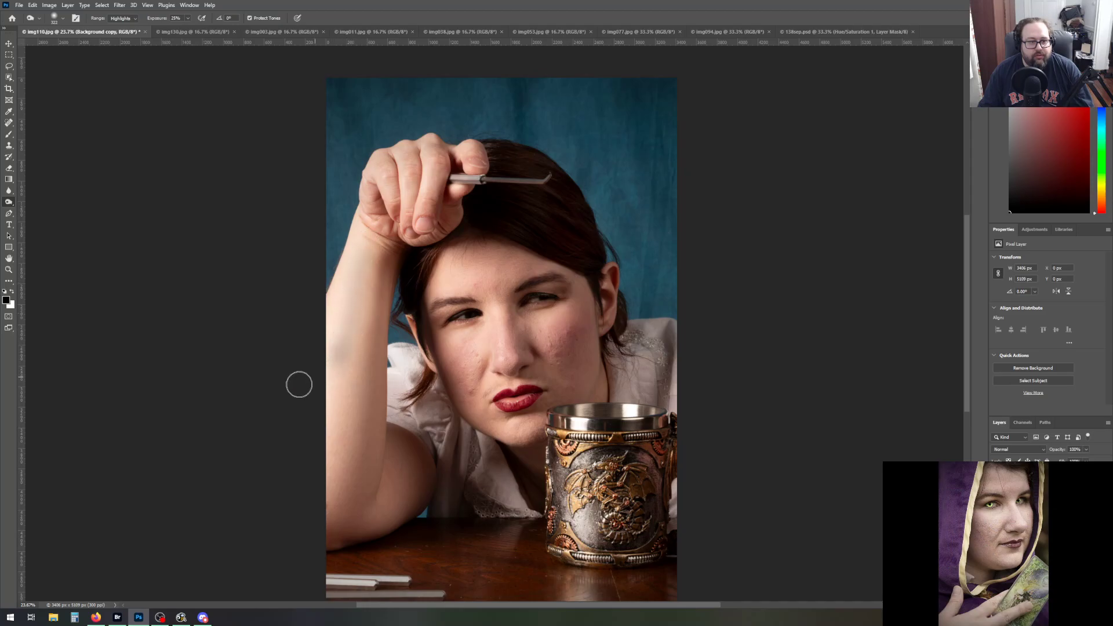
pyautogui.click(33, 5)
pyautogui.click(37, 13)
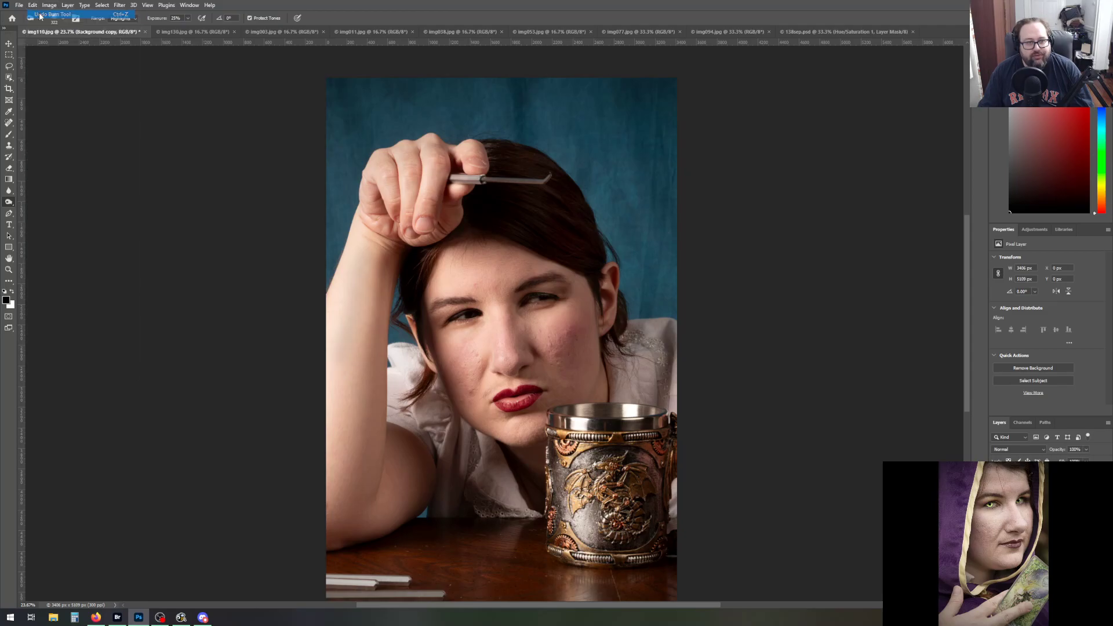
pyautogui.click(33, 6)
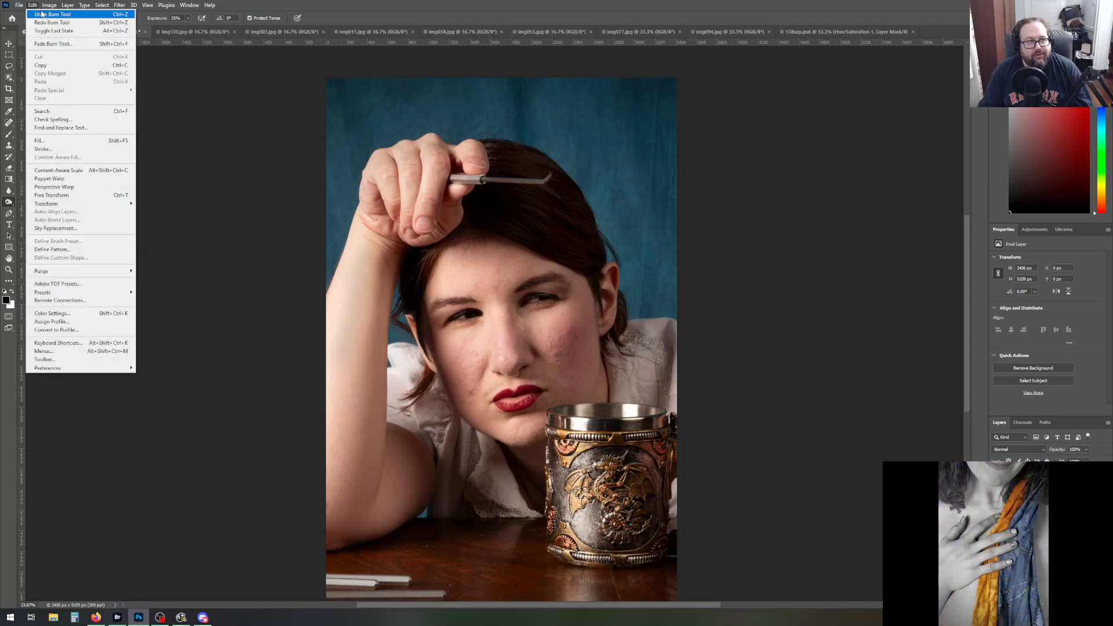
pyautogui.click(41, 13)
# Reduce the Burn tool's exposure to 10% and darken the highlights on the raised arm
pyautogui.click(188, 19)
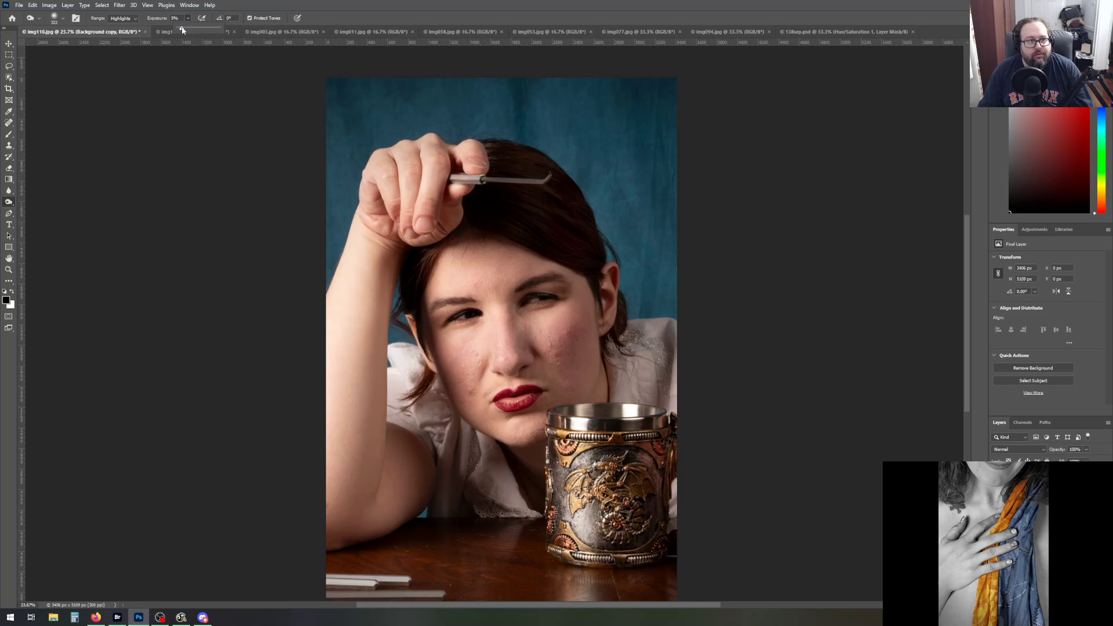
pyautogui.click(389, 241)
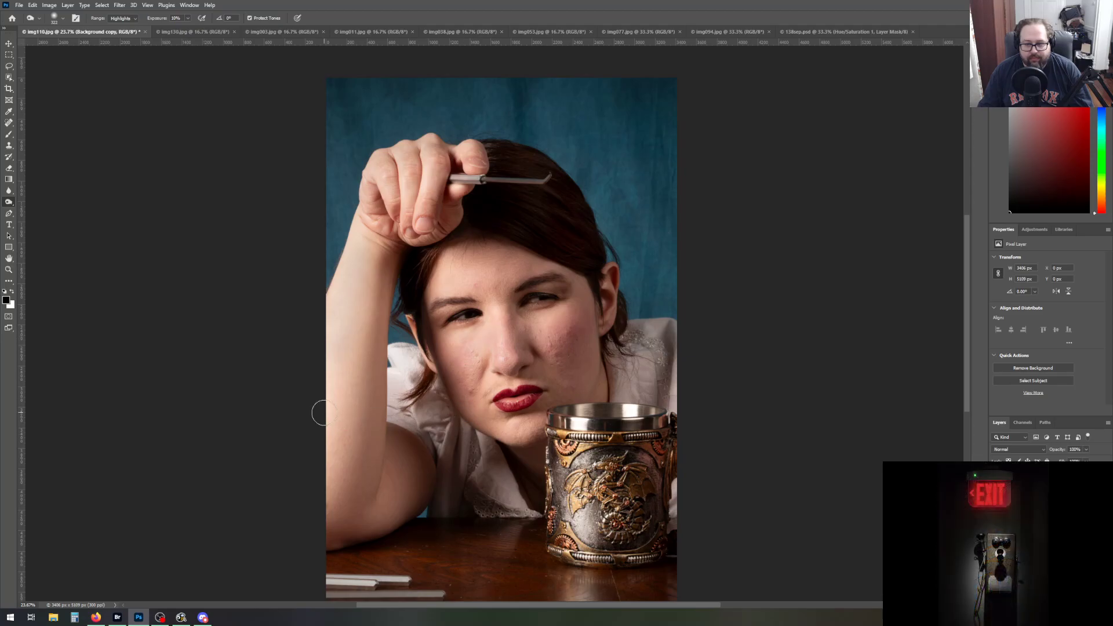
pyautogui.hotkey('alt', 'Tab')
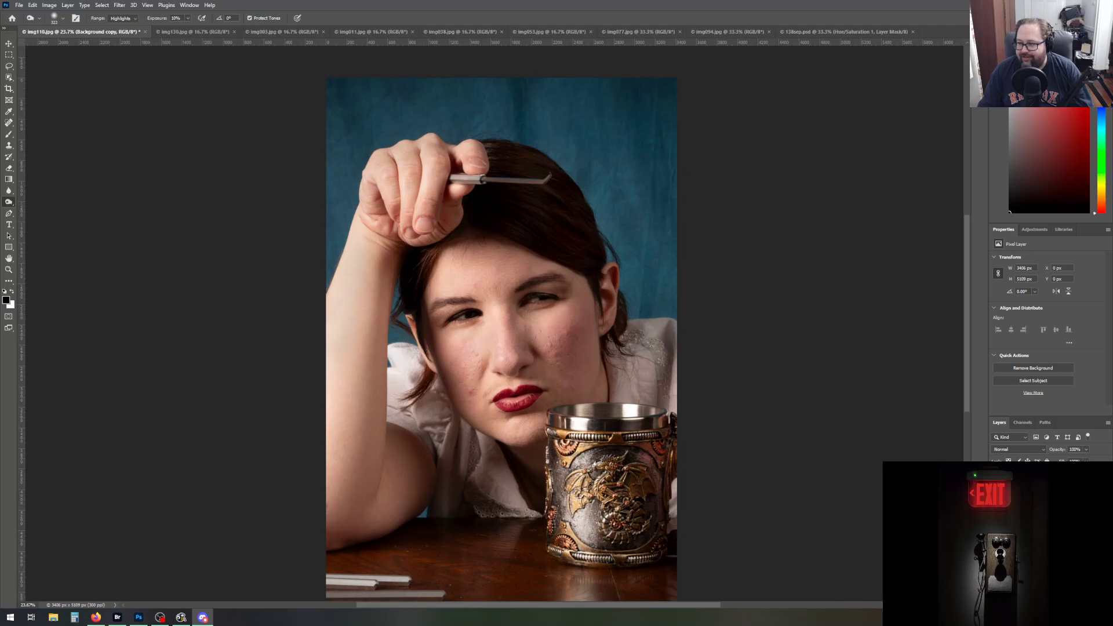
pyautogui.hotkey('alt', 'Tab')
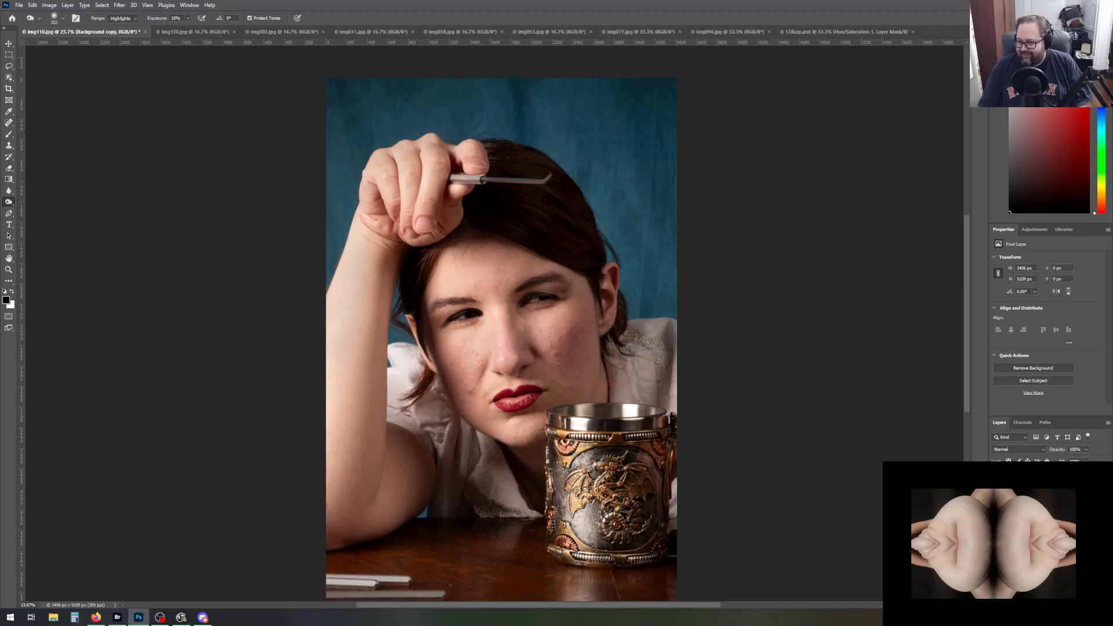
pyautogui.hotkey('alt', 'Tab')
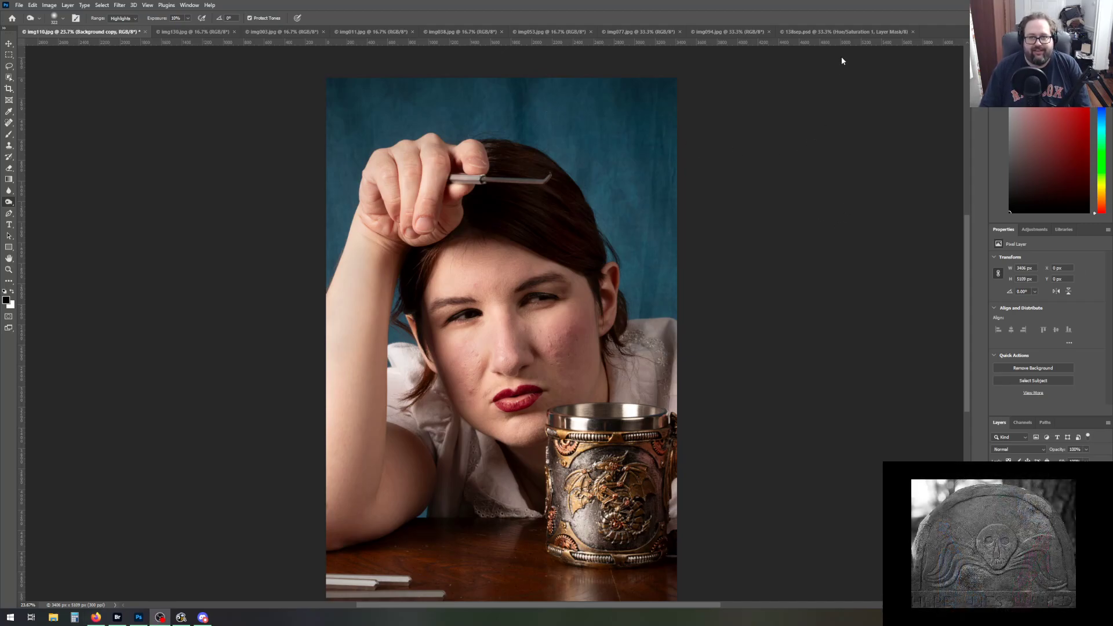
# Select the Selective Color adjustment layer and increase the Black amount for the Cyans to deepen the blue backdrop
pyautogui.scroll(-2, 717, 319)
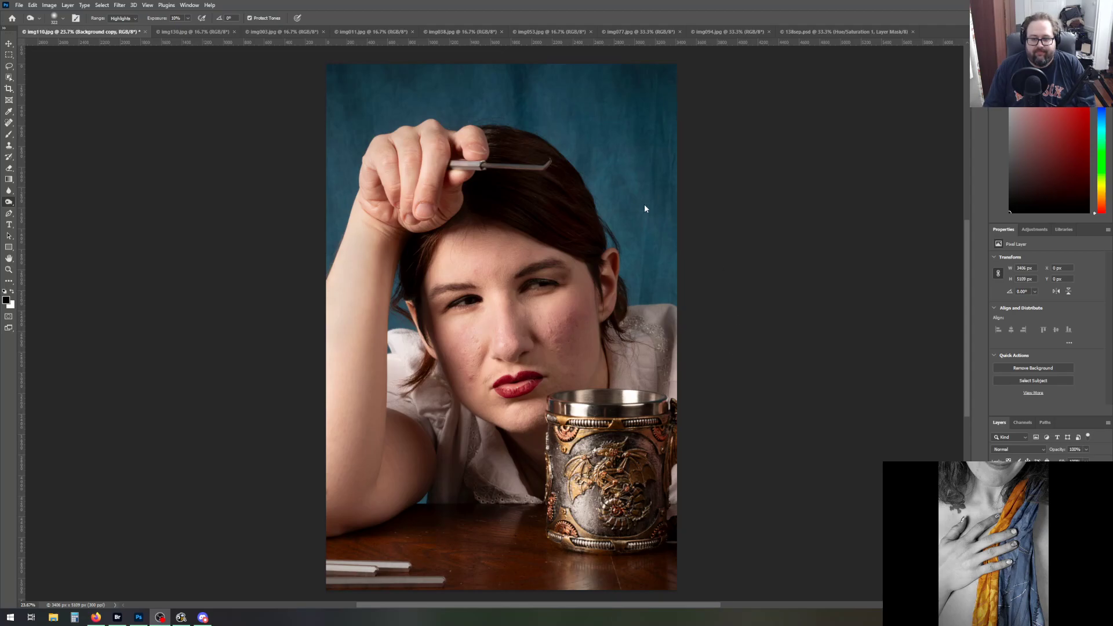
pyautogui.click(1050, 600)
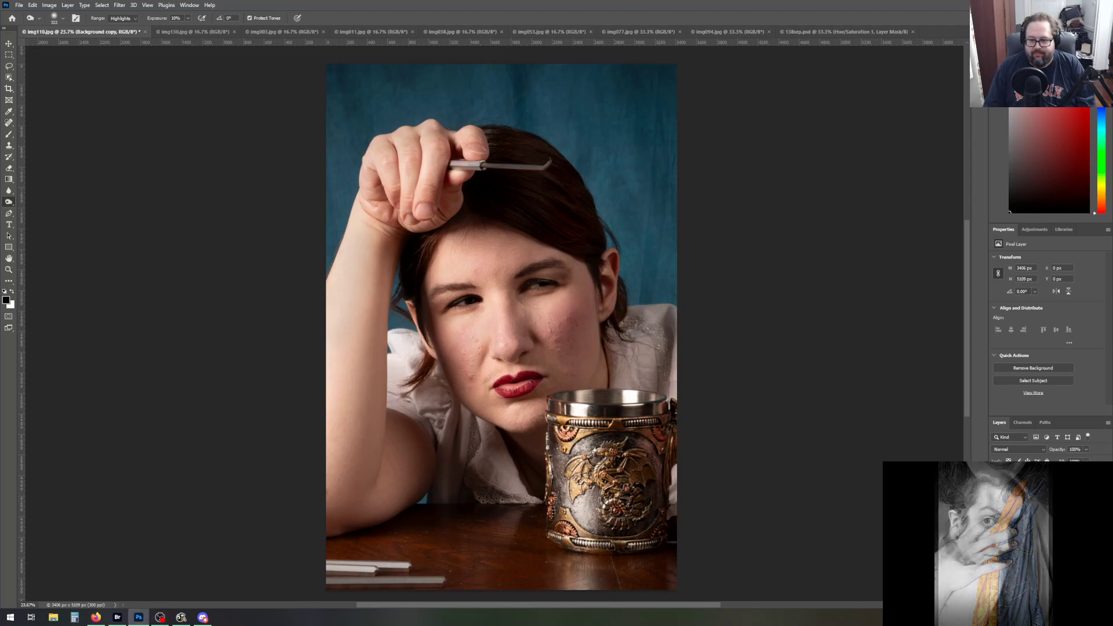
pyautogui.click(1066, 591)
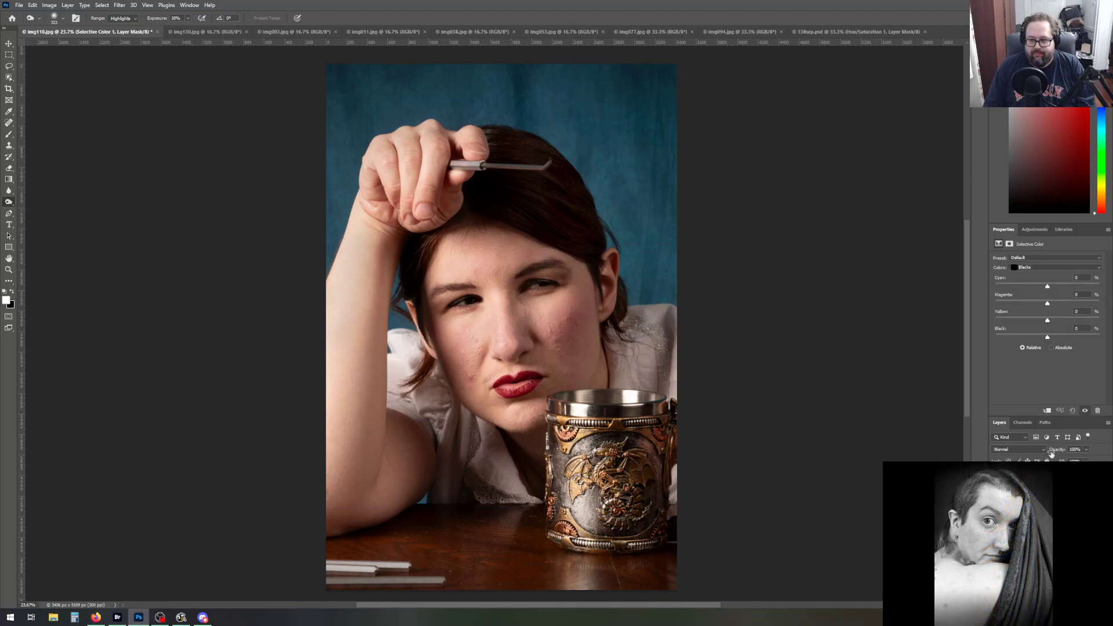
pyautogui.click(1056, 265)
pyautogui.click(1050, 300)
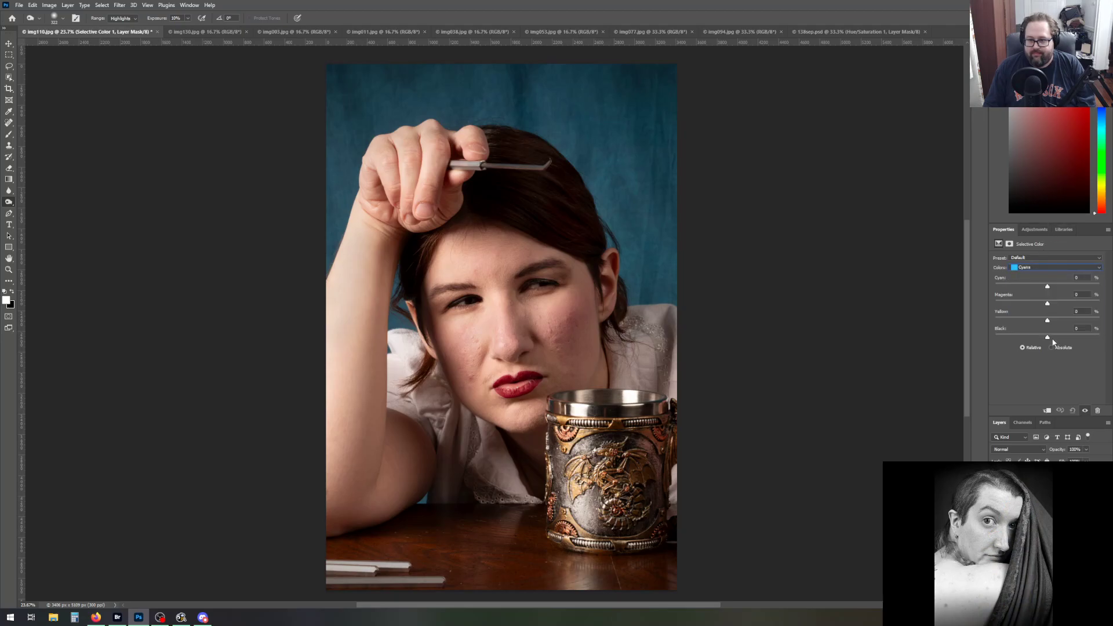
pyautogui.moveTo(1049, 338); pyautogui.dragTo(1085, 338)
# Set the Black amount for the Blues to about +38% in the Selective Color adjustment
pyautogui.click(1047, 269)
pyautogui.click(1047, 307)
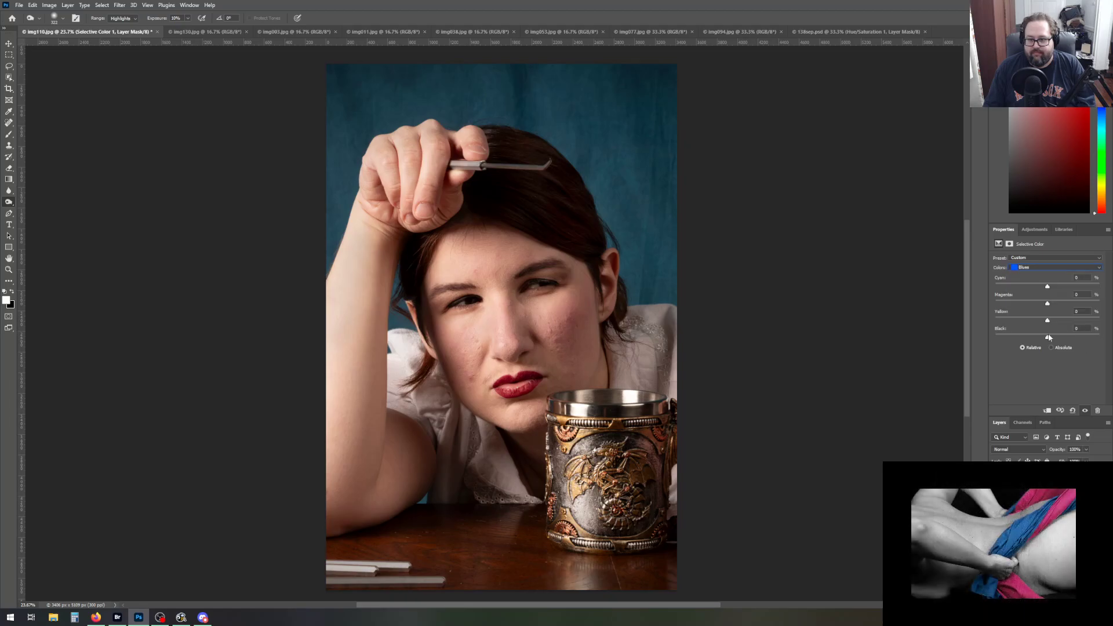
pyautogui.moveTo(1047, 339); pyautogui.dragTo(961, 344)
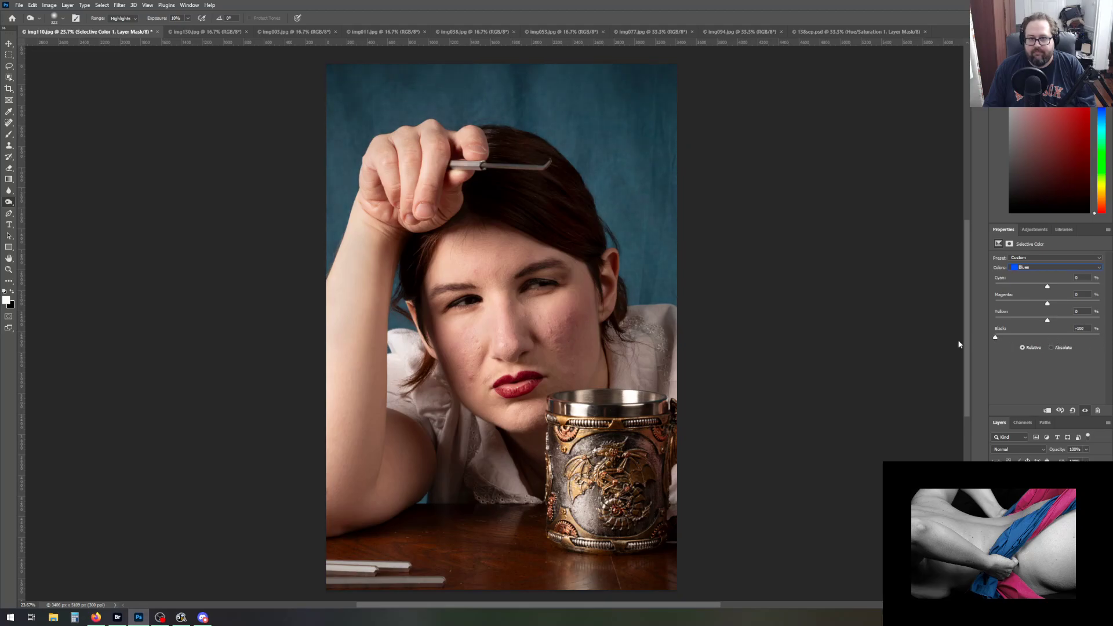
pyautogui.moveTo(1058, 348); pyautogui.dragTo(1092, 346)
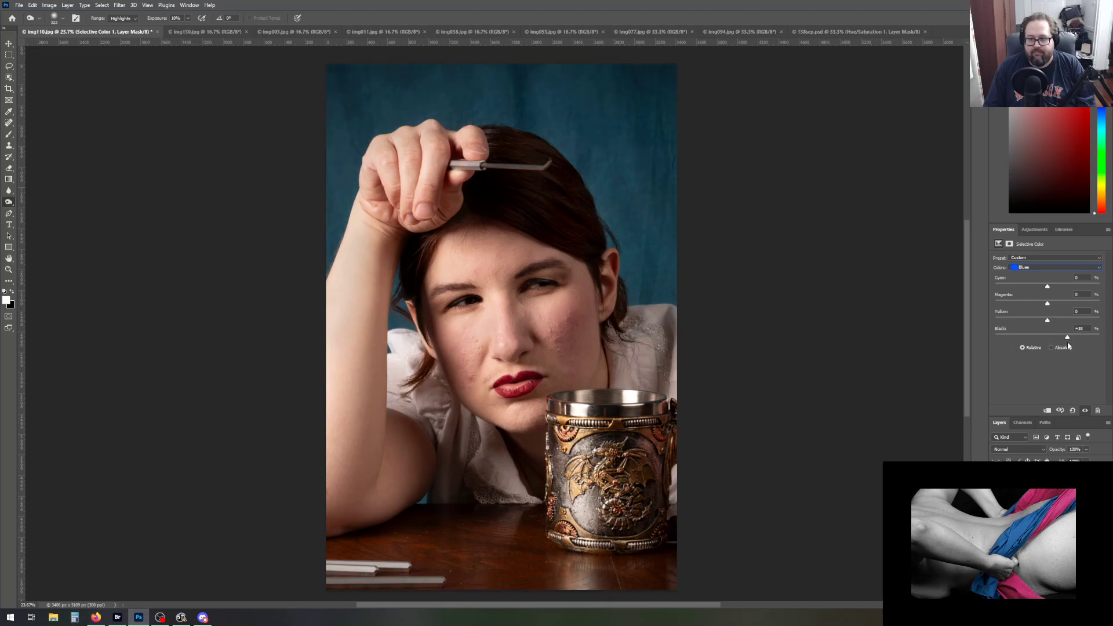
pyautogui.click(1039, 233)
pyautogui.click(998, 230)
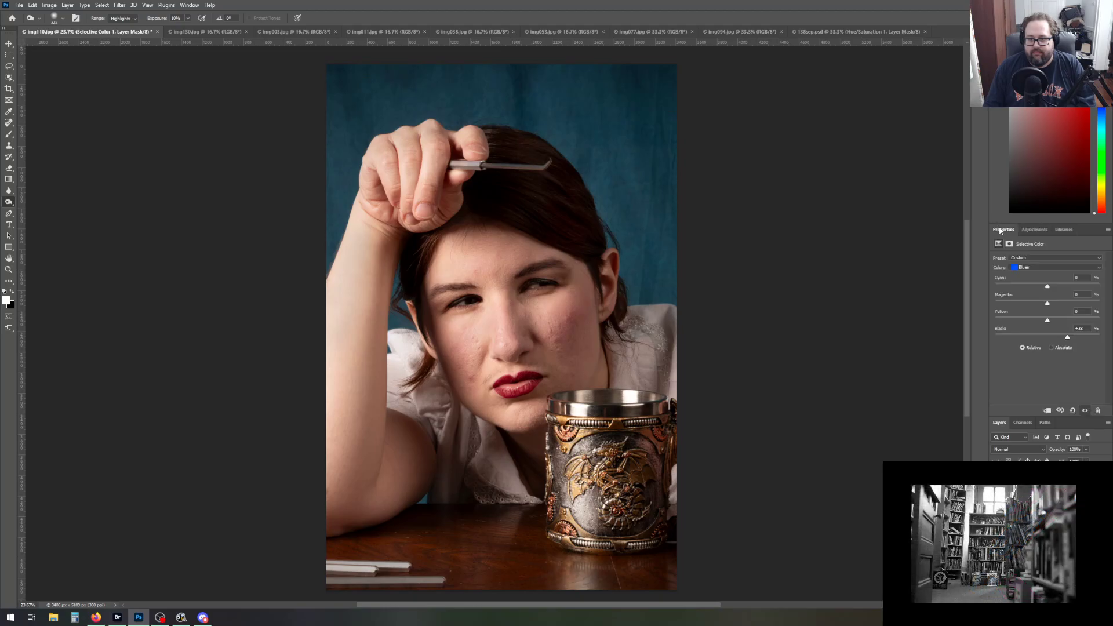
# Set the Black amount for the Neutrals to +1% in the Selective Color adjustment
pyautogui.click(1036, 267)
pyautogui.click(1040, 324)
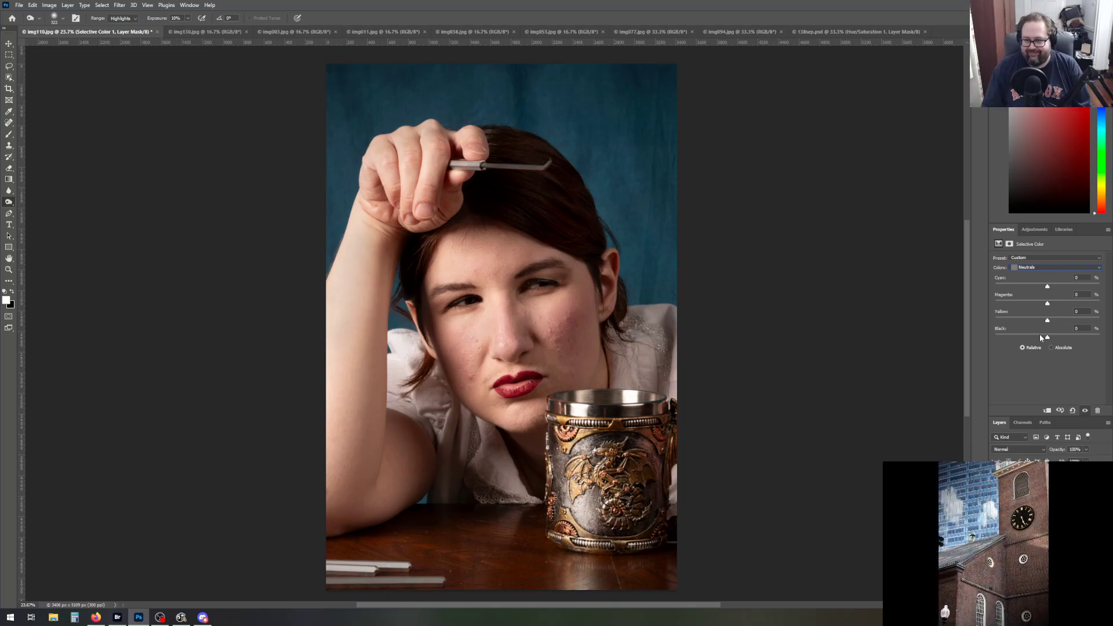
pyautogui.moveTo(1047, 337)
pyautogui.mouseDown()
pyautogui.moveTo(1057, 338)
pyautogui.moveTo(1047, 337)
pyautogui.mouseUp()
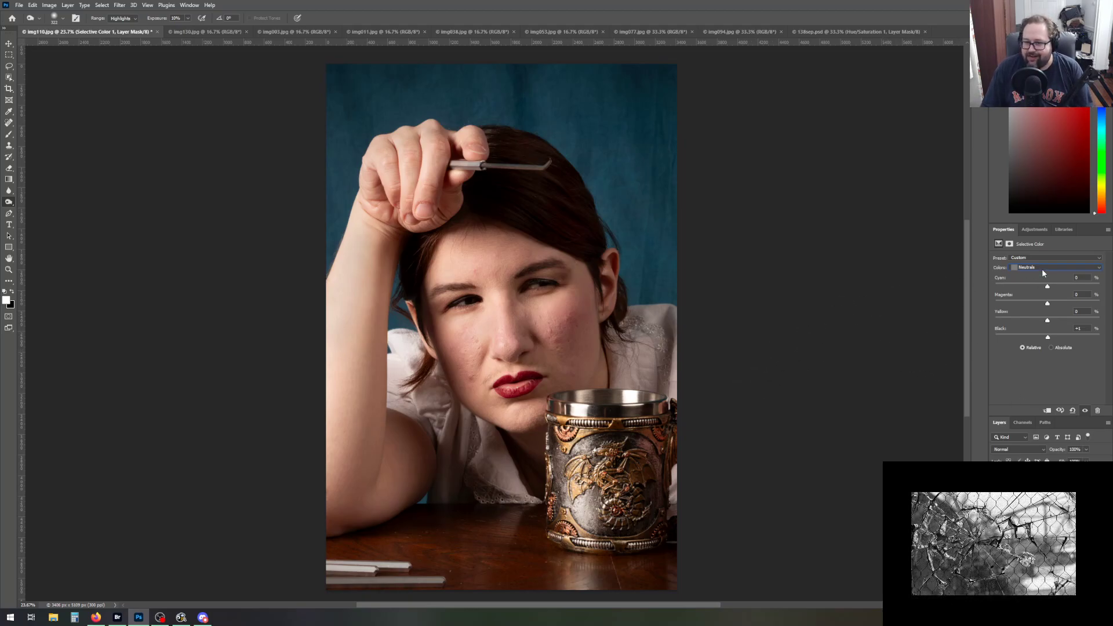
# Try adjusting the Black amount for the Blacks in the Selective Color adjustment, and reset it to 0%
pyautogui.click(1042, 269)
pyautogui.click(1033, 330)
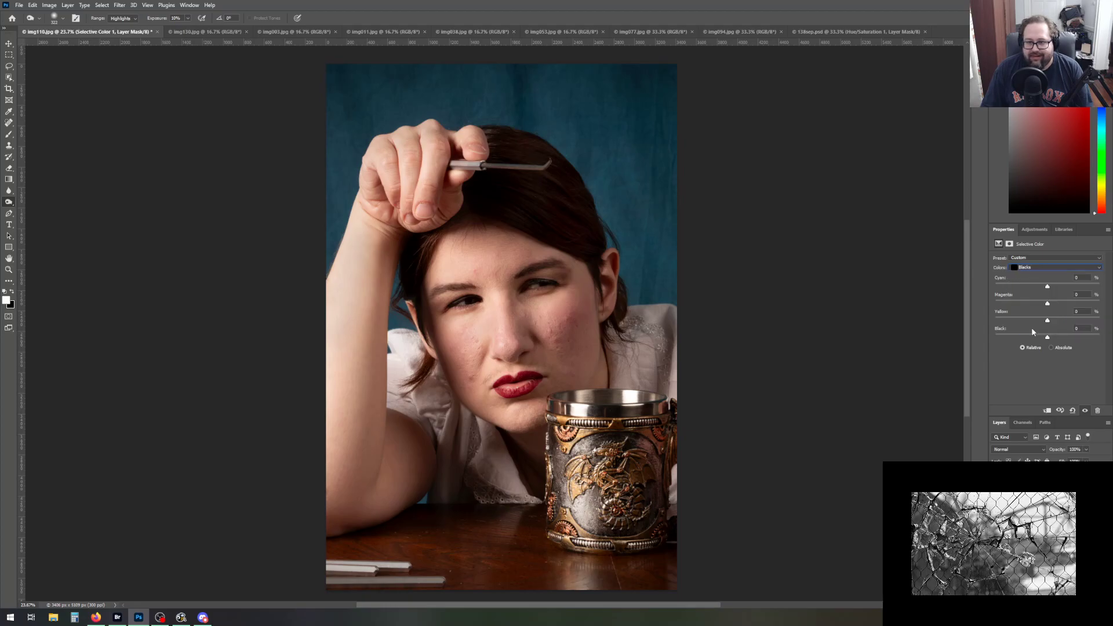
pyautogui.moveTo(1048, 339)
pyautogui.mouseDown()
pyautogui.moveTo(1063, 340)
pyautogui.moveTo(1046, 343)
pyautogui.mouseUp()
pyautogui.write('0')
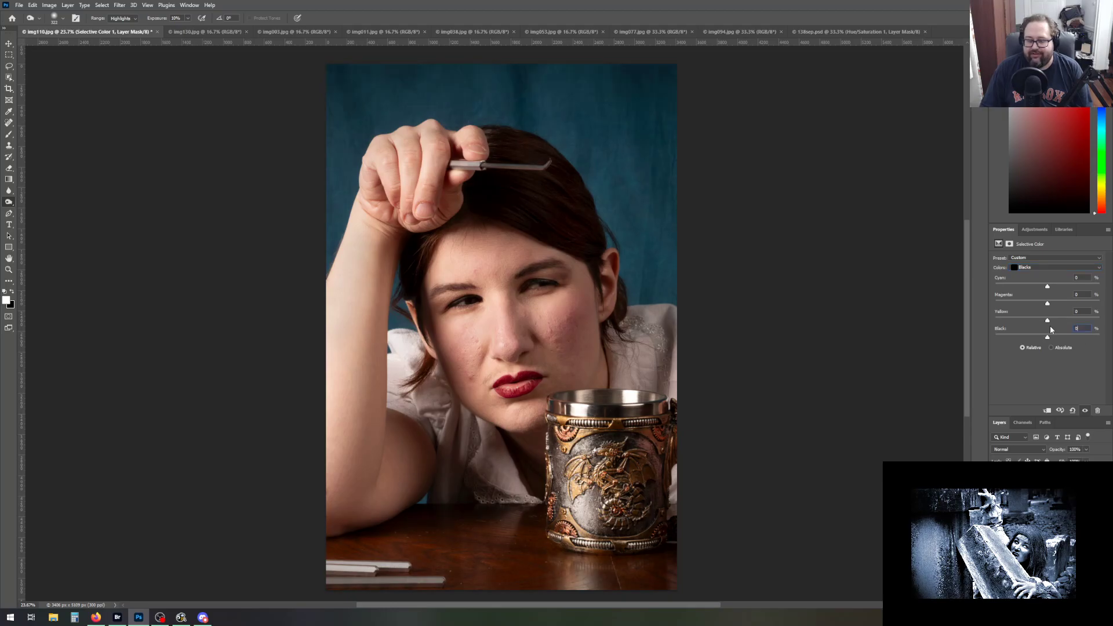
# Add a Brightness/Contrast adjustment layer above the mug portrait's Selective Color layer
pyautogui.click(1041, 231)
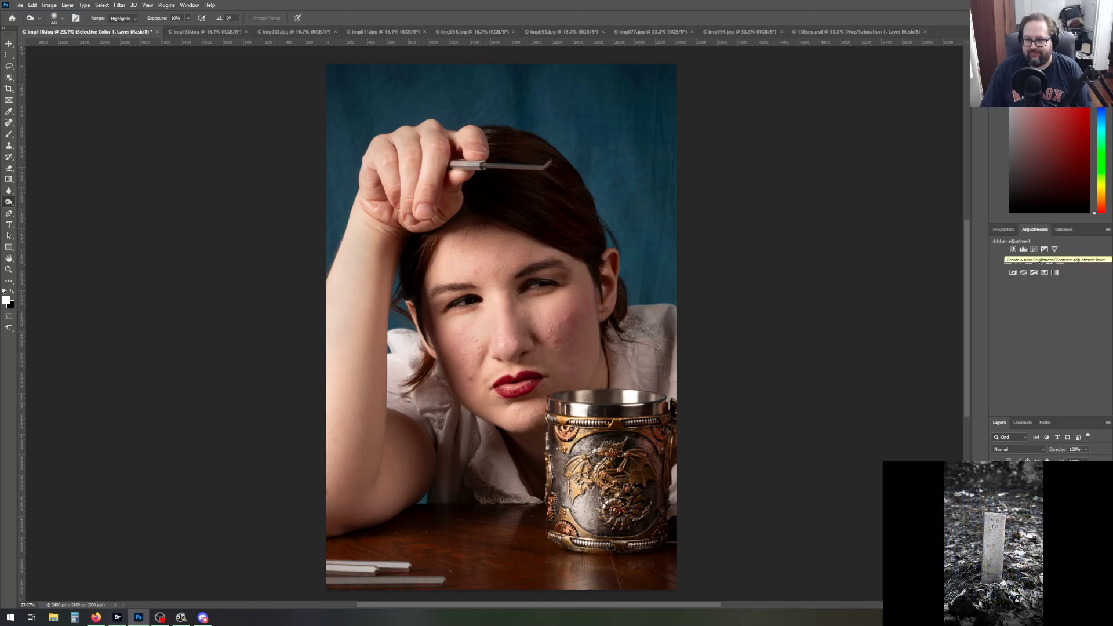
pyautogui.click(1013, 250)
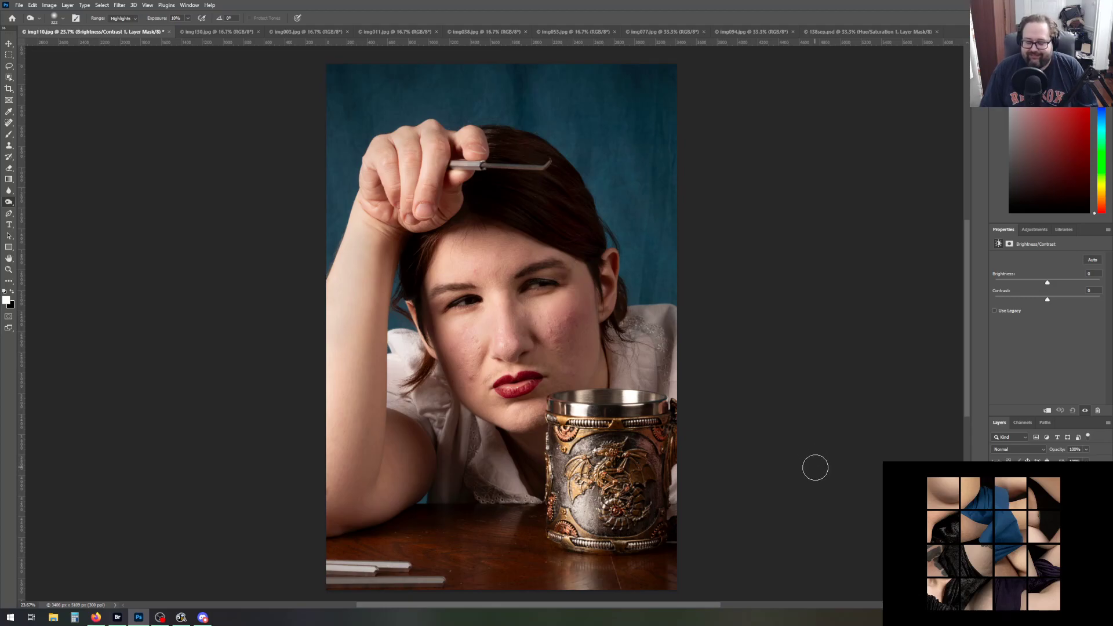
pyautogui.moveTo(967, 303); pyautogui.dragTo(965, 305)
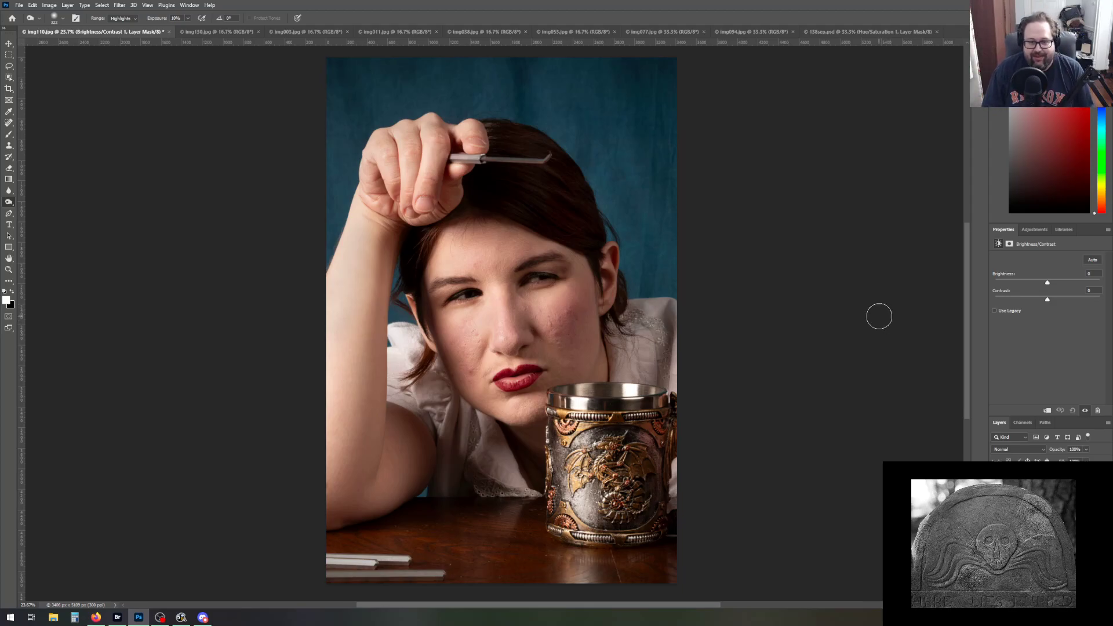
pyautogui.scroll(1, 879, 316)
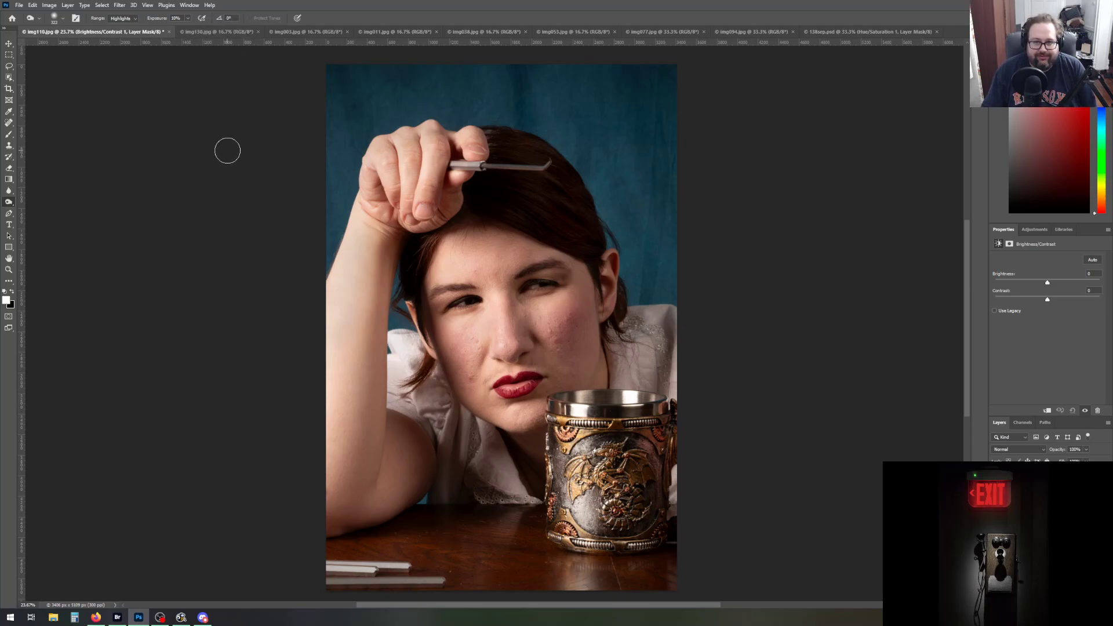
pyautogui.scroll(-1, 227, 151)
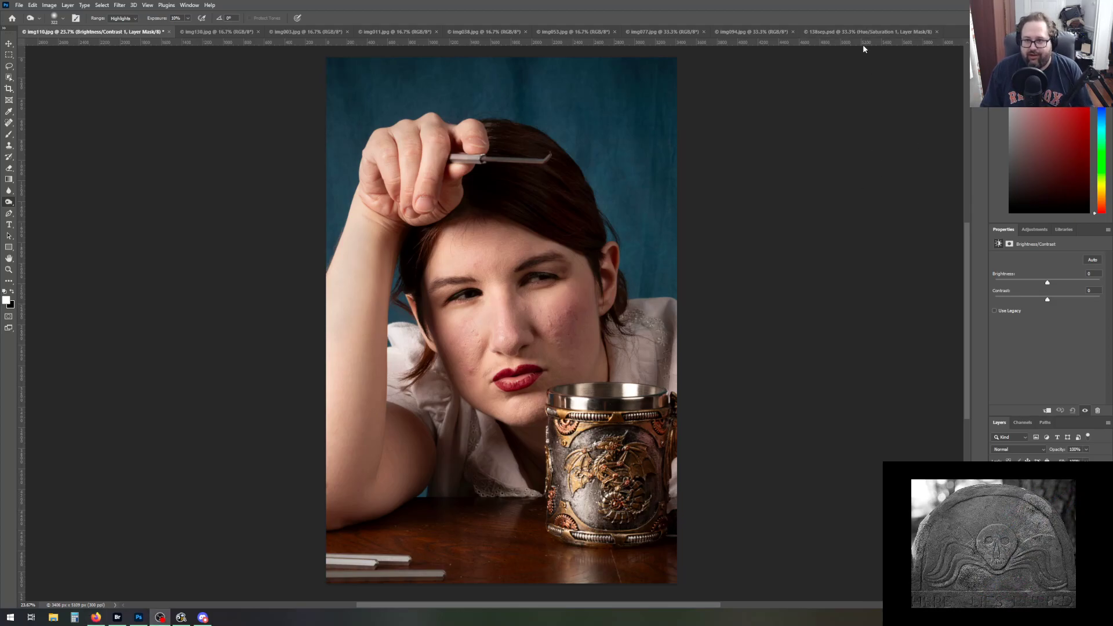
# Switch to the sofa photo 138sep.psd, show the rulers, and place a horizontal guide across the sofa's carved back
pyautogui.click(828, 31)
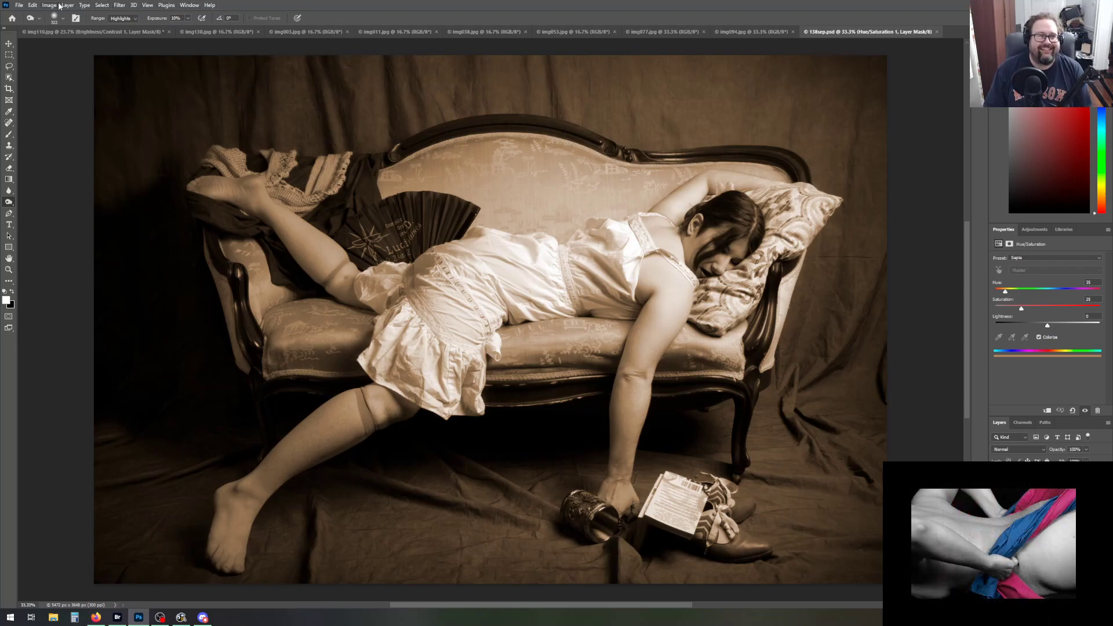
pyautogui.hotkey('ctrl', 'r')
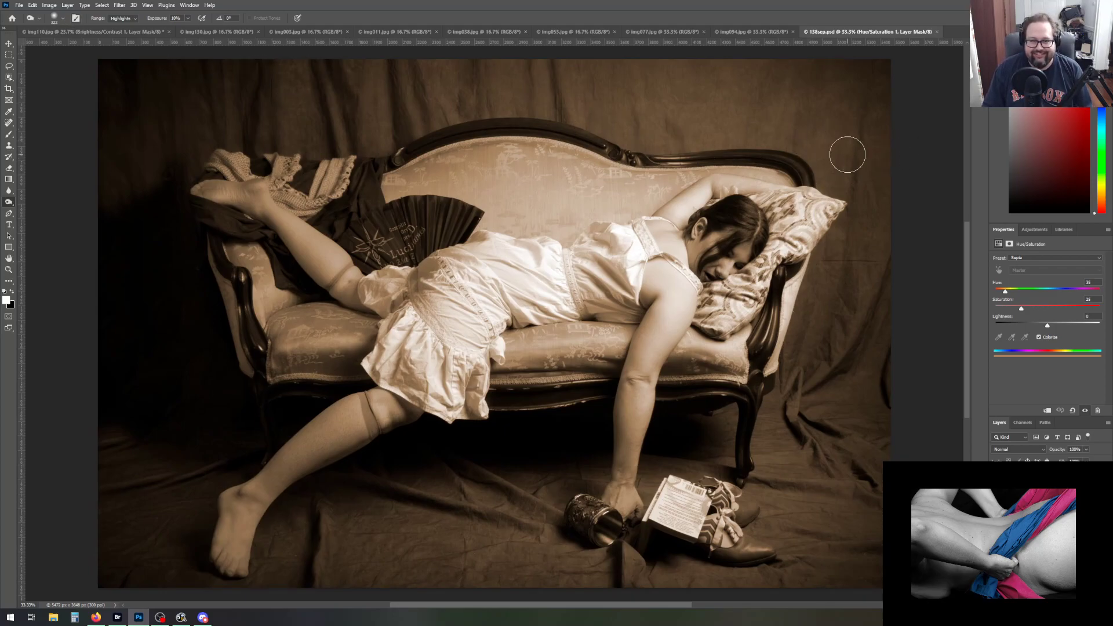
pyautogui.moveTo(503, 45); pyautogui.dragTo(497, 148)
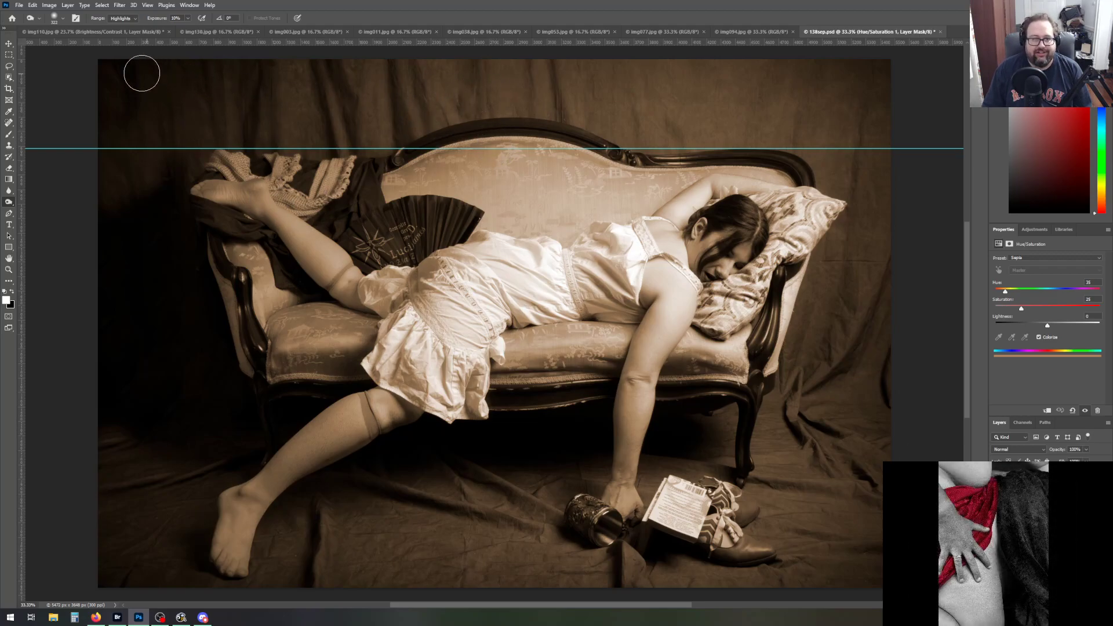
# Rotate the photo slightly clockwise with the Crop tool to level the sofa against the guide, and apply the crop
pyautogui.click(9, 88)
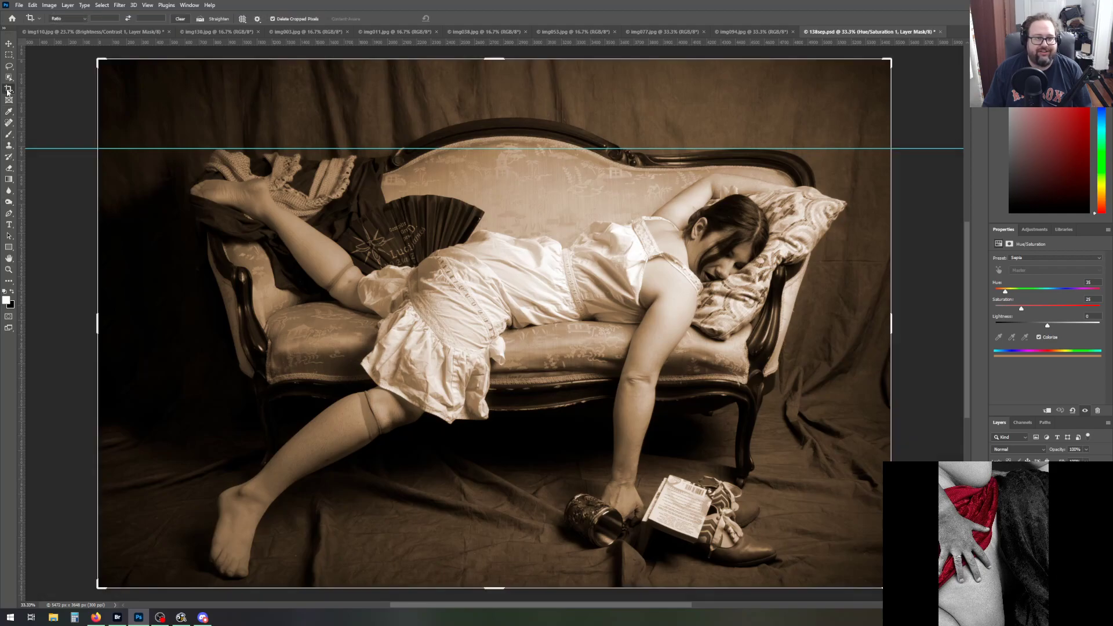
pyautogui.moveTo(901, 60); pyautogui.dragTo(904, 66)
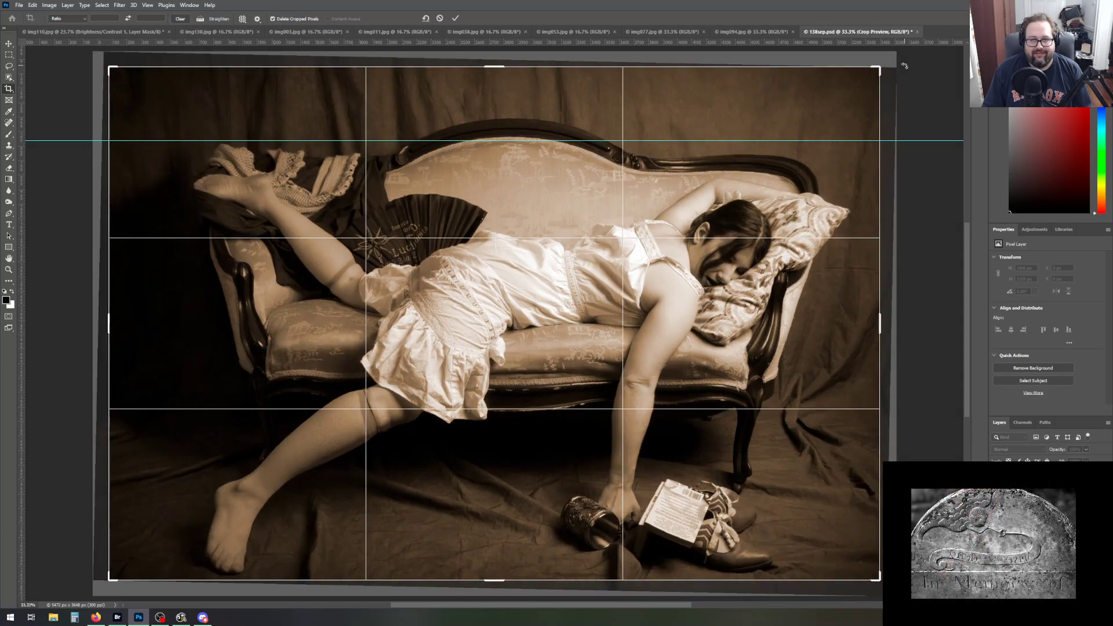
pyautogui.click(456, 18)
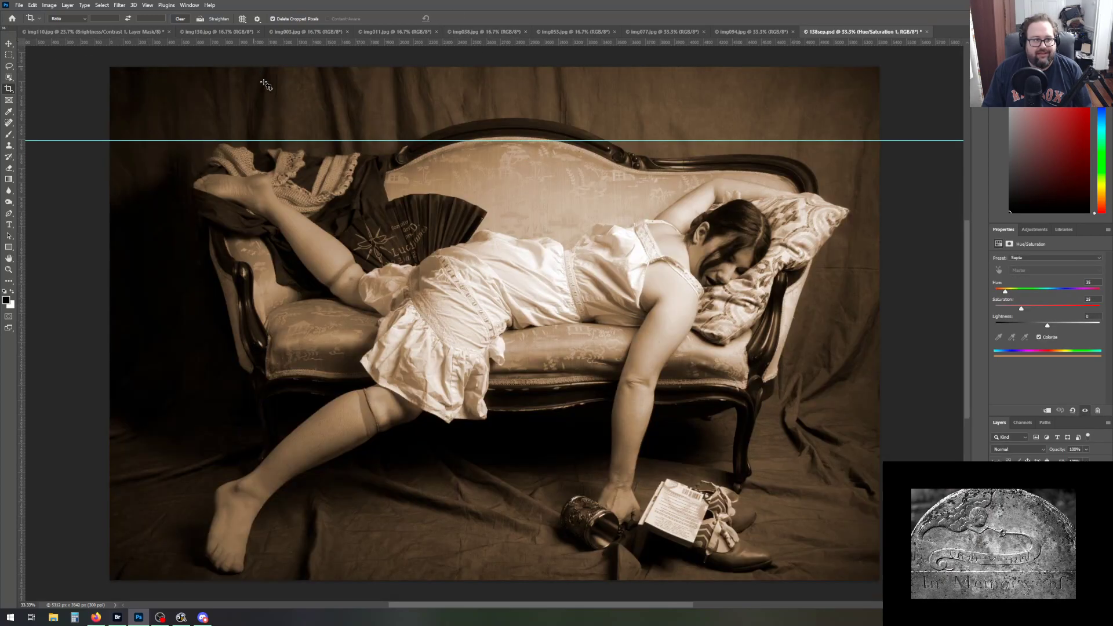
# Move the horizontal guide down along the sofa's back to check that it is level, and remove the guide
pyautogui.click(8, 43)
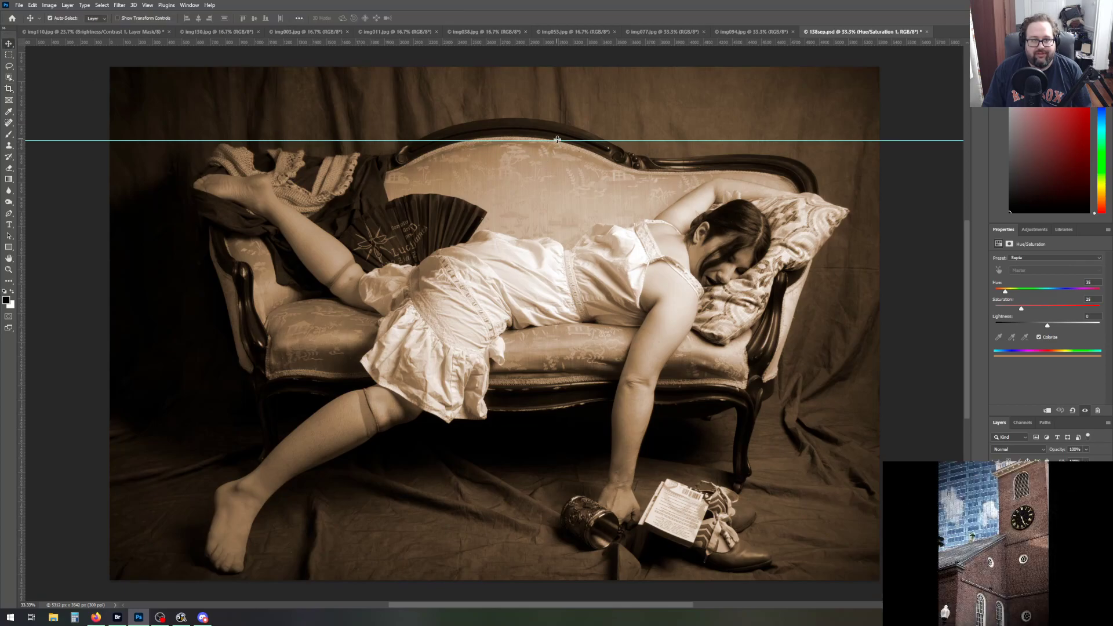
pyautogui.moveTo(557, 140); pyautogui.dragTo(557, 152)
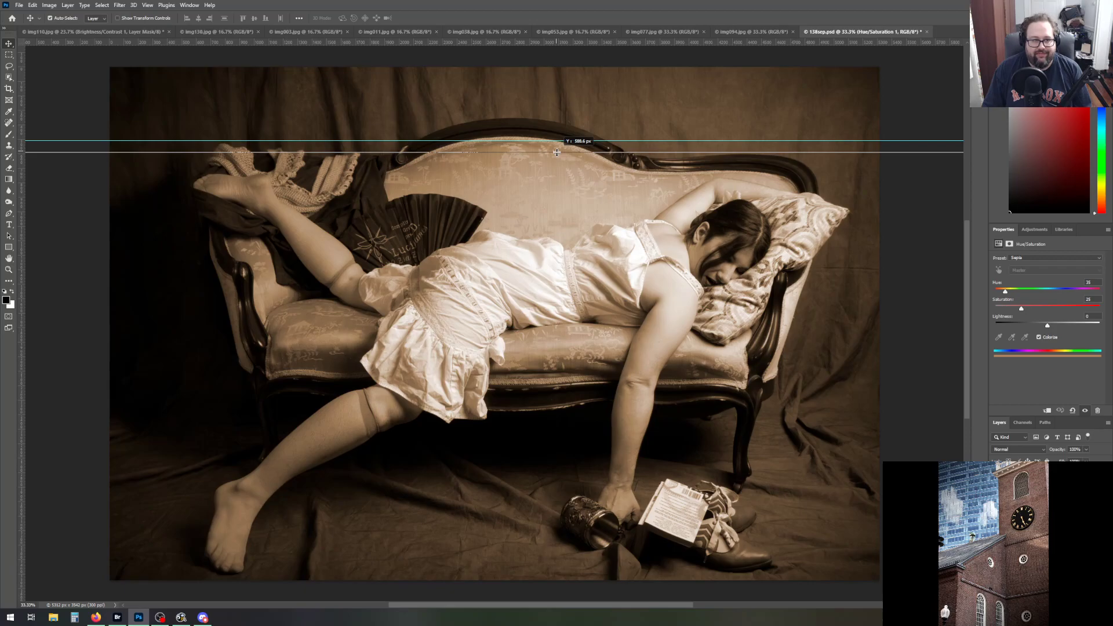
pyautogui.moveTo(557, 151); pyautogui.dragTo(556, 152)
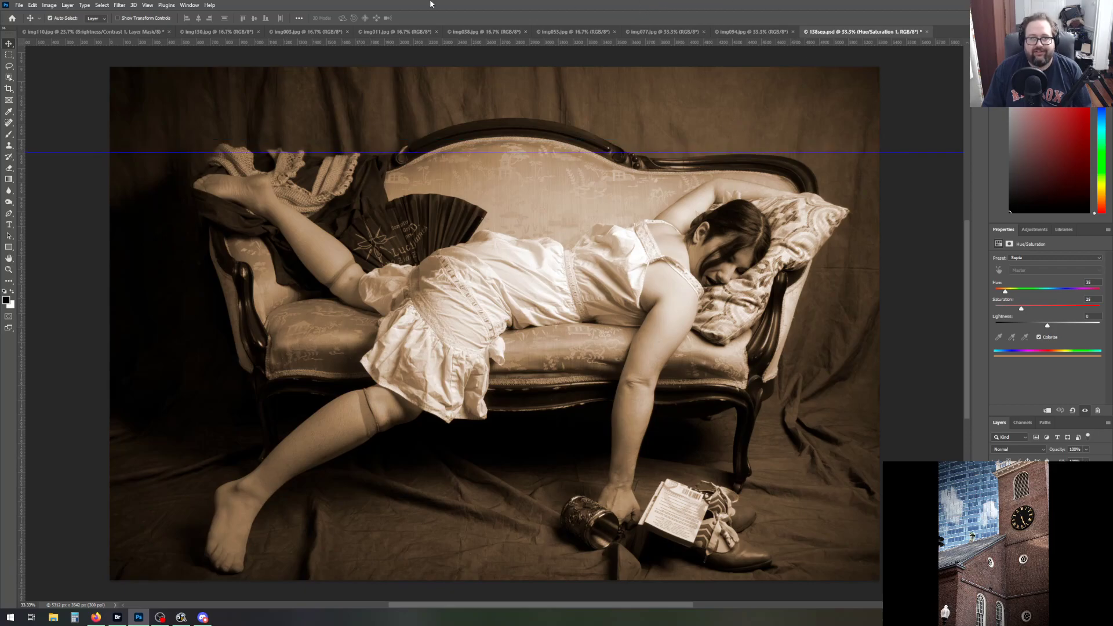
pyautogui.moveTo(510, 41)
pyautogui.mouseDown()
pyautogui.moveTo(509, 66)
pyautogui.moveTo(507, 42)
pyautogui.mouseUp()
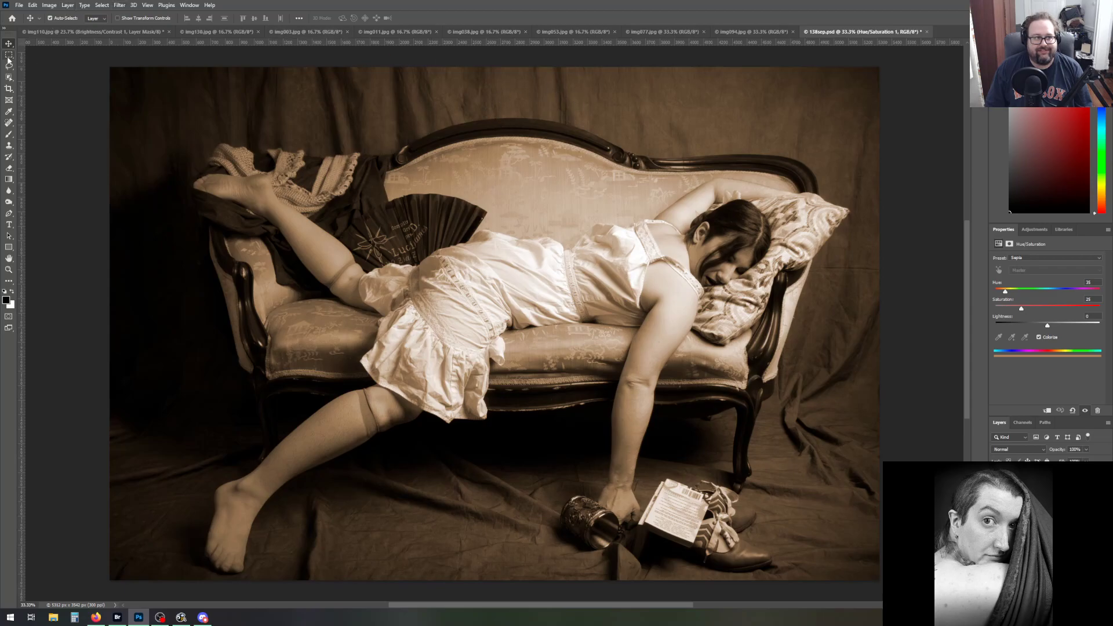
# Save the straightened sepia photo under its existing file name, 138sep.psd
pyautogui.click(21, 7)
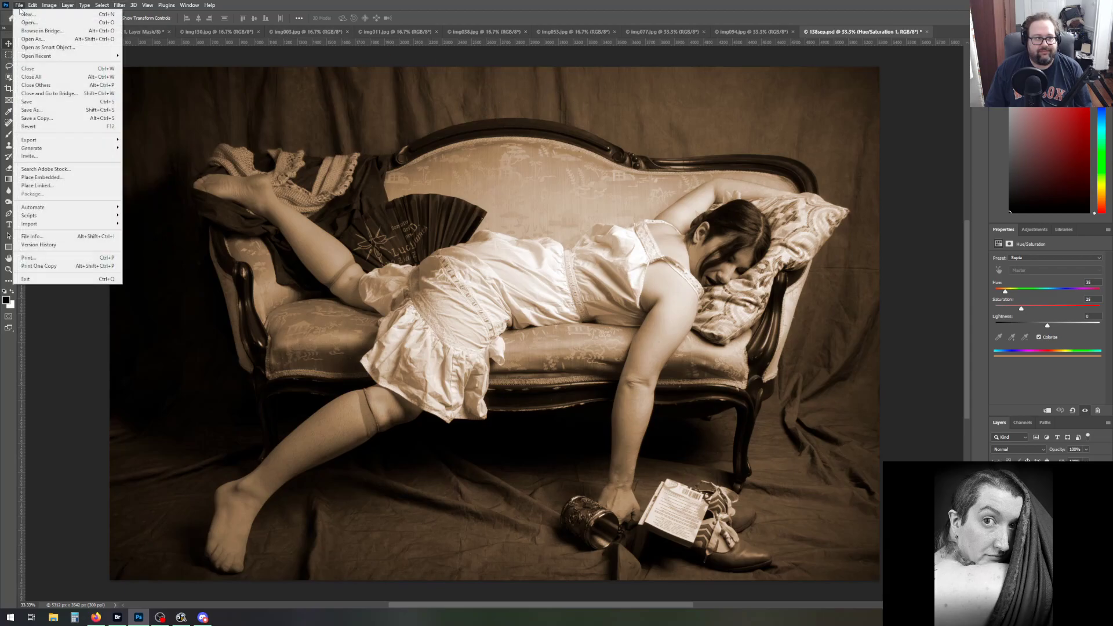
pyautogui.click(42, 102)
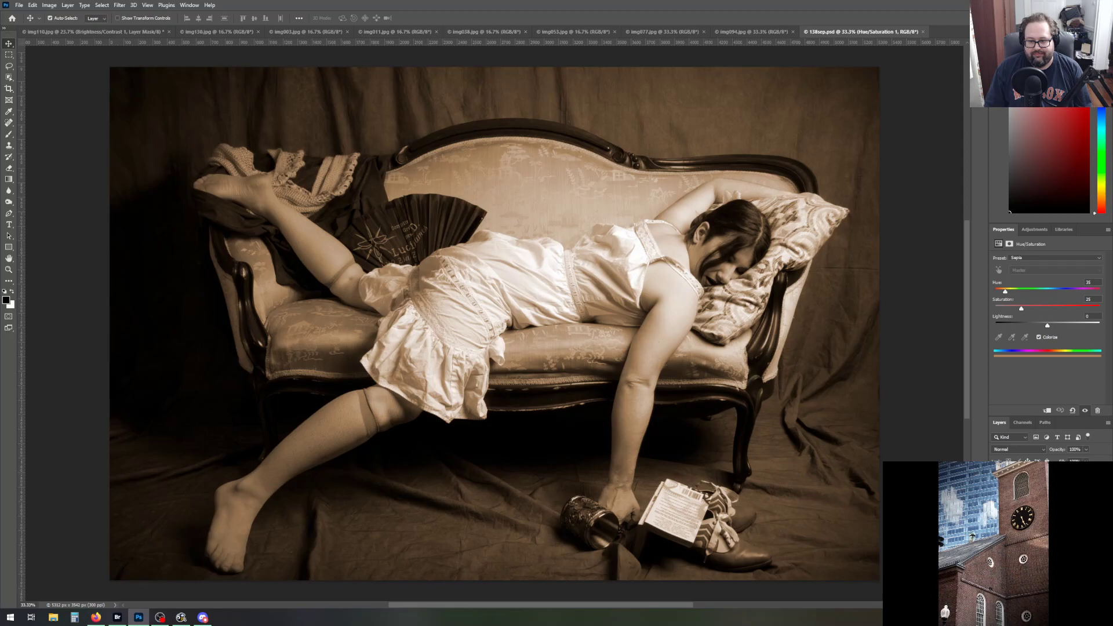
# Switch the Hue/Saturation adjustment from the Sepia preset to Default and set the saturation to -10
pyautogui.click(1085, 258)
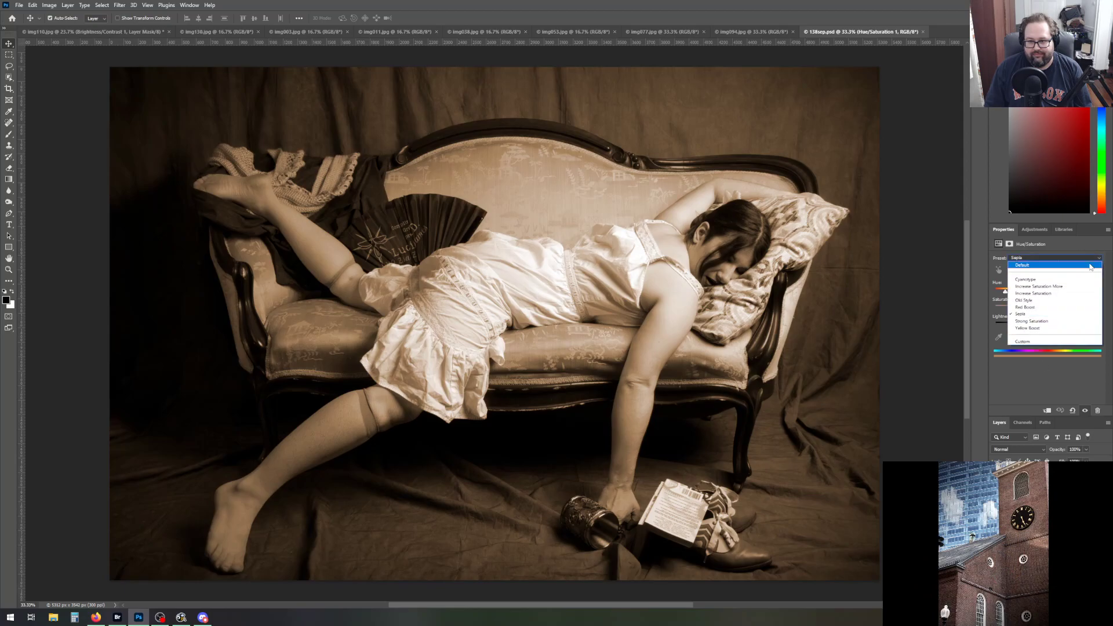
pyautogui.click(1025, 343)
pyautogui.click(1043, 259)
pyautogui.click(1045, 265)
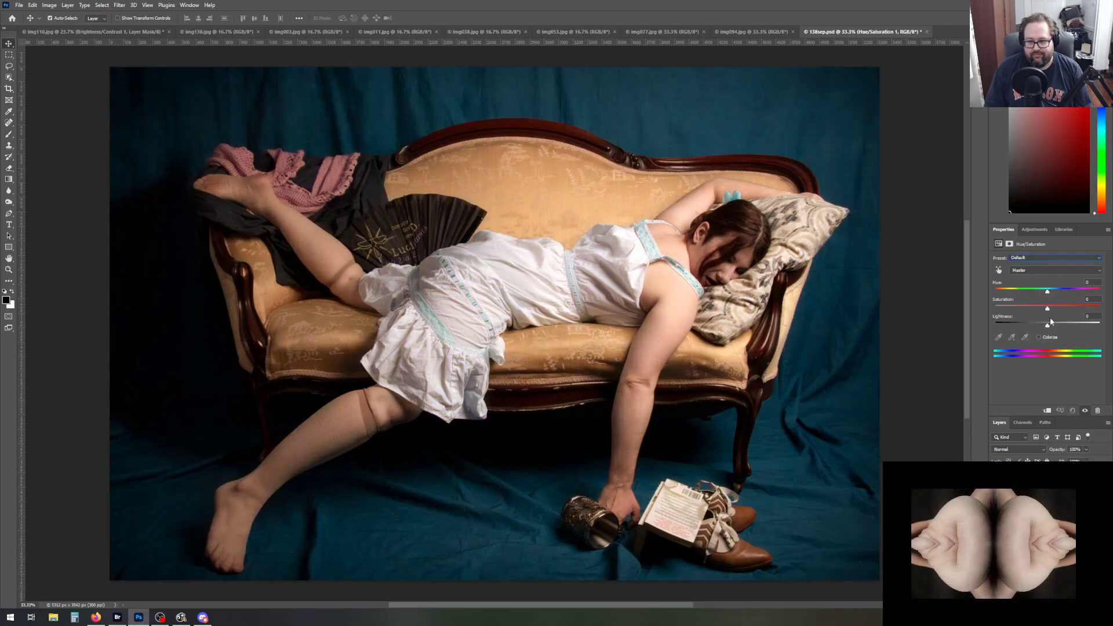
pyautogui.moveTo(1046, 308); pyautogui.dragTo(1045, 308)
# Save the straightened color sofa photo as 138.psd, replacing the existing file
pyautogui.click(20, 6)
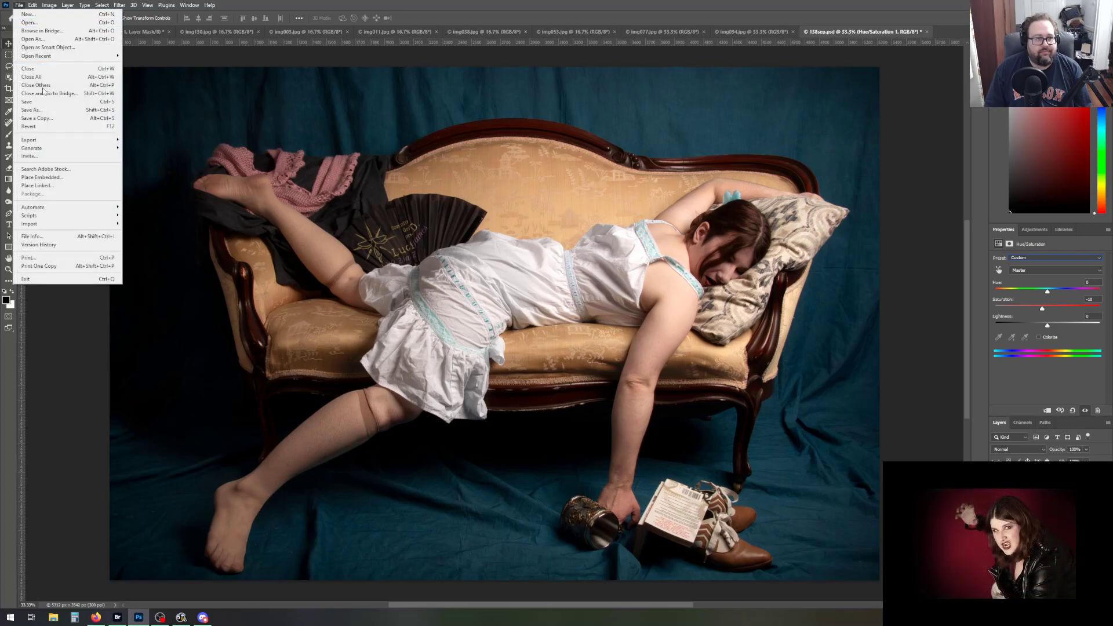
pyautogui.click(43, 112)
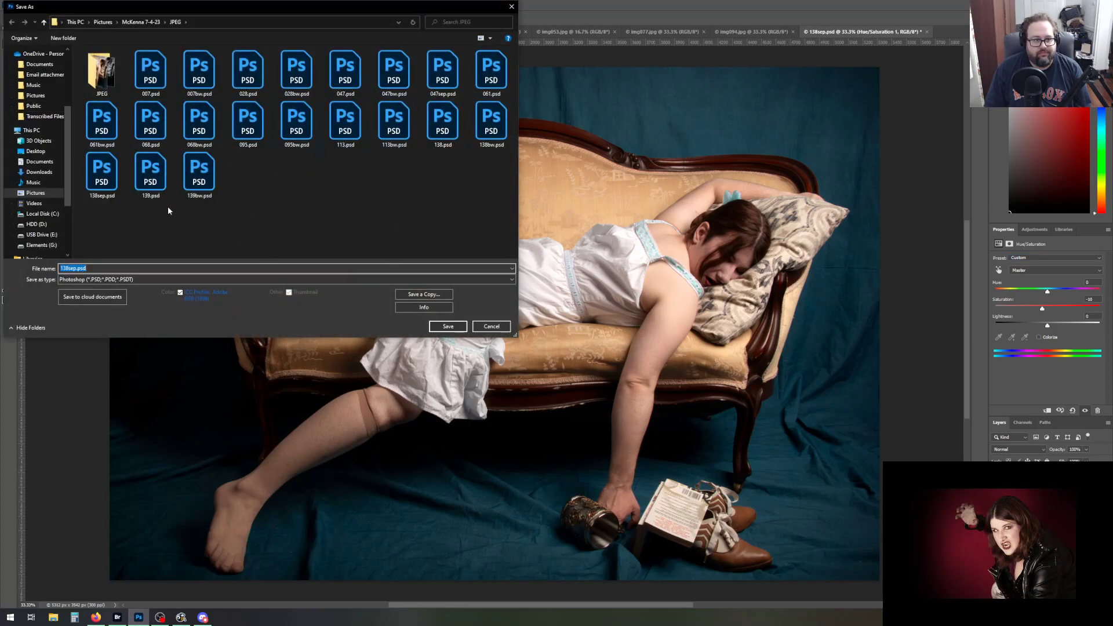
pyautogui.click(442, 123)
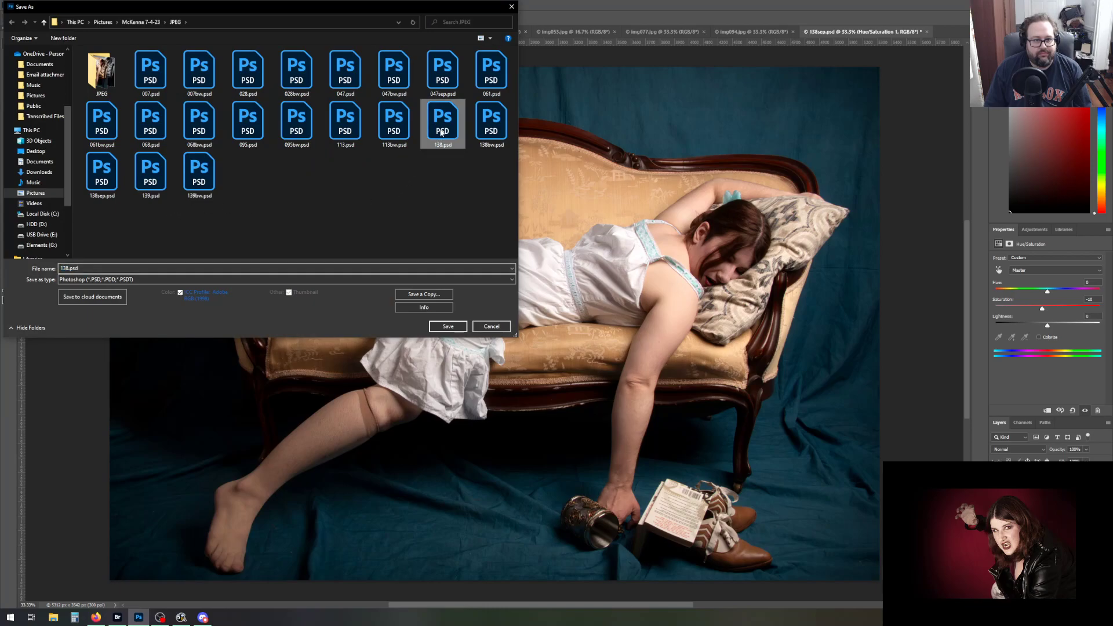
pyautogui.click(447, 325)
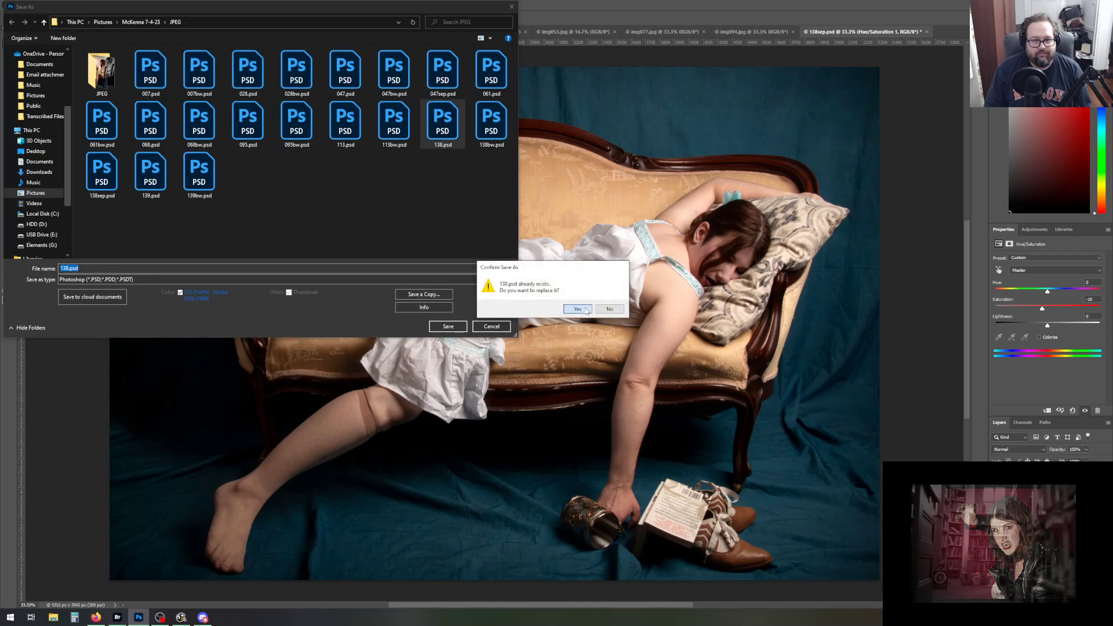
pyautogui.click(584, 306)
pyautogui.click(652, 183)
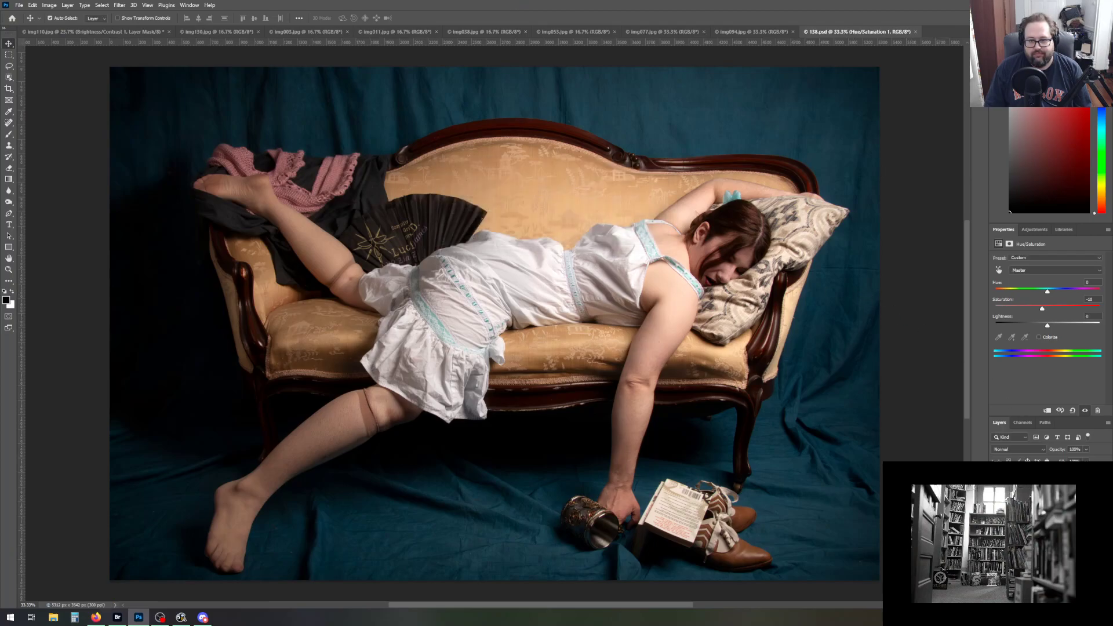
# Show the black-and-white version of the sofa photo and save it as 138bw.psd, replacing the existing file
pyautogui.click(996, 484)
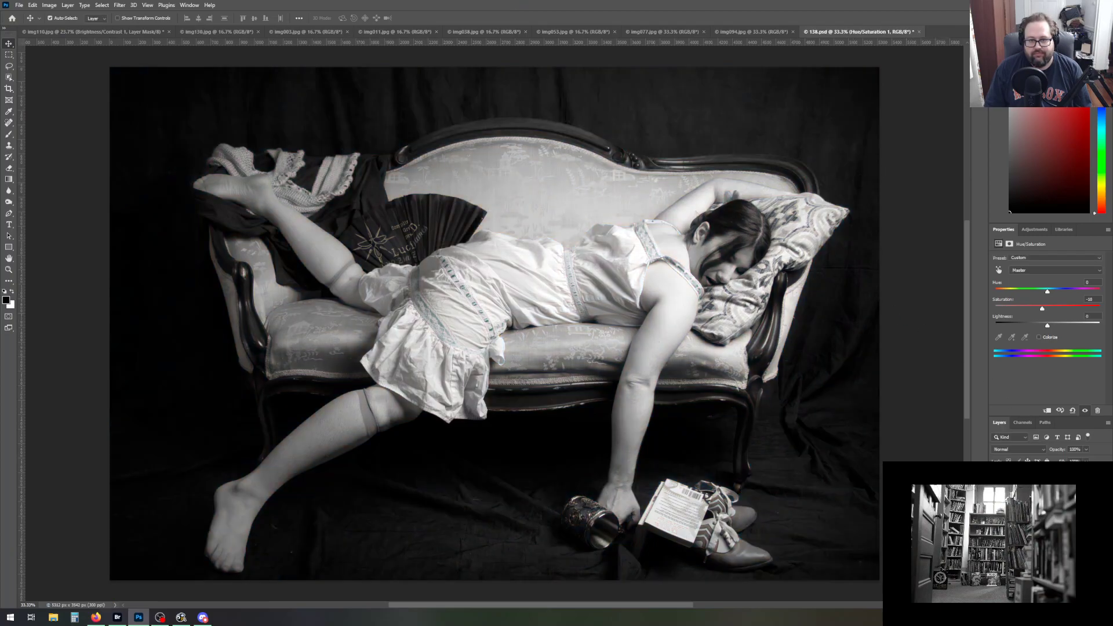
pyautogui.click(19, 5)
pyautogui.click(32, 109)
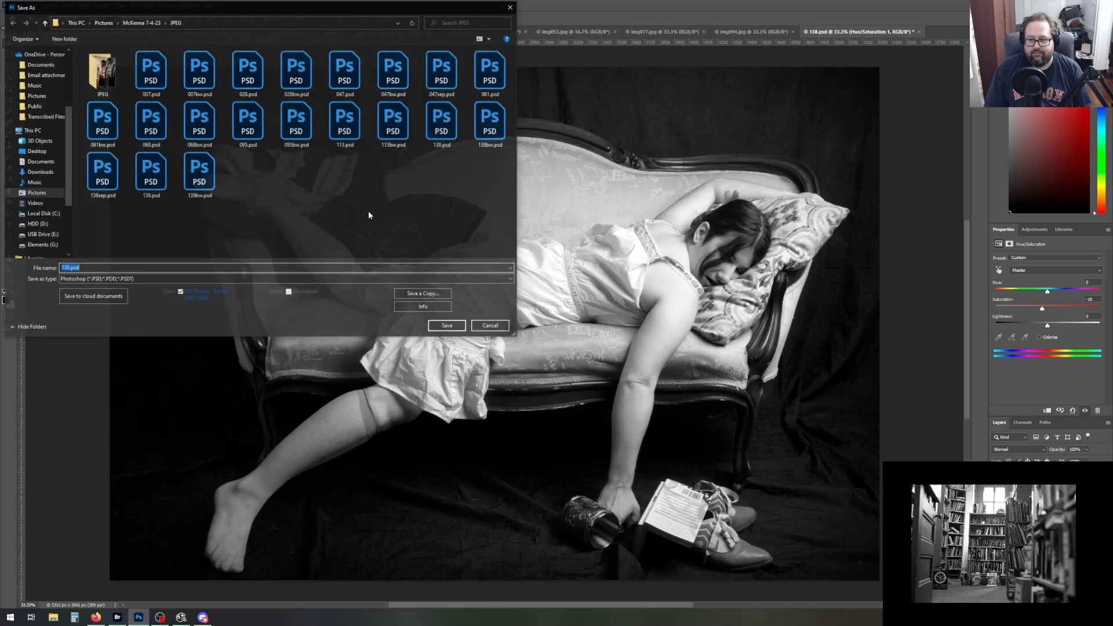
pyautogui.click(493, 125)
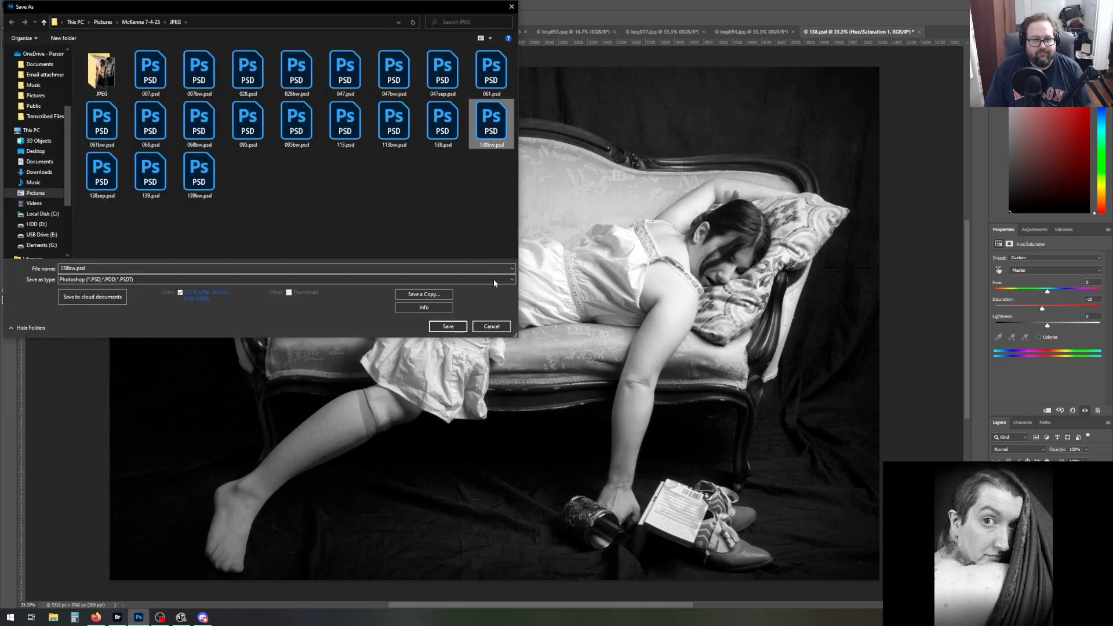
pyautogui.click(448, 326)
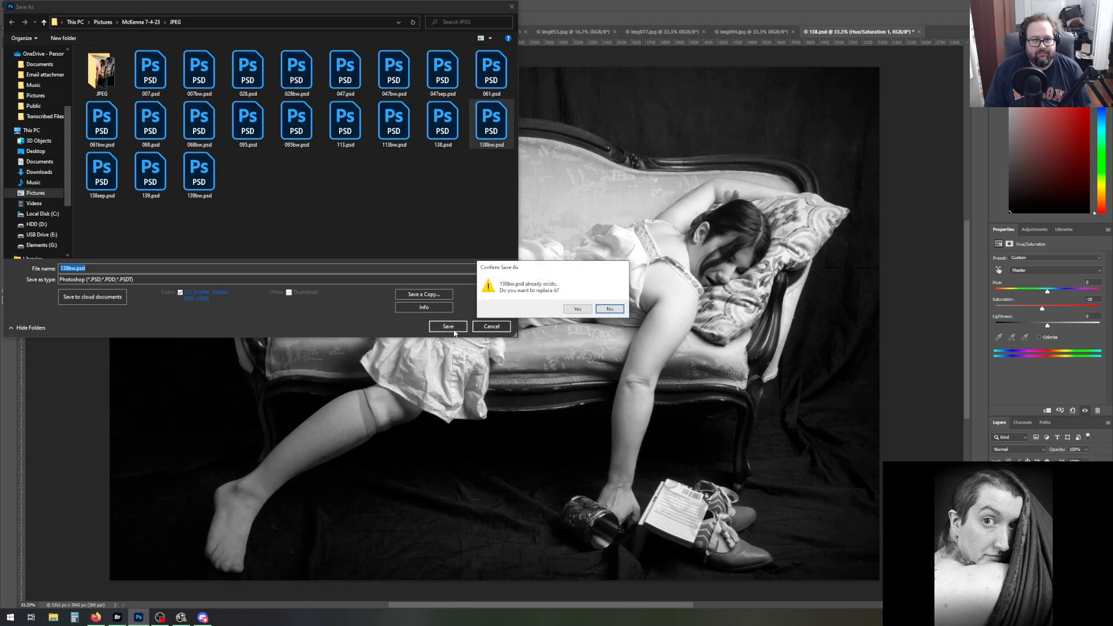
pyautogui.click(578, 310)
pyautogui.click(652, 187)
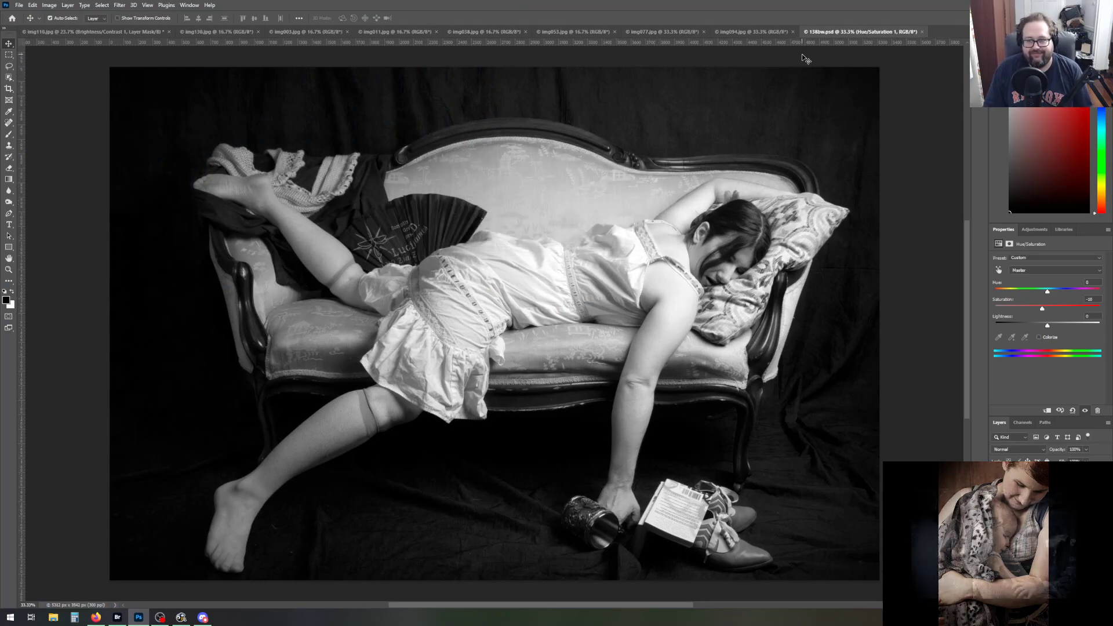
# Switch to the mug portrait img110.jpg and save it as a Photoshop file named 110.psd
pyautogui.click(33, 32)
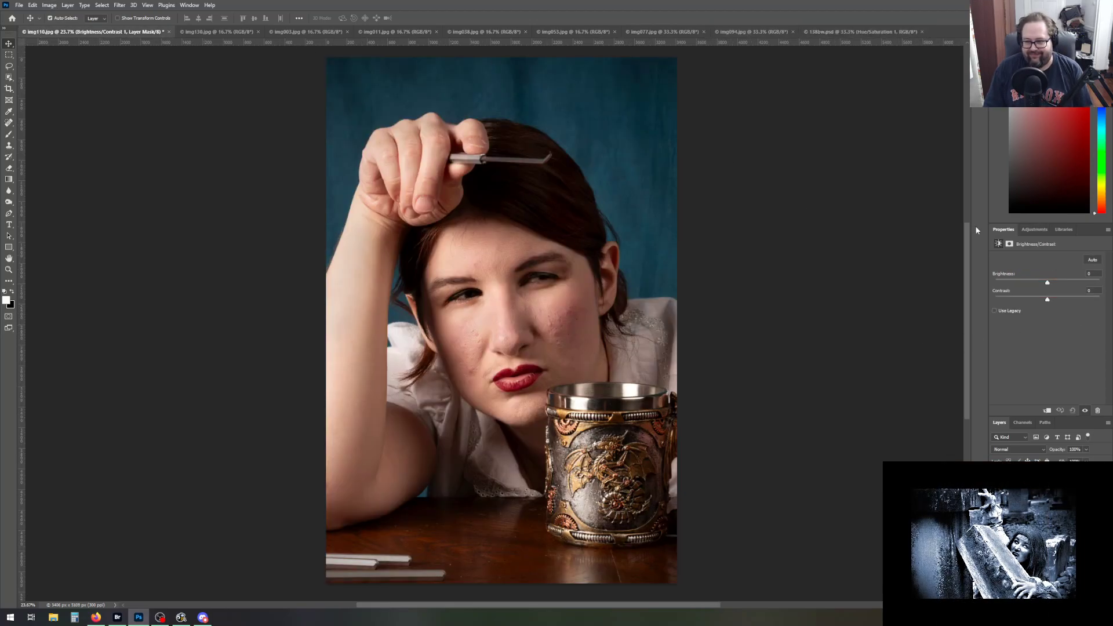
pyautogui.click(20, 5)
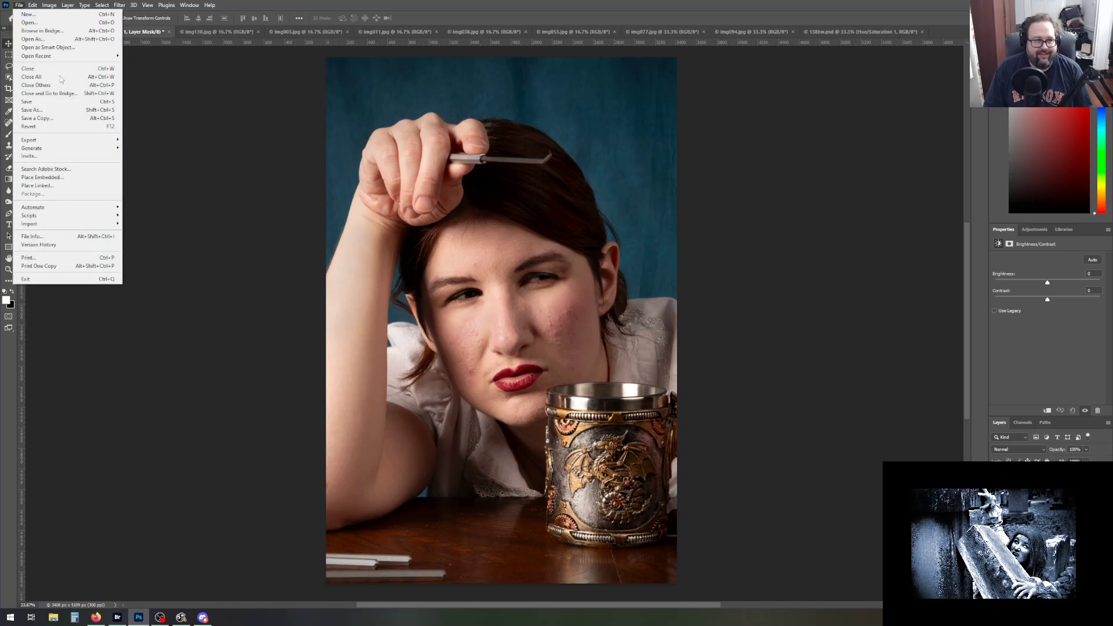
pyautogui.click(63, 106)
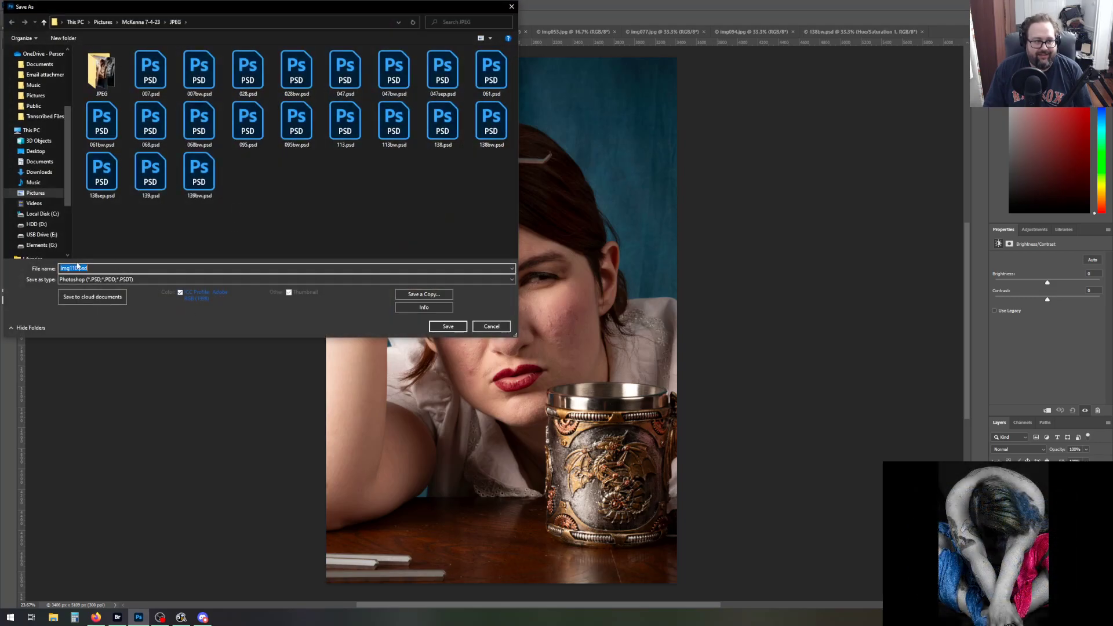
pyautogui.click(71, 267)
pyautogui.press('BackSpace')
pyautogui.press('BackSpace')
pyautogui.press('BackSpace')
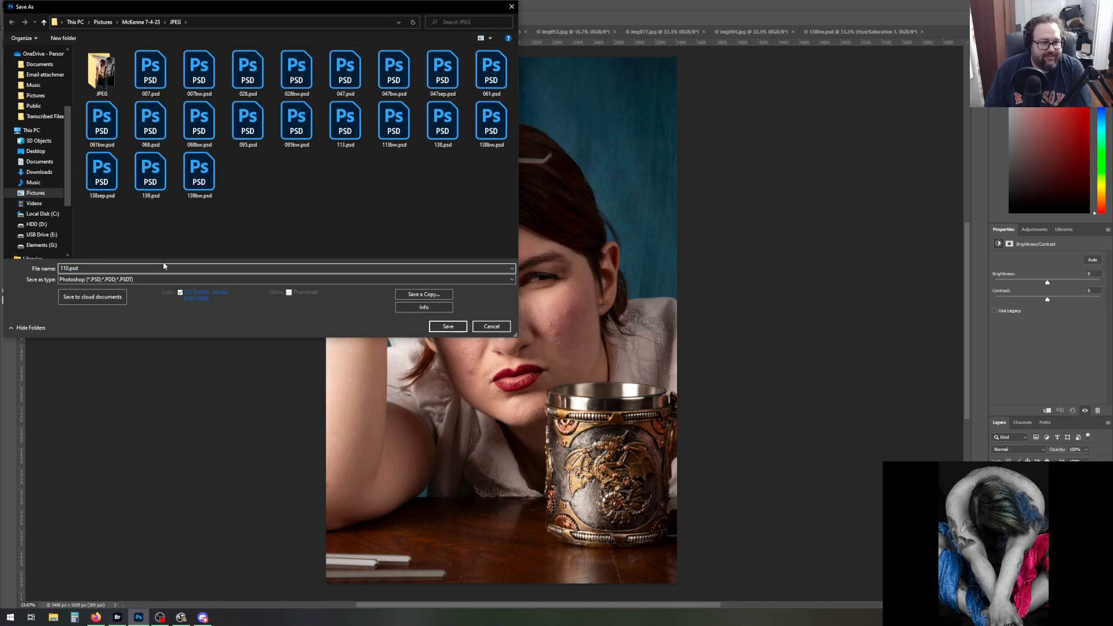
pyautogui.press('Return')
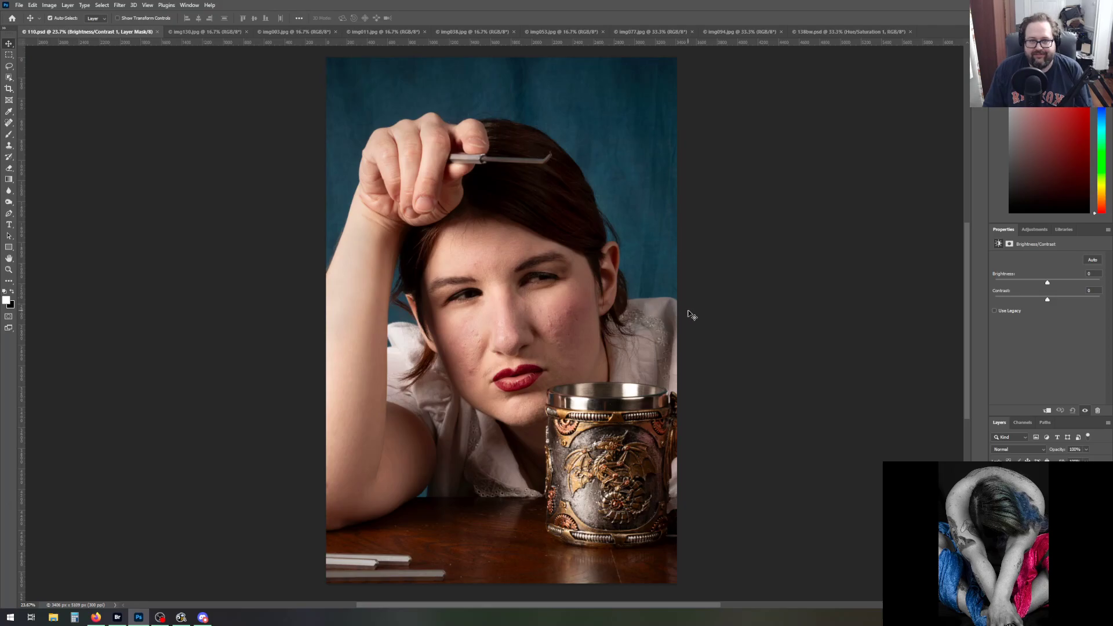
# Add a Black & White adjustment layer to the mug portrait and try the High Contrast Red Filter and Red Filter presets
pyautogui.click(1036, 230)
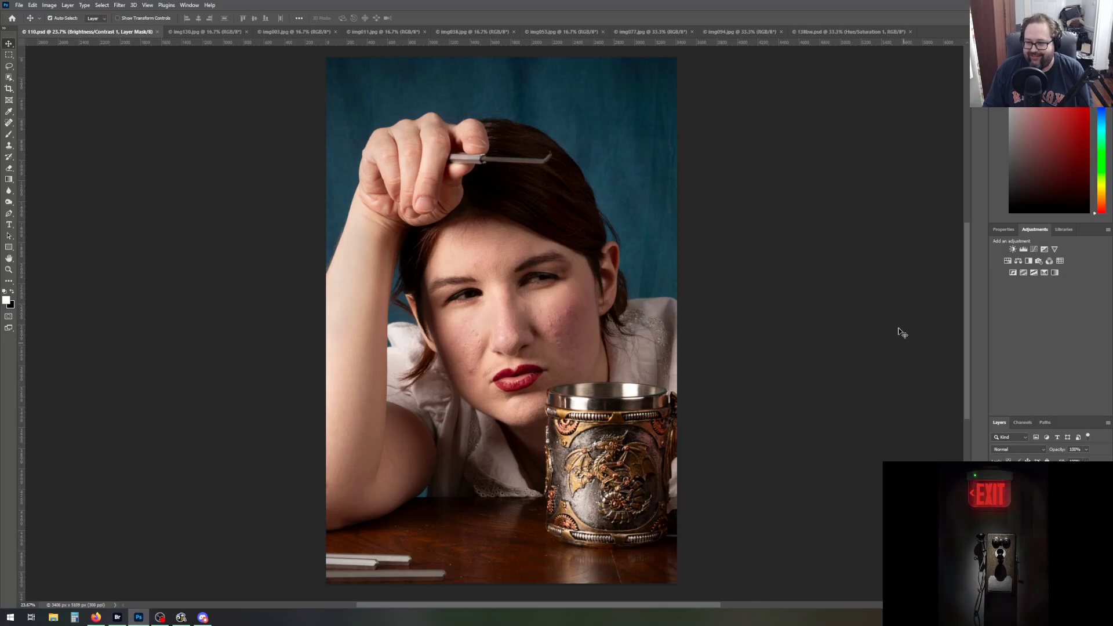
pyautogui.click(1029, 261)
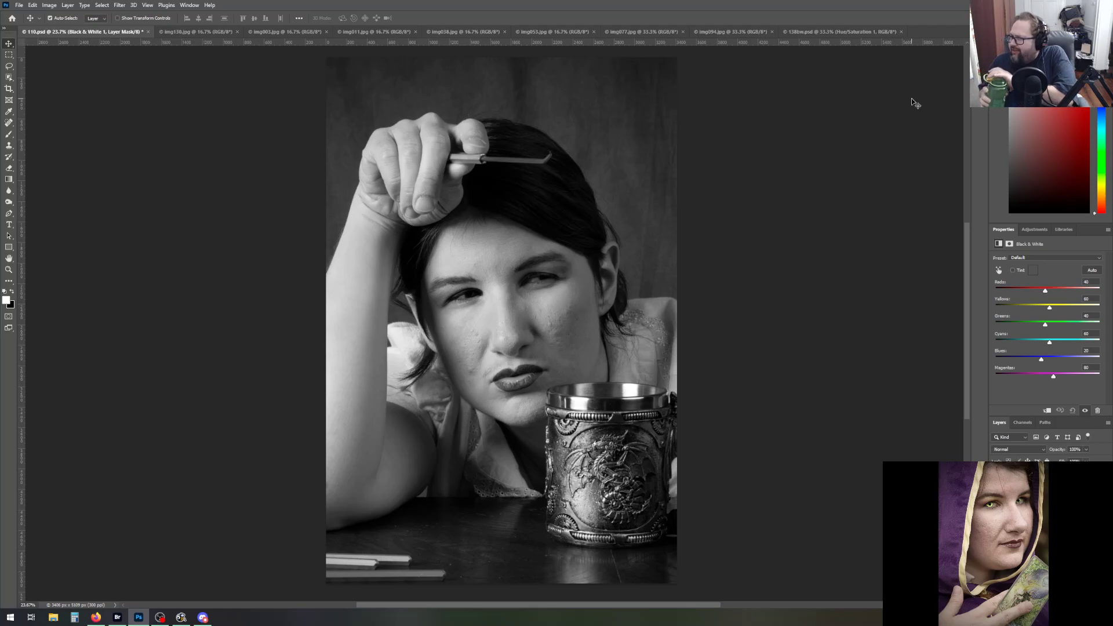
pyautogui.click(1044, 261)
pyautogui.click(1049, 309)
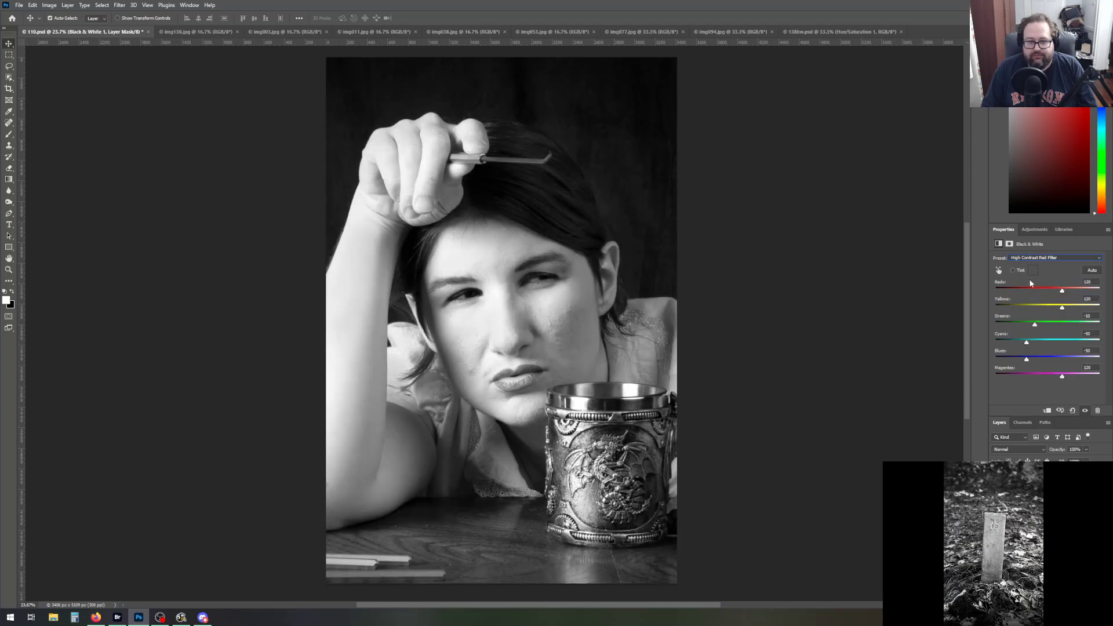
pyautogui.click(1051, 261)
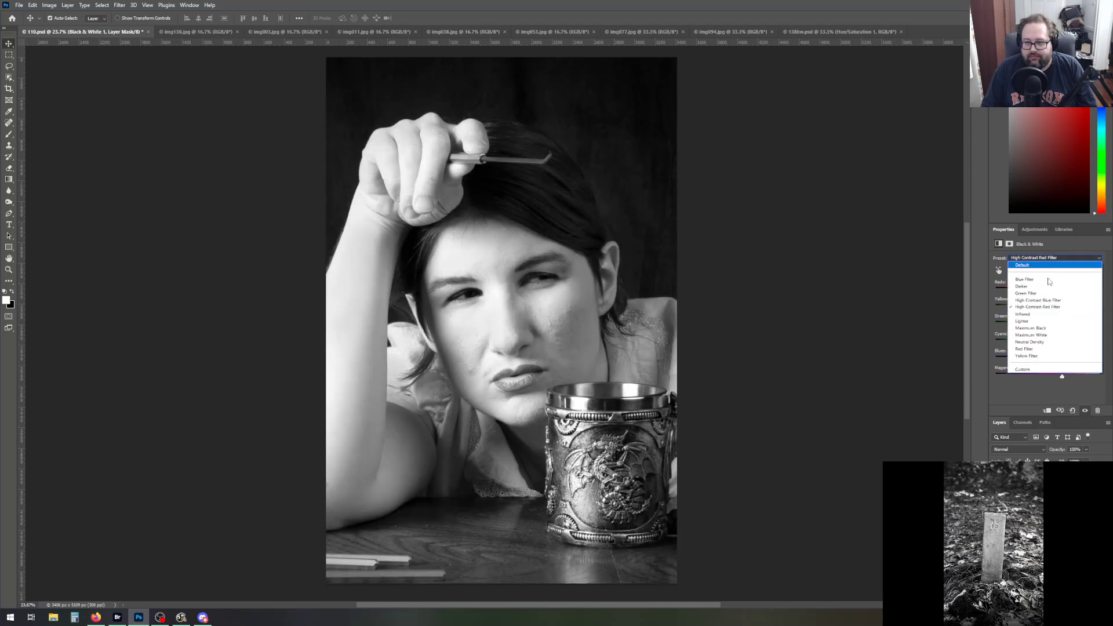
pyautogui.click(1030, 349)
# Compare the Green Filter and Yellow Filter presets on the Black & White adjustment, and settle on Green Filter
pyautogui.click(1045, 257)
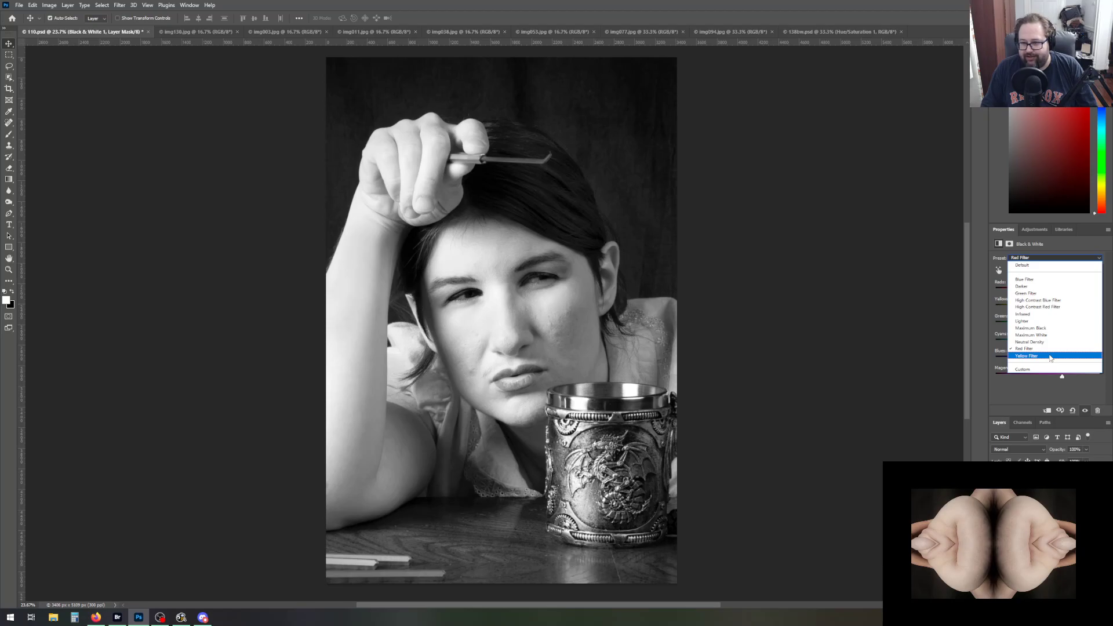
pyautogui.click(1040, 293)
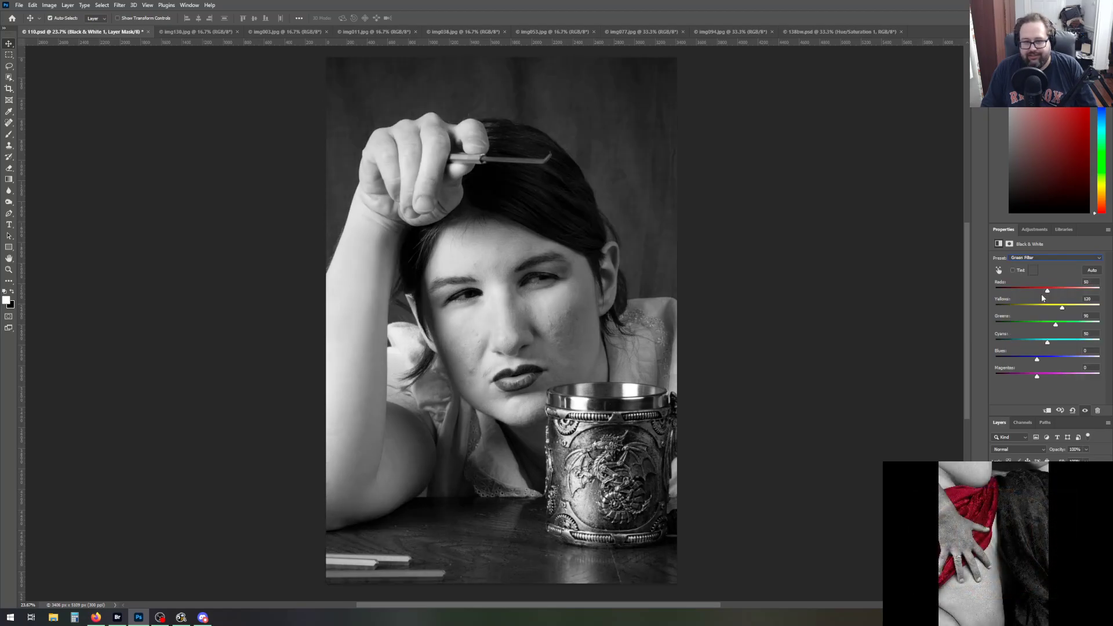
pyautogui.click(1051, 256)
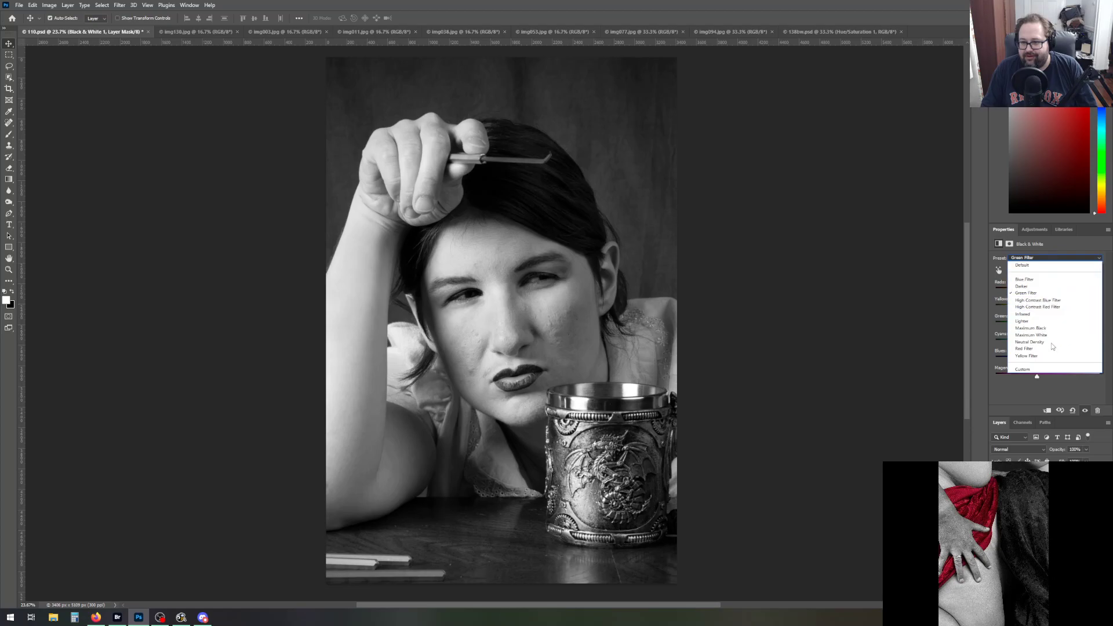
pyautogui.click(1047, 356)
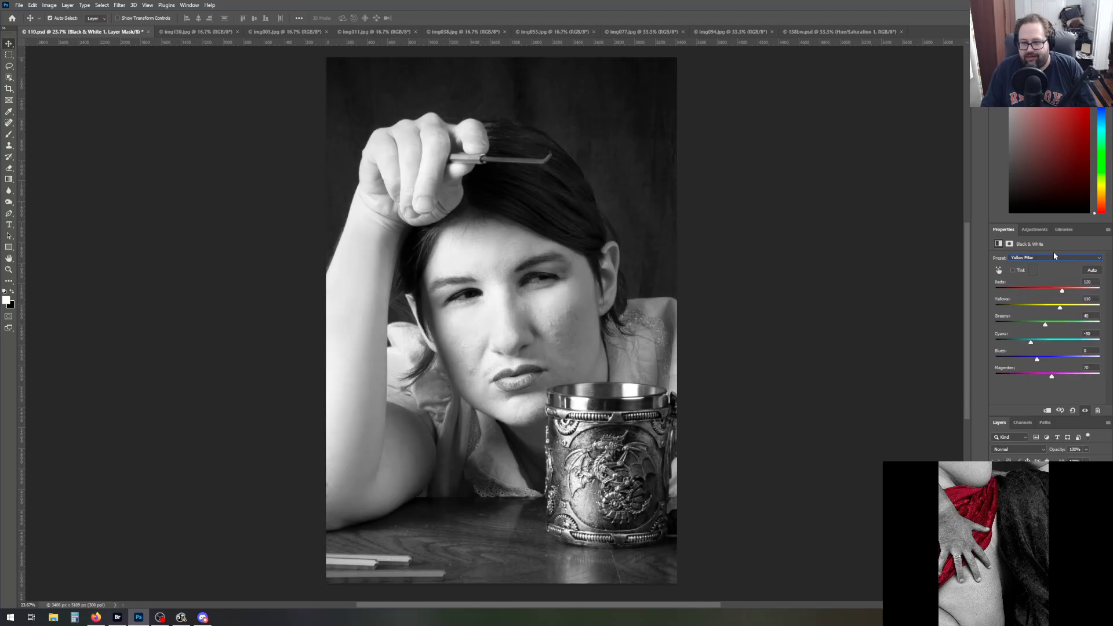
pyautogui.click(1054, 261)
pyautogui.click(1037, 275)
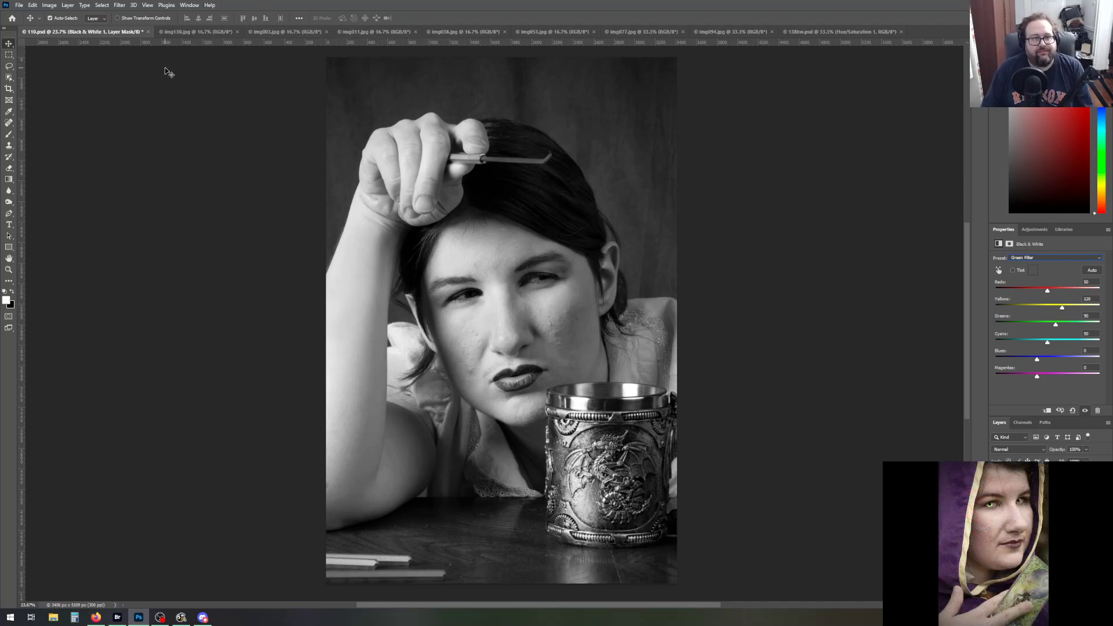
# Save the black-and-white mug portrait as 110bw.psd with the default Photoshop format options
pyautogui.click(19, 6)
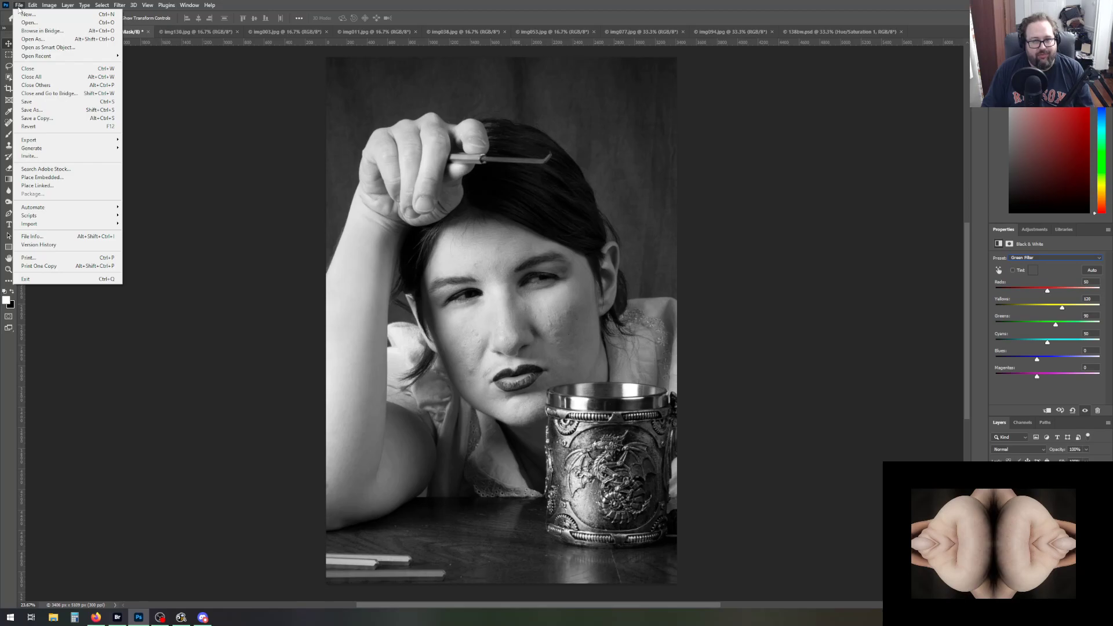
pyautogui.click(52, 110)
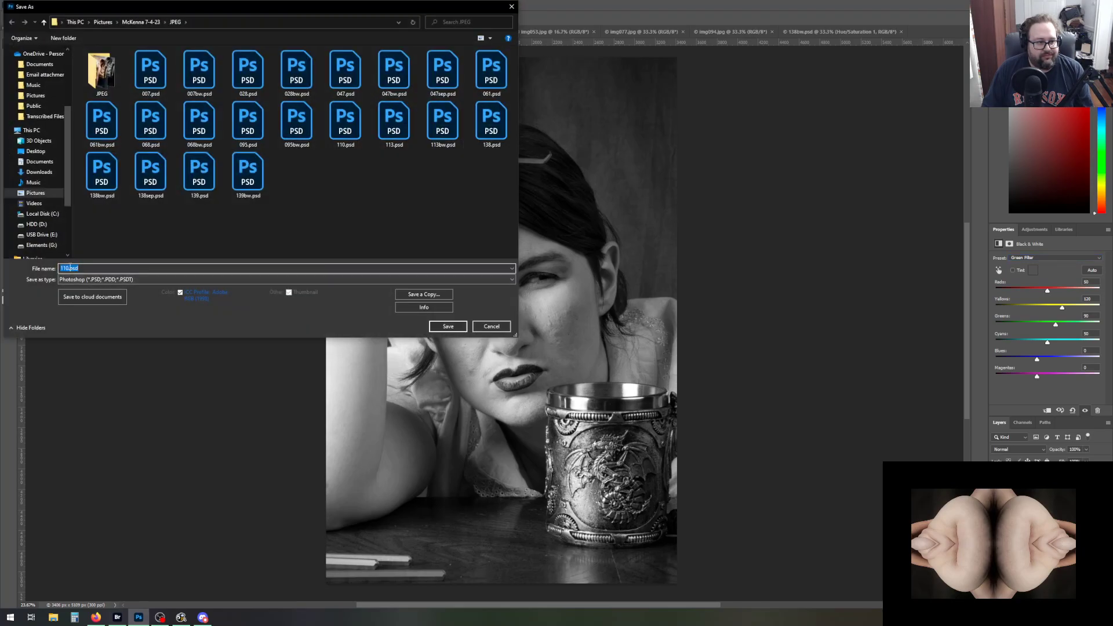
pyautogui.click(70, 268)
pyautogui.write('bw')
pyautogui.press('Return')
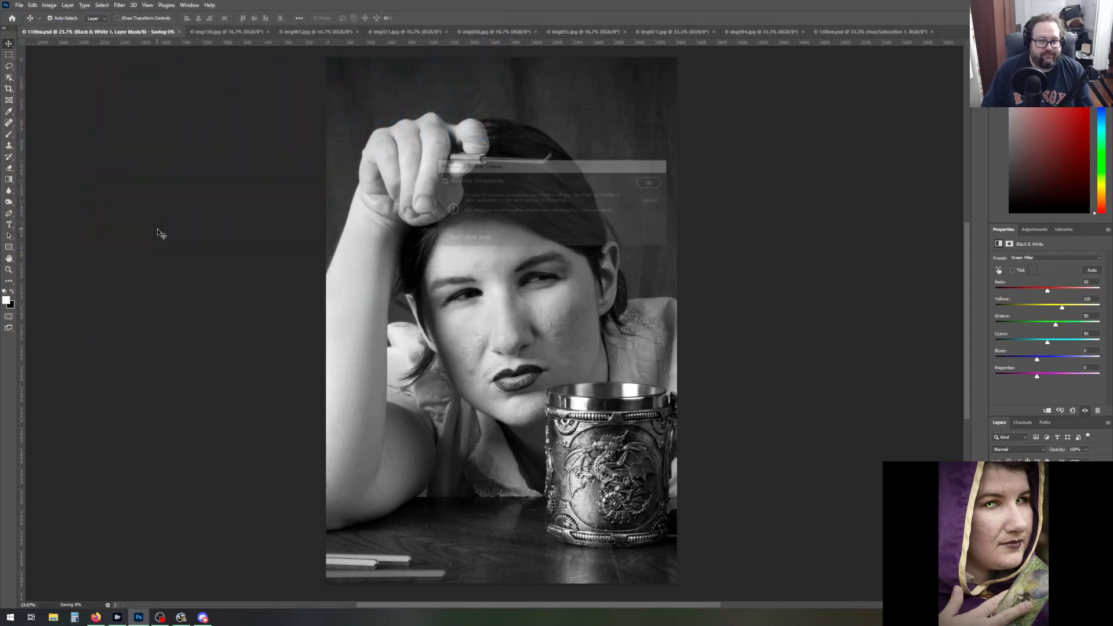
pyautogui.press('Return')
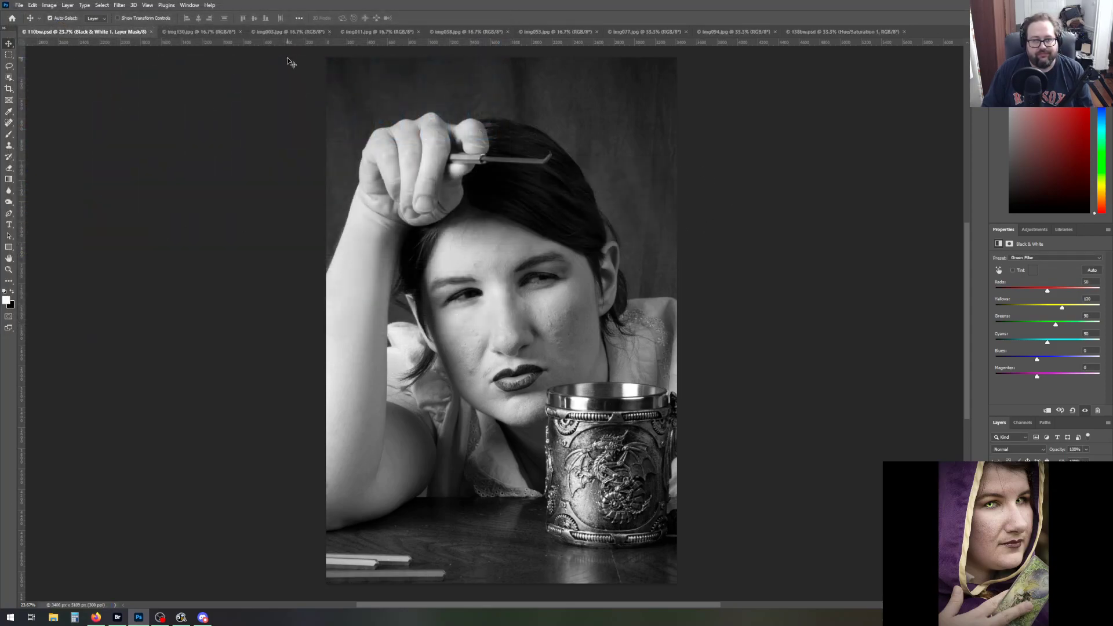
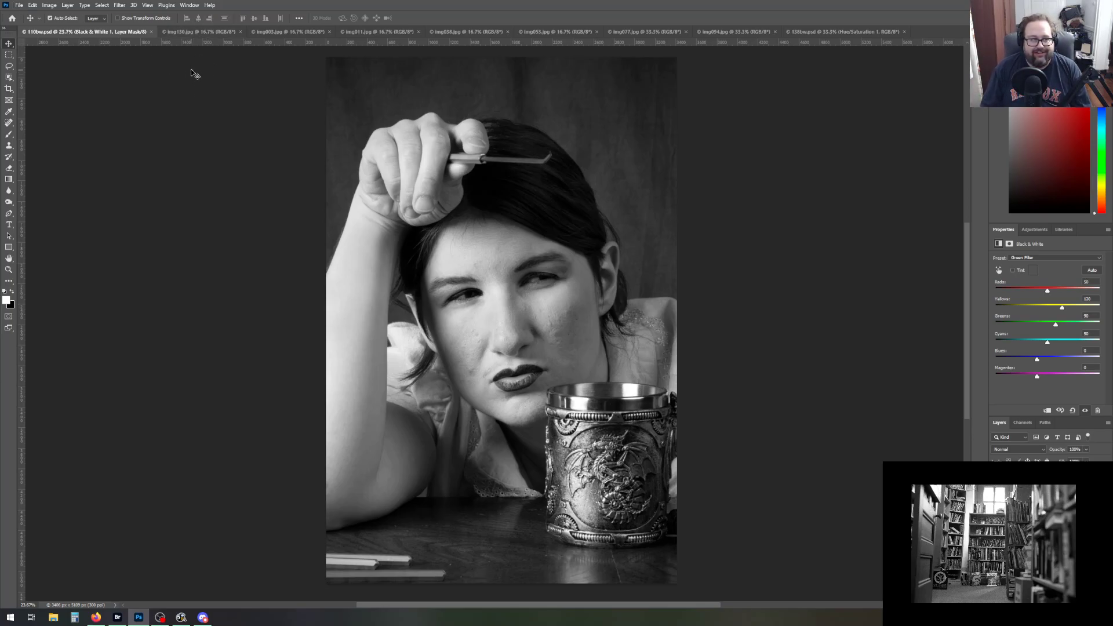
# Switch to the photo of the woman drinking from the mug with a book, show the rulers, and fit the image to the screen
pyautogui.click(191, 33)
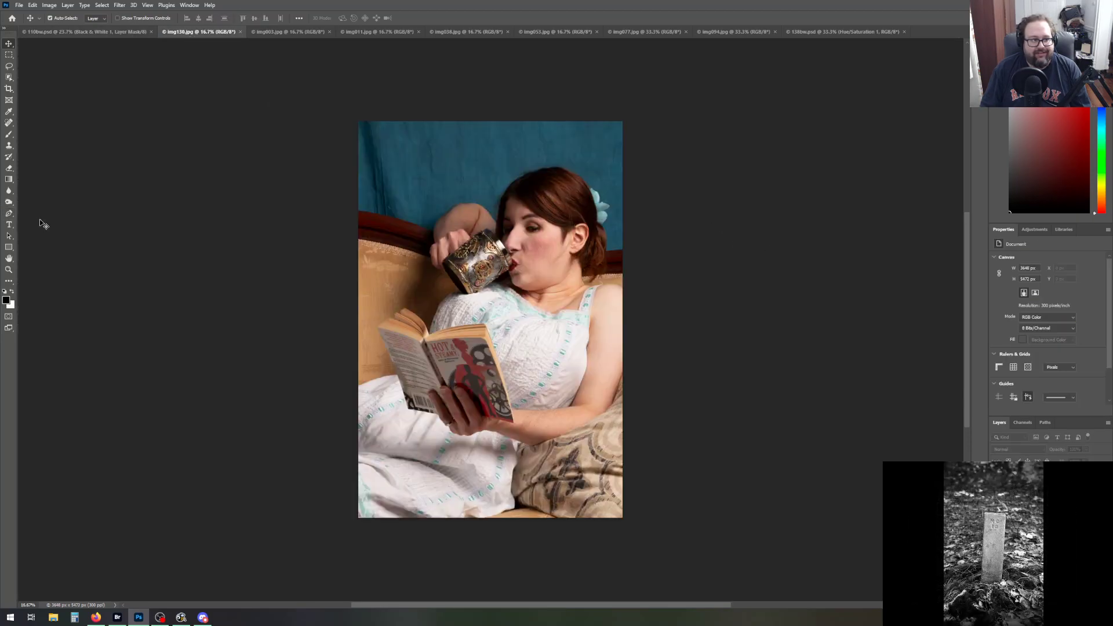
pyautogui.click(9, 269)
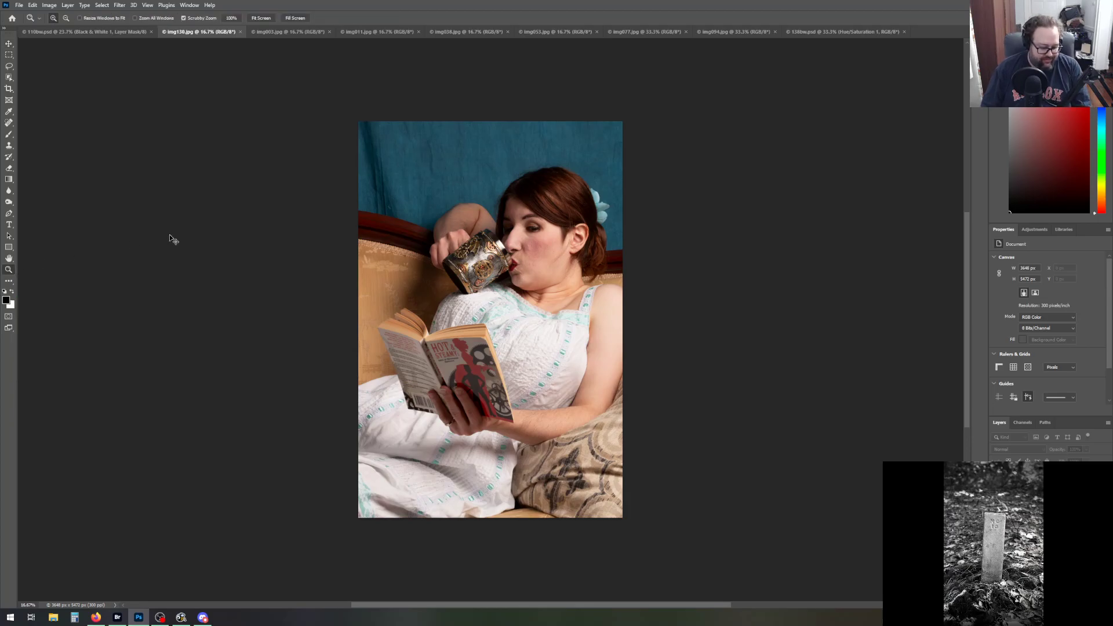
pyautogui.hotkey('ctrl', 'r')
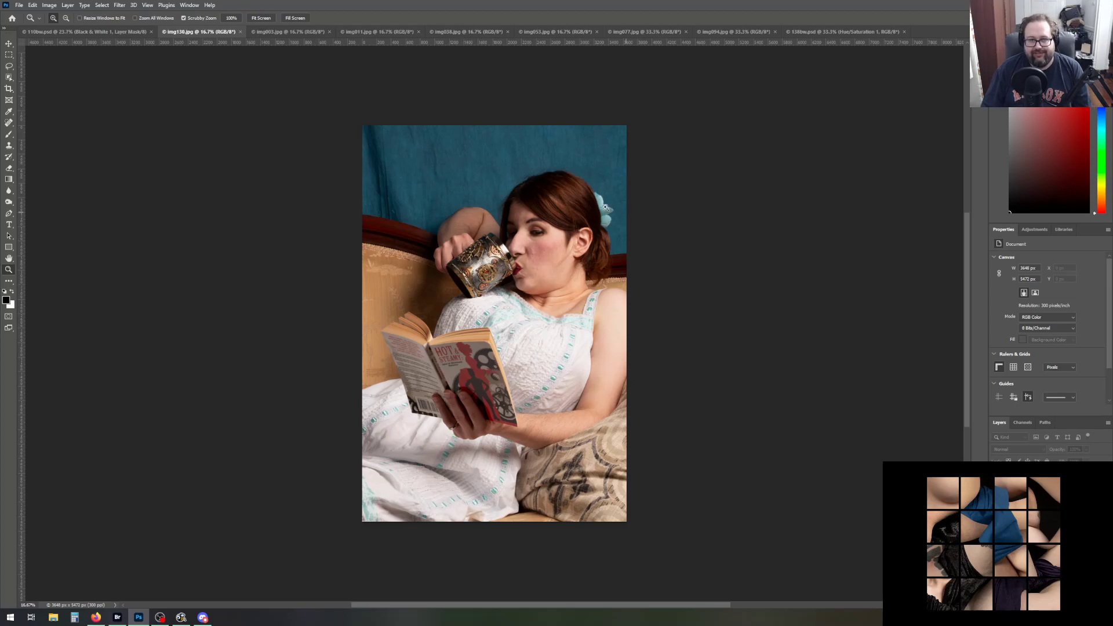
pyautogui.click(269, 19)
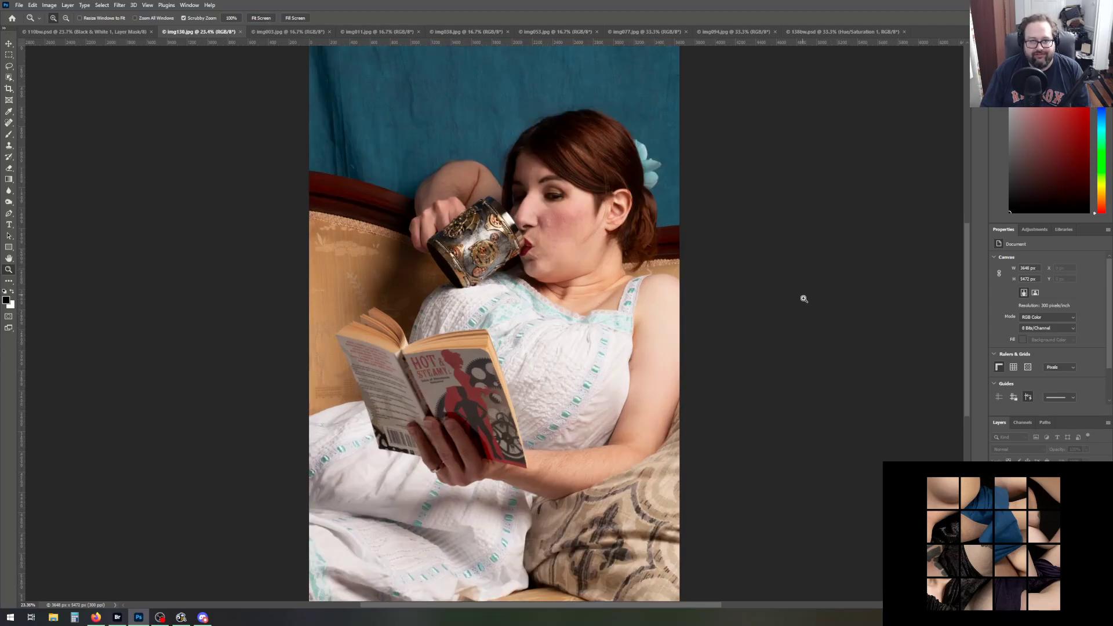
pyautogui.scroll(1, 794, 313)
pyautogui.scroll(-1, 782, 328)
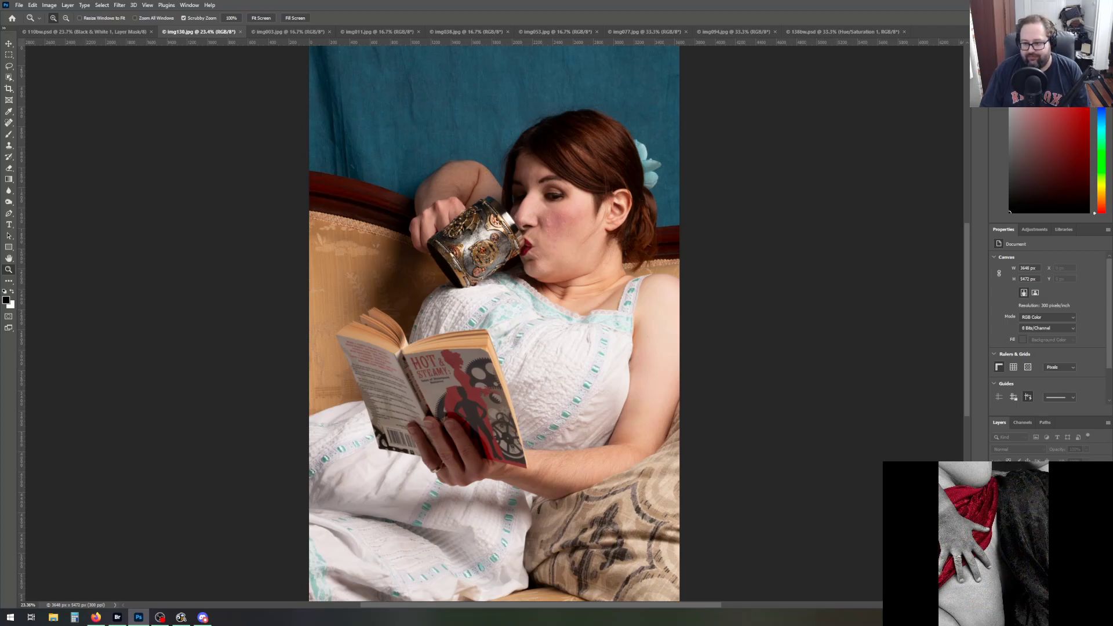
# Duplicate the background layer and add a Curves adjustment layer with the white point's input lowered to 248
pyautogui.hotkey('ctrl', 'j')
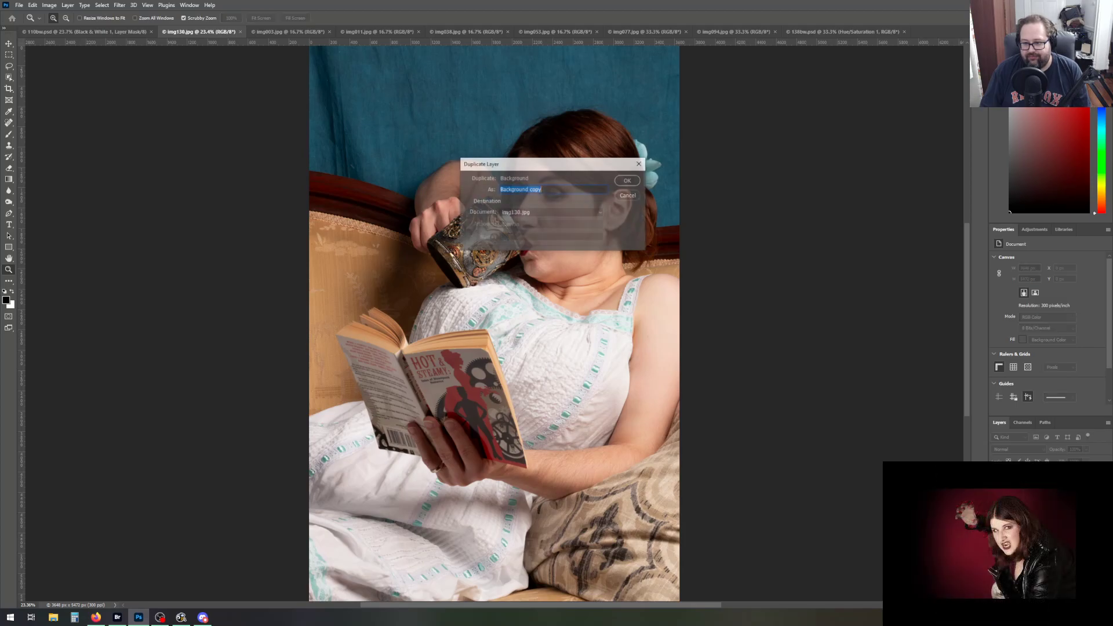
pyautogui.click(628, 182)
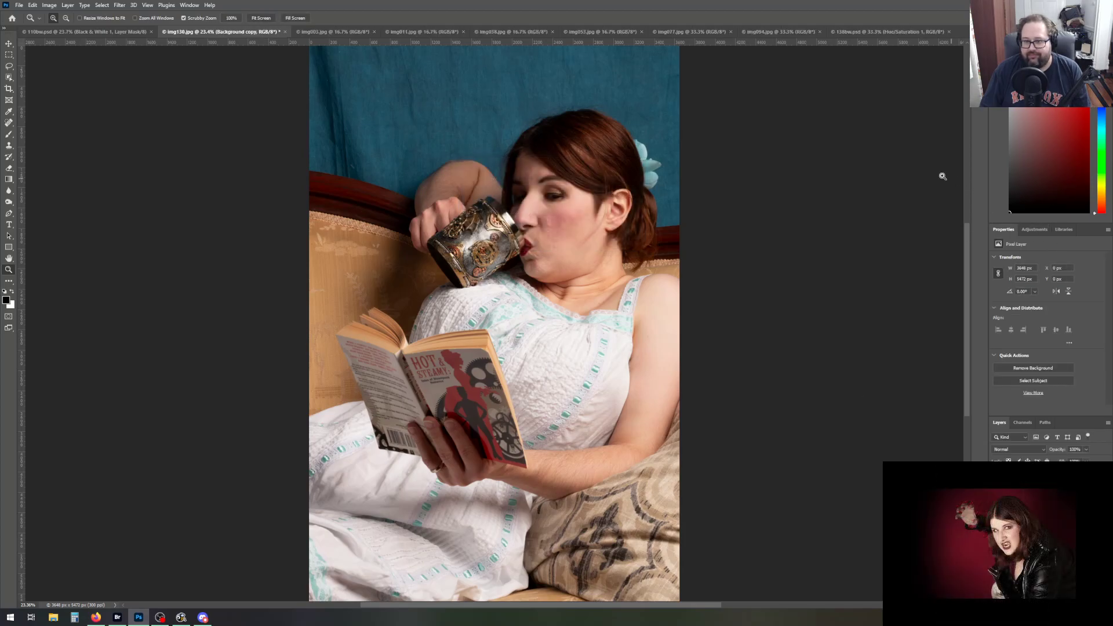
pyautogui.click(1037, 230)
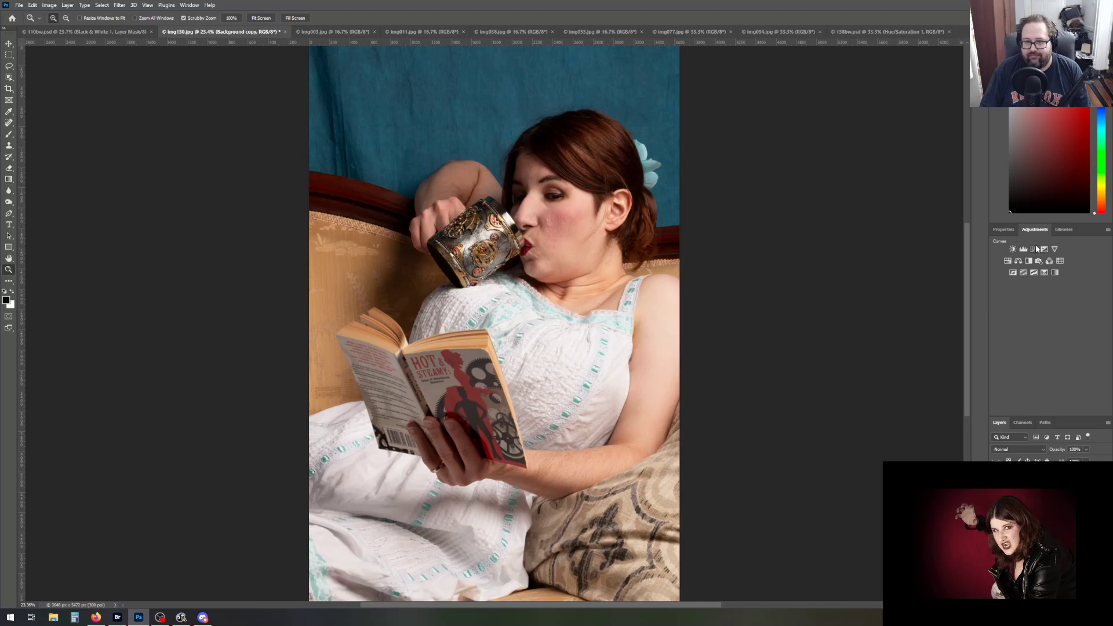
pyautogui.click(1033, 249)
pyautogui.moveTo(1098, 369); pyautogui.dragTo(1096, 370)
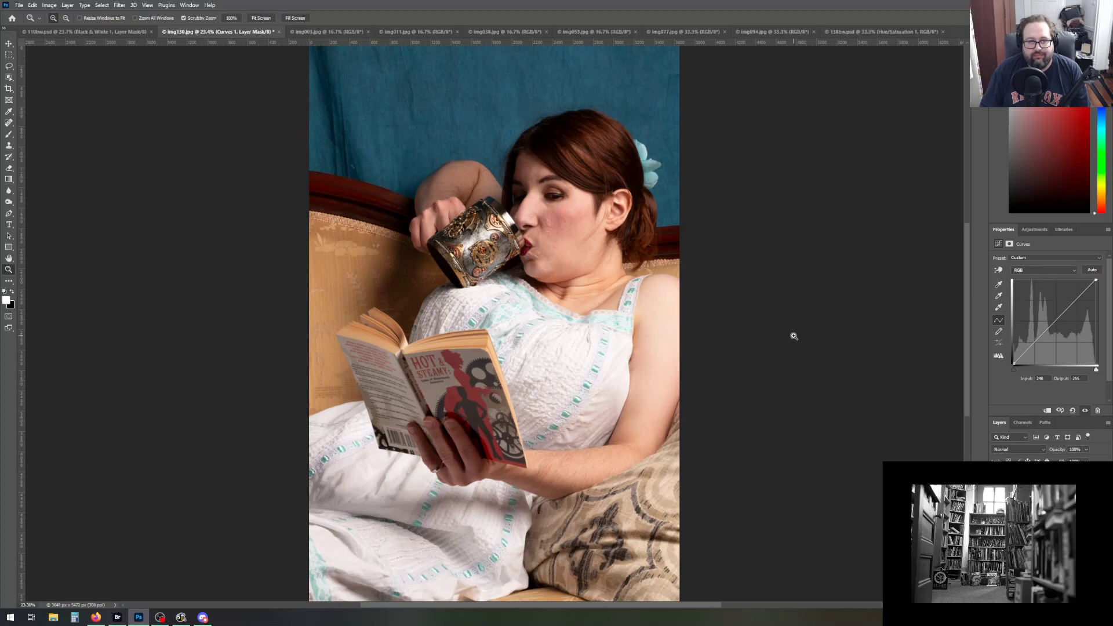
pyautogui.scroll(-3, 793, 336)
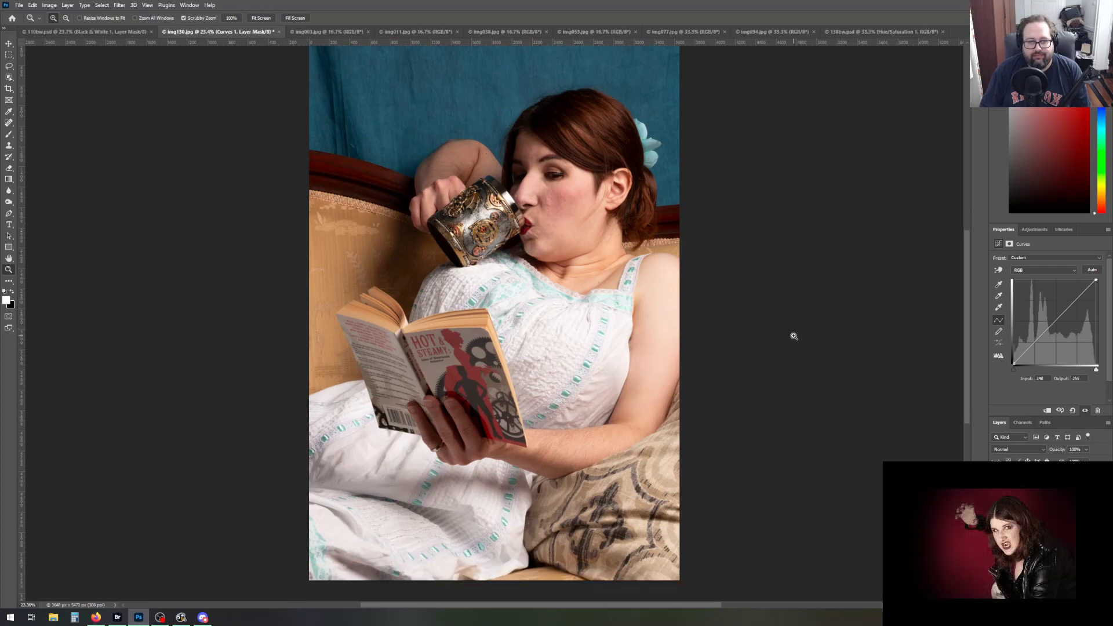
pyautogui.scroll(2, 793, 336)
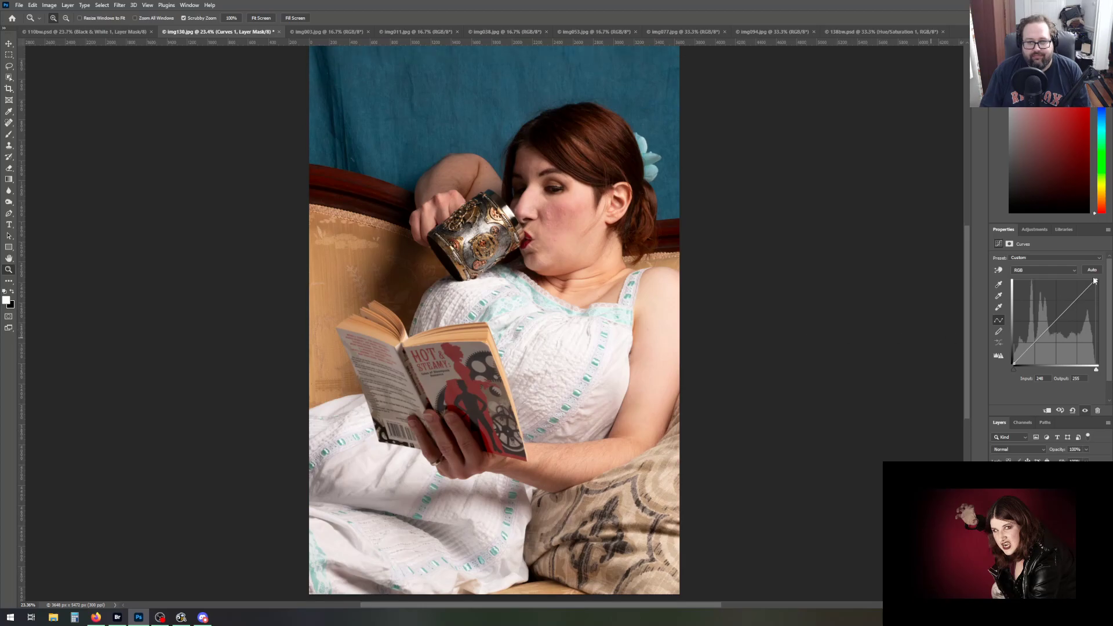
# Add a Hue/Saturation adjustment layer with master saturation at -10, and compare the photo with and without it
pyautogui.click(1034, 229)
pyautogui.click(1007, 261)
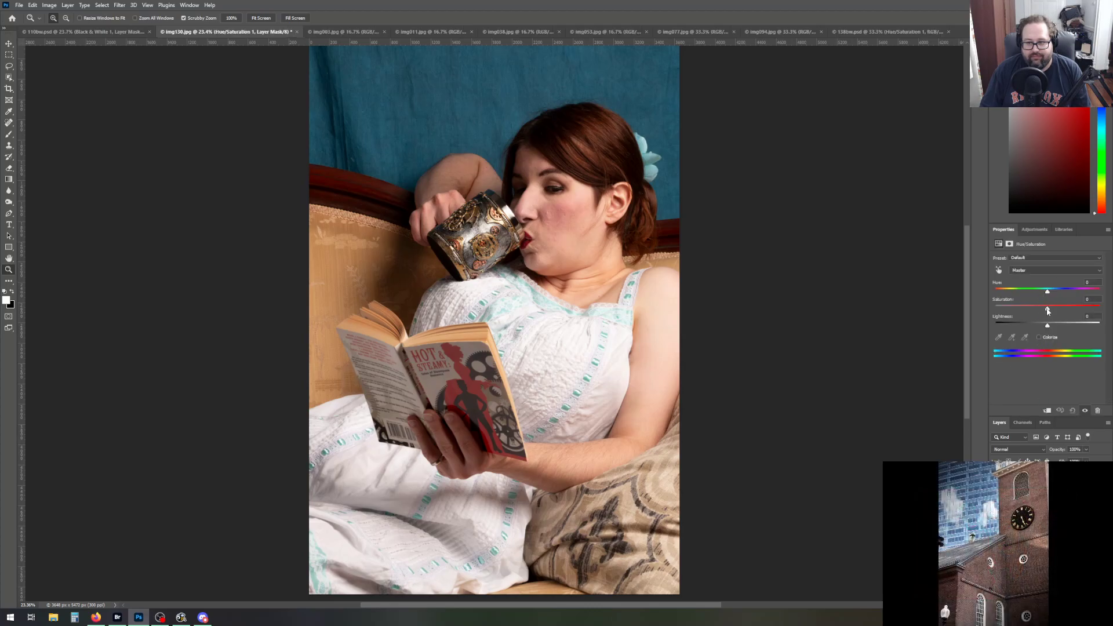
pyautogui.moveTo(1047, 310); pyautogui.dragTo(1041, 311)
pyautogui.click(1090, 299)
pyautogui.write('-010')
pyautogui.press('Return')
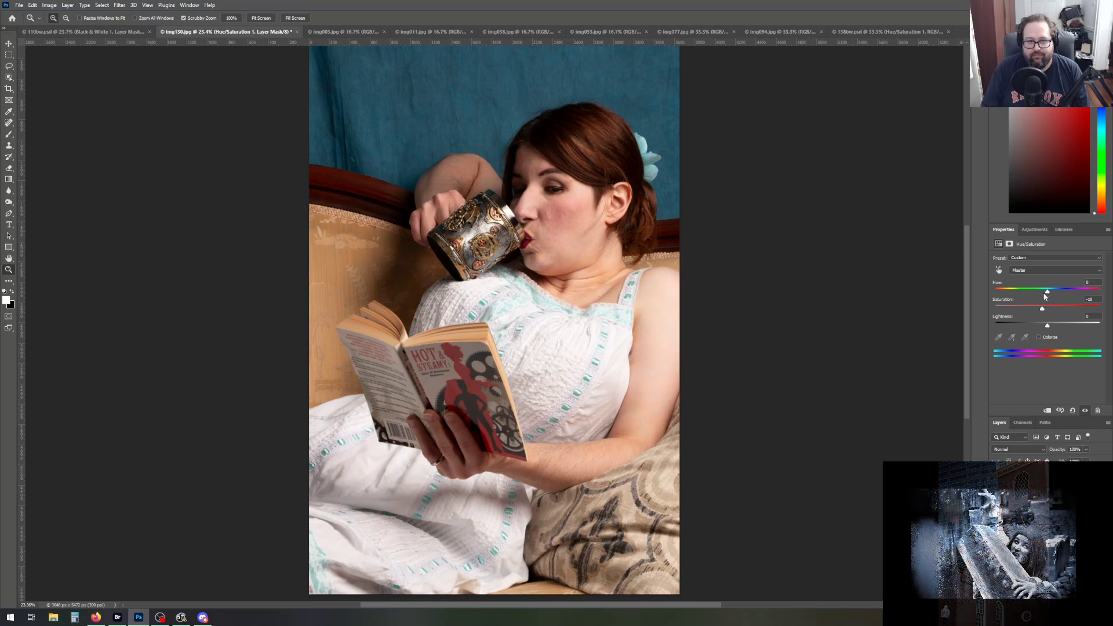
pyautogui.click(1085, 410)
pyautogui.click(1085, 411)
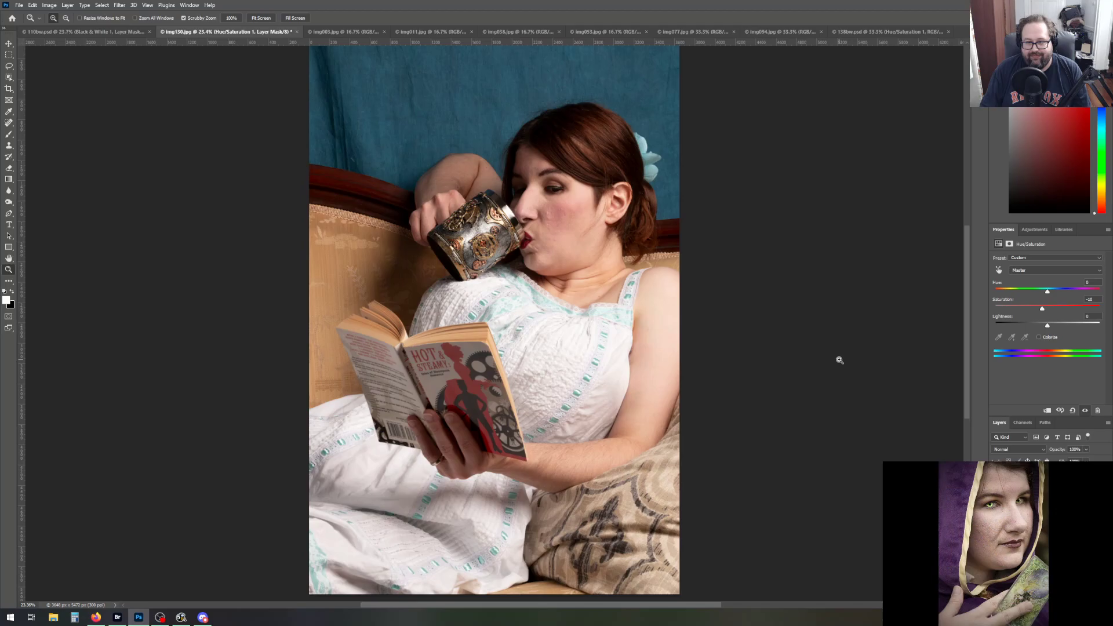
pyautogui.scroll(3, 839, 359)
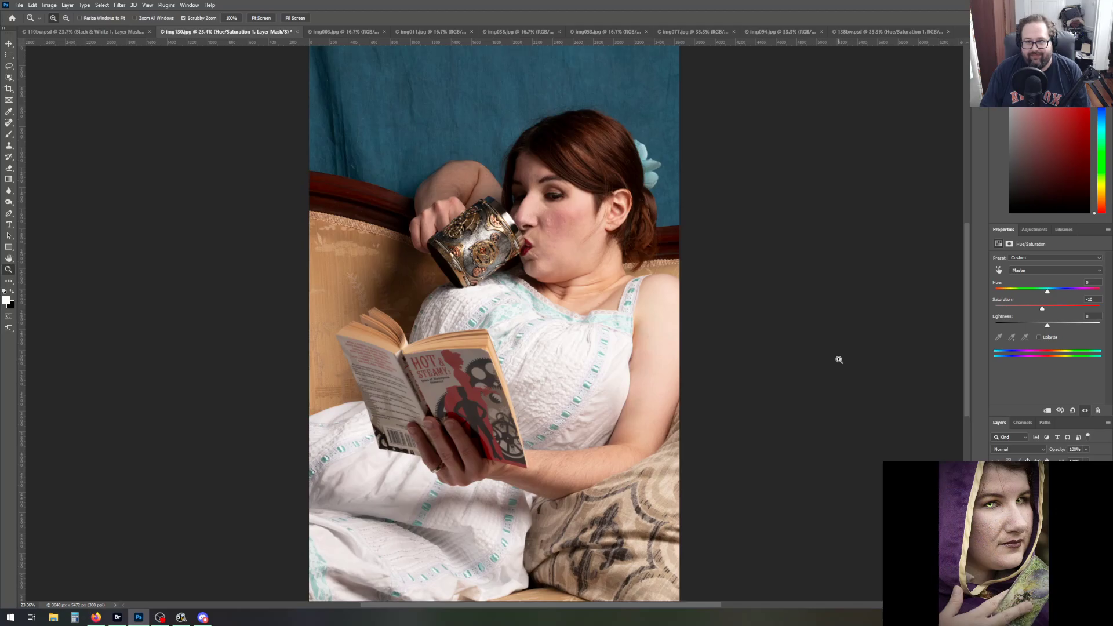
pyautogui.scroll(-2, 838, 359)
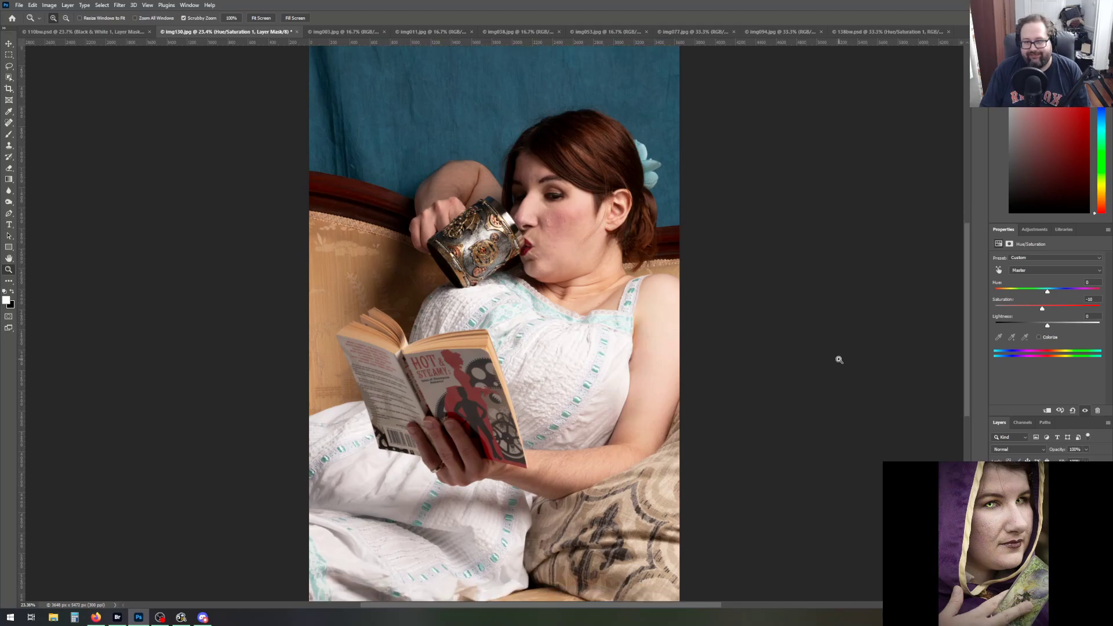
# Reduce the saturation of the Yellows range to -15 in the Hue/Saturation adjustment
pyautogui.click(1045, 272)
pyautogui.click(1043, 285)
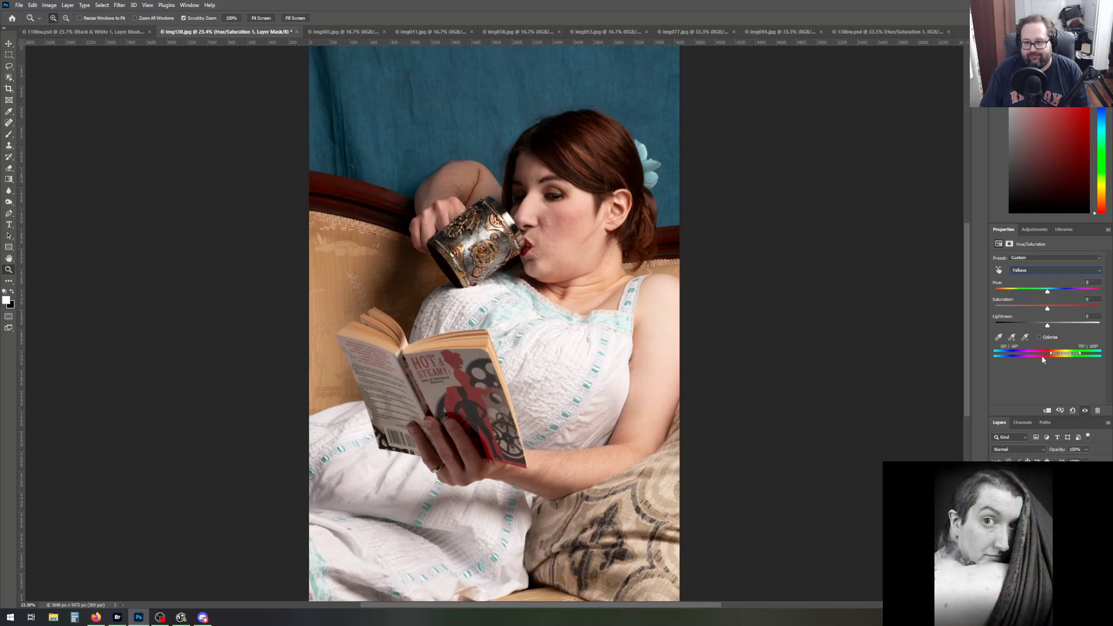
pyautogui.moveTo(1046, 307); pyautogui.dragTo(1040, 310)
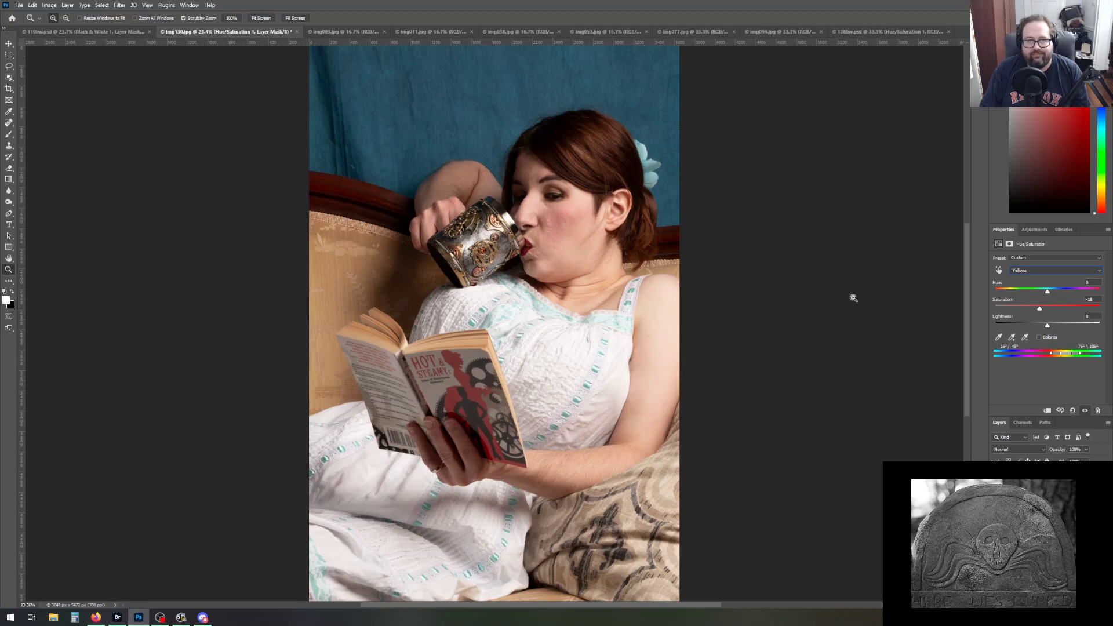
# Switch to the Gradient tool for darkening the photo's edges
pyautogui.click(1023, 231)
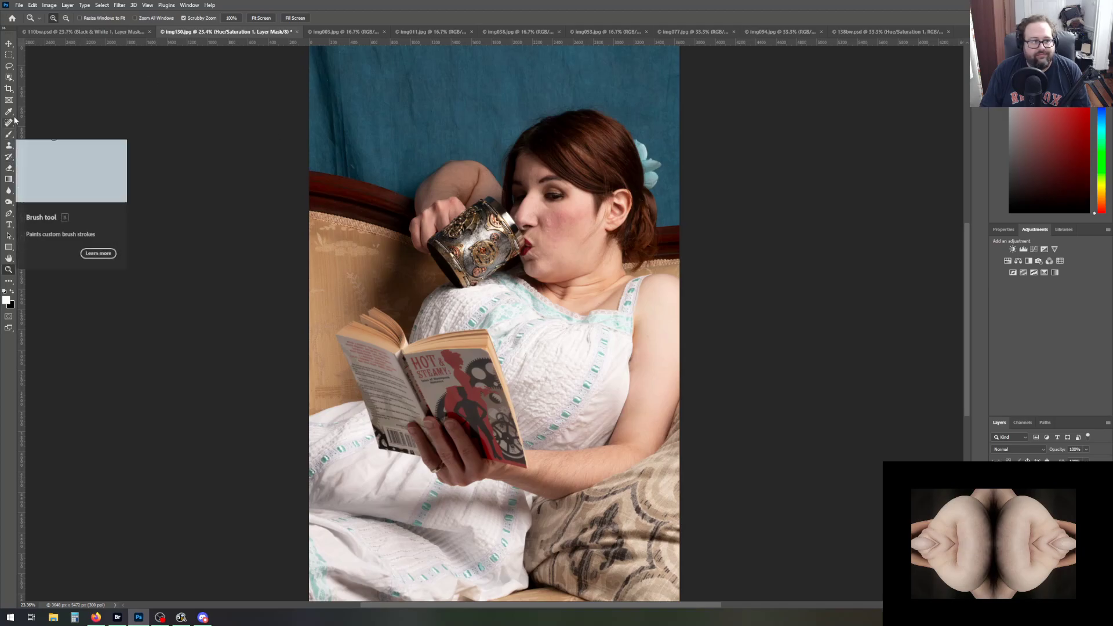
pyautogui.click(9, 179)
pyautogui.scroll(2, 149, 179)
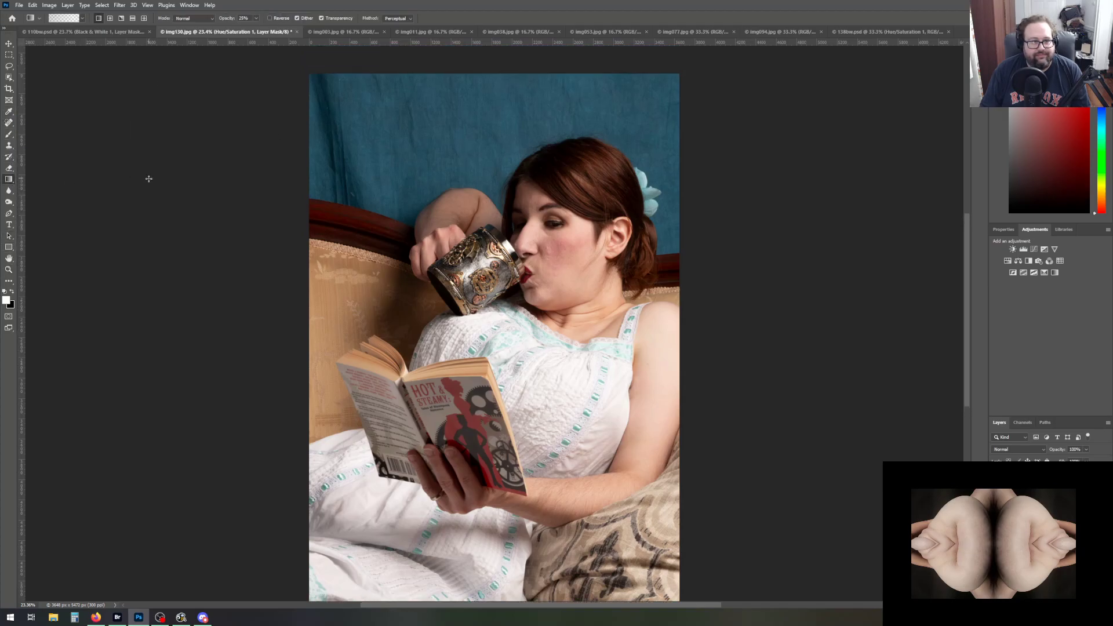
pyautogui.moveTo(298, 62); pyautogui.dragTo(484, 252)
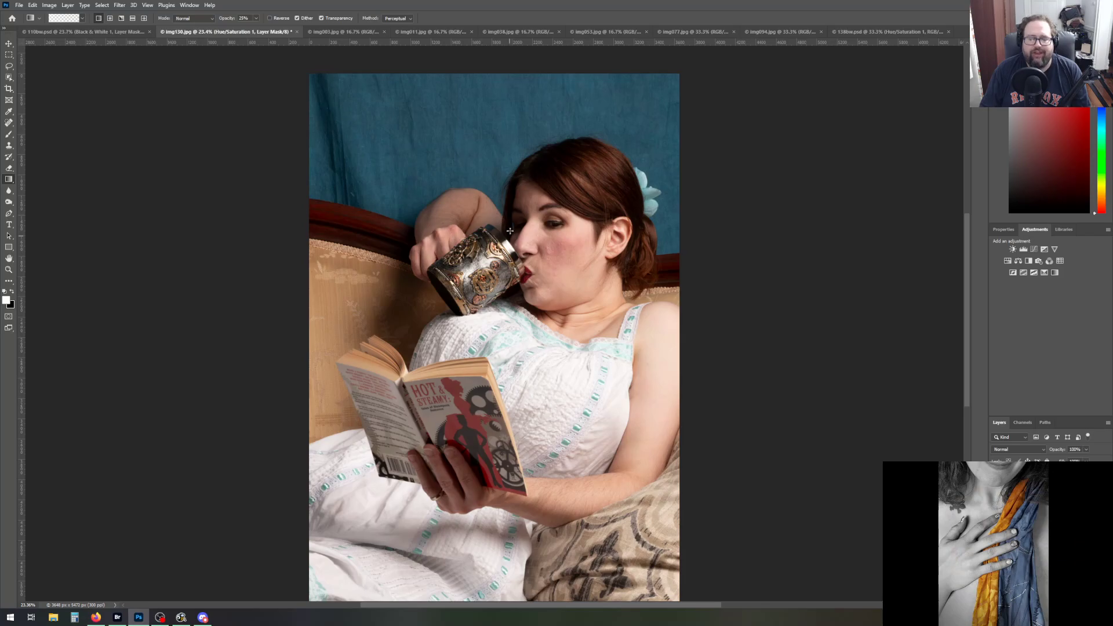
pyautogui.click(31, 6)
pyautogui.click(41, 14)
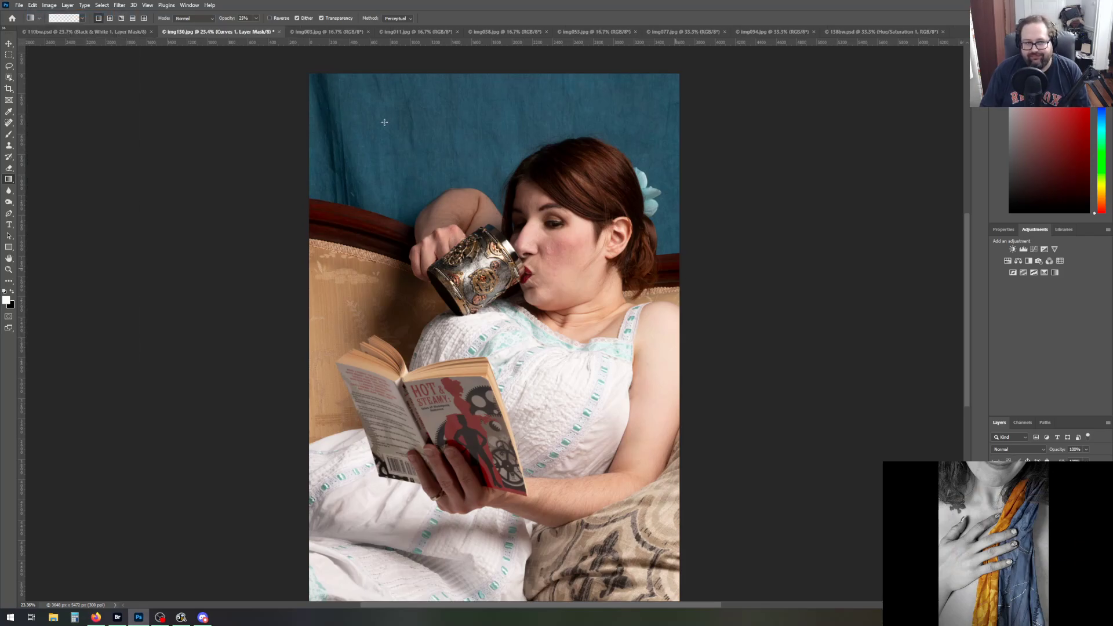
pyautogui.moveTo(300, 70); pyautogui.dragTo(484, 235)
pyautogui.click(32, 5)
pyautogui.click(44, 14)
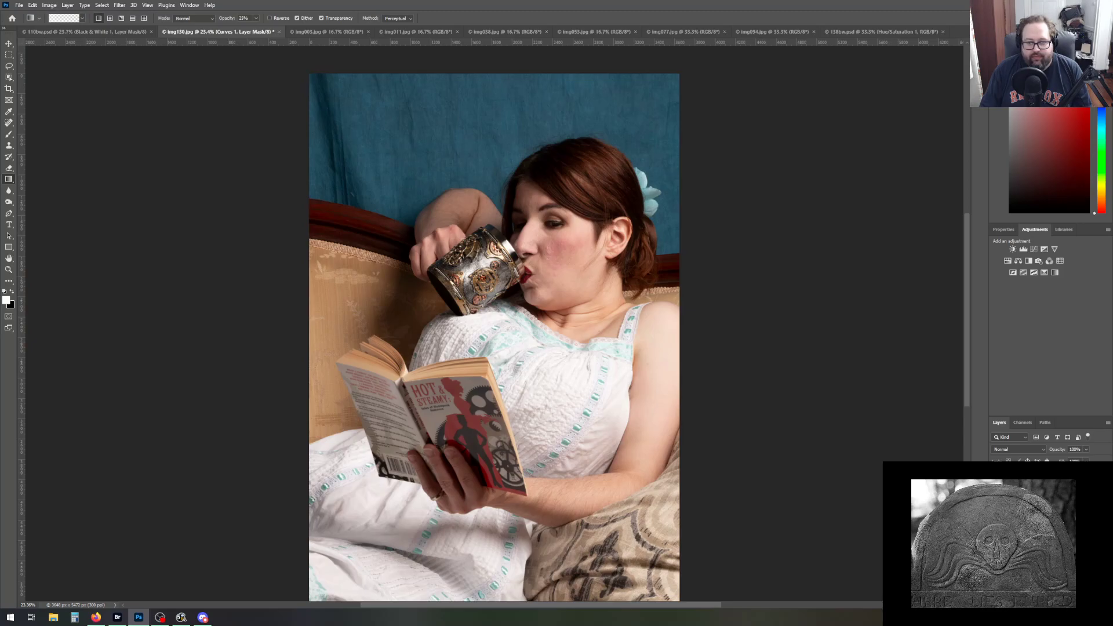
# On the duplicated photo layer, darken both upper corners, the top edge and the lower-right corner with black-to-transparent gradients drawn inward
pyautogui.click(1034, 491)
pyautogui.moveTo(302, 68); pyautogui.dragTo(466, 224)
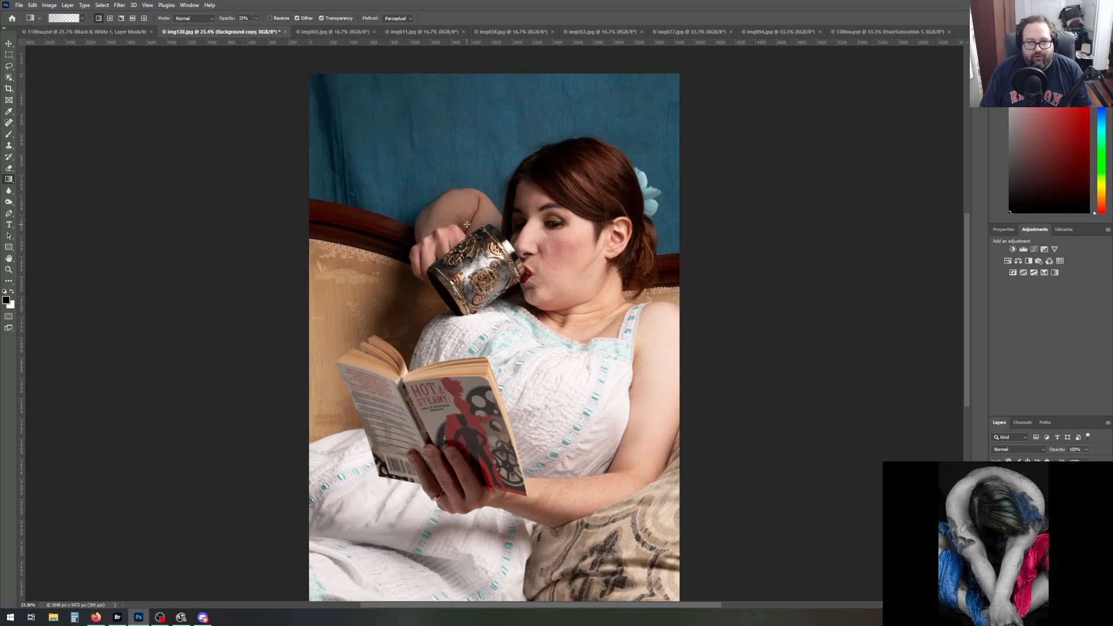
pyautogui.moveTo(680, 69); pyautogui.dragTo(577, 207)
pyautogui.moveTo(488, 58); pyautogui.dragTo(490, 182)
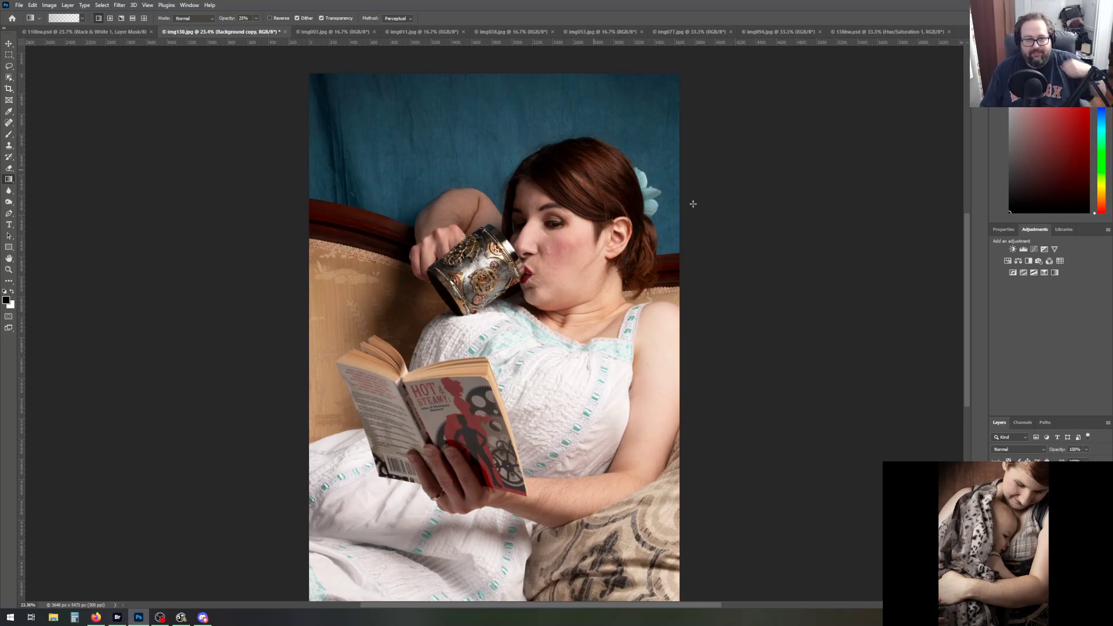
pyautogui.scroll(-3, 720, 297)
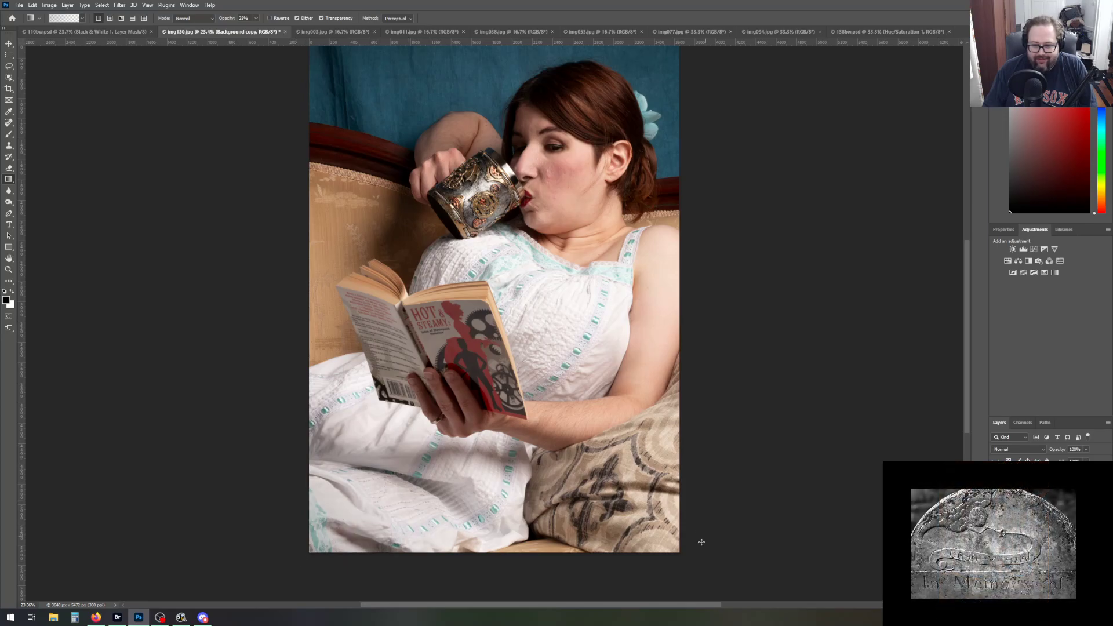
pyautogui.moveTo(689, 568); pyautogui.dragTo(571, 427)
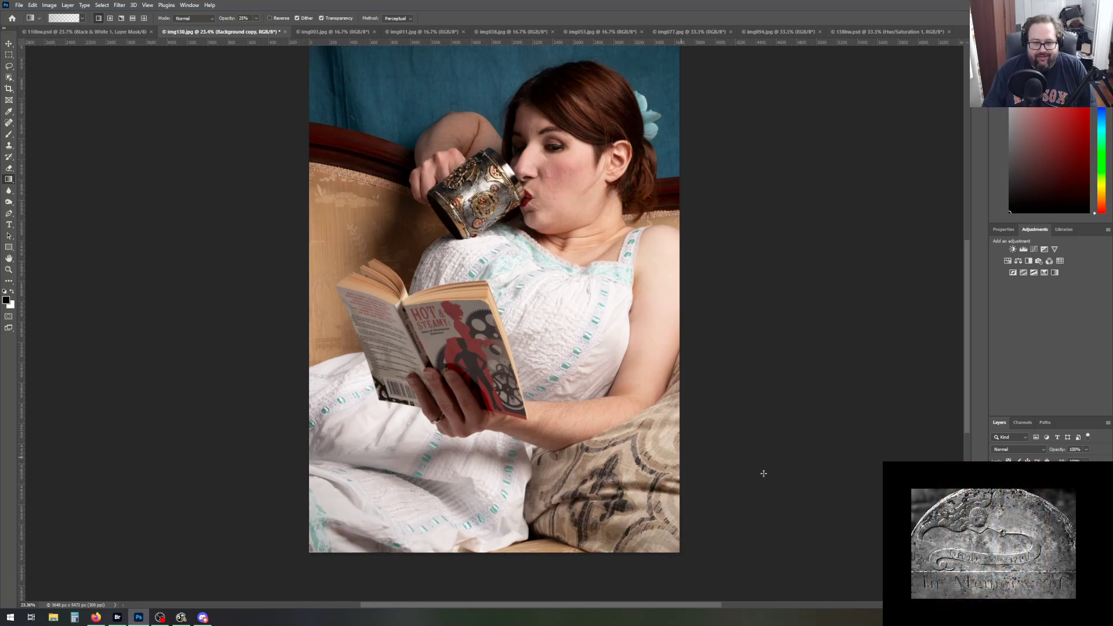
pyautogui.scroll(3, 765, 472)
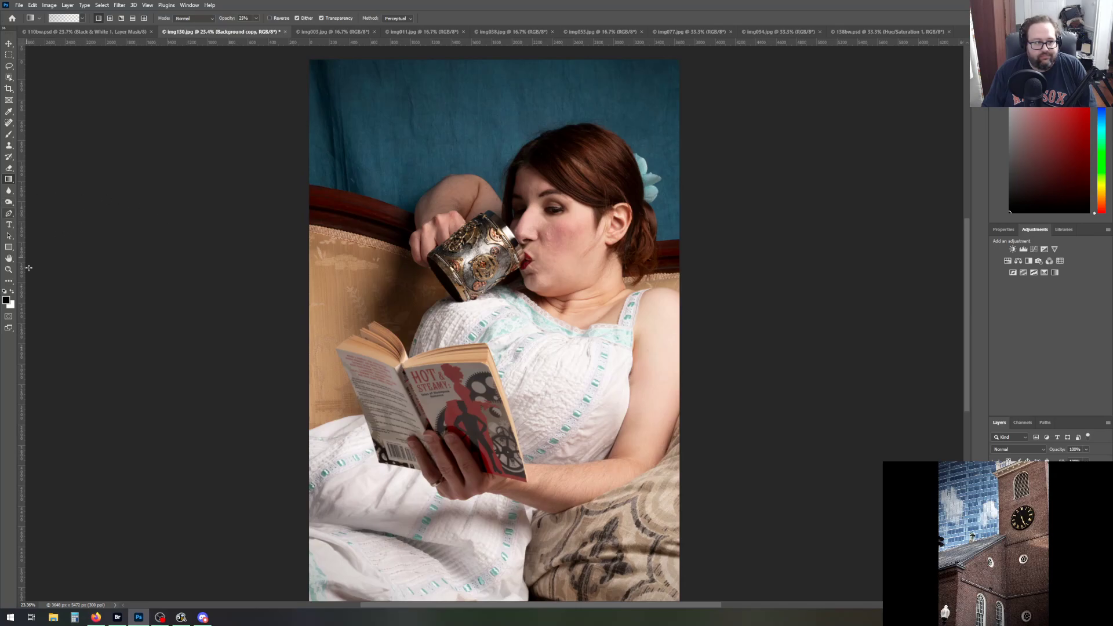
# Burn the bright highlights on the woman's shoulder and upper arm beside the dress strap, using the Highlights range
pyautogui.click(7, 270)
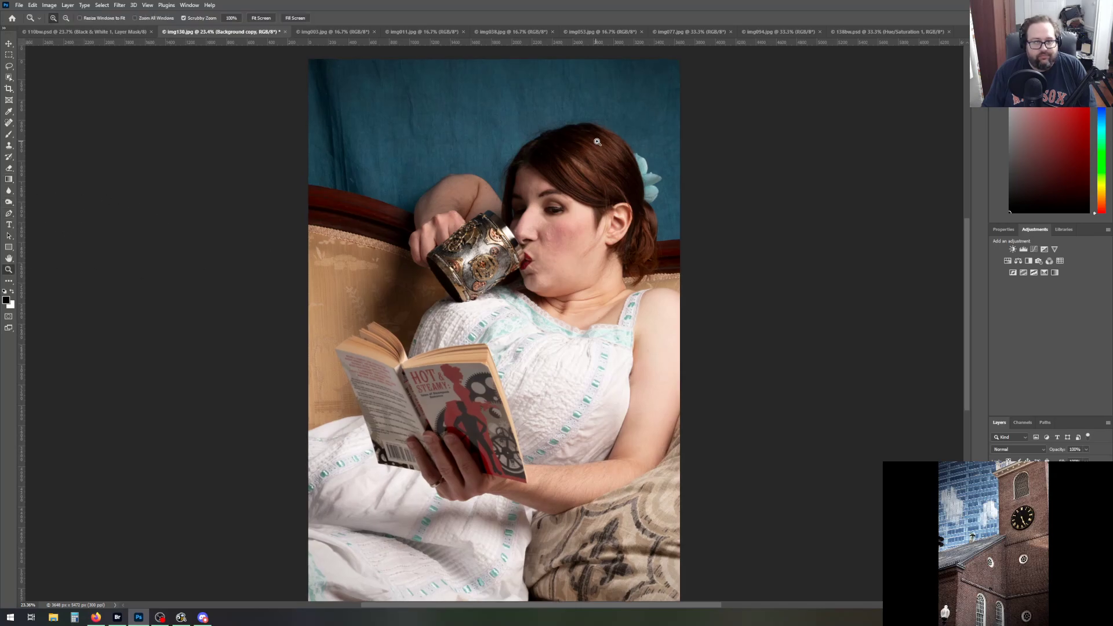
pyautogui.click(597, 142)
pyautogui.click(597, 141)
pyautogui.scroll(1, 598, 207)
pyautogui.click(557, 190)
pyautogui.click(605, 219)
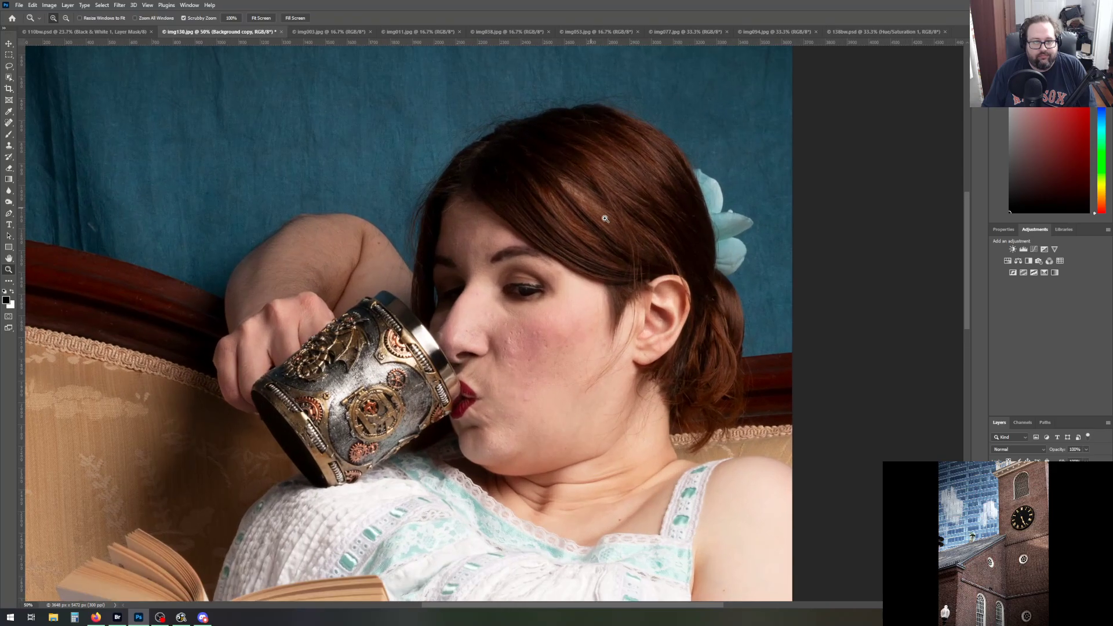
pyautogui.click(9, 203)
pyautogui.scroll(-2, 840, 377)
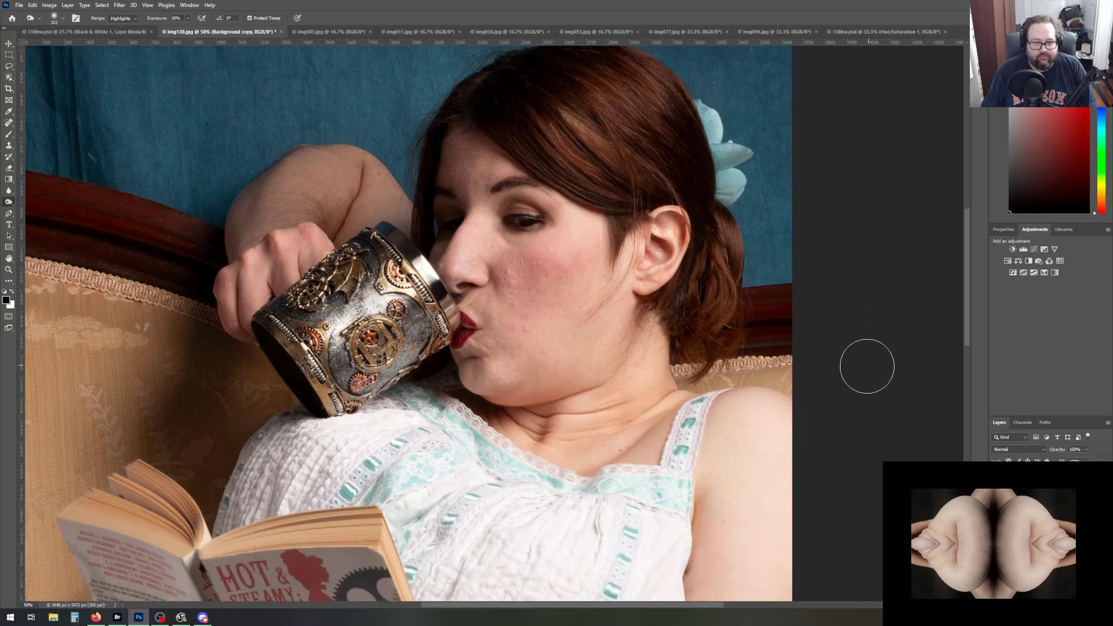
pyautogui.scroll(-4, 864, 367)
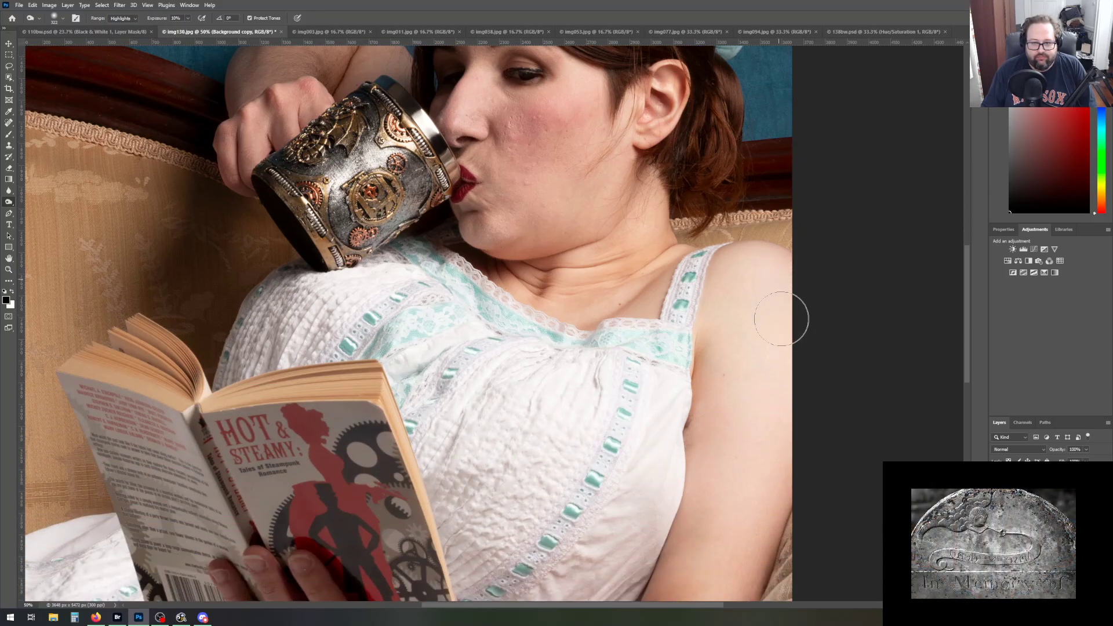
pyautogui.moveTo(758, 274); pyautogui.dragTo(764, 399)
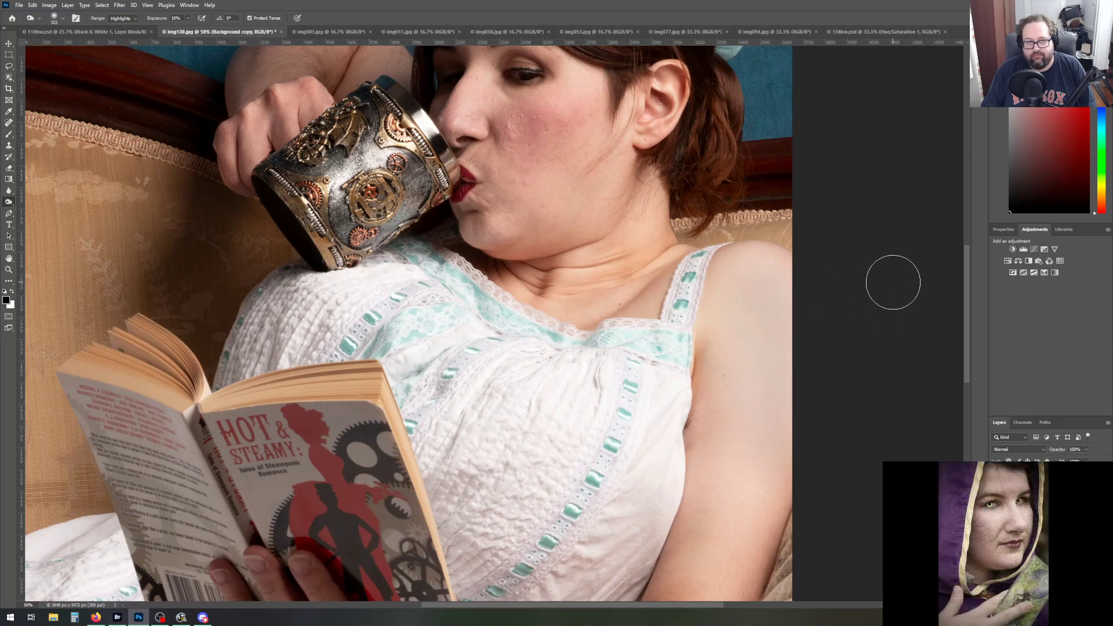
# Examine the face, arm, dress, book and cushion up close for remaining bright areas
pyautogui.scroll(5, 892, 283)
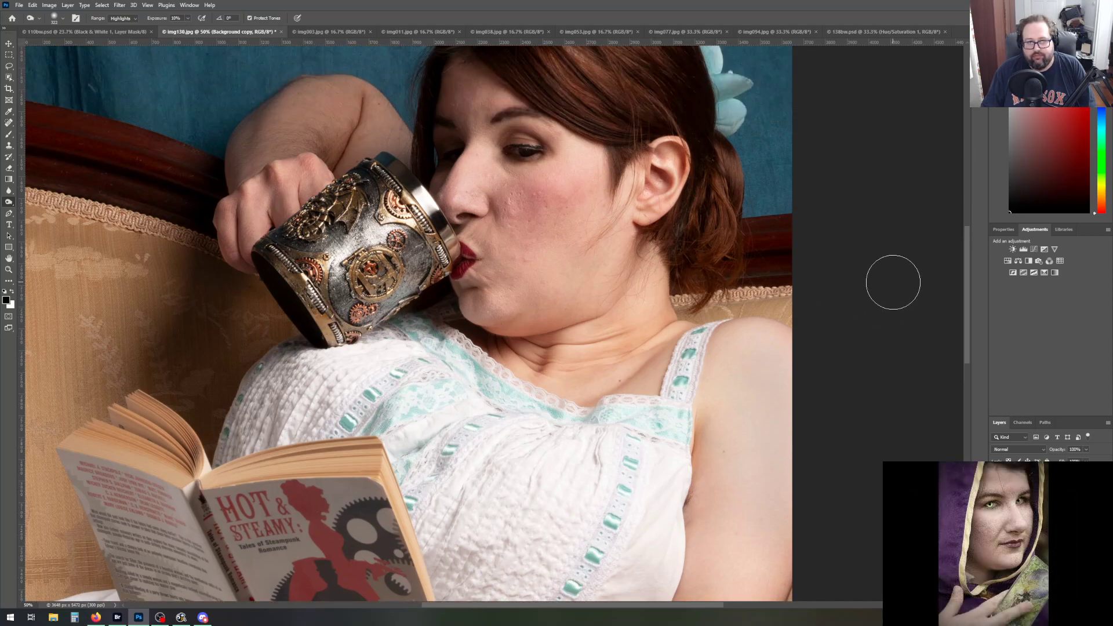
pyautogui.scroll(2, 893, 282)
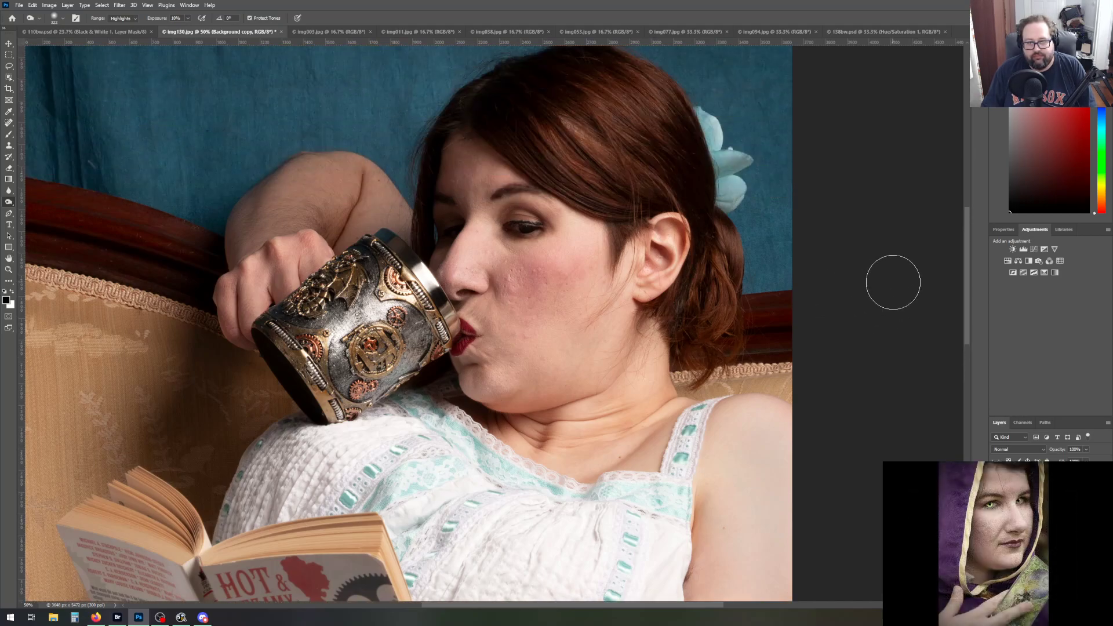
pyautogui.scroll(-10, 893, 282)
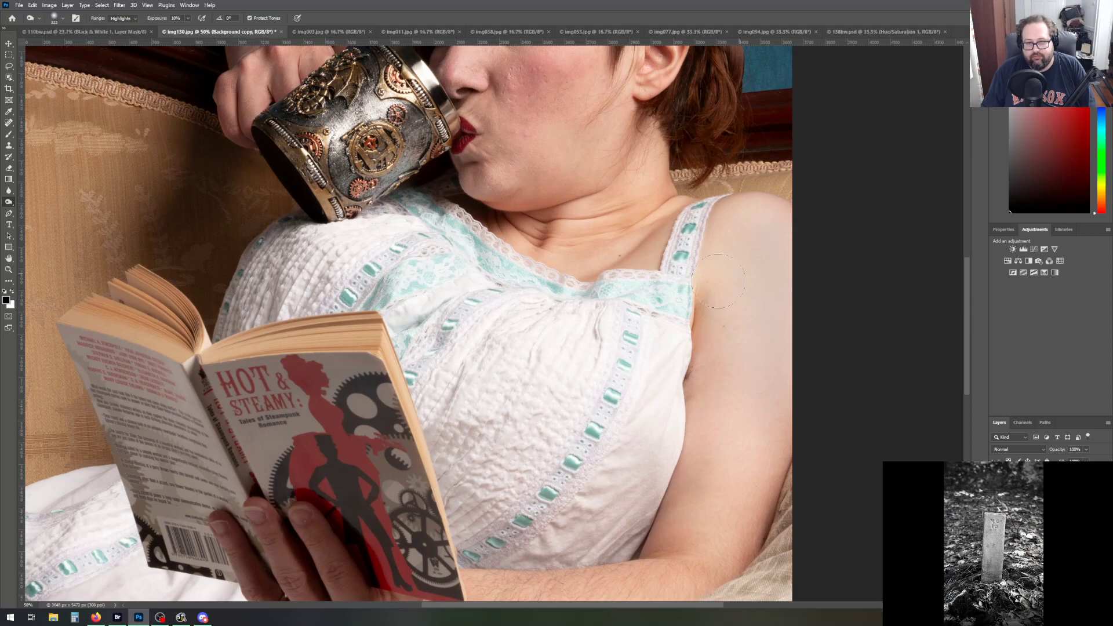
pyautogui.scroll(-2, 864, 278)
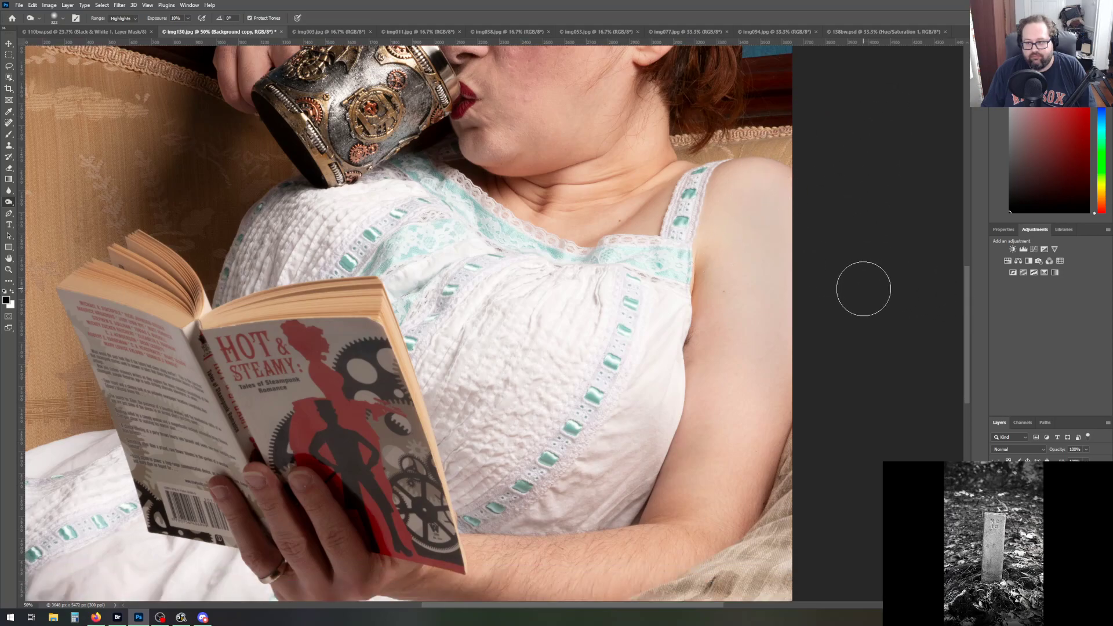
pyautogui.scroll(-8, 863, 289)
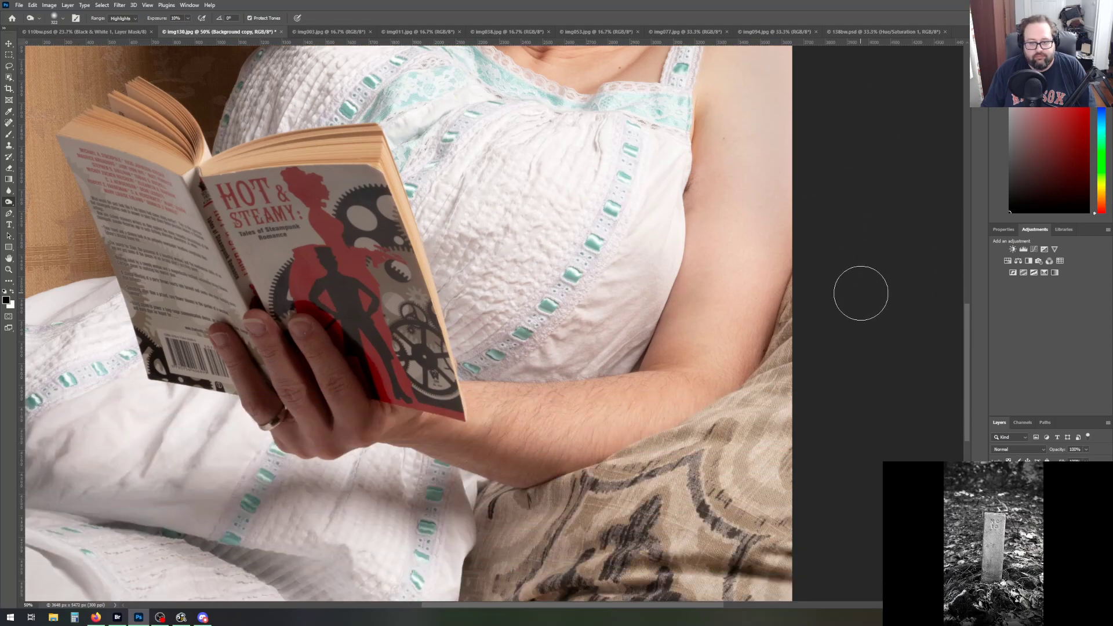
pyautogui.scroll(-2, 860, 292)
pyautogui.scroll(7, 860, 293)
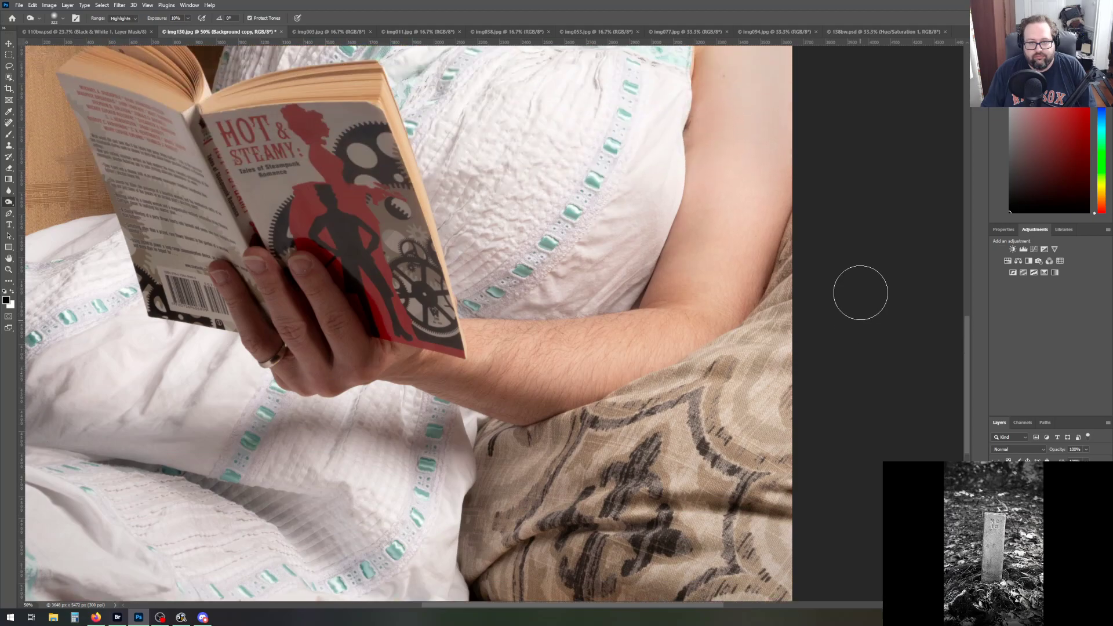
pyautogui.scroll(10, 860, 292)
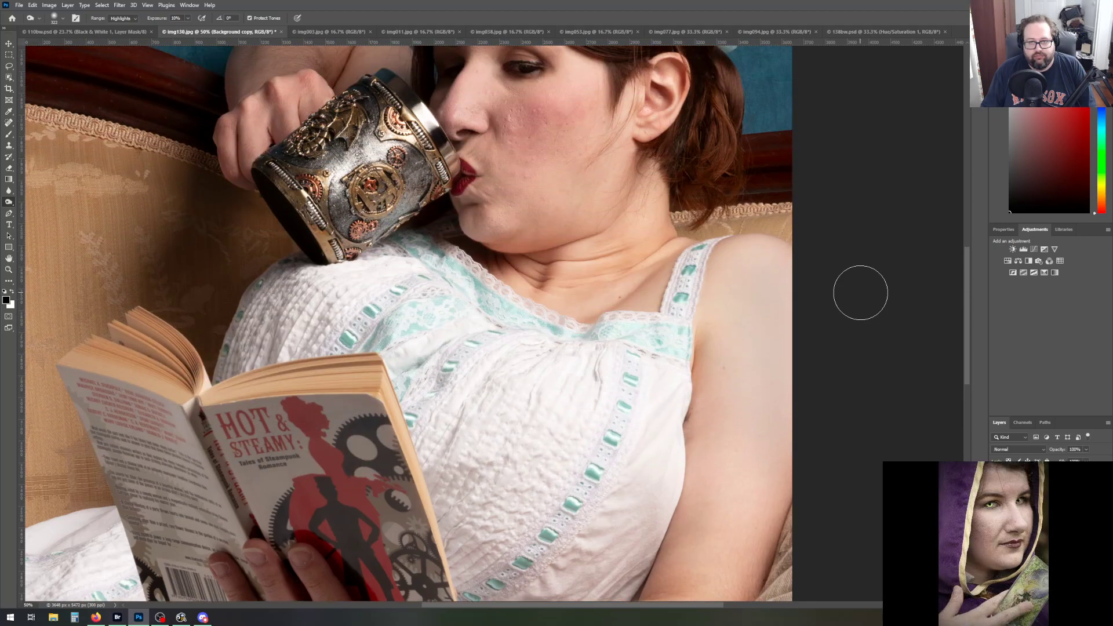
# Lighten the woman's hair from the crown to behind the ear with the Dodge tool, using the Shadows range
pyautogui.scroll(4, 860, 292)
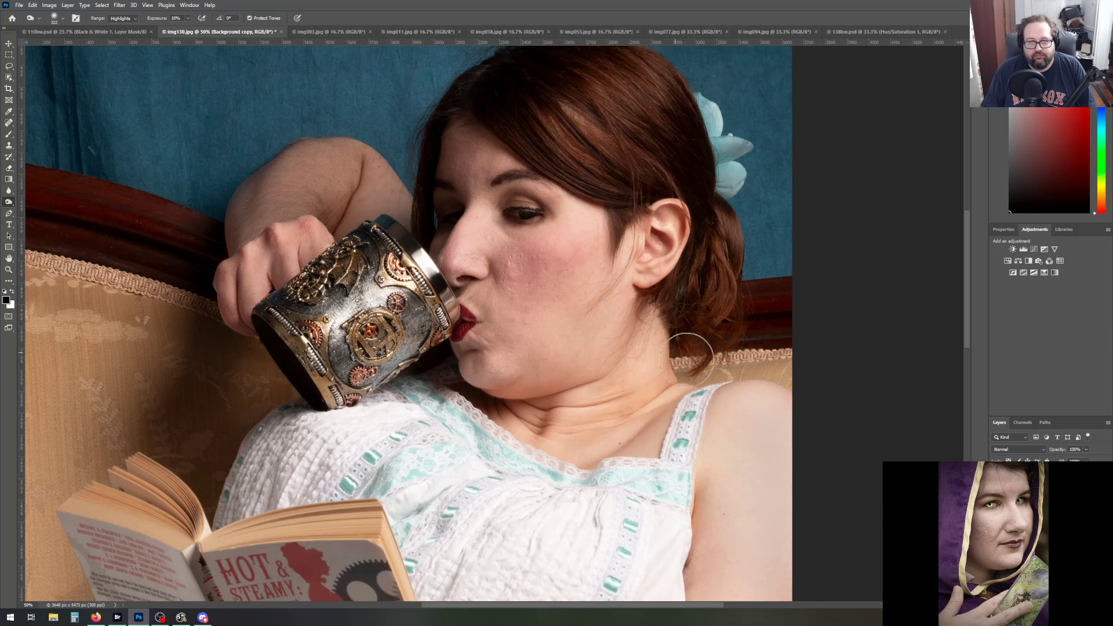
pyautogui.scroll(2, 685, 360)
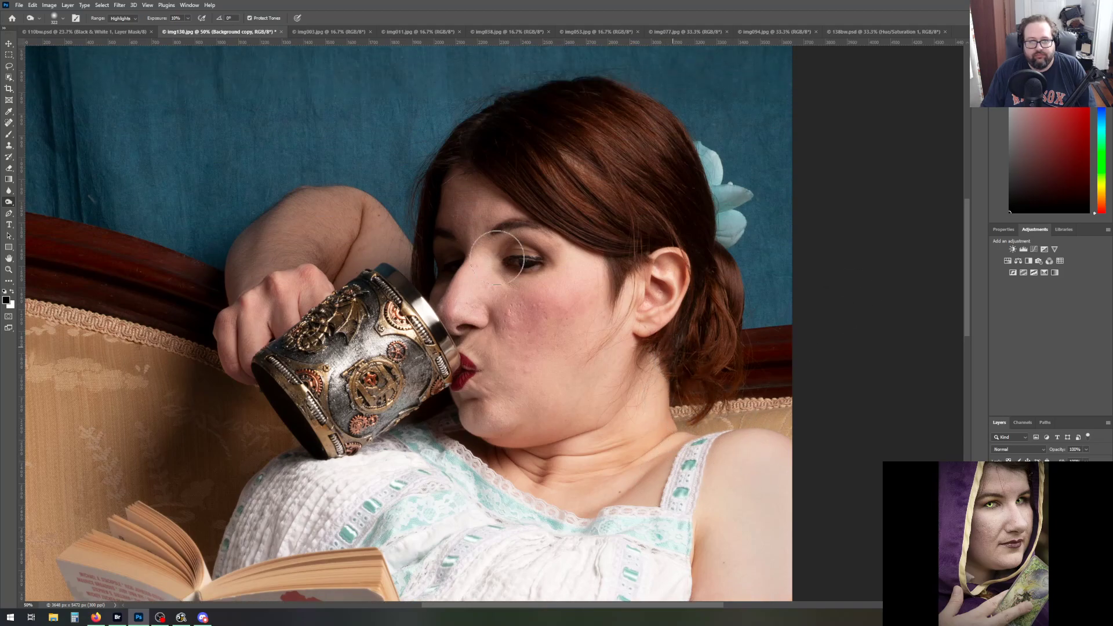
pyautogui.click(10, 190)
pyautogui.click(9, 201)
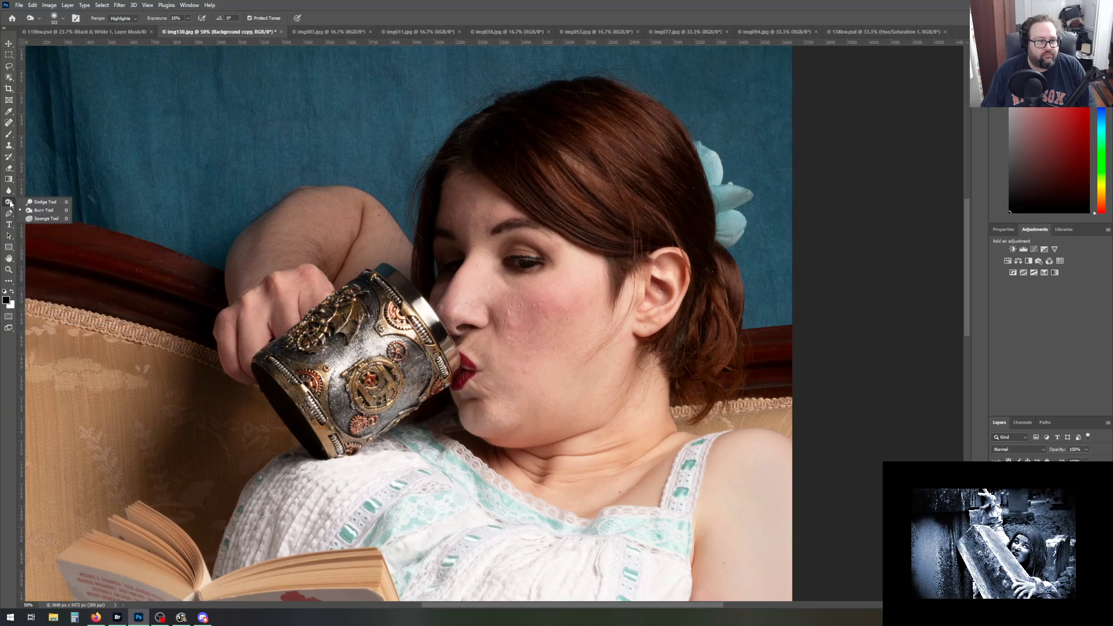
pyautogui.click(43, 202)
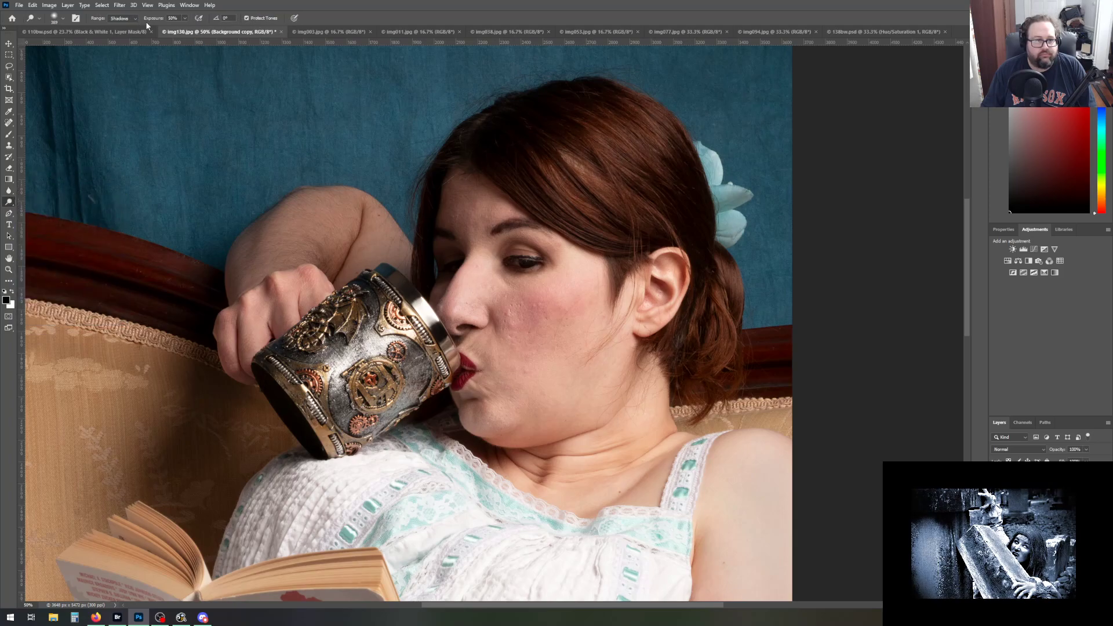
pyautogui.moveTo(532, 136)
pyautogui.mouseDown()
pyautogui.moveTo(582, 106)
pyautogui.moveTo(484, 131)
pyautogui.moveTo(480, 143)
pyautogui.moveTo(550, 111)
pyautogui.mouseUp()
pyautogui.moveTo(621, 95); pyautogui.dragTo(672, 149)
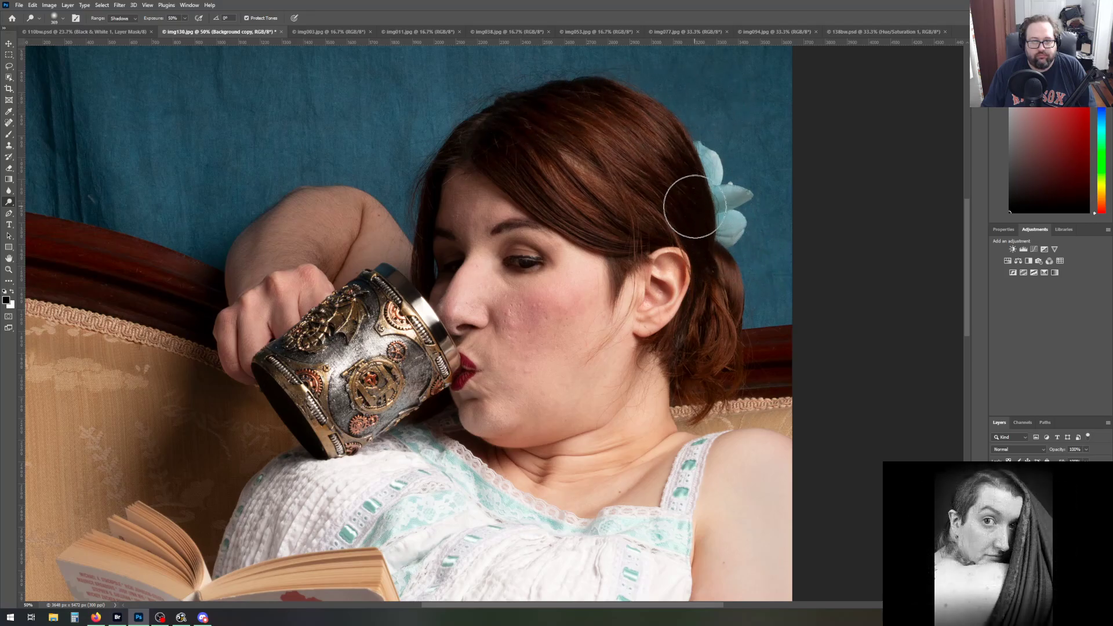
pyautogui.moveTo(694, 206); pyautogui.dragTo(711, 240)
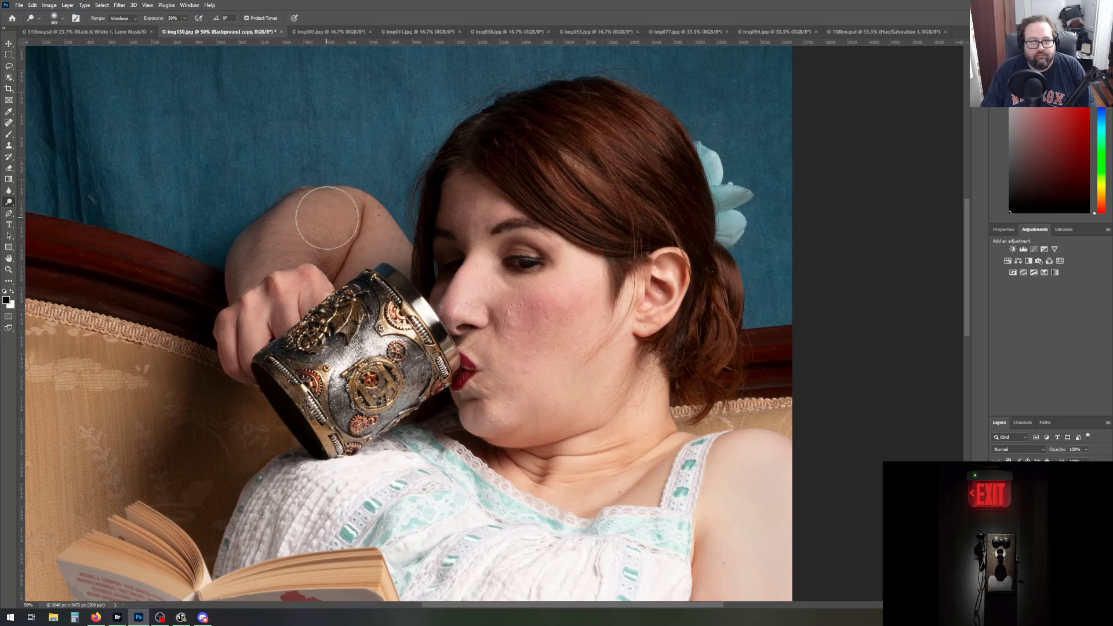
# Examine the face, dress, book and arm up close, and review the whole photo with the Burn tool ready
pyautogui.rightClick(10, 201)
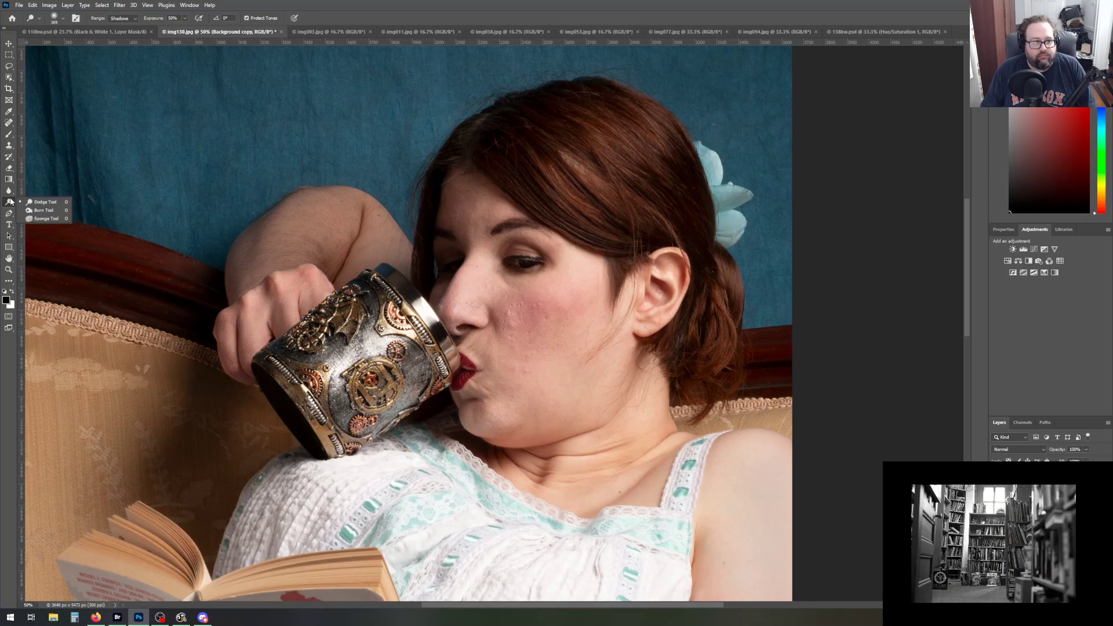
pyautogui.click(43, 212)
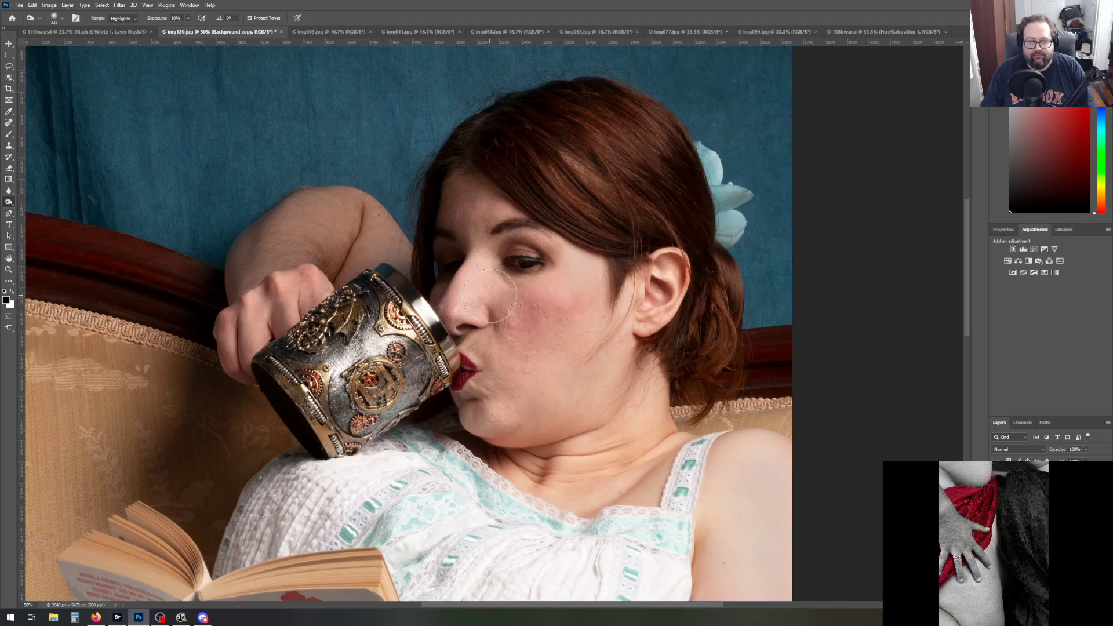
pyautogui.scroll(-3, 489, 296)
pyautogui.scroll(-2, 490, 295)
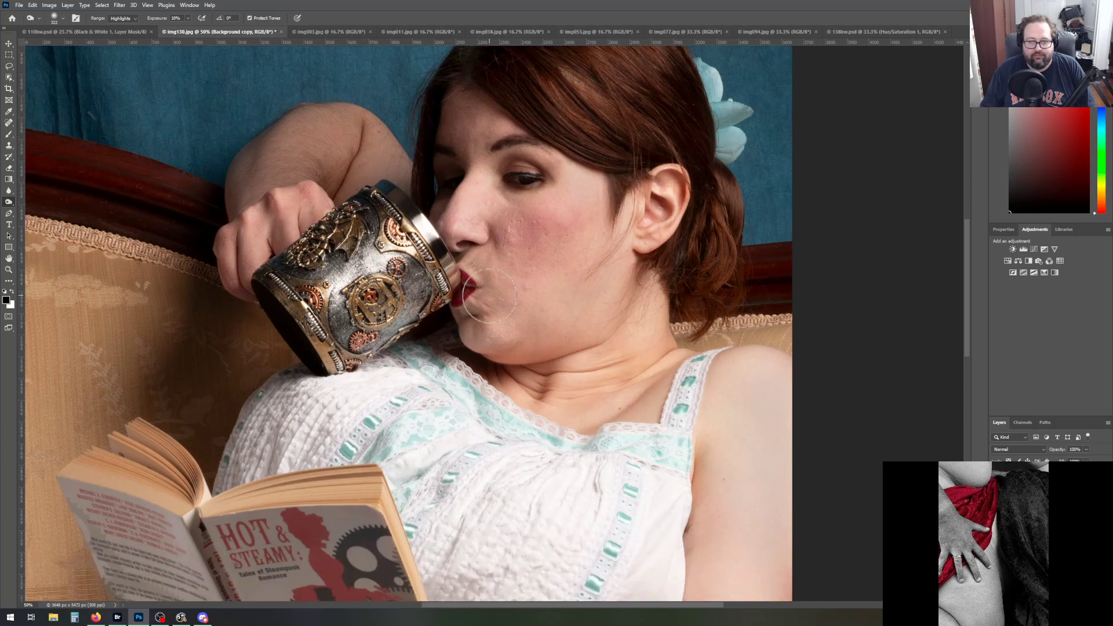
pyautogui.scroll(-7, 490, 296)
pyautogui.scroll(-12, 490, 296)
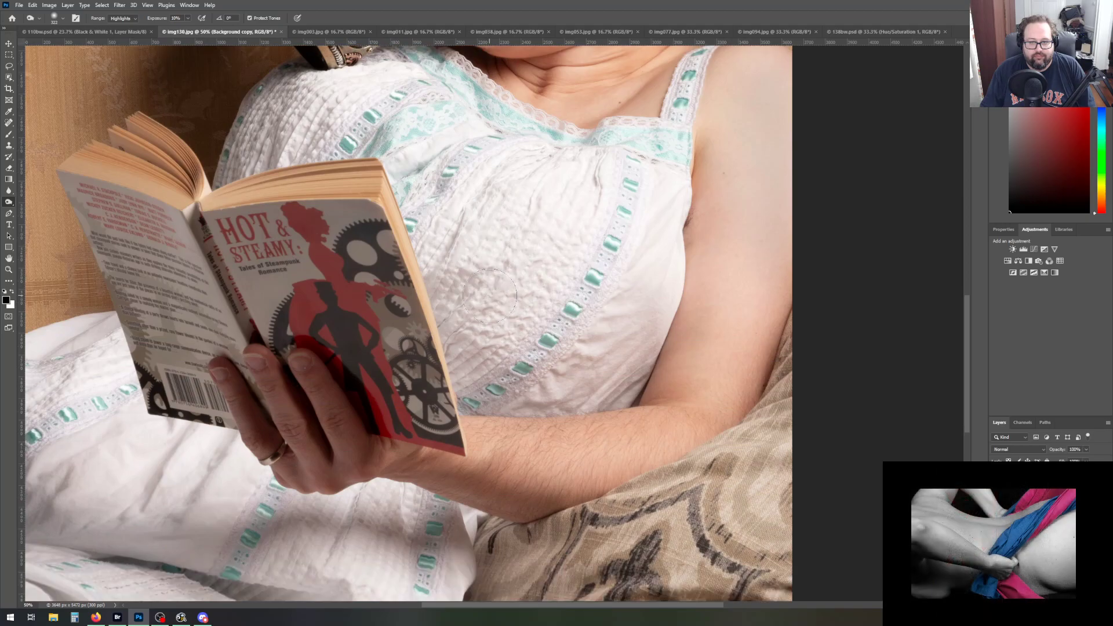
pyautogui.scroll(-3, 489, 295)
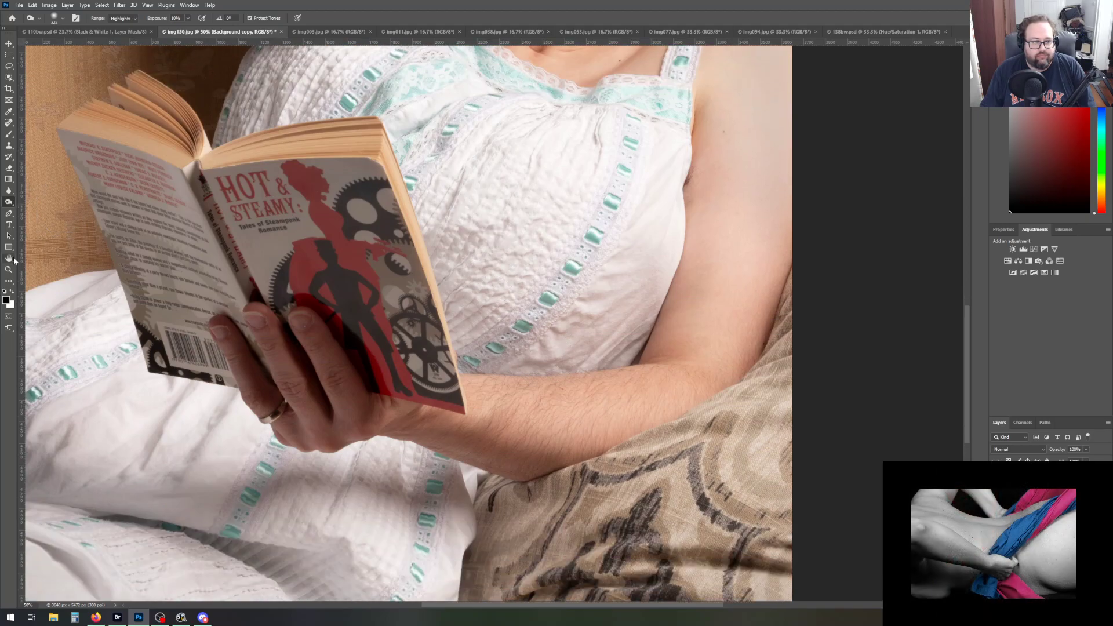
pyautogui.click(9, 269)
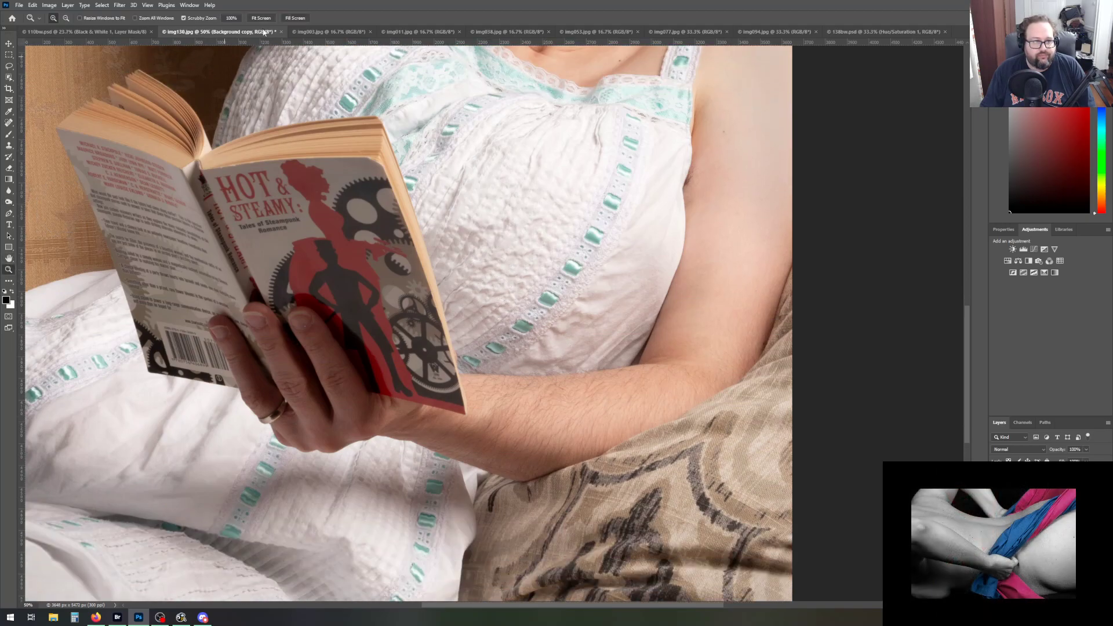
pyautogui.click(261, 18)
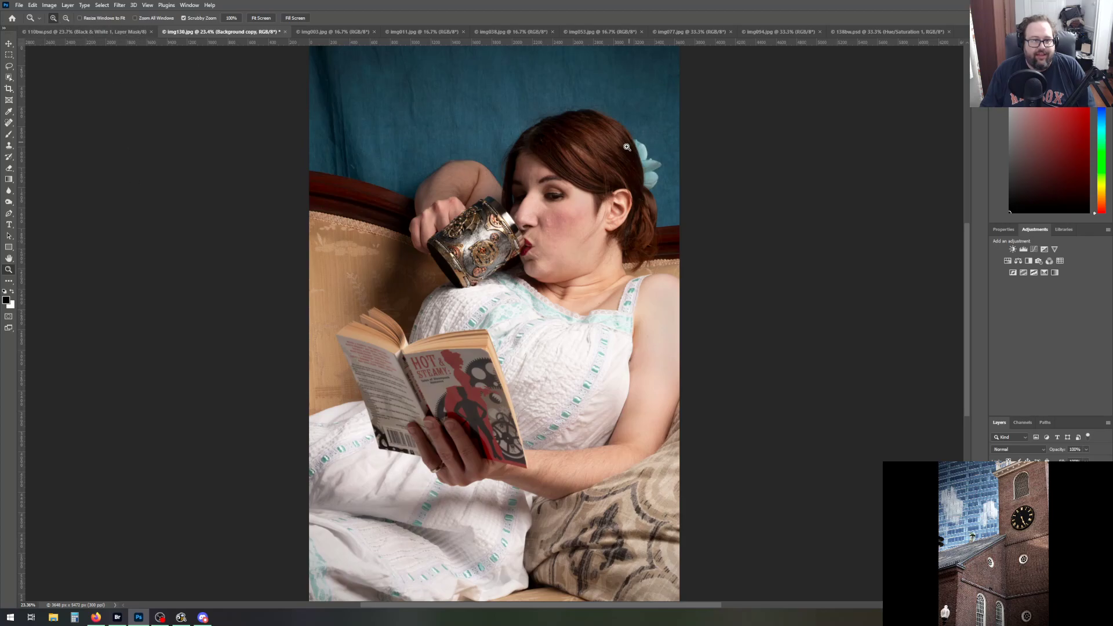
# Inspect the hair, face, mug and shoulder at higher magnification and check the full photo again
pyautogui.click(576, 136)
pyautogui.moveTo(576, 136); pyautogui.dragTo(575, 136)
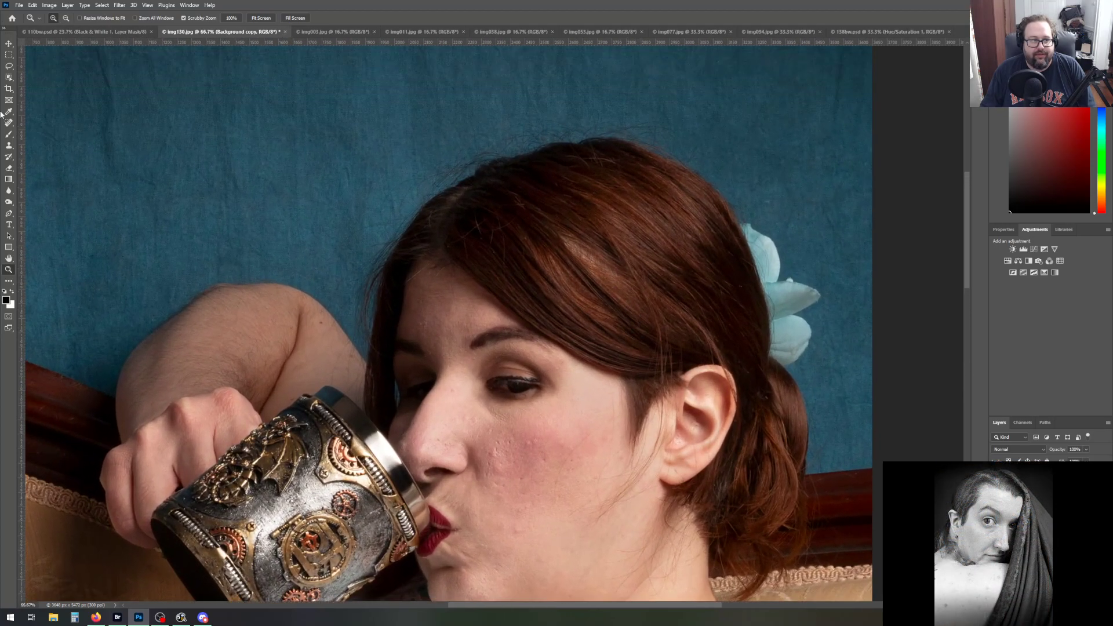
pyautogui.click(10, 201)
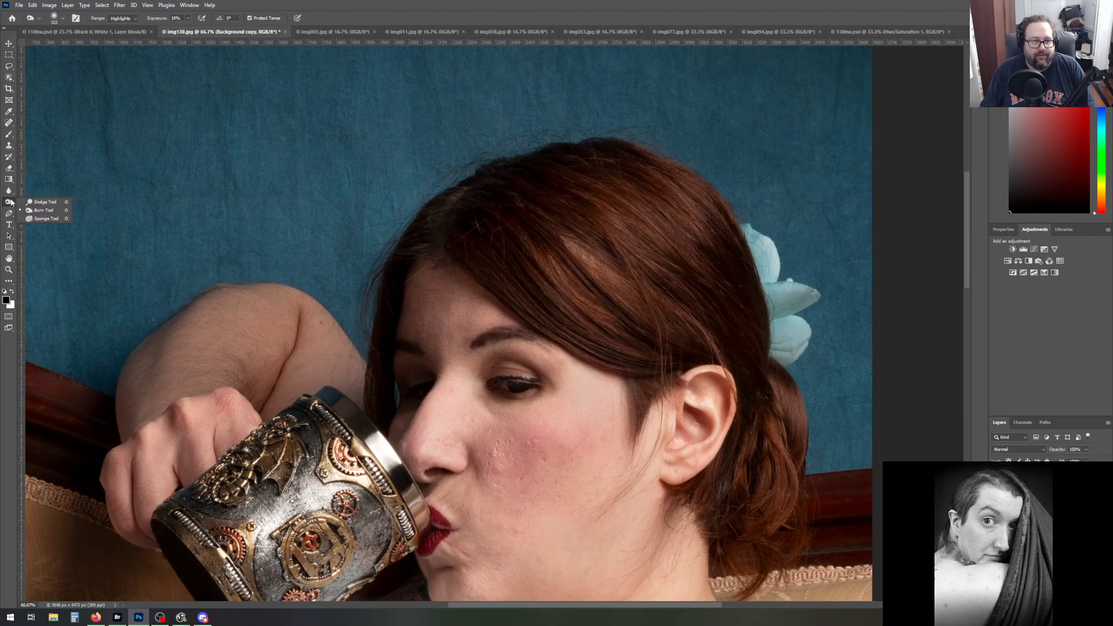
pyautogui.click(41, 210)
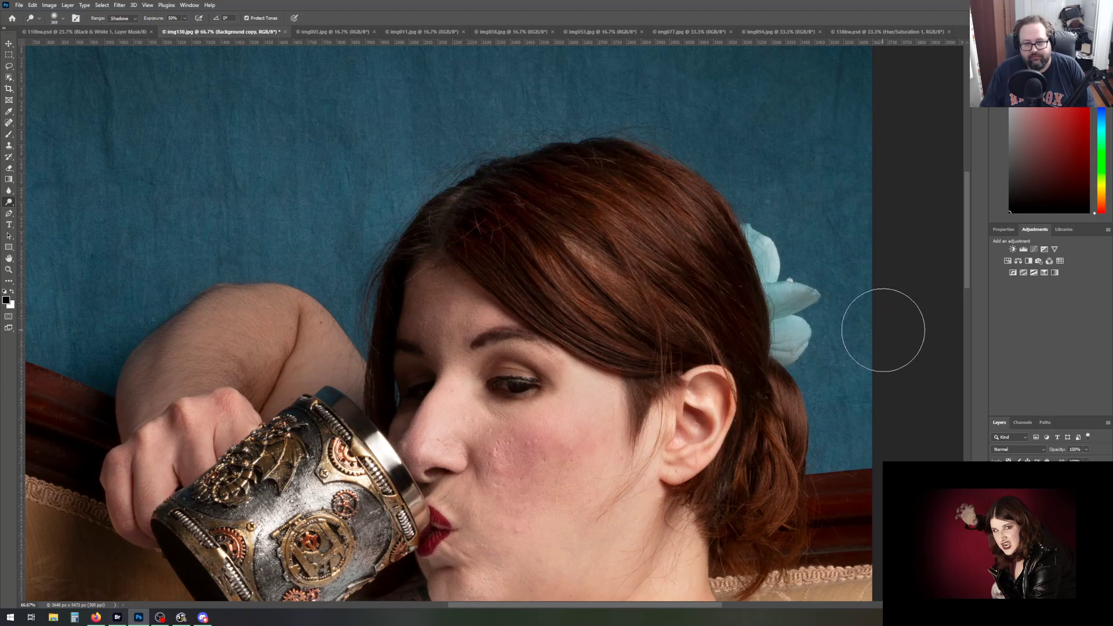
pyautogui.scroll(-5, 883, 330)
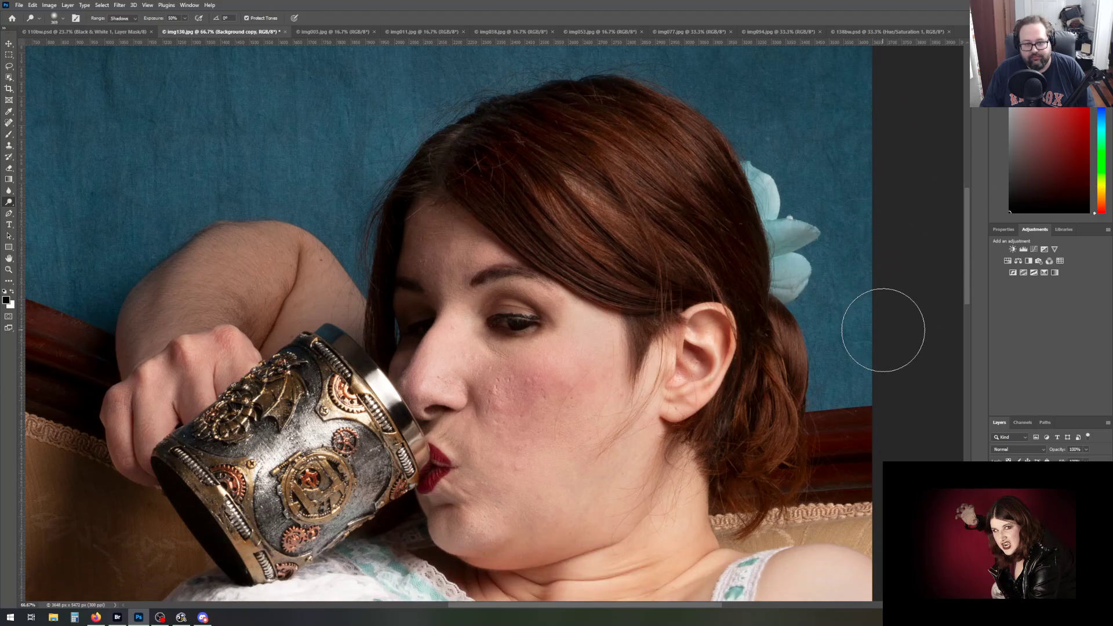
pyautogui.scroll(-3, 883, 329)
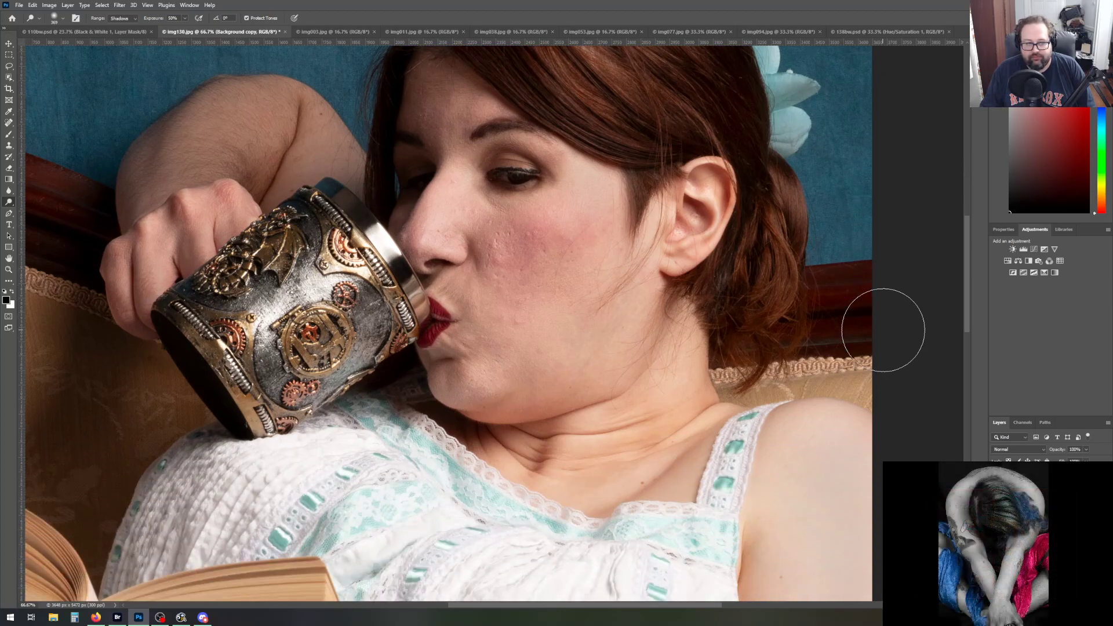
pyautogui.scroll(-3, 883, 329)
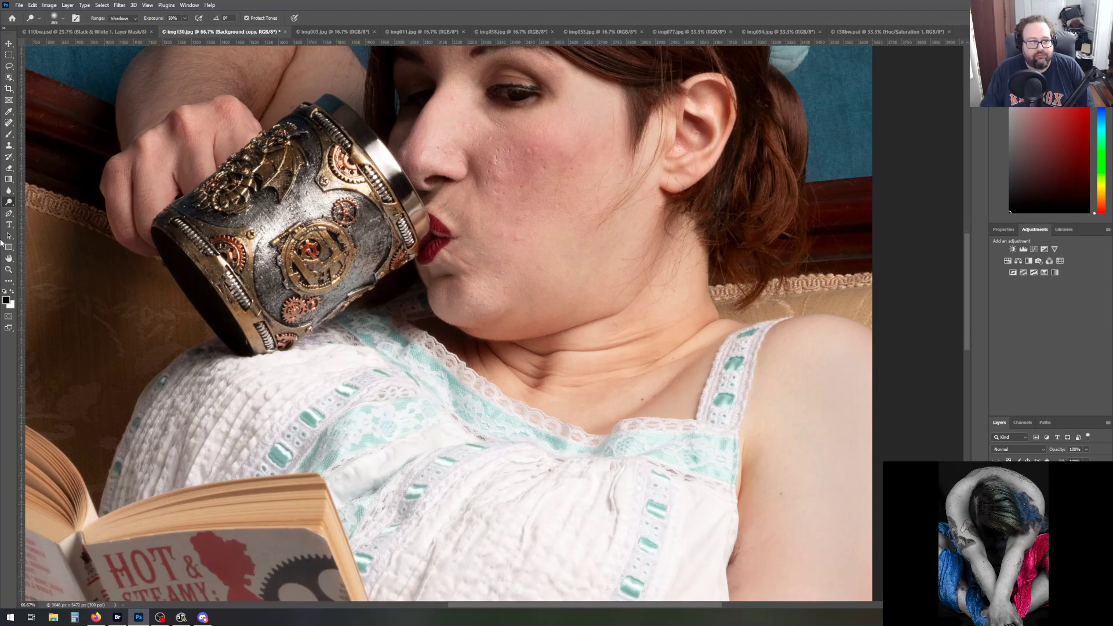
pyautogui.click(8, 270)
pyautogui.click(261, 18)
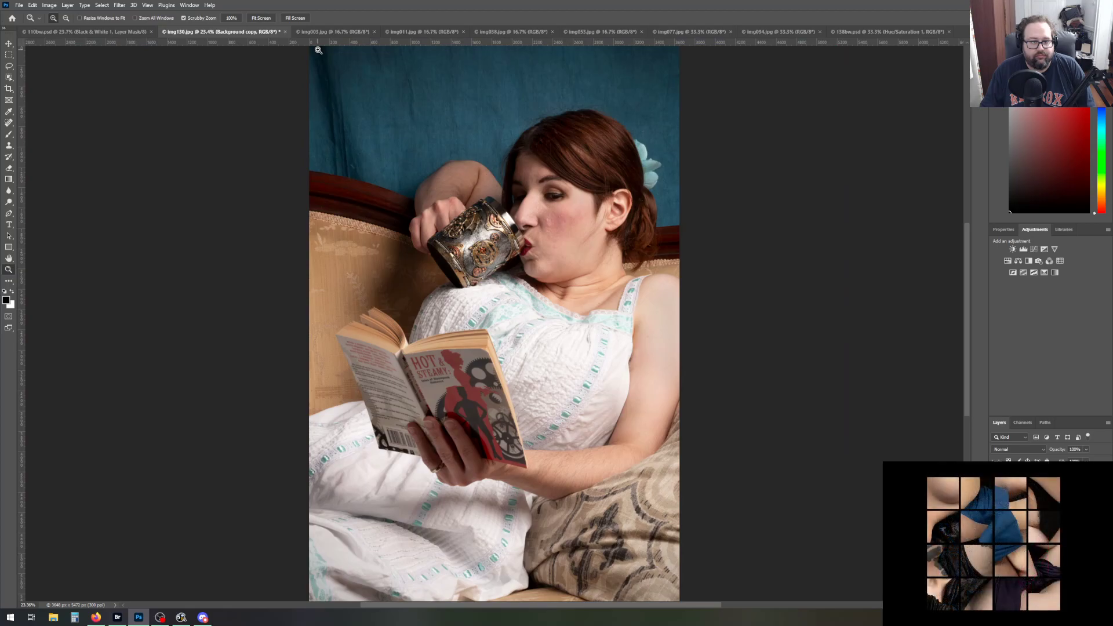
# Save the retouched color photo as the Photoshop file 130.psd in the JPEG folder
pyautogui.click(21, 5)
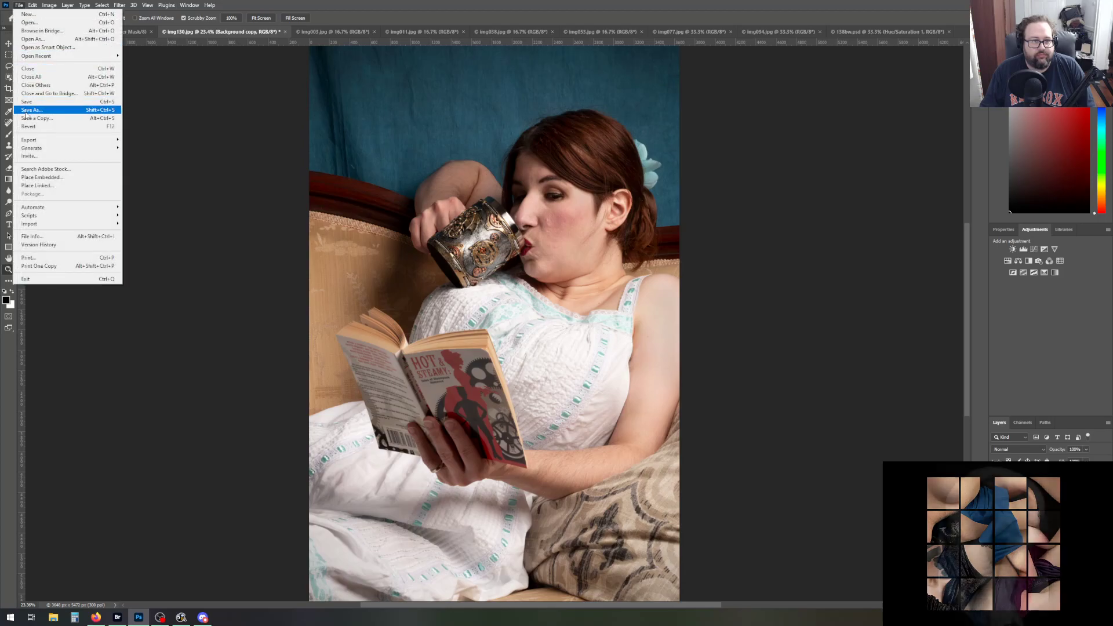
pyautogui.click(25, 110)
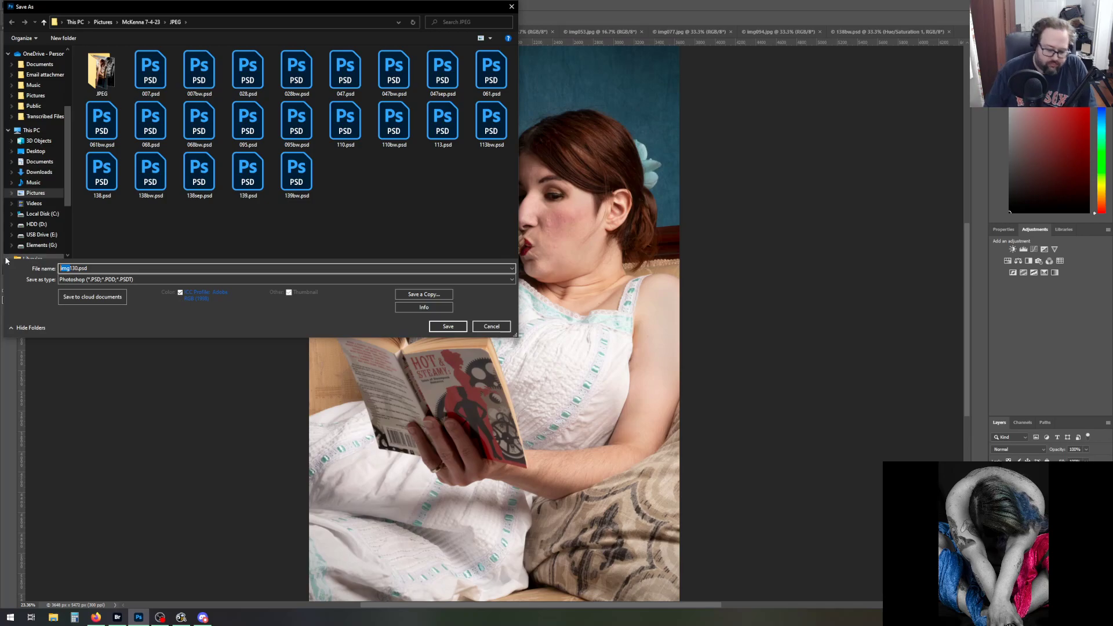
pyautogui.press('Delete')
pyautogui.press('Return')
pyautogui.press('Return')
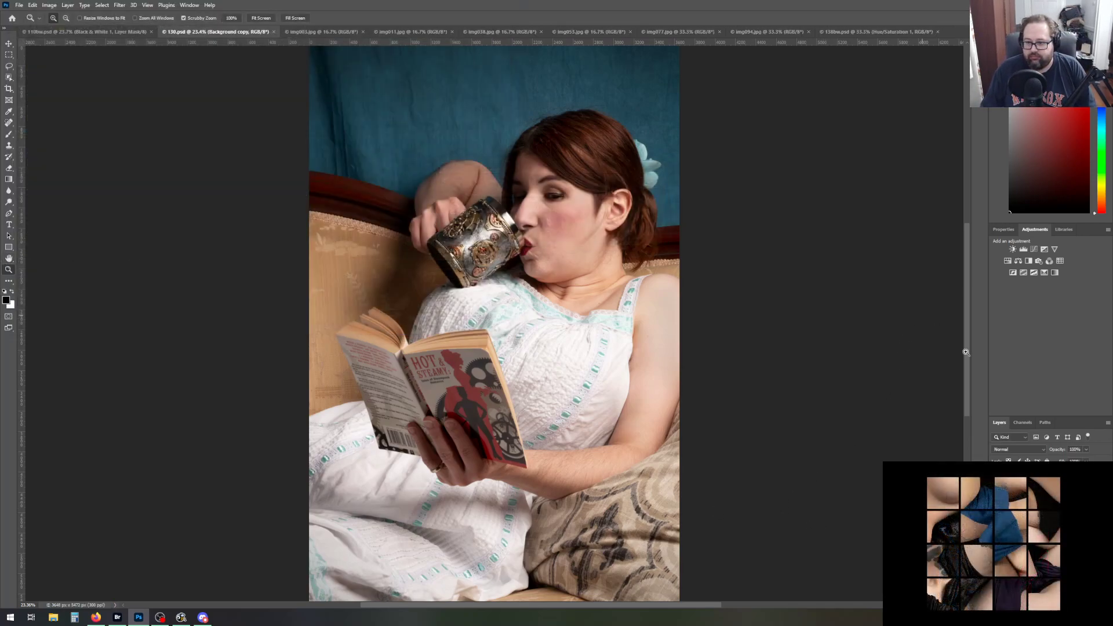
# Add a Selective Color adjustment above the Hue/Saturation layer and set Black to +100% for both Cyans and Blues
pyautogui.click(1052, 479)
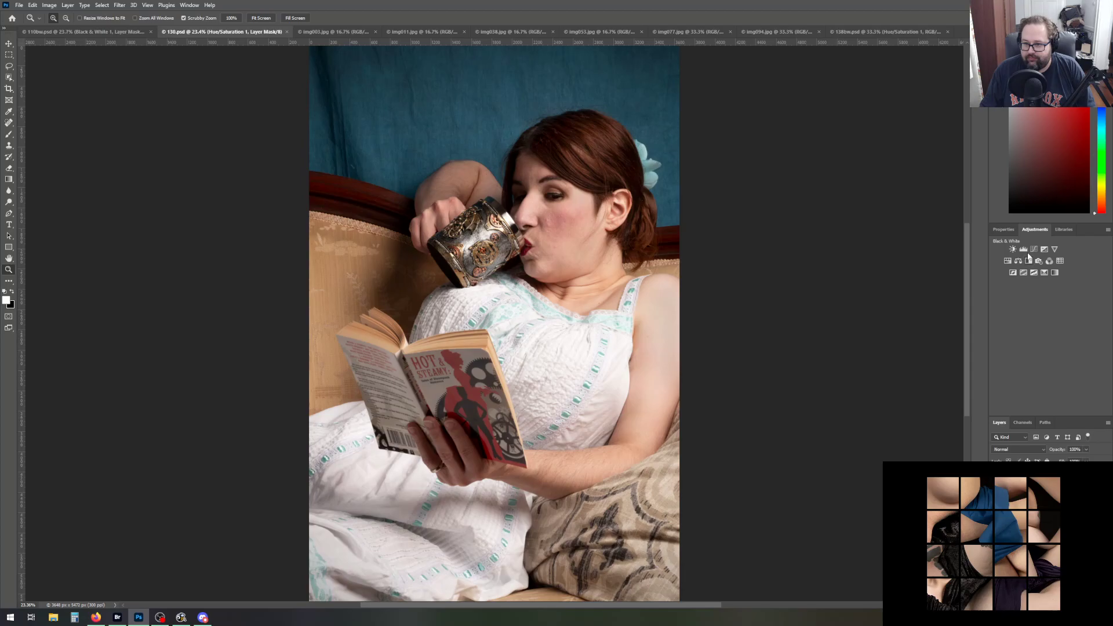
pyautogui.click(1044, 274)
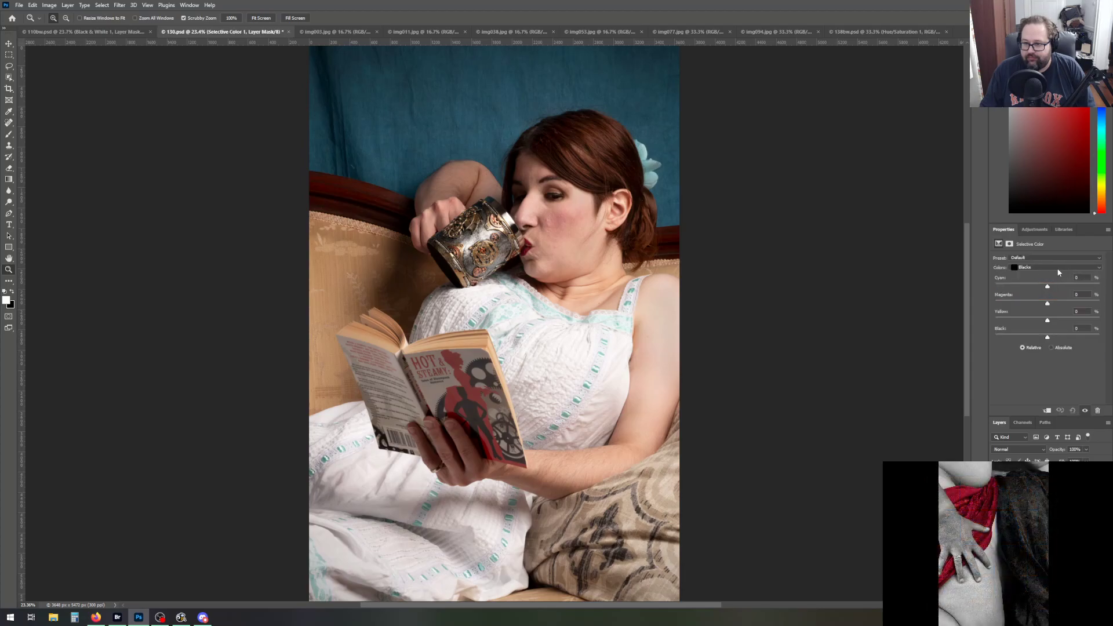
pyautogui.click(1057, 268)
pyautogui.click(1048, 295)
pyautogui.moveTo(1046, 337); pyautogui.dragTo(1100, 337)
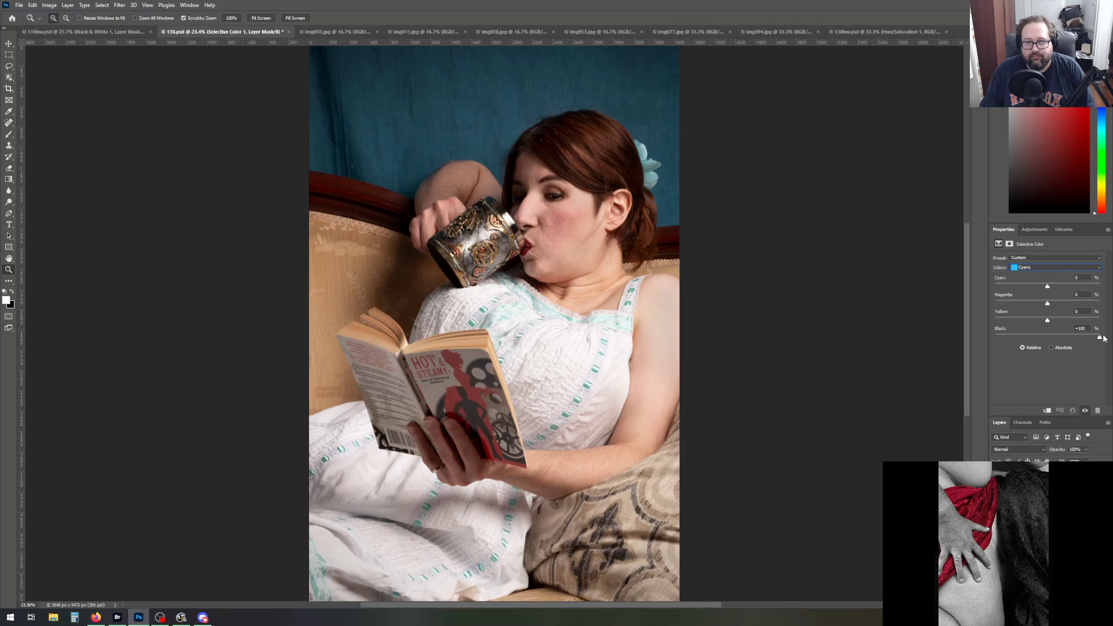
pyautogui.click(1028, 269)
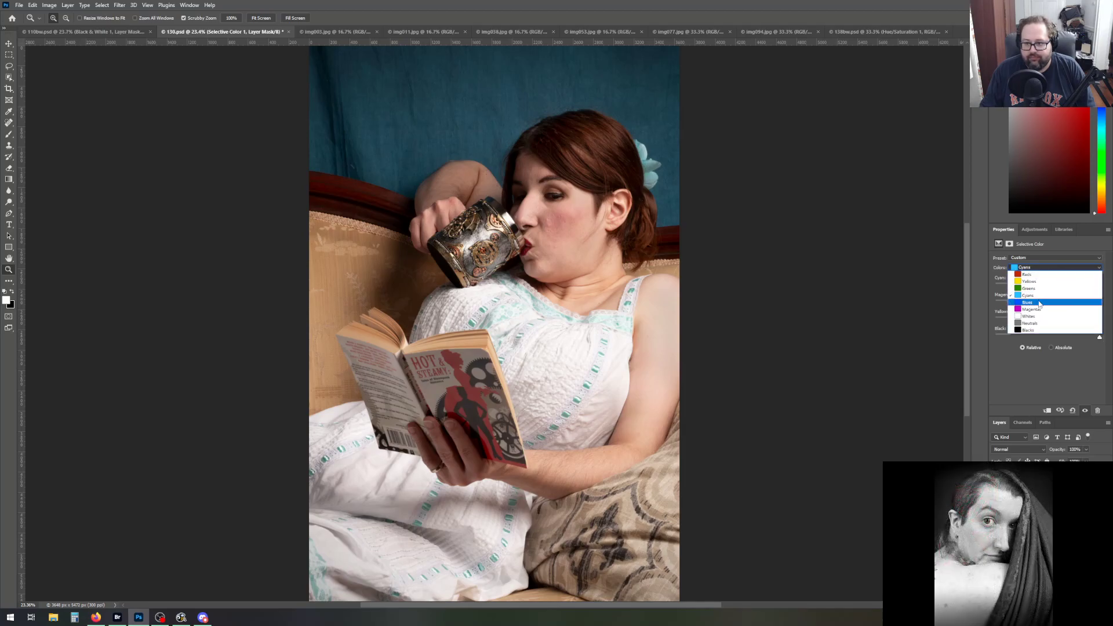
pyautogui.click(1039, 303)
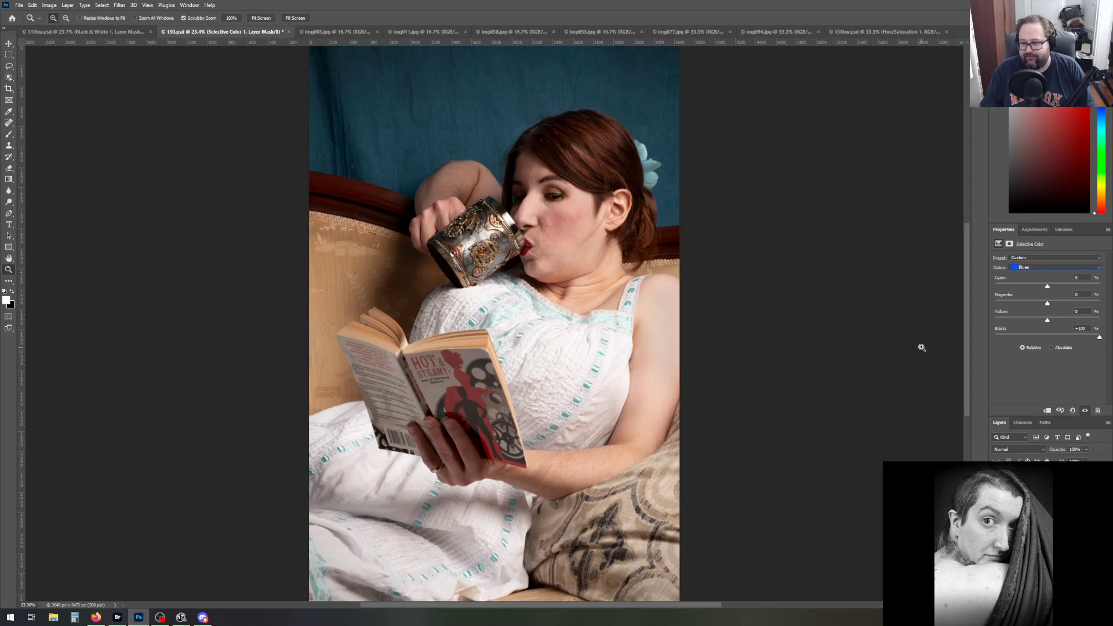
# In the Selective Color adjustment, set the Neutrals' Black to +1% and slightly raise Black for the Blacks
pyautogui.click(1045, 267)
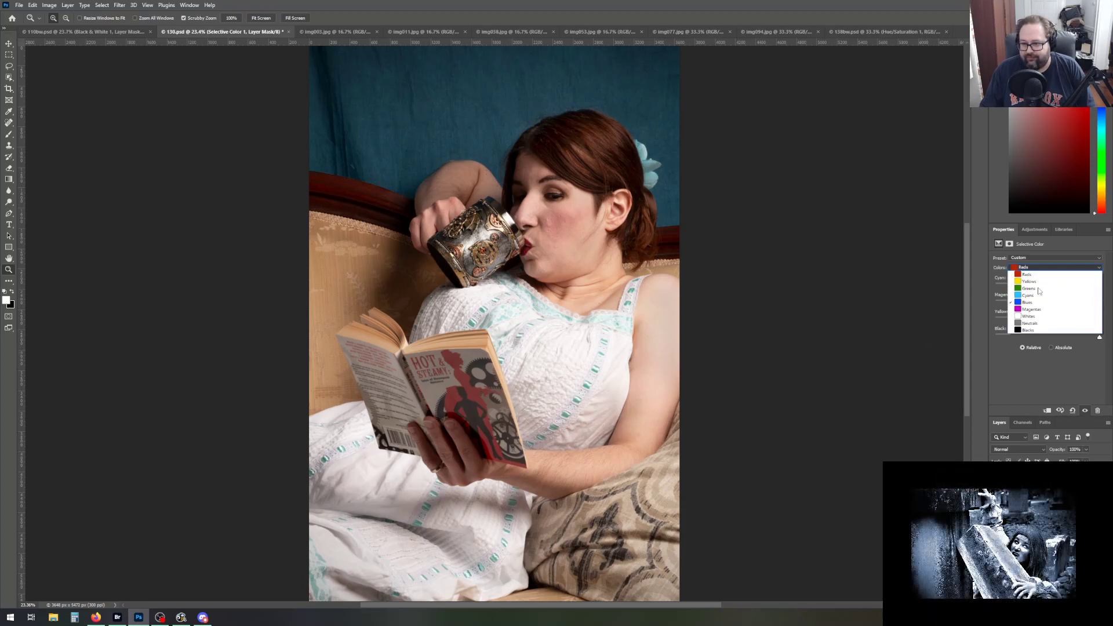
pyautogui.click(1040, 328)
pyautogui.moveTo(1050, 340)
pyautogui.mouseDown()
pyautogui.moveTo(1083, 332)
pyautogui.moveTo(1051, 335)
pyautogui.mouseUp()
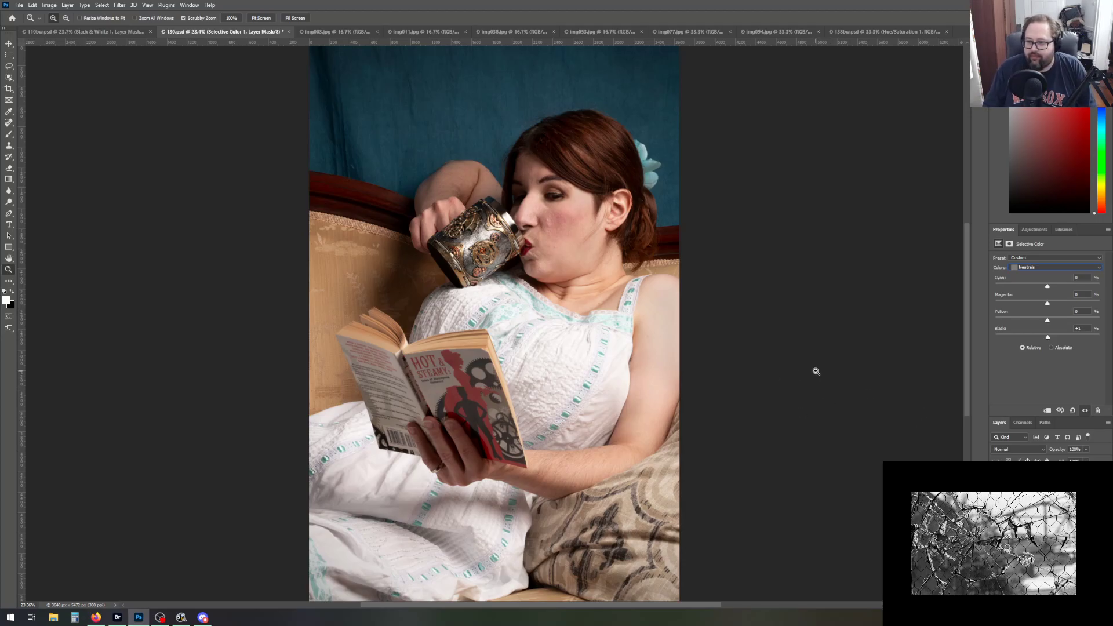
pyautogui.click(1038, 267)
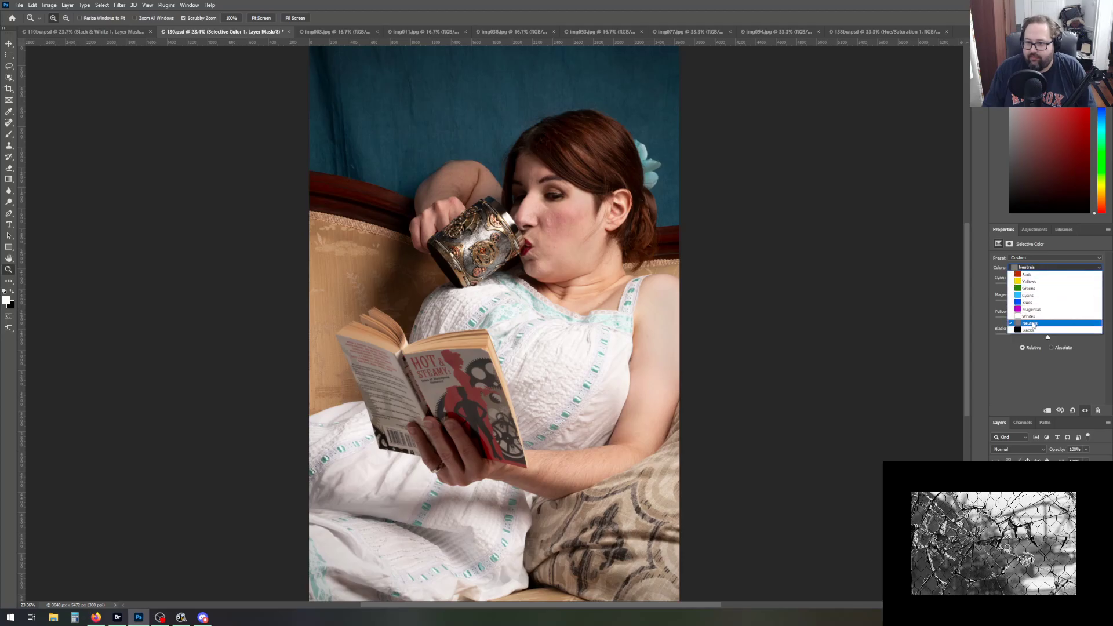
pyautogui.click(1037, 329)
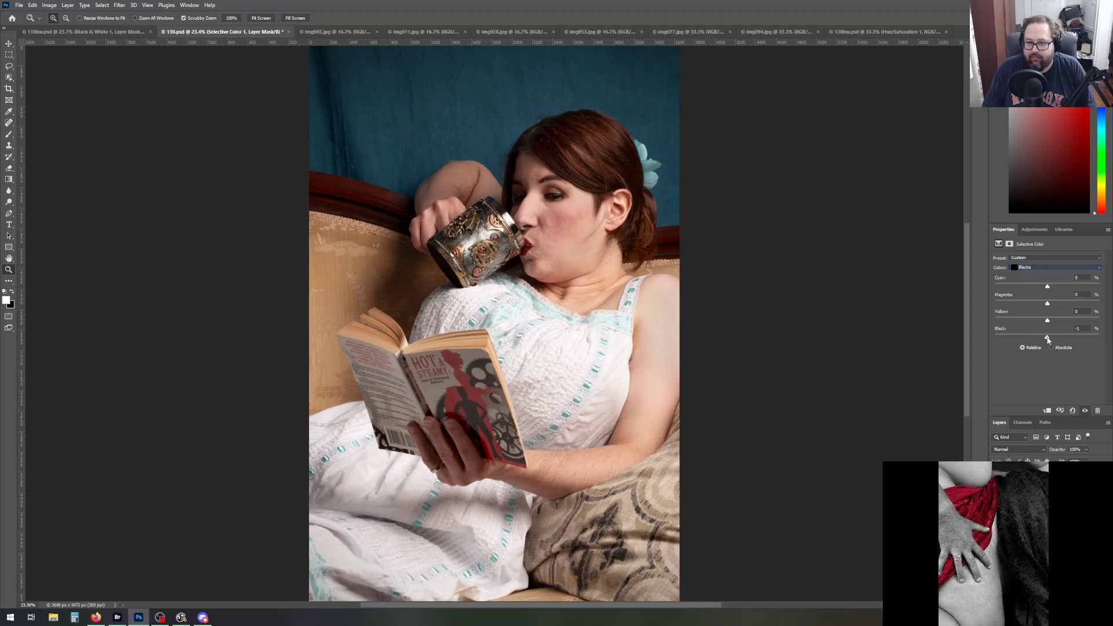
pyautogui.moveTo(1047, 339); pyautogui.dragTo(1052, 339)
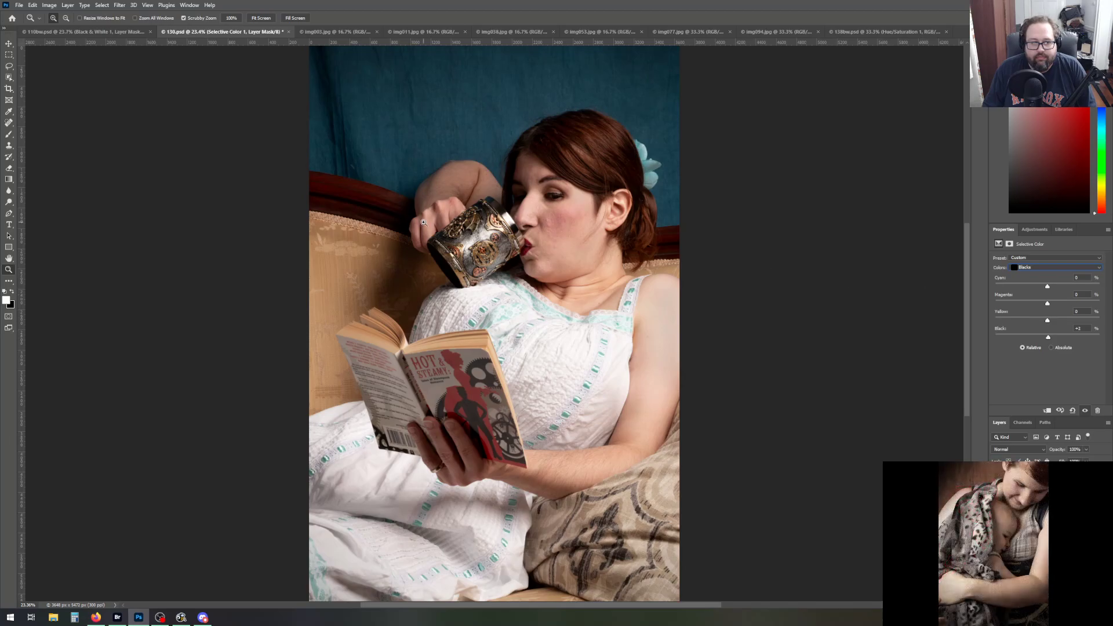
# On the Background copy layer, clone nearby fabric over the small light mark on the blue backdrop above the sofa's wooden frame
pyautogui.moveTo(356, 149); pyautogui.dragTo(335, 149)
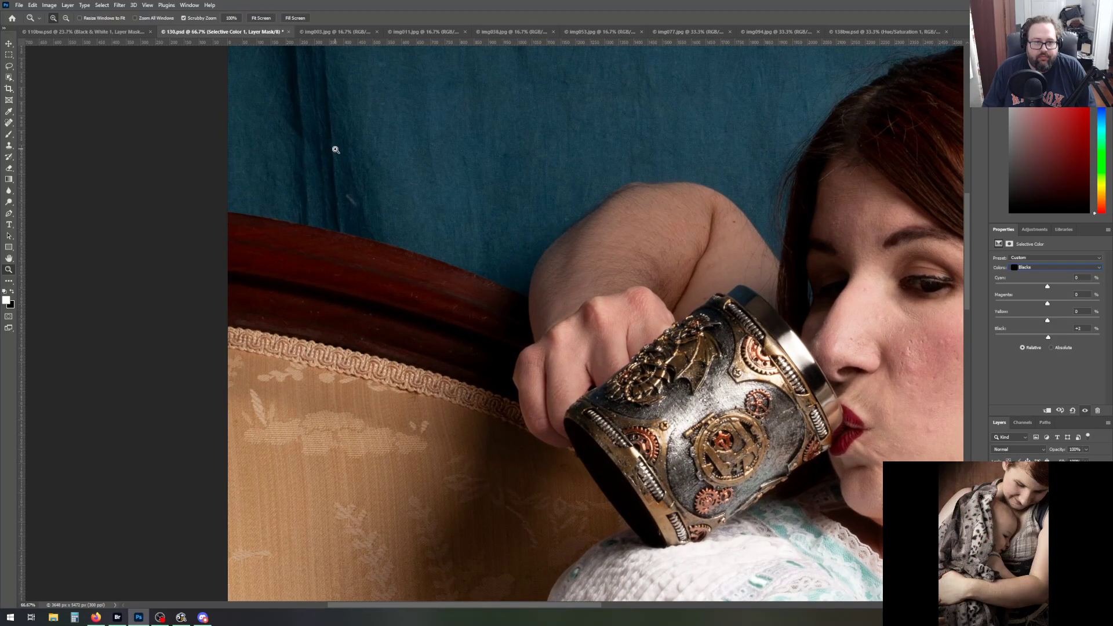
pyautogui.click(335, 150)
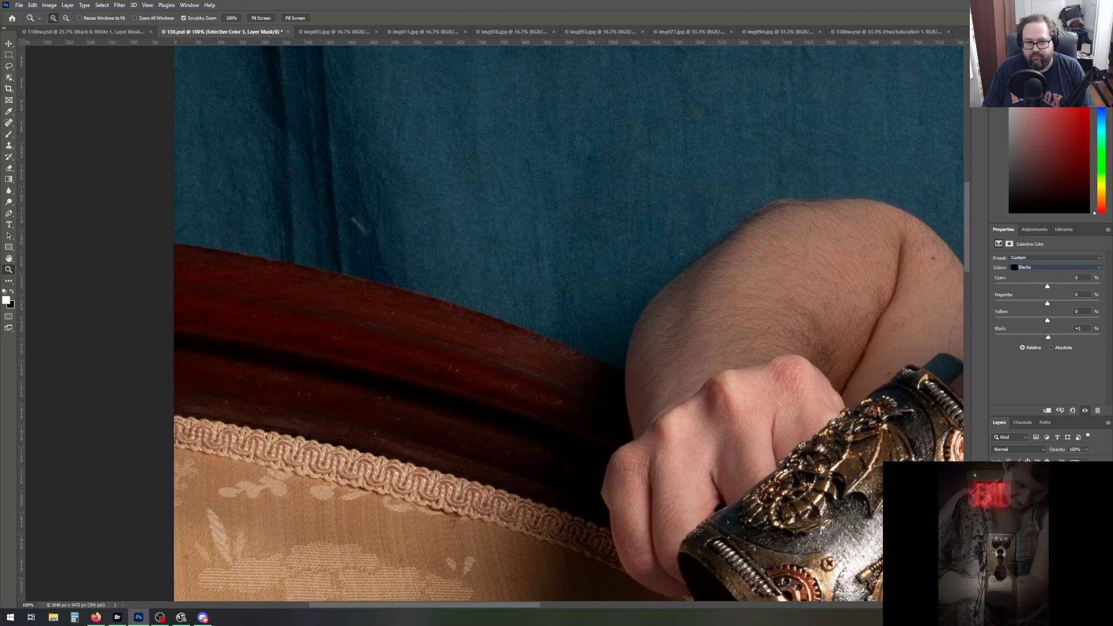
pyautogui.click(1037, 510)
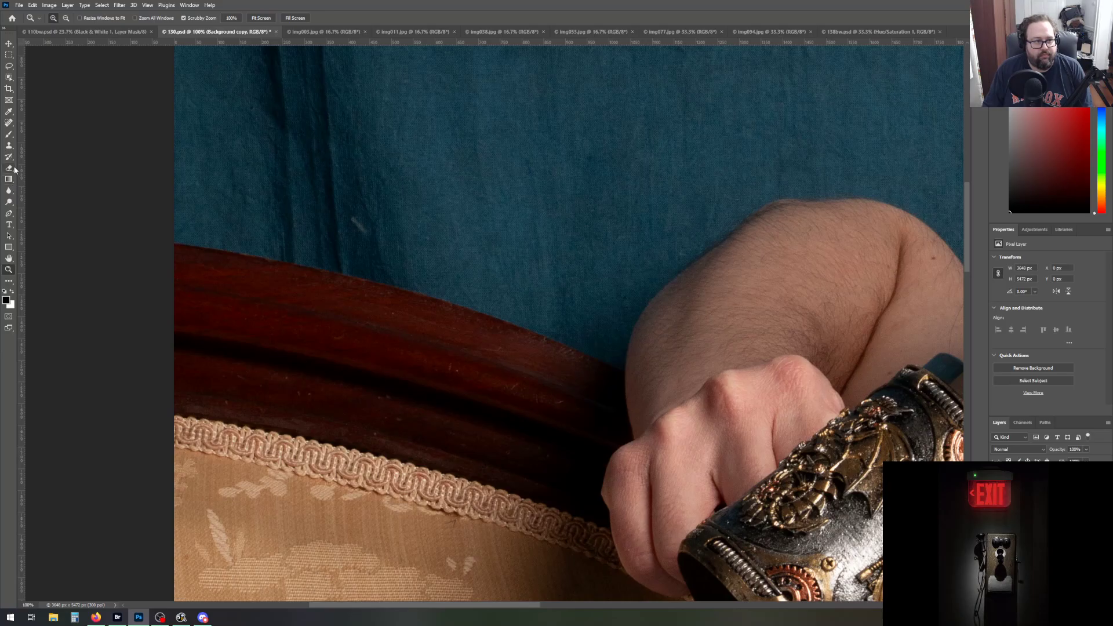
pyautogui.click(9, 145)
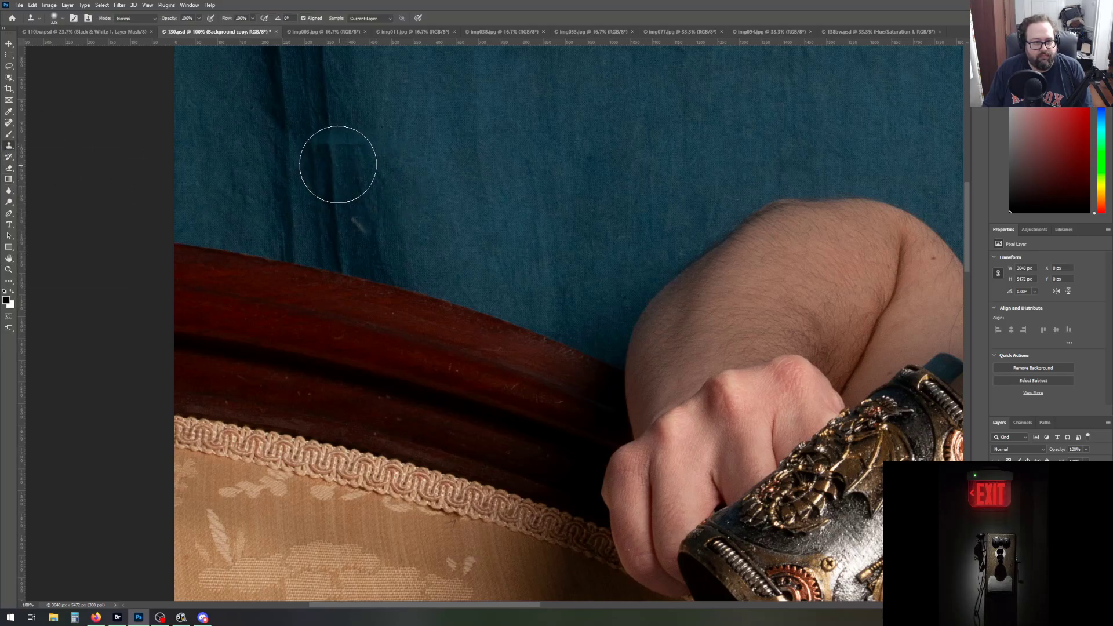
pyautogui.keyDown('alt'); pyautogui.click(338, 165); pyautogui.keyUp('alt')
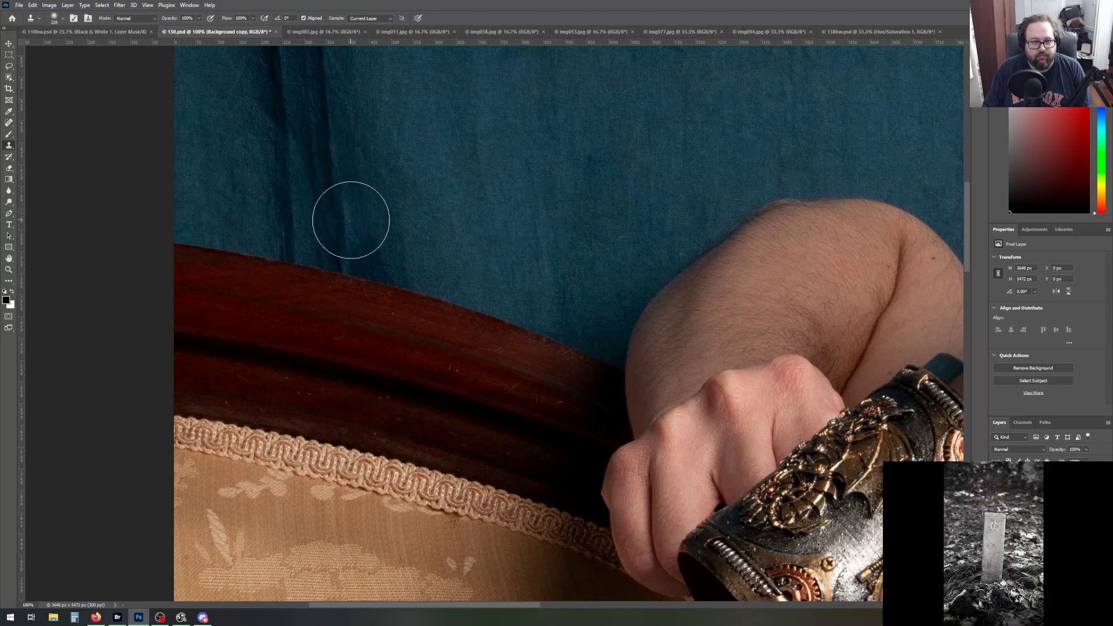
pyautogui.click(790, 218)
pyautogui.hotkey('ctrl', 'z')
pyautogui.click(33, 5)
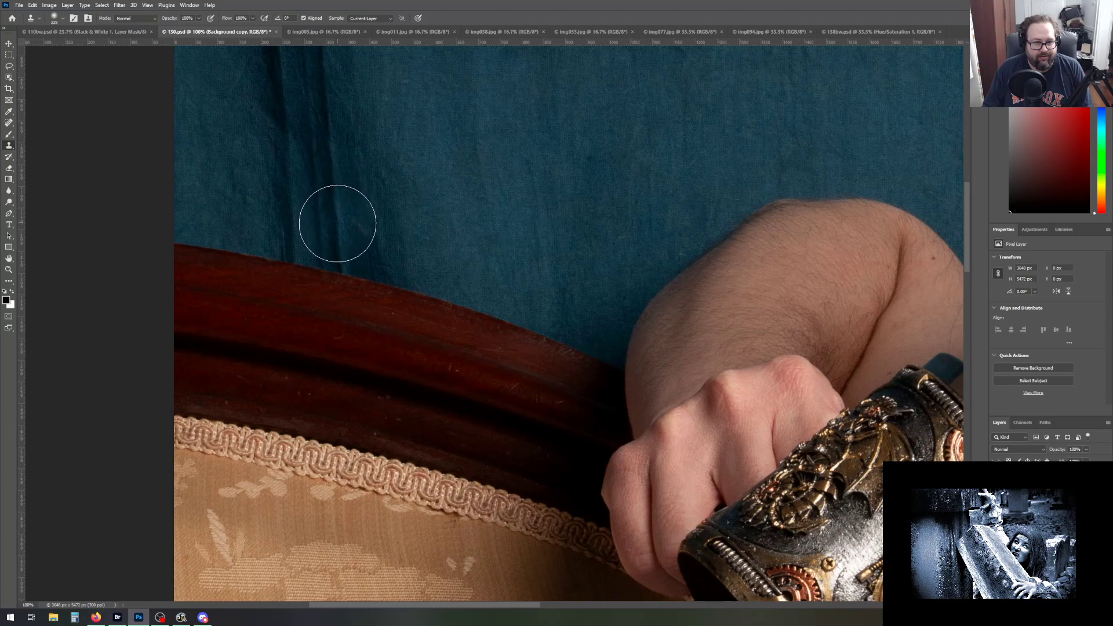
pyautogui.click(337, 224)
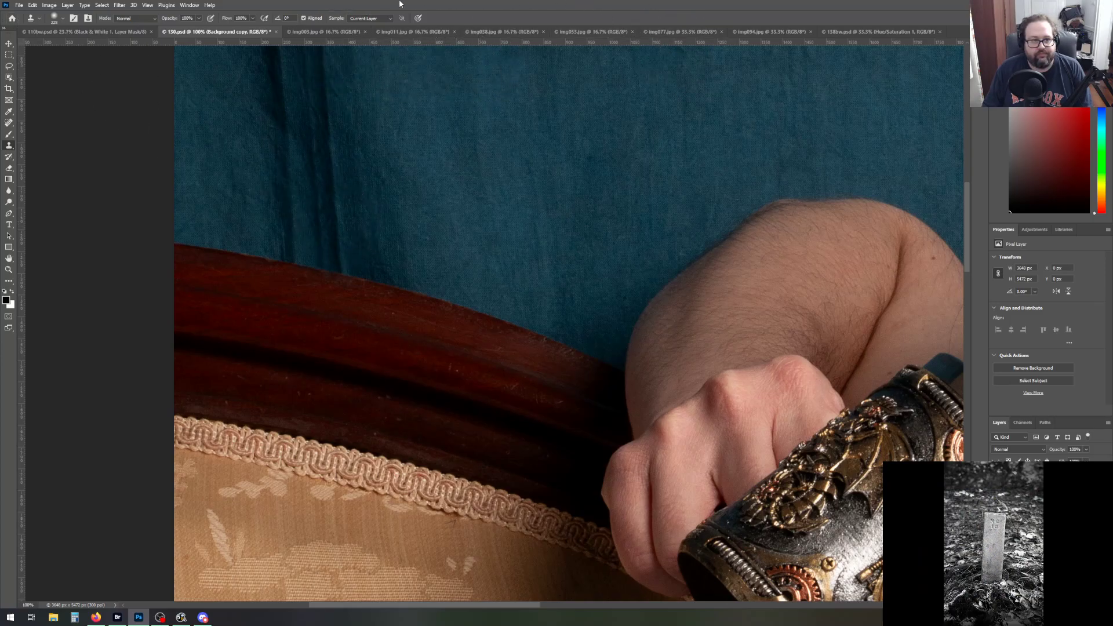
# Darken the backdrop from the photo's upper-right corner and top edge inward with two black-to-transparent linear gradients on the Background copy layer
pyautogui.scroll(10, 373, 177)
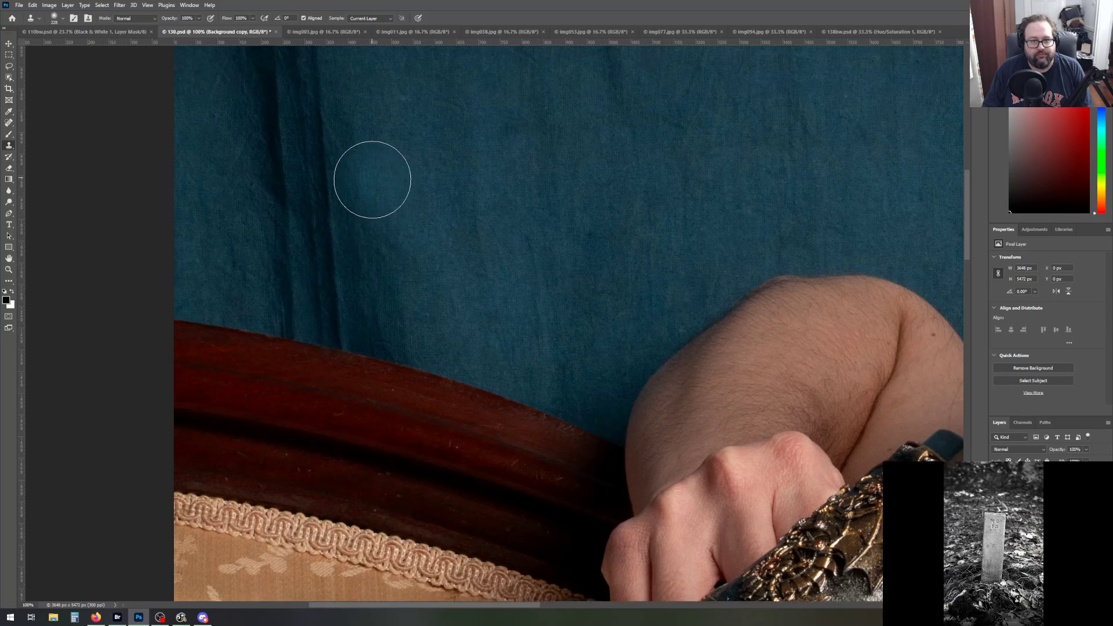
pyautogui.scroll(3, 369, 183)
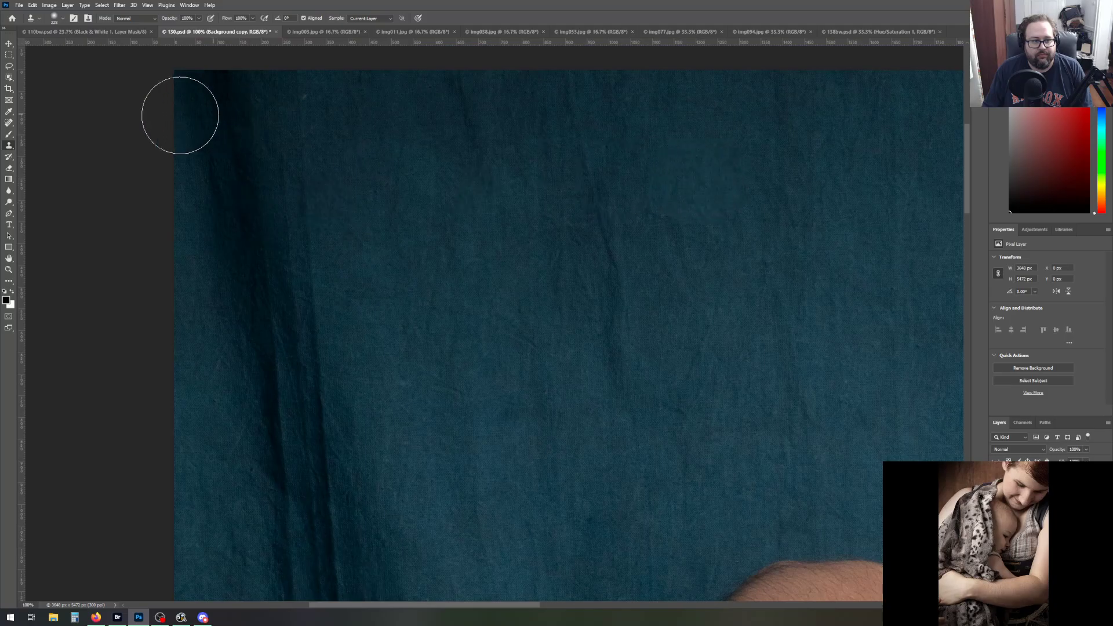
pyautogui.click(9, 270)
pyautogui.click(260, 18)
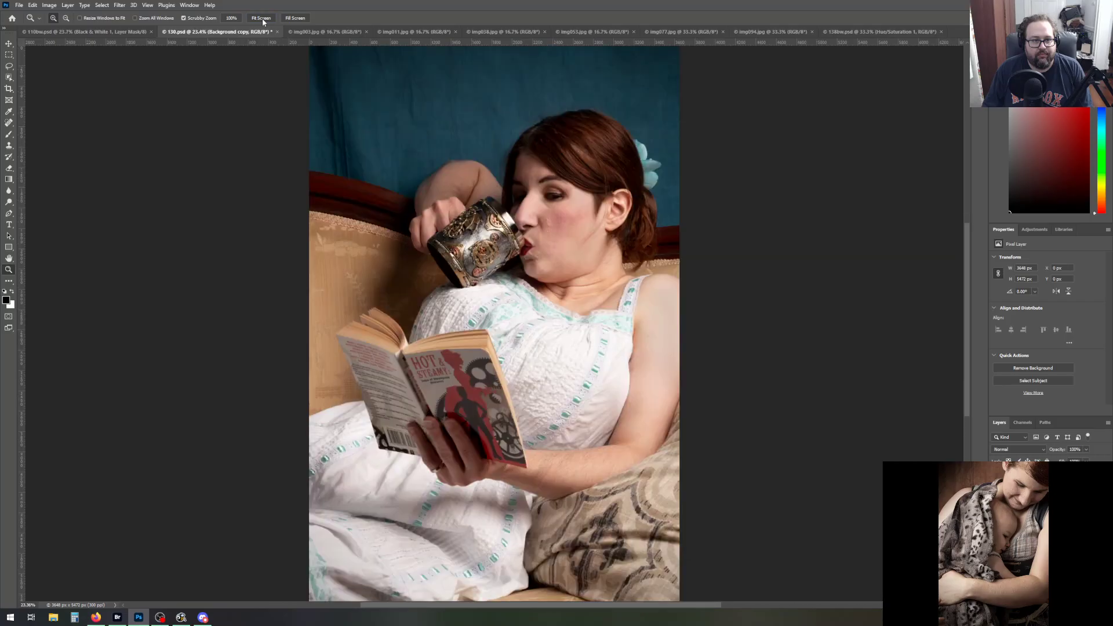
pyautogui.scroll(2, 261, 226)
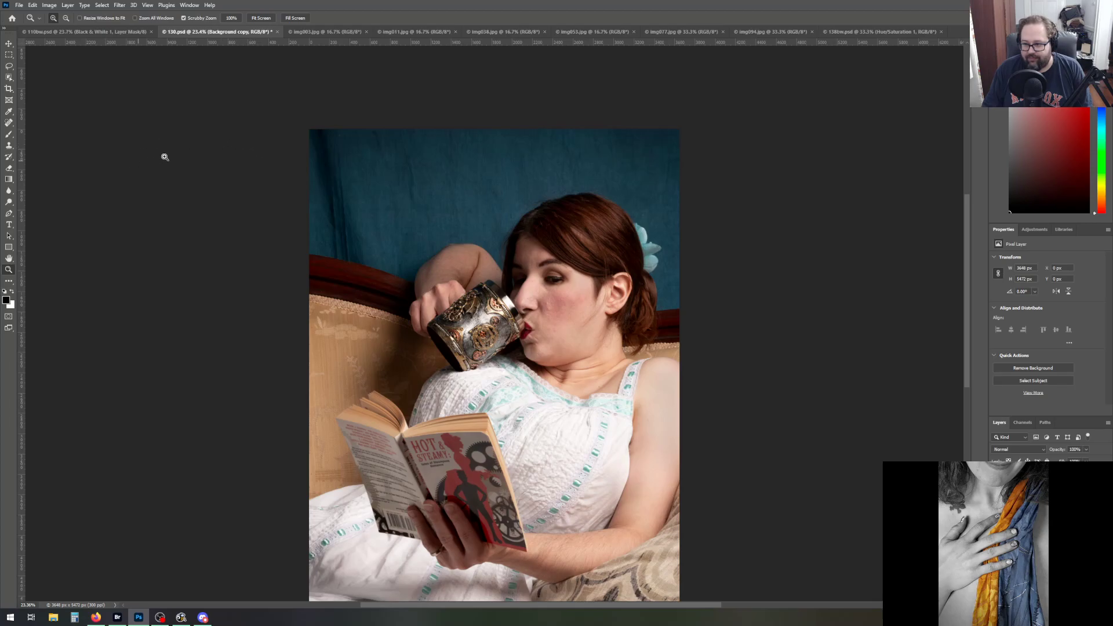
pyautogui.click(9, 179)
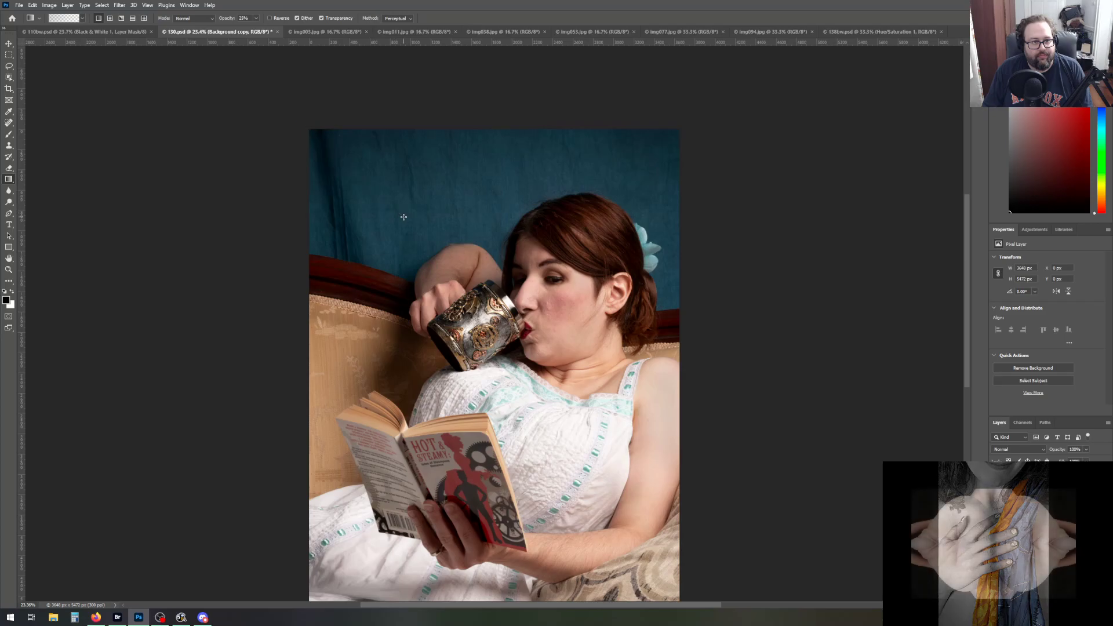
pyautogui.moveTo(681, 115); pyautogui.dragTo(602, 206)
pyautogui.moveTo(488, 94); pyautogui.dragTo(487, 234)
pyautogui.scroll(-3, 808, 326)
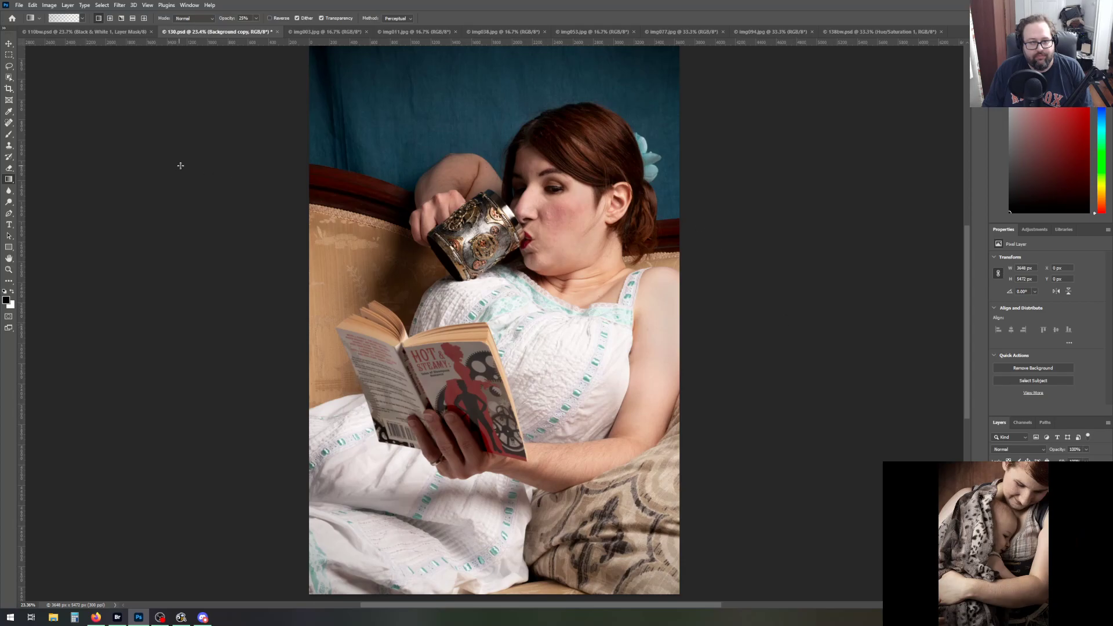
# Save the changes to 130.psd and make the Selective Color adjustment layer active again
pyautogui.click(19, 5)
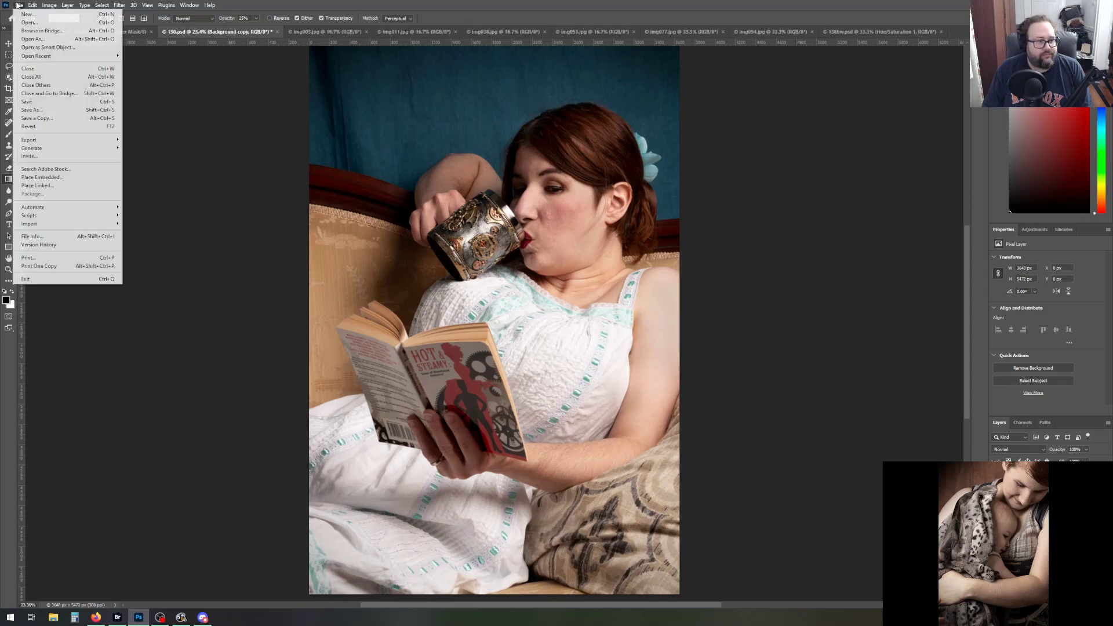
pyautogui.click(42, 101)
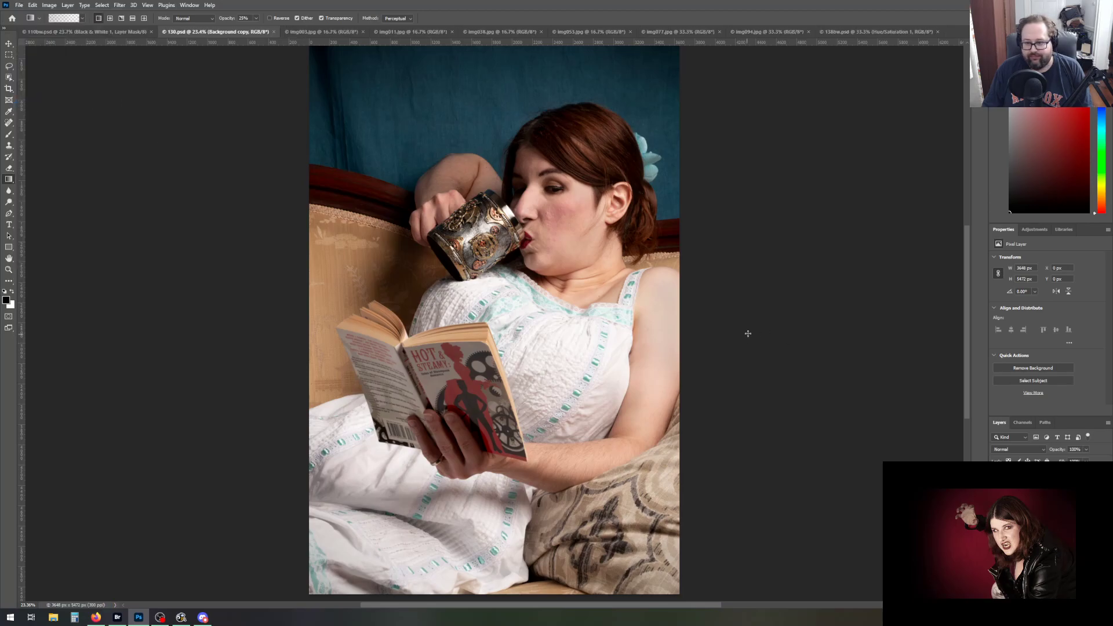
pyautogui.click(1043, 478)
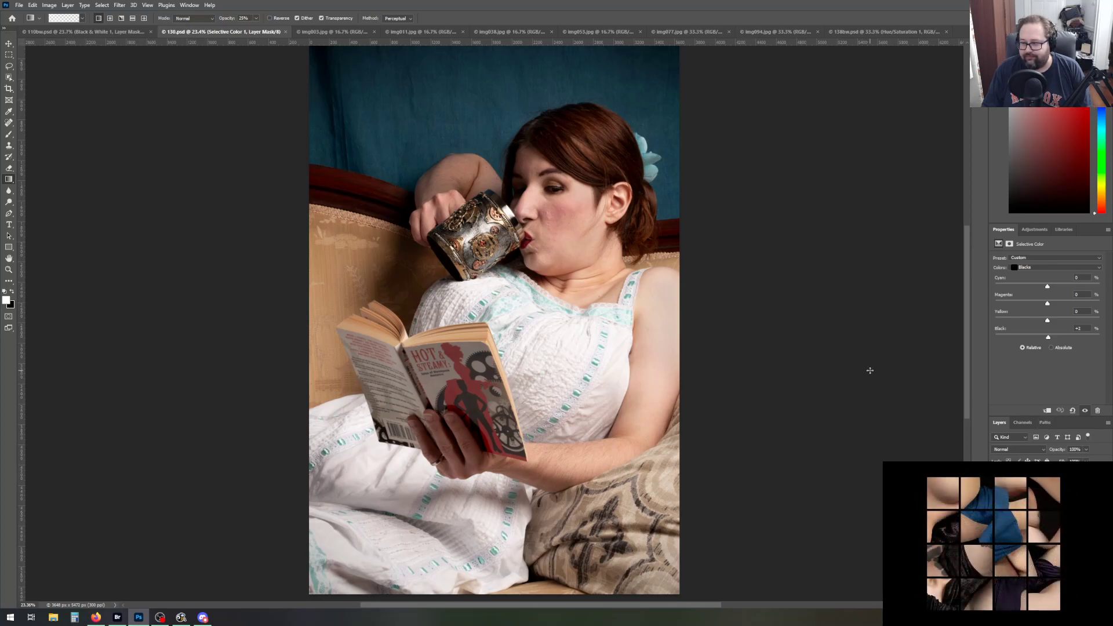
# Add a Brightness/Contrast adjustment layer, lower its contrast to about -5, and save the document
pyautogui.click(1033, 229)
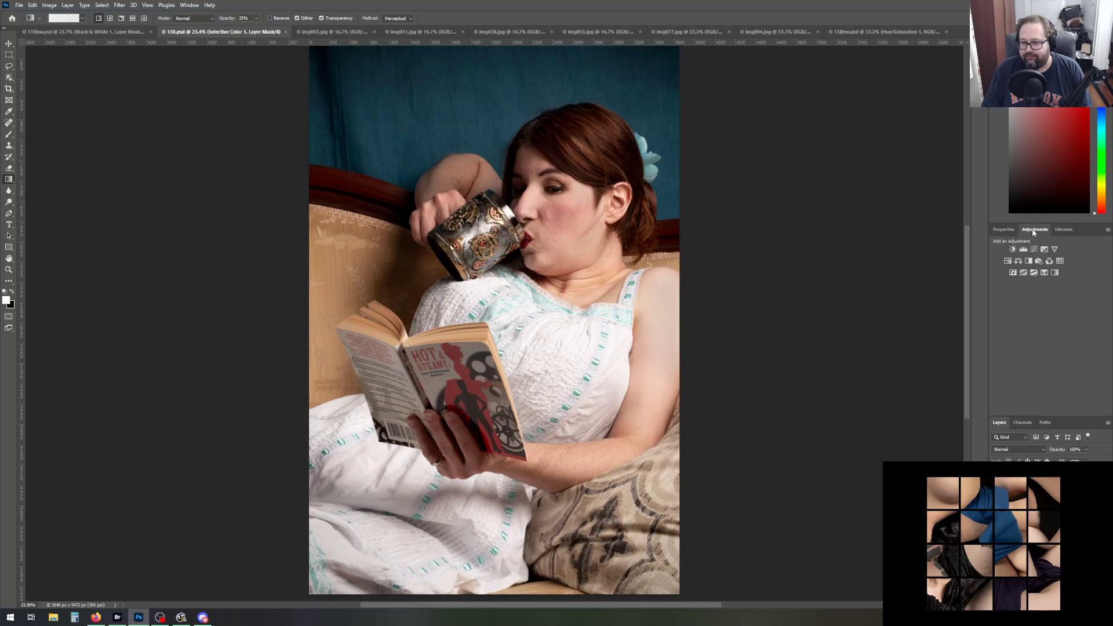
pyautogui.click(1012, 249)
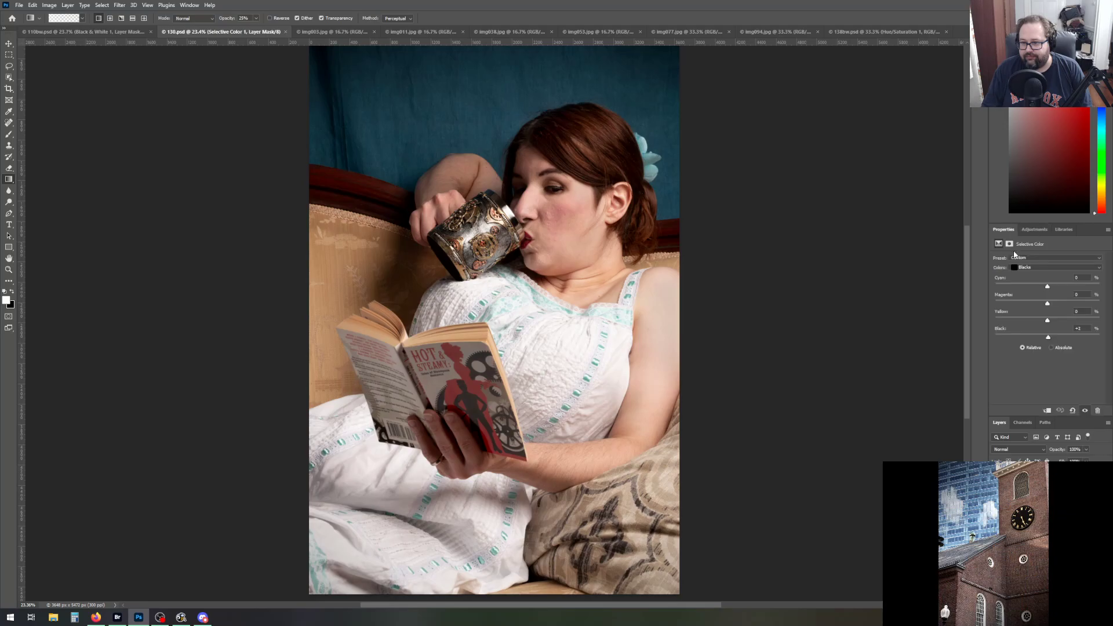
pyautogui.moveTo(1043, 300)
pyautogui.mouseDown()
pyautogui.moveTo(1029, 302)
pyautogui.moveTo(1061, 305)
pyautogui.moveTo(1041, 301)
pyautogui.mouseUp()
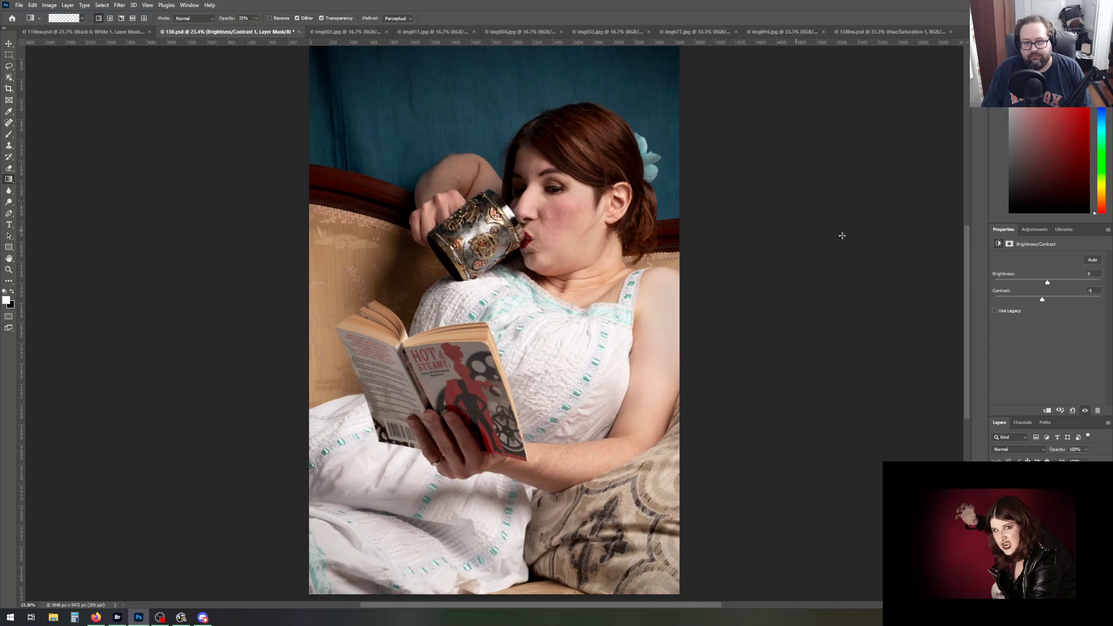
pyautogui.click(19, 4)
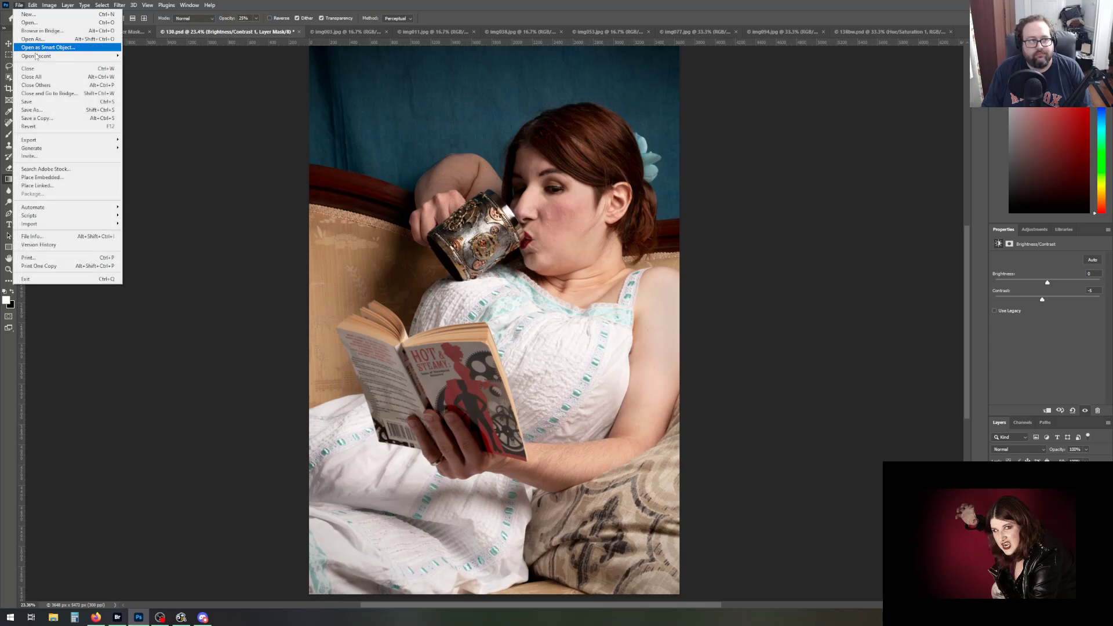
pyautogui.click(51, 102)
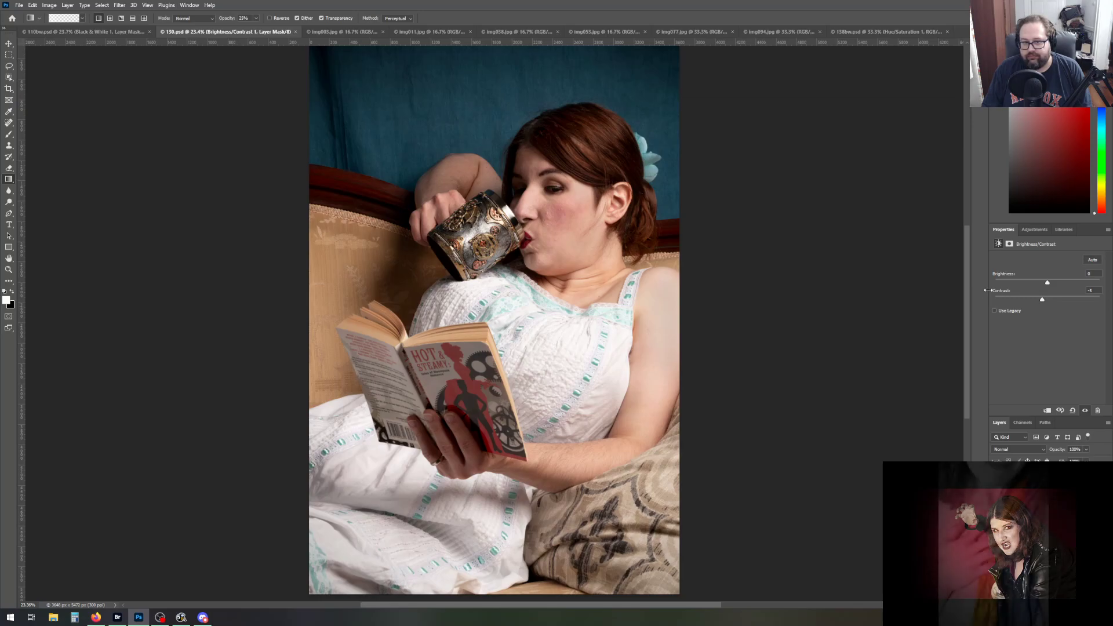
# Add a Black & White adjustment layer above the existing adjustments
pyautogui.click(1034, 229)
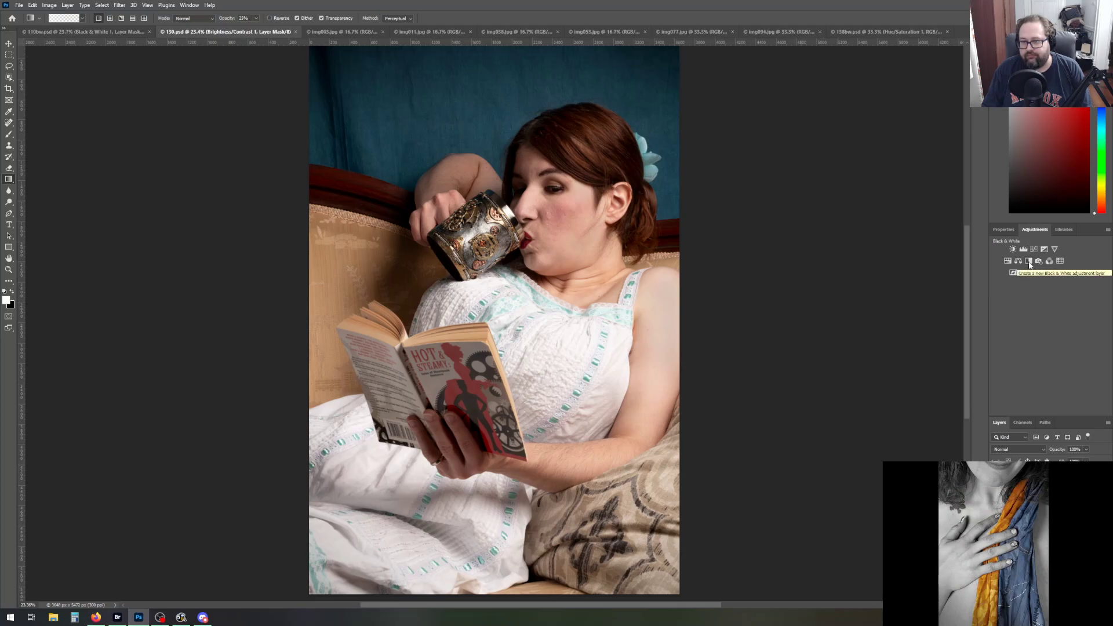
pyautogui.click(1029, 261)
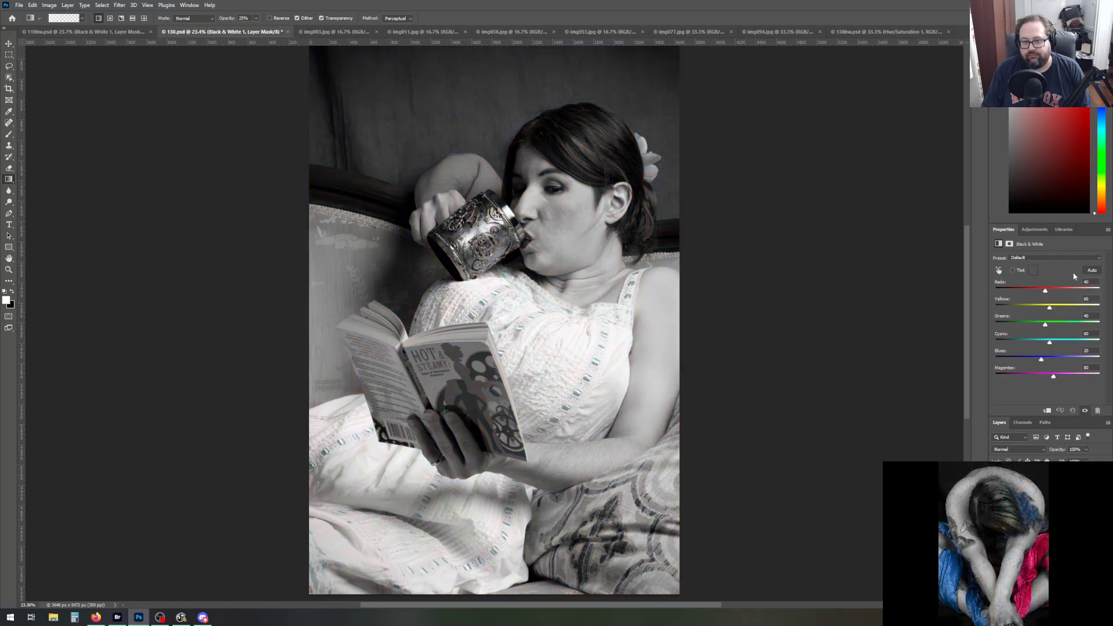
pyautogui.scroll(-1, 818, 292)
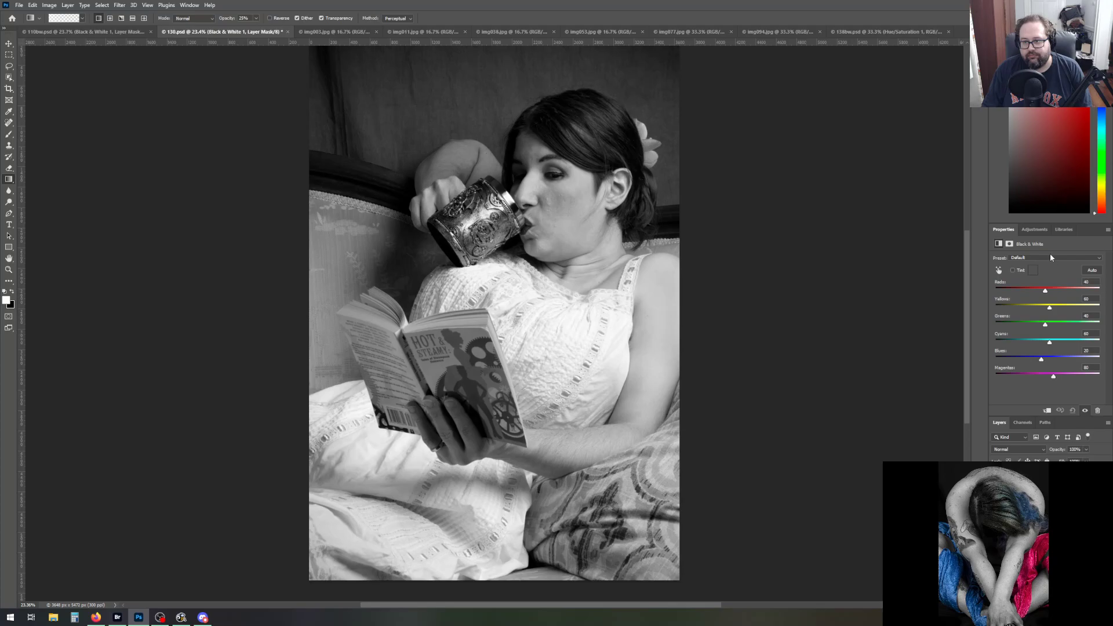
# Try the High Contrast Red Filter, High Contrast Blue Filter, Red Filter and Maximum Black presets on the Black & White adjustment
pyautogui.click(1050, 260)
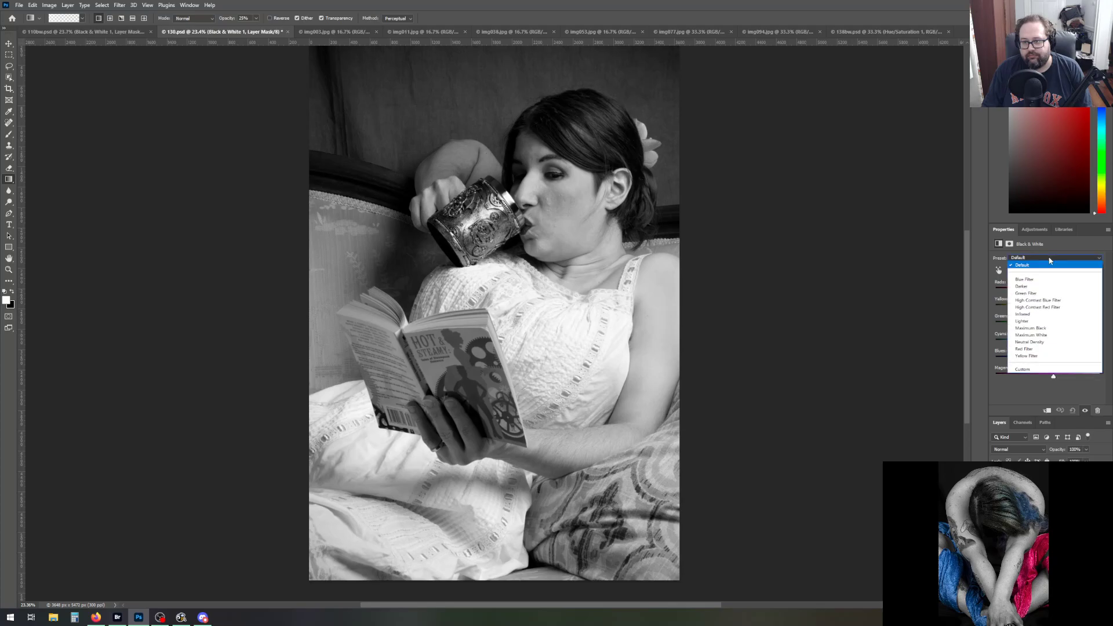
pyautogui.click(1046, 307)
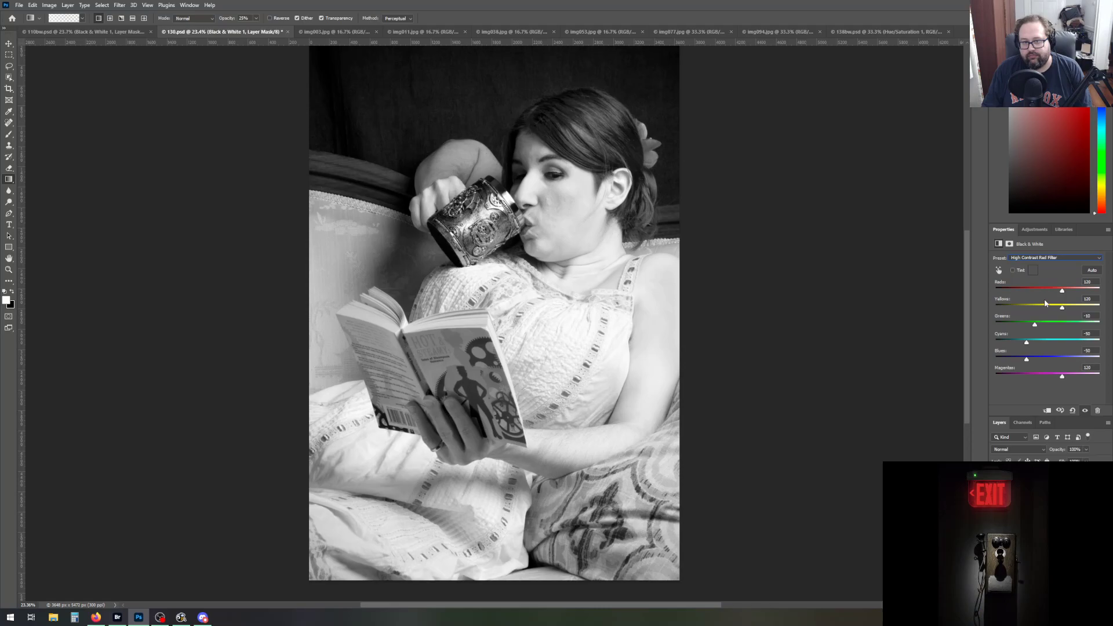
pyautogui.click(1052, 258)
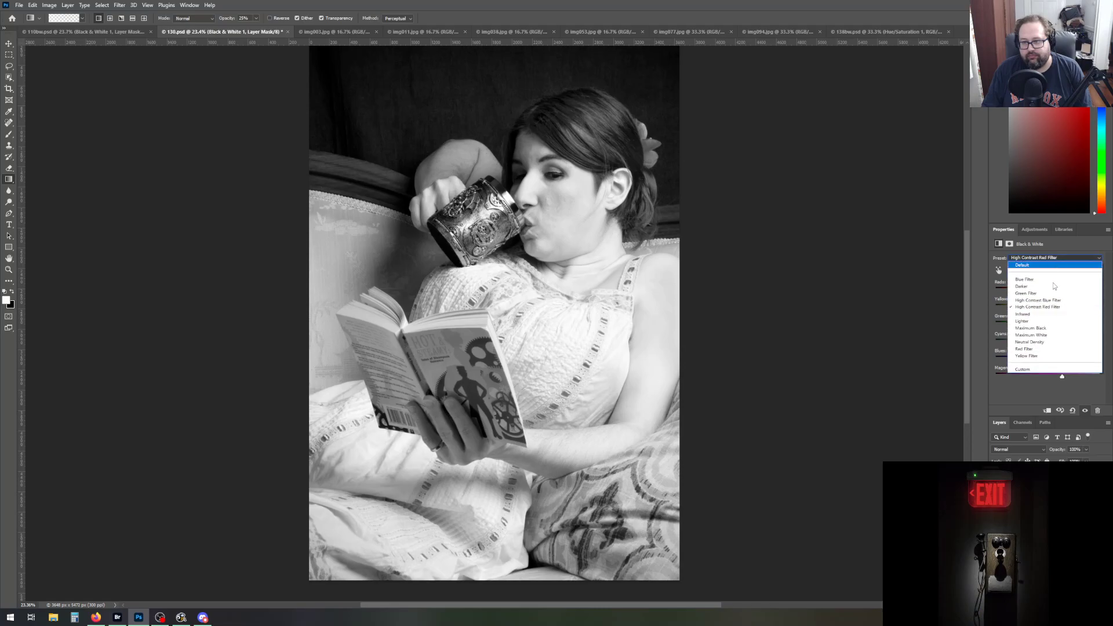
pyautogui.click(1053, 300)
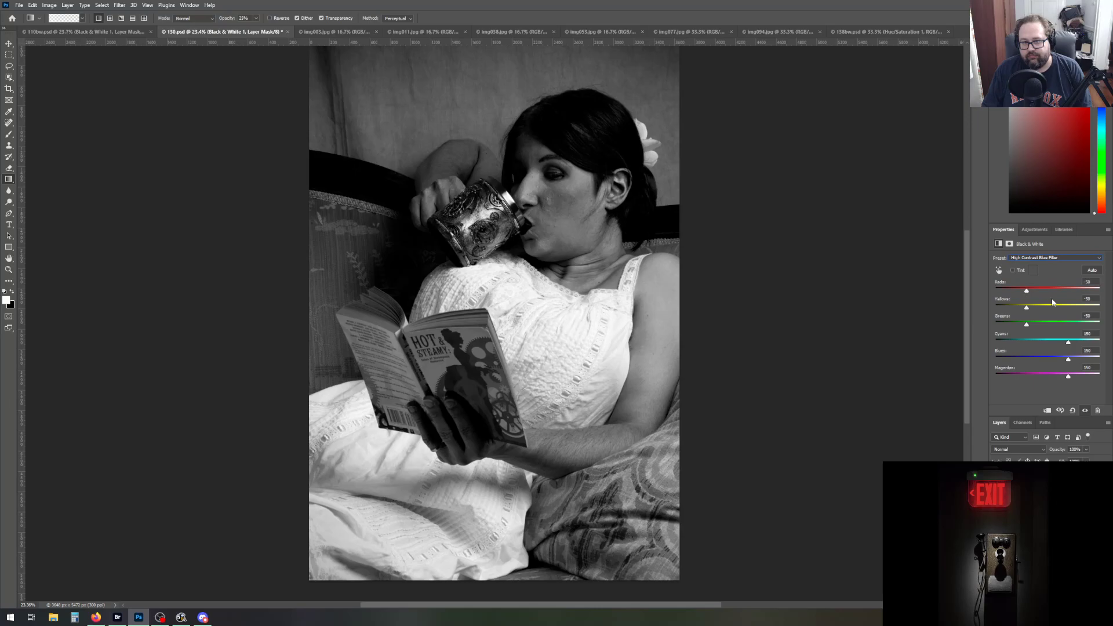
pyautogui.click(1055, 259)
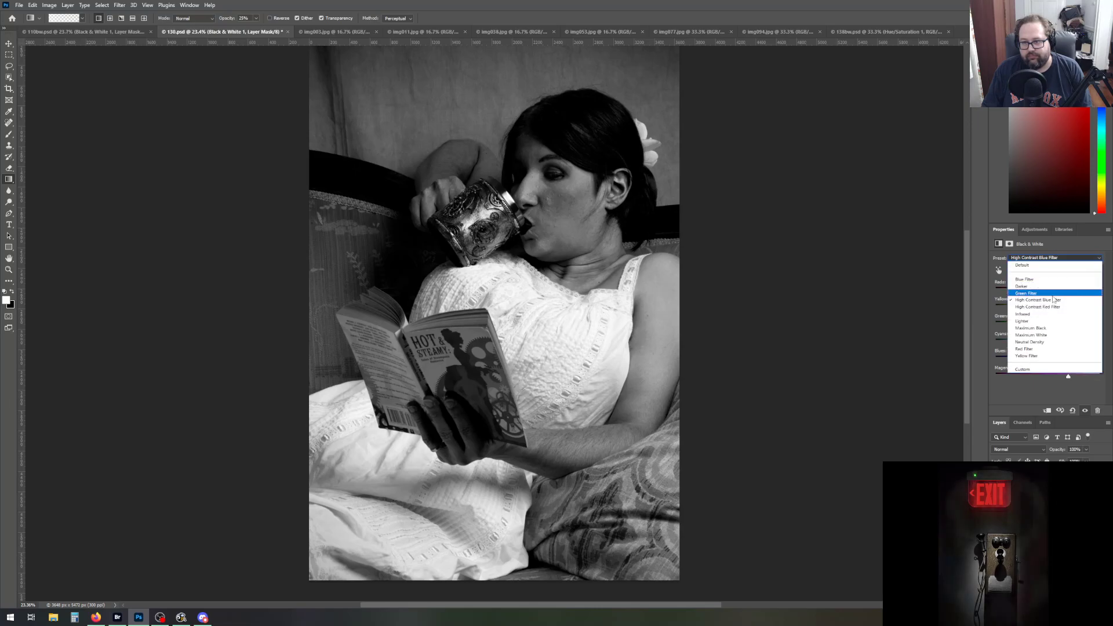
pyautogui.click(1043, 349)
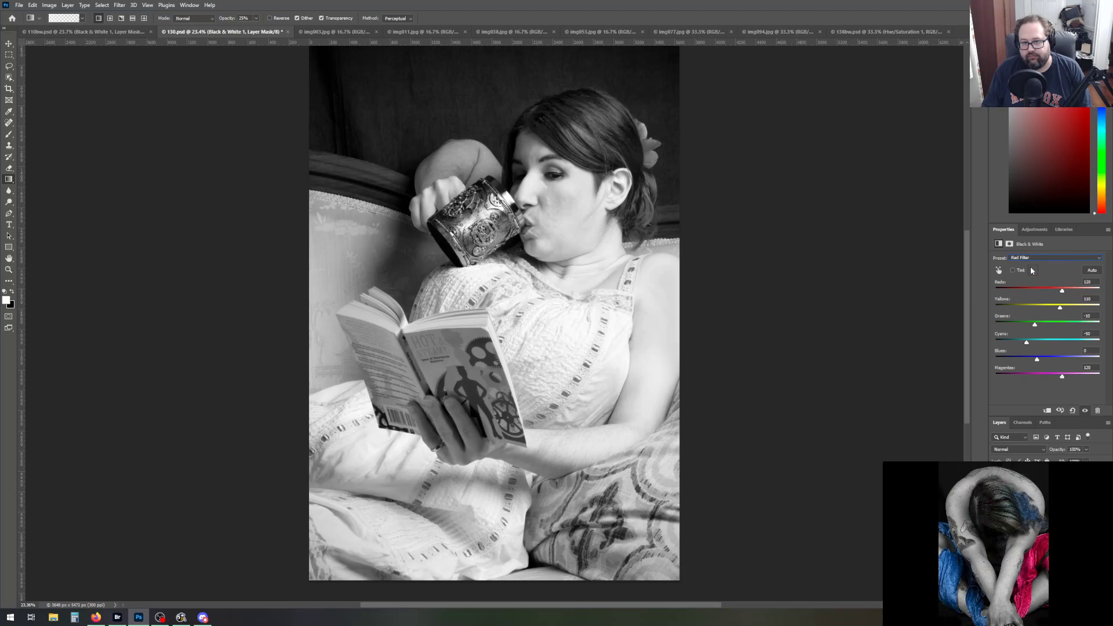
pyautogui.click(1042, 257)
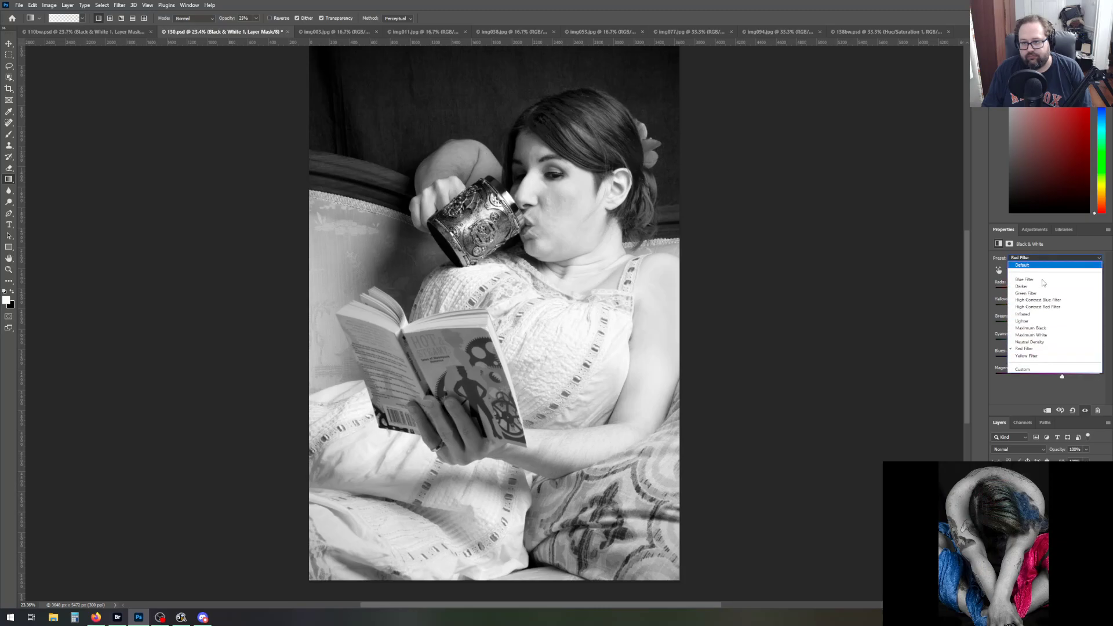
pyautogui.click(1039, 328)
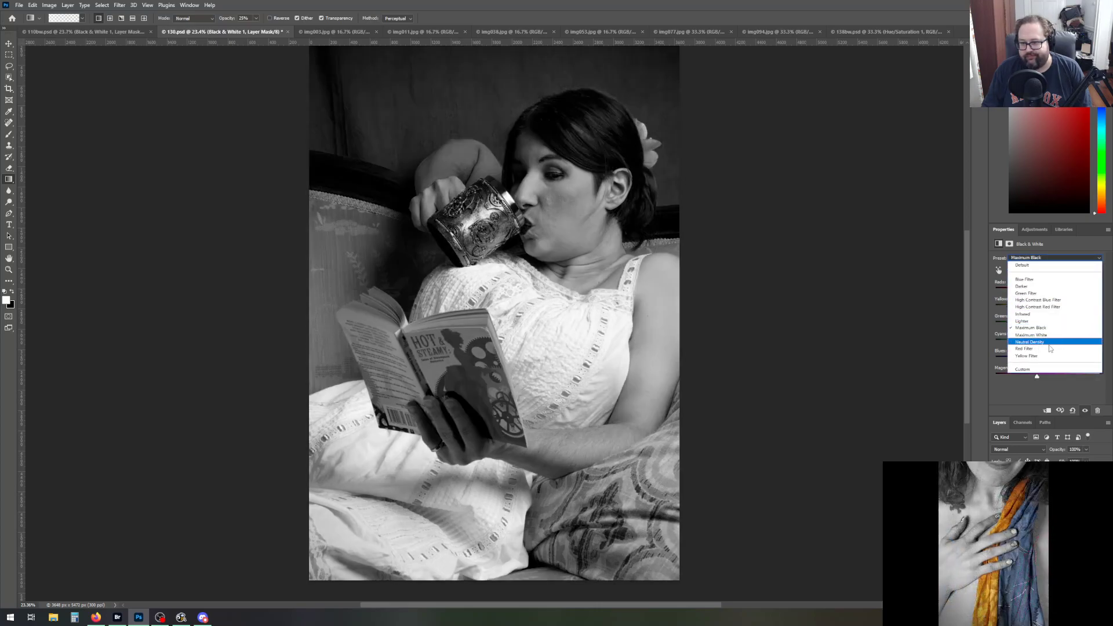
# Apply the Yellow Filter preset to the Black & White adjustment, then lower Yellows to about 21 and raise Cyans to about 27
pyautogui.click(1043, 357)
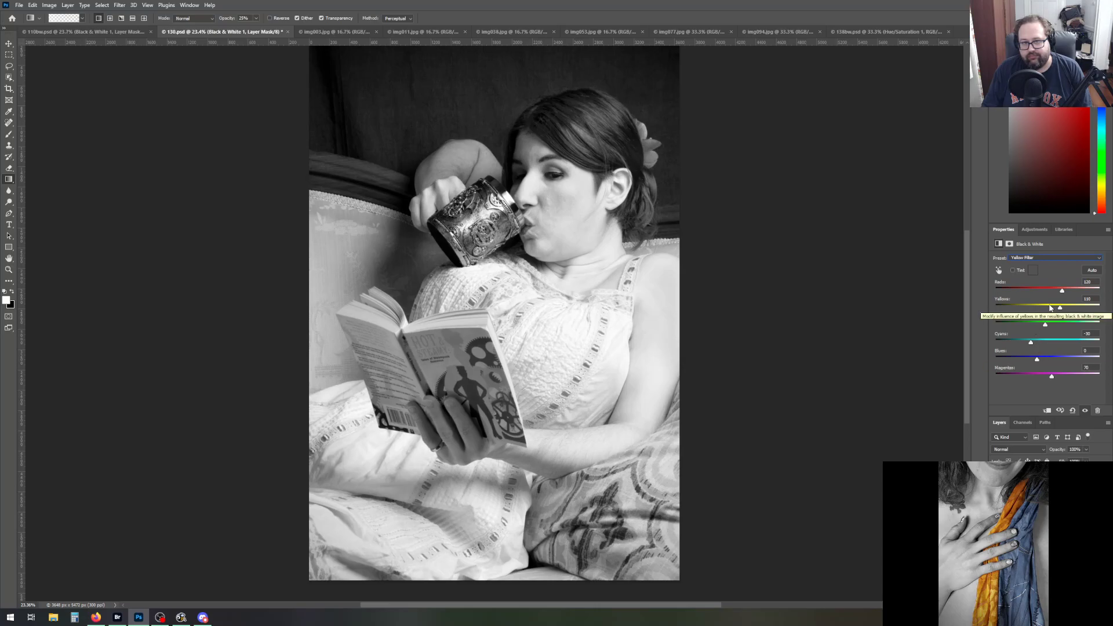
pyautogui.moveTo(1051, 308); pyautogui.dragTo(1041, 309)
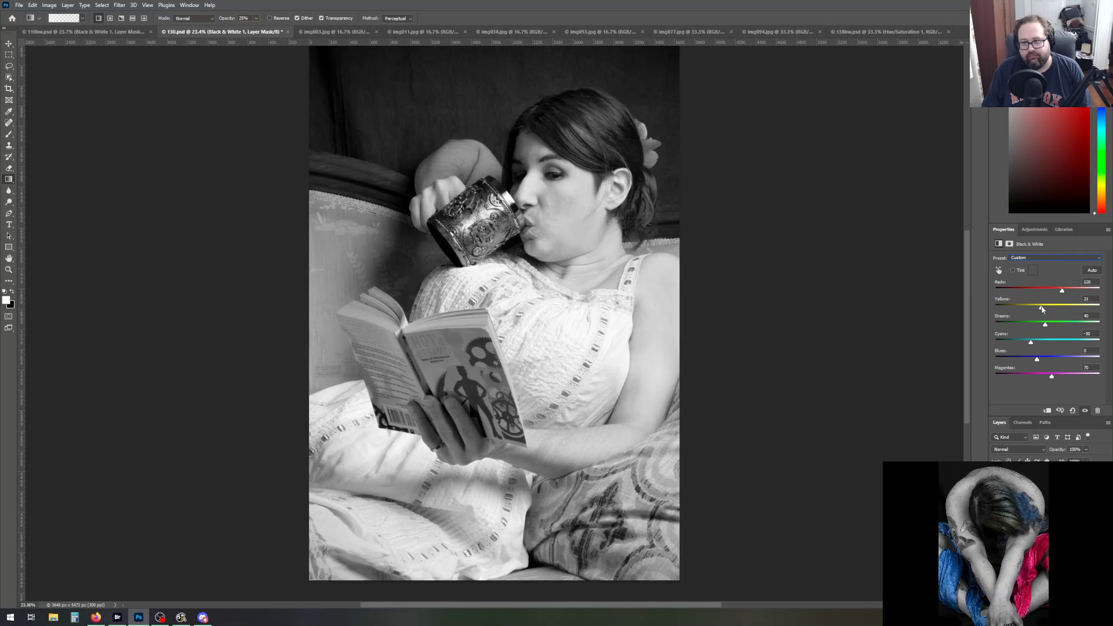
pyautogui.moveTo(1035, 342)
pyautogui.mouseDown()
pyautogui.moveTo(1003, 345)
pyautogui.moveTo(1038, 344)
pyautogui.mouseUp()
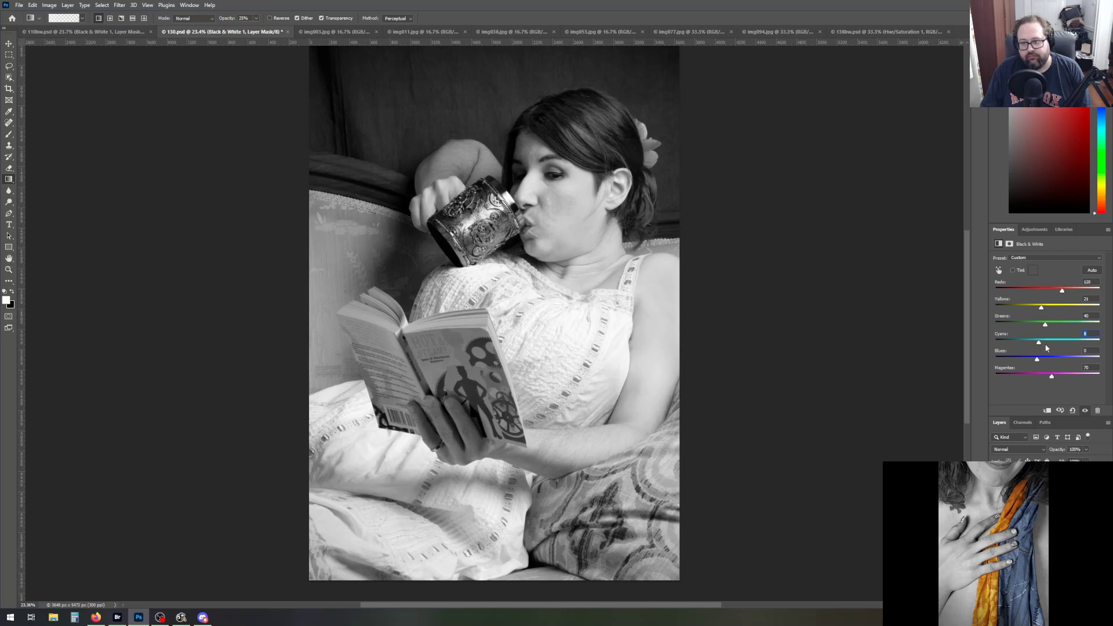
pyautogui.moveTo(1039, 345); pyautogui.dragTo(1042, 345)
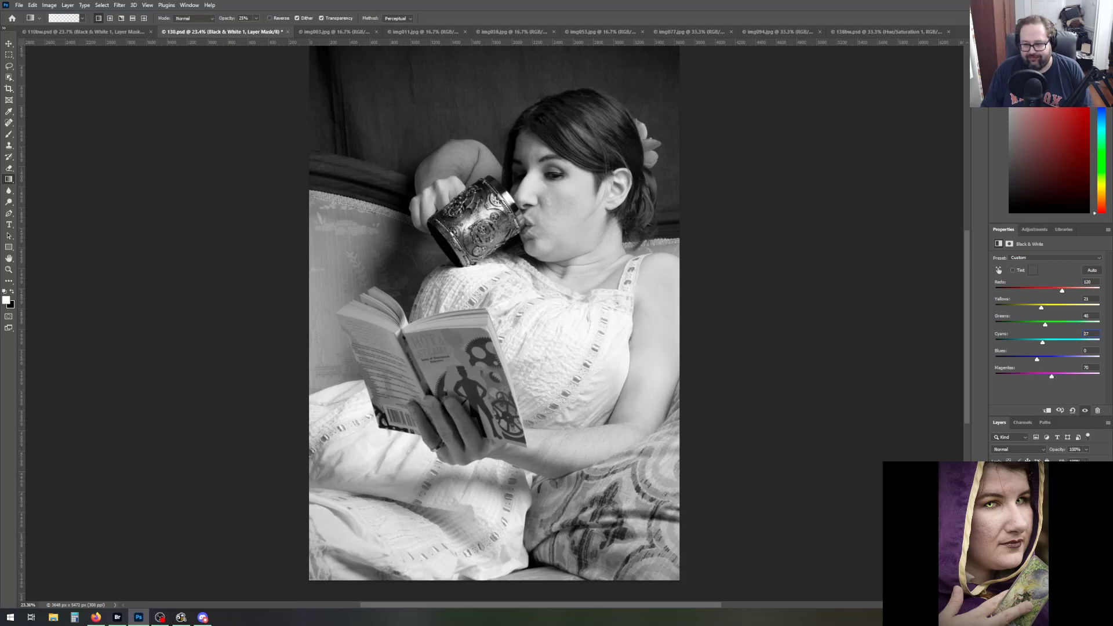
# Hide the Black & White adjustment layer and select the Background copy layer
pyautogui.click(995, 477)
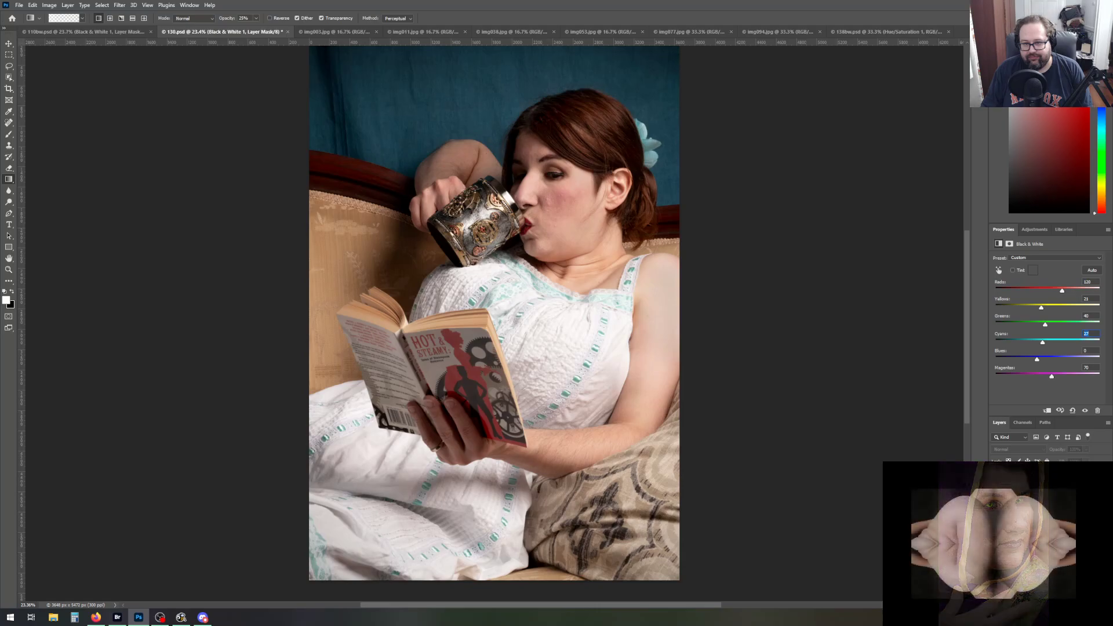
pyautogui.click(1037, 496)
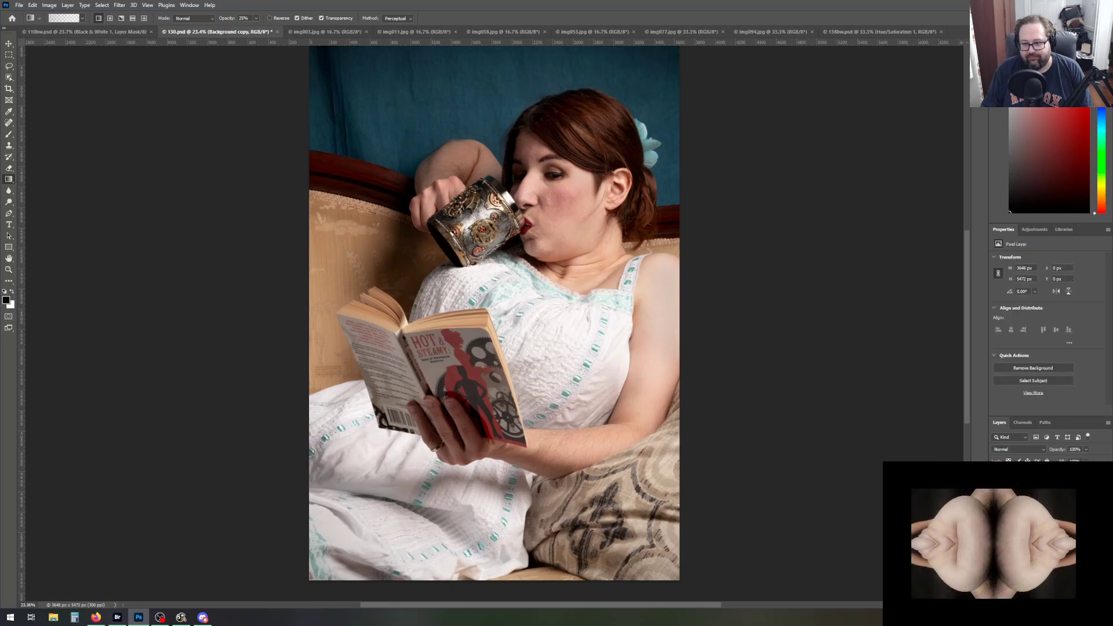
# Examine the colour version of the portrait, checking the framing and tones along its edges
pyautogui.scroll(-4, 788, 444)
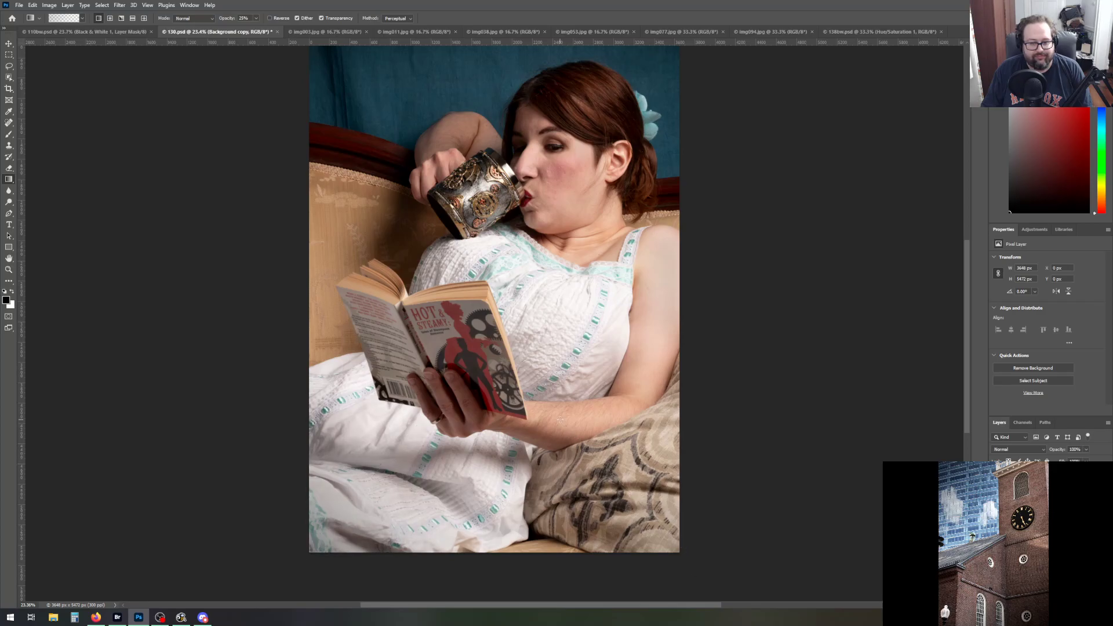
pyautogui.moveTo(698, 562); pyautogui.dragTo(560, 420)
pyautogui.scroll(3, 822, 467)
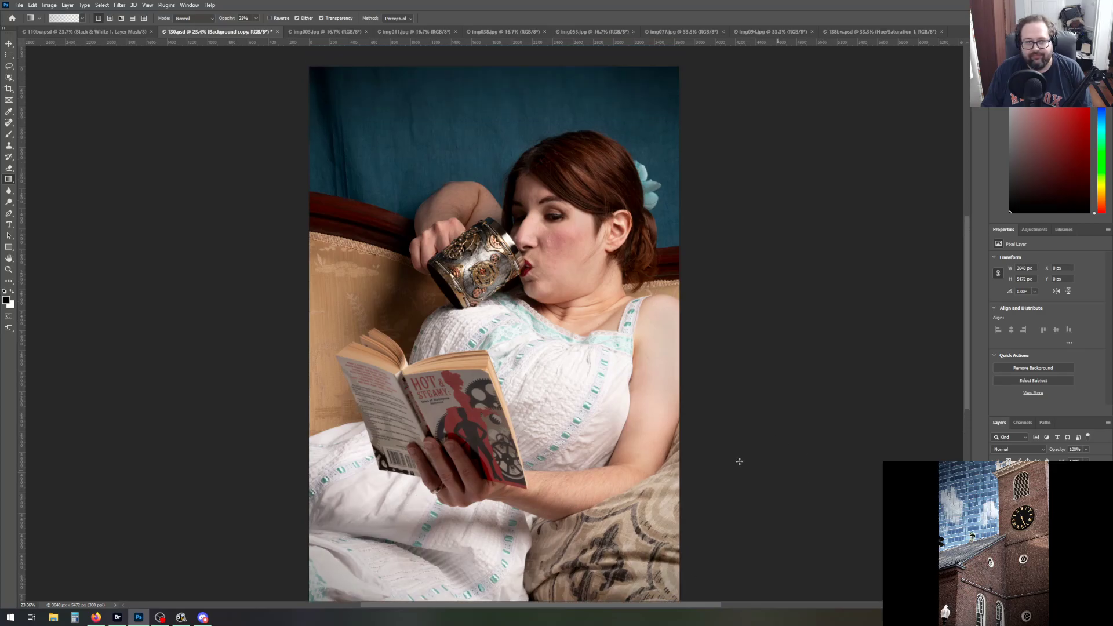
pyautogui.moveTo(268, 355); pyautogui.dragTo(310, 355)
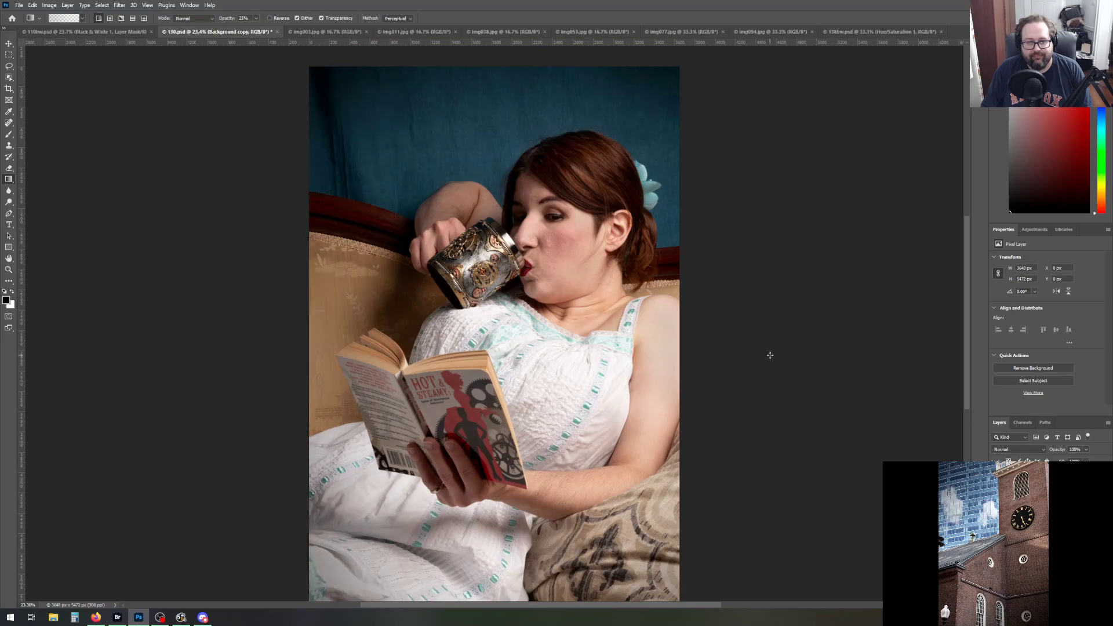
pyautogui.moveTo(719, 355); pyautogui.dragTo(546, 355)
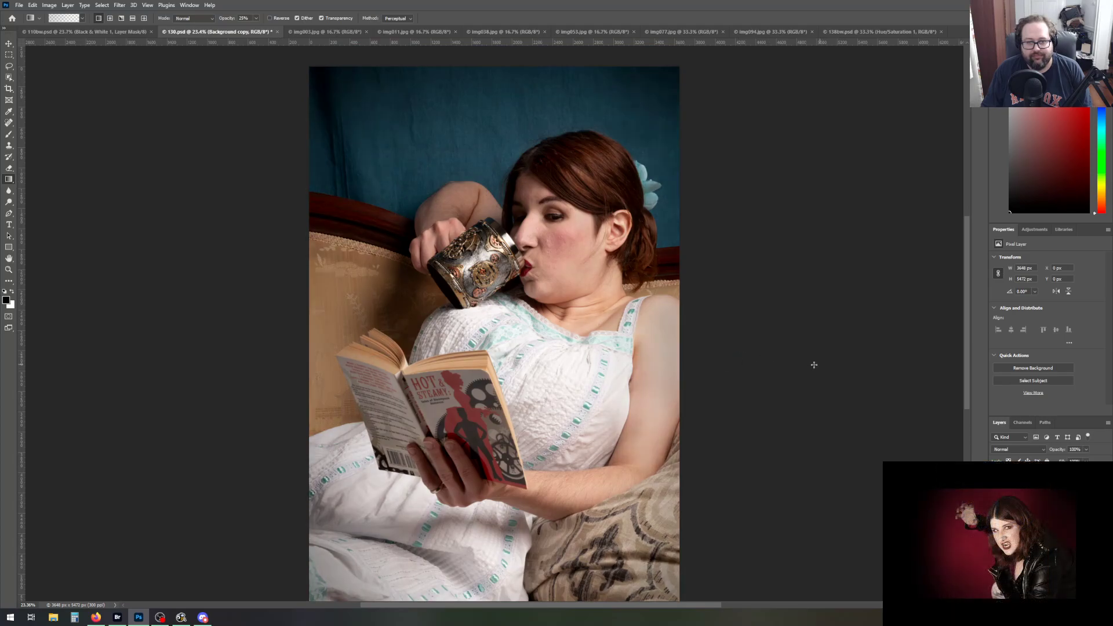
pyautogui.scroll(-1, 791, 428)
pyautogui.scroll(-5, 791, 427)
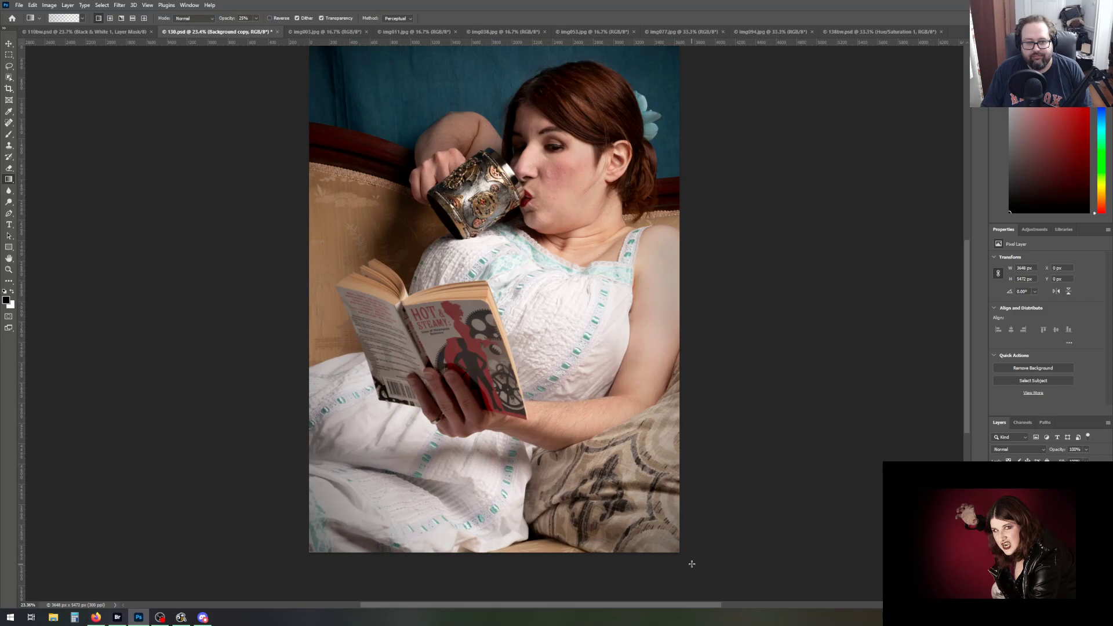
pyautogui.scroll(4, 730, 452)
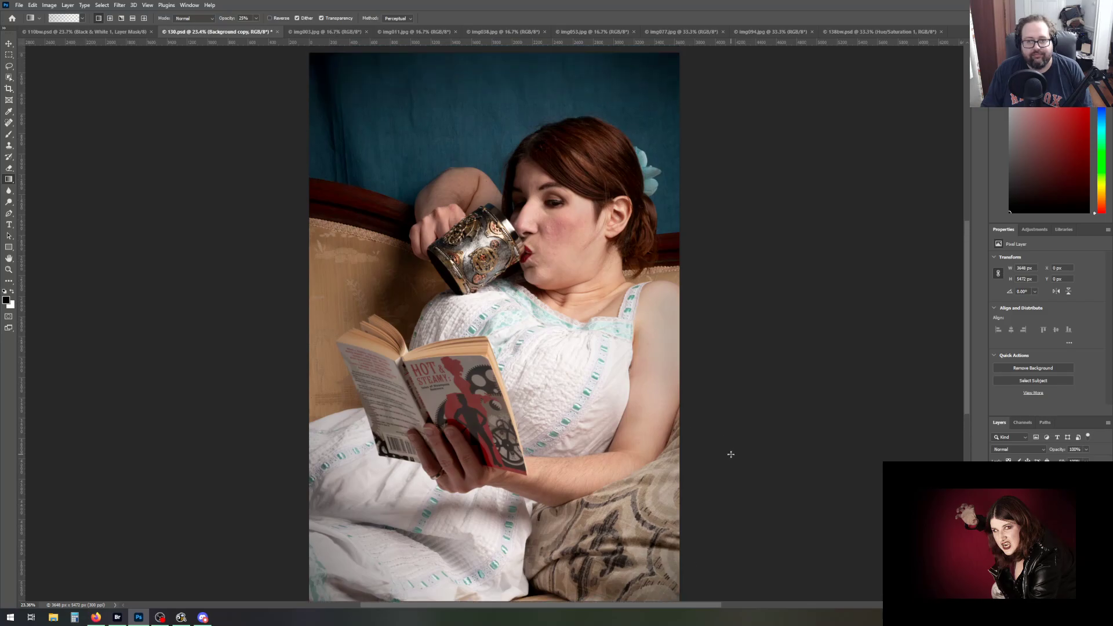
# Save the document with the colour version showing
pyautogui.click(19, 5)
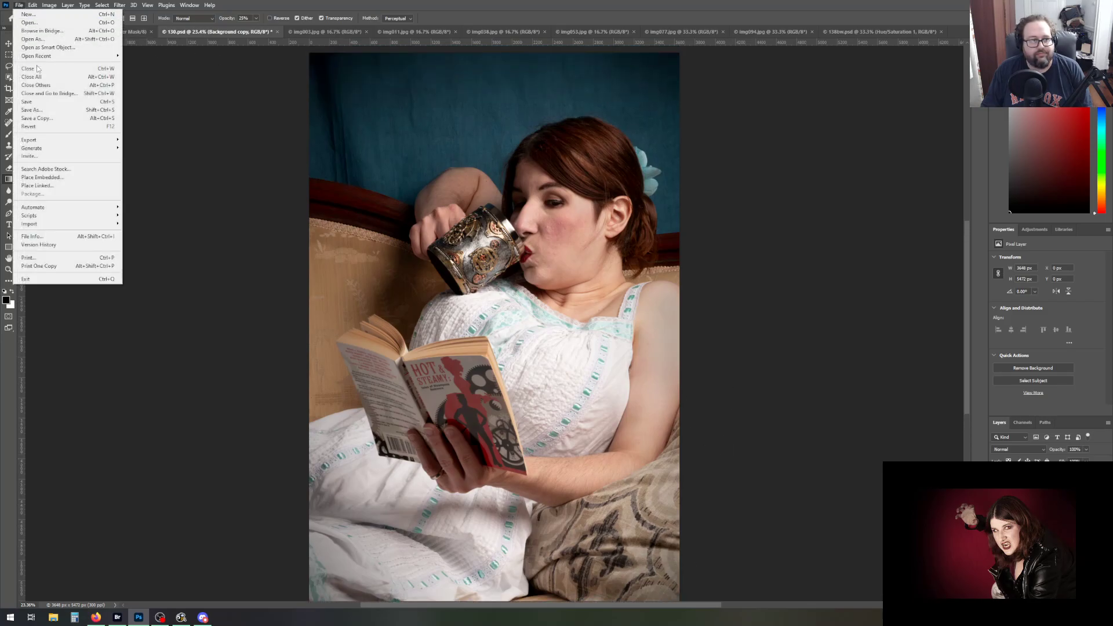
pyautogui.click(34, 102)
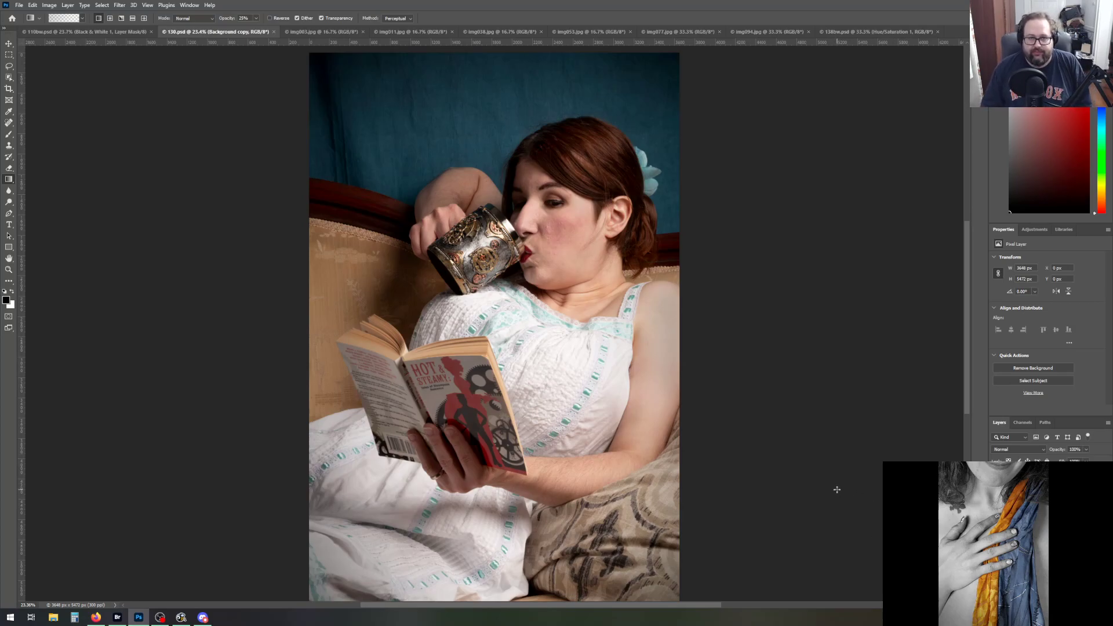
# Show the Black & White adjustment layer again over the portrait
pyautogui.scroll(-1, 836, 483)
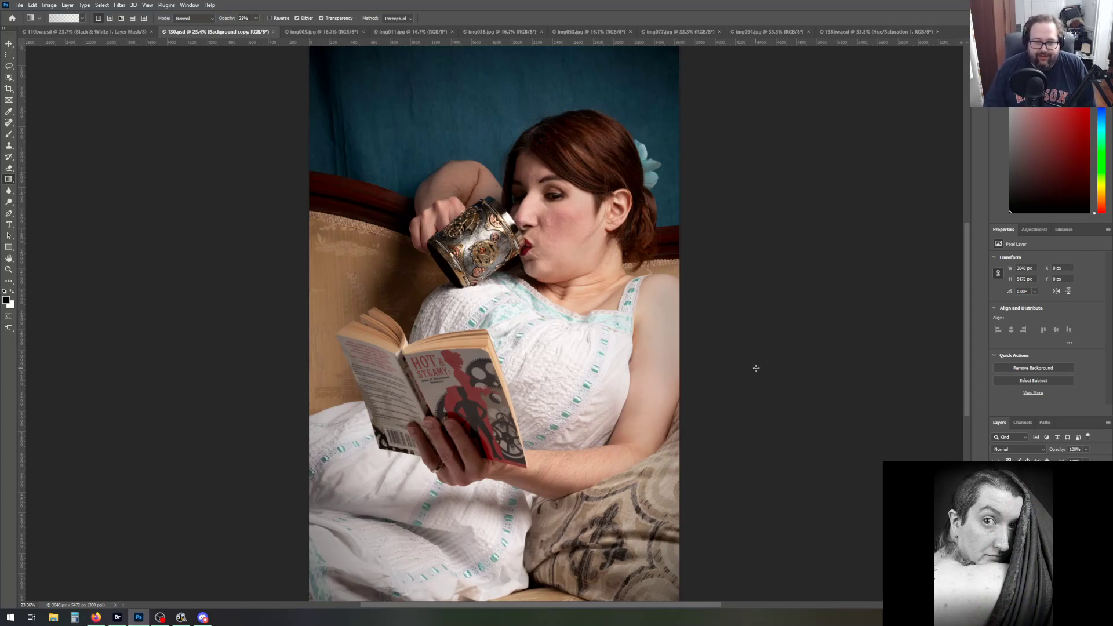
pyautogui.scroll(5, 756, 369)
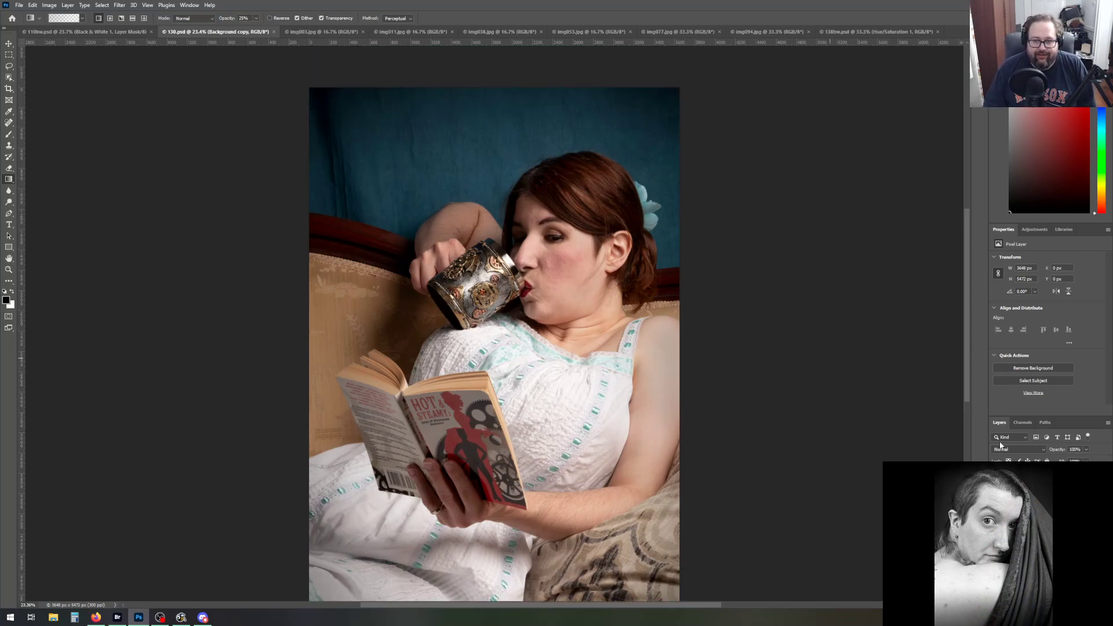
pyautogui.click(996, 476)
pyautogui.scroll(-6, 832, 424)
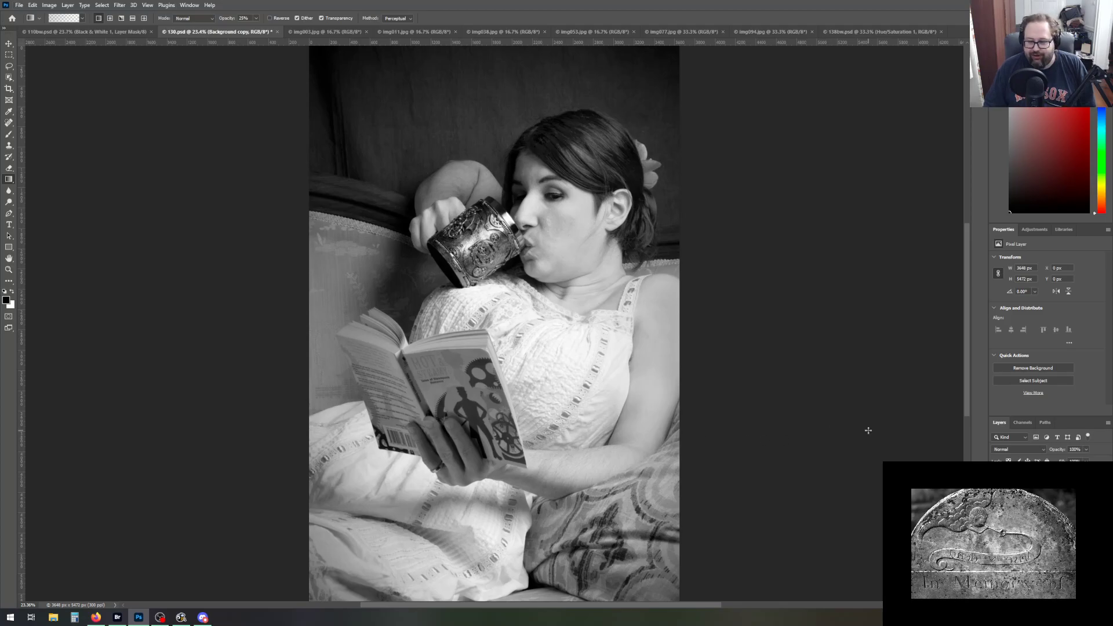
pyautogui.click(18, 5)
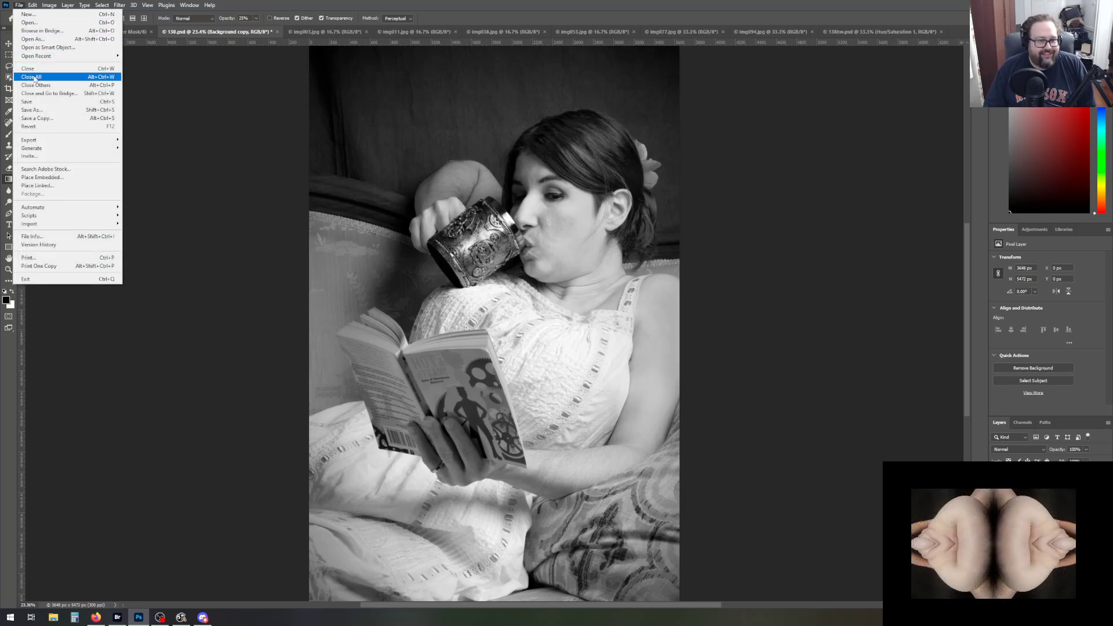
pyautogui.click(21, 5)
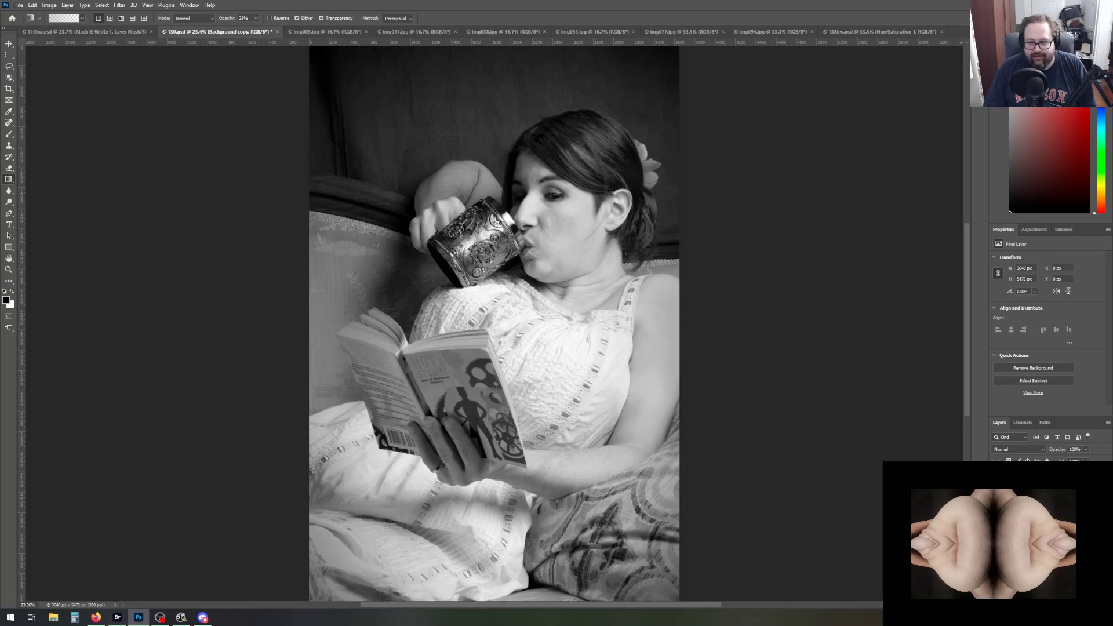
# Set the Reds to 67 in the Black & White adjustment layer of the mug-and-book portrait
pyautogui.click(1056, 482)
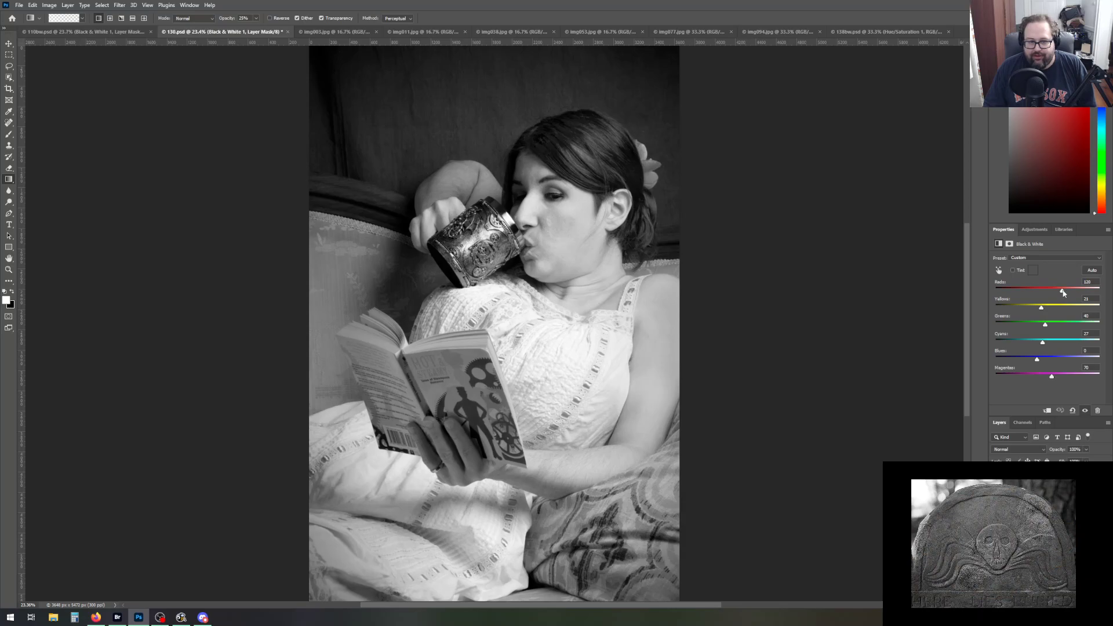
pyautogui.moveTo(1063, 293); pyautogui.dragTo(1050, 293)
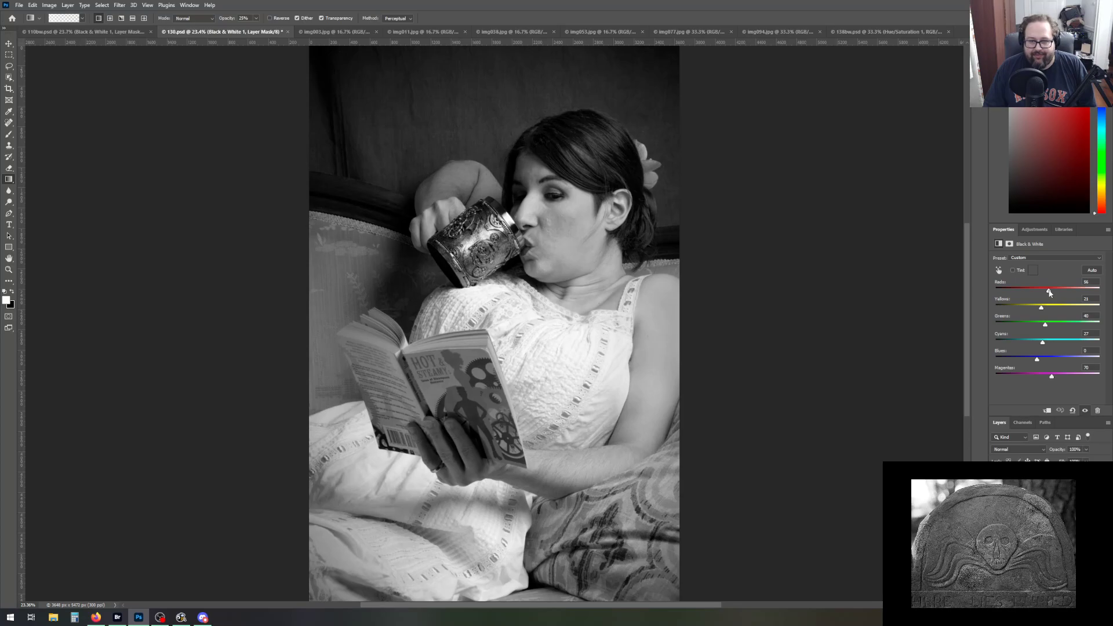
pyautogui.moveTo(1050, 293); pyautogui.dragTo(1042, 294)
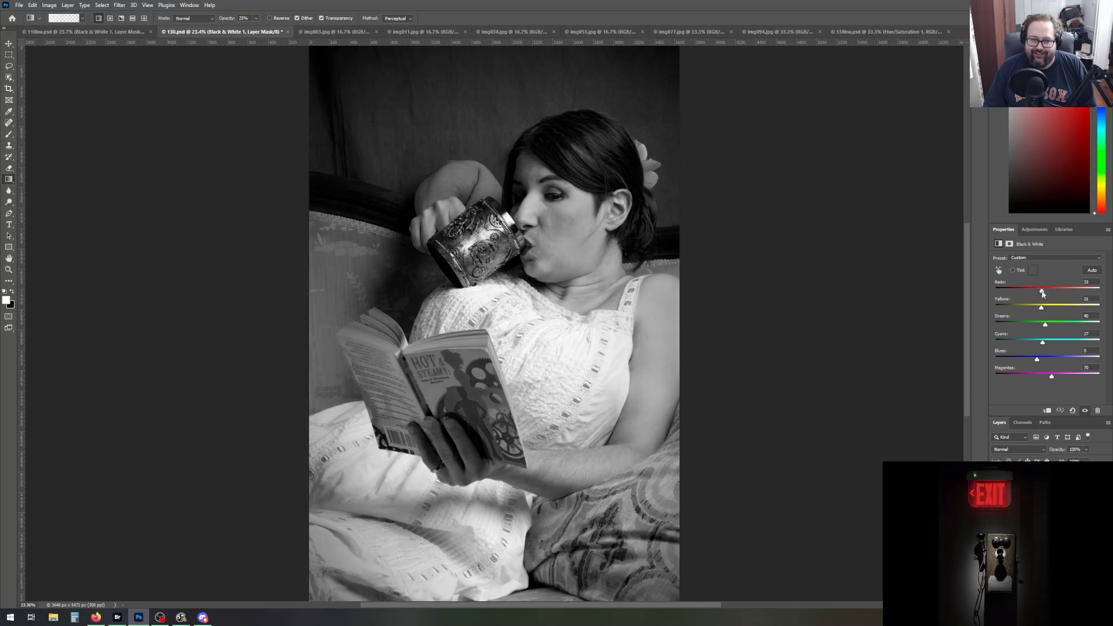
pyautogui.moveTo(1042, 294); pyautogui.dragTo(1056, 294)
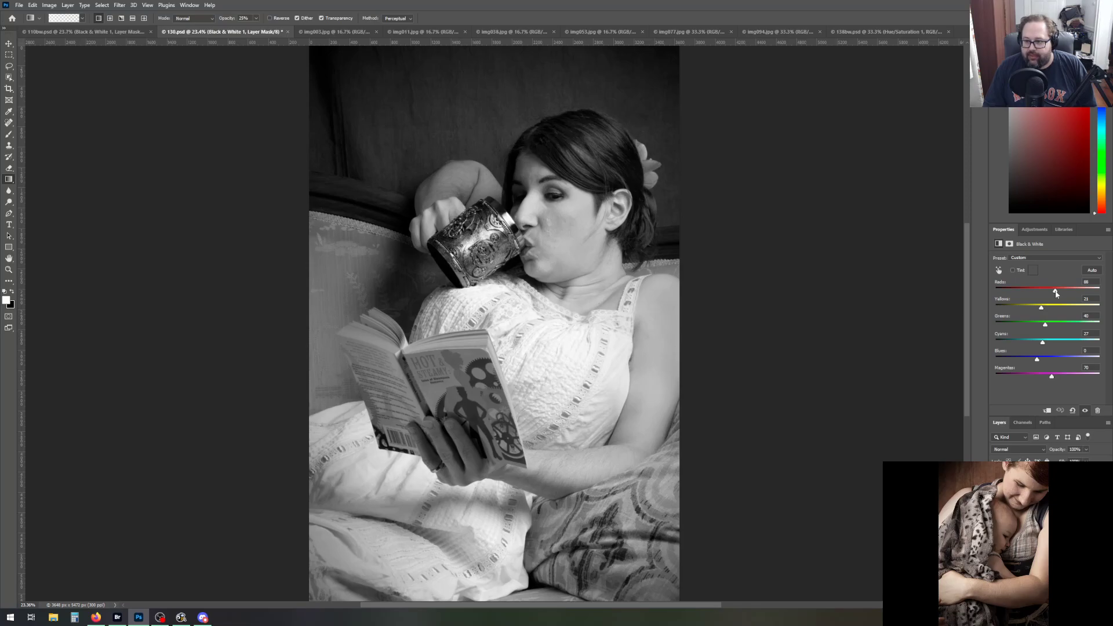
pyautogui.moveTo(1056, 294); pyautogui.dragTo(1052, 294)
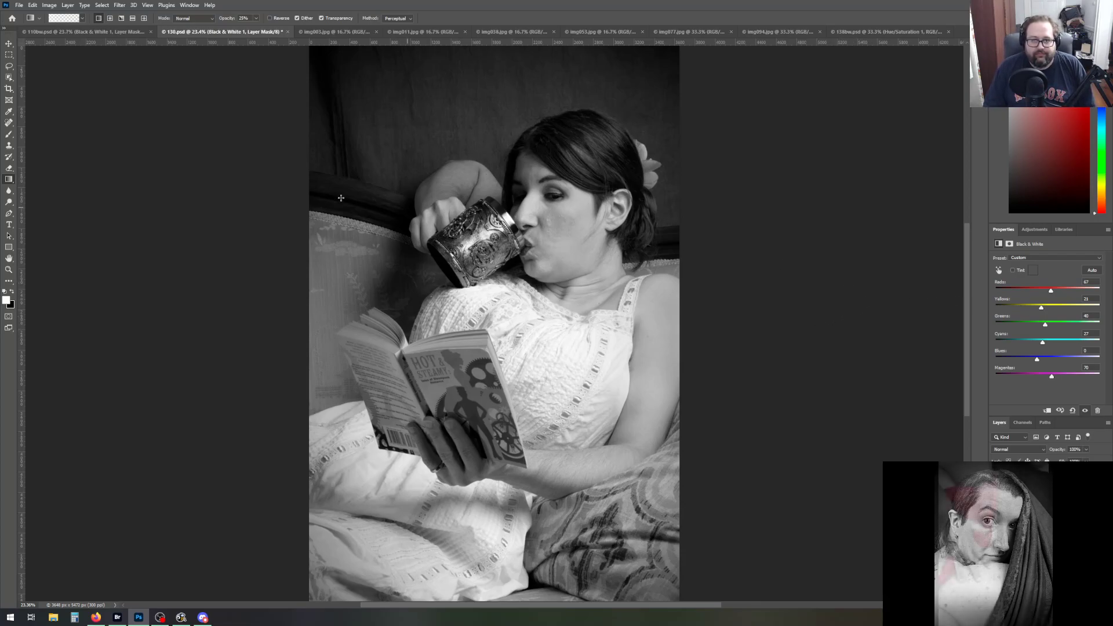
# Examine the woman's hair and face up close in the black-and-white version
pyautogui.click(9, 269)
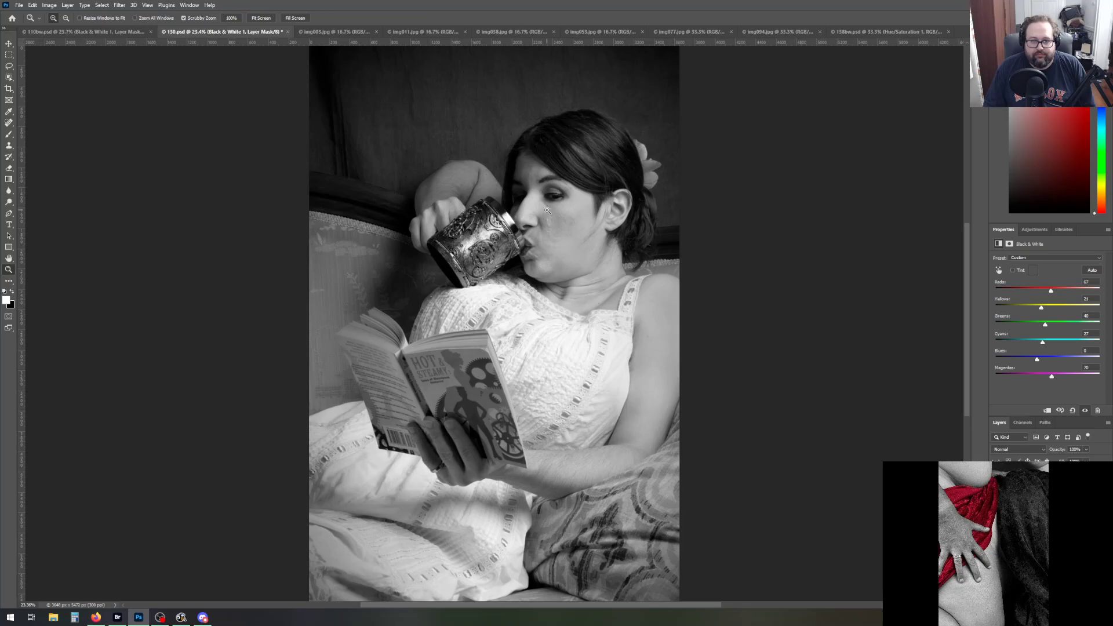
pyautogui.click(560, 177)
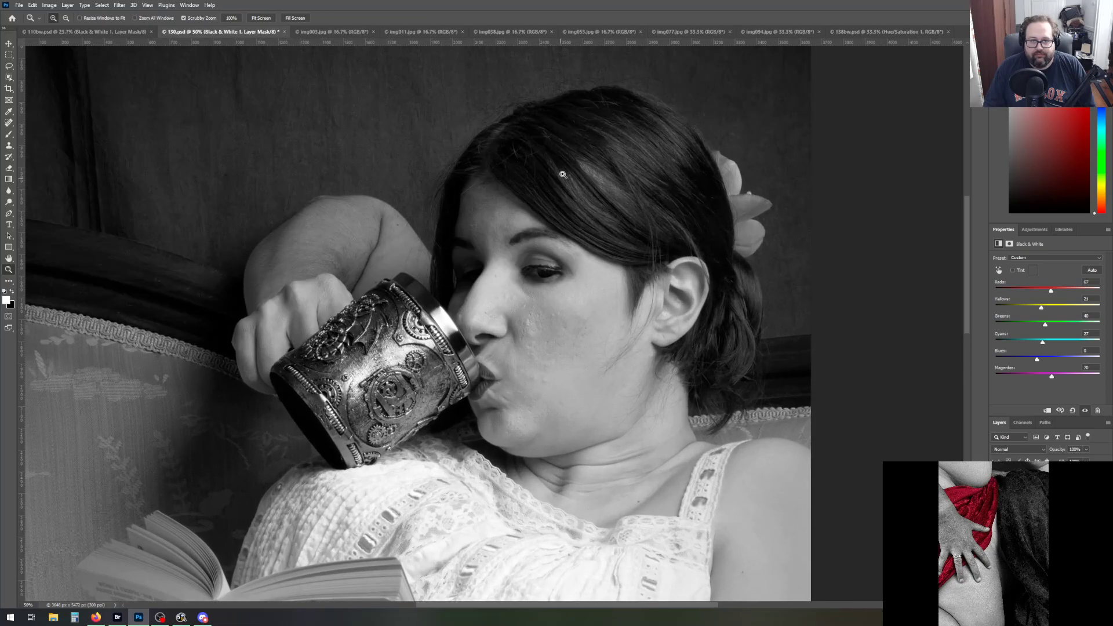
pyautogui.scroll(3, 562, 174)
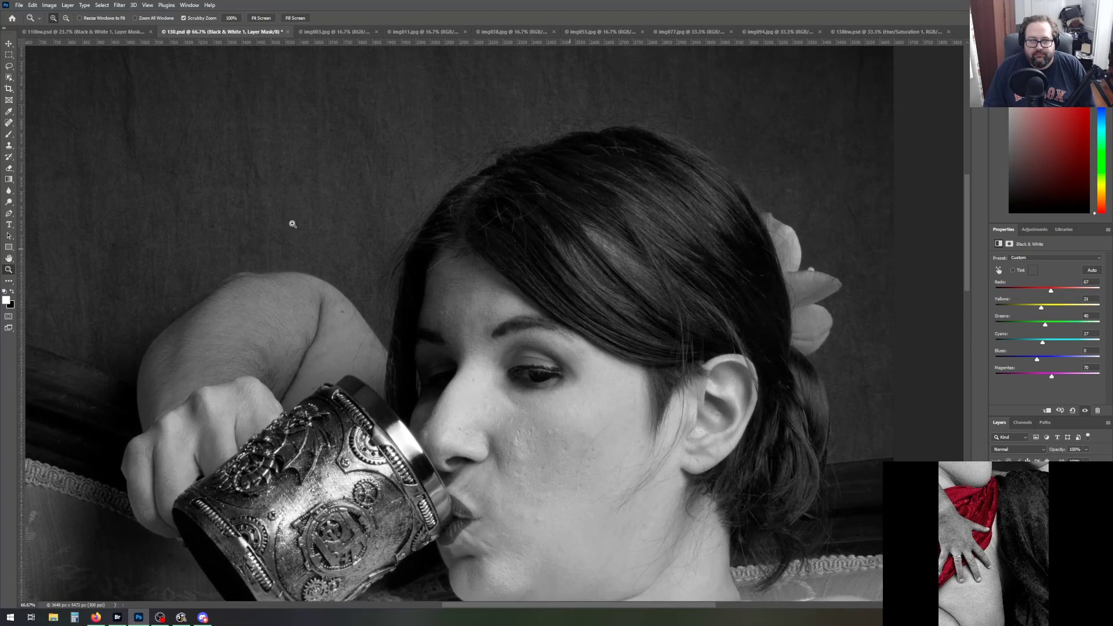
pyautogui.click(9, 202)
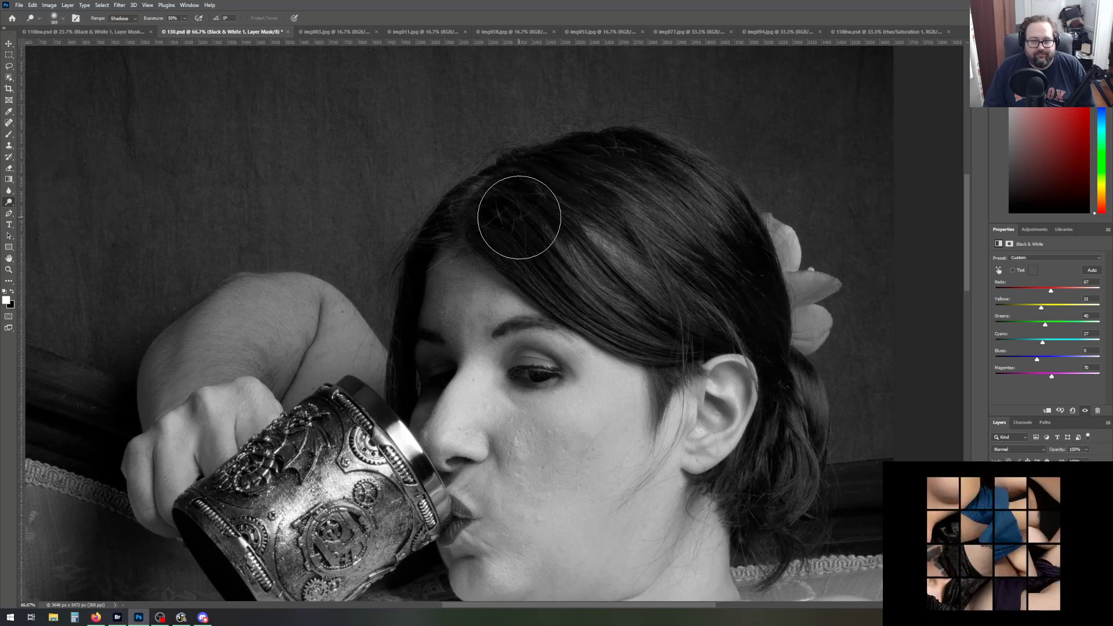
pyautogui.hotkey('alt', '[')
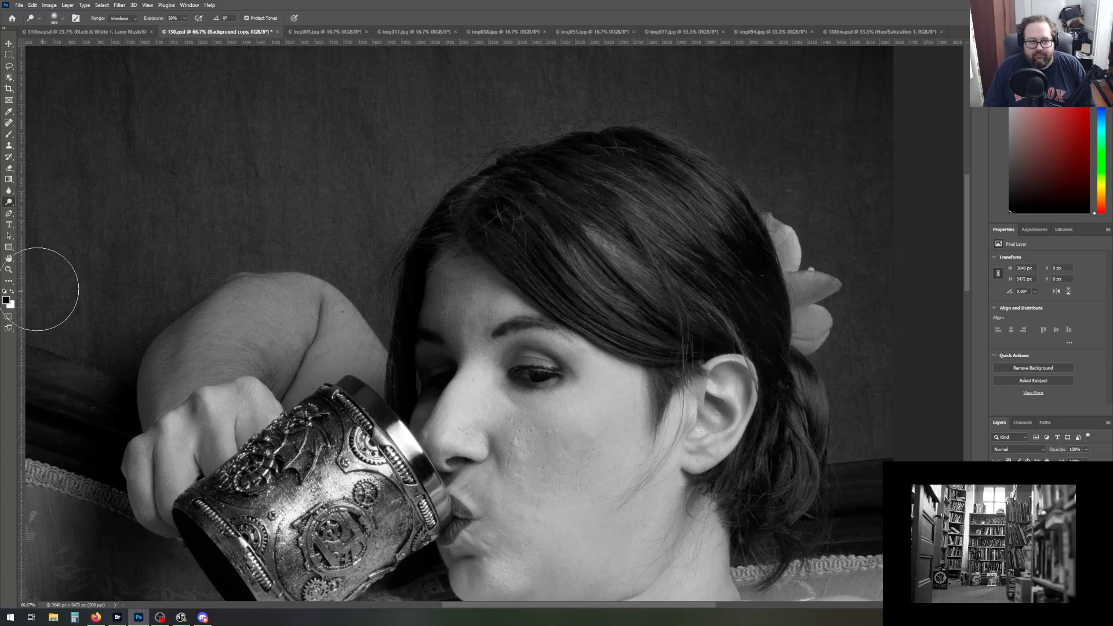
pyautogui.click(9, 269)
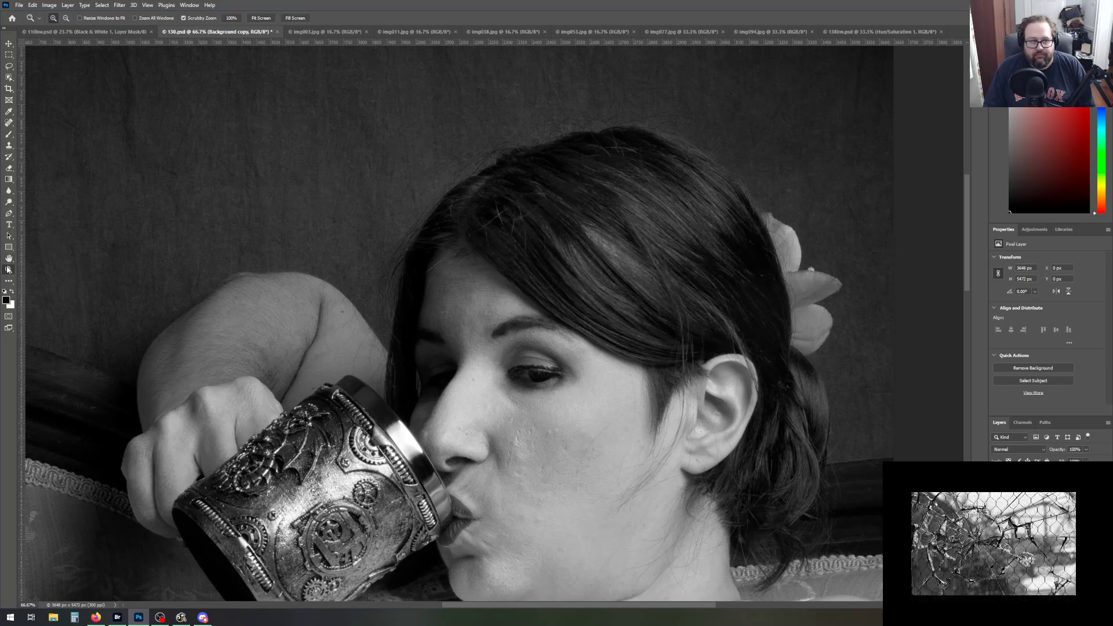
pyautogui.click(260, 19)
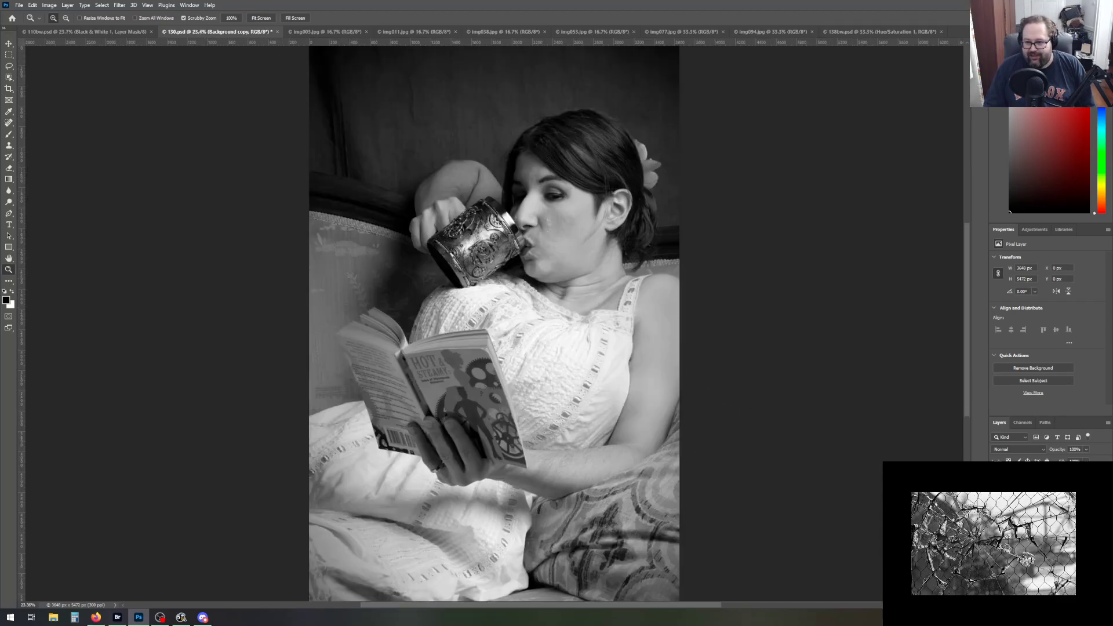
# Try Reds at -200 in the Black & White adjustment layer and set them back to 67
pyautogui.click(1055, 482)
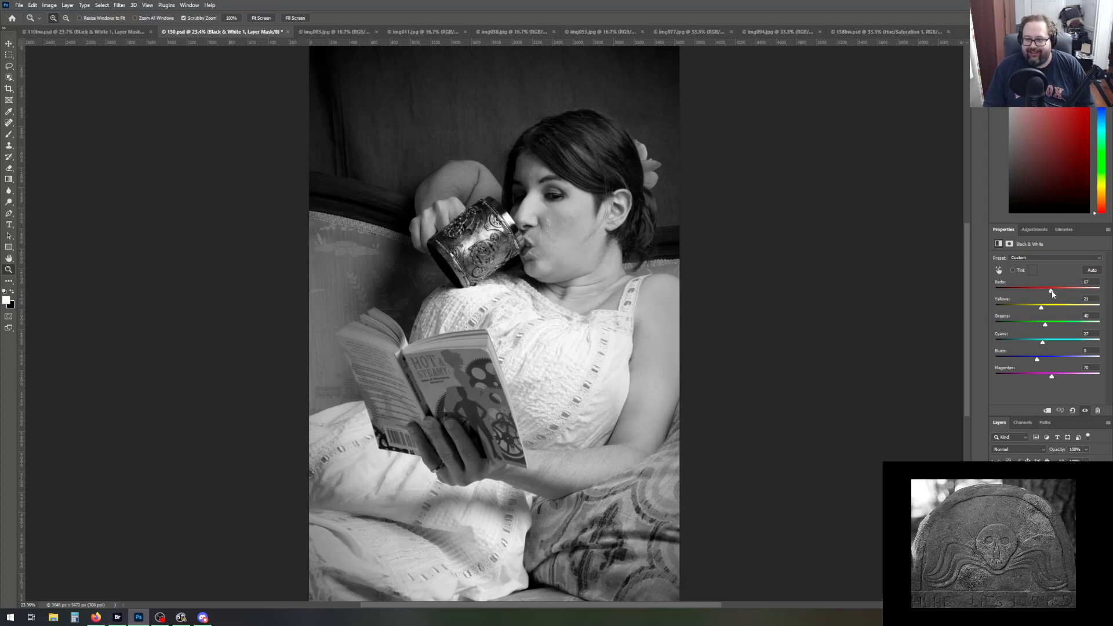
pyautogui.moveTo(1051, 292); pyautogui.dragTo(931, 283)
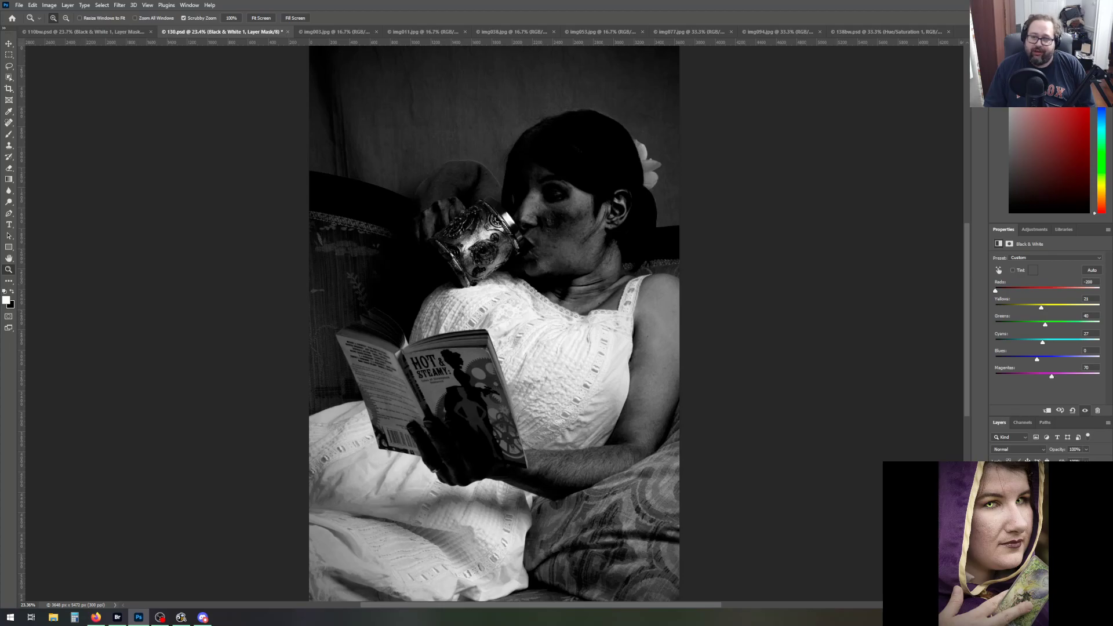
pyautogui.click(1093, 282)
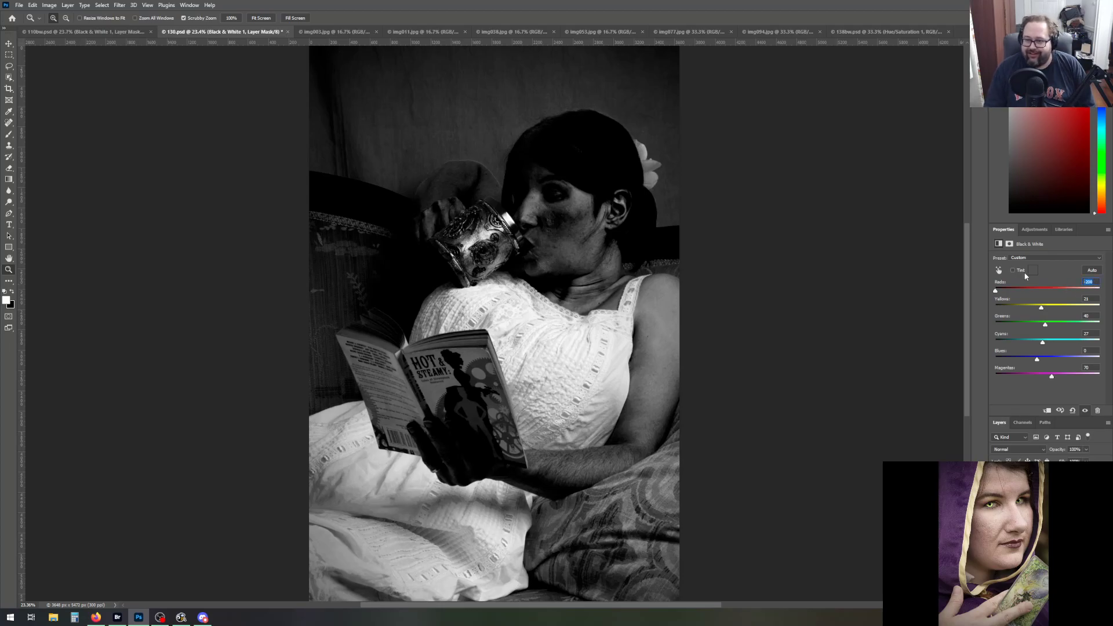
pyautogui.write('67')
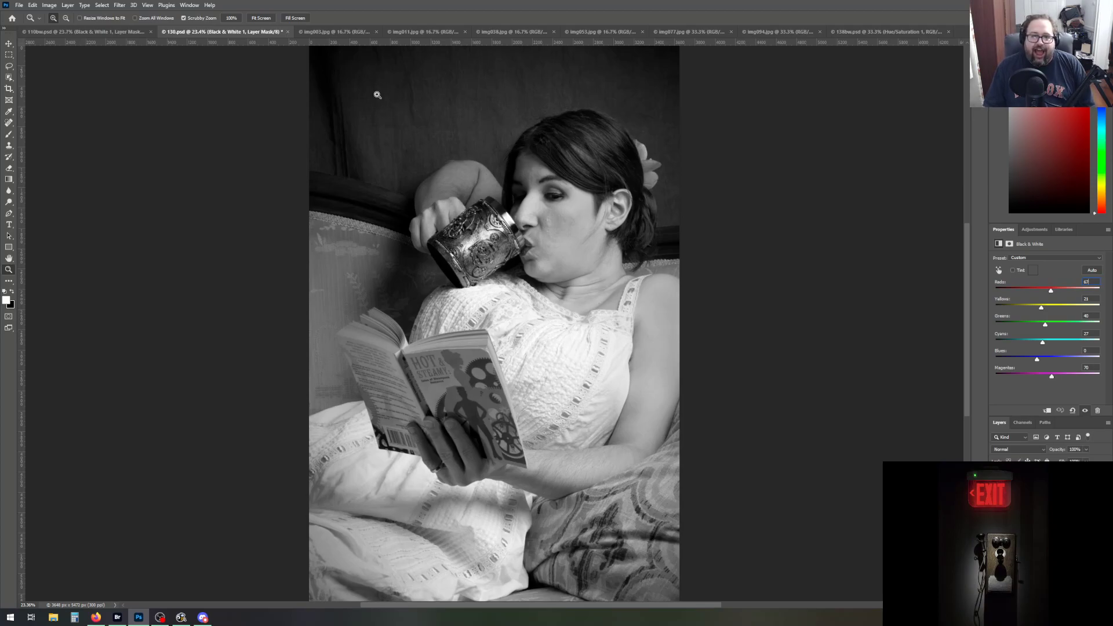
# Save the black-and-white version as a separate Photoshop file named 130bw.psd
pyautogui.click(20, 5)
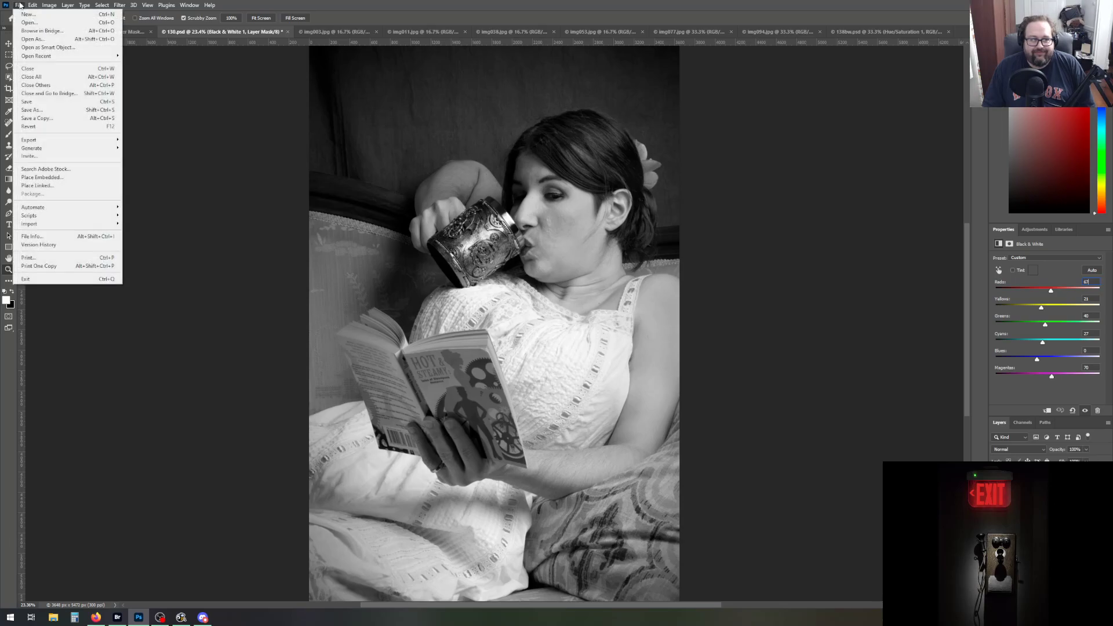
pyautogui.click(51, 109)
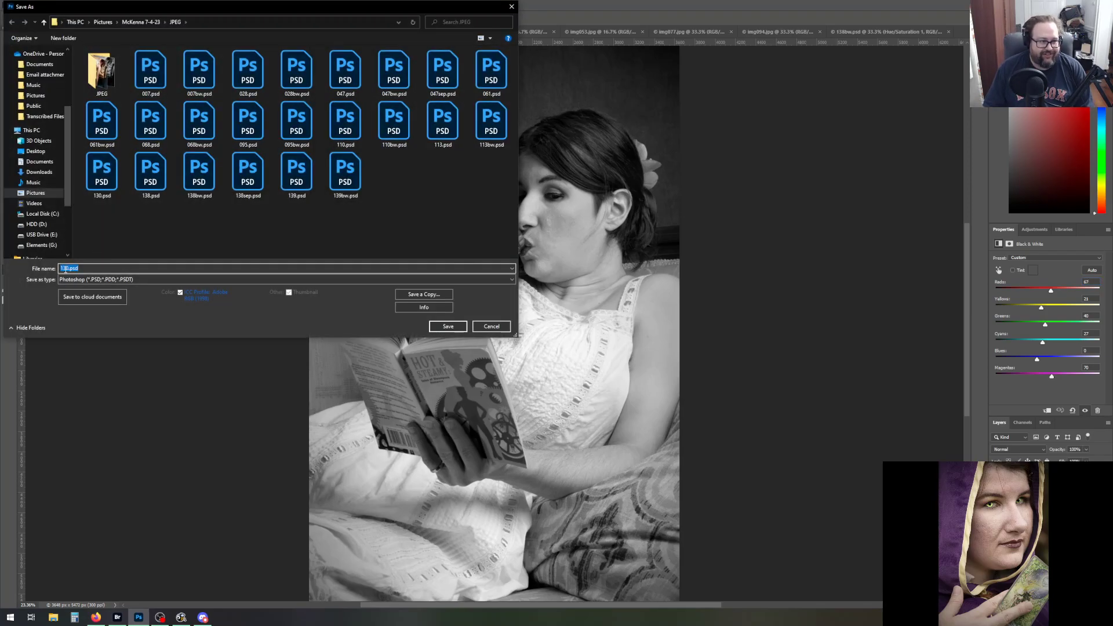
pyautogui.click(69, 268)
pyautogui.write('bw')
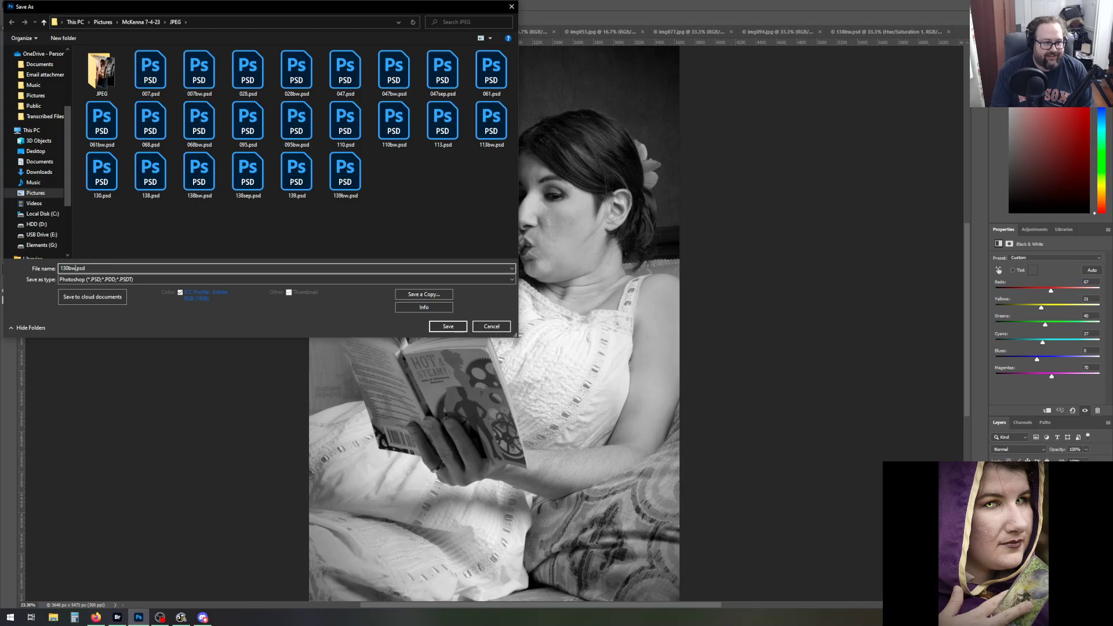
pyautogui.press('Return')
pyautogui.press('Return')
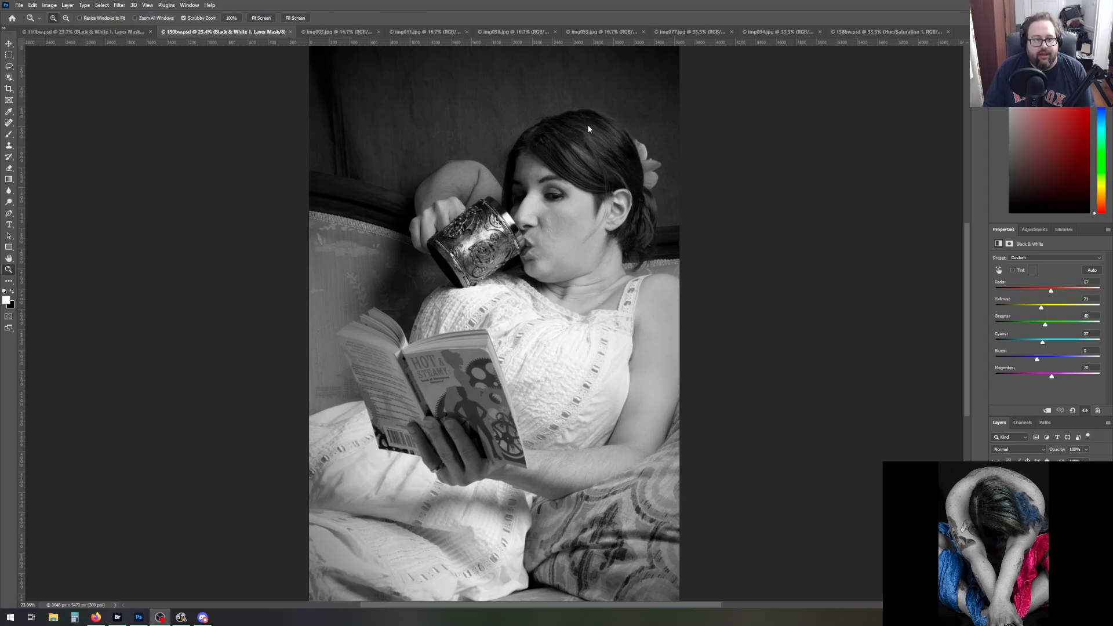
# Switch to img003.jpg, the full-length portrait with the fan, and duplicate its Background layer as Background copy
pyautogui.click(325, 32)
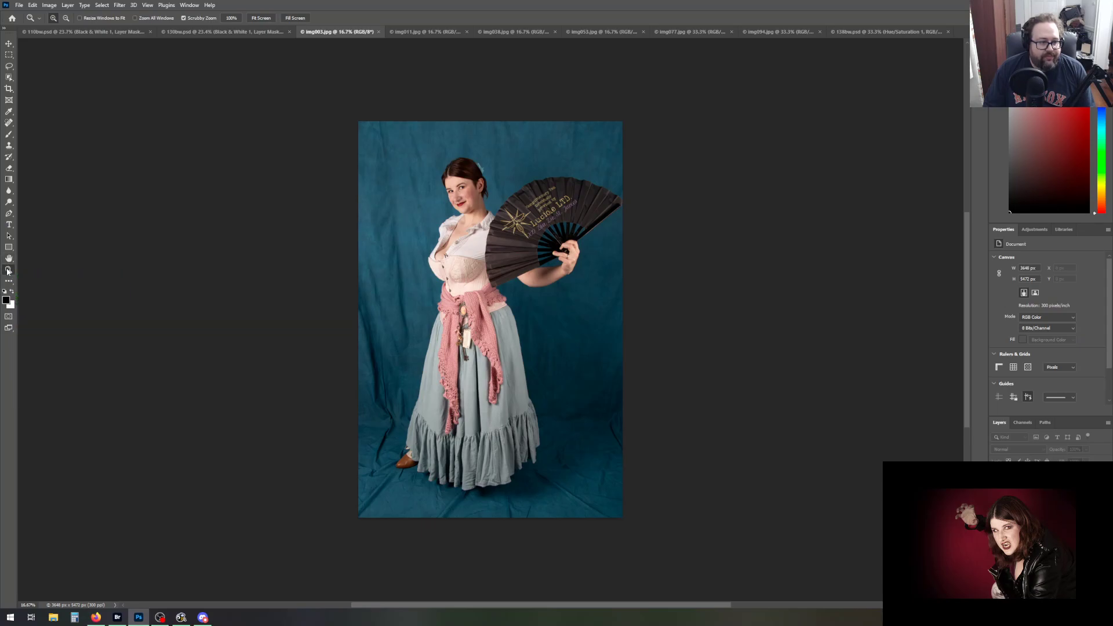
pyautogui.click(263, 21)
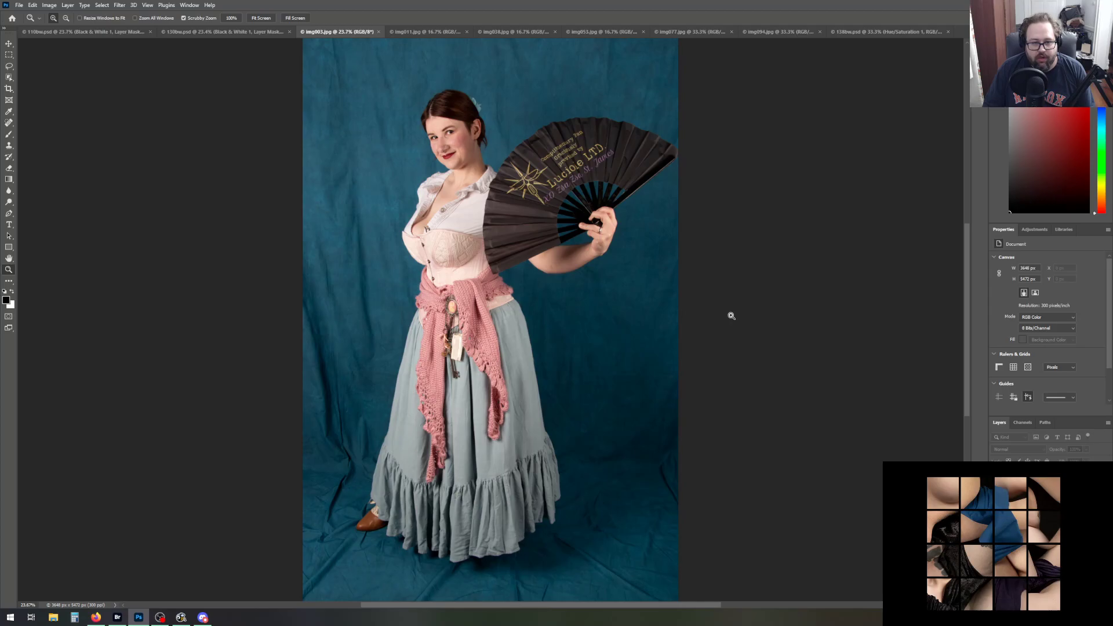
pyautogui.scroll(1, 731, 315)
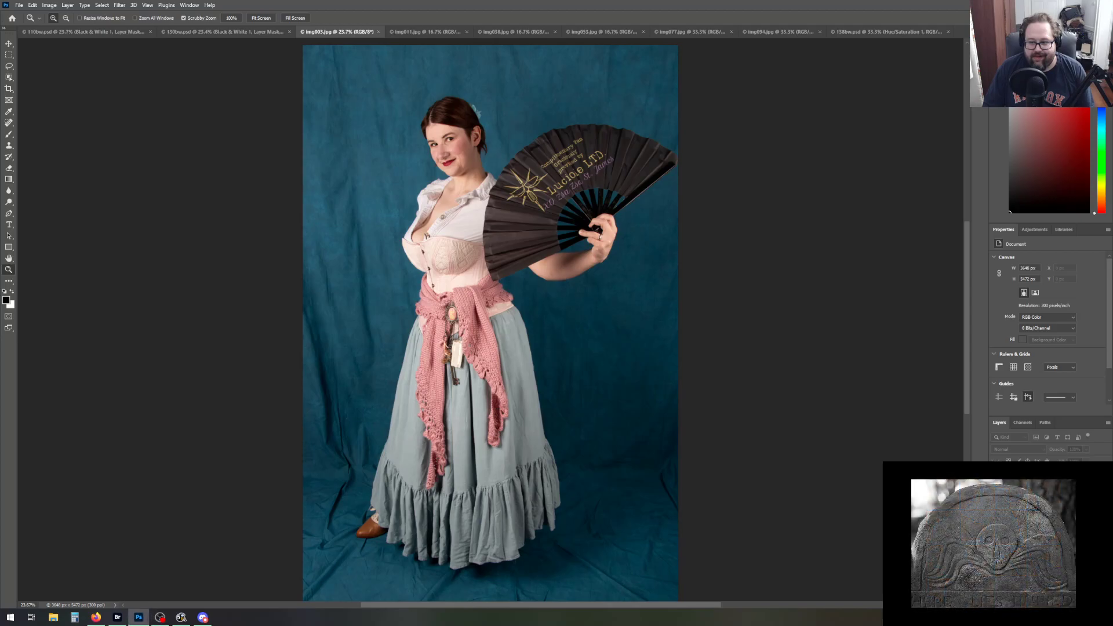
pyautogui.hotkey('ctrl', 'j')
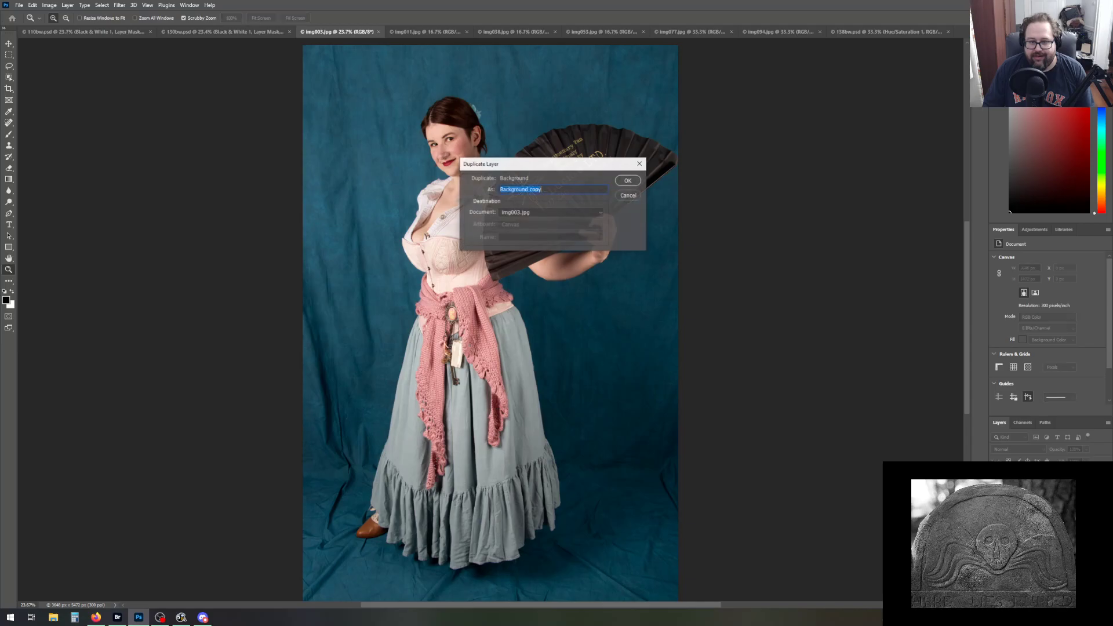
pyautogui.click(628, 181)
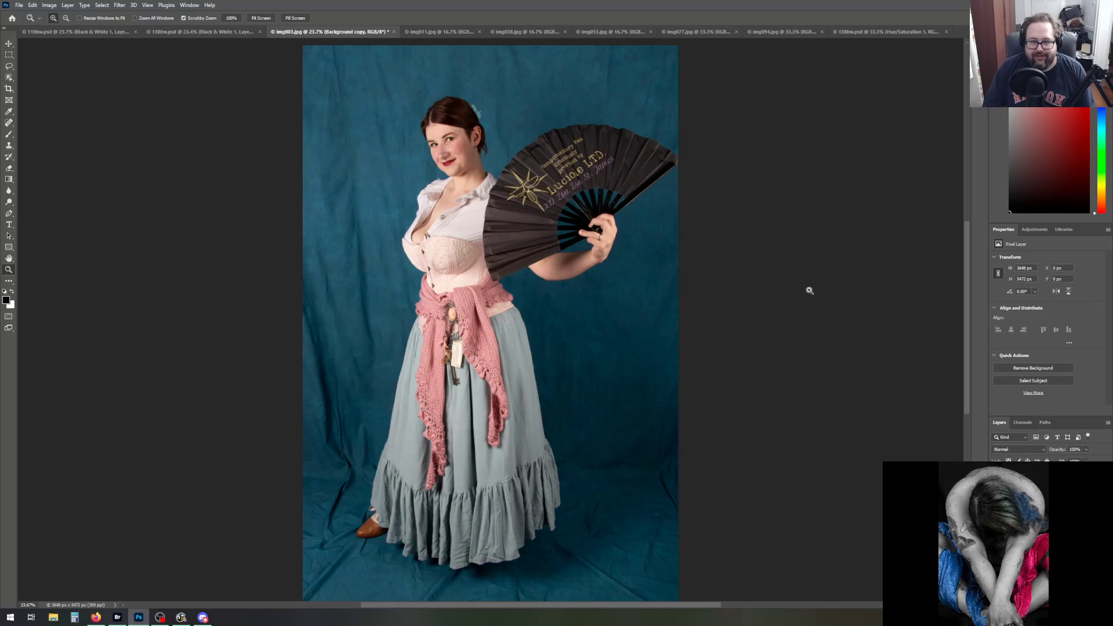
# Add a Curves adjustment layer to the fan portrait and set its white point input to 250
pyautogui.click(1033, 230)
pyautogui.click(1033, 248)
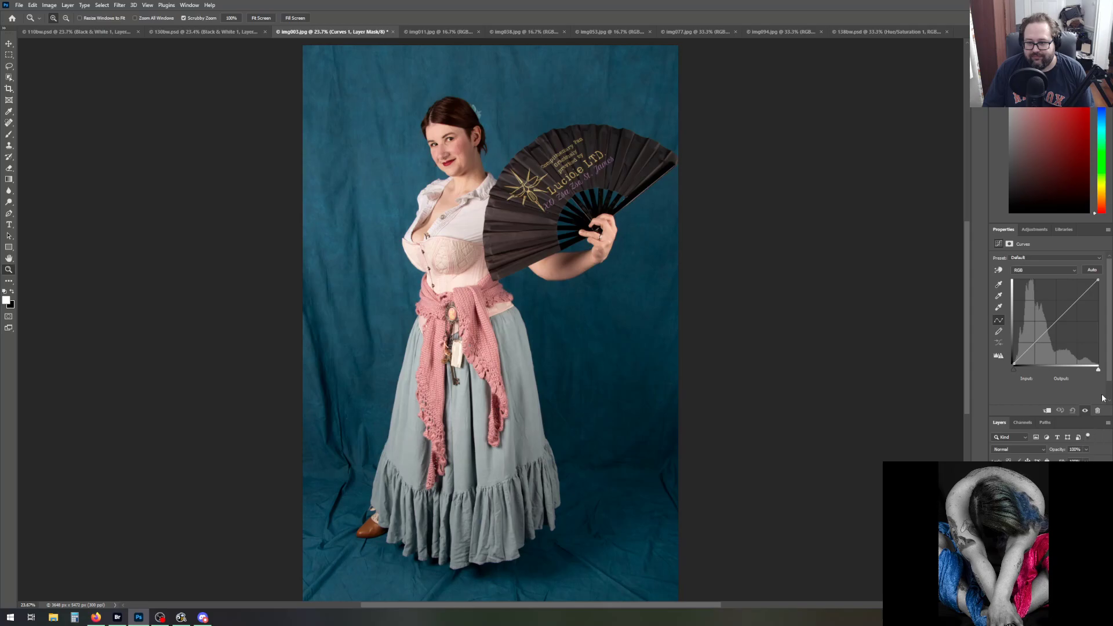
pyautogui.moveTo(1099, 372); pyautogui.dragTo(1097, 371)
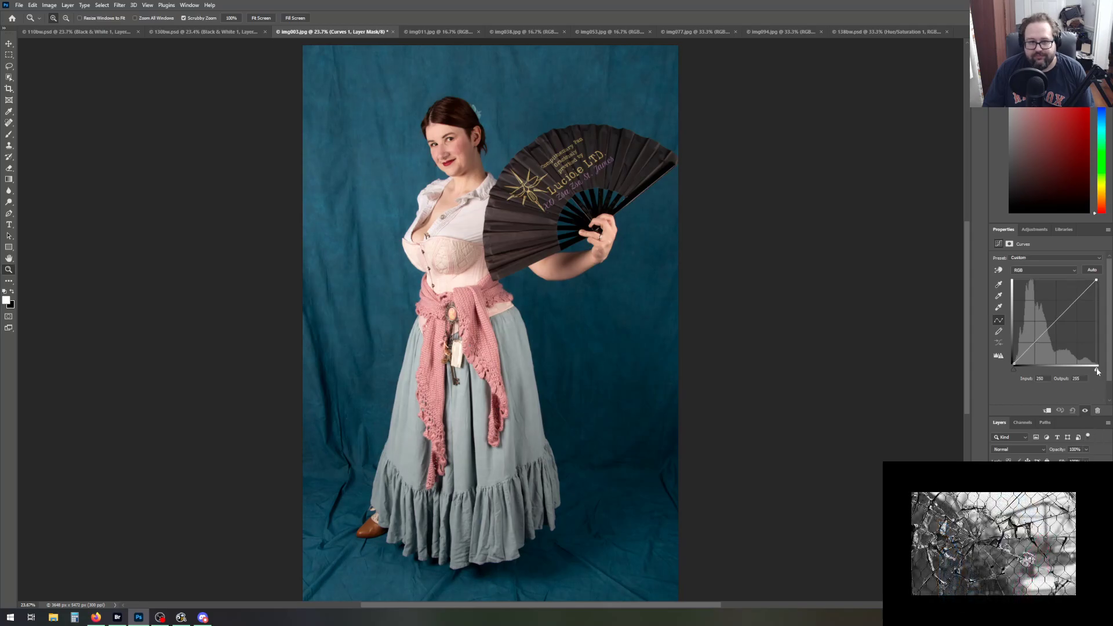
pyautogui.scroll(-2, 867, 390)
pyautogui.scroll(1, 867, 392)
pyautogui.scroll(3, 866, 392)
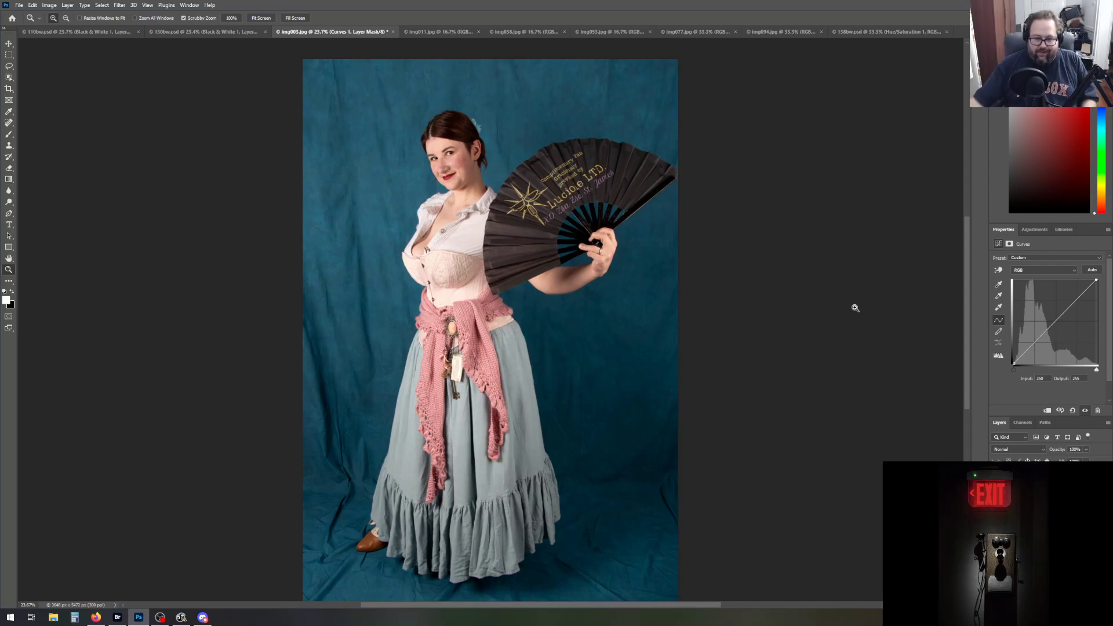
pyautogui.scroll(-1, 804, 310)
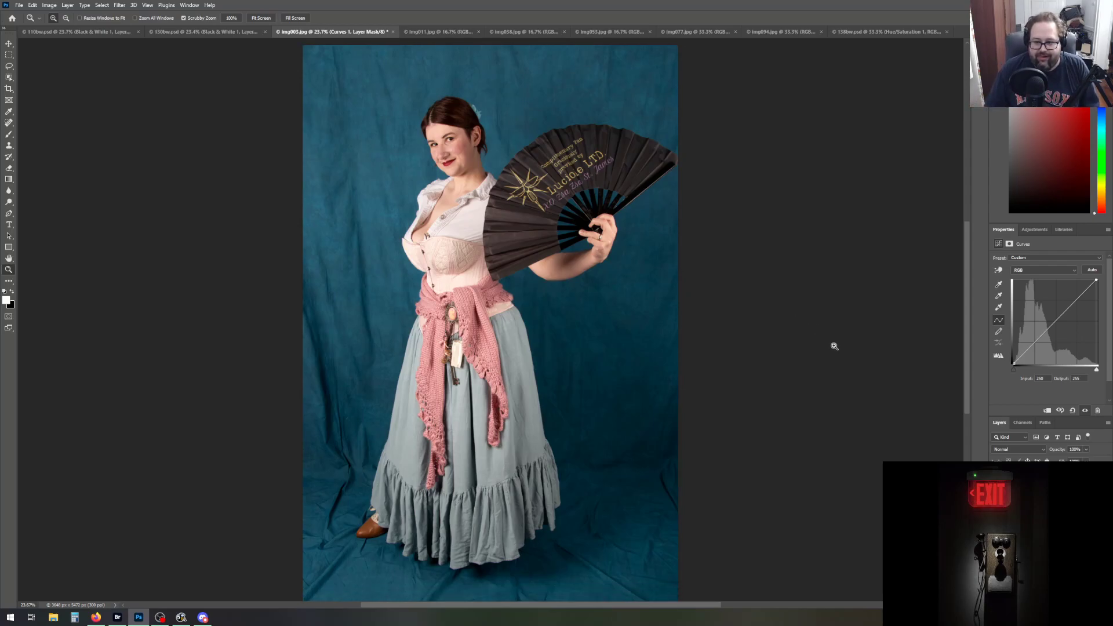
pyautogui.scroll(-1, 834, 345)
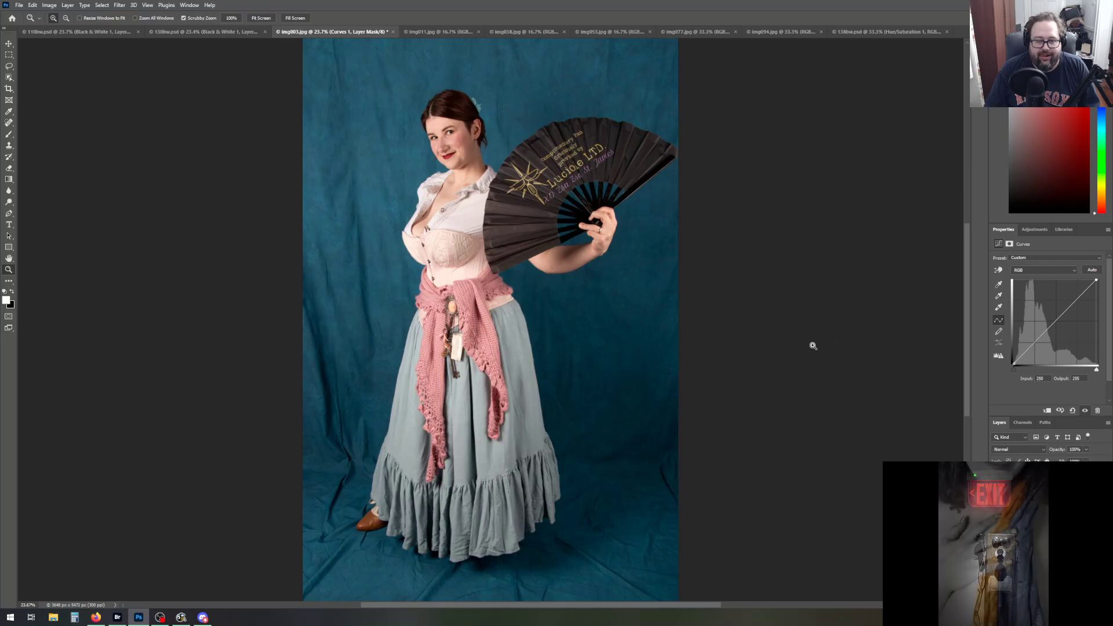
pyautogui.scroll(2, 812, 346)
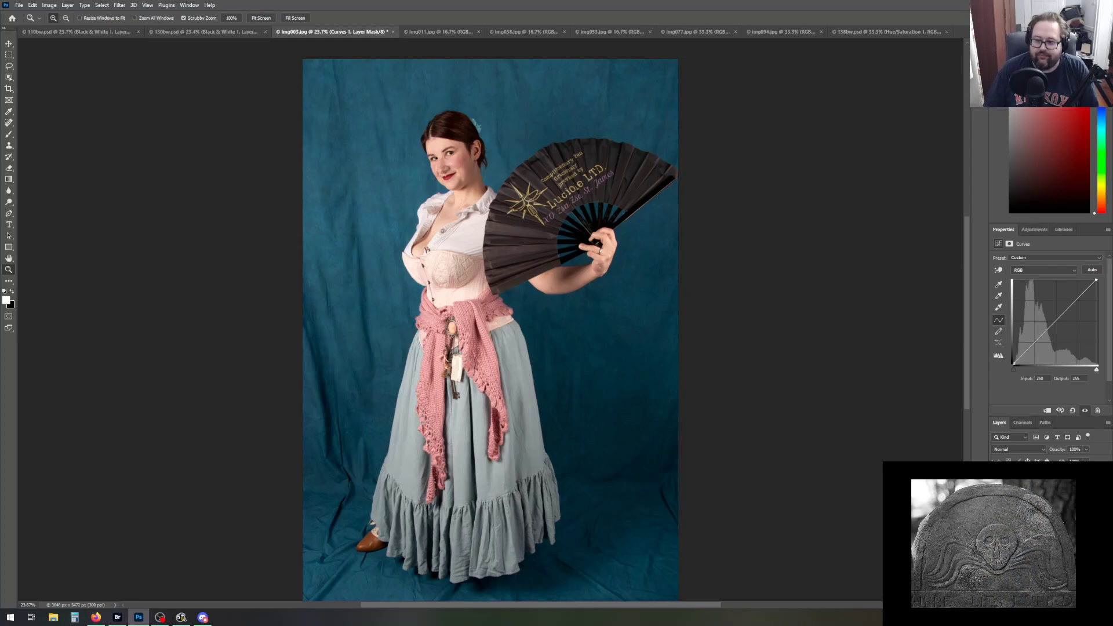
pyautogui.rightClick(940, 617)
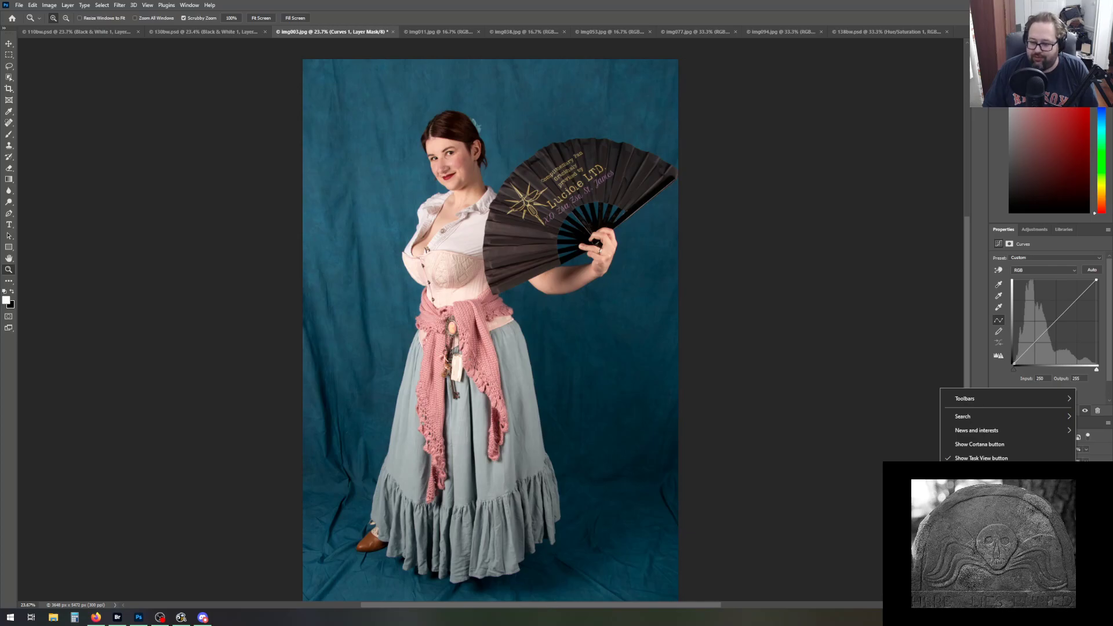
pyautogui.click(977, 609)
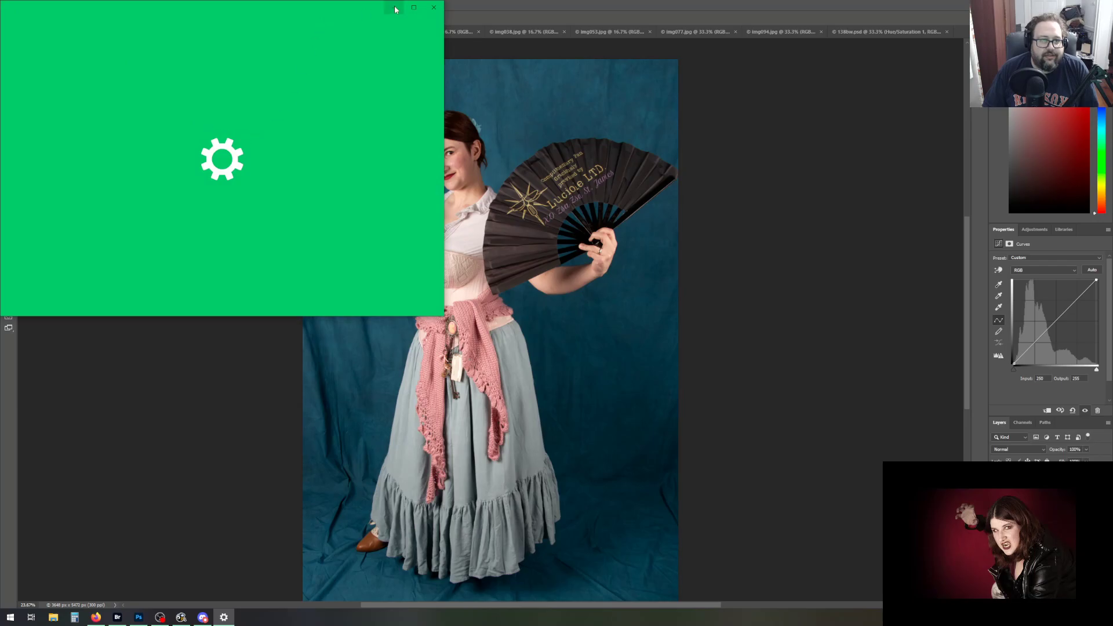
pyautogui.moveTo(342, 4); pyautogui.dragTo(622, 136)
pyautogui.click(671, 138)
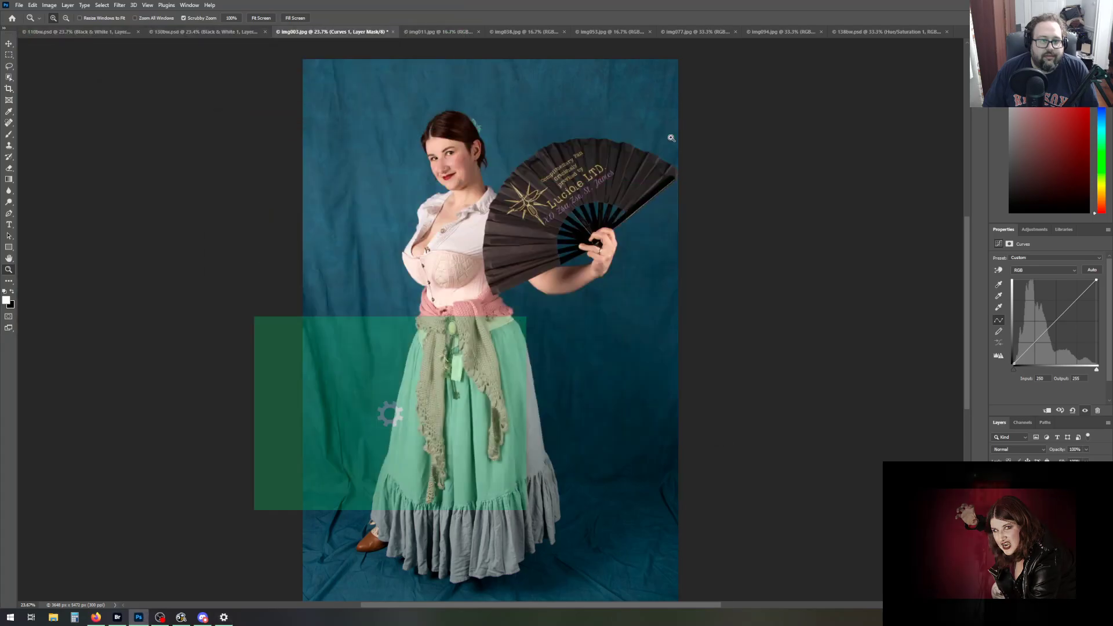
pyautogui.click(226, 619)
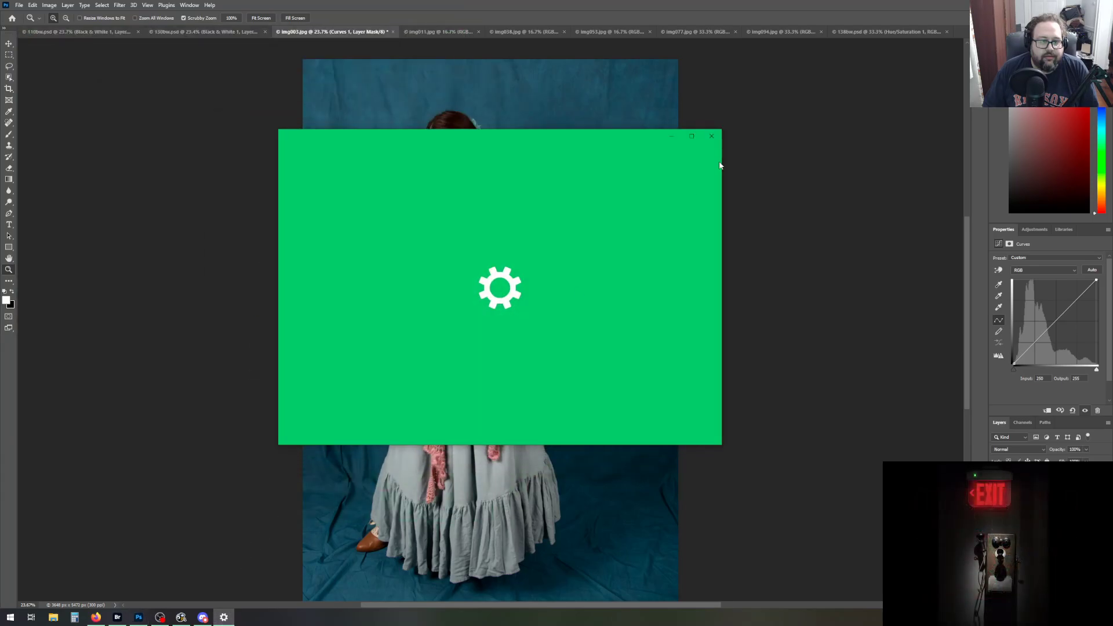
pyautogui.click(711, 137)
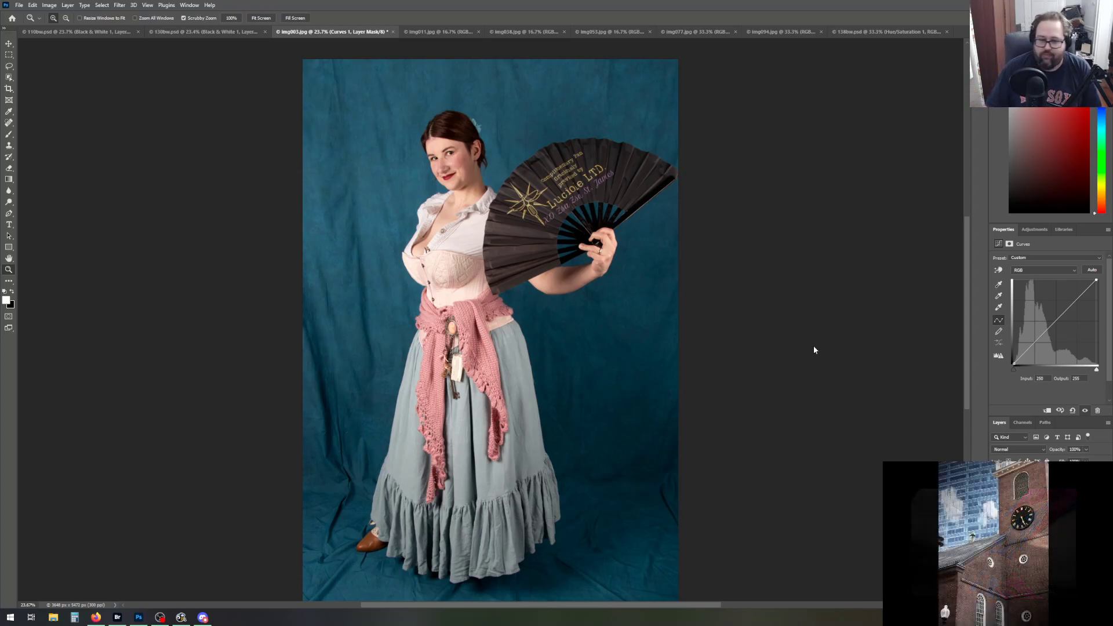
# Add a Hue/Saturation adjustment layer to the fan portrait and set its master Saturation to -10
pyautogui.scroll(-1, 814, 350)
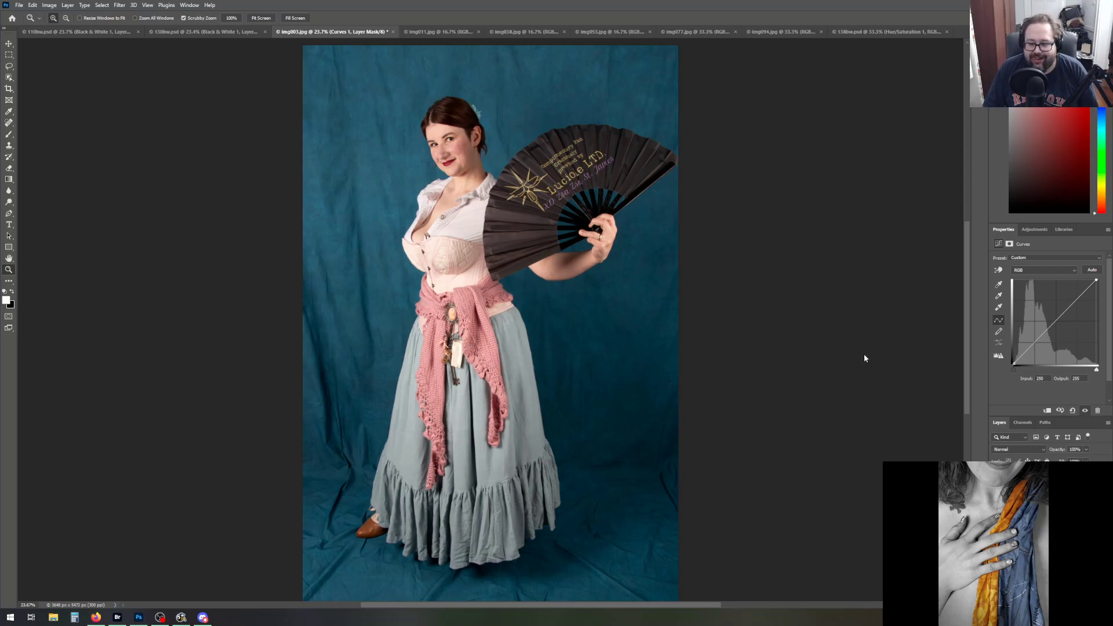
pyautogui.click(1030, 228)
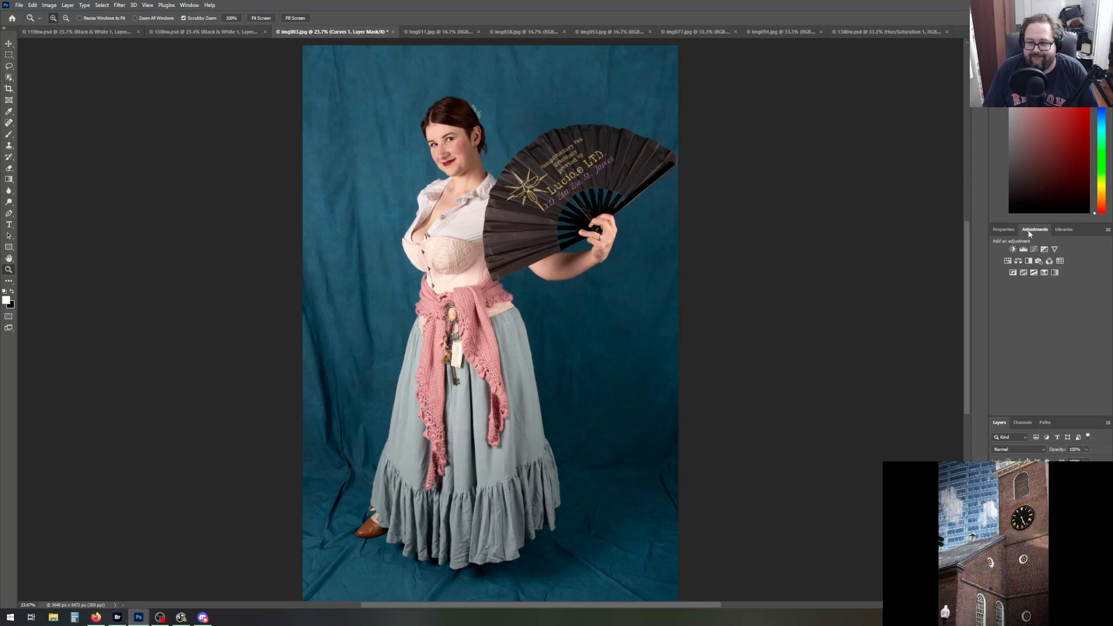
pyautogui.click(1009, 262)
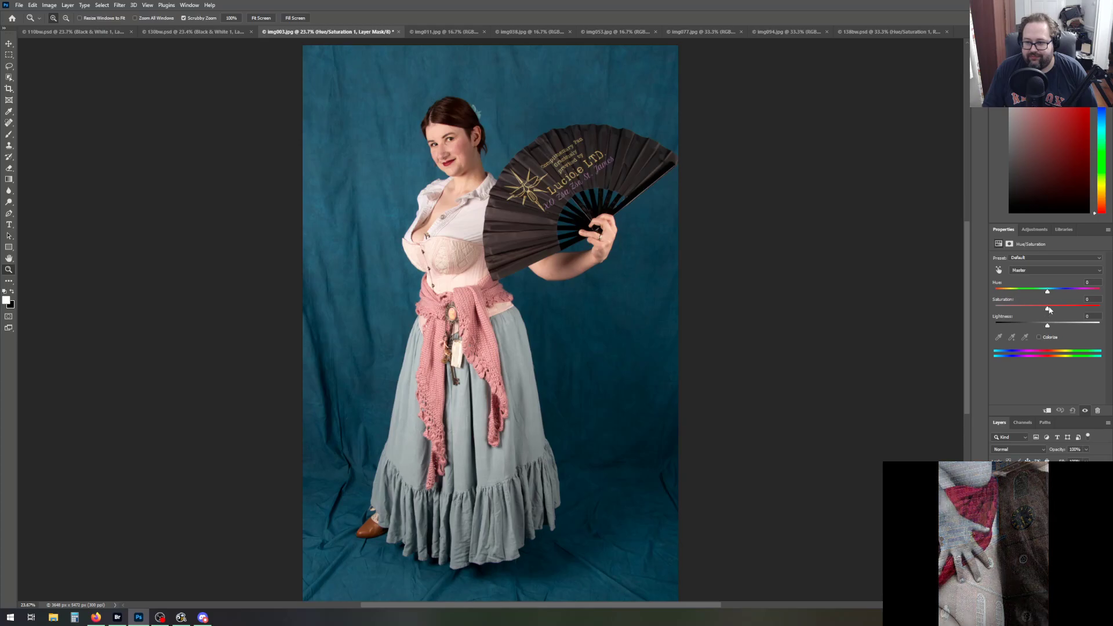
pyautogui.moveTo(1046, 311); pyautogui.dragTo(1042, 312)
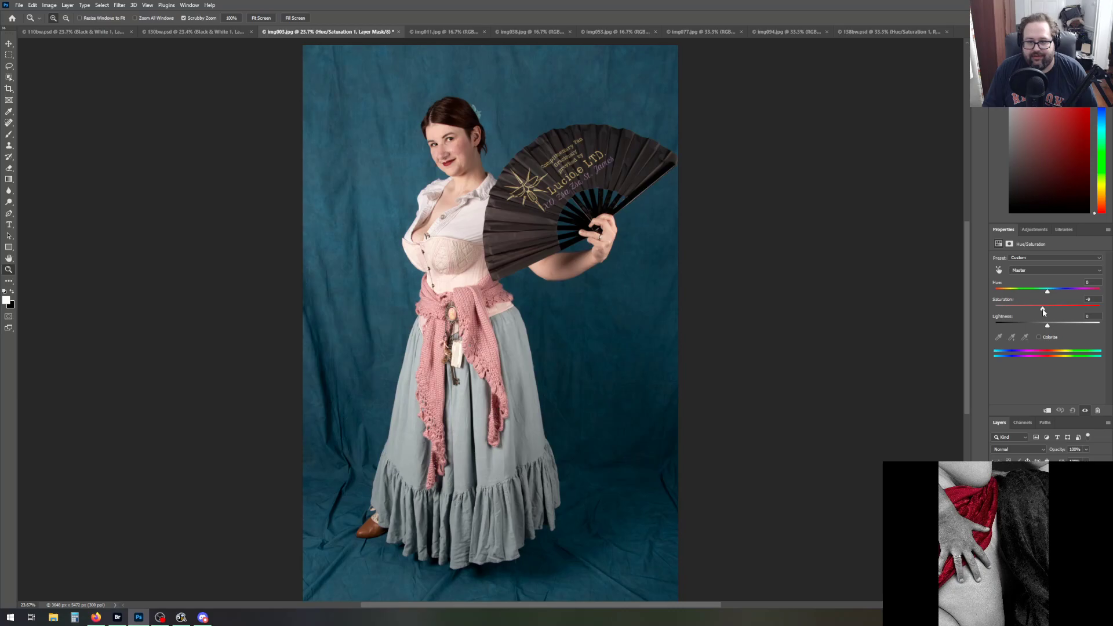
pyautogui.click(1097, 298)
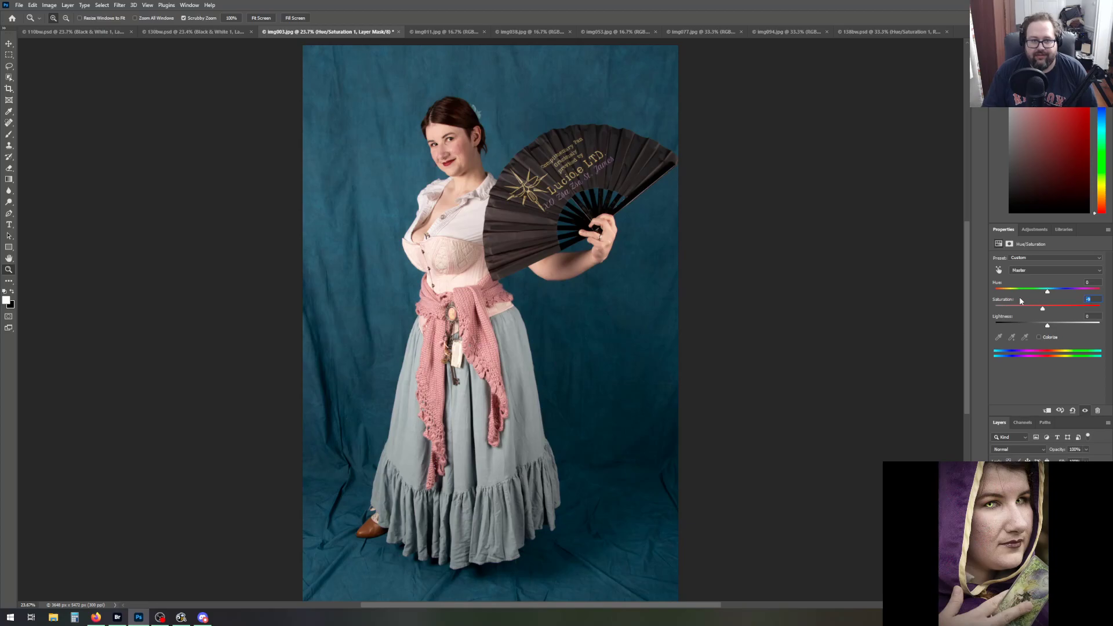
pyautogui.write('-10')
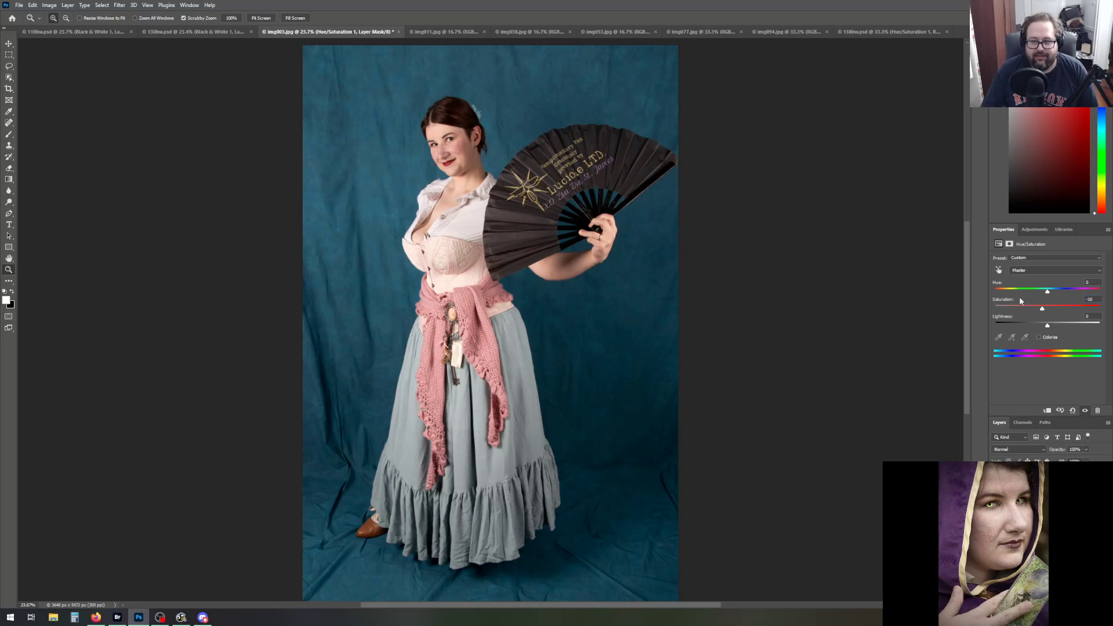
pyautogui.click(1033, 376)
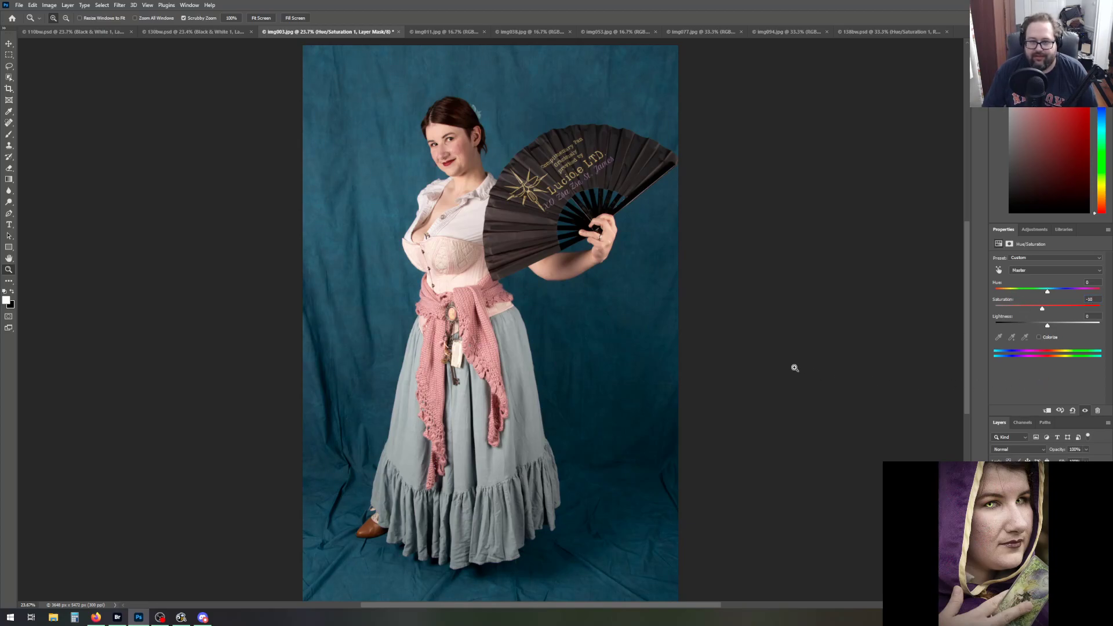
# Make Background copy the active layer of the fan portrait and switch to the Gradient tool
pyautogui.click(1040, 231)
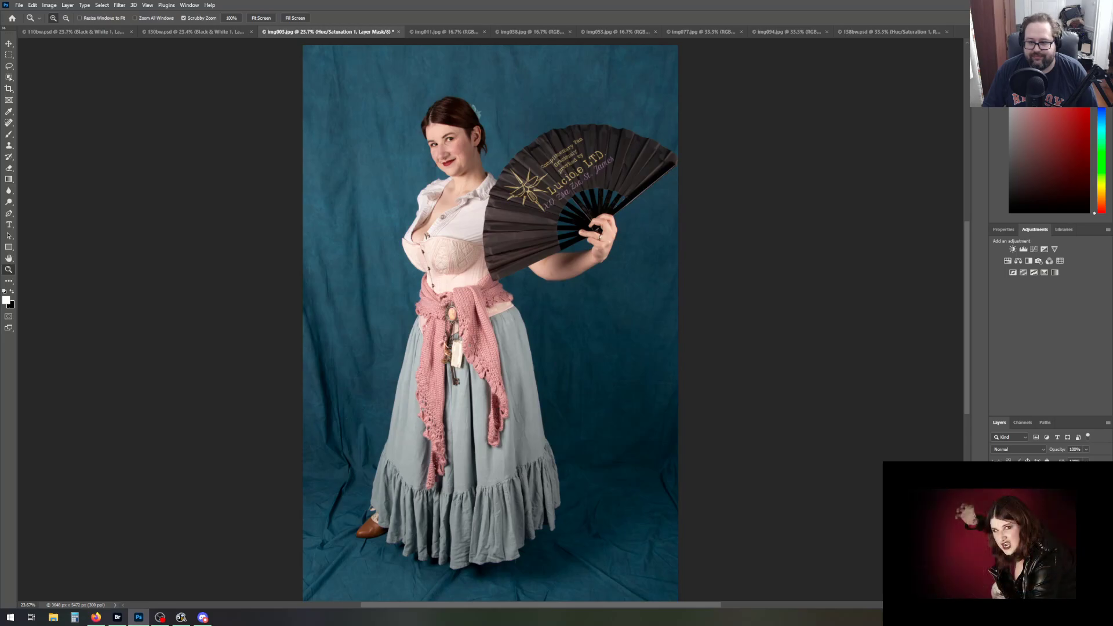
pyautogui.click(1036, 501)
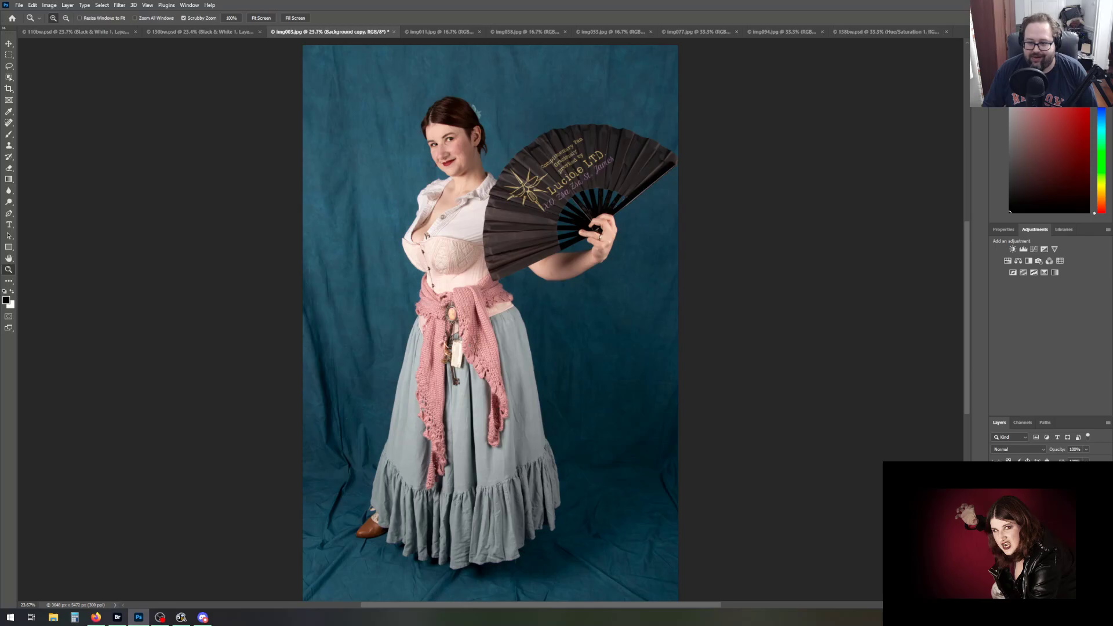
pyautogui.click(9, 180)
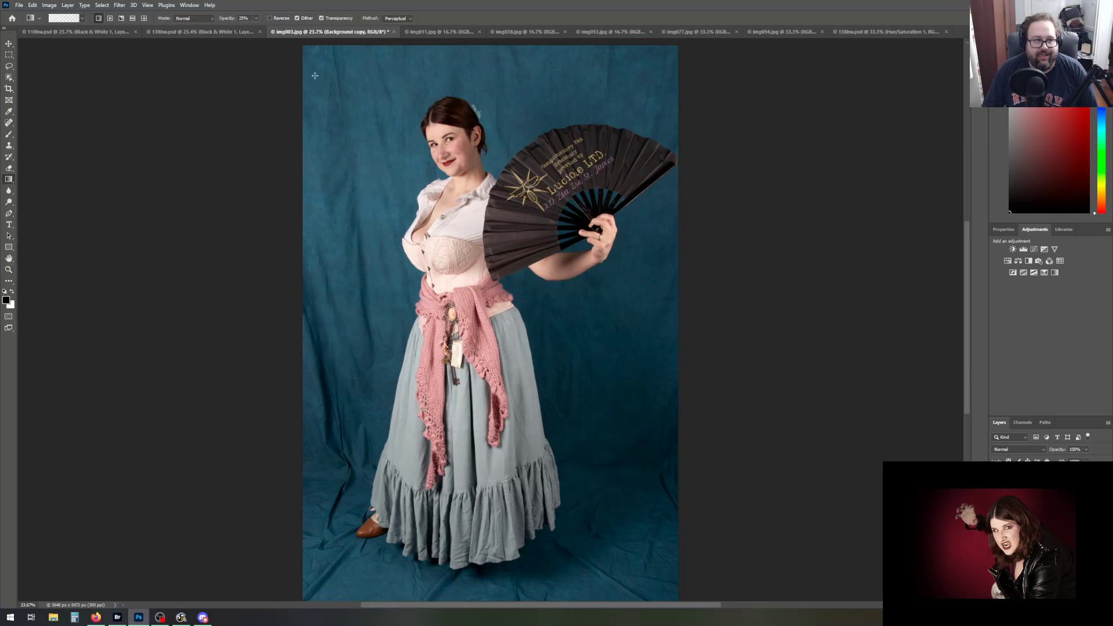
pyautogui.moveTo(298, 42); pyautogui.dragTo(455, 198)
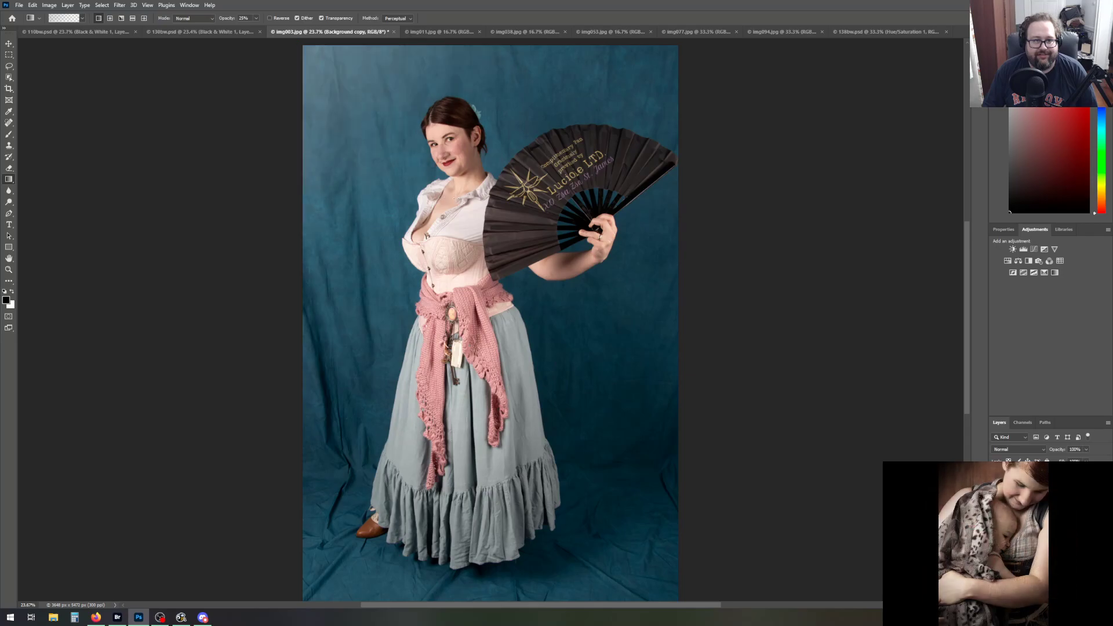
pyautogui.click(32, 5)
pyautogui.click(46, 12)
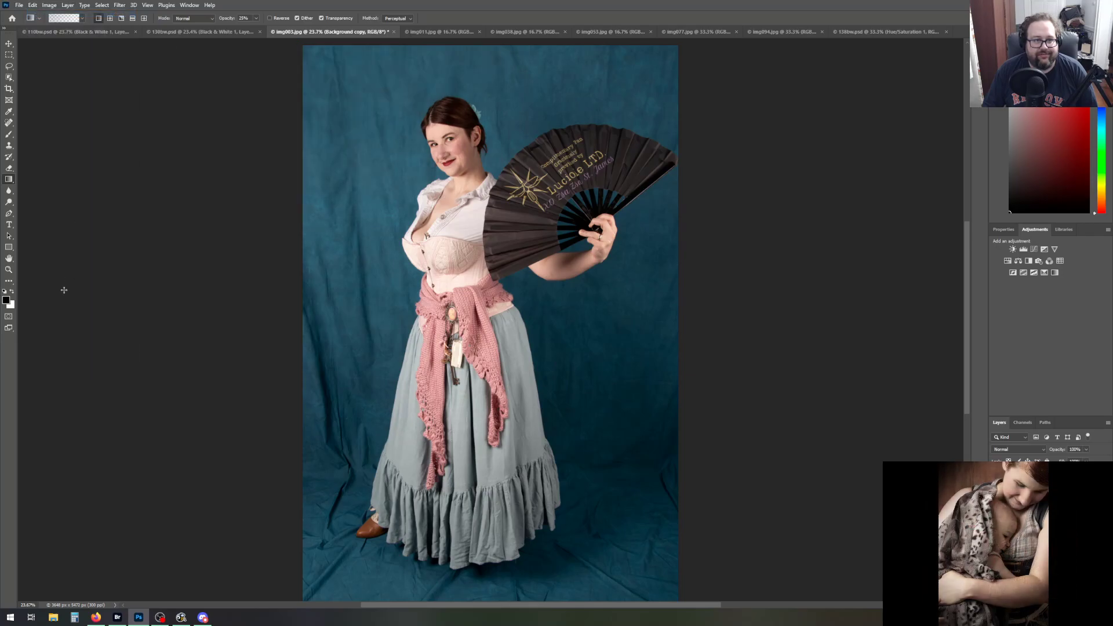
# Darken the portrait's four corners and its top, left and right edges with inward black-to-transparent gradients at 20% opacity
pyautogui.click(13, 291)
pyautogui.click(14, 290)
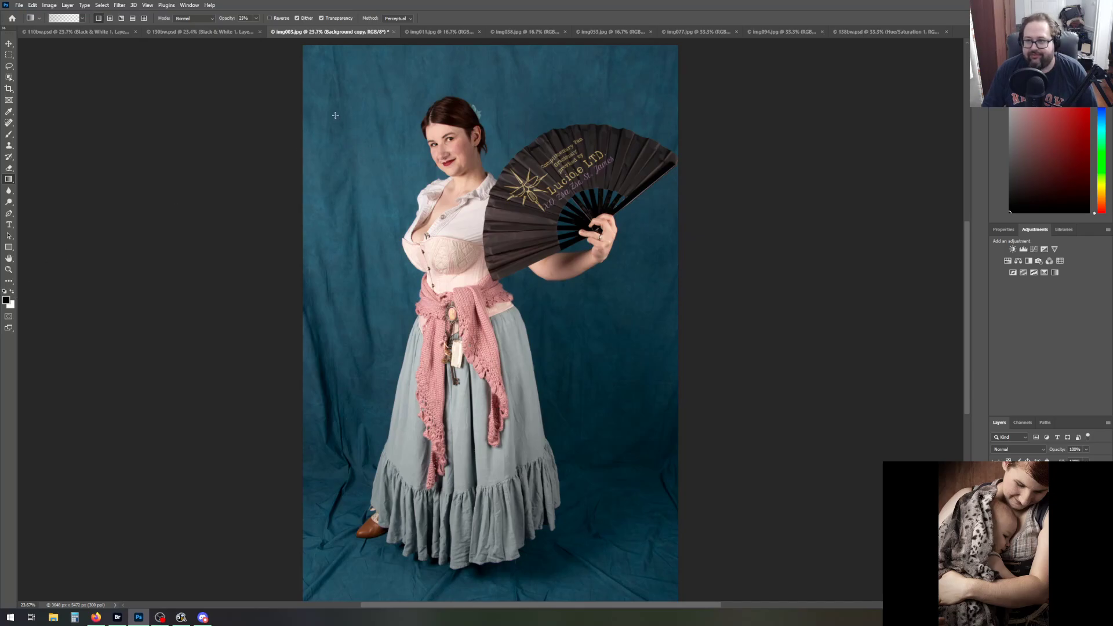
pyautogui.moveTo(299, 43); pyautogui.dragTo(428, 185)
pyautogui.moveTo(681, 42); pyautogui.dragTo(568, 159)
pyautogui.moveTo(474, 42); pyautogui.dragTo(476, 93)
pyautogui.scroll(-2, 532, 348)
pyautogui.scroll(-1, 279, 533)
pyautogui.moveTo(290, 545); pyautogui.dragTo(382, 448)
pyautogui.moveTo(689, 540); pyautogui.dragTo(592, 418)
pyautogui.scroll(1, 286, 243)
pyautogui.moveTo(254, 183); pyautogui.dragTo(365, 185)
pyautogui.scroll(2, 668, 258)
pyautogui.moveTo(718, 288); pyautogui.dragTo(582, 287)
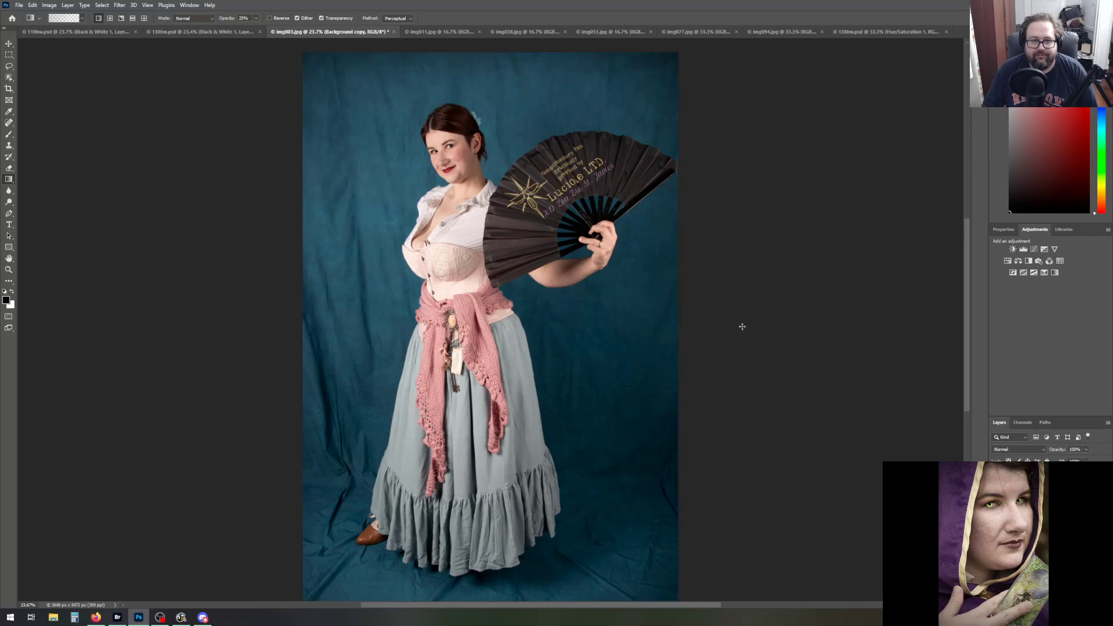
pyautogui.scroll(-1, 741, 326)
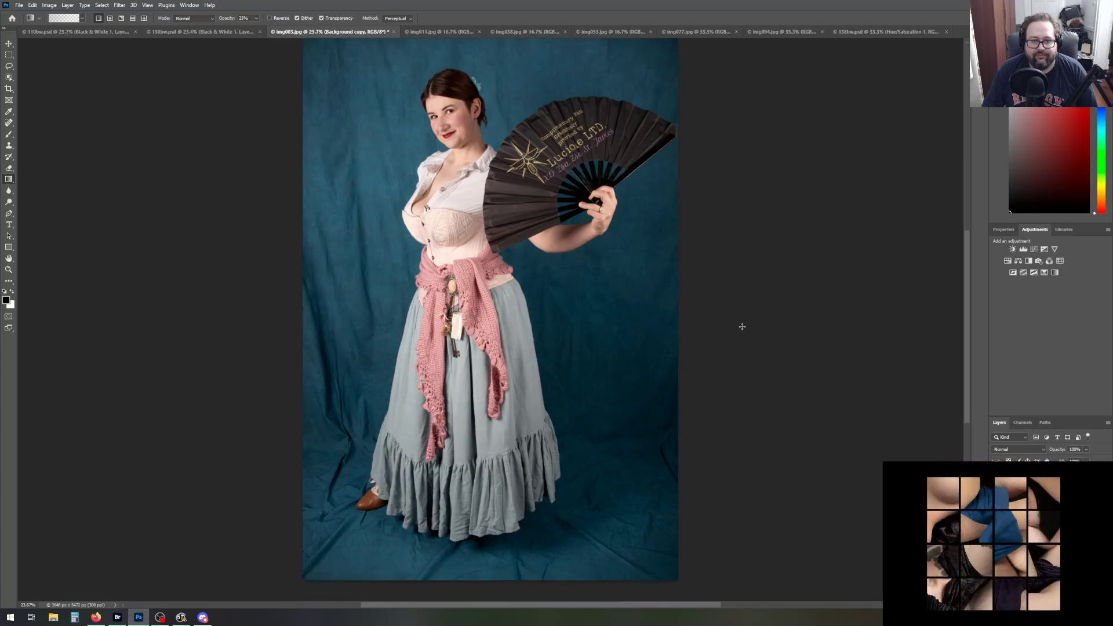
pyautogui.scroll(1, 741, 326)
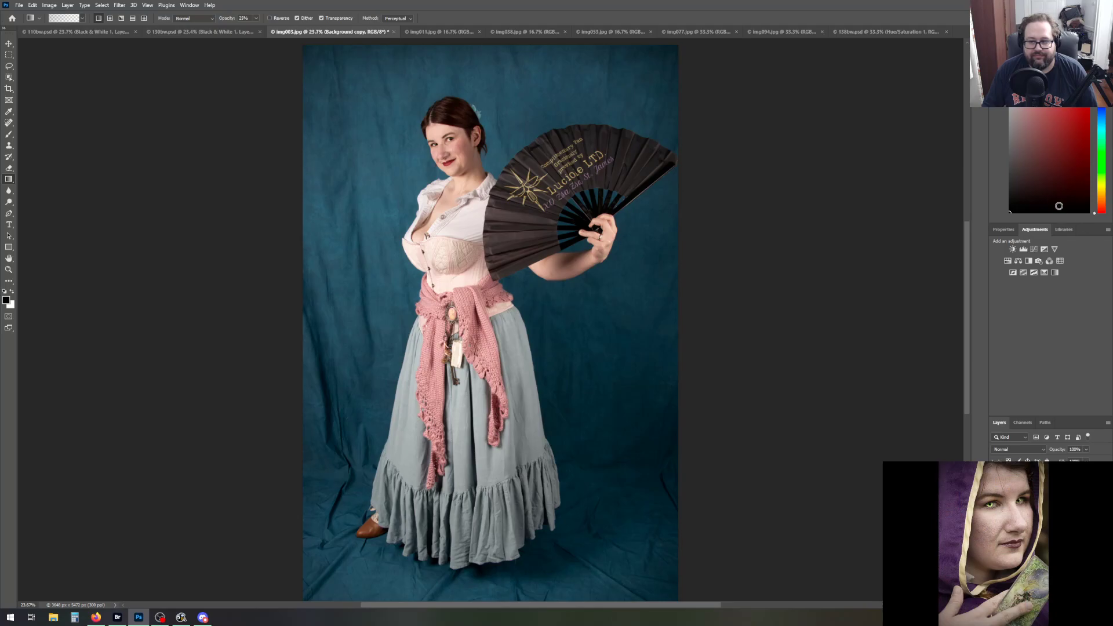
# Add a Selective Color adjustment layer above Background copy and raise Black for the Cyans to about +23%
pyautogui.click(1008, 230)
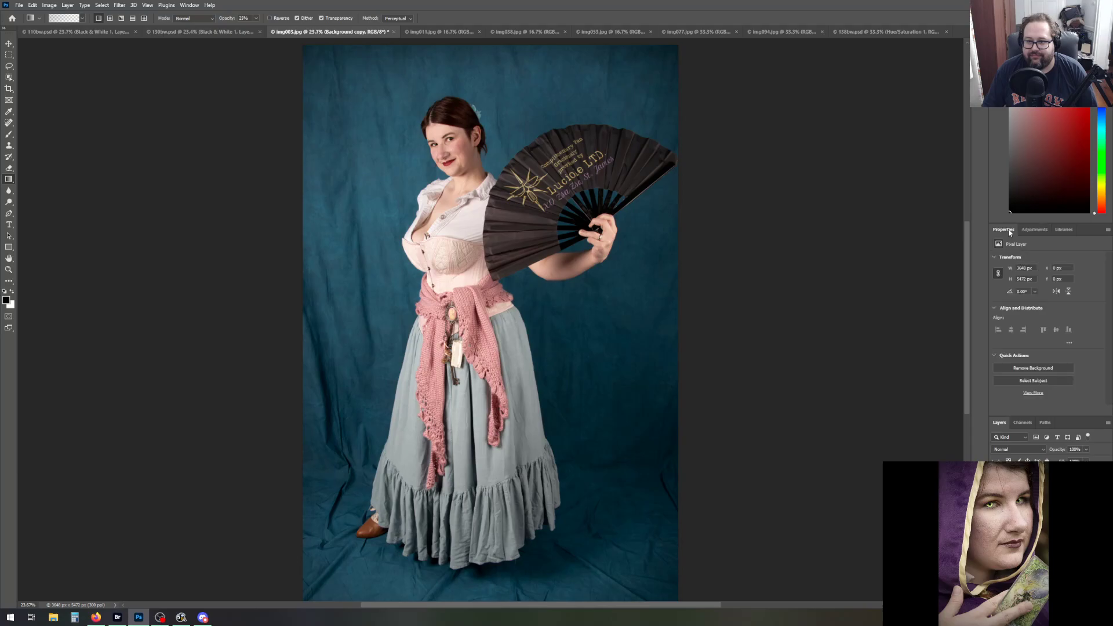
pyautogui.click(1027, 230)
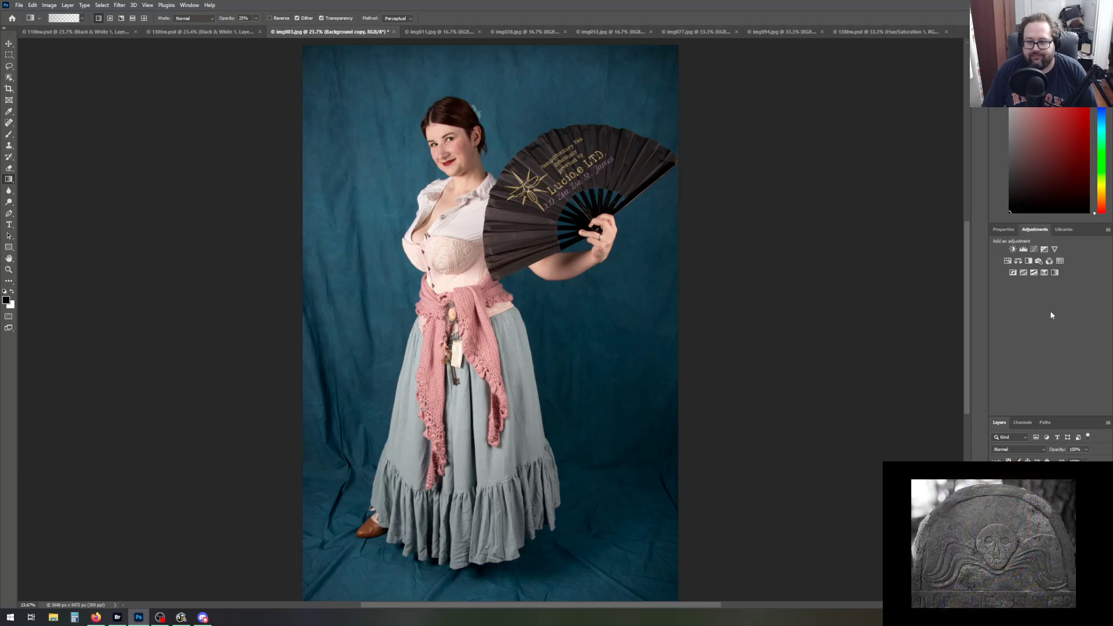
pyautogui.click(1044, 274)
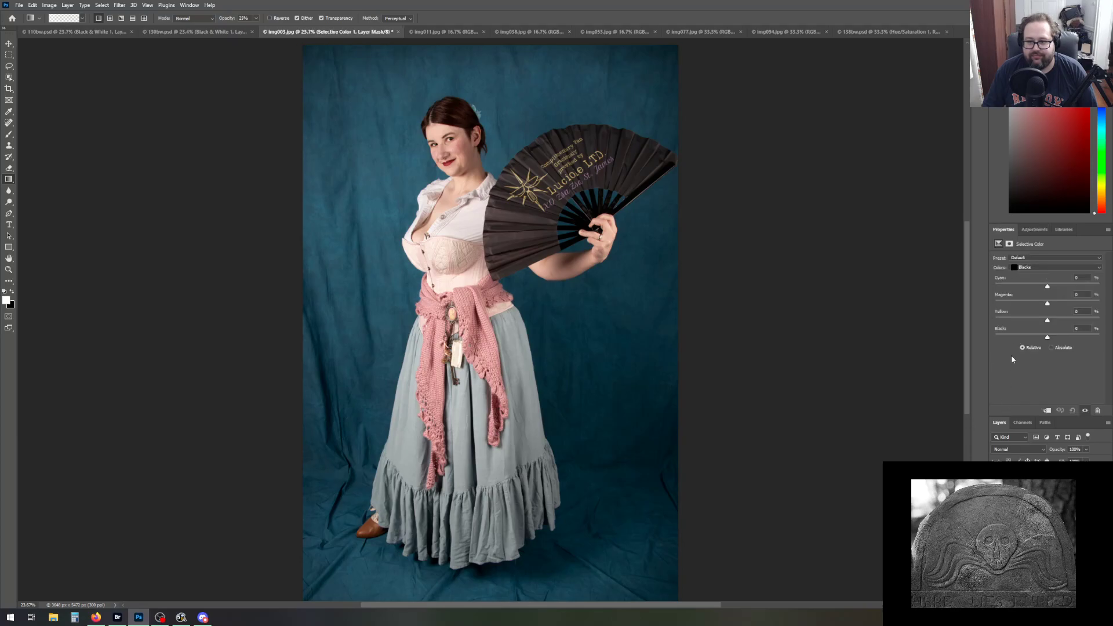
pyautogui.click(1039, 267)
pyautogui.click(1040, 295)
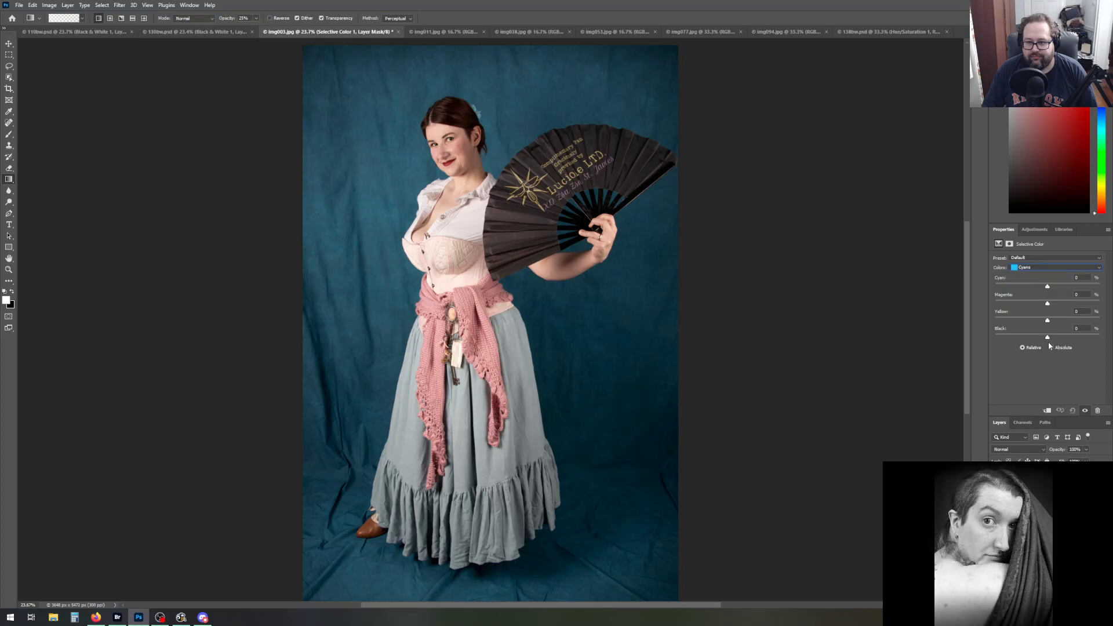
pyautogui.moveTo(1047, 337); pyautogui.dragTo(1099, 337)
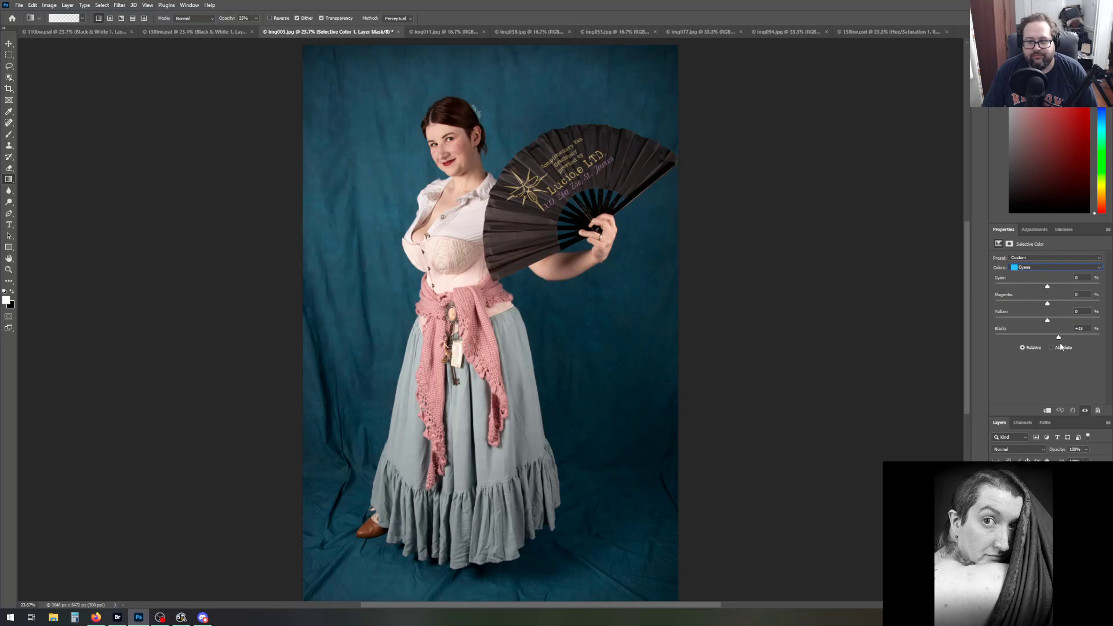
# In the Selective Color layer, set Black to +100% for the Blues and about +3% for the Blacks
pyautogui.click(1032, 268)
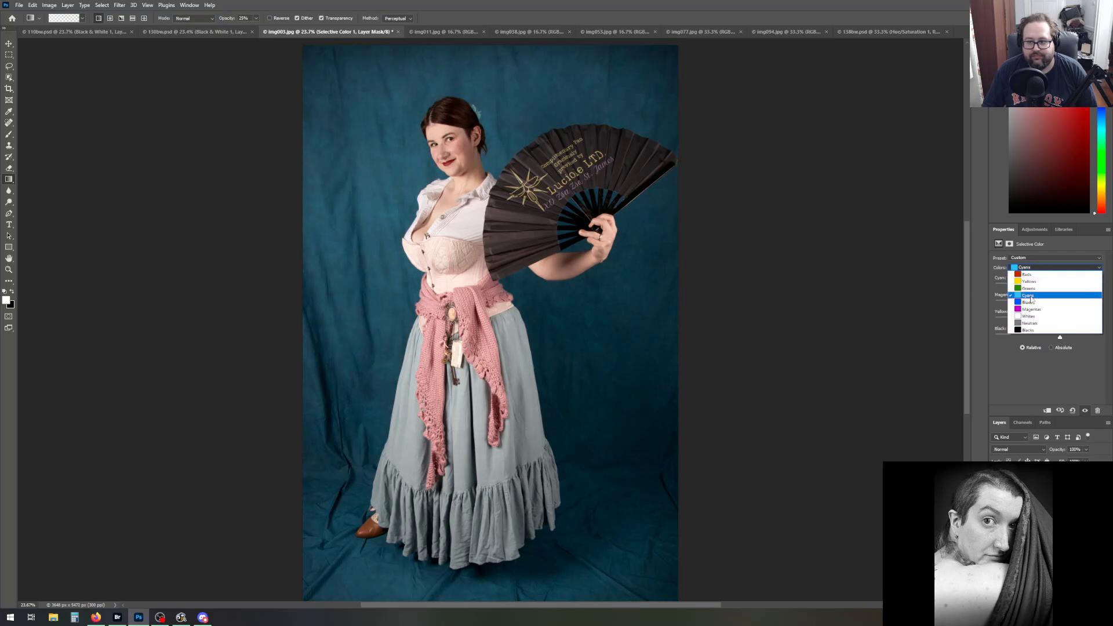
pyautogui.click(1030, 302)
pyautogui.moveTo(1047, 337); pyautogui.dragTo(1099, 338)
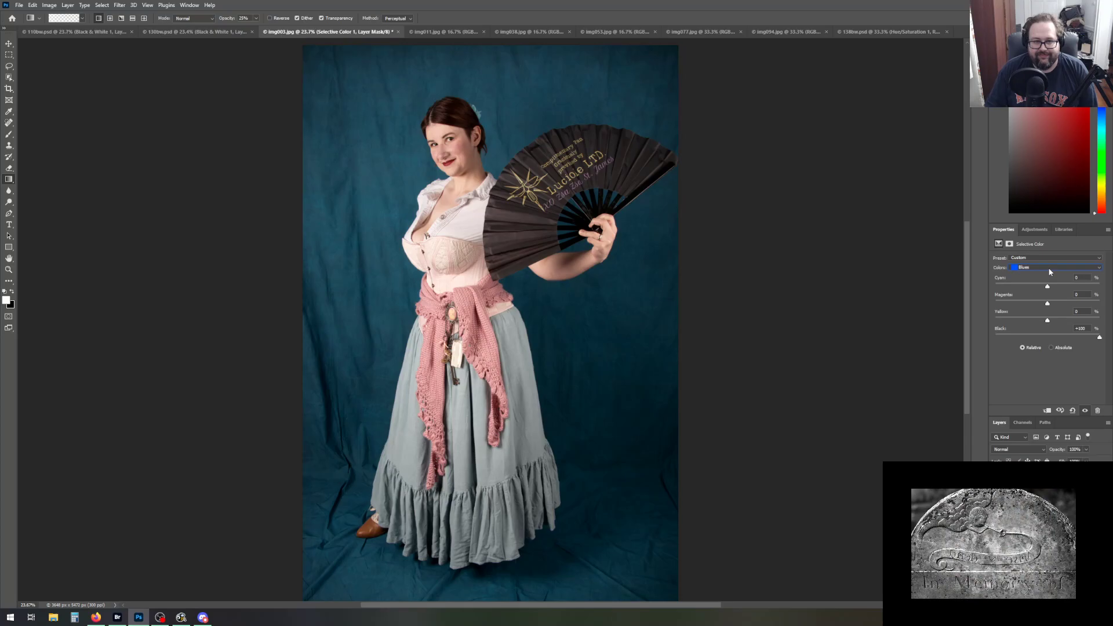
pyautogui.click(1049, 271)
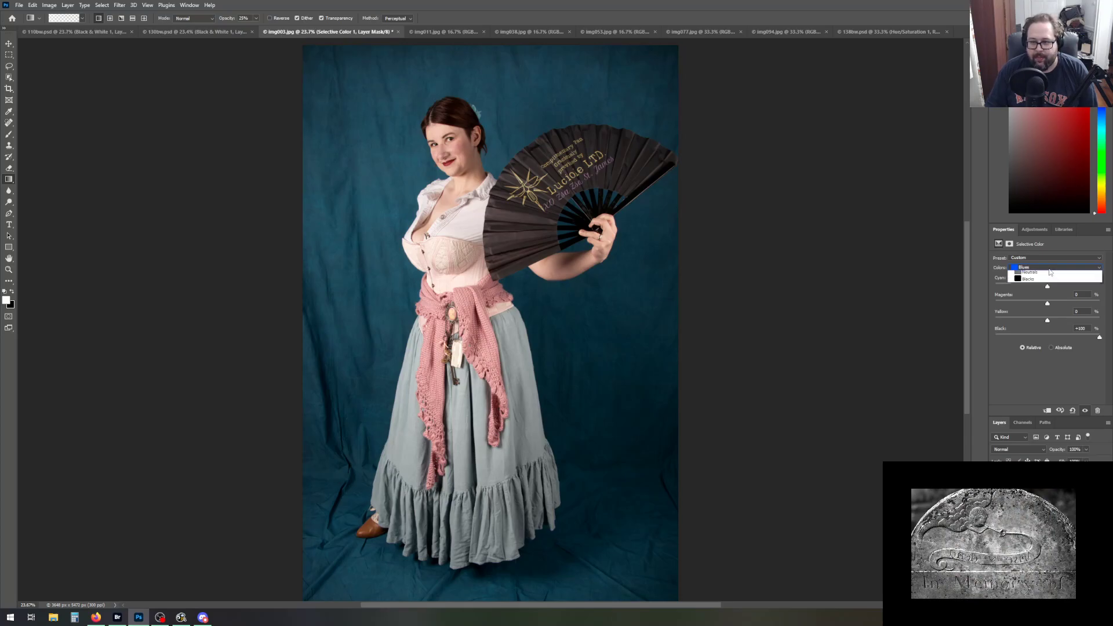
pyautogui.click(1043, 328)
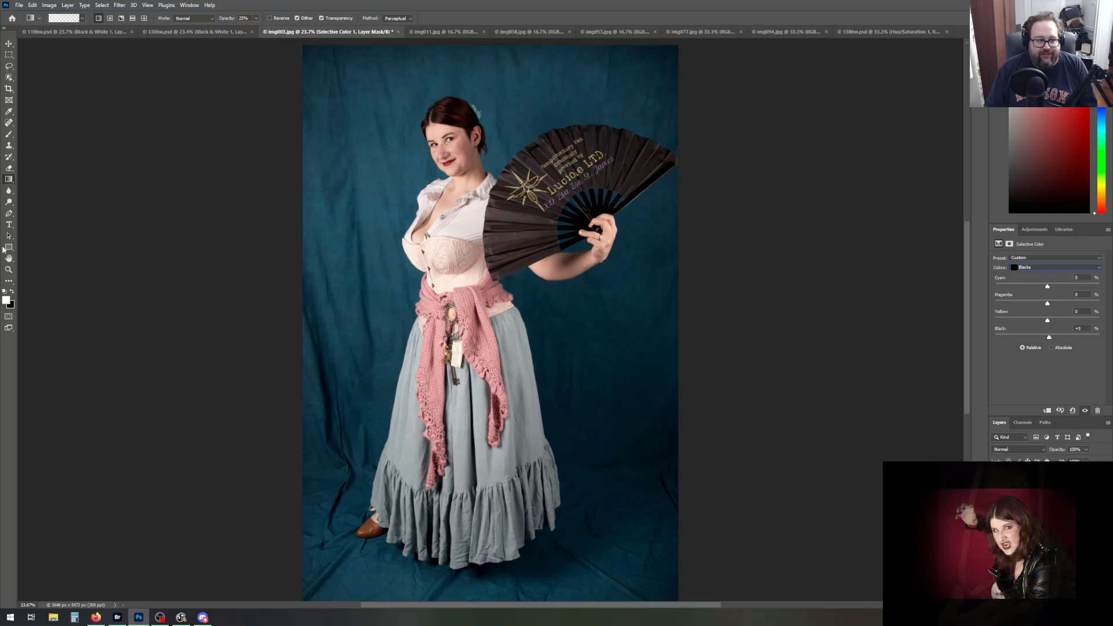
# Examine the woman's hair and face up close, then frame her head, upper body and the fan for inspection
pyautogui.click(9, 270)
pyautogui.click(456, 91)
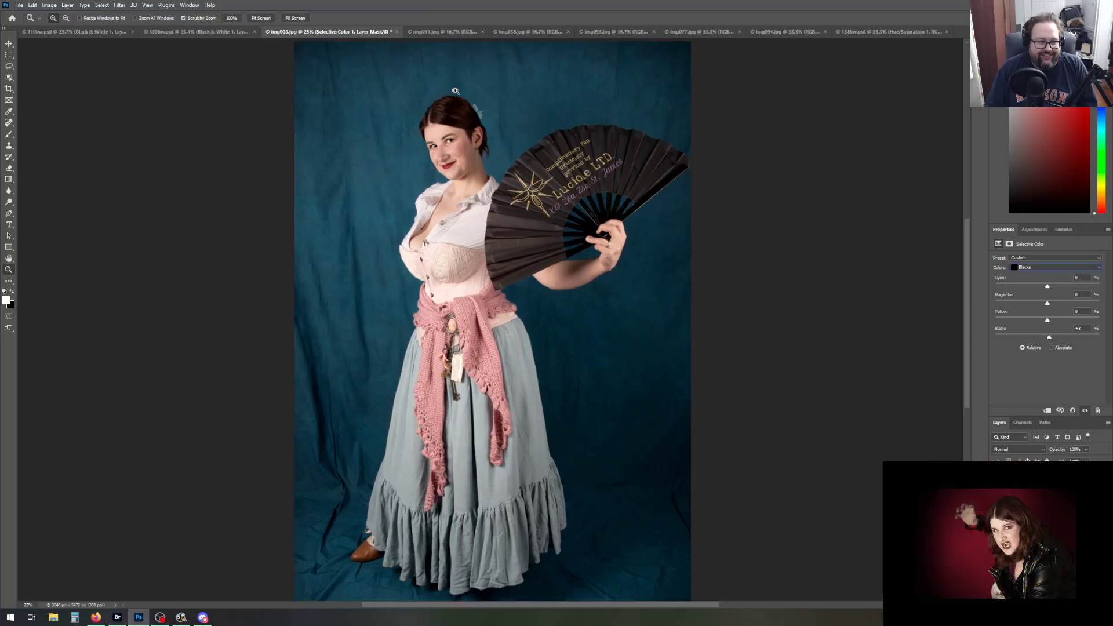
pyautogui.click(455, 93)
pyautogui.click(455, 93)
pyautogui.click(454, 92)
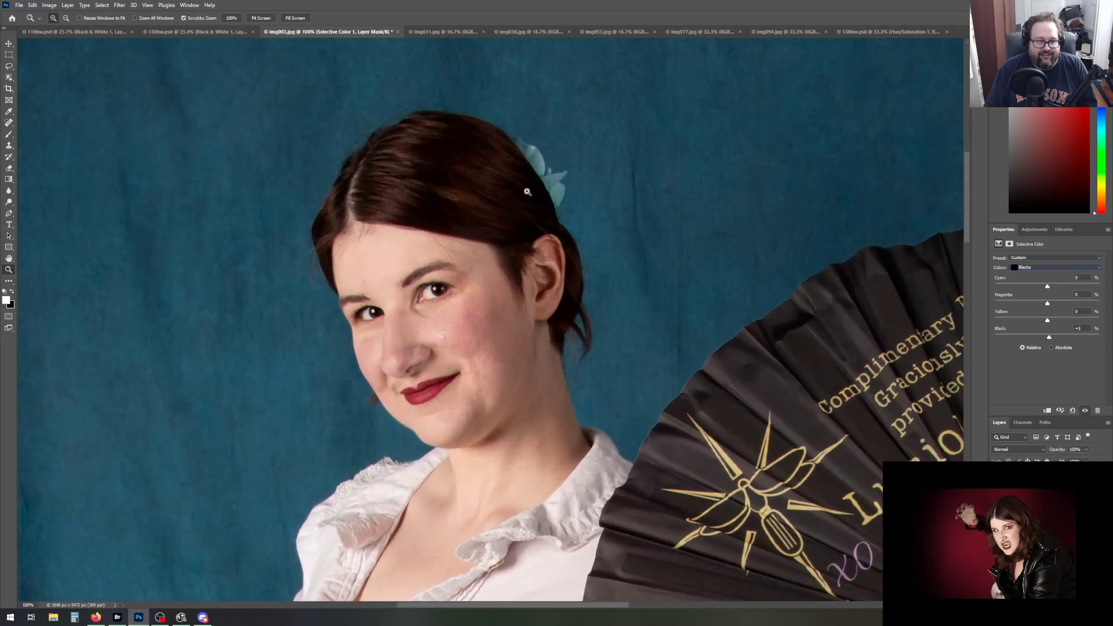
pyautogui.click(449, 156)
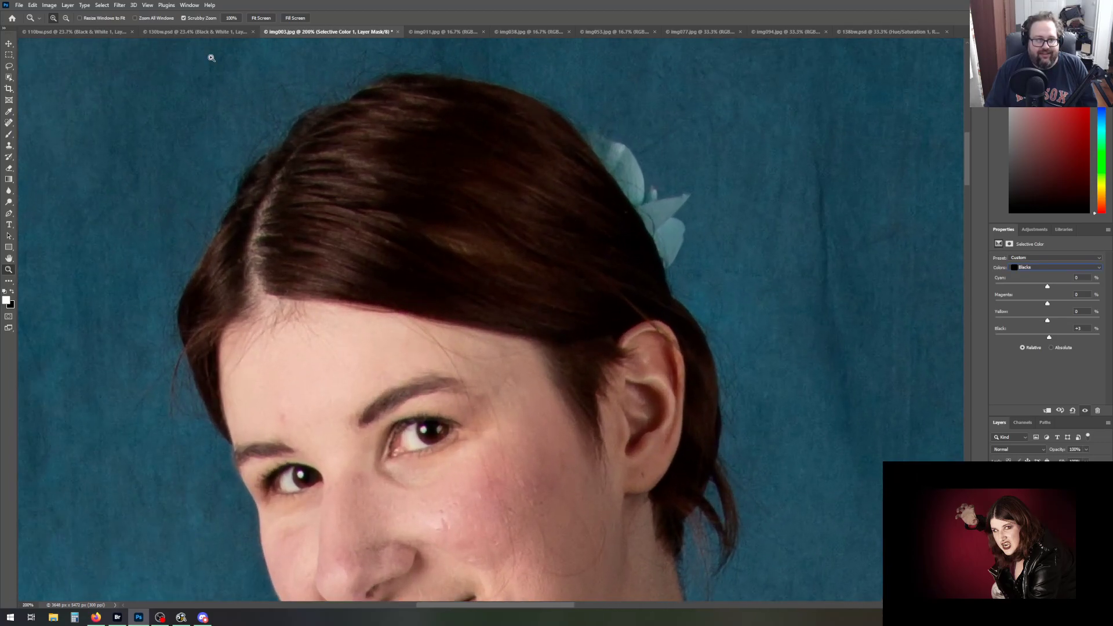
pyautogui.click(261, 18)
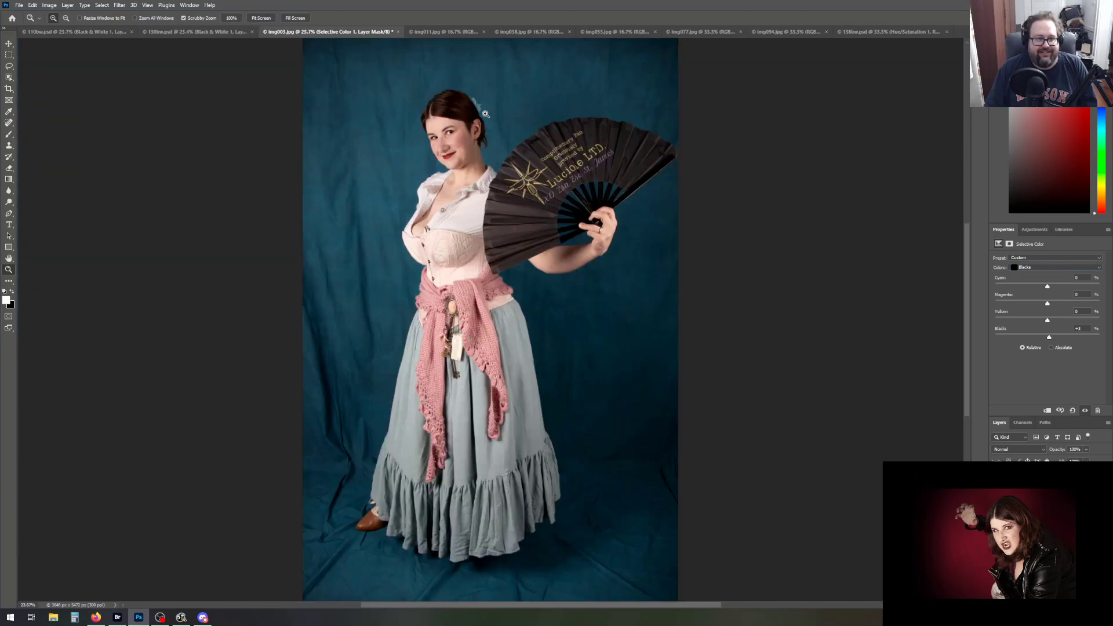
pyautogui.moveTo(455, 97); pyautogui.dragTo(549, 186)
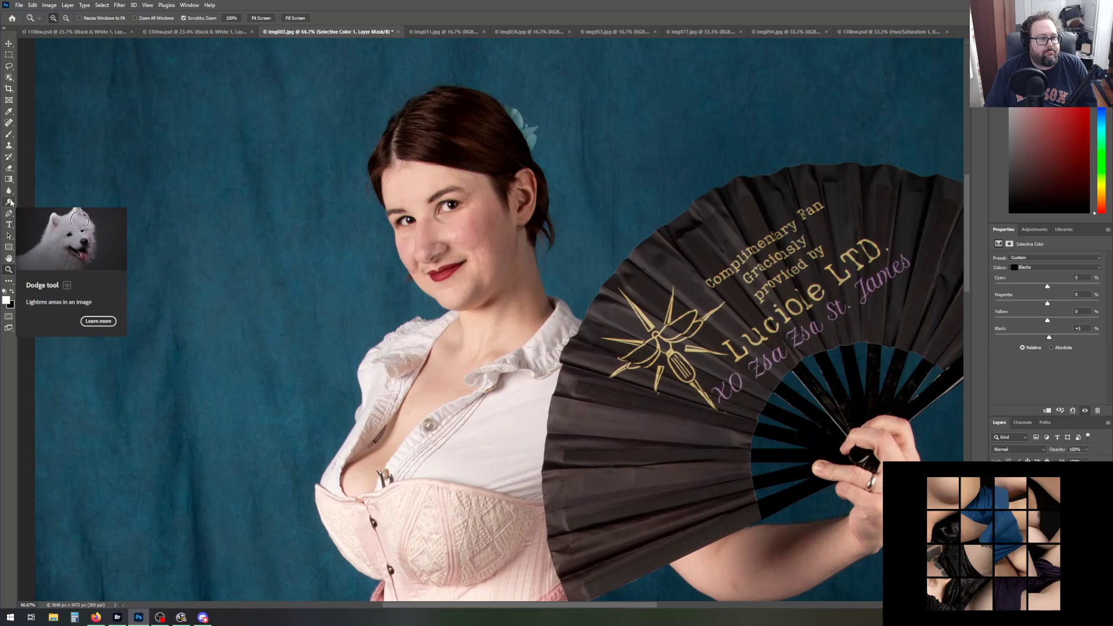
# Ready the Dodge tool with a smaller soft brush and make the Background copy layer active
pyautogui.click(10, 202)
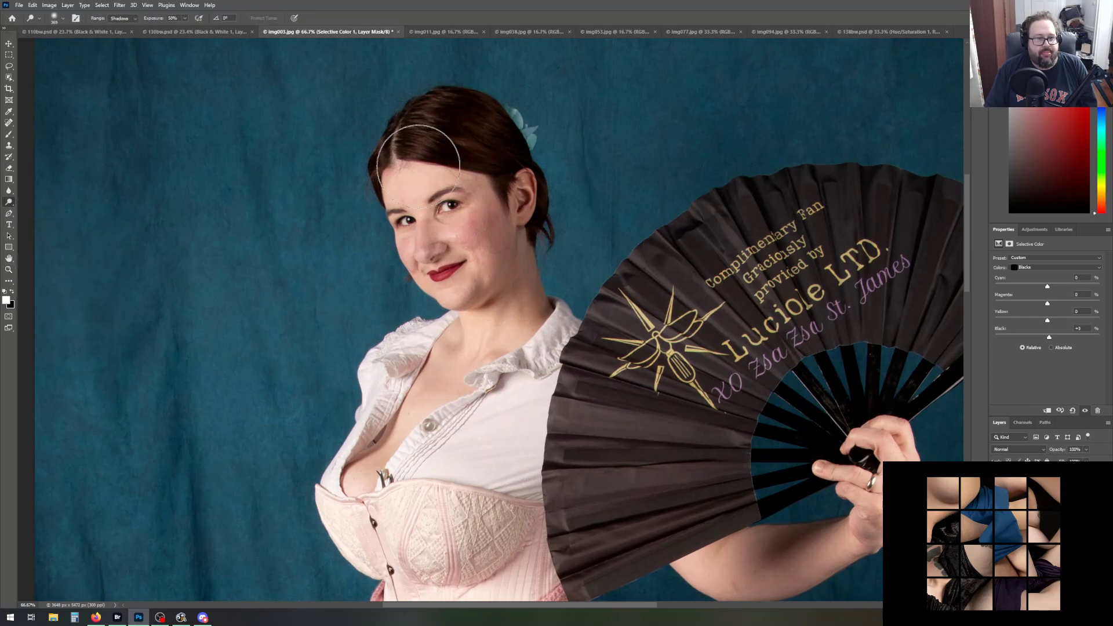
pyautogui.click(61, 23)
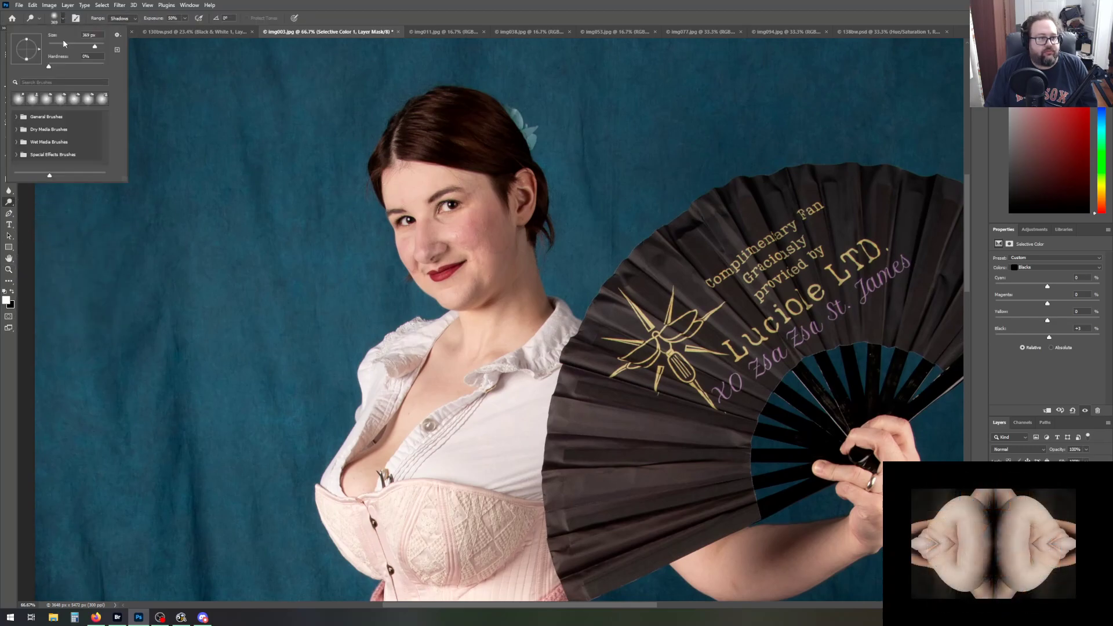
pyautogui.moveTo(77, 45); pyautogui.dragTo(82, 46)
pyautogui.press('Return')
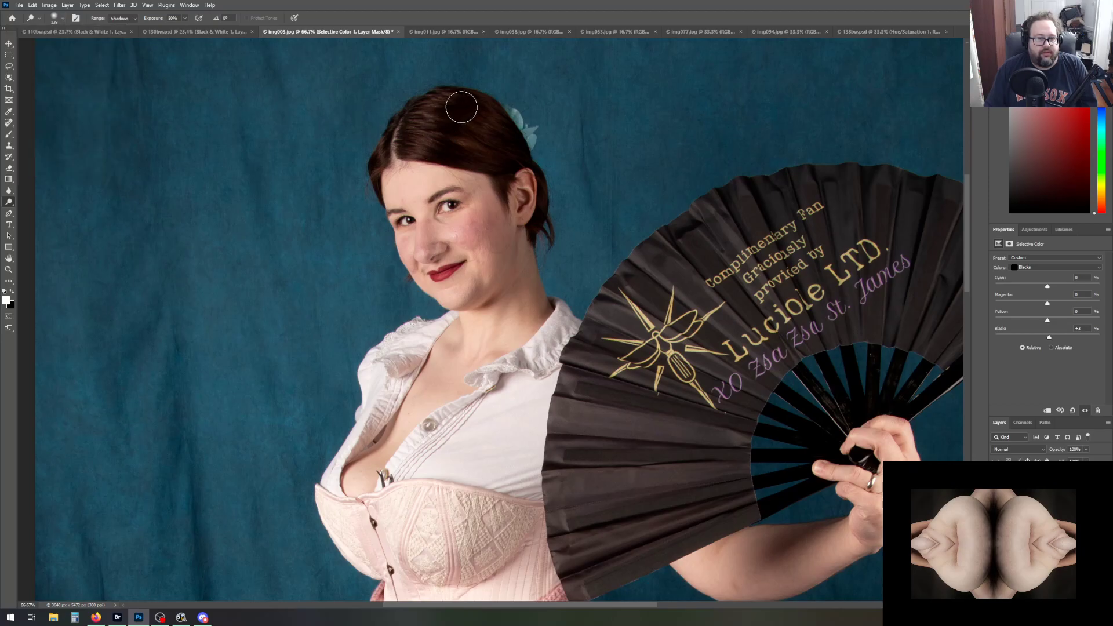
pyautogui.click(1034, 505)
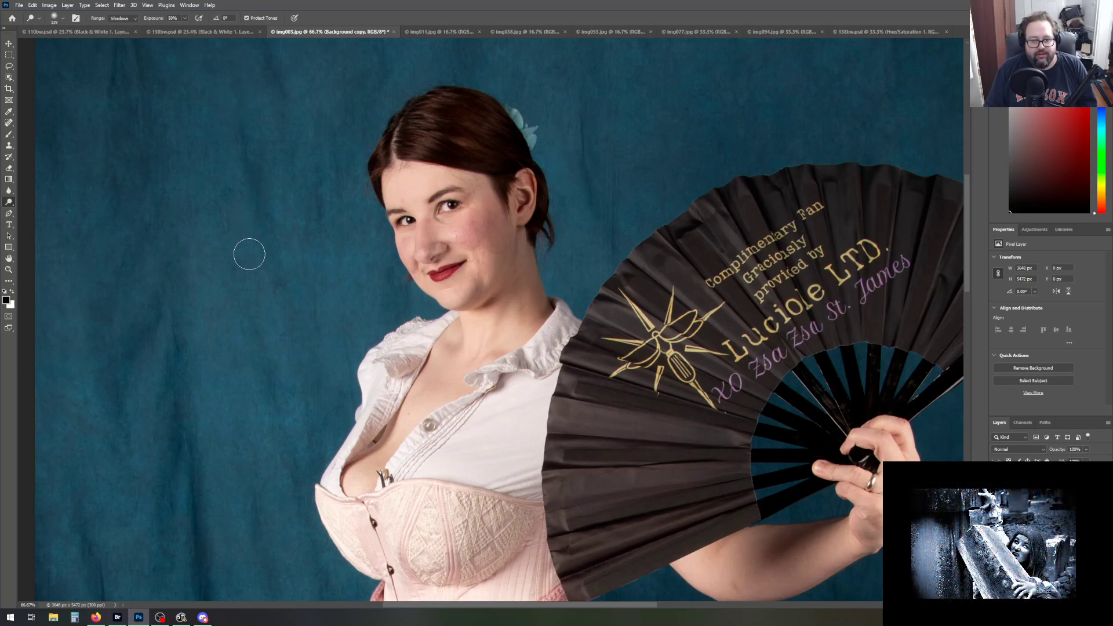
# Examine the corset, shawl, skirt, fan and face up close, then view the whole portrait
pyautogui.scroll(-5, 249, 255)
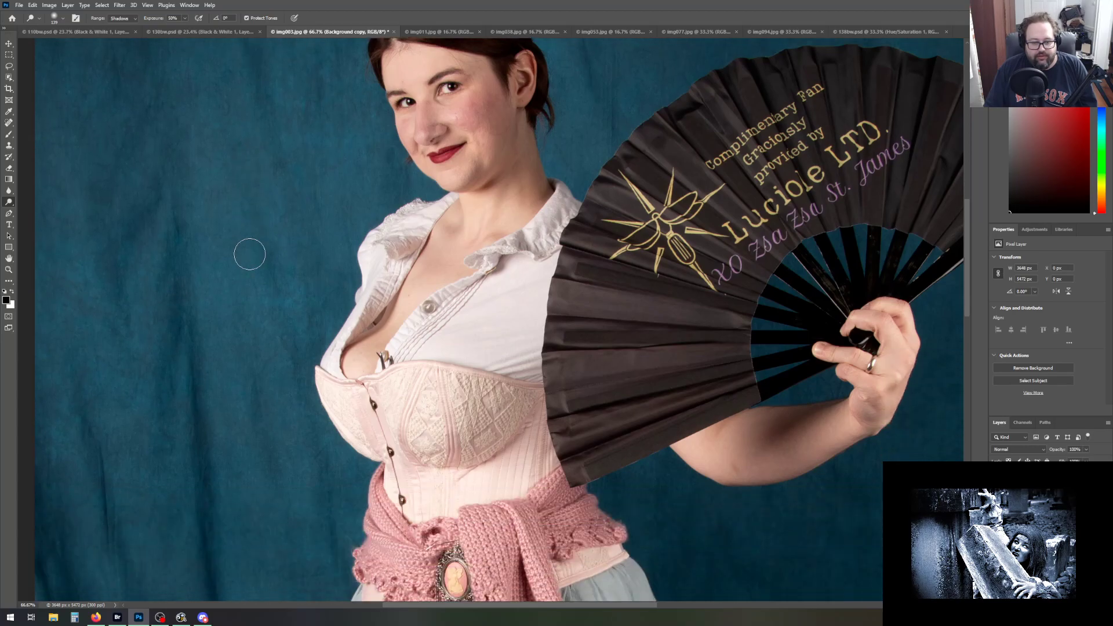
pyautogui.scroll(-5, 249, 254)
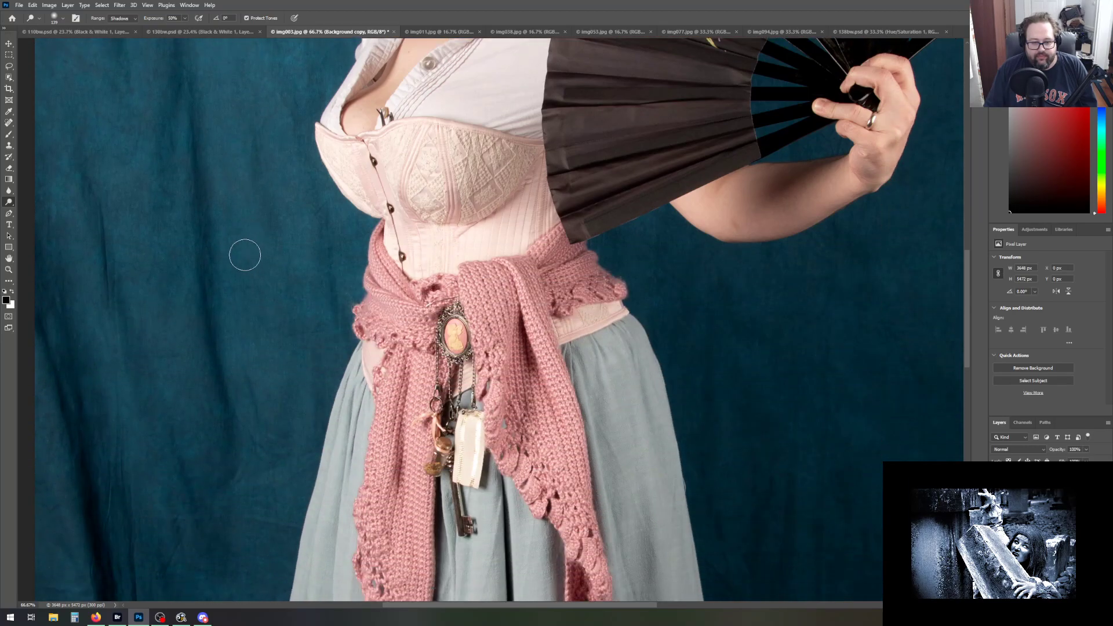
pyautogui.scroll(-1, 240, 250)
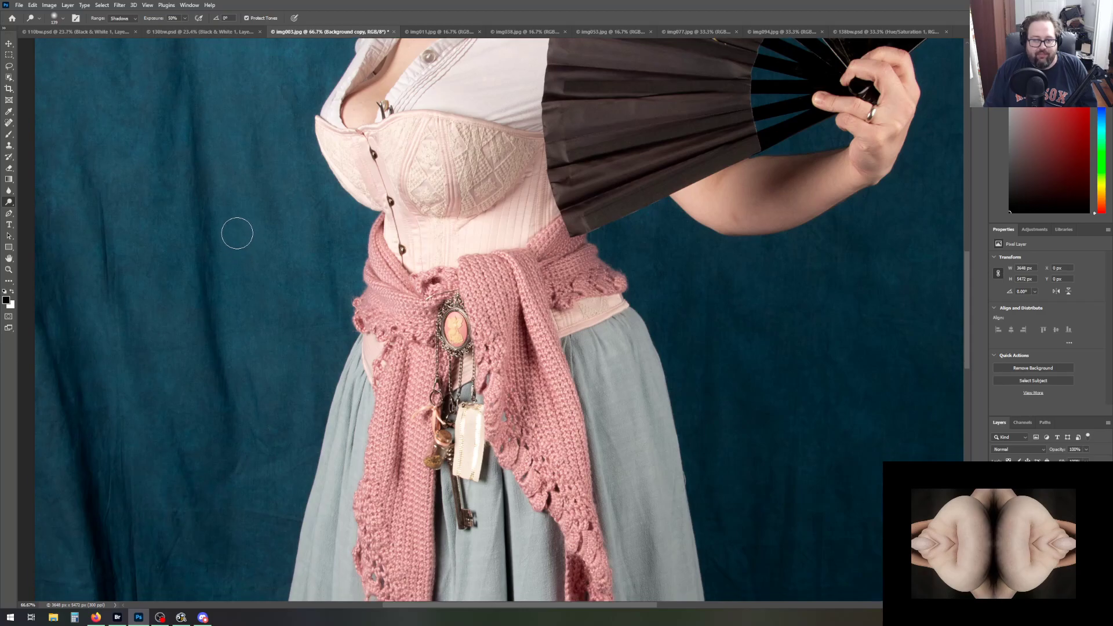
pyautogui.scroll(2, 237, 233)
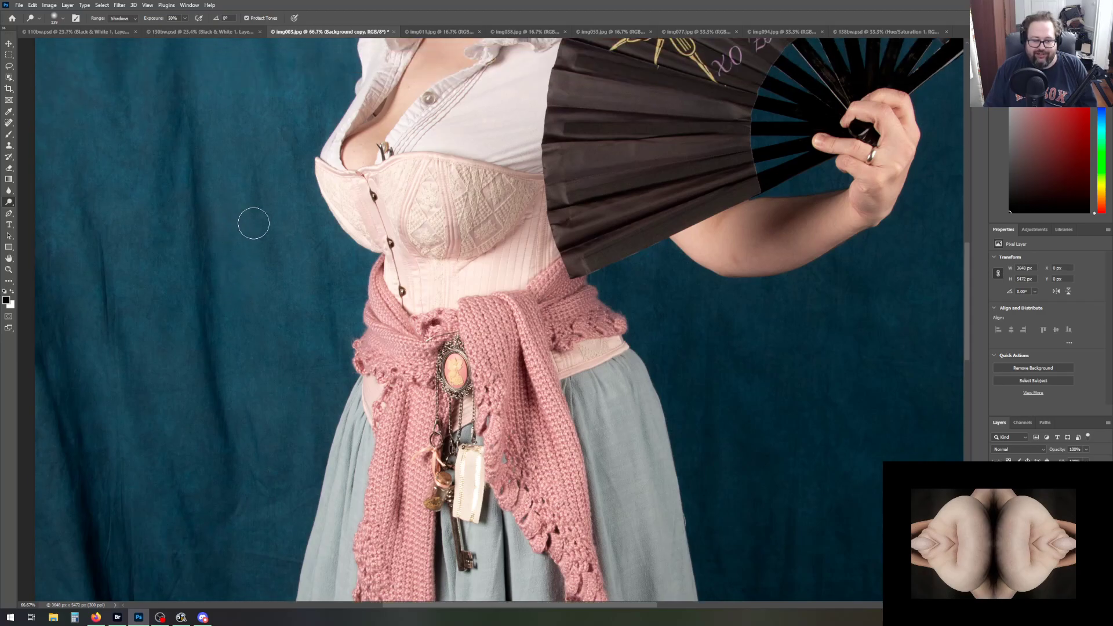
pyautogui.scroll(-1, 246, 241)
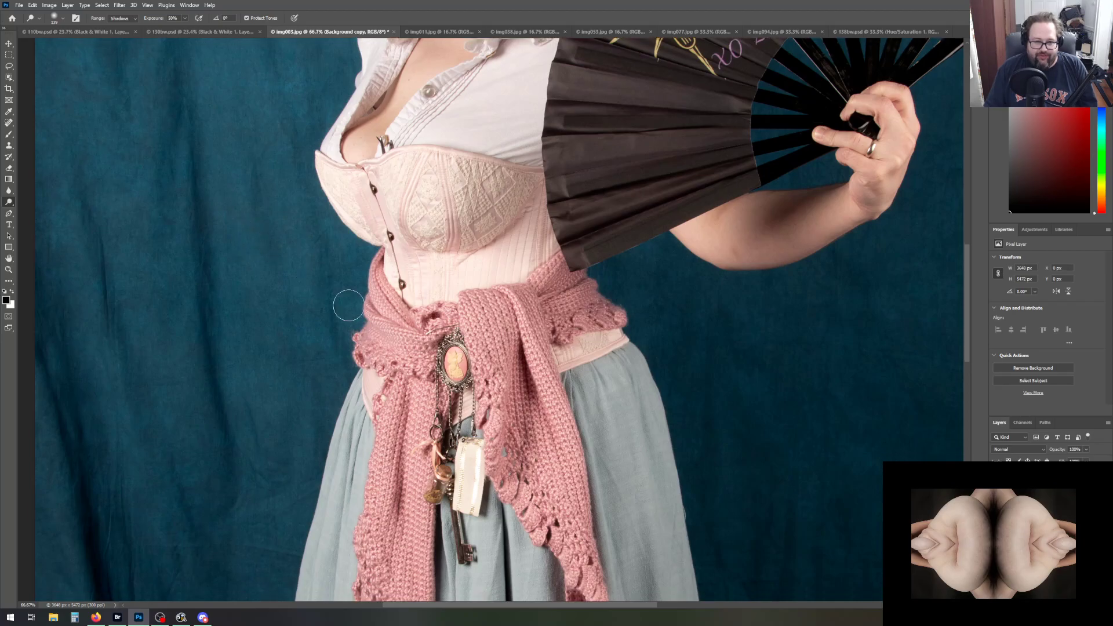
pyautogui.scroll(-1, 533, 398)
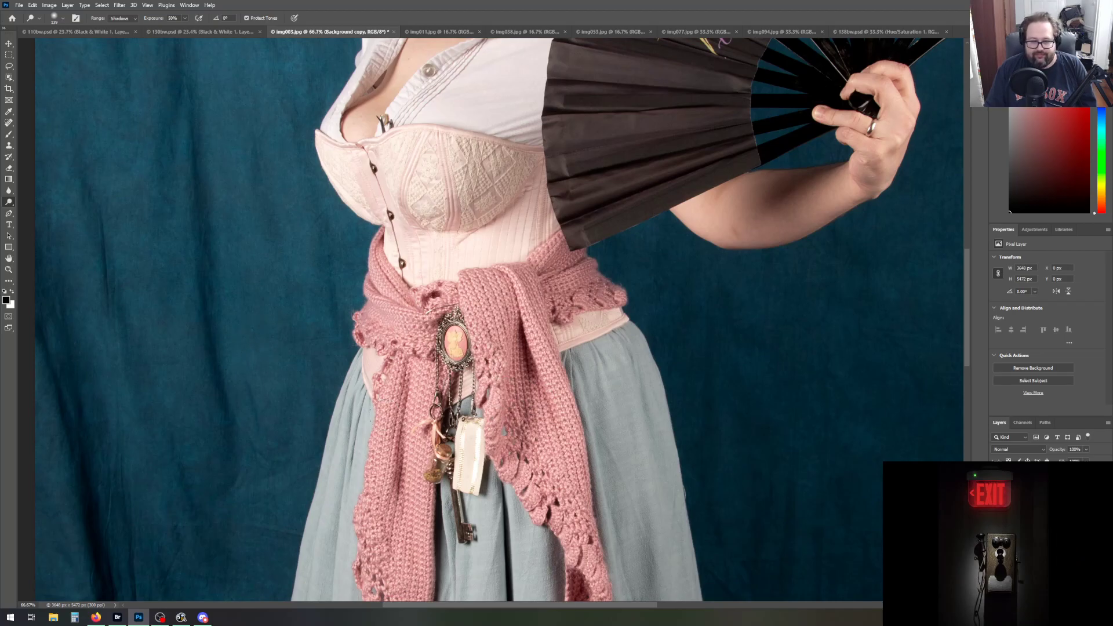
pyautogui.scroll(-1, 395, 426)
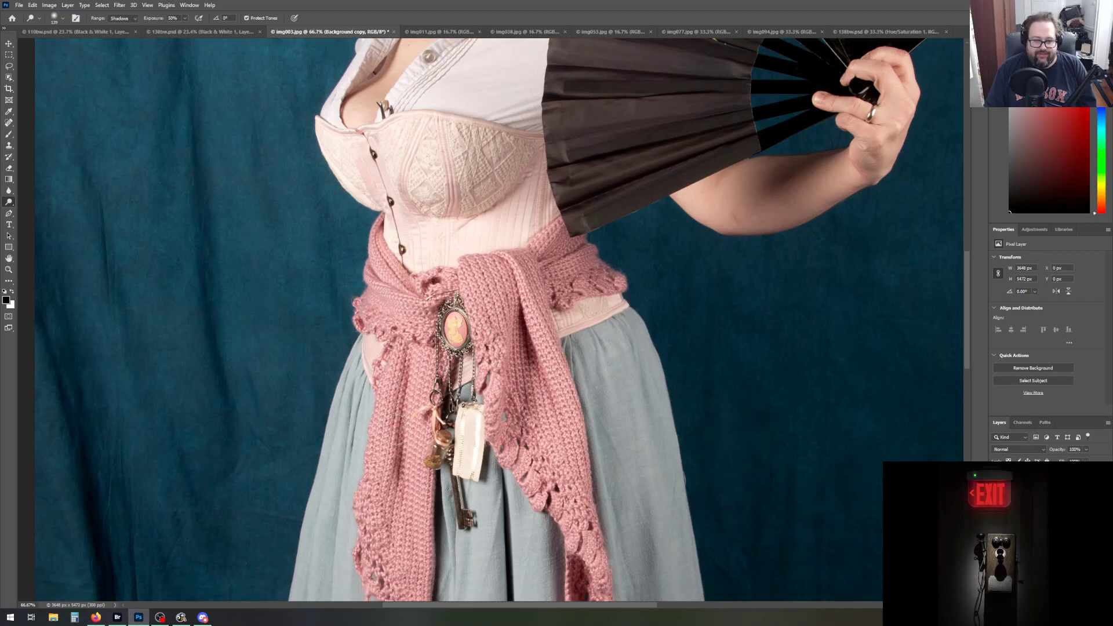
pyautogui.scroll(-1, 395, 426)
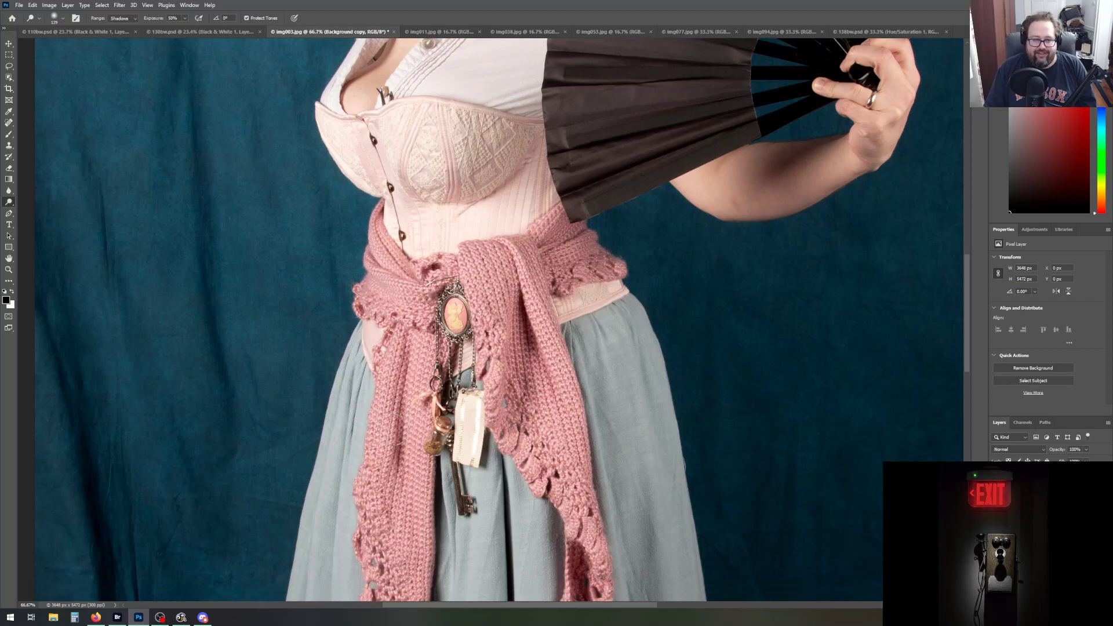
pyautogui.scroll(-2, 395, 426)
pyautogui.scroll(-1, 395, 426)
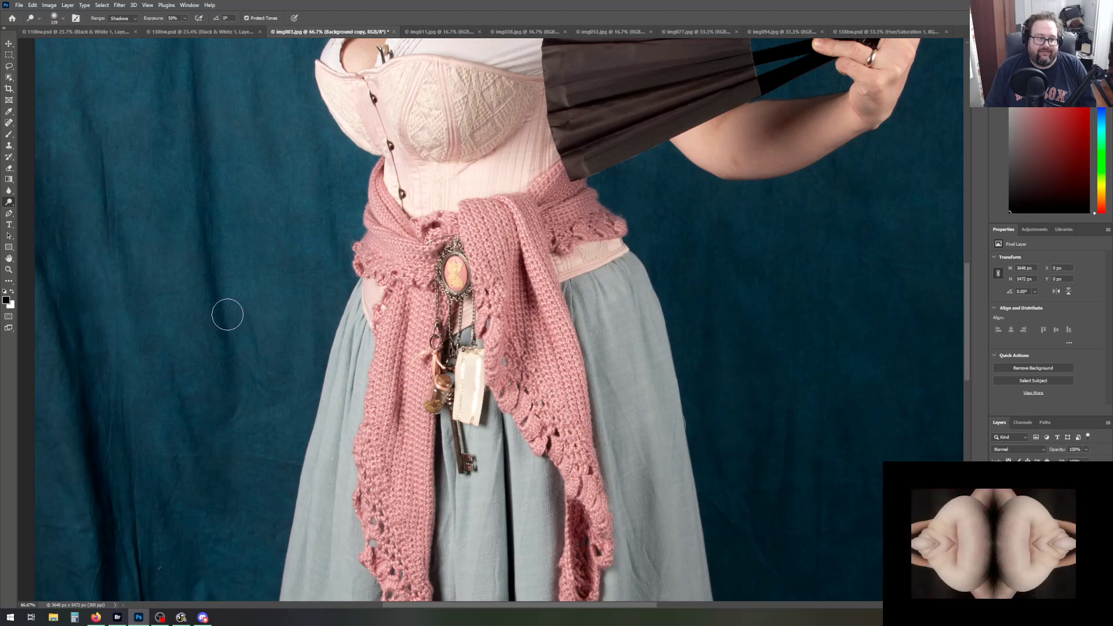
pyautogui.scroll(3, 241, 328)
pyautogui.scroll(10, 241, 337)
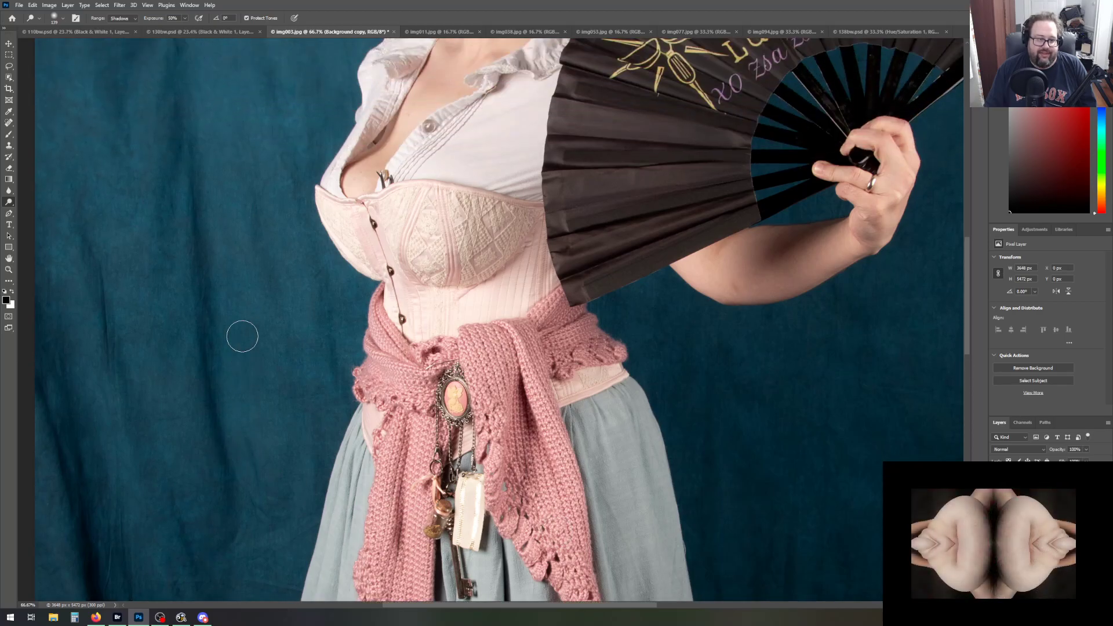
pyautogui.scroll(10, 238, 340)
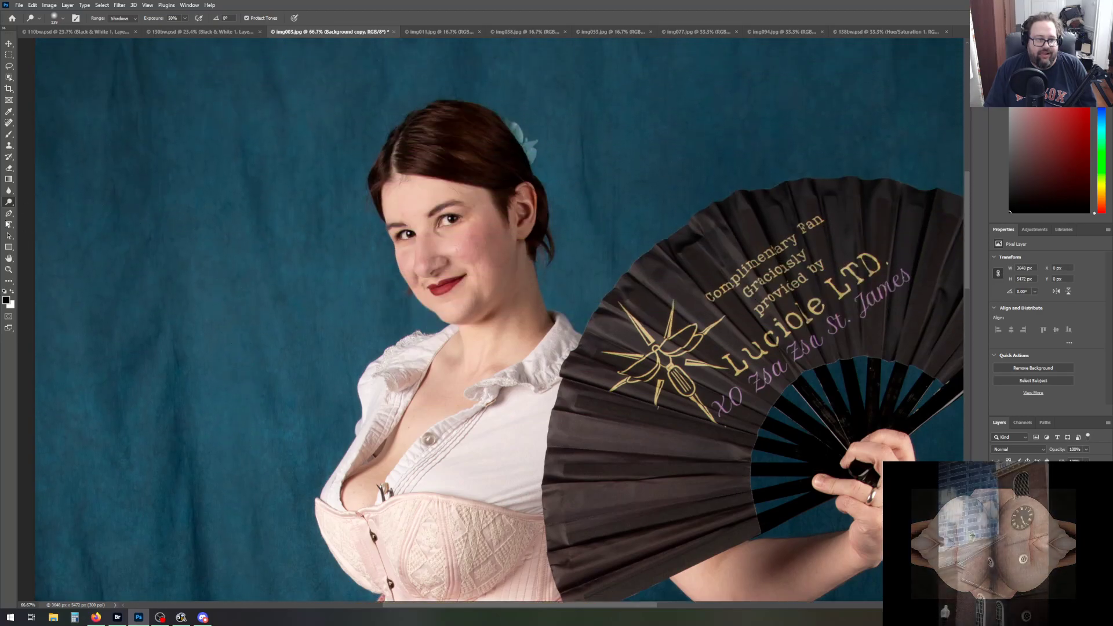
pyautogui.click(10, 269)
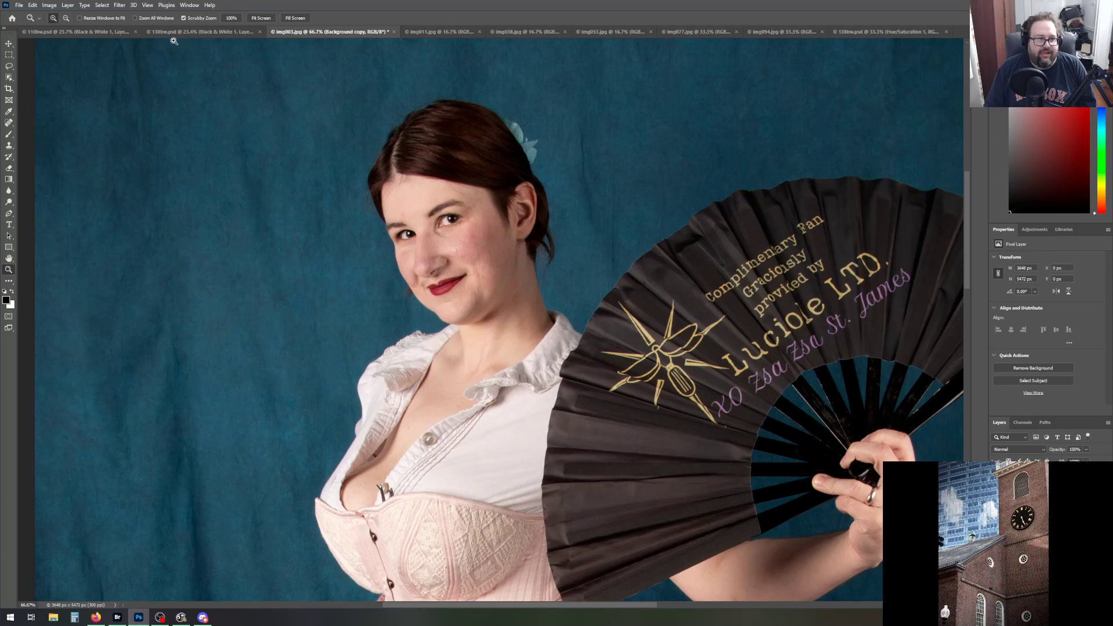
pyautogui.click(261, 18)
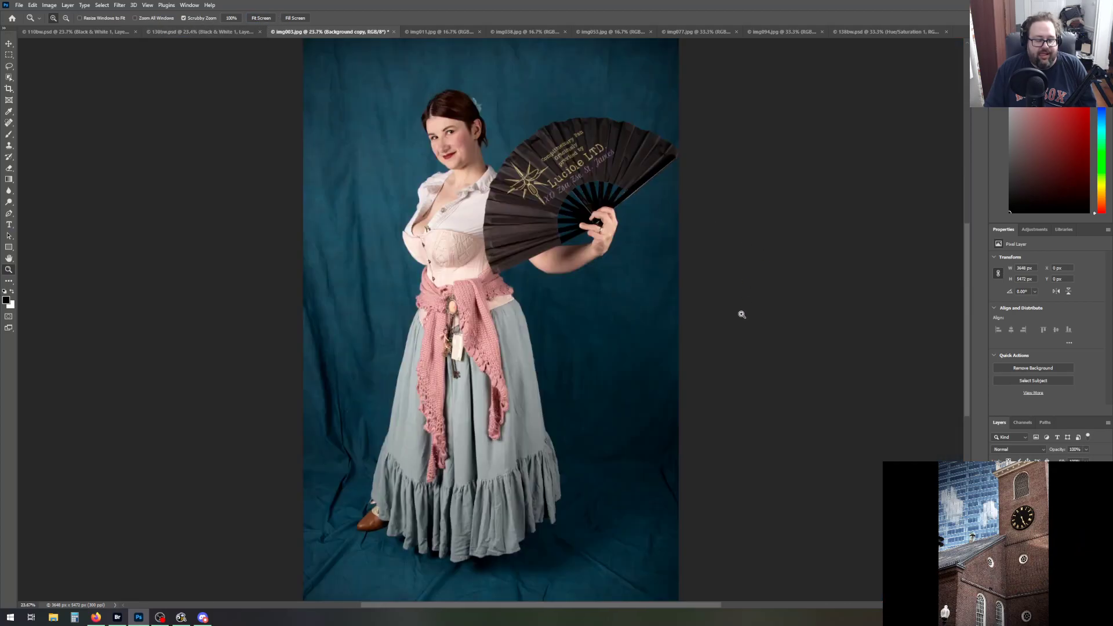
# Add a Brightness/Contrast adjustment layer above the Selective Color layer and set Contrast to about 8
pyautogui.click(20, 5)
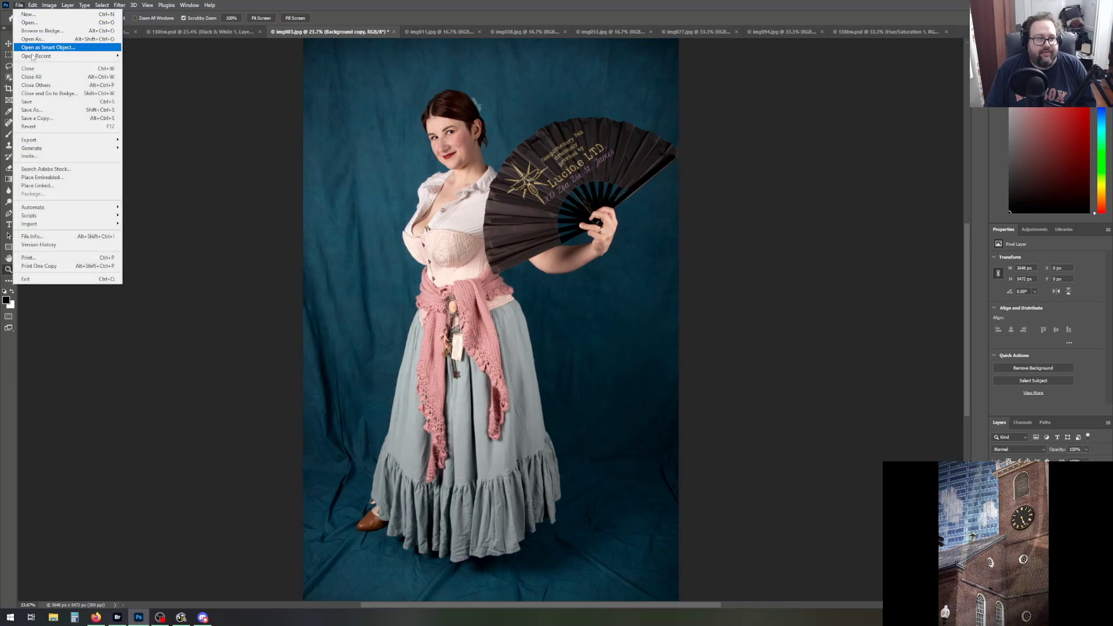
pyautogui.click(39, 111)
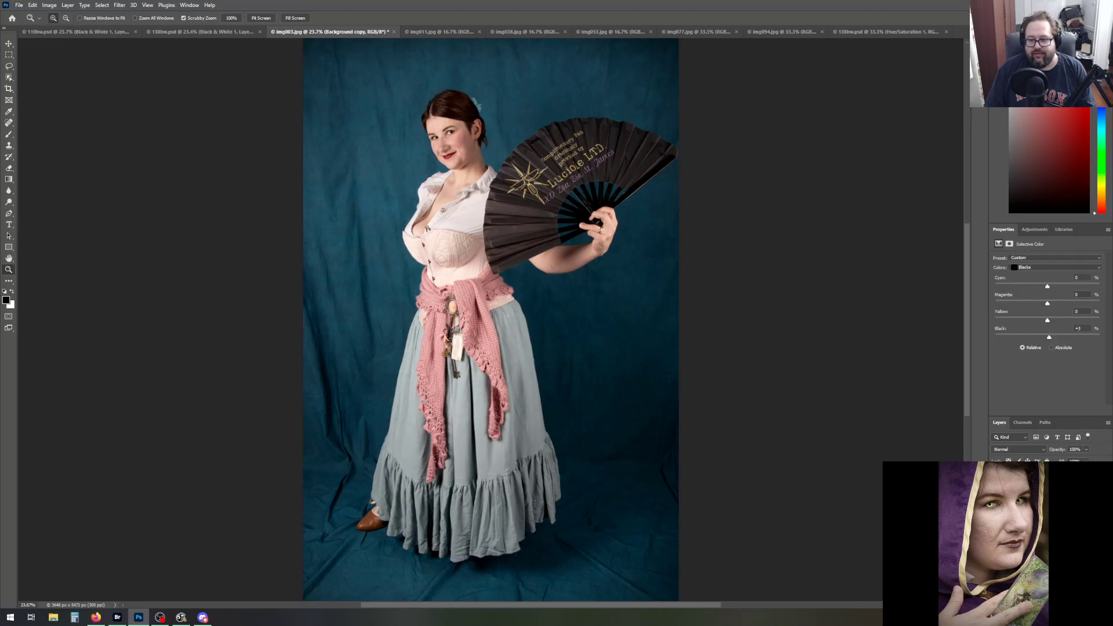
pyautogui.click(1035, 229)
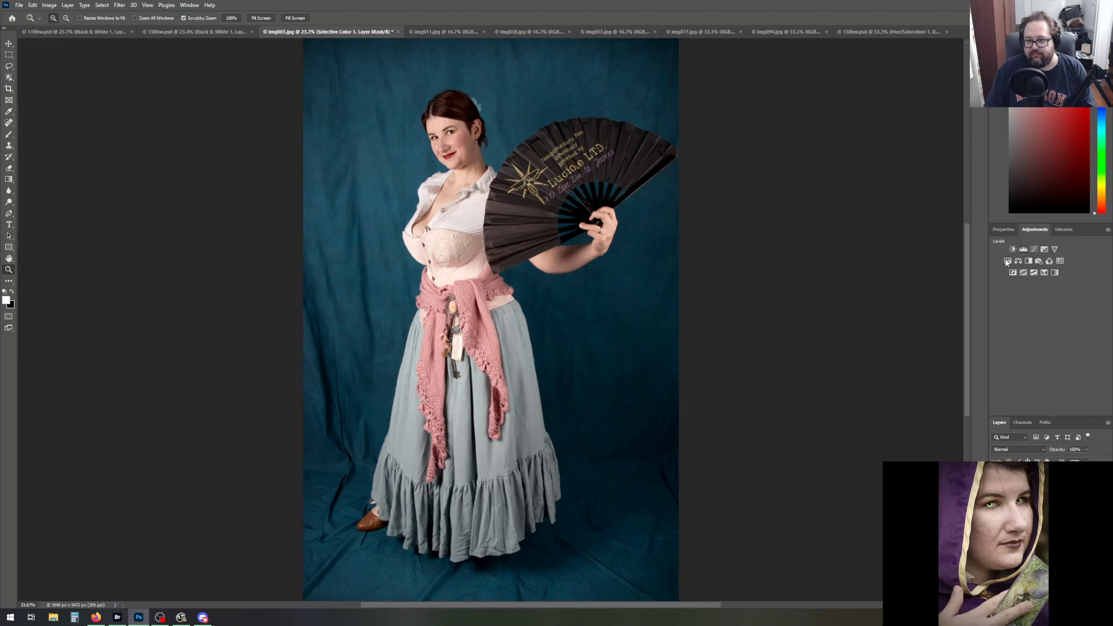
pyautogui.click(1013, 249)
pyautogui.moveTo(1047, 299)
pyautogui.mouseDown()
pyautogui.moveTo(1089, 304)
pyautogui.moveTo(1055, 304)
pyautogui.mouseUp()
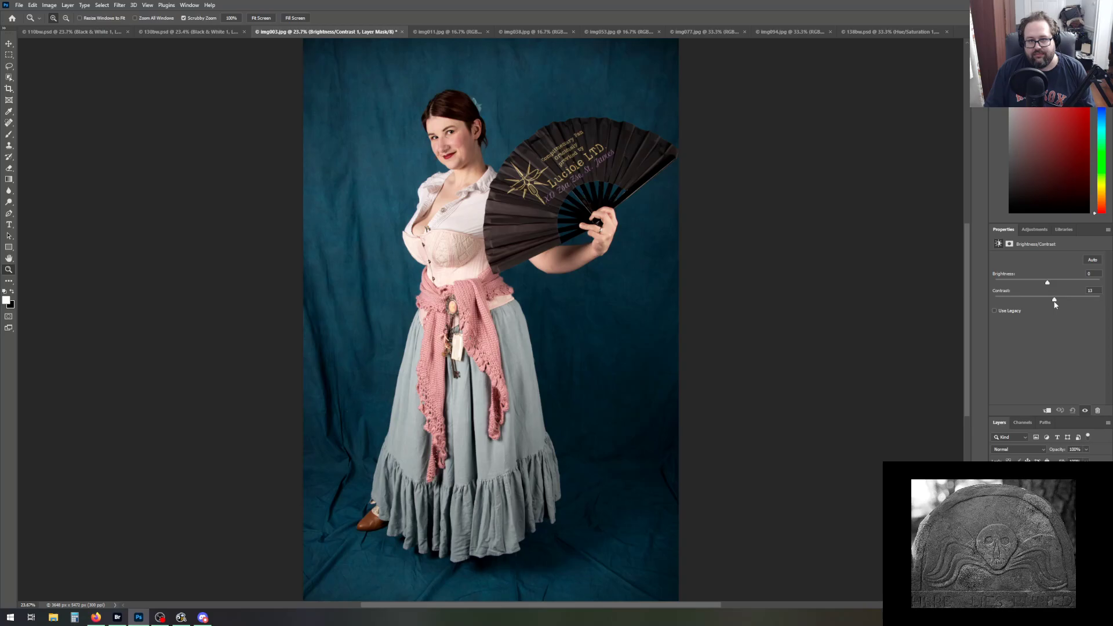
pyautogui.moveTo(1054, 301); pyautogui.dragTo(1051, 302)
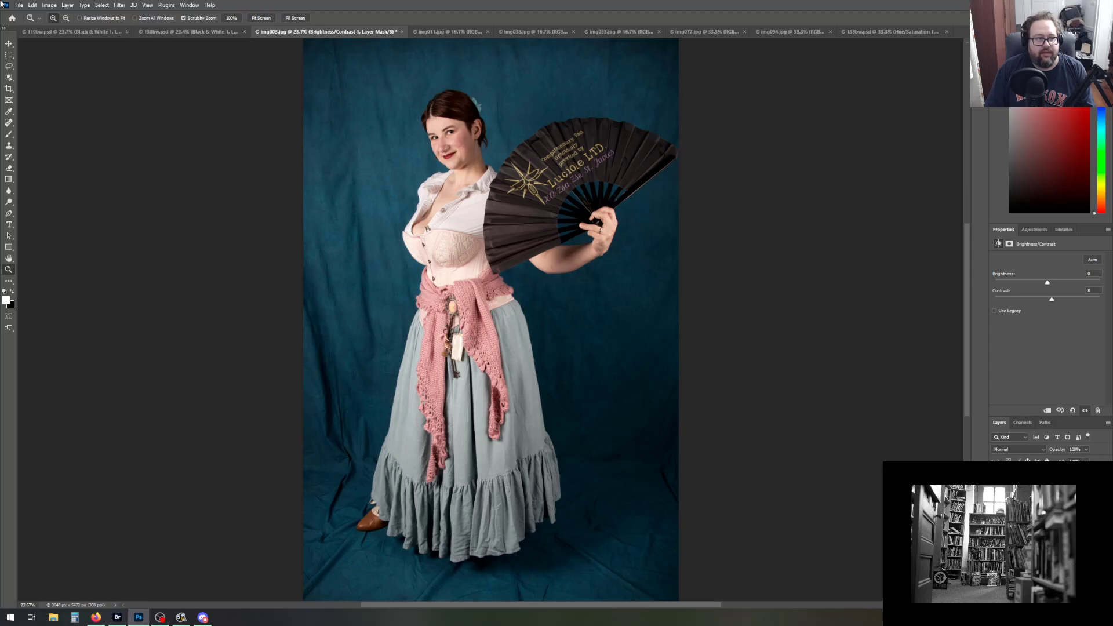
# Save the portrait as the Photoshop file 003.psd in the JPEG folder, dropping the img prefix from its name
pyautogui.click(20, 6)
pyautogui.click(41, 111)
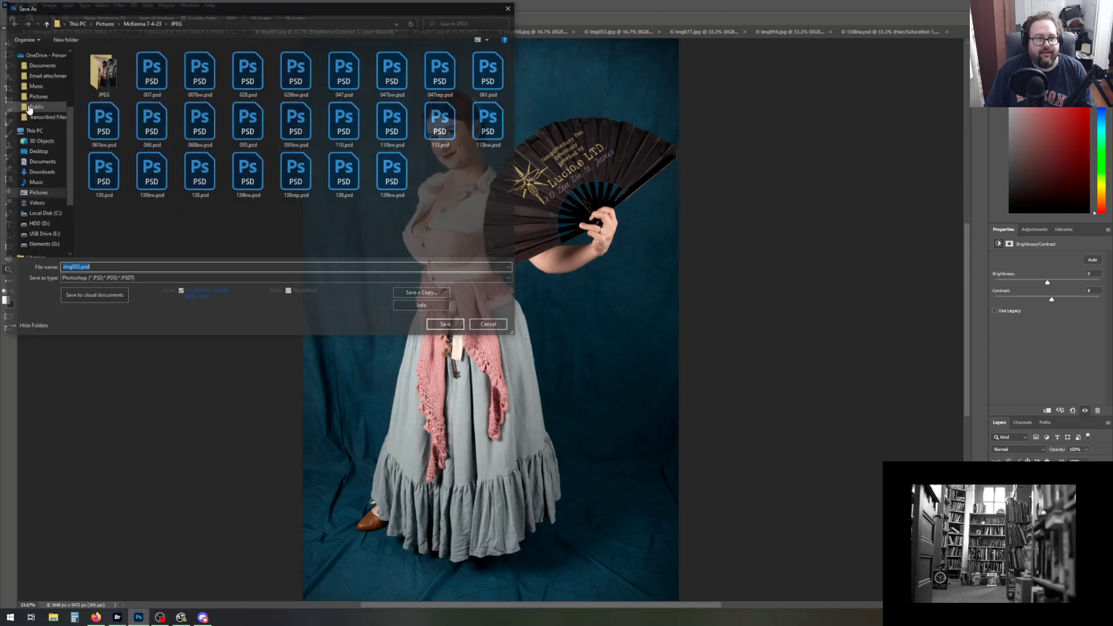
pyautogui.click(70, 267)
pyautogui.press('BackSpace')
pyautogui.press('BackSpace')
pyautogui.press('BackSpace')
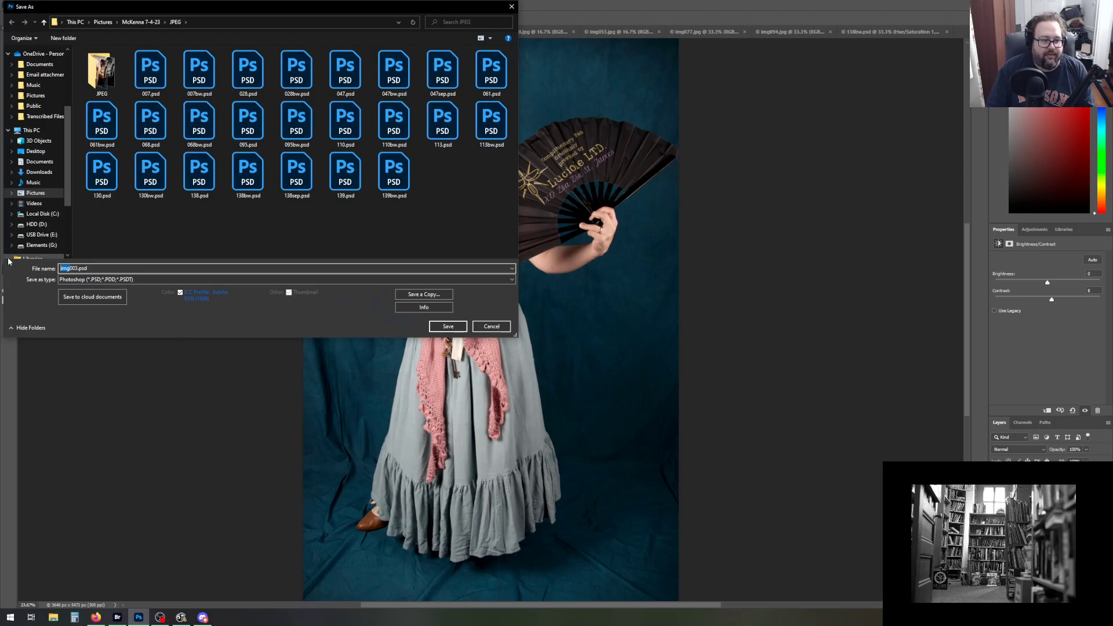
pyautogui.press('Return')
pyautogui.press('Return')
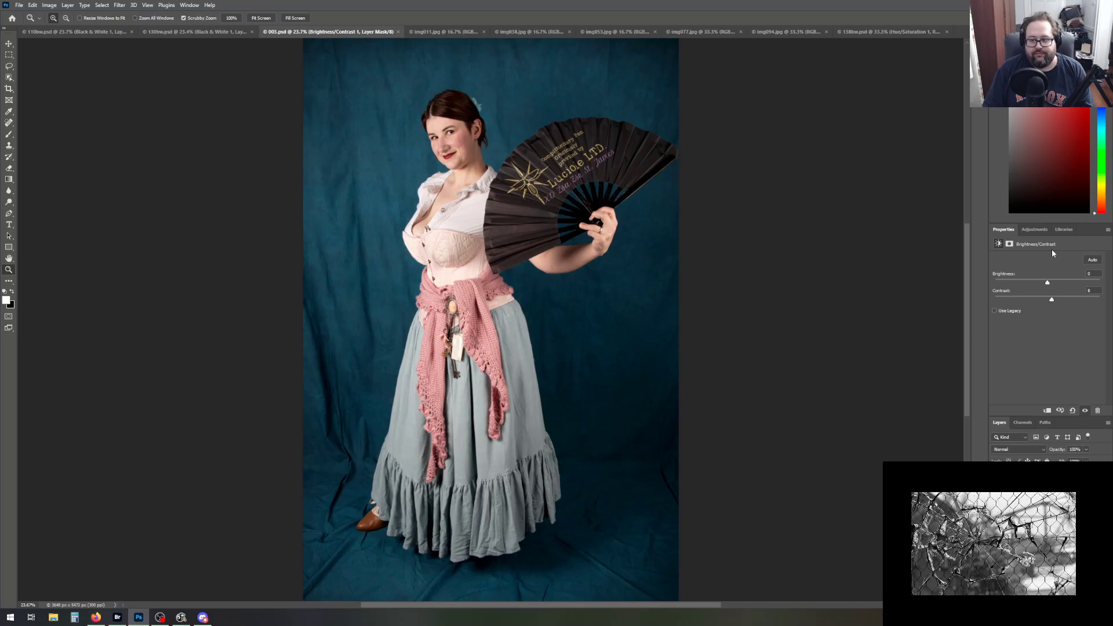
# Add a Black & White adjustment layer to the portrait and apply the High Contrast Red Filter preset
pyautogui.click(1044, 230)
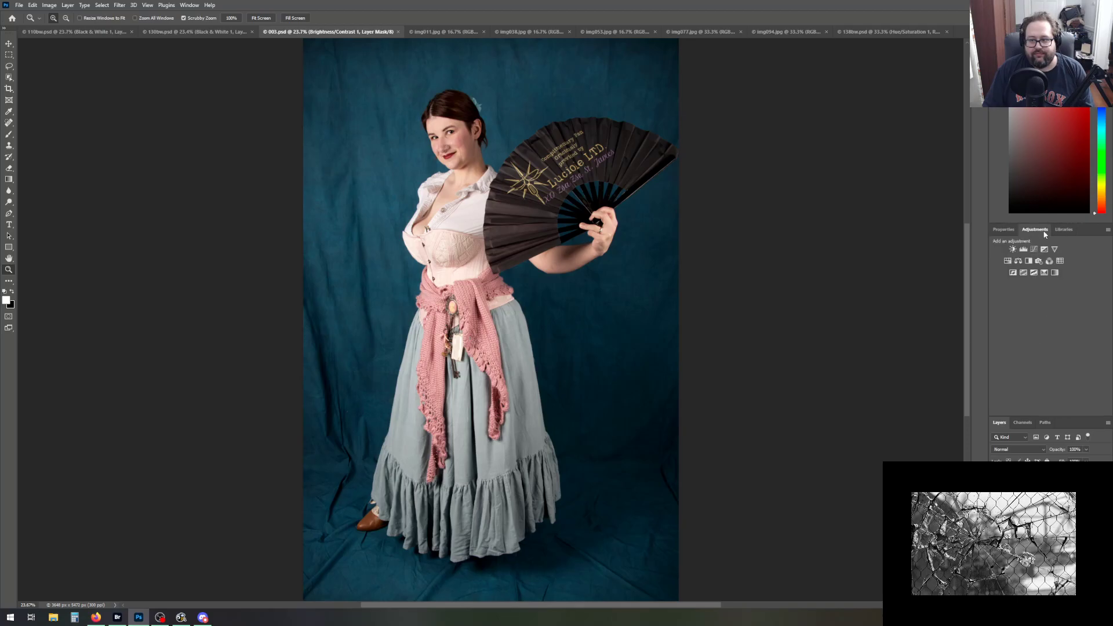
pyautogui.click(1029, 259)
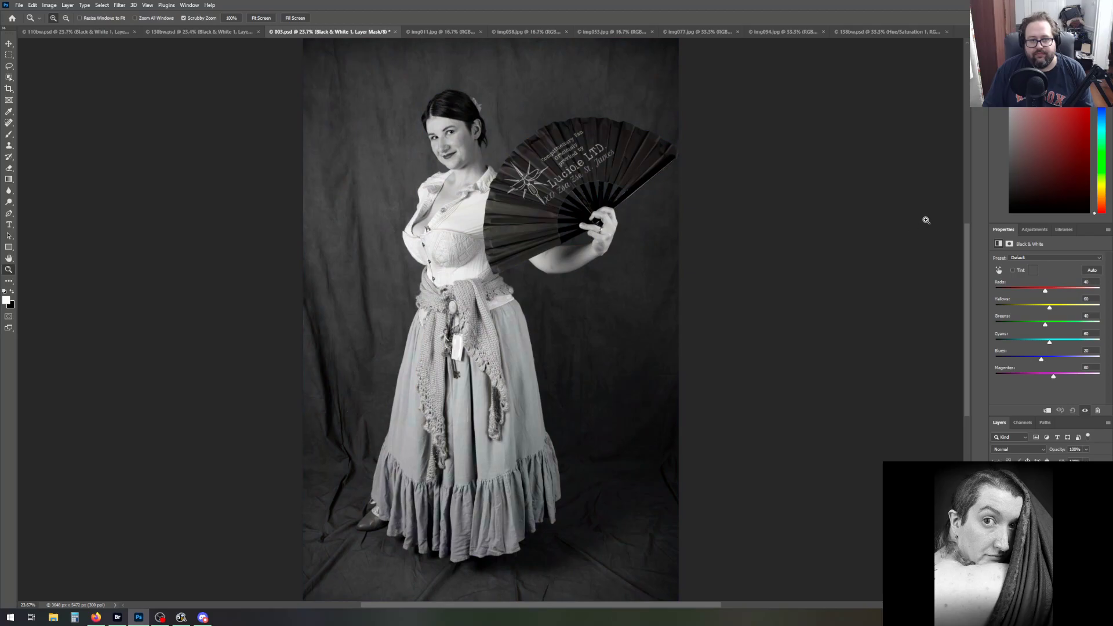
pyautogui.click(1056, 257)
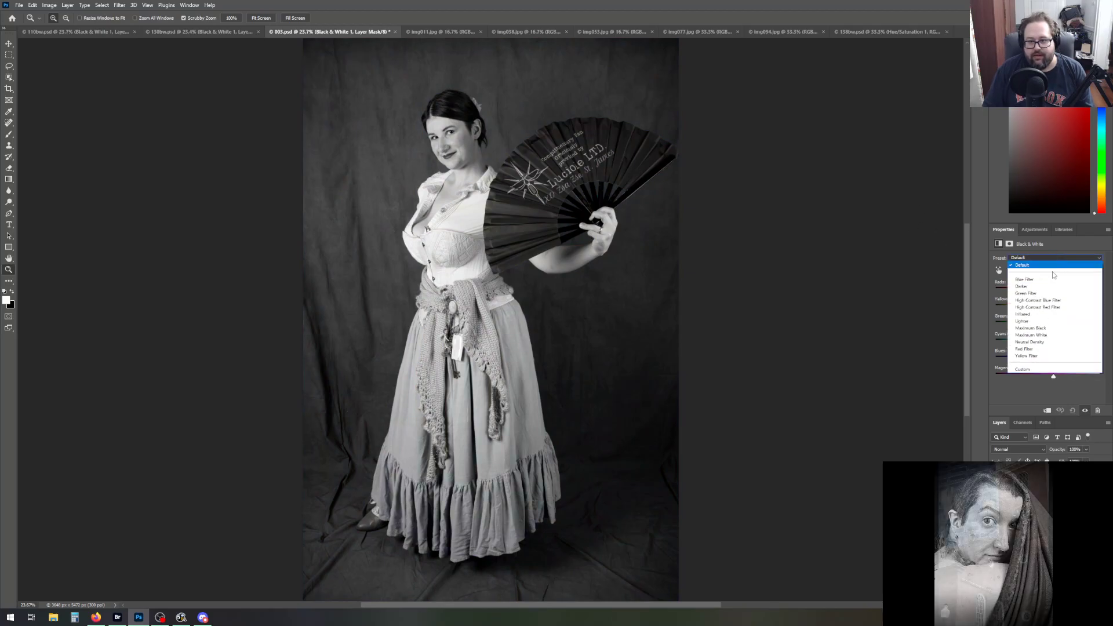
pyautogui.click(1046, 307)
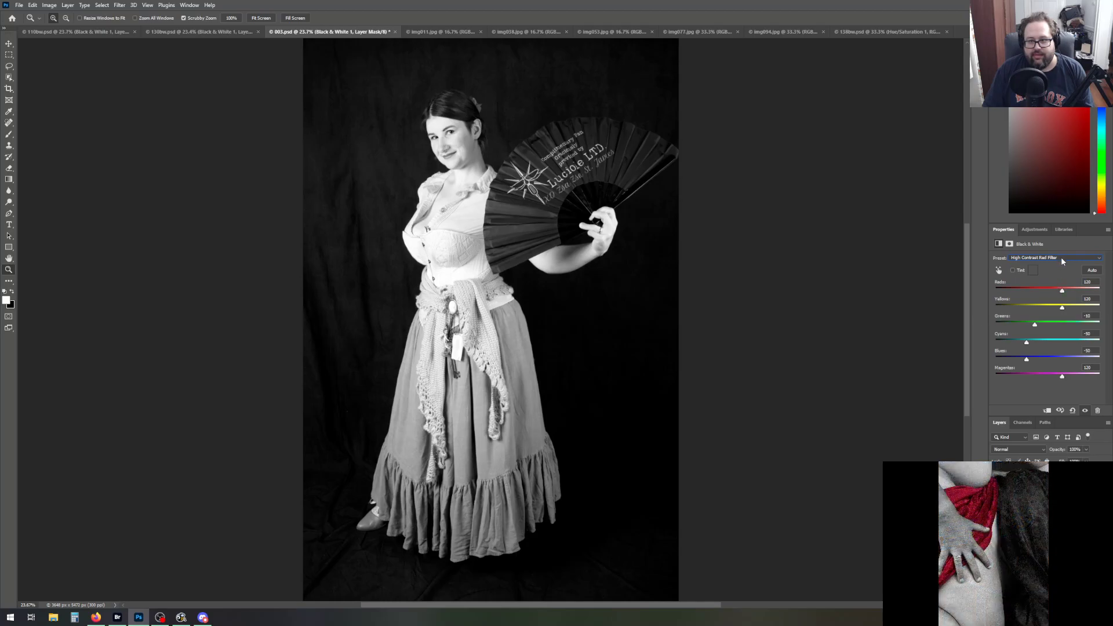
# Try the Red Filter preset on the Black & White layer with the Yellows lowered
pyautogui.click(1060, 257)
pyautogui.click(1030, 349)
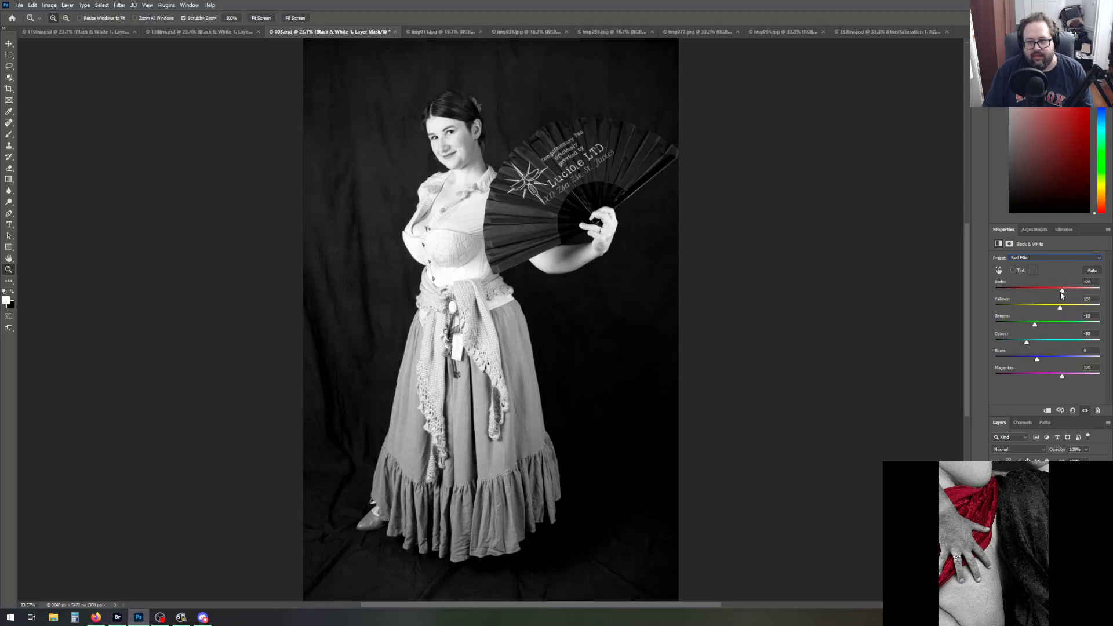
pyautogui.moveTo(1059, 307)
pyautogui.mouseDown()
pyautogui.moveTo(1024, 310)
pyautogui.moveTo(1037, 312)
pyautogui.mouseUp()
# Try the Yellow Filter preset on the Black & White layer with the Yellows lowered to nearly 0
pyautogui.click(1054, 257)
pyautogui.click(1035, 358)
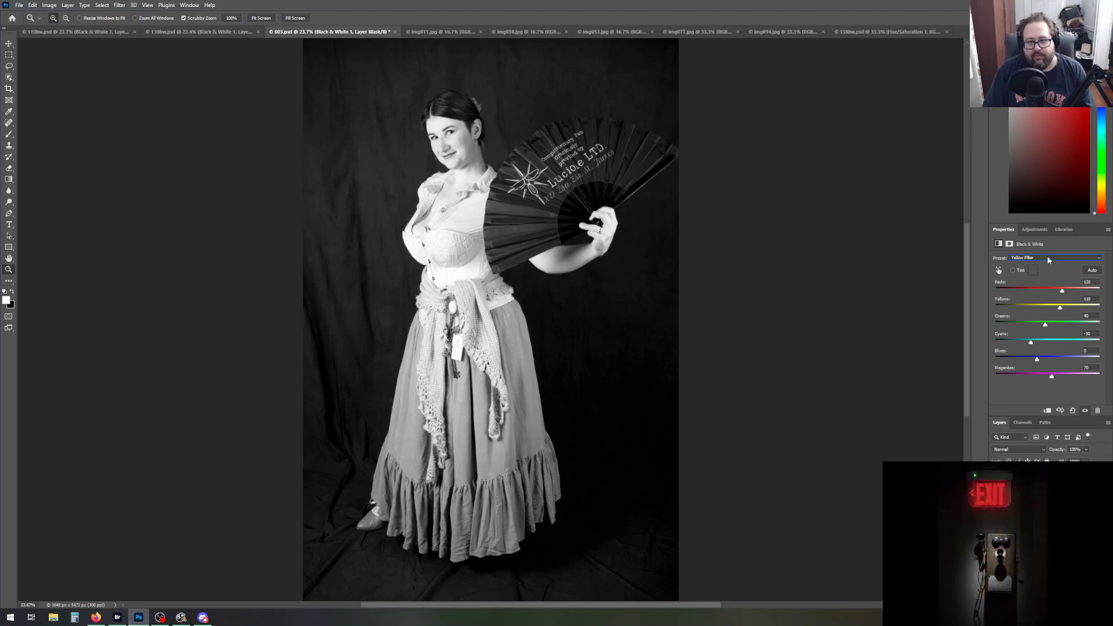
pyautogui.moveTo(1060, 307); pyautogui.dragTo(1043, 310)
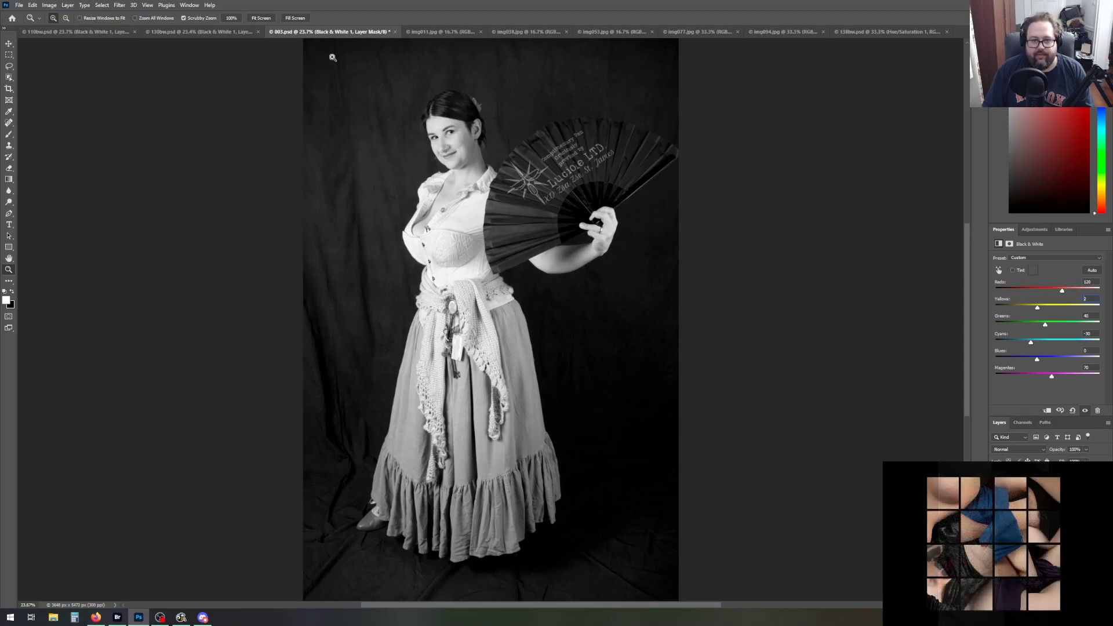
# Compare the Maximum Black preset with Maximum White on the Black & White layer, leaving Maximum White applied
pyautogui.click(1054, 262)
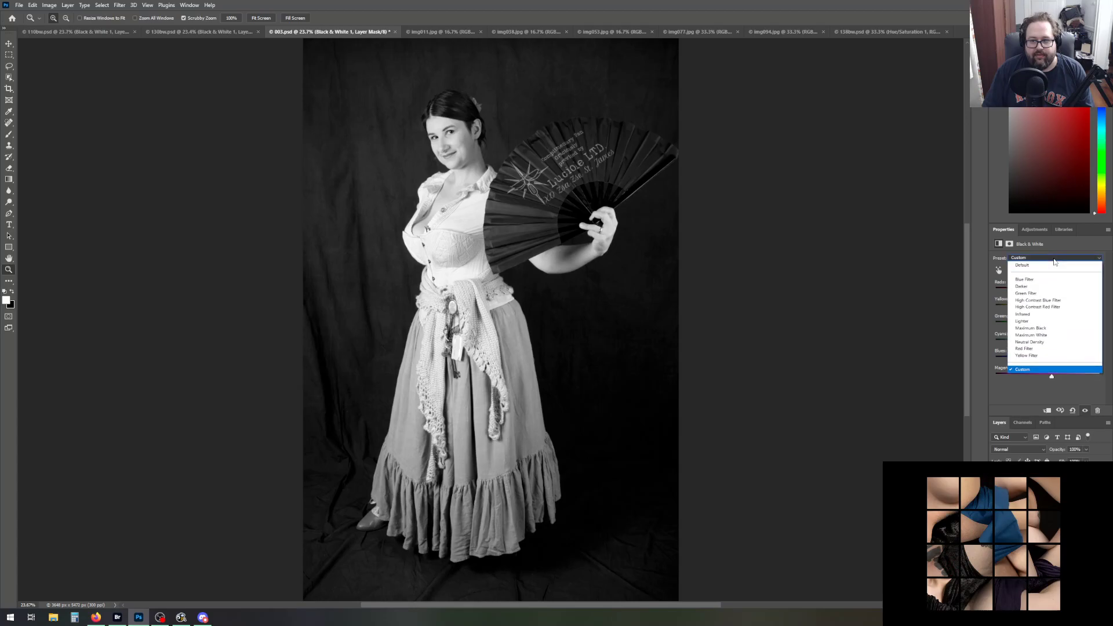
pyautogui.click(1055, 323)
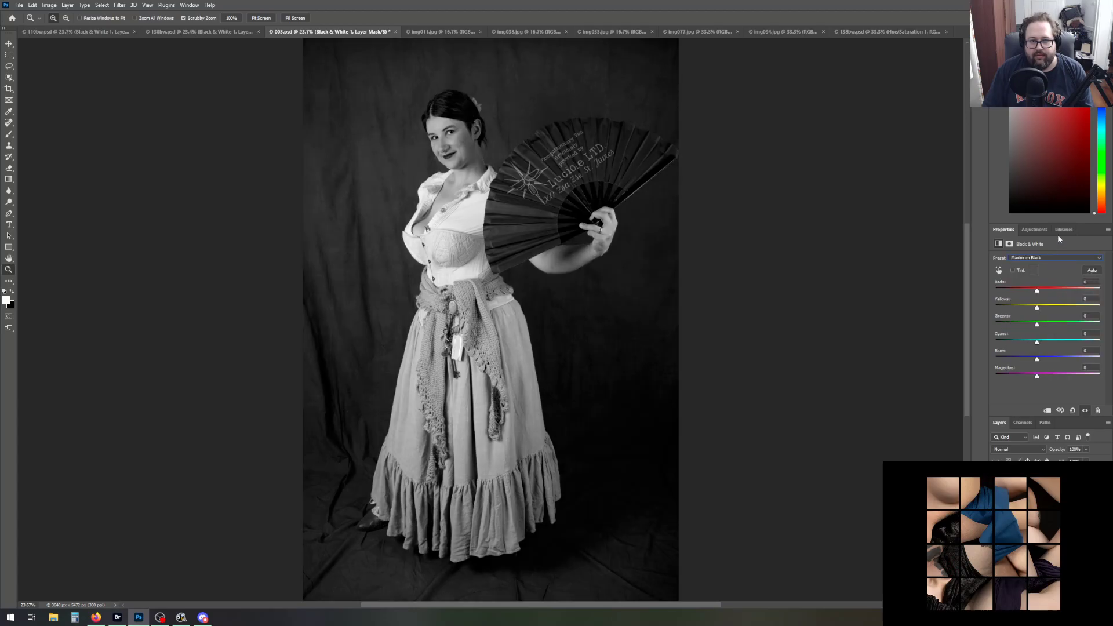
pyautogui.click(1063, 257)
pyautogui.click(1046, 337)
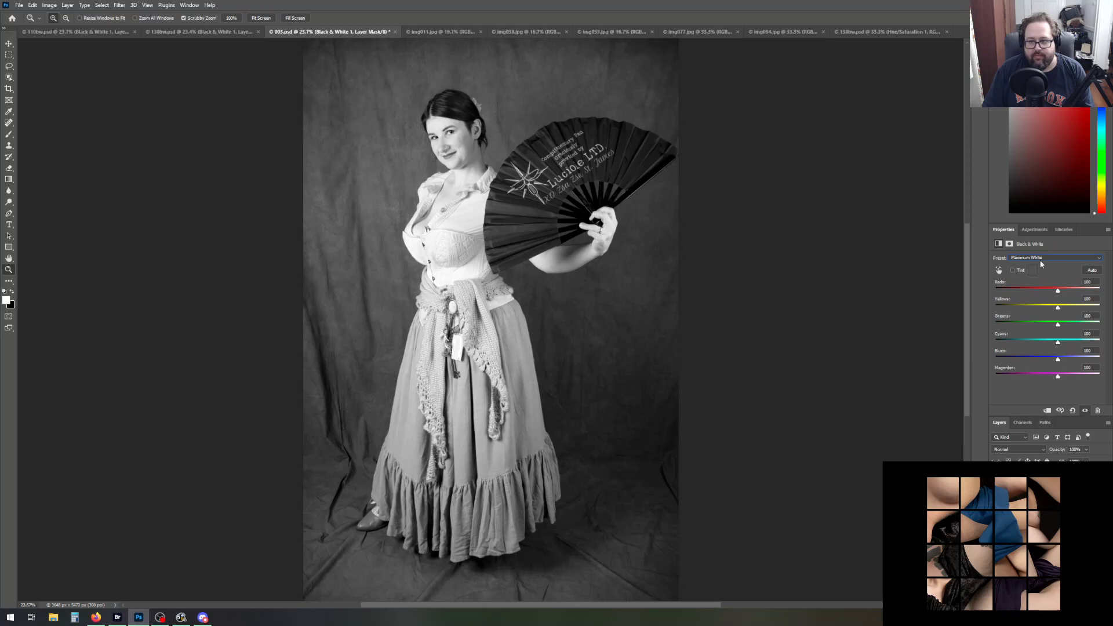
# Apply the Green Filter preset to the Black & White layer and lower the Cyans to 27
pyautogui.click(1054, 258)
pyautogui.click(1040, 294)
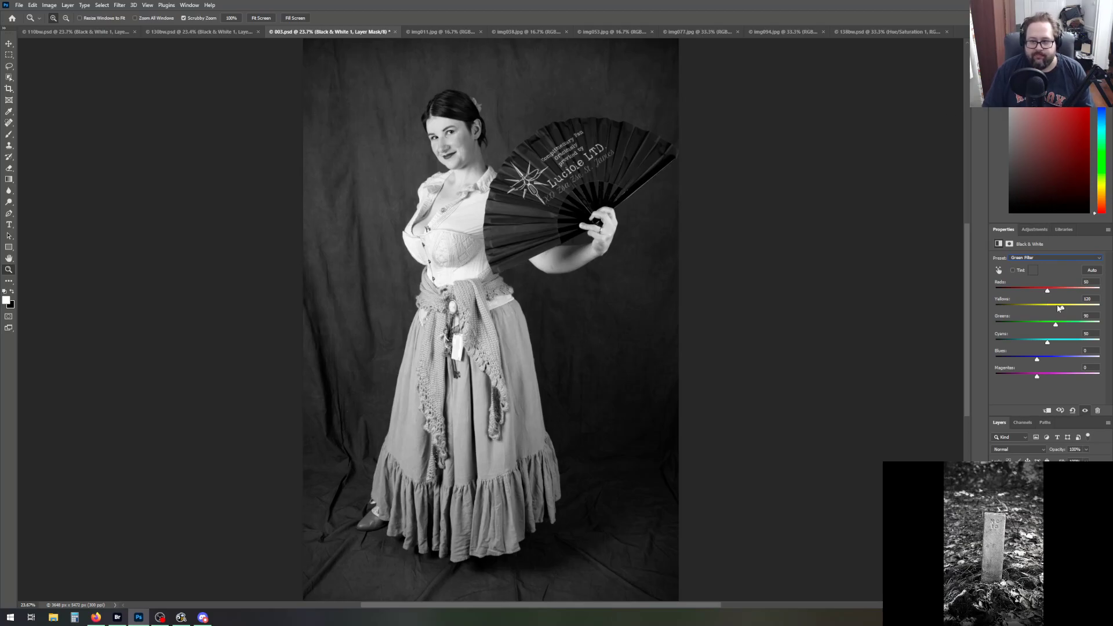
pyautogui.moveTo(1049, 345); pyautogui.dragTo(1043, 343)
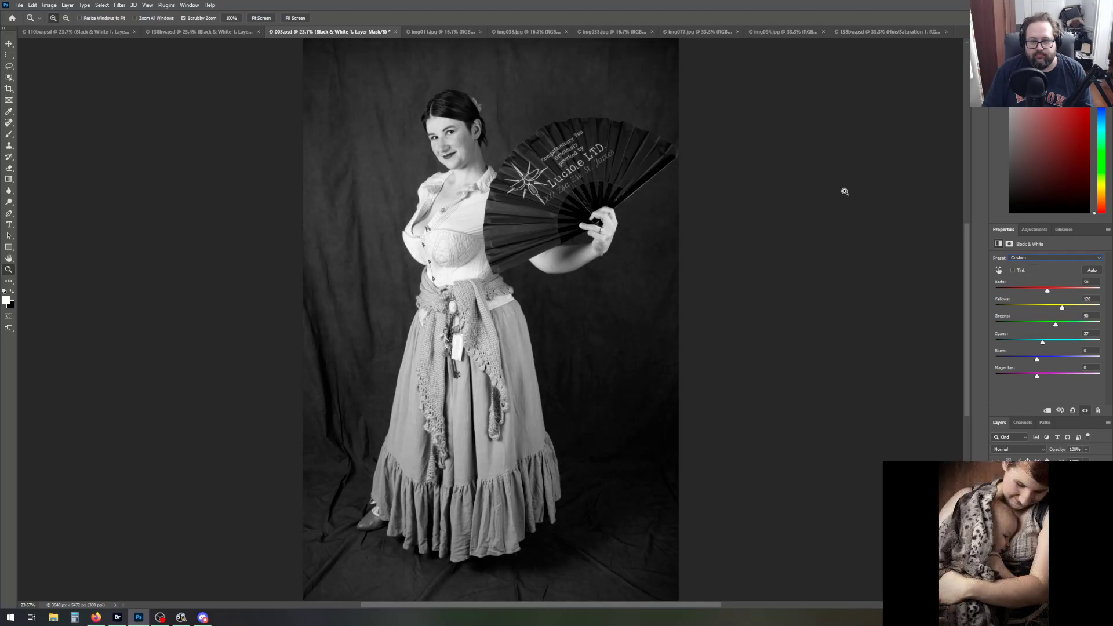
# Save the black-and-white version as a separate Photoshop file named 003bw.psd in the same folder
pyautogui.click(19, 5)
pyautogui.click(46, 112)
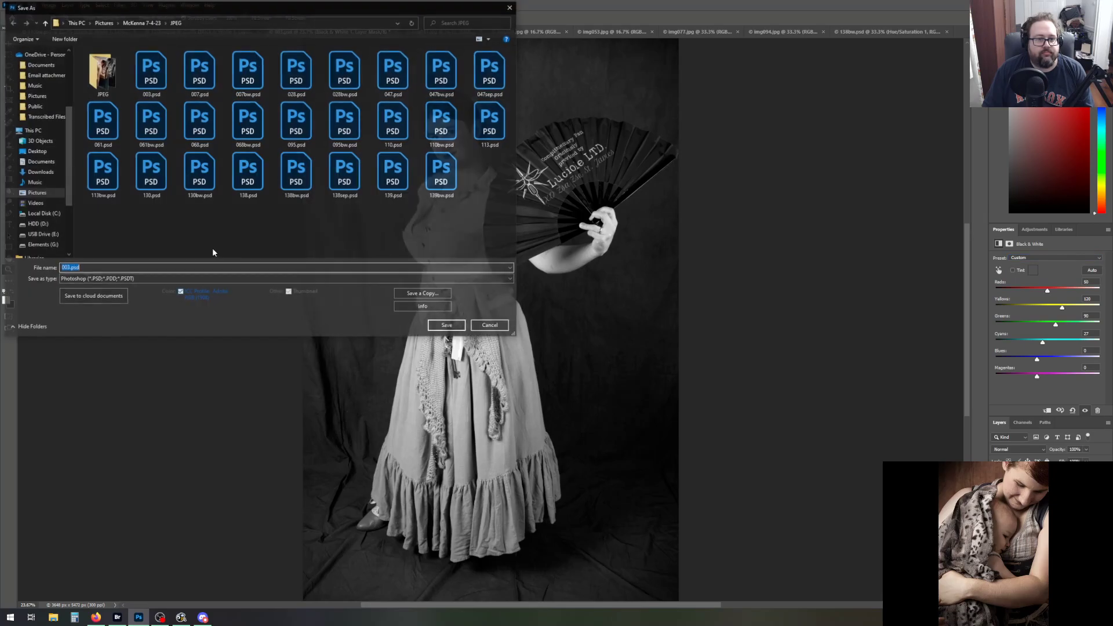
pyautogui.click(67, 268)
pyautogui.write('bw')
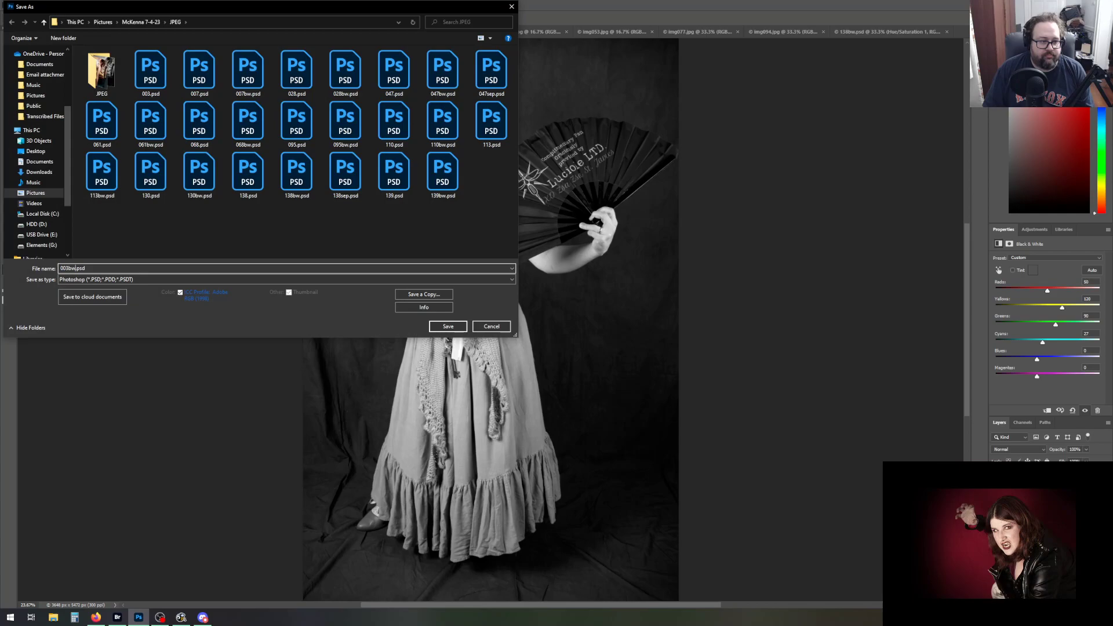
pyautogui.press('Return')
pyautogui.press('Return')
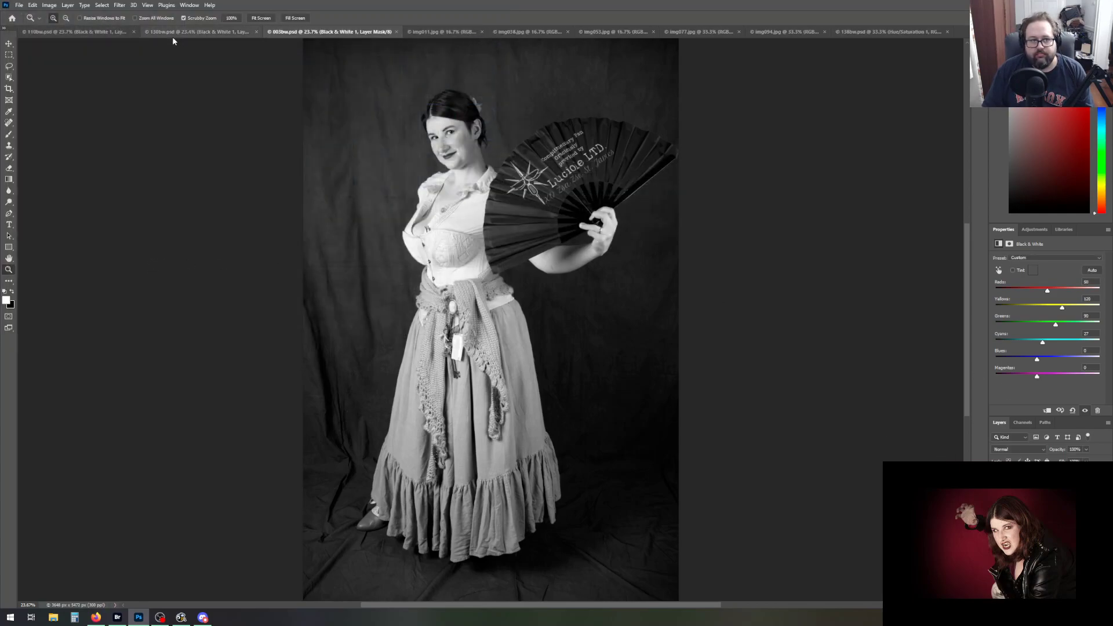
# Try the Sepia preset on the Hue/Saturation layer with the Black & White layer hidden, undo it and show the Black & White layer again
pyautogui.click(1085, 410)
pyautogui.click(1053, 492)
pyautogui.click(1047, 259)
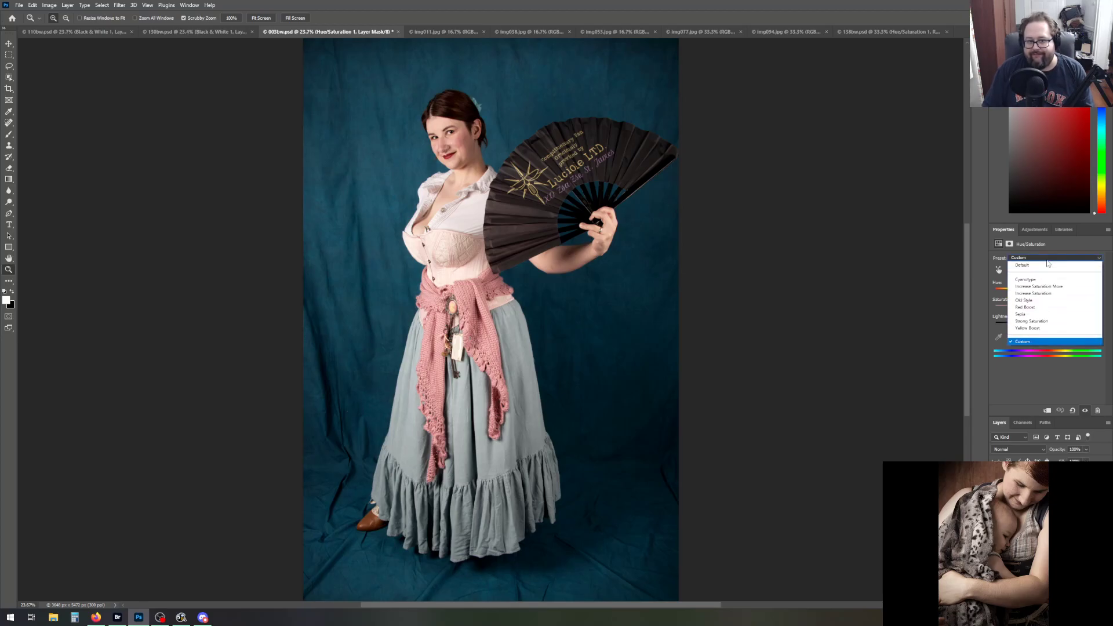
pyautogui.click(1020, 314)
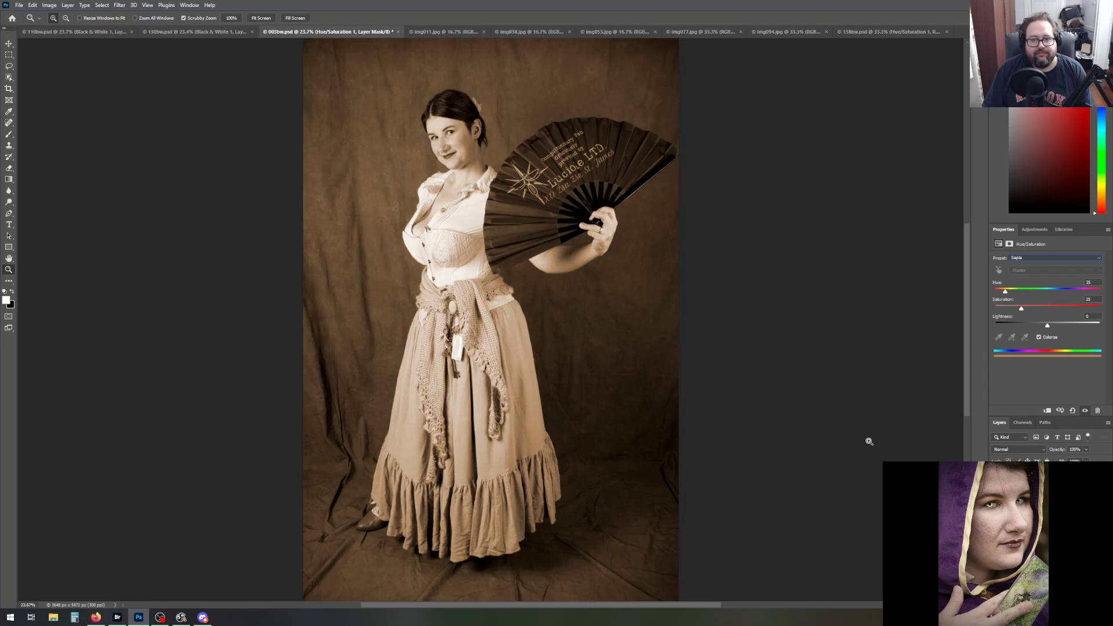
pyautogui.click(1047, 259)
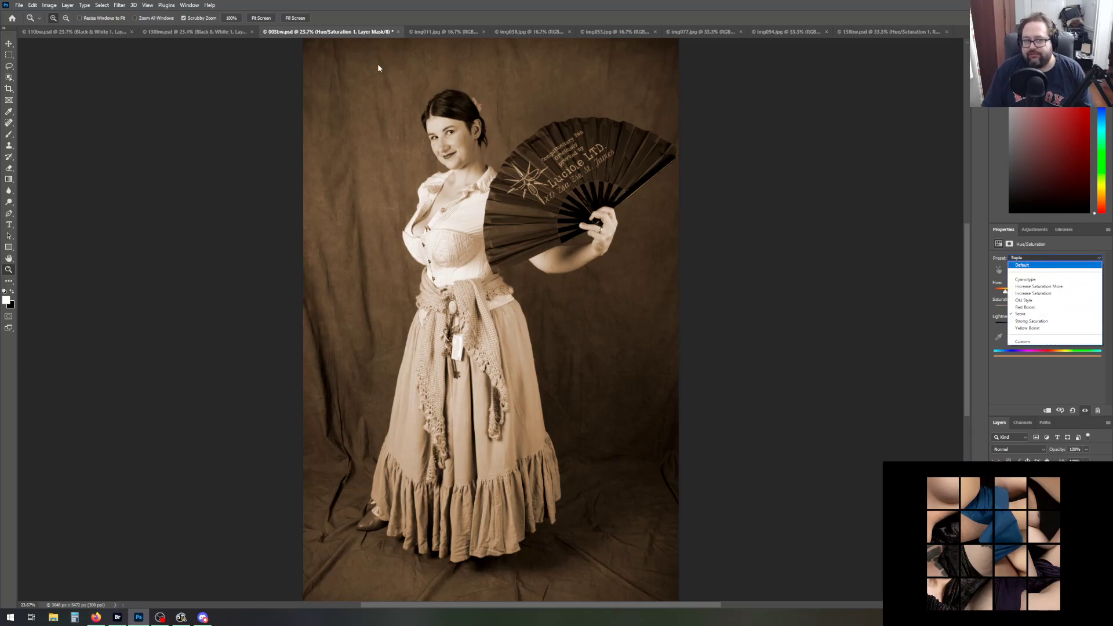
pyautogui.click(32, 5)
pyautogui.click(45, 20)
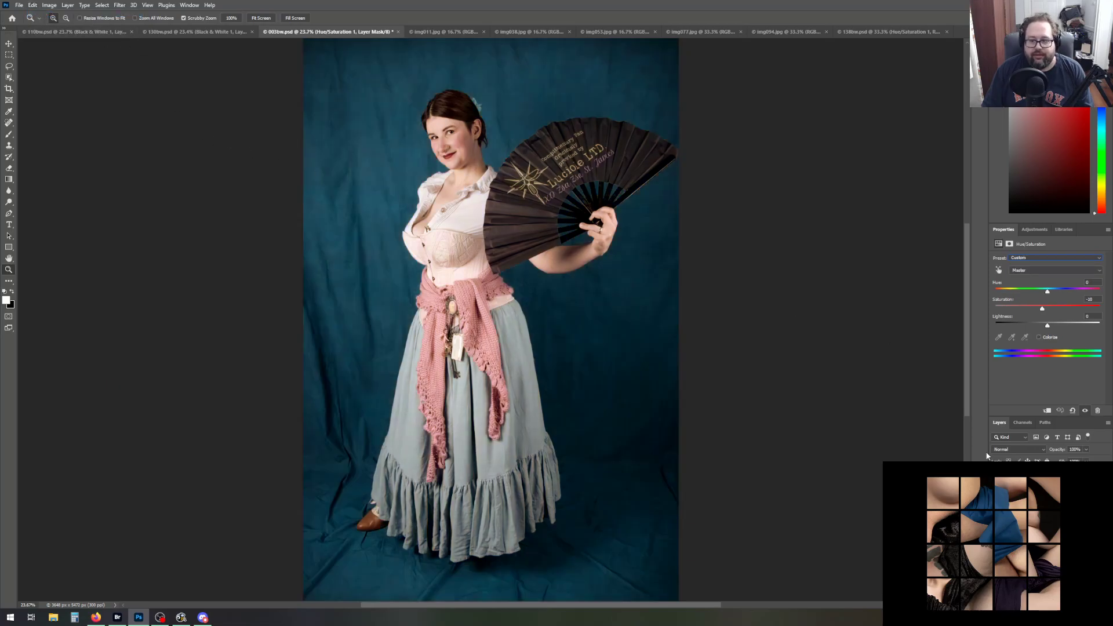
pyautogui.click(995, 491)
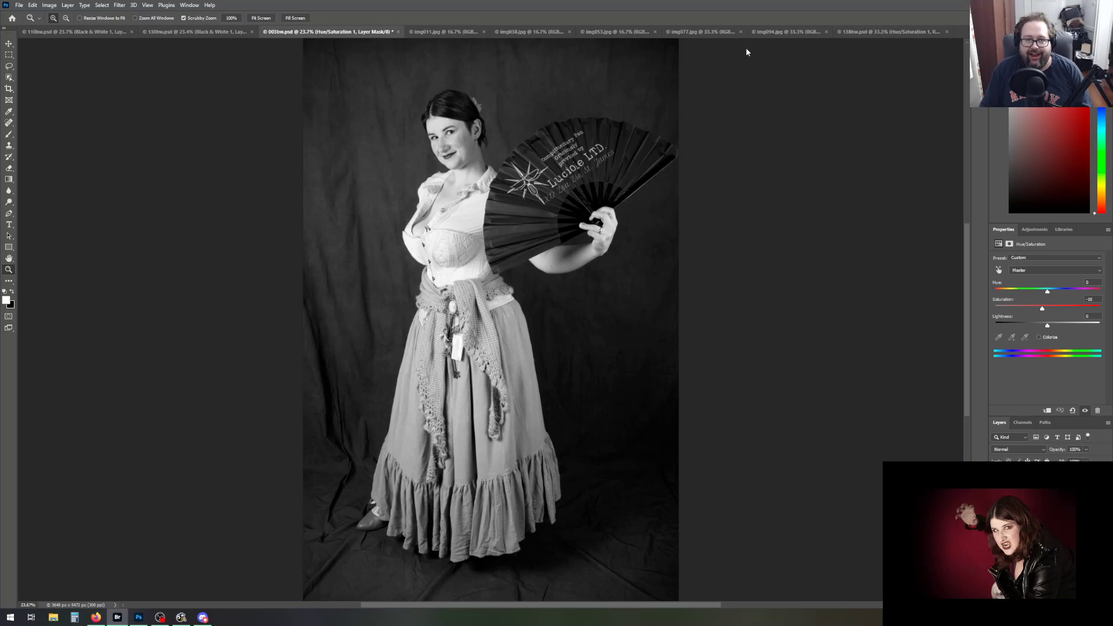
# Switch to img077.jpg and duplicate its Background layer as Background copy
pyautogui.click(704, 30)
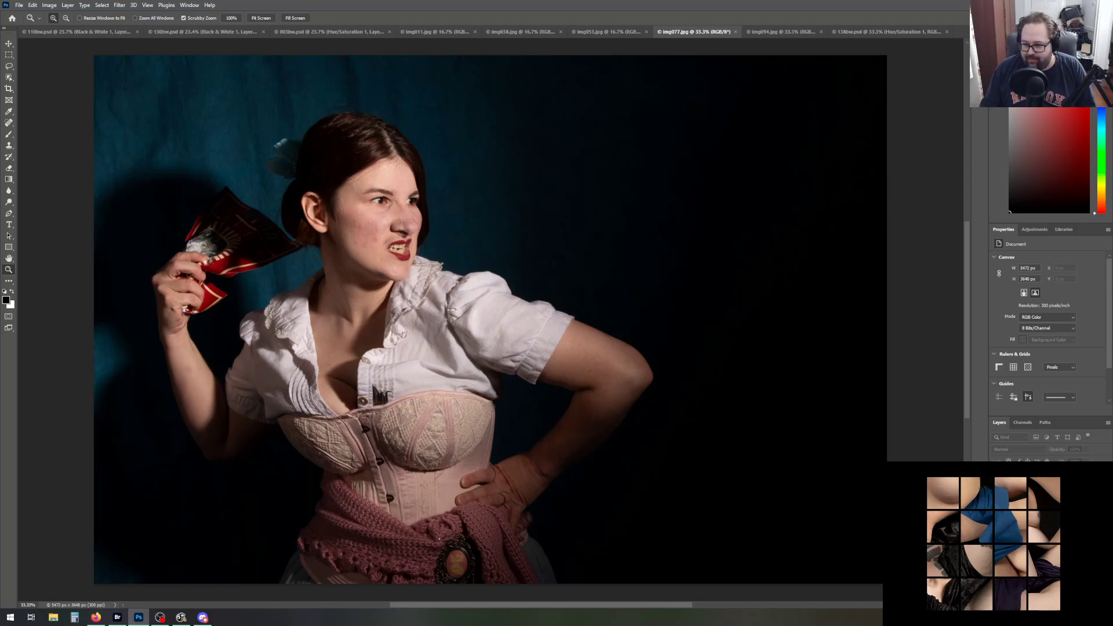
pyautogui.click(1038, 492)
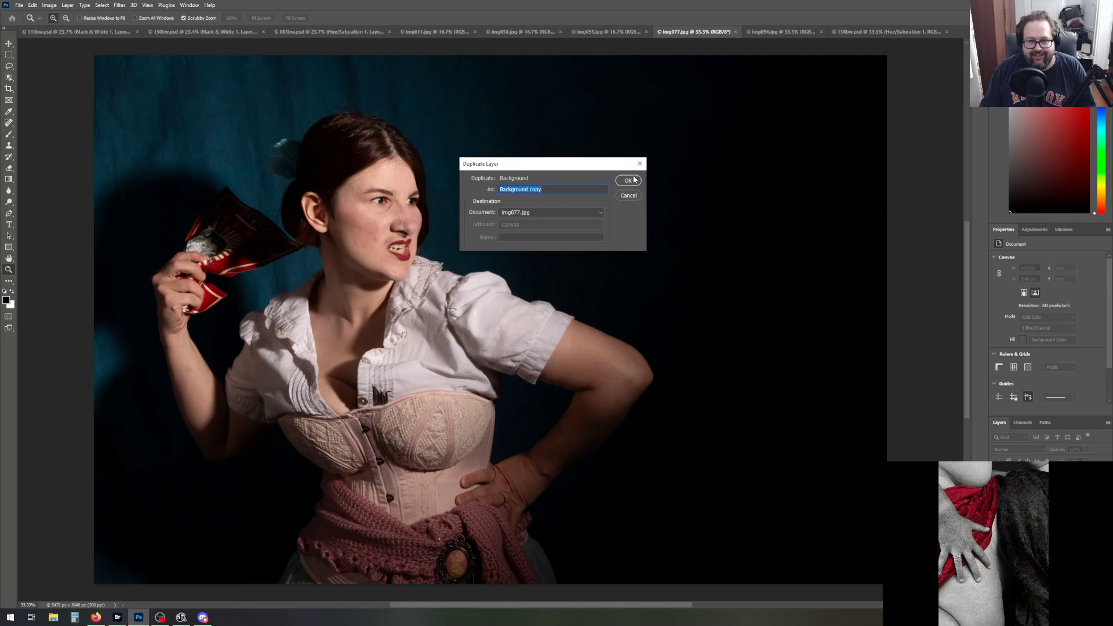
pyautogui.click(635, 182)
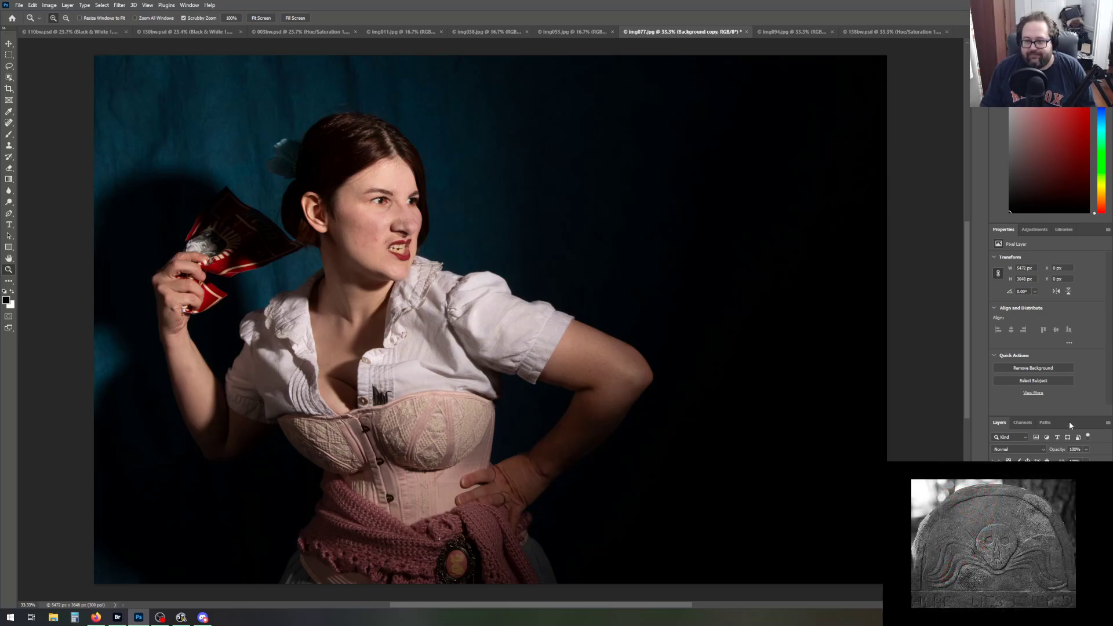
# Add a Curves adjustment layer and move its white point slightly inward to brighten the highlights
pyautogui.click(1043, 229)
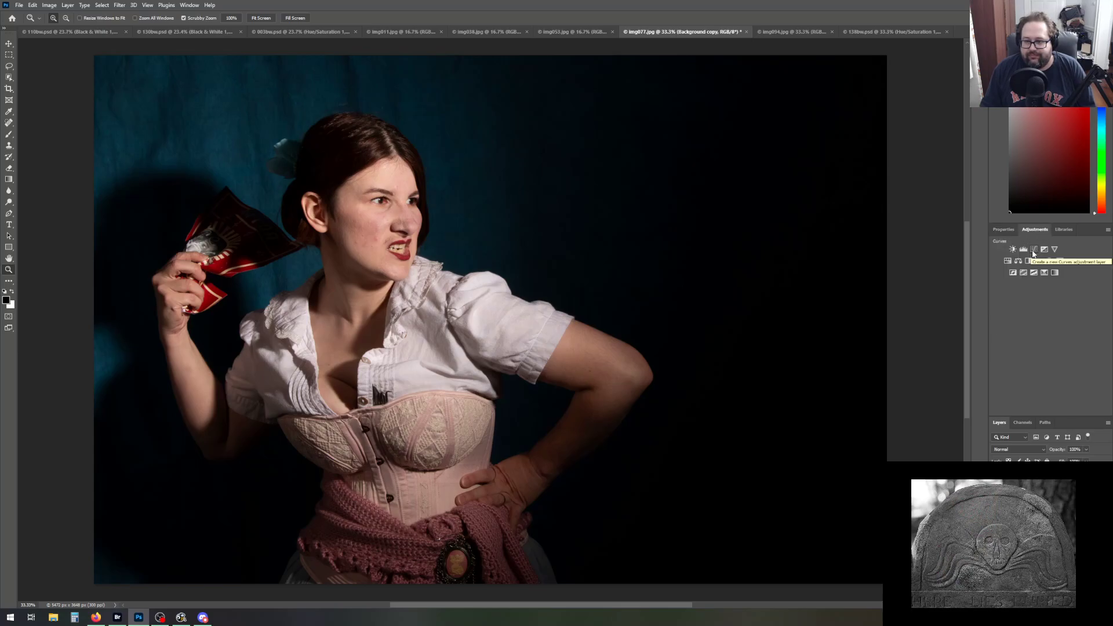
pyautogui.click(1033, 249)
pyautogui.moveTo(1097, 372); pyautogui.dragTo(1092, 371)
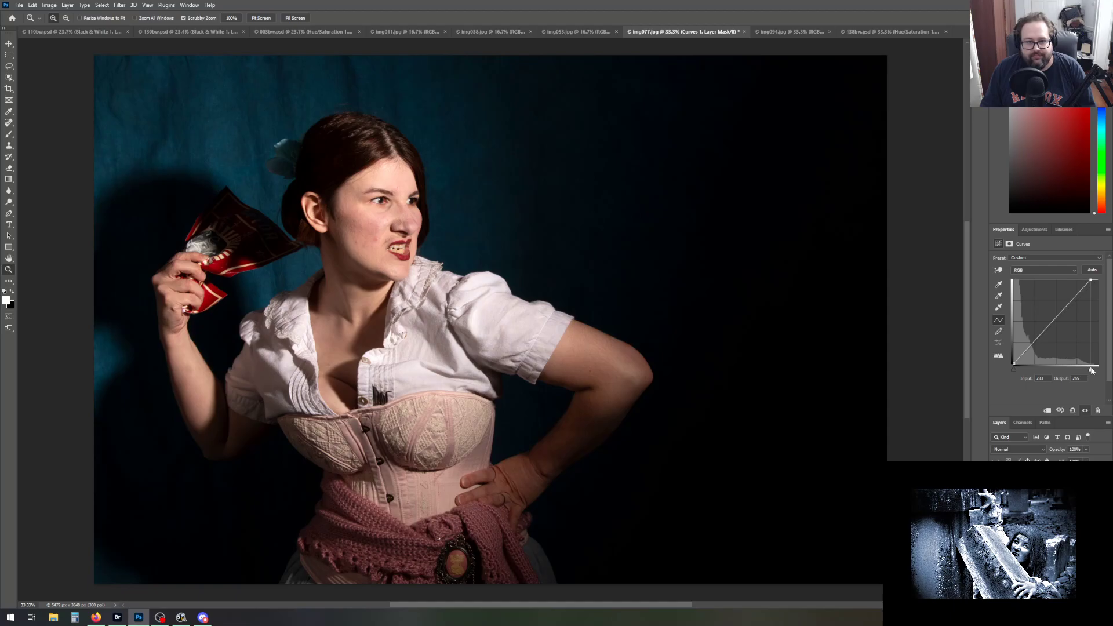
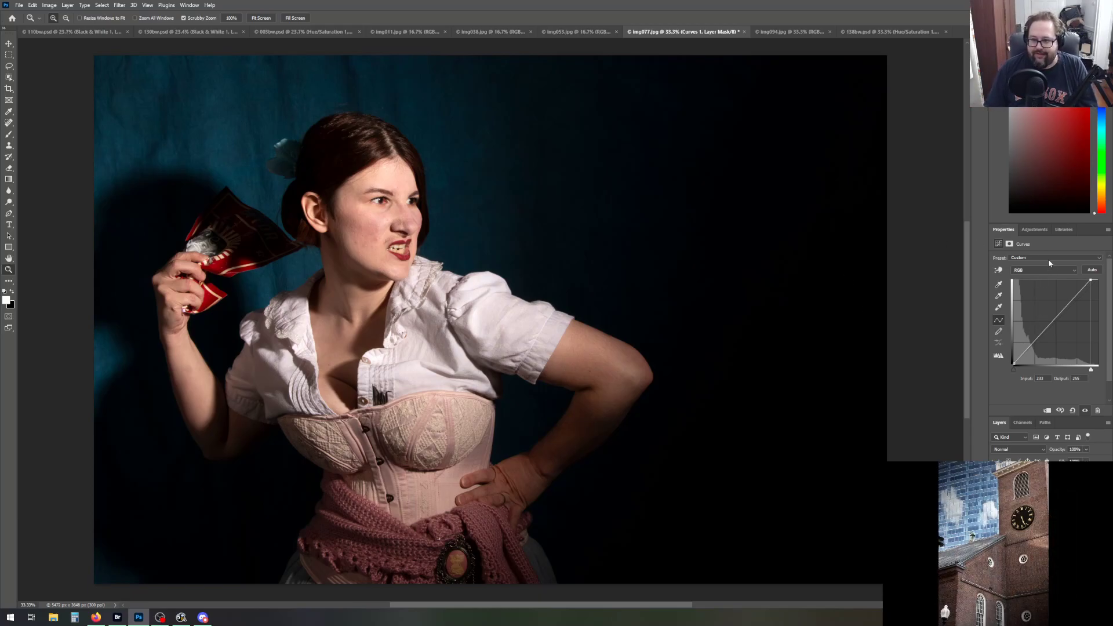
# Add a Hue/Saturation adjustment layer and lower the Saturation to -10
pyautogui.click(1034, 229)
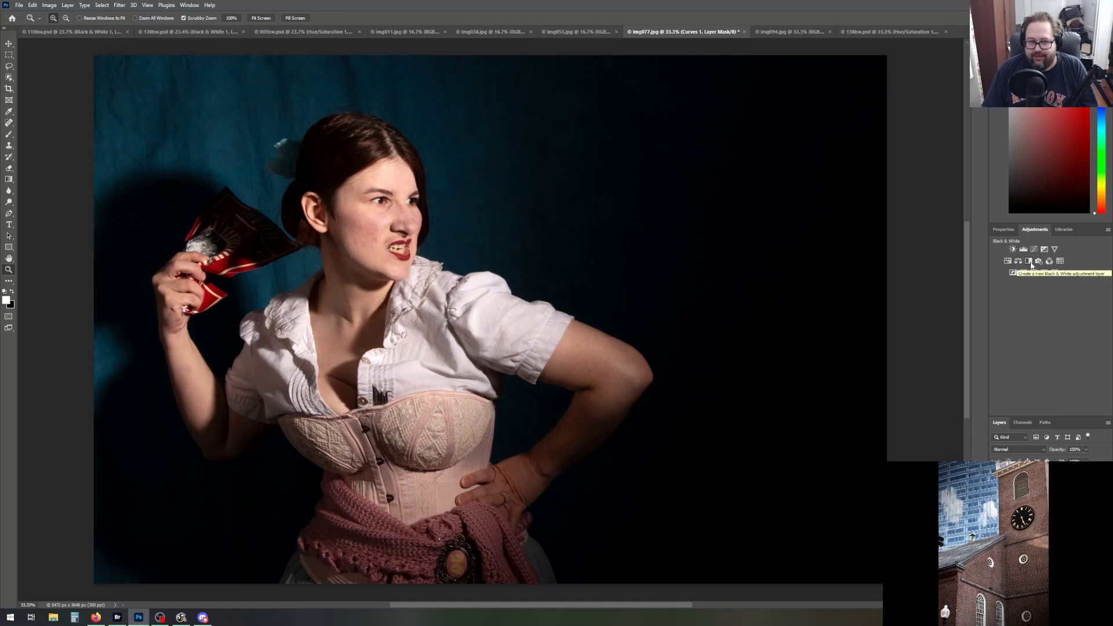
pyautogui.click(1007, 261)
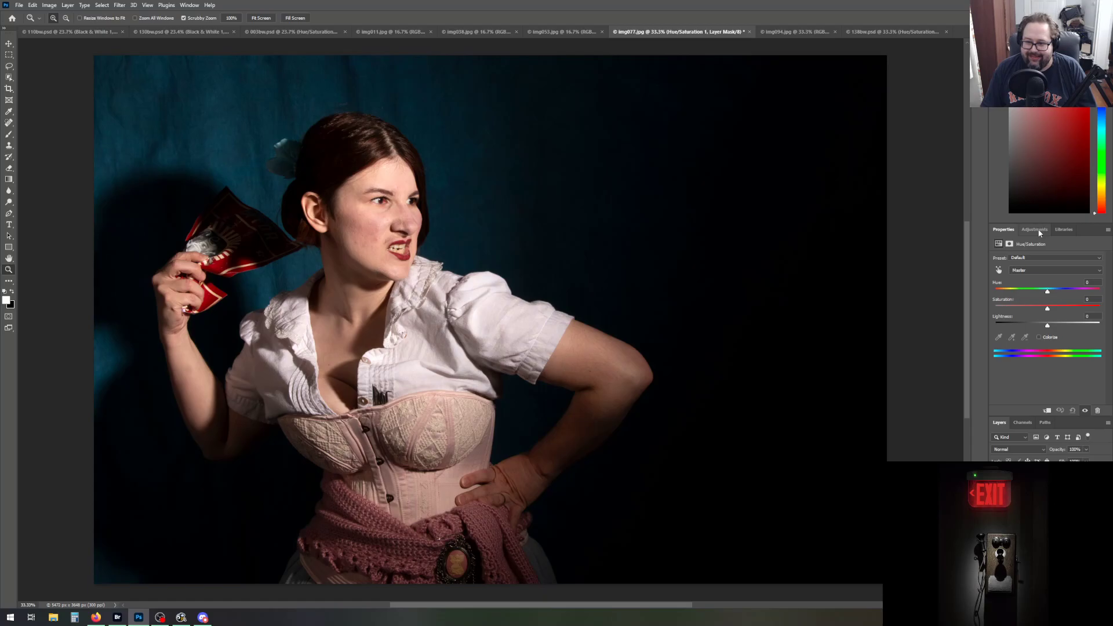
pyautogui.moveTo(1047, 310); pyautogui.dragTo(1043, 312)
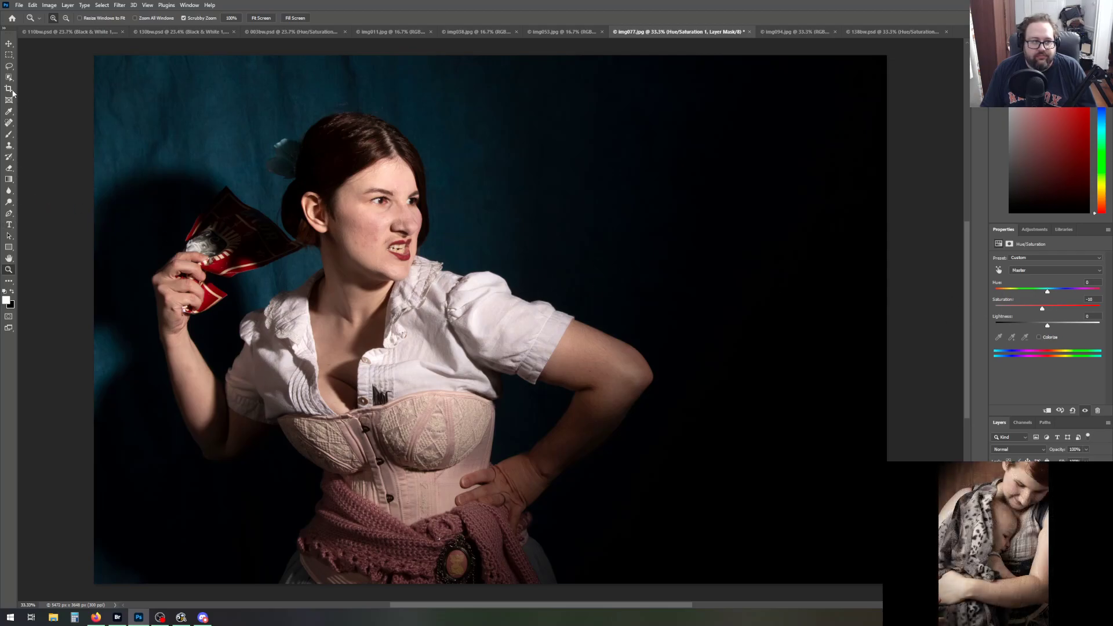
# Crop a narrow strip off the top edge of the photo above the woman's head
pyautogui.click(9, 89)
pyautogui.moveTo(491, 55); pyautogui.dragTo(495, 76)
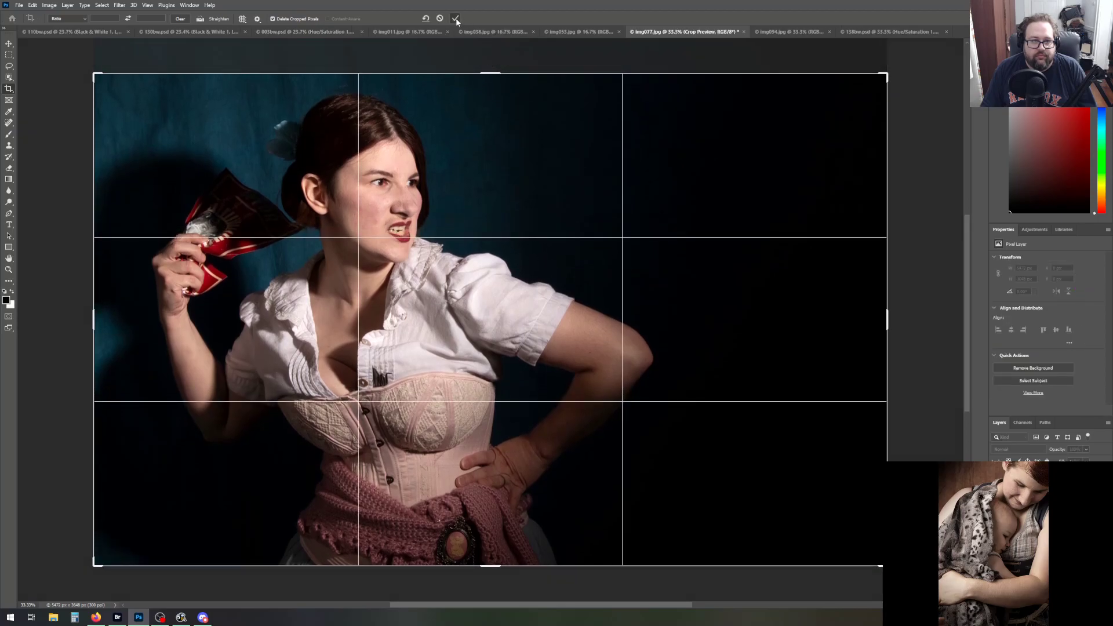
pyautogui.press('Return')
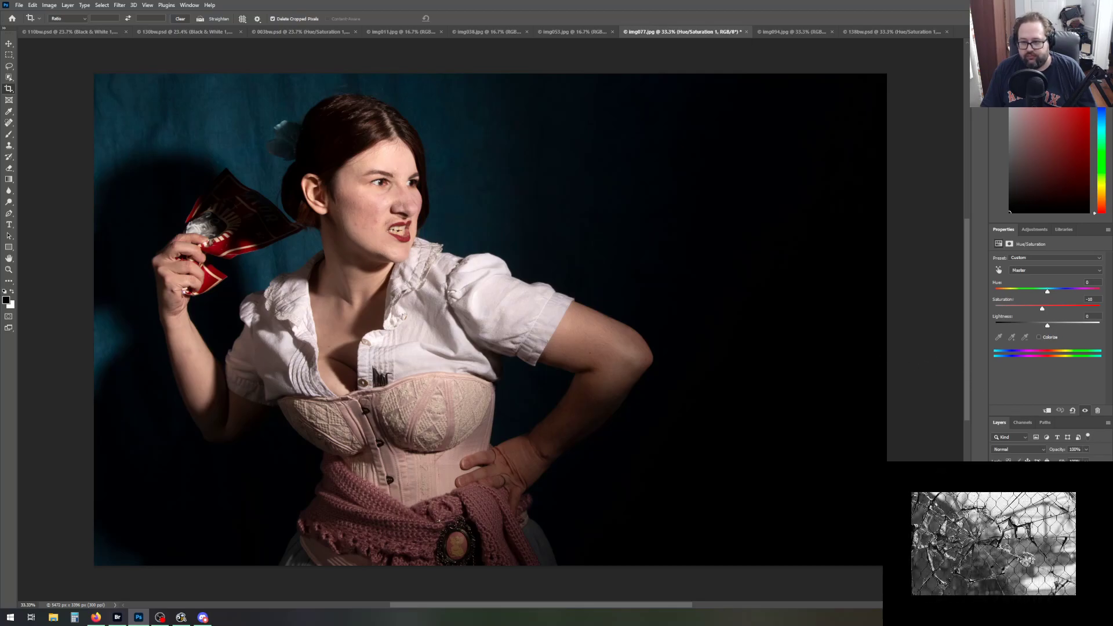
# Make the Background copy layer active and switch to the Gradient tool
pyautogui.click(1036, 229)
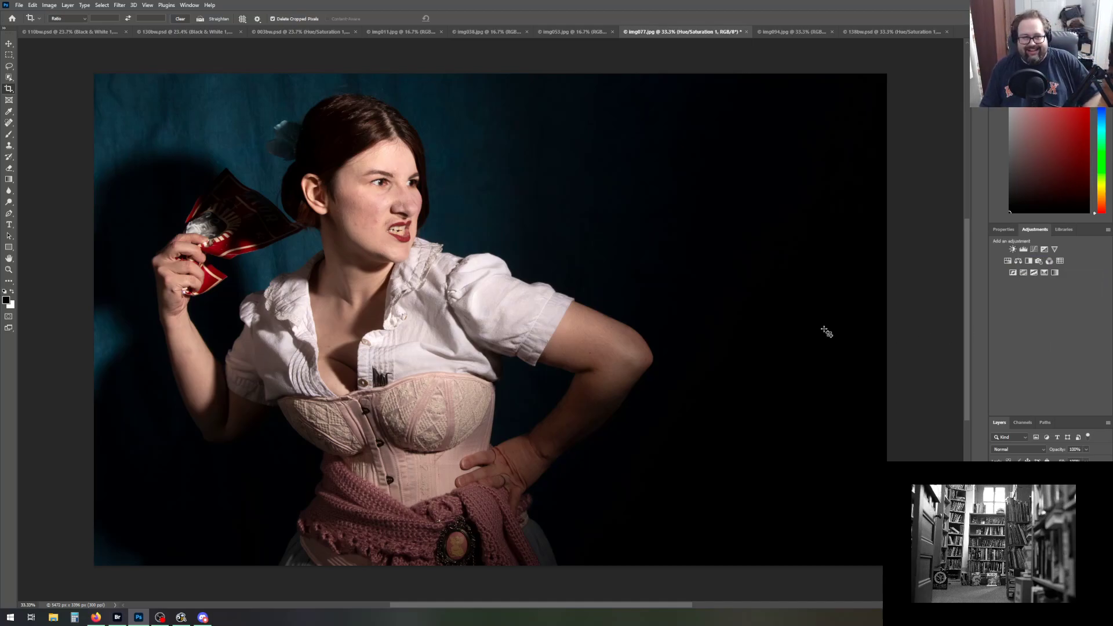
pyautogui.click(1037, 494)
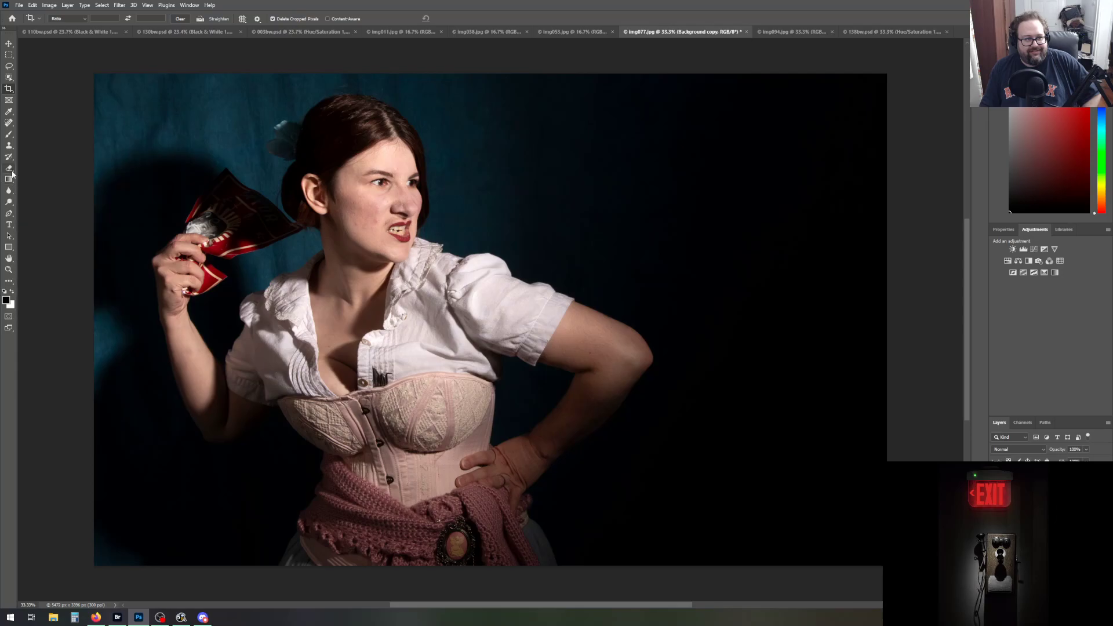
pyautogui.click(10, 180)
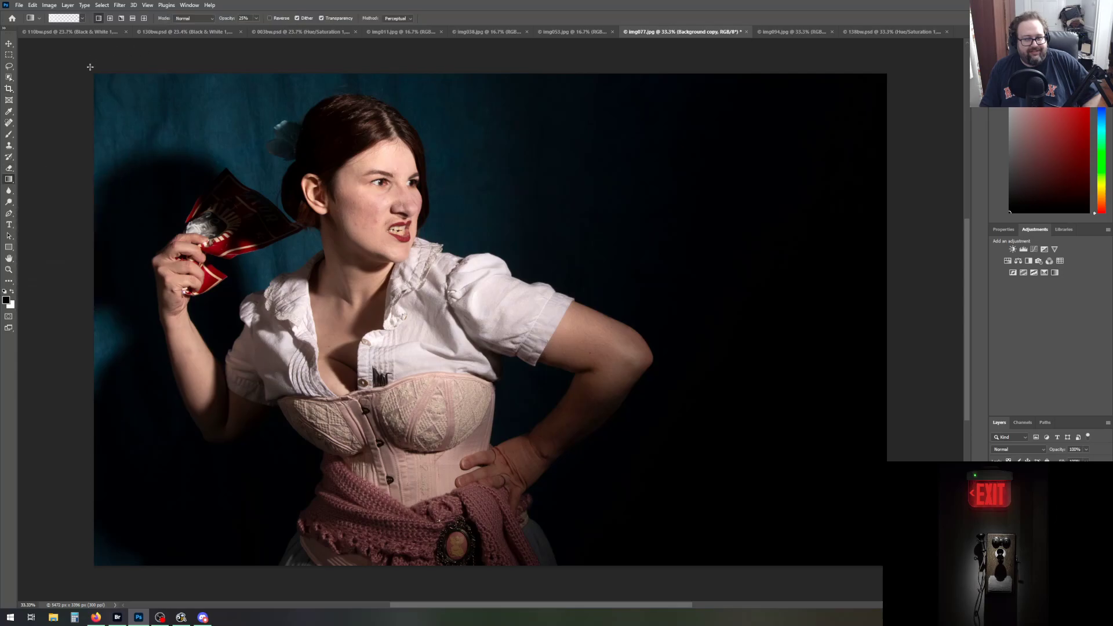
# Try a white gradient fading in from the photo's upper-left corner and undo it
pyautogui.moveTo(90, 66); pyautogui.dragTo(237, 184)
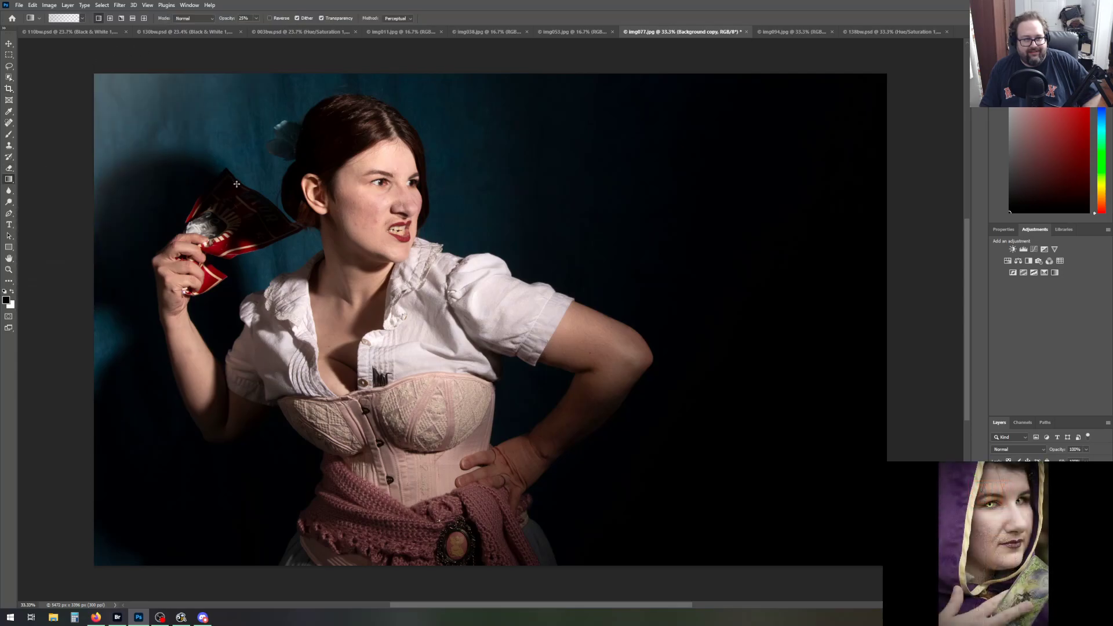
pyautogui.click(32, 4)
pyautogui.click(46, 14)
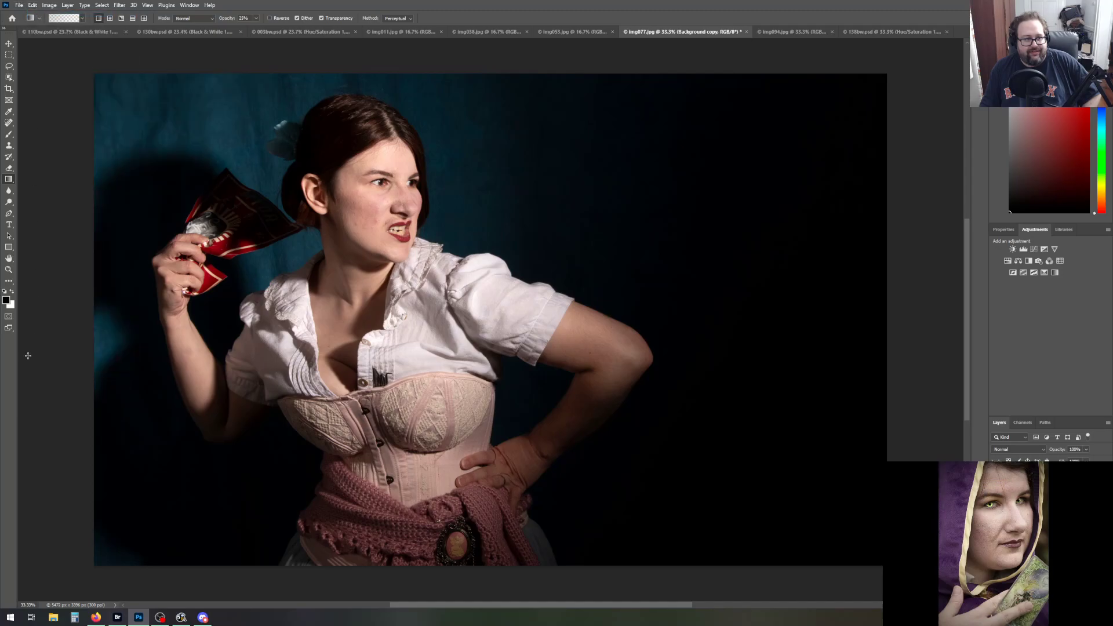
# Swap the foreground color to black and darken the photo's upper-left corner with two diagonal gradients
pyautogui.click(12, 293)
pyautogui.click(12, 292)
pyautogui.moveTo(84, 65); pyautogui.dragTo(228, 177)
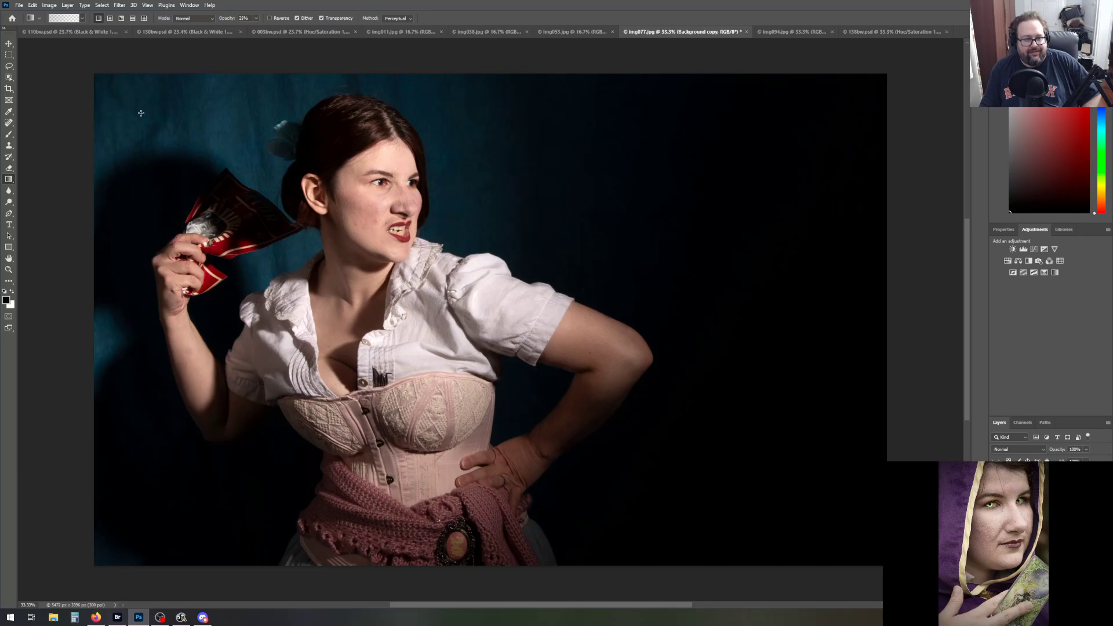
pyautogui.moveTo(75, 58); pyautogui.dragTo(257, 214)
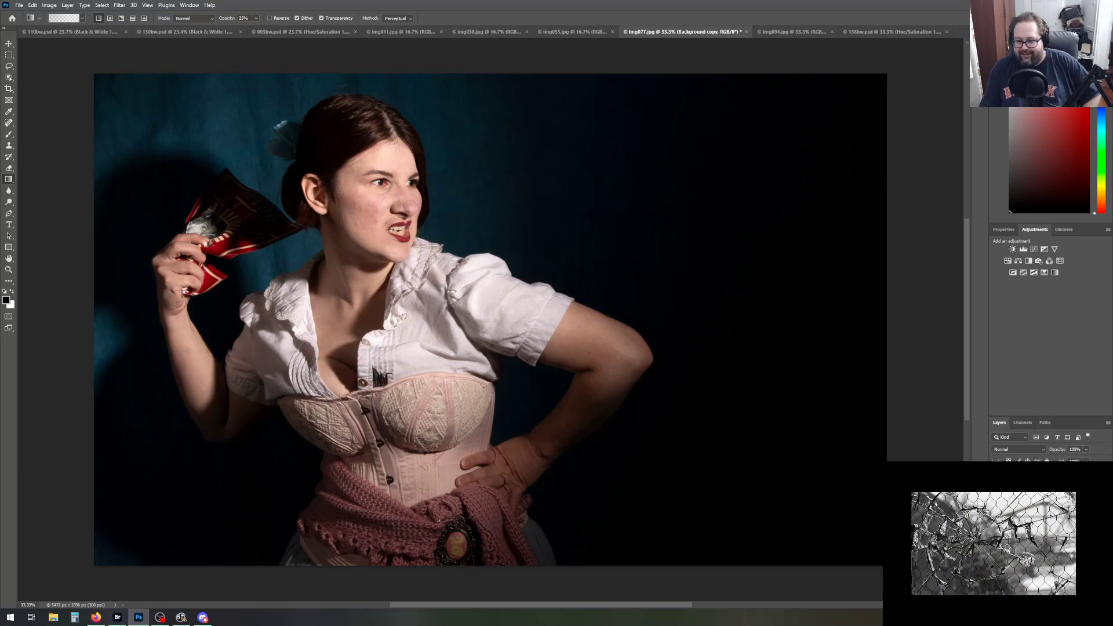
# Add a Selective Color adjustment layer above the Hue/Saturation layer and set Black to +100% for the Cyans
pyautogui.click(1057, 479)
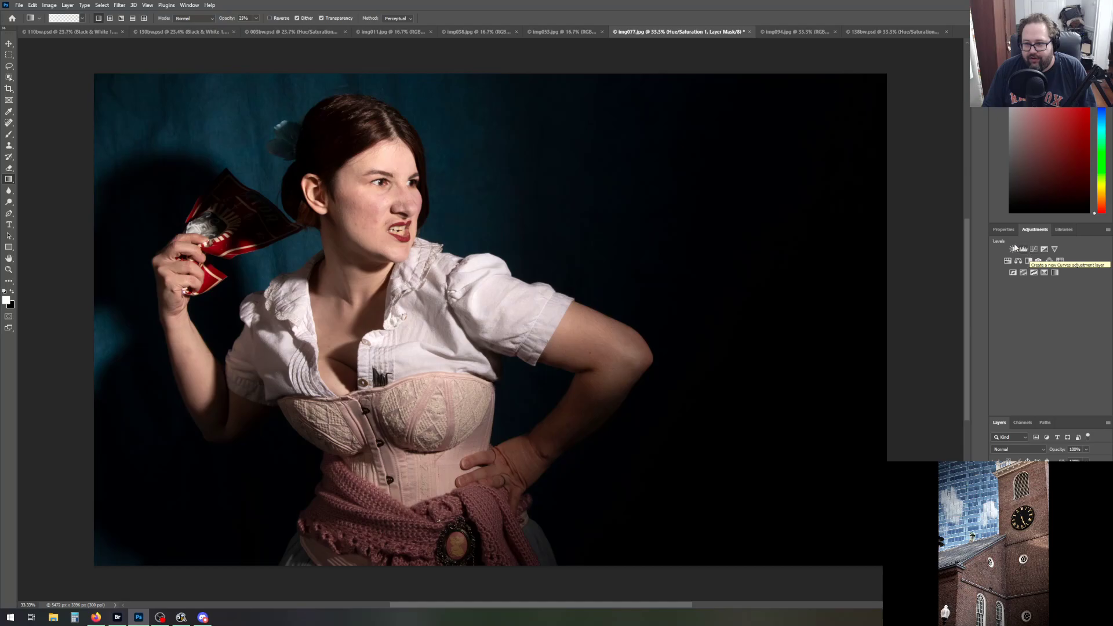
pyautogui.click(1043, 273)
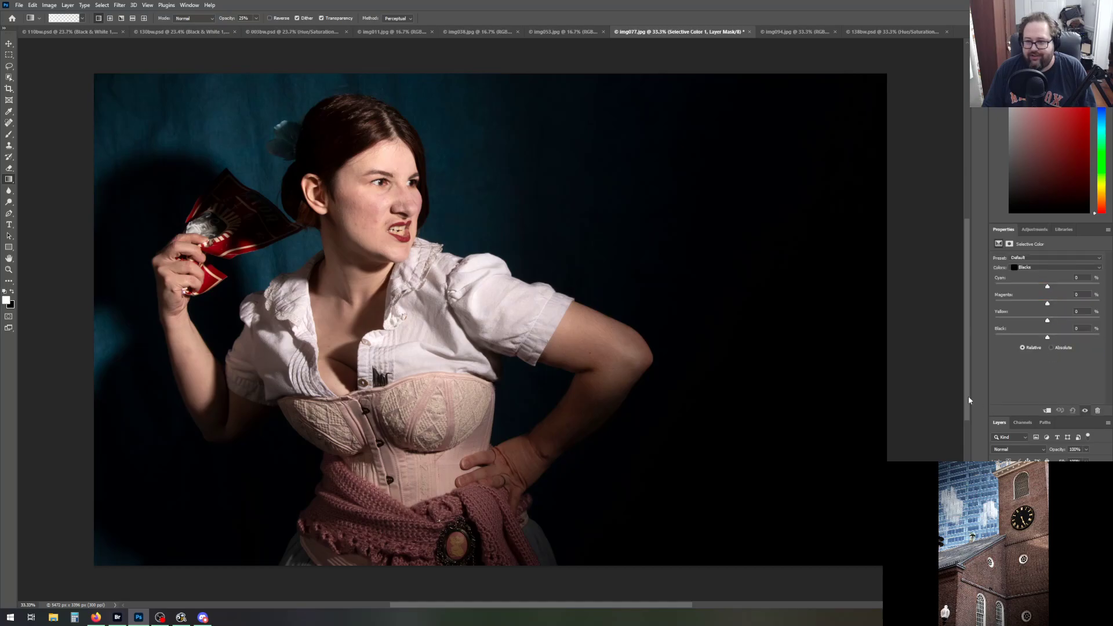
pyautogui.click(1025, 269)
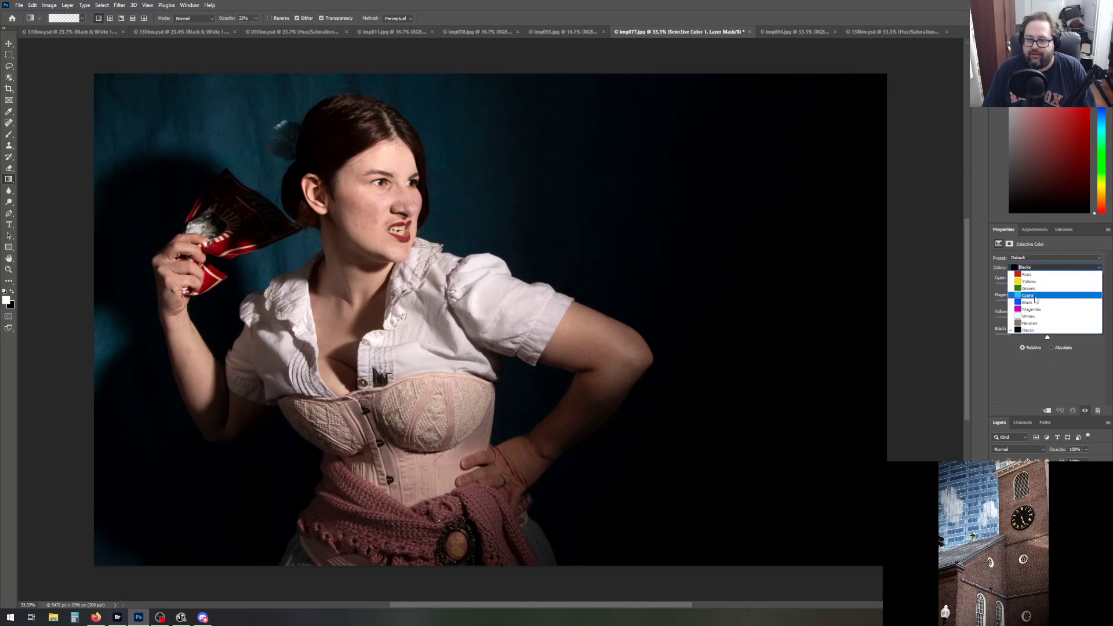
pyautogui.click(1036, 296)
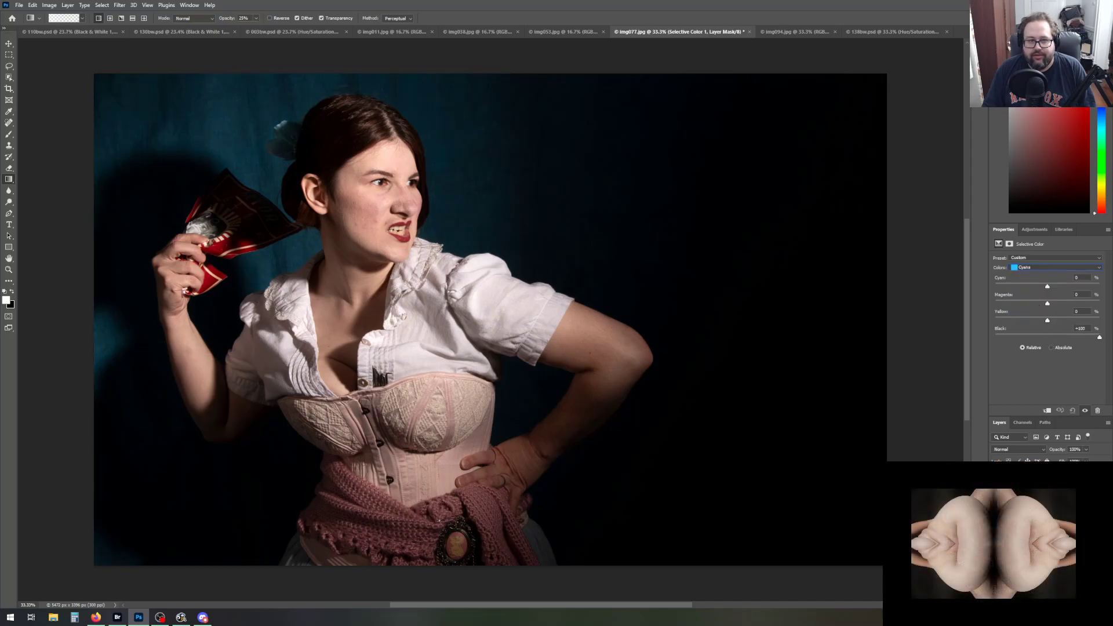
# Try adjusting the Black amount for the Blues on the Selective Color layer and return it to 0%
pyautogui.click(1046, 270)
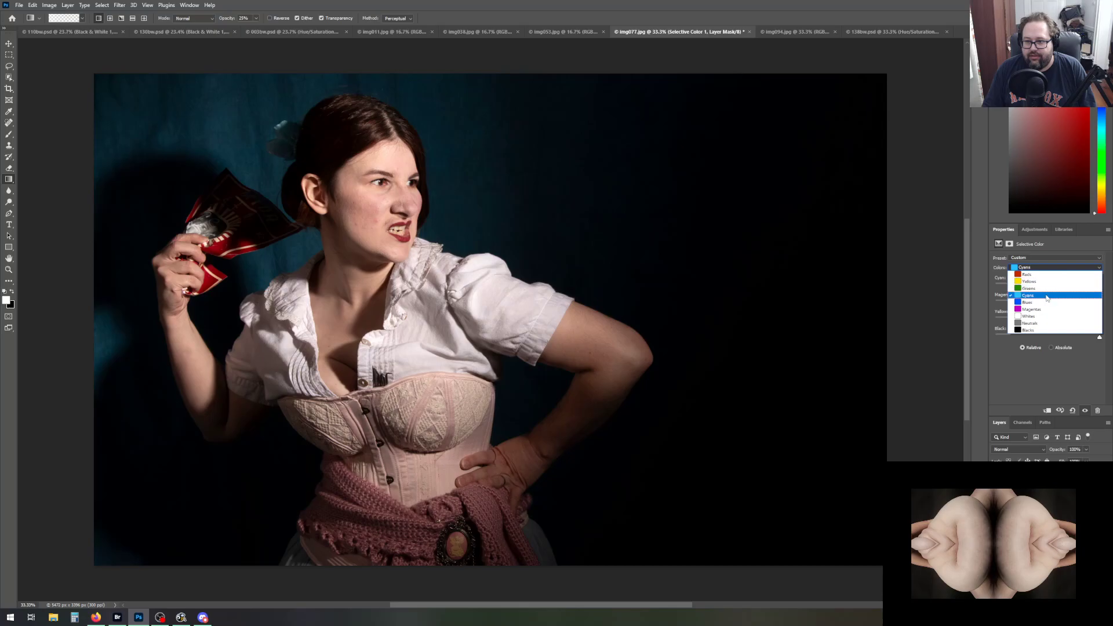
pyautogui.click(1049, 302)
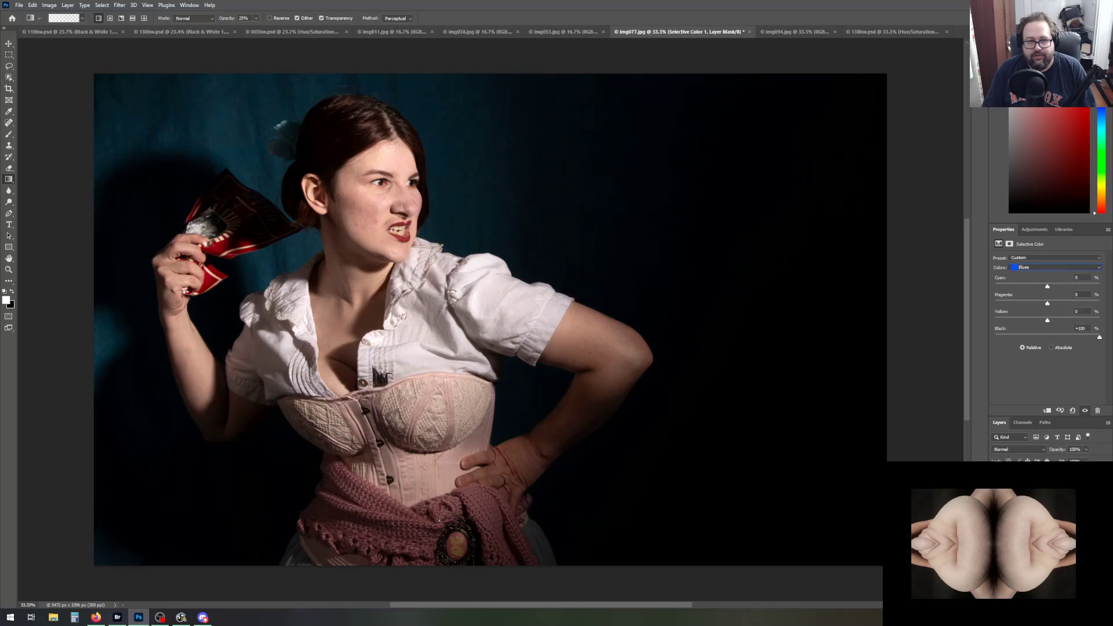
pyautogui.moveTo(1064, 348); pyautogui.dragTo(1050, 348)
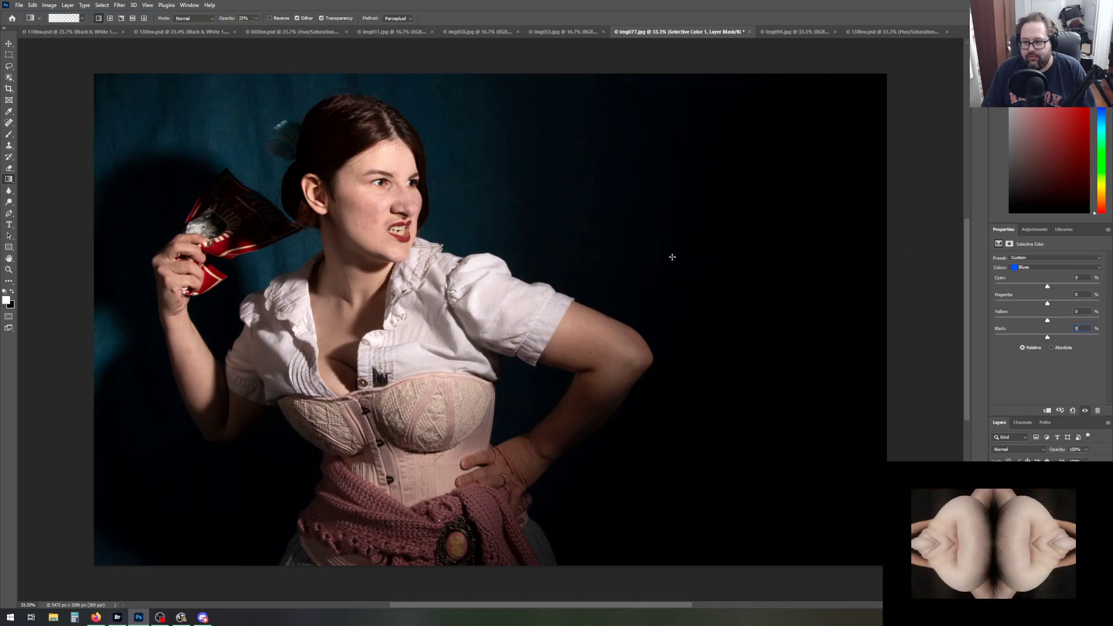
# Make the Background copy layer active and set up the Dodge tool with a larger brush for the hair's shadows
pyautogui.press('z')
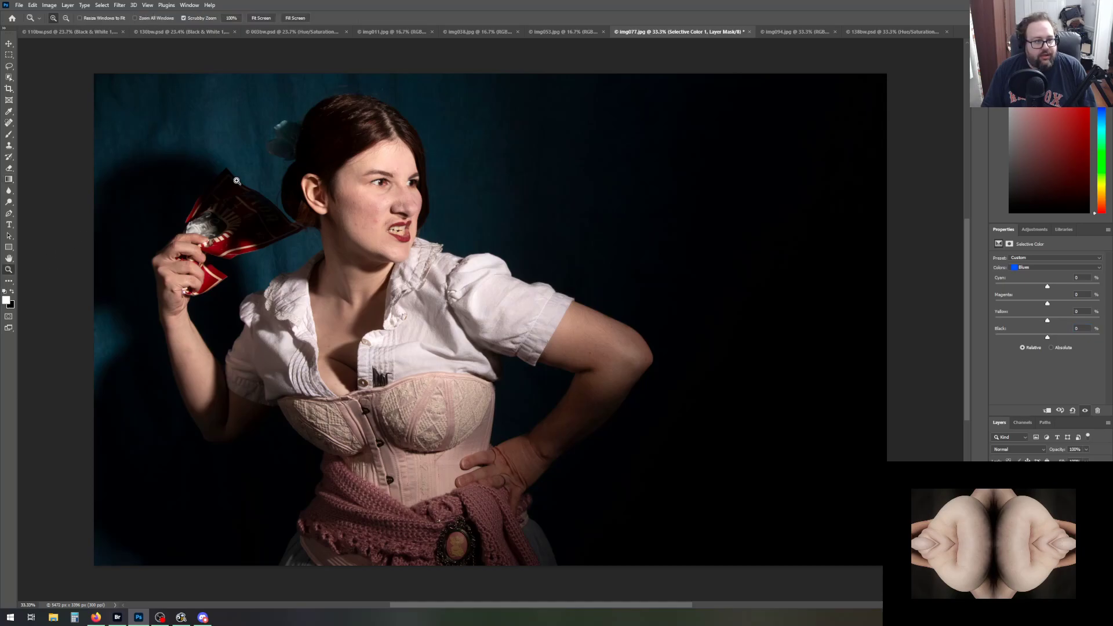
pyautogui.click(297, 151)
pyautogui.click(298, 150)
pyautogui.scroll(1, 298, 152)
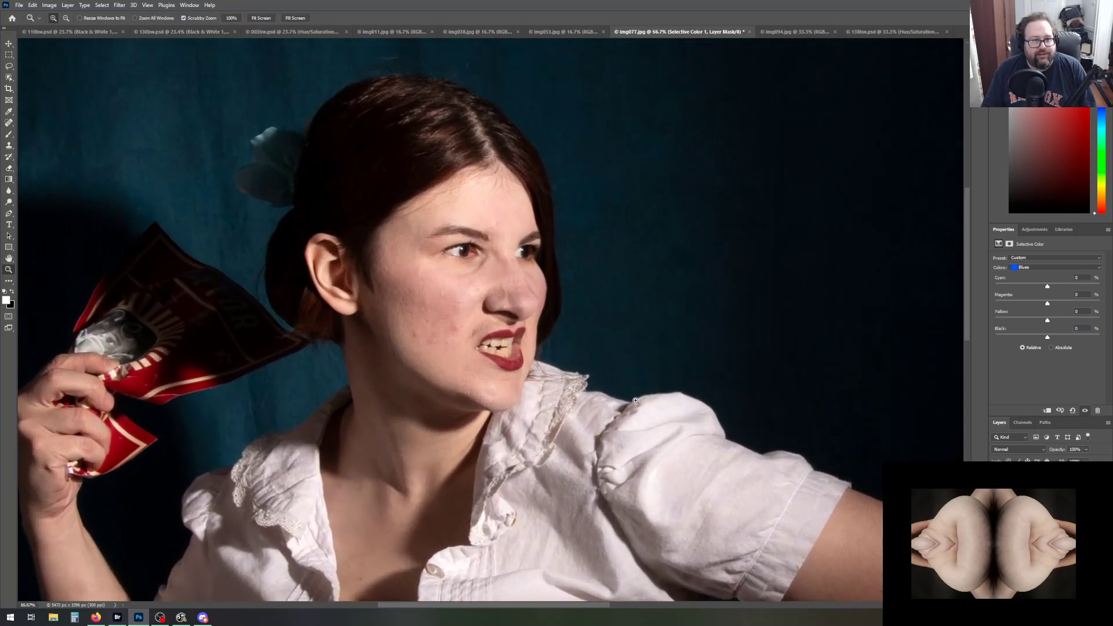
pyautogui.click(1037, 499)
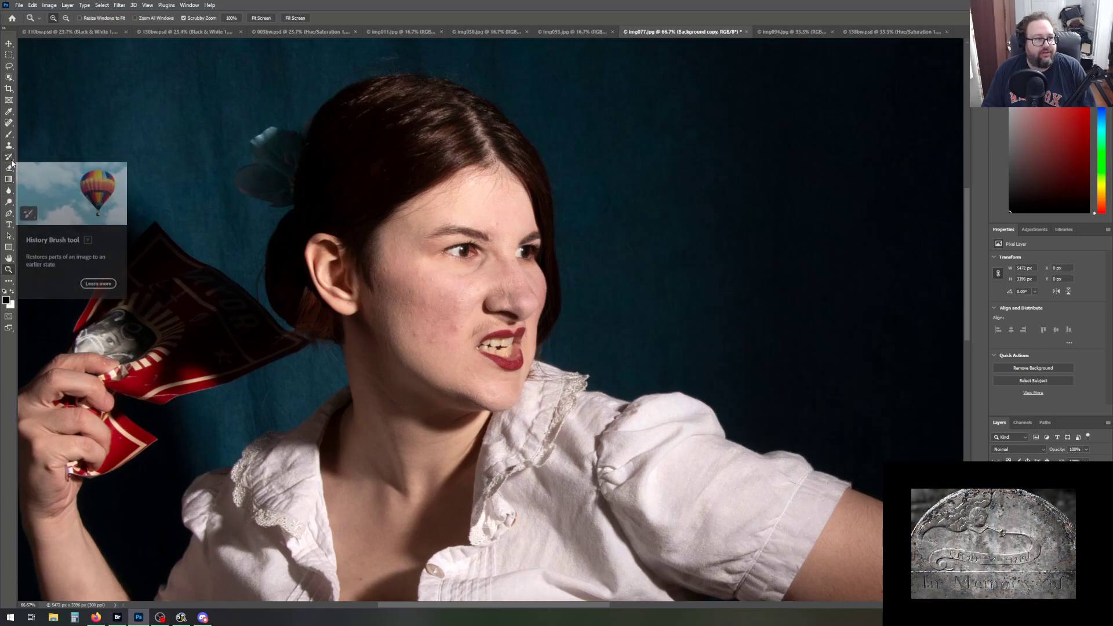
pyautogui.click(9, 202)
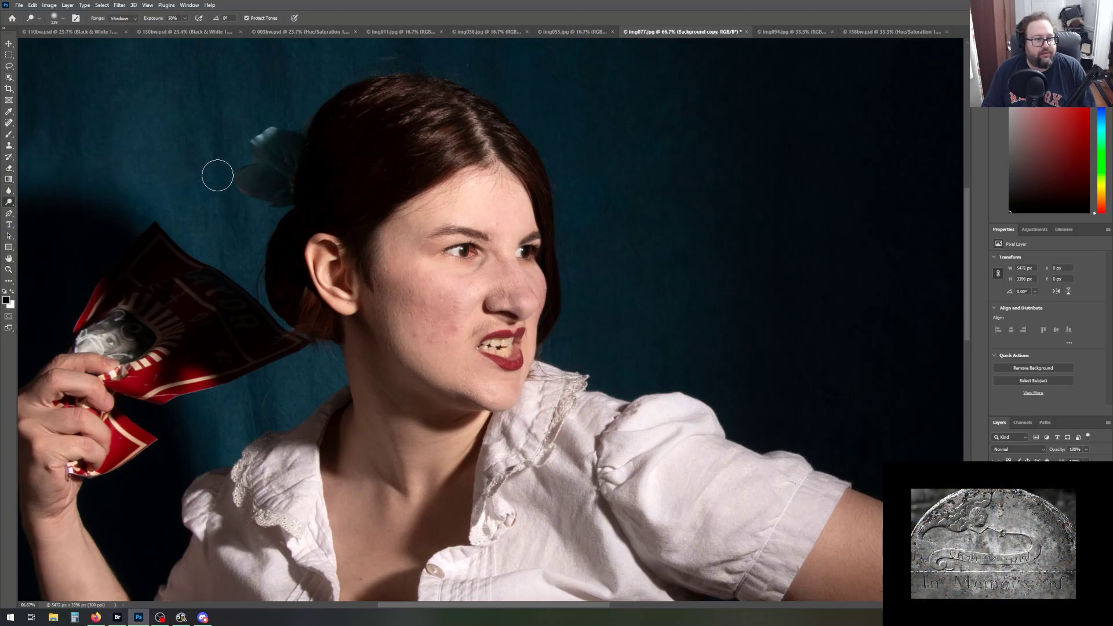
pyautogui.click(63, 18)
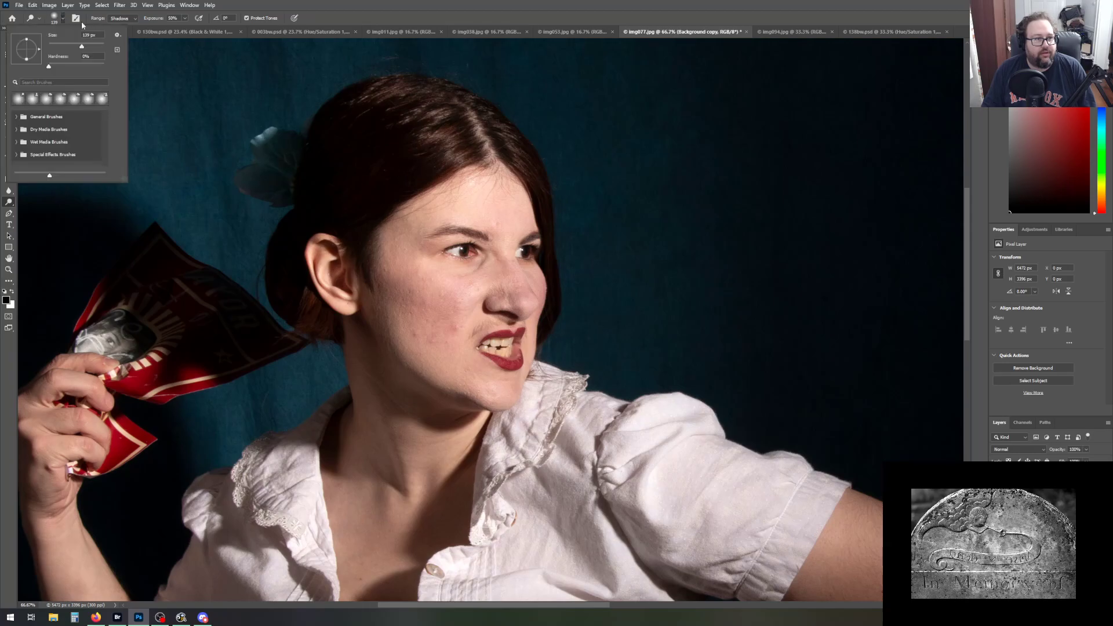
pyautogui.click(390, 180)
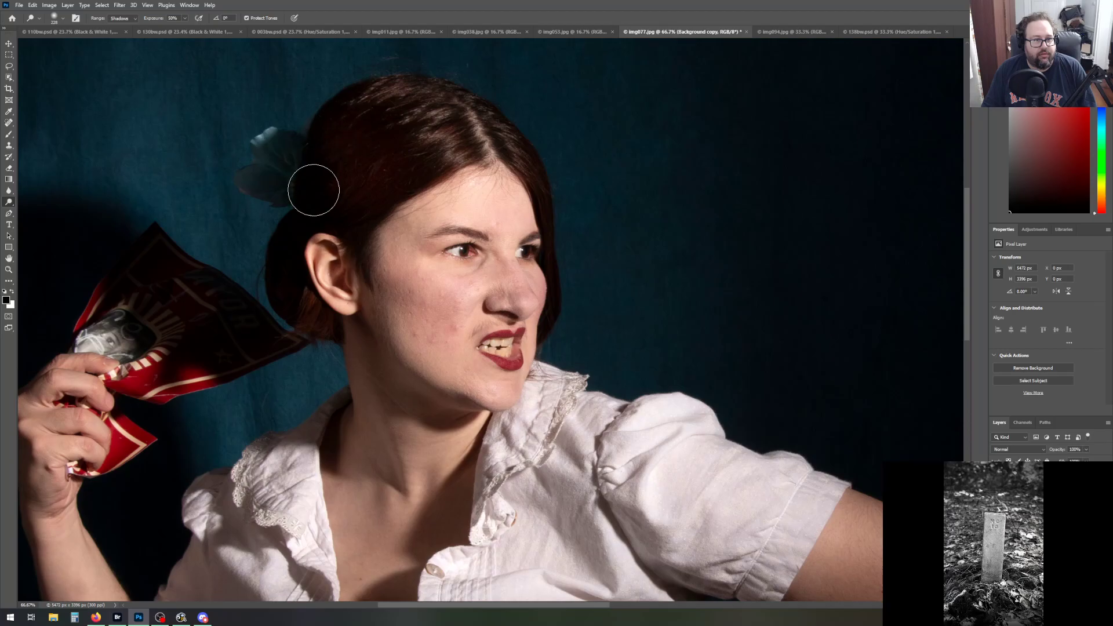
# Try dodging the hair's shadows at 10% exposure, undo the strokes and restore the Selective Color layer through the edit history
pyautogui.moveTo(369, 105); pyautogui.dragTo(323, 148)
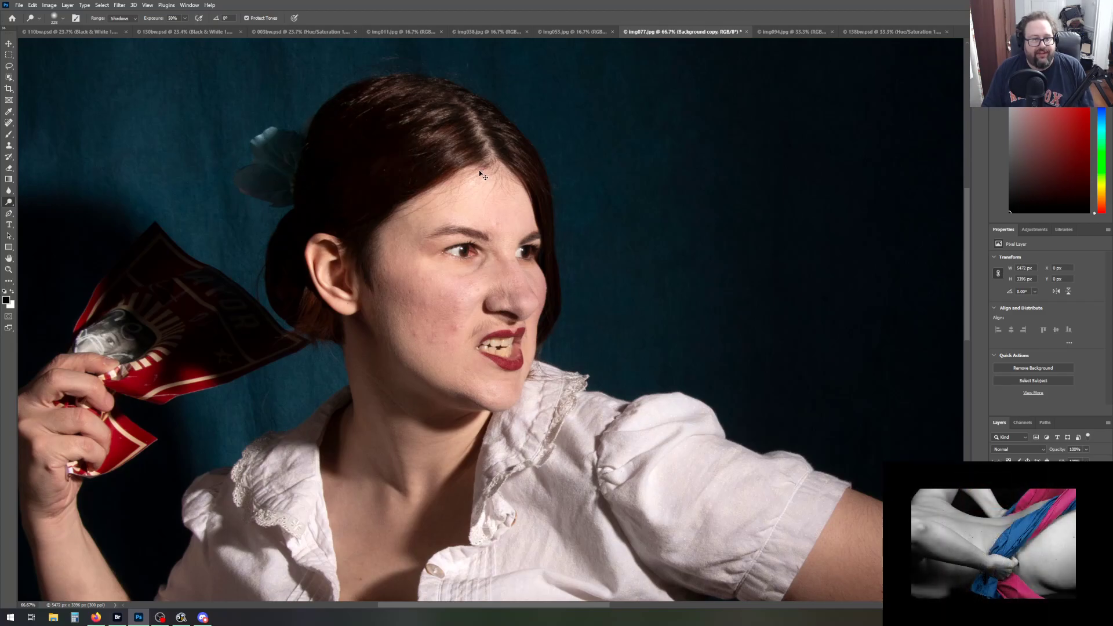
pyautogui.click(32, 5)
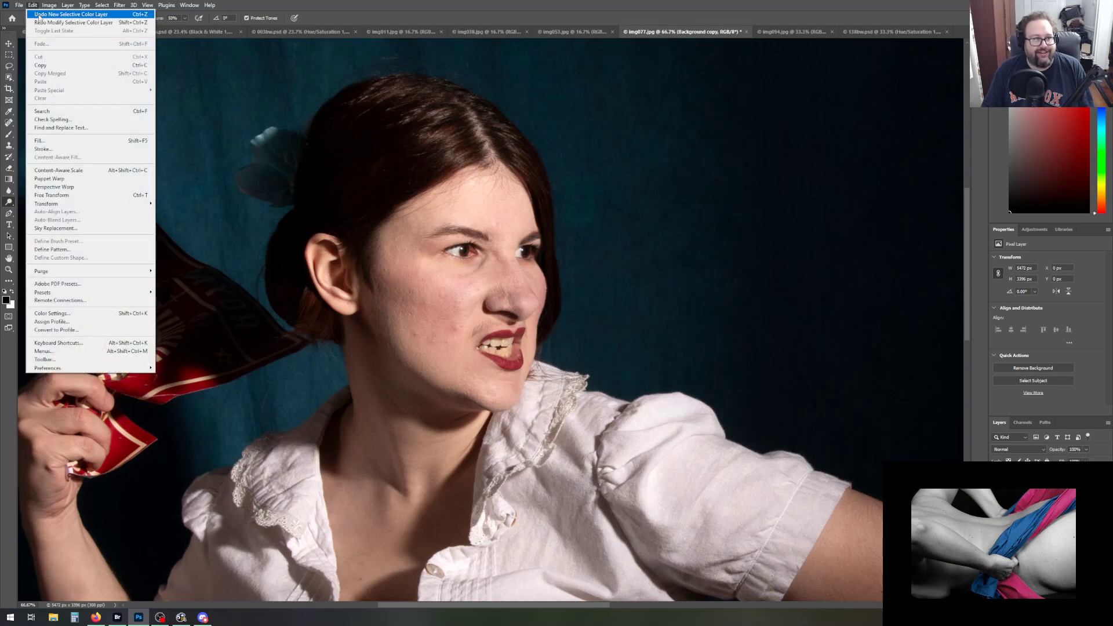
pyautogui.click(39, 15)
pyautogui.click(33, 5)
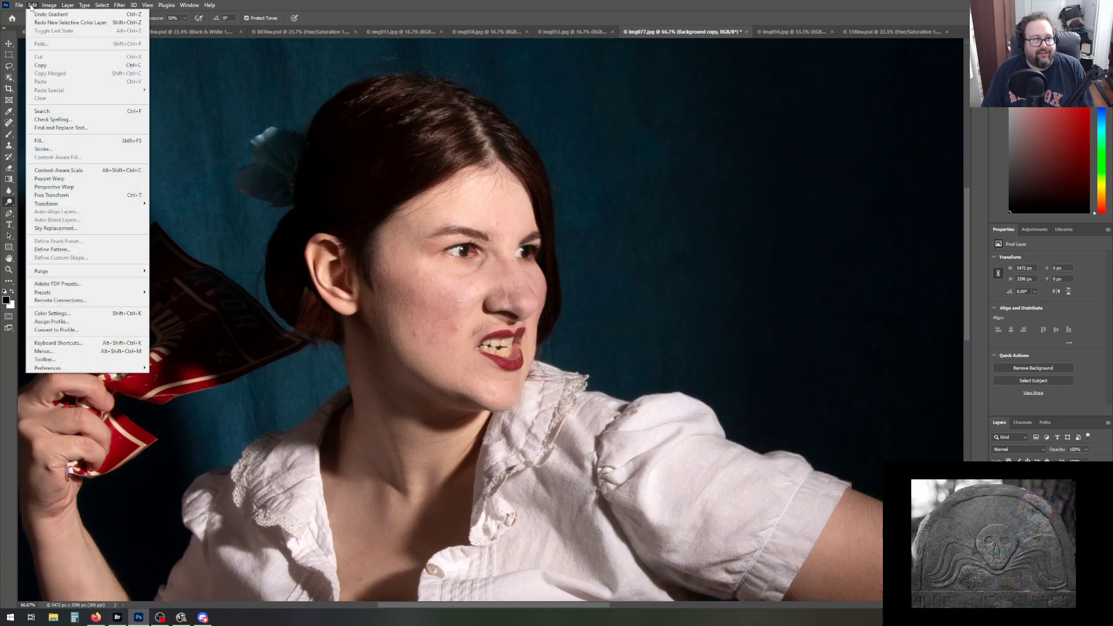
pyautogui.click(36, 23)
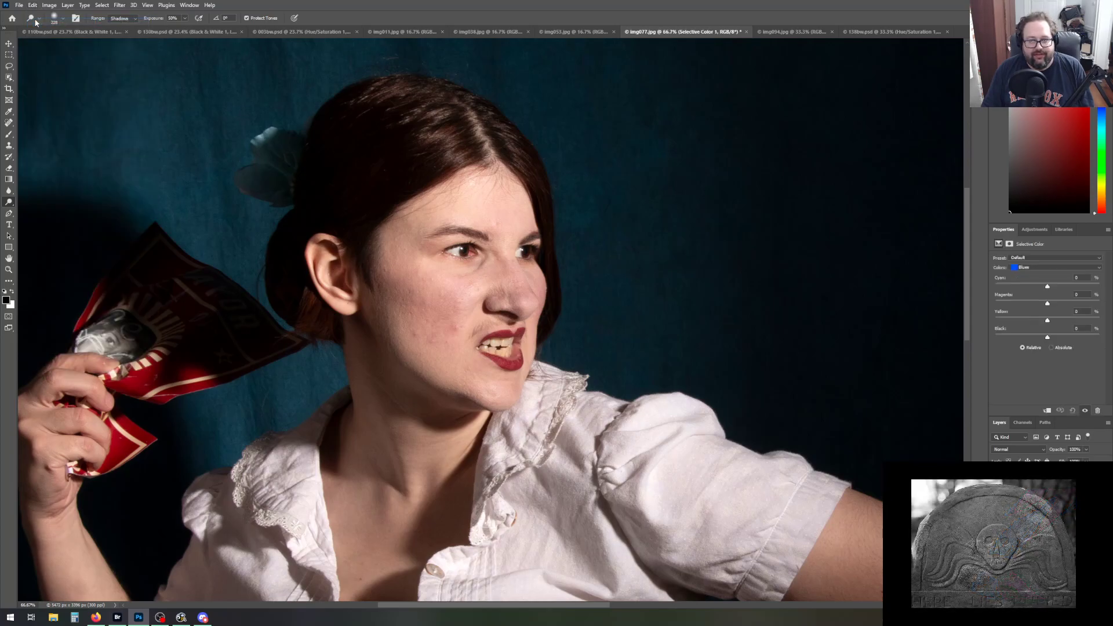
pyautogui.click(34, 6)
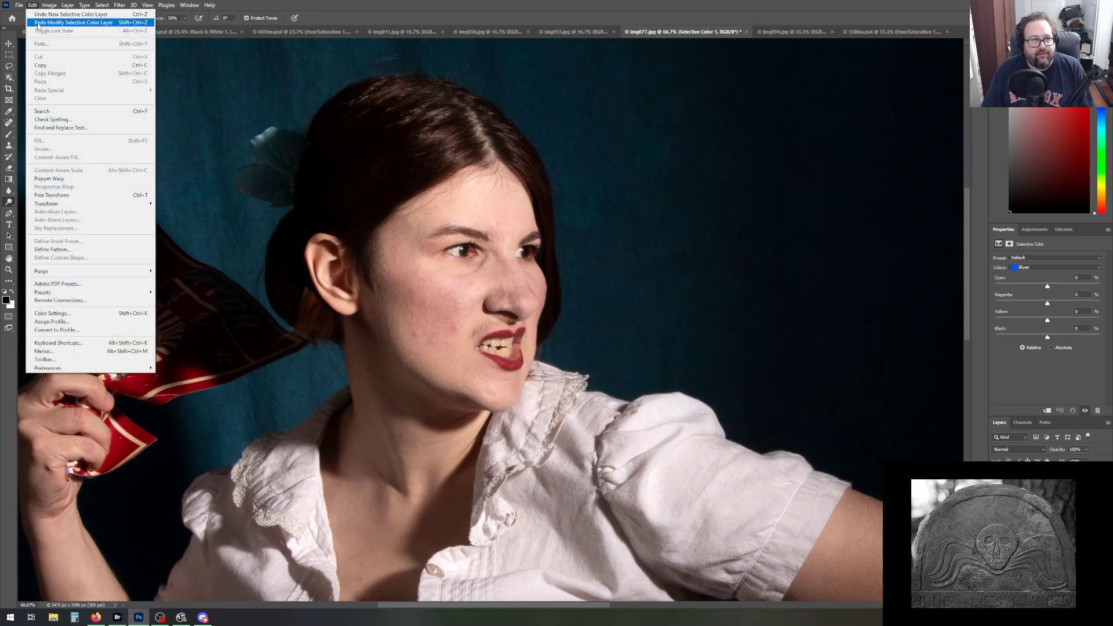
pyautogui.click(37, 23)
pyautogui.click(33, 6)
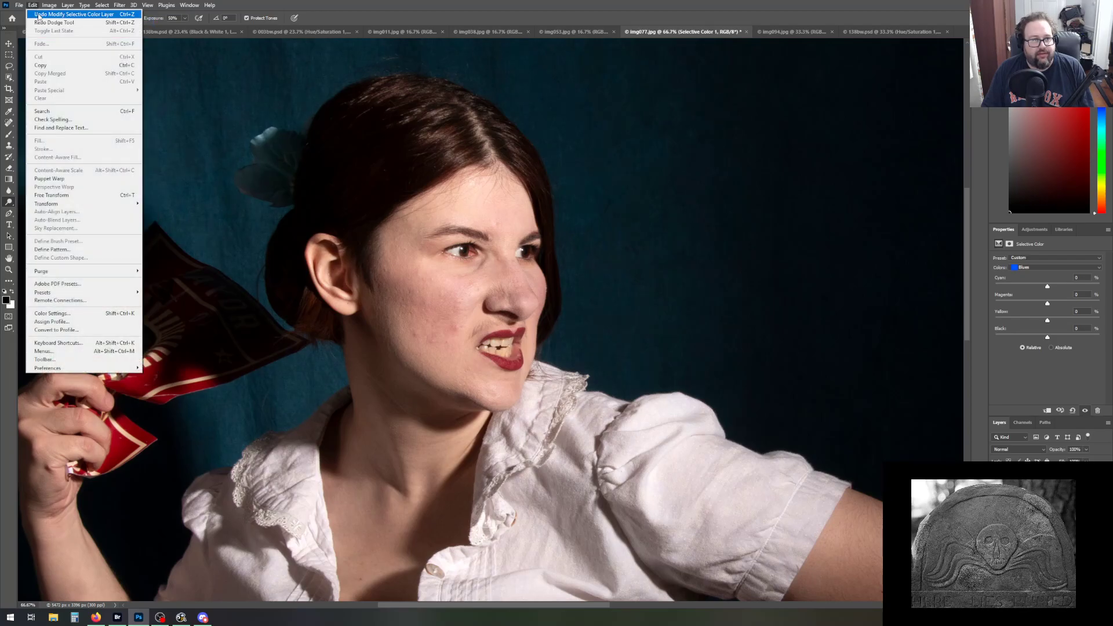
pyautogui.click(38, 14)
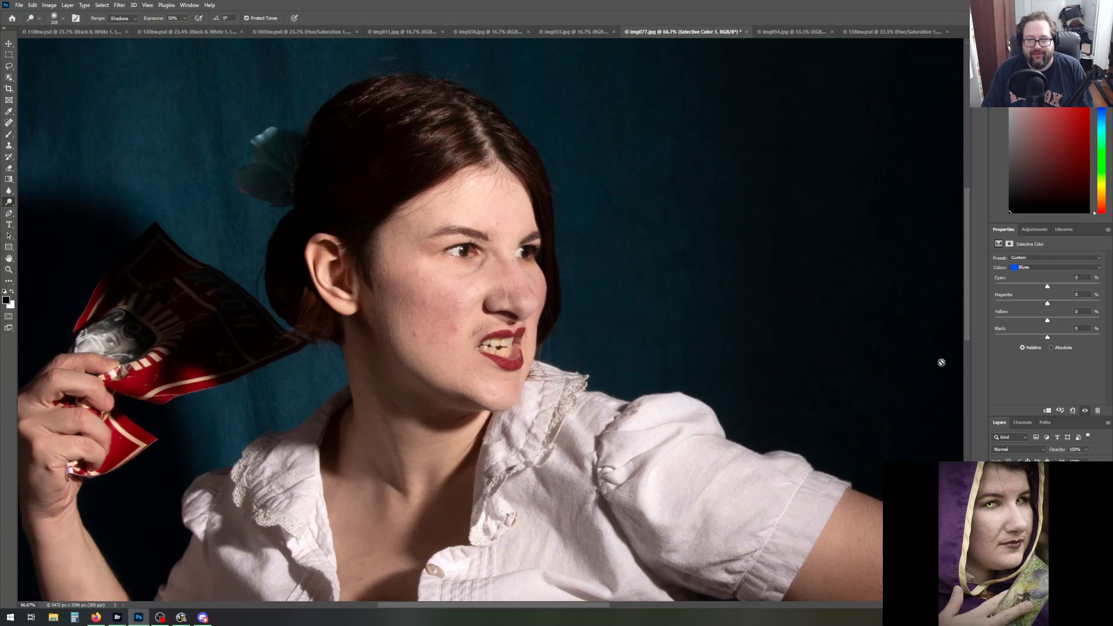
# Raise the Dodge tool's exposure and lighten the shadows of the woman's hair on the Background copy layer
pyautogui.hotkey('alt', '[')
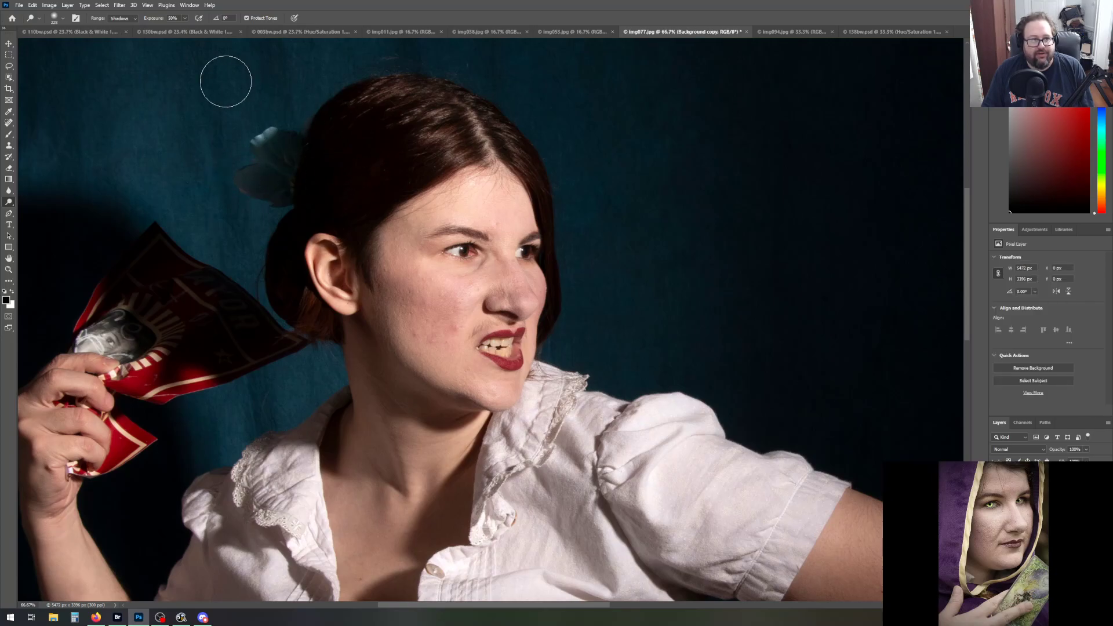
pyautogui.click(184, 18)
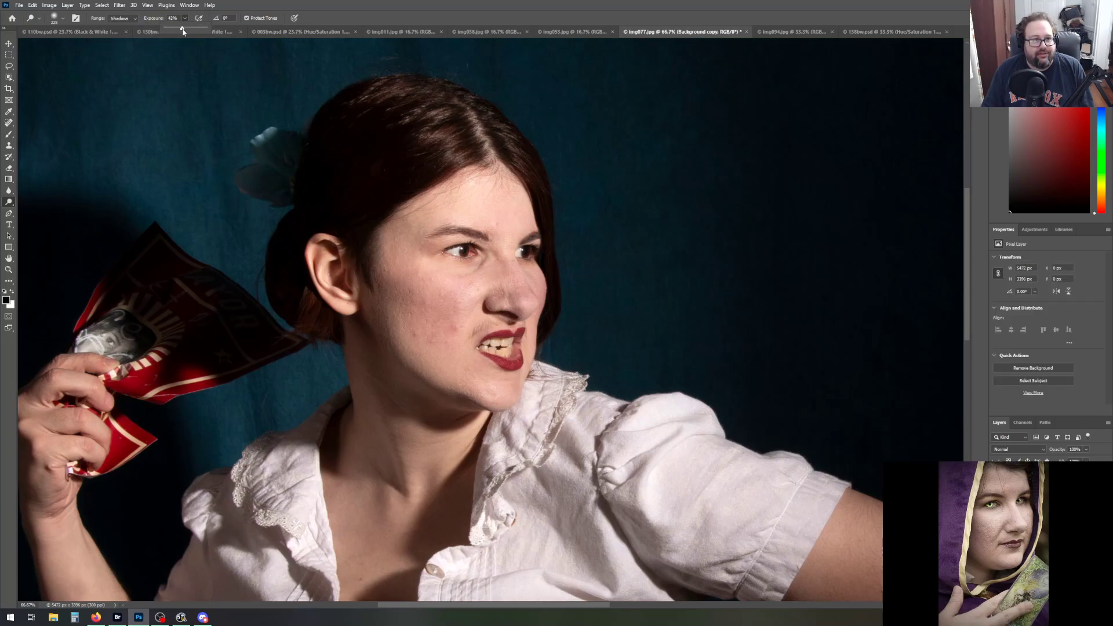
pyautogui.click(307, 3)
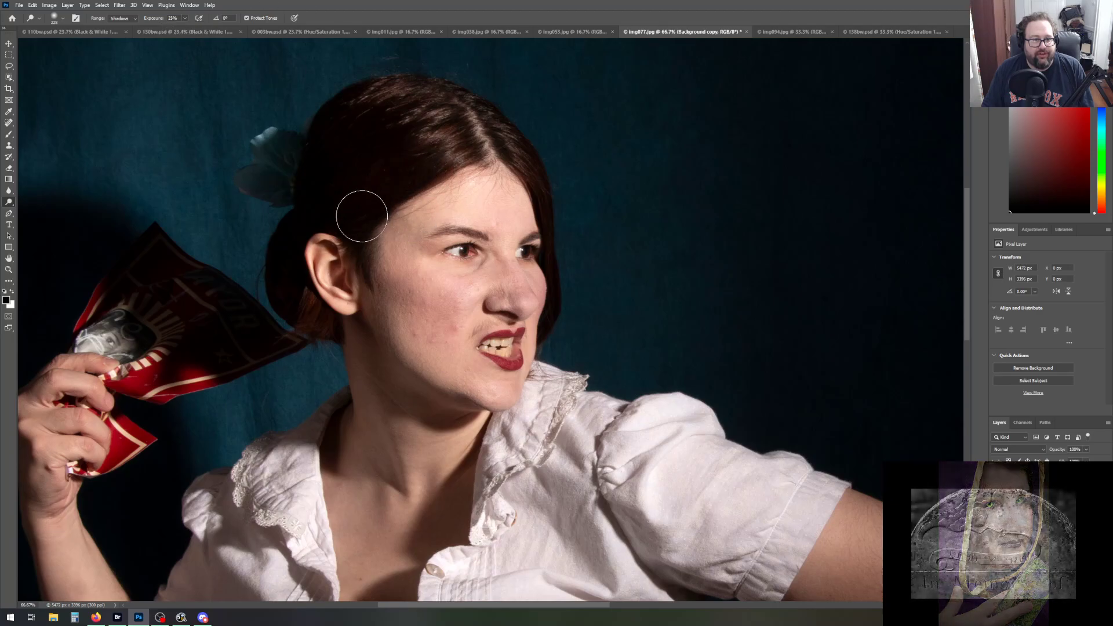
pyautogui.moveTo(362, 217)
pyautogui.mouseDown()
pyautogui.moveTo(406, 162)
pyautogui.moveTo(345, 206)
pyautogui.moveTo(398, 143)
pyautogui.moveTo(344, 184)
pyautogui.moveTo(381, 131)
pyautogui.moveTo(332, 168)
pyautogui.moveTo(351, 111)
pyautogui.moveTo(316, 159)
pyautogui.moveTo(318, 263)
pyautogui.moveTo(326, 156)
pyautogui.moveTo(343, 122)
pyautogui.moveTo(402, 132)
pyautogui.moveTo(174, 292)
pyautogui.moveTo(169, 337)
pyautogui.moveTo(203, 358)
pyautogui.moveTo(196, 302)
pyautogui.moveTo(245, 371)
pyautogui.mouseUp()
pyautogui.moveTo(310, 159)
pyautogui.mouseDown()
pyautogui.moveTo(409, 135)
pyautogui.moveTo(401, 108)
pyautogui.moveTo(355, 79)
pyautogui.moveTo(300, 107)
pyautogui.moveTo(477, 92)
pyautogui.moveTo(443, 81)
pyautogui.moveTo(408, 122)
pyautogui.moveTo(363, 145)
pyautogui.mouseUp()
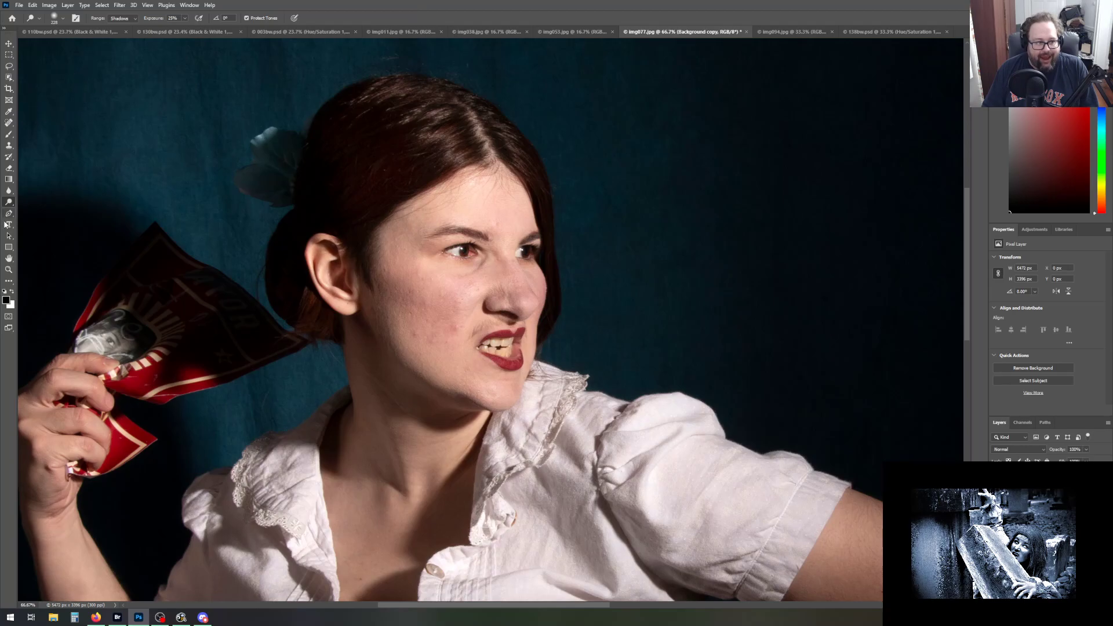
# Examine the whole portrait at a reduced zoom to judge the lightened hair against the dark background
pyautogui.click(8, 269)
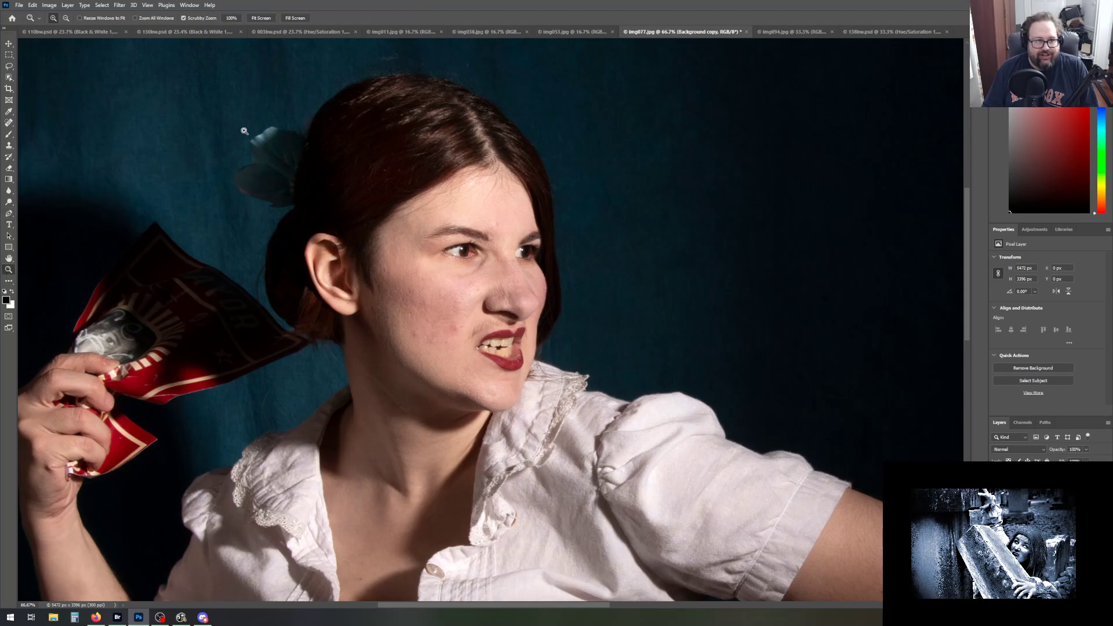
pyautogui.click(261, 18)
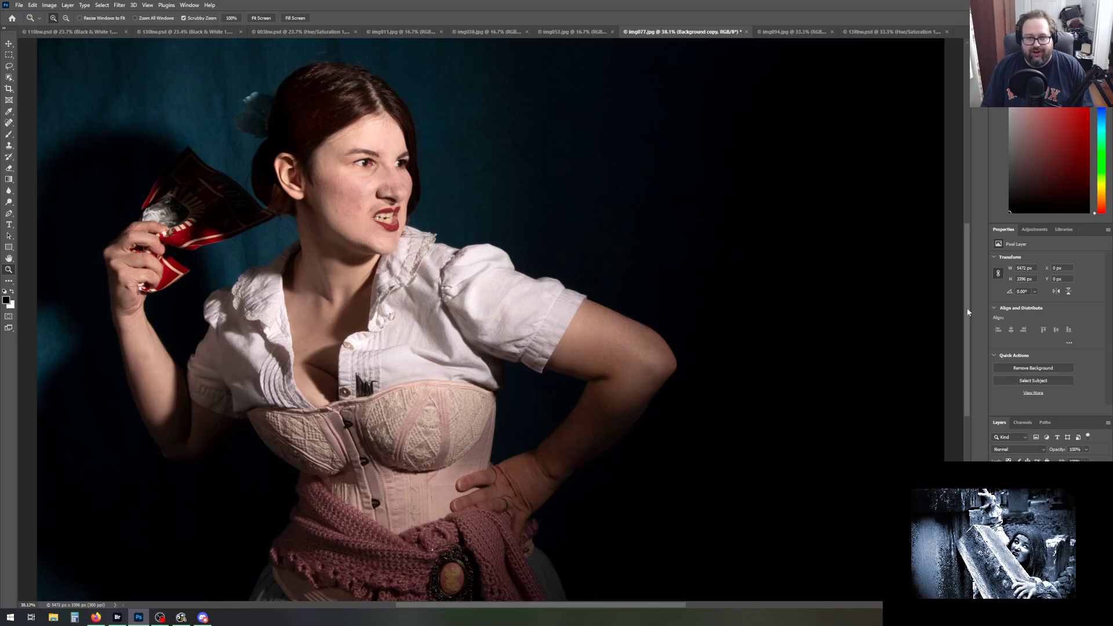
pyautogui.scroll(1, 646, 336)
pyautogui.scroll(-1, 645, 336)
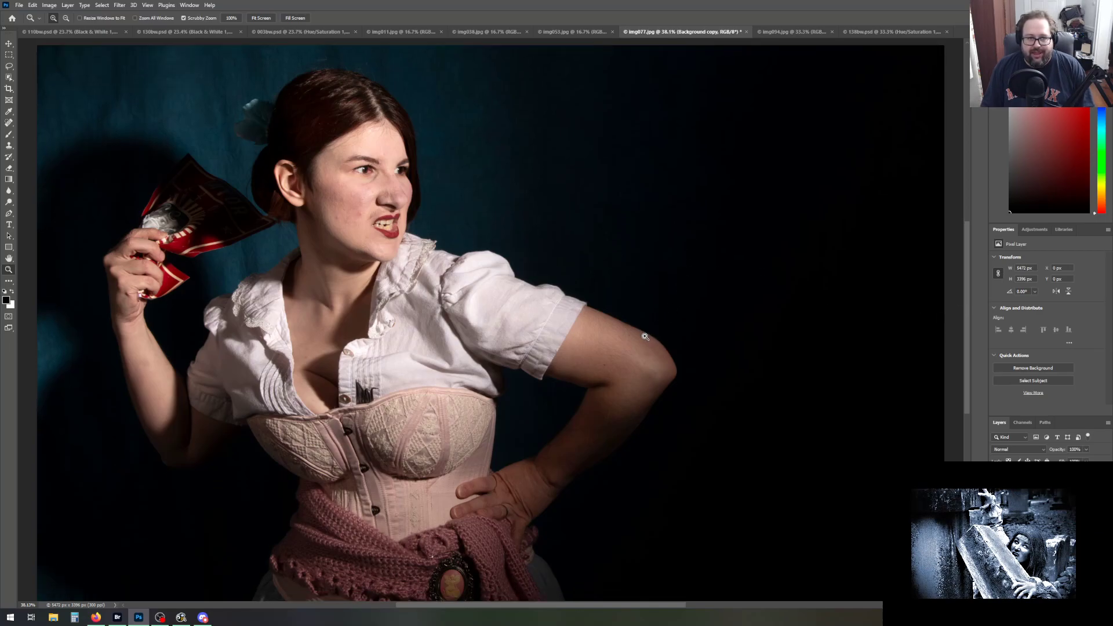
pyautogui.scroll(-1, 645, 335)
pyautogui.scroll(1, 645, 335)
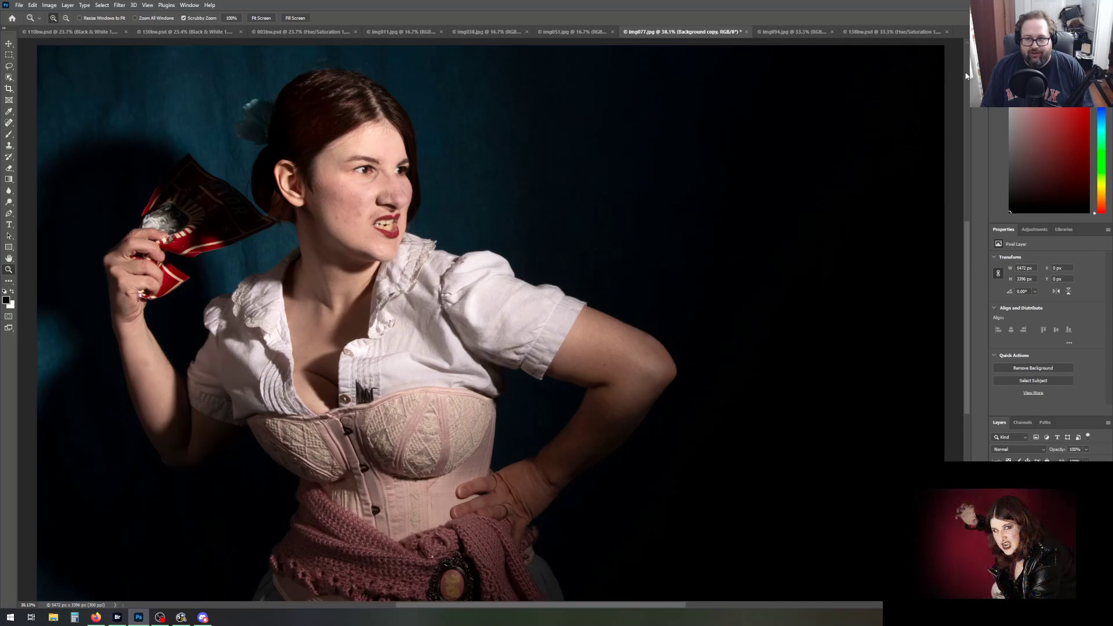
pyautogui.click(20, 5)
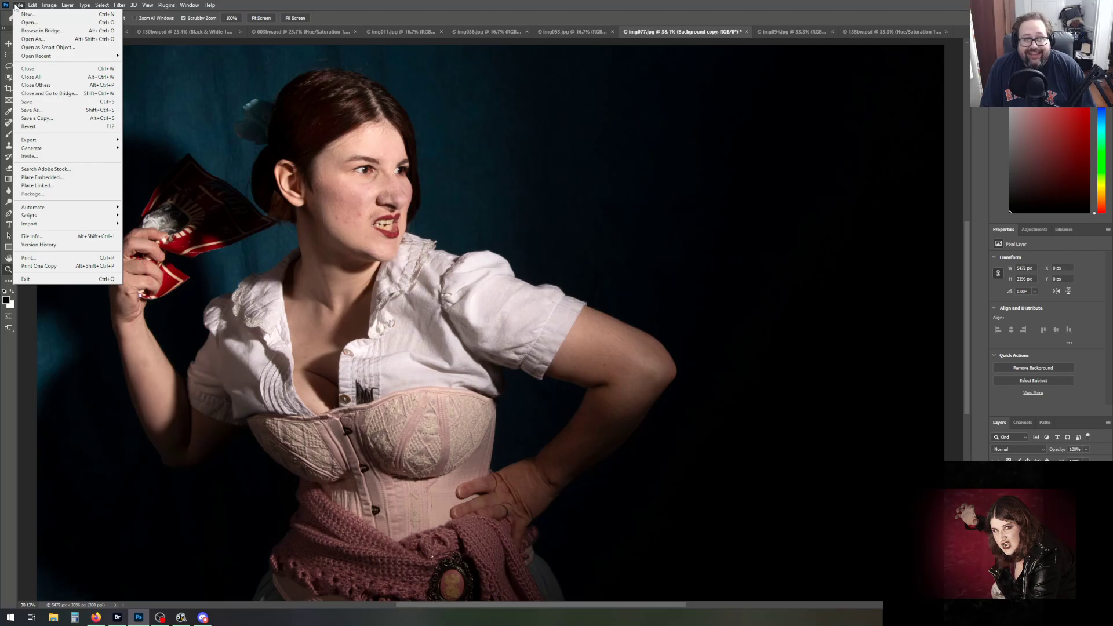
pyautogui.press('Right')
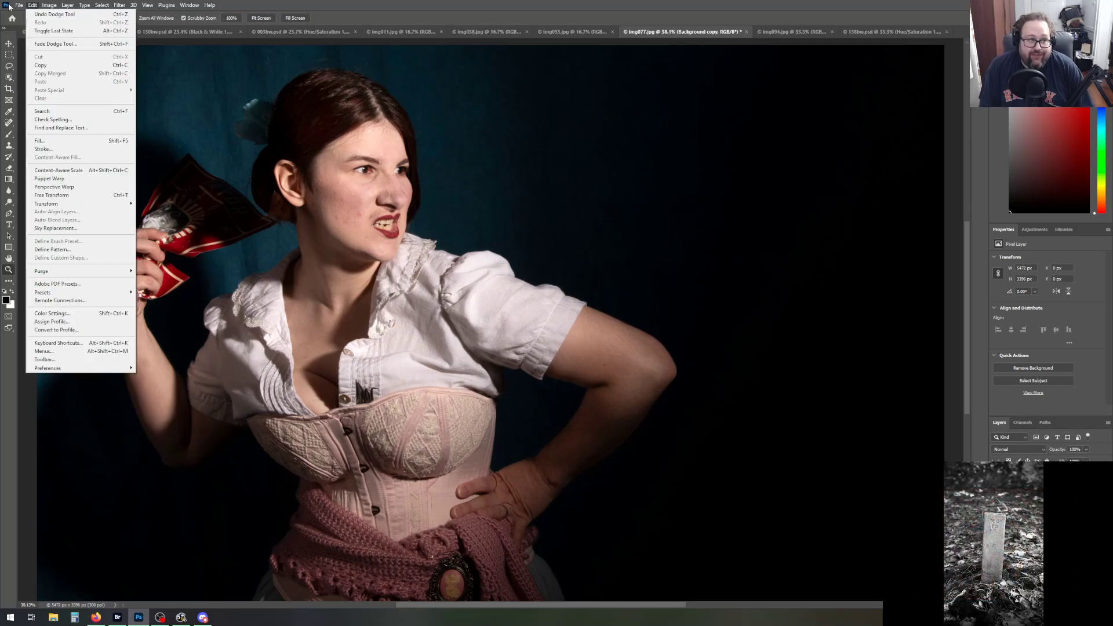
# Save the portrait as the Photoshop file 077.psd in the JPEG folder, accepting the format options
pyautogui.moveTo(27, 5)
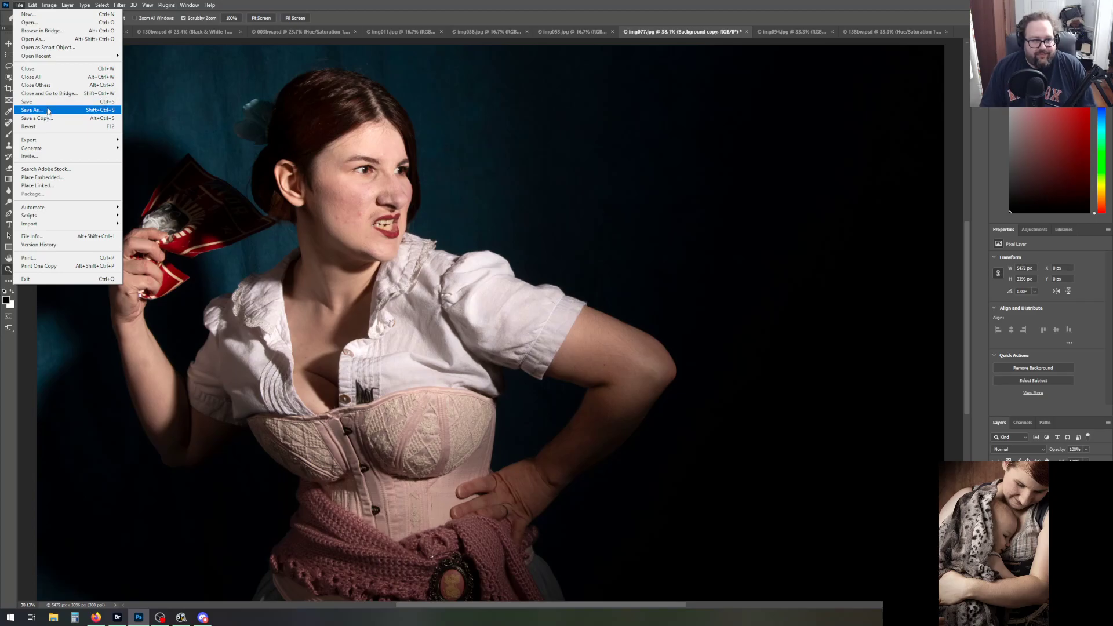
pyautogui.click(48, 111)
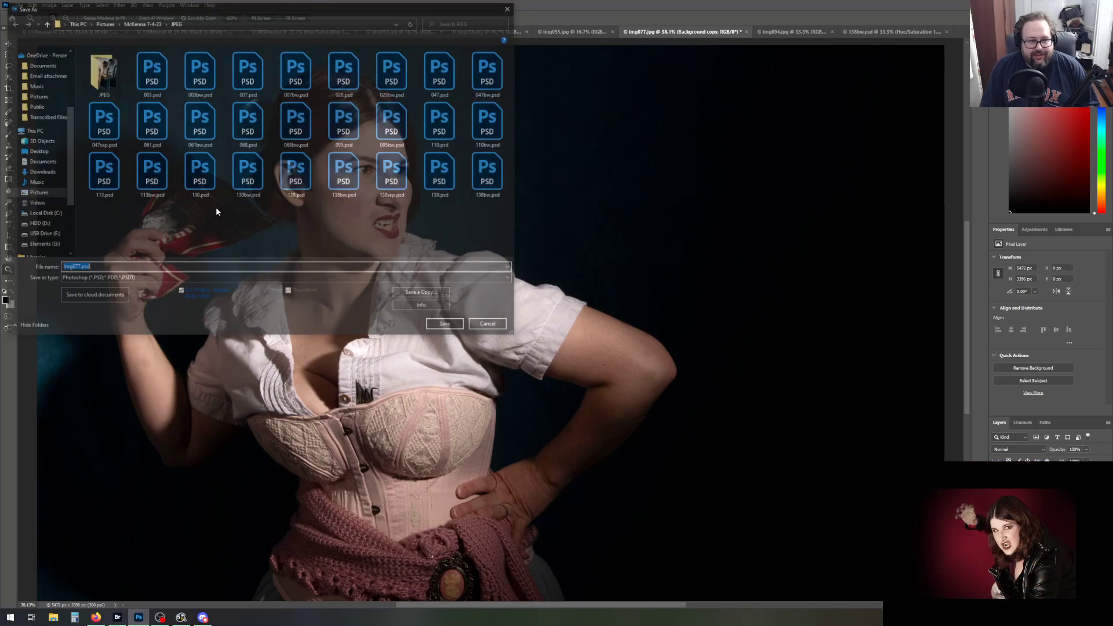
pyautogui.moveTo(69, 267); pyautogui.dragTo(60, 268)
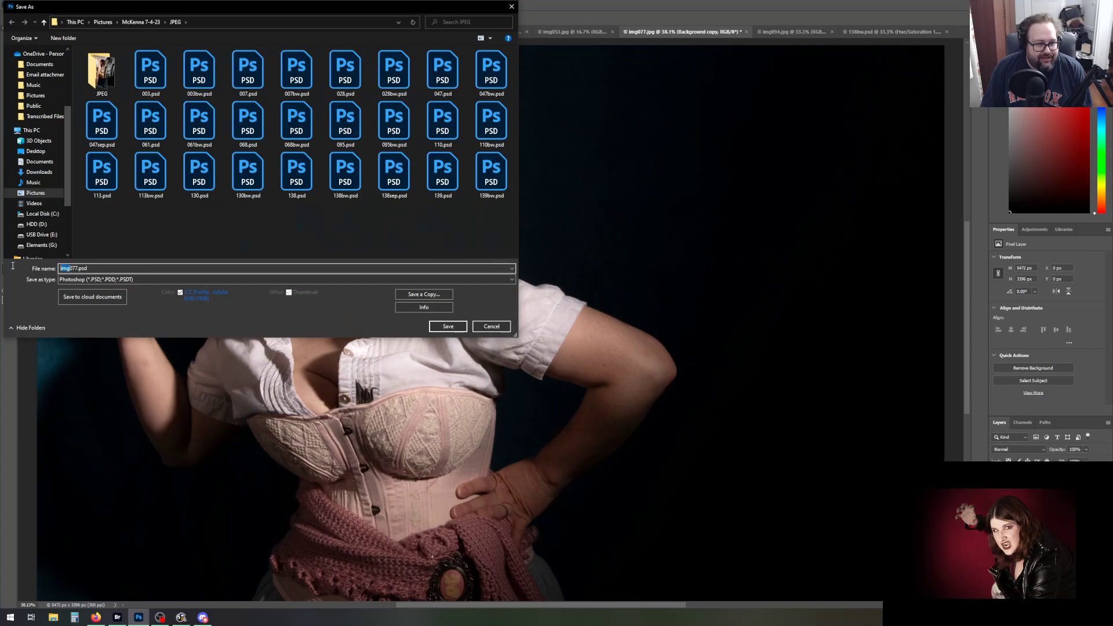
pyautogui.press('BackSpace')
pyautogui.press('Return')
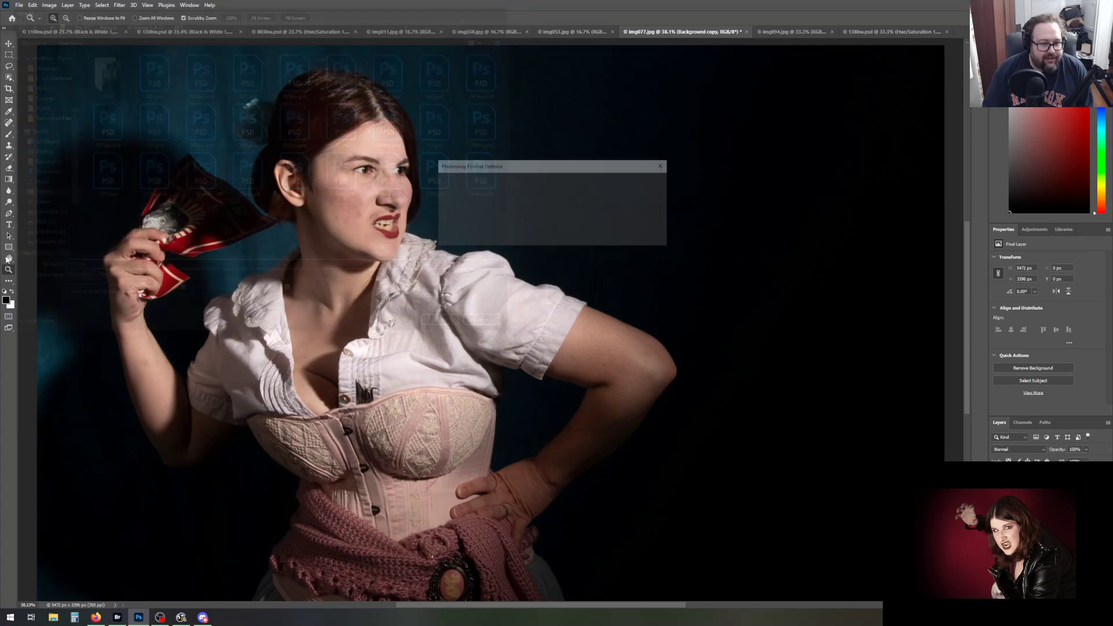
pyautogui.press('Return')
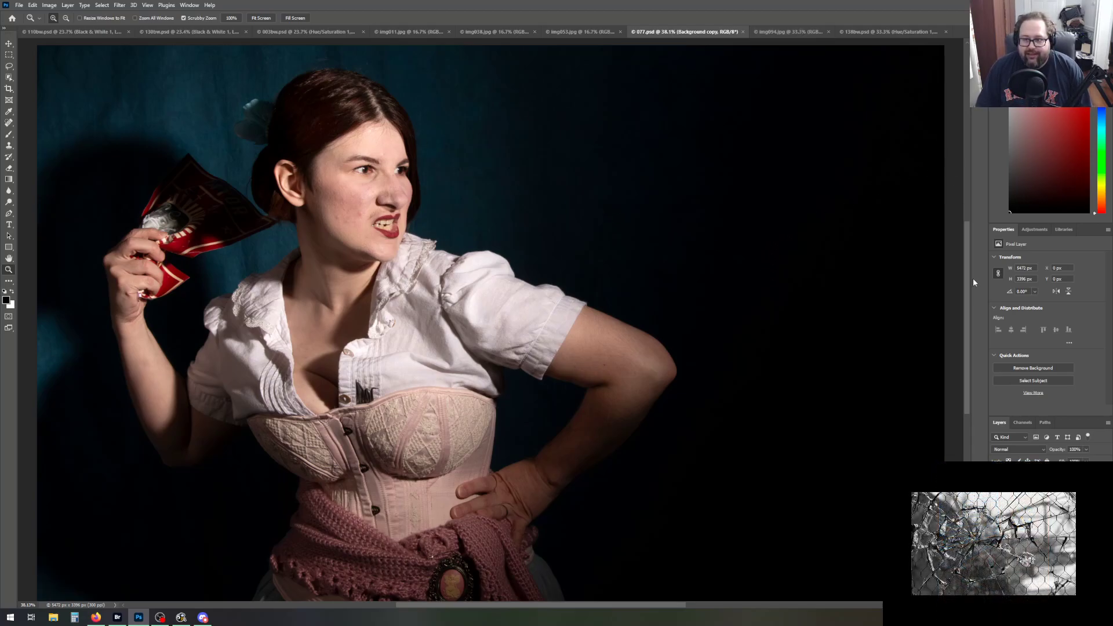
# Add a Brightness/Contrast adjustment layer above the Selective Color layer and set its Contrast to 5
pyautogui.moveTo(967, 306); pyautogui.dragTo(968, 307)
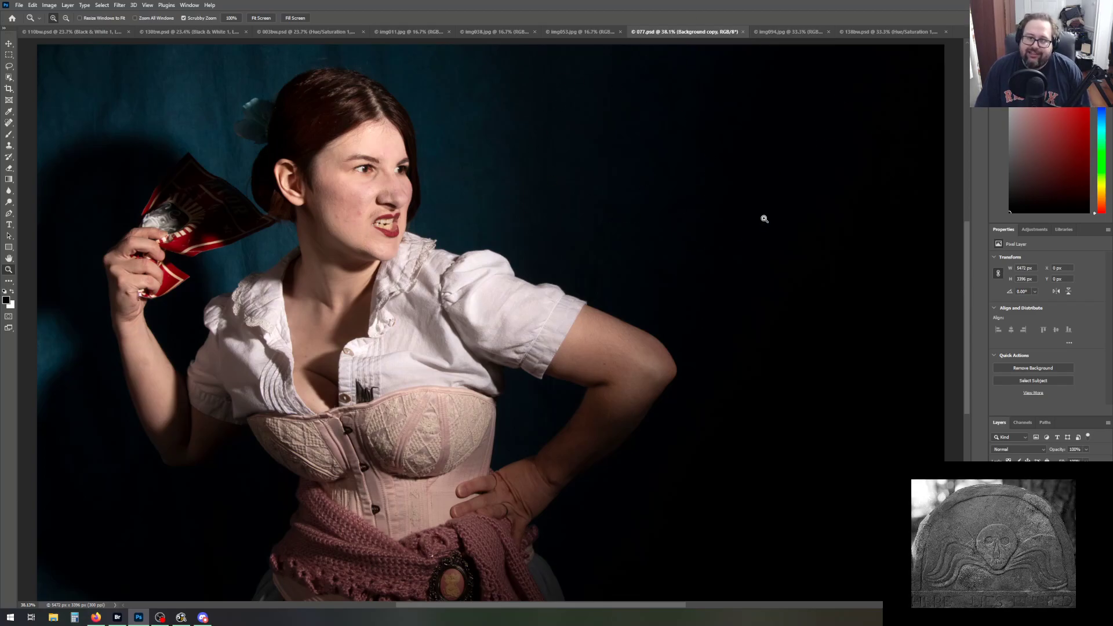
pyautogui.moveTo(965, 324); pyautogui.dragTo(966, 324)
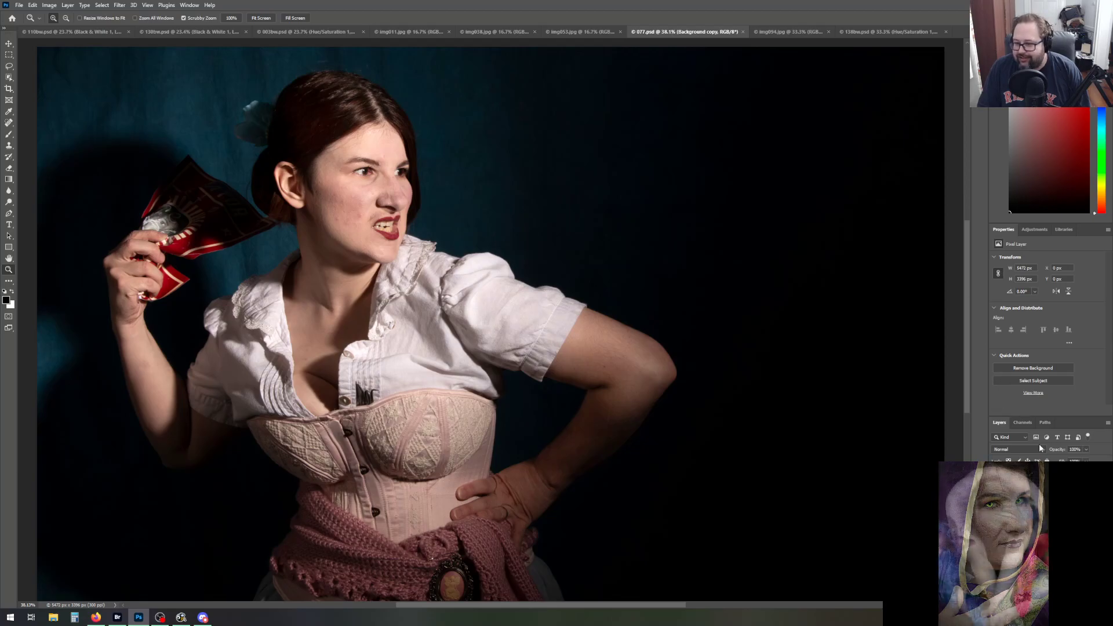
pyautogui.click(1052, 476)
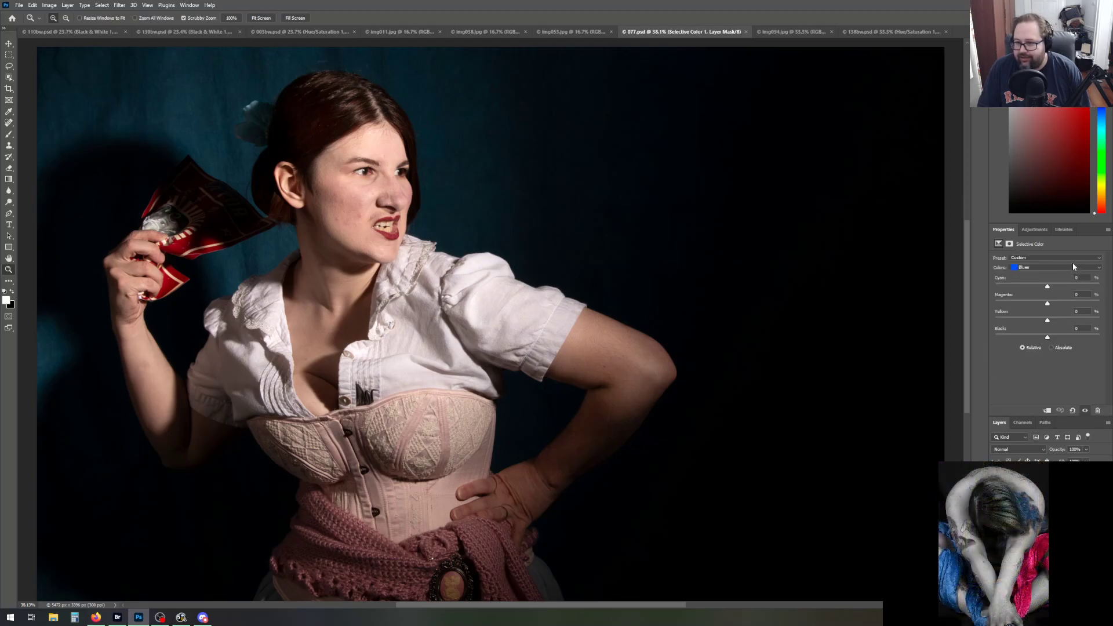
pyautogui.click(1035, 229)
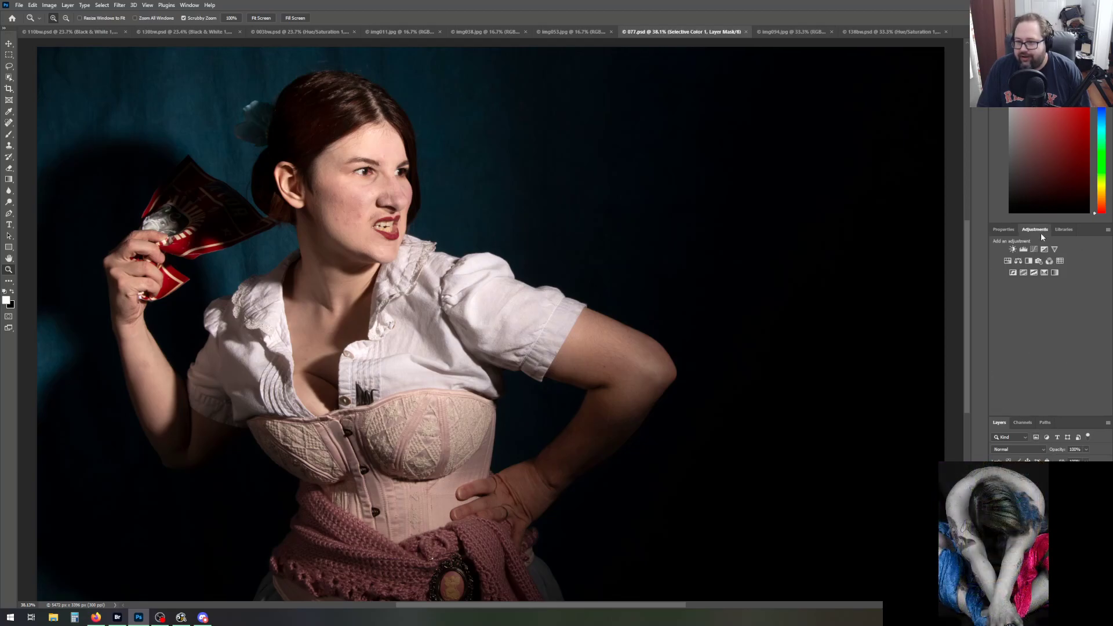
pyautogui.click(1012, 249)
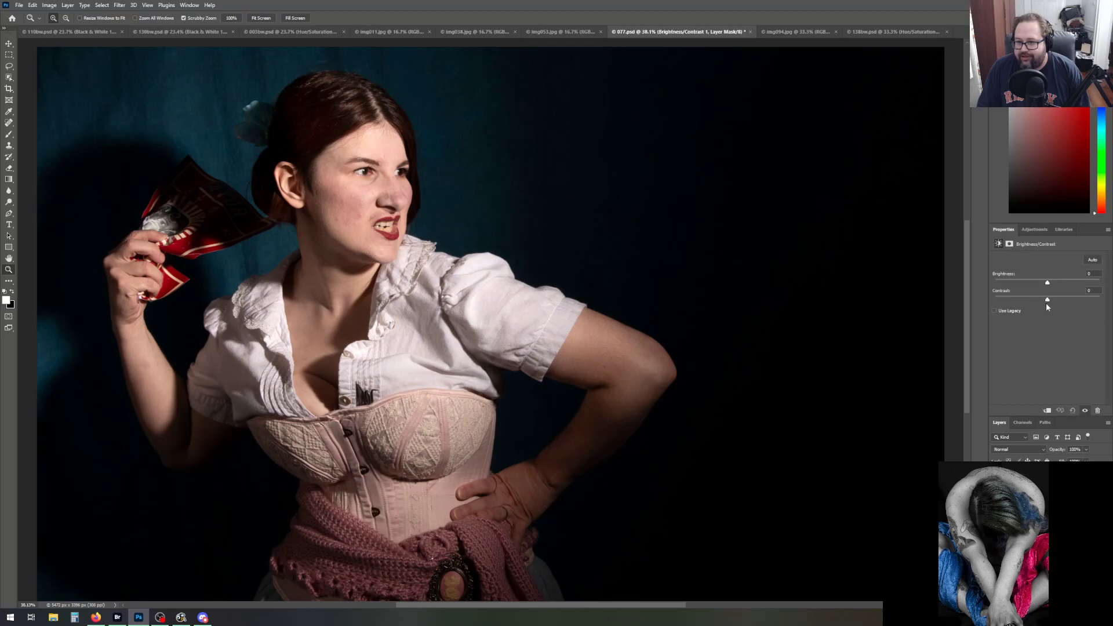
pyautogui.moveTo(1047, 300); pyautogui.dragTo(995, 300)
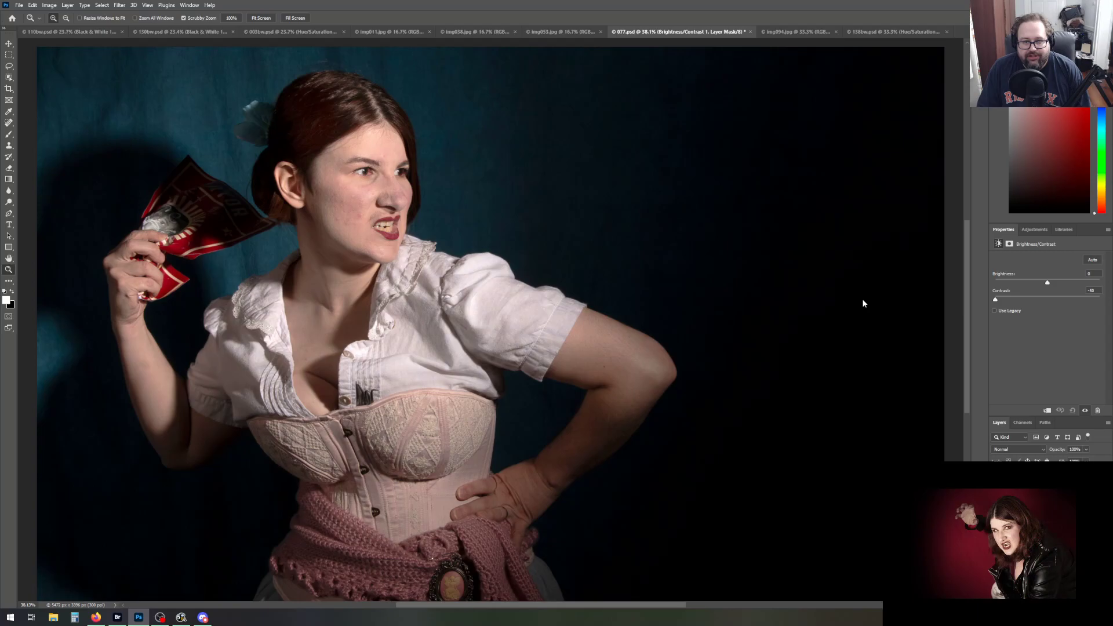
pyautogui.click(1042, 299)
pyautogui.moveTo(1059, 299)
pyautogui.mouseDown()
pyautogui.moveTo(1099, 300)
pyautogui.moveTo(1046, 299)
pyautogui.mouseUp()
pyautogui.click(1083, 290)
pyautogui.write('5')
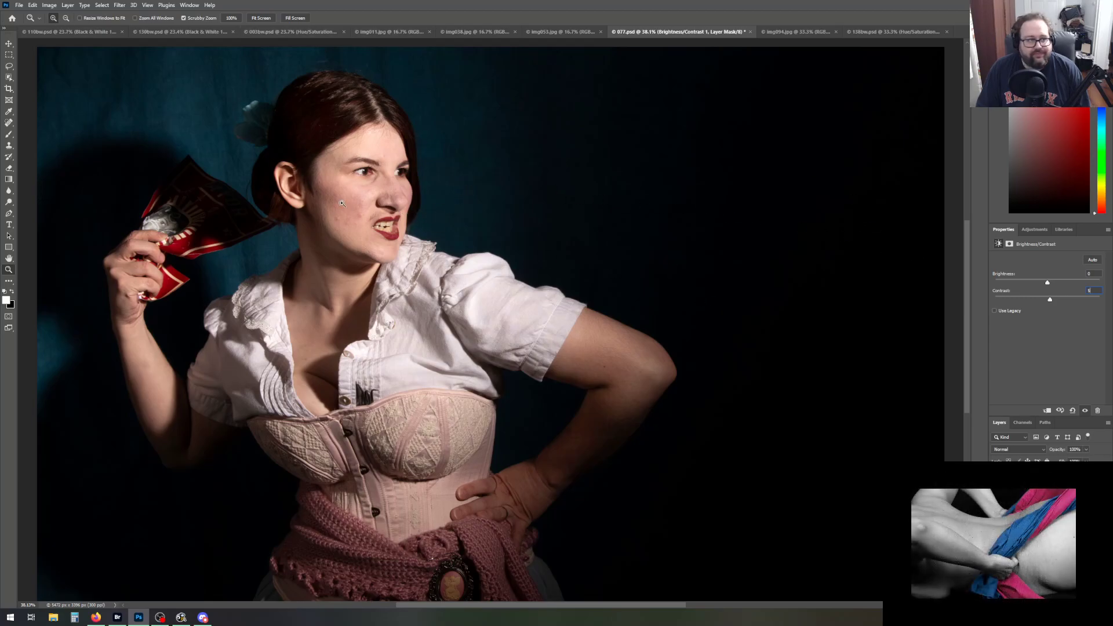
# Save 077.psd with its contrast change and add a Black & White adjustment layer using the Red Filter preset
pyautogui.click(19, 5)
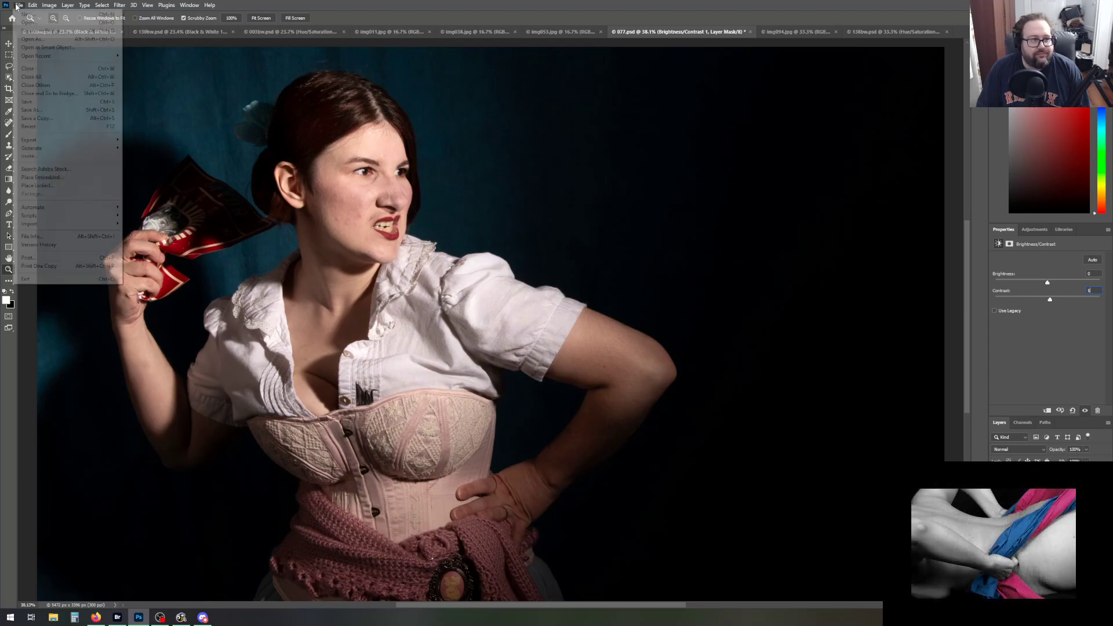
pyautogui.click(26, 101)
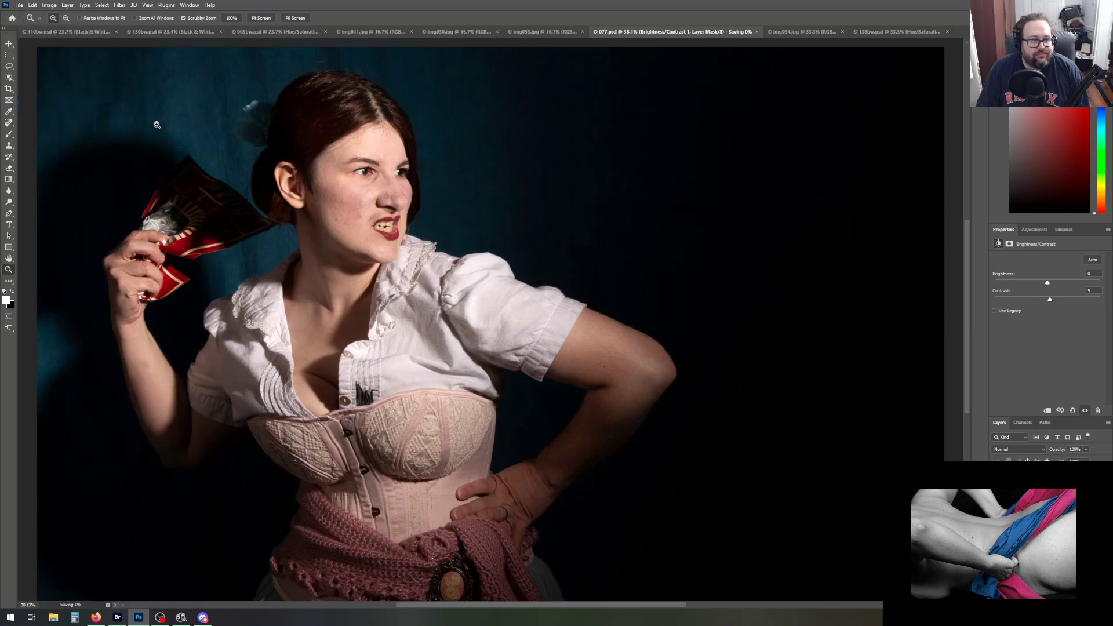
pyautogui.click(1038, 229)
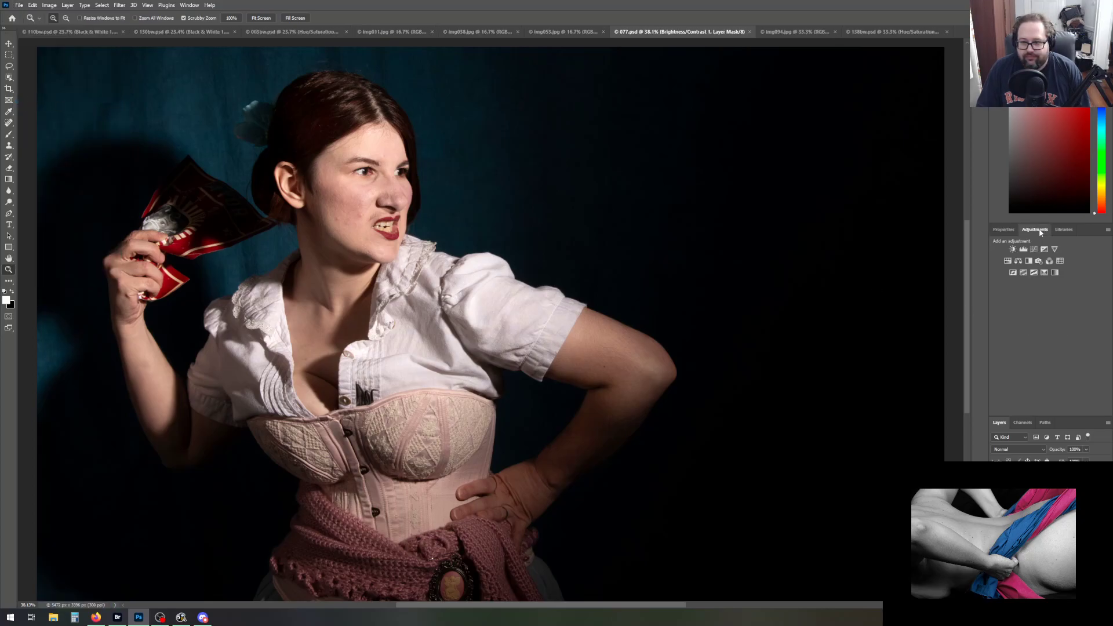
pyautogui.click(1027, 267)
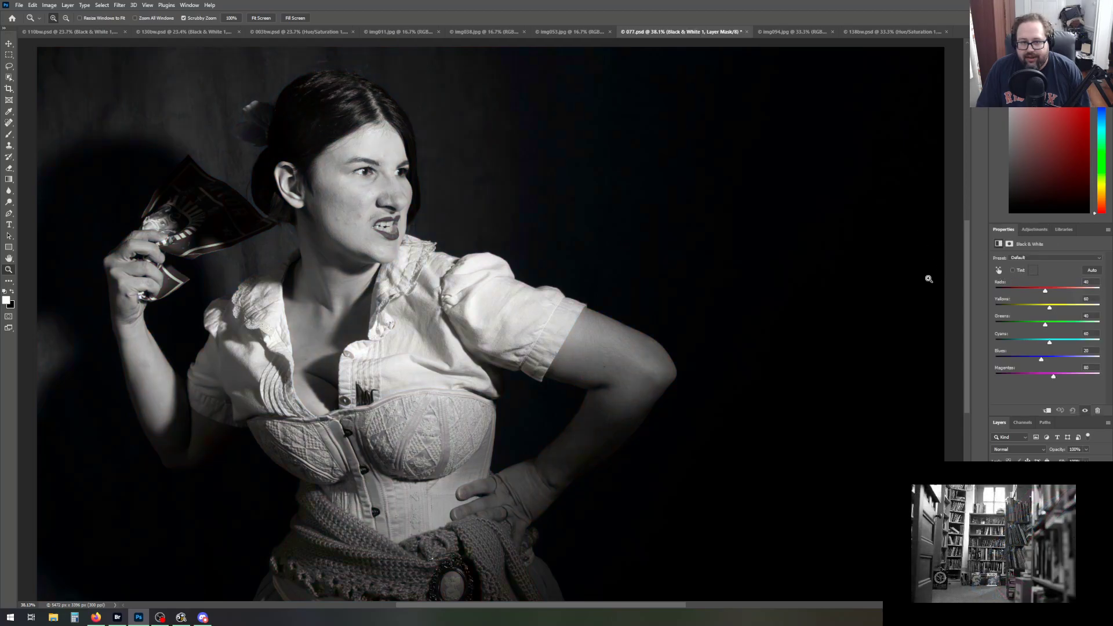
pyautogui.click(1067, 259)
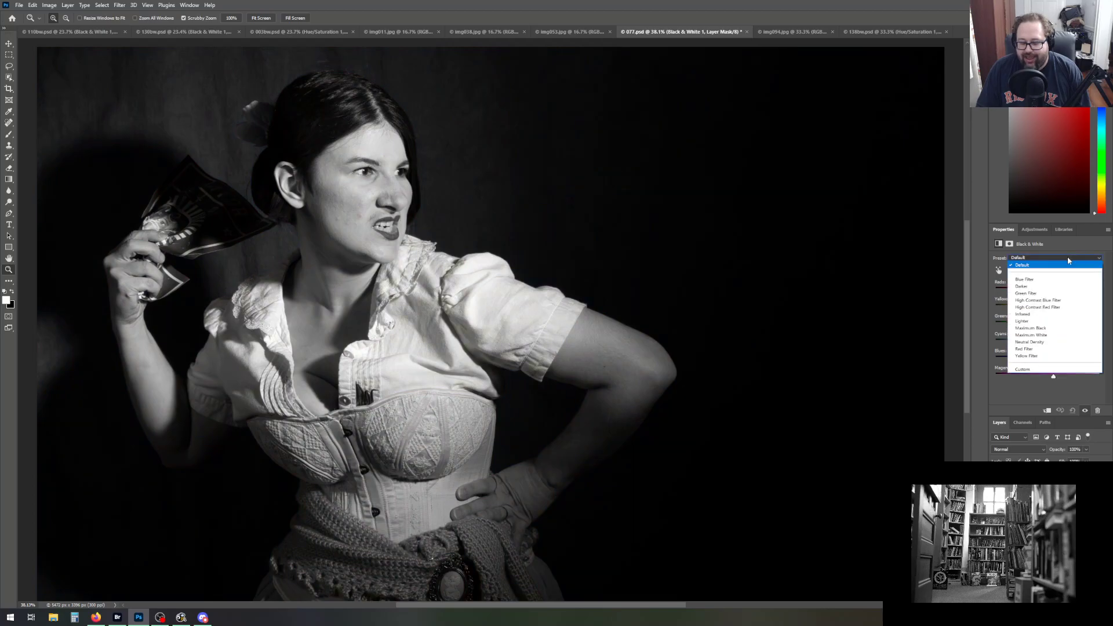
pyautogui.click(1030, 350)
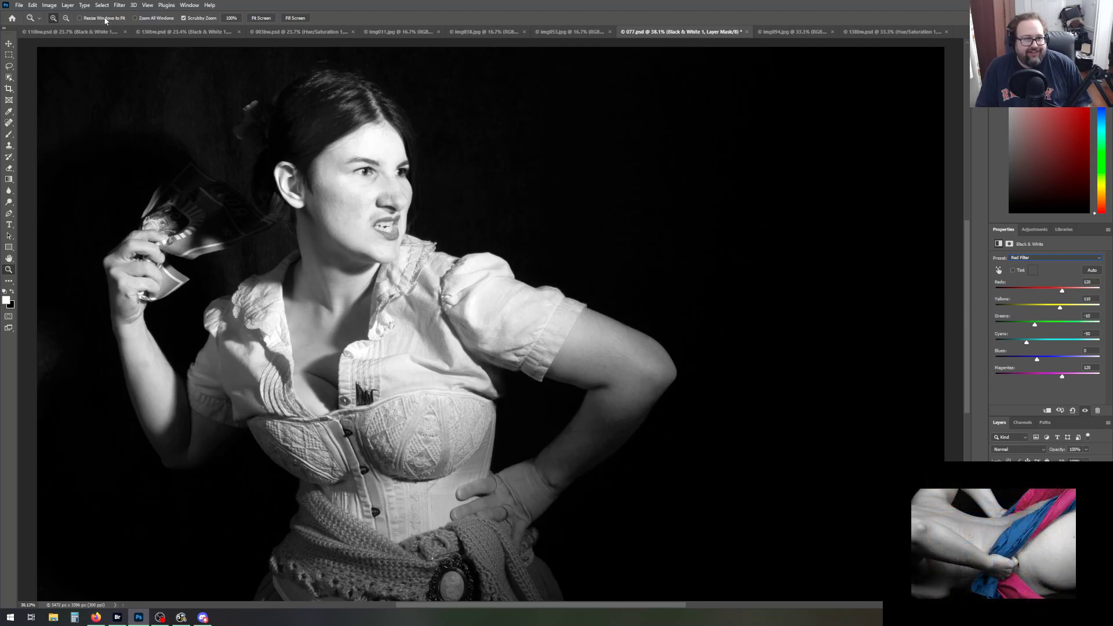
# Save the black-and-white version as a separate Photoshop file named 077bw.psd in the JPEG folder, accepting the format options
pyautogui.click(19, 4)
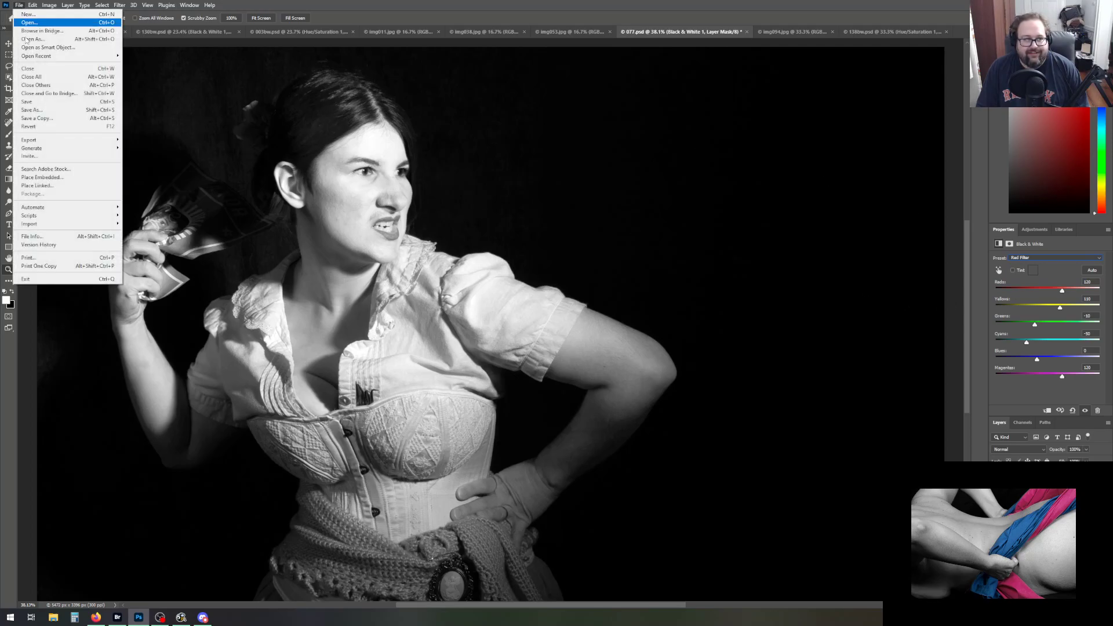
pyautogui.click(36, 110)
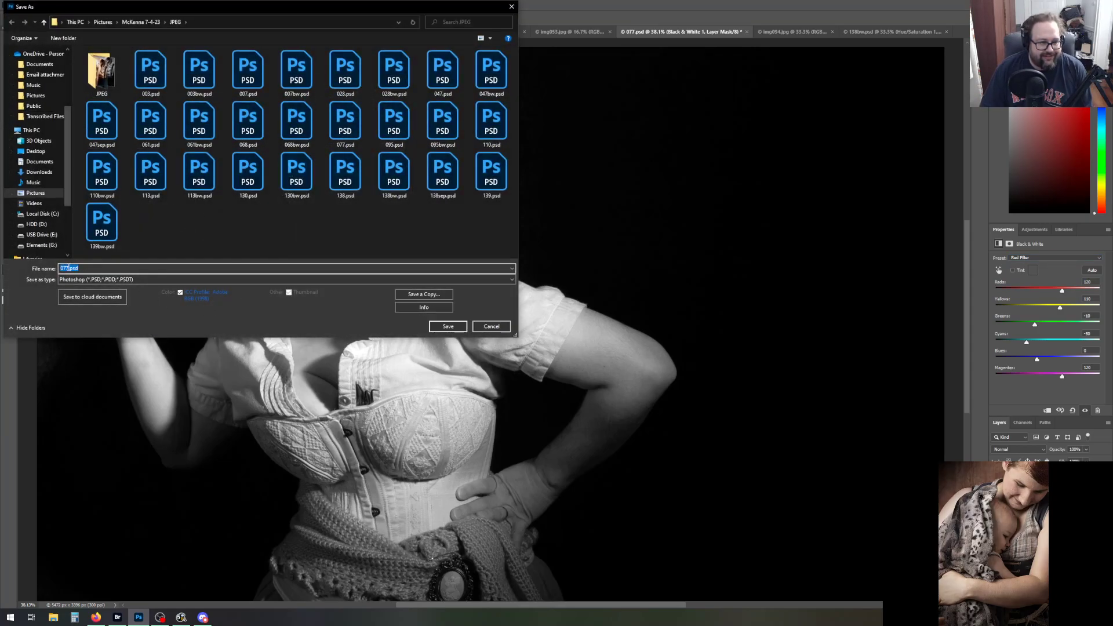
pyautogui.click(69, 268)
pyautogui.write('bw')
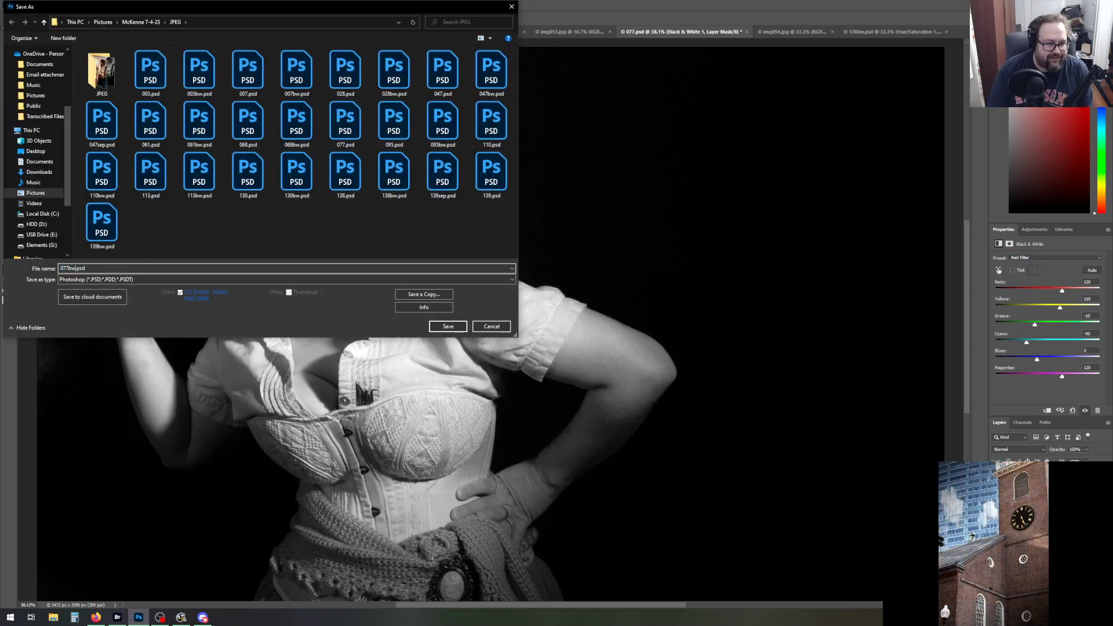
pyautogui.press('Return')
pyautogui.press('Return')
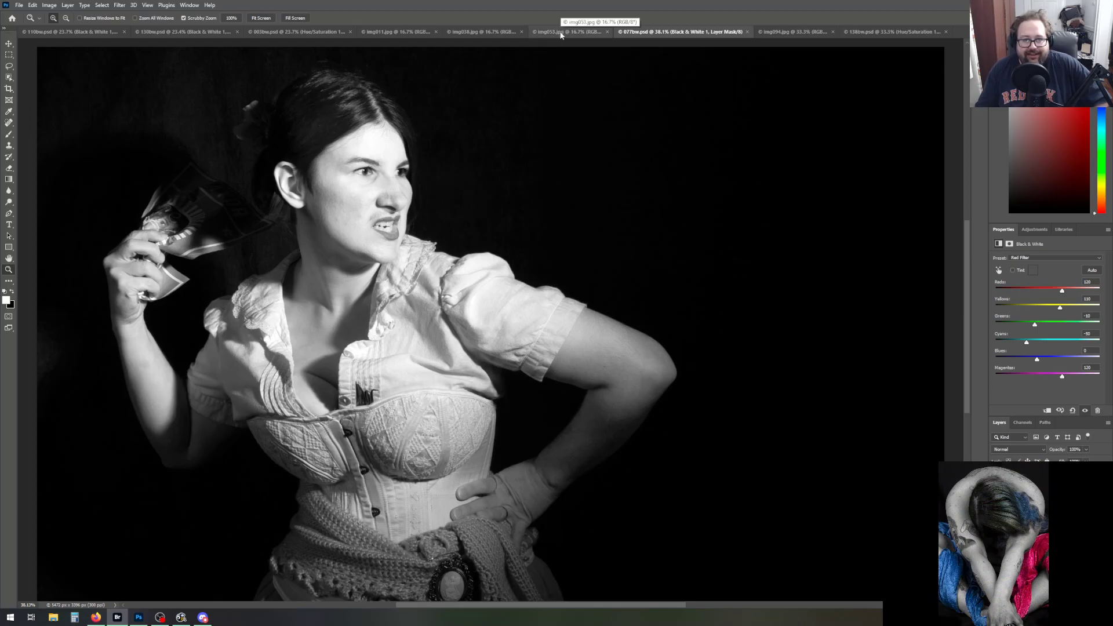
# Switch to the img053.jpg document and duplicate its Background layer as Background copy
pyautogui.click(561, 34)
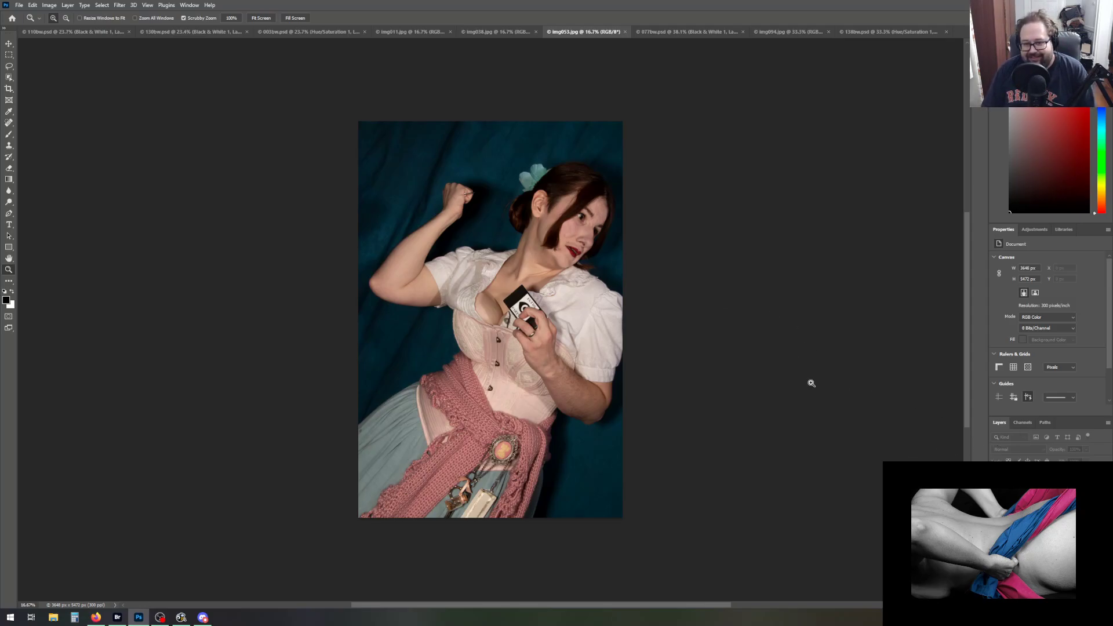
pyautogui.click(1049, 495)
pyautogui.hotkey('alt', 'Tab')
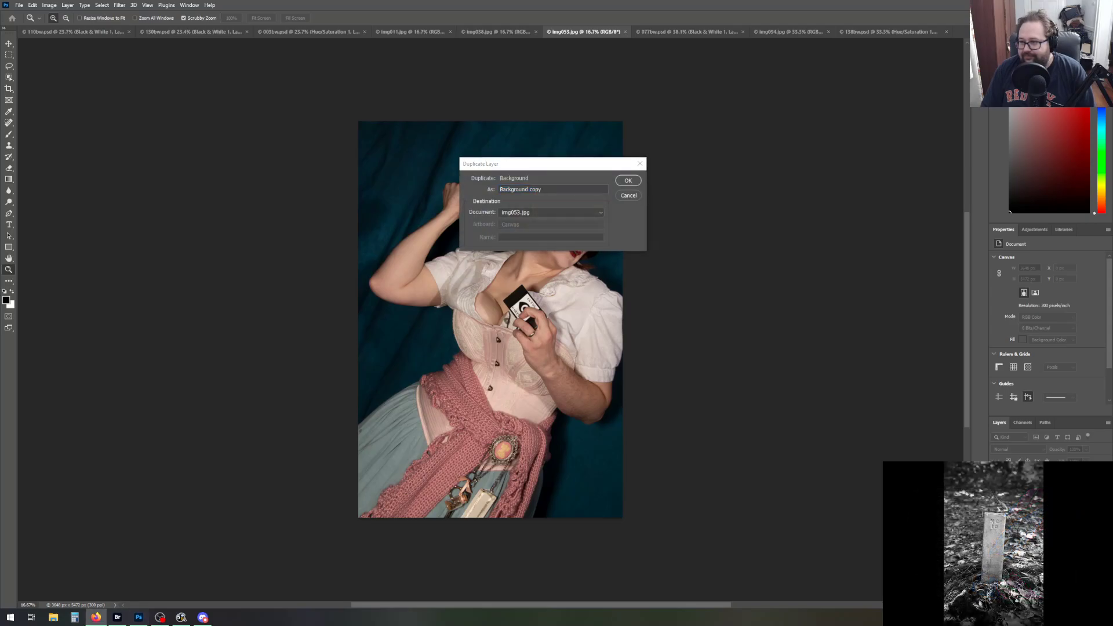
pyautogui.hotkey('alt', 'Tab')
pyautogui.click(628, 182)
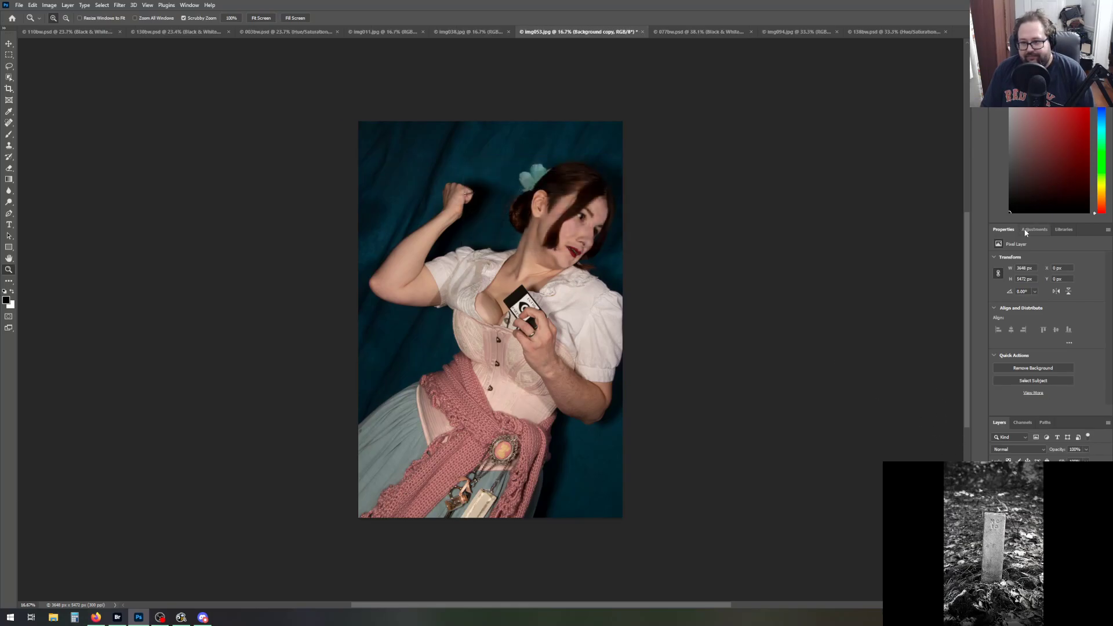
# Add a Curves adjustment layer and move the white point inward to an input of about 235 to brighten the highlights
pyautogui.click(1035, 229)
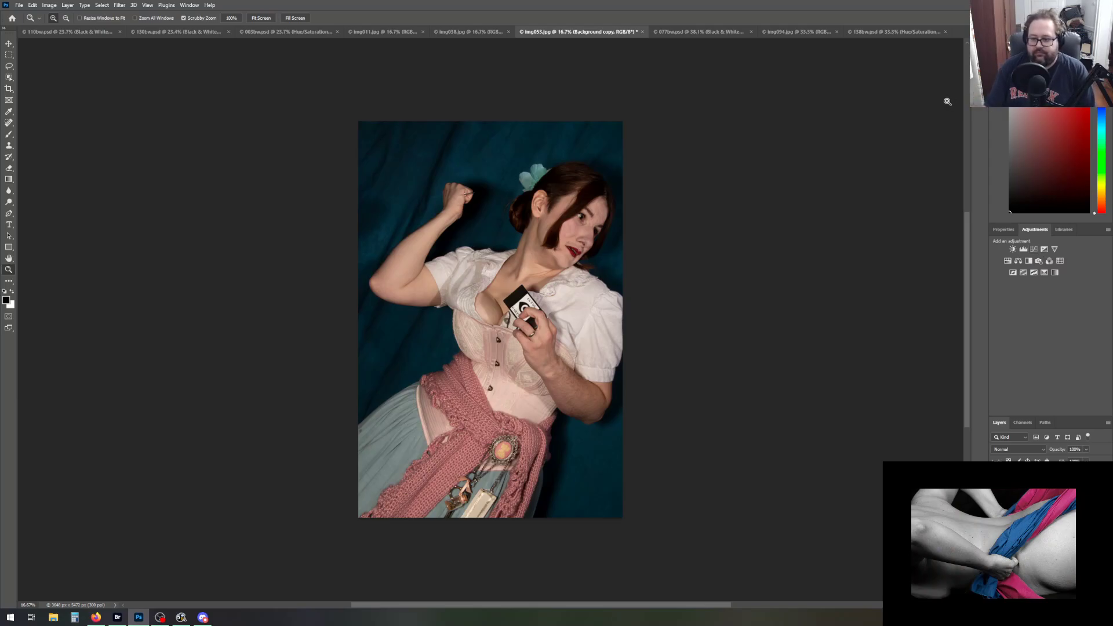
pyautogui.click(1034, 249)
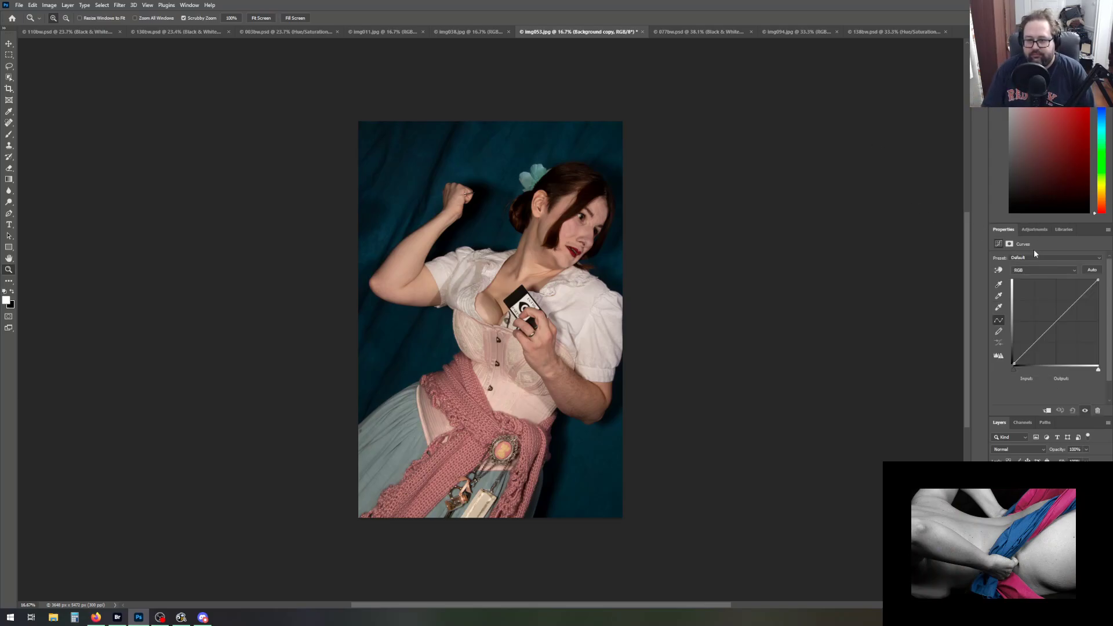
pyautogui.moveTo(1101, 372); pyautogui.dragTo(1092, 372)
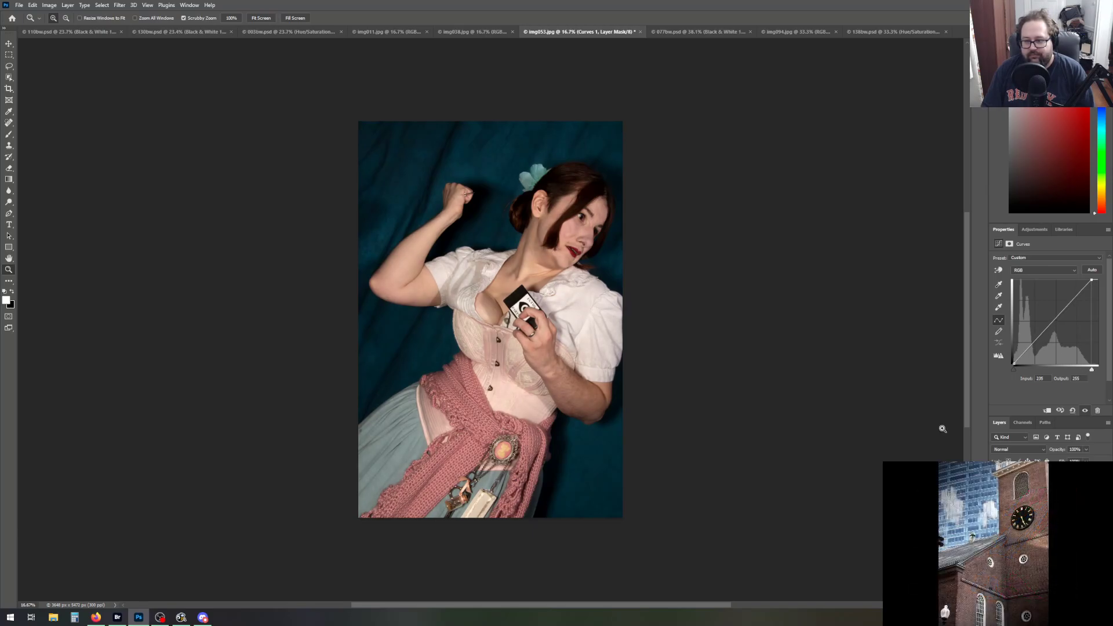
pyautogui.hotkey('alt', 'Tab')
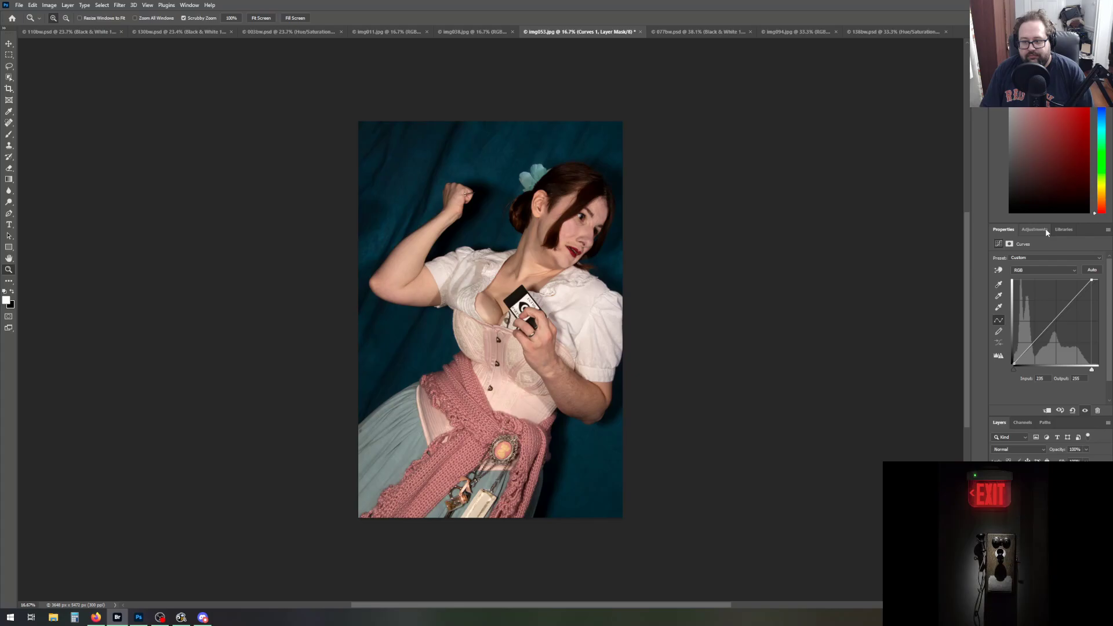
# Add a Hue/Saturation adjustment layer and set the master Saturation to -10
pyautogui.click(1046, 230)
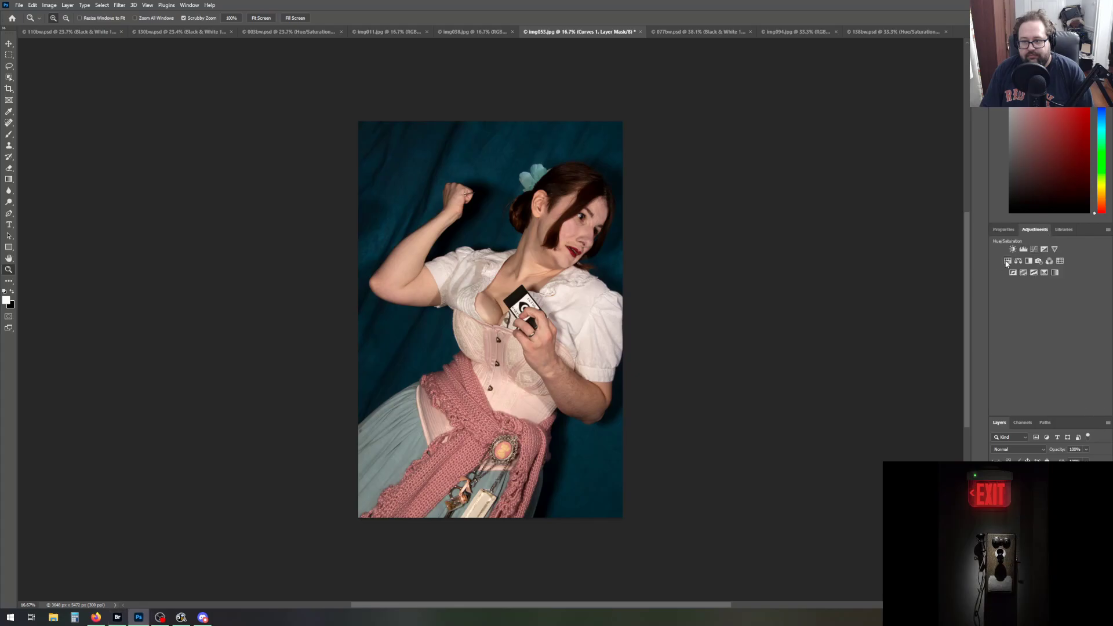
pyautogui.click(1007, 261)
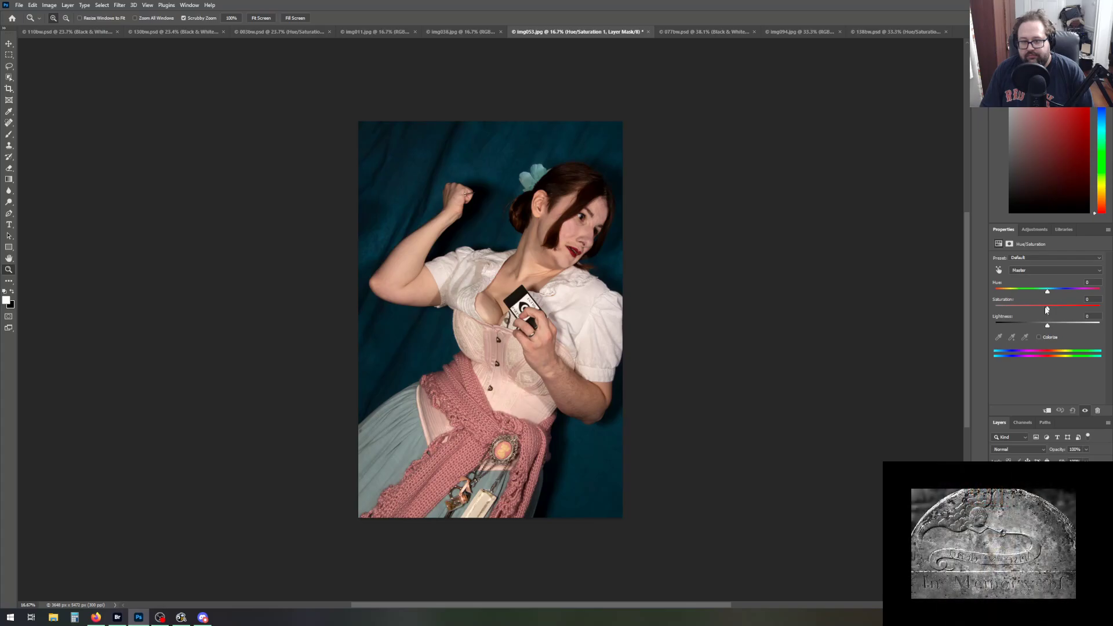
pyautogui.moveTo(1046, 312); pyautogui.dragTo(989, 281)
pyautogui.write('-10')
pyautogui.press('Return')
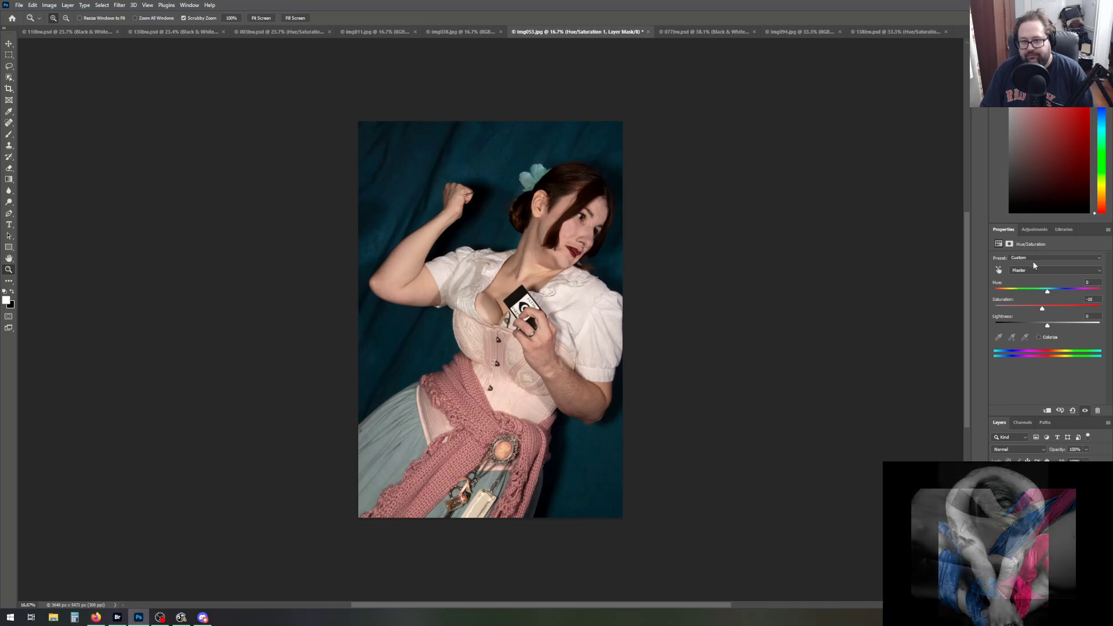
# Add a Selective Color adjustment layer targeting the Blues and make the Background copy layer active again
pyautogui.click(1035, 230)
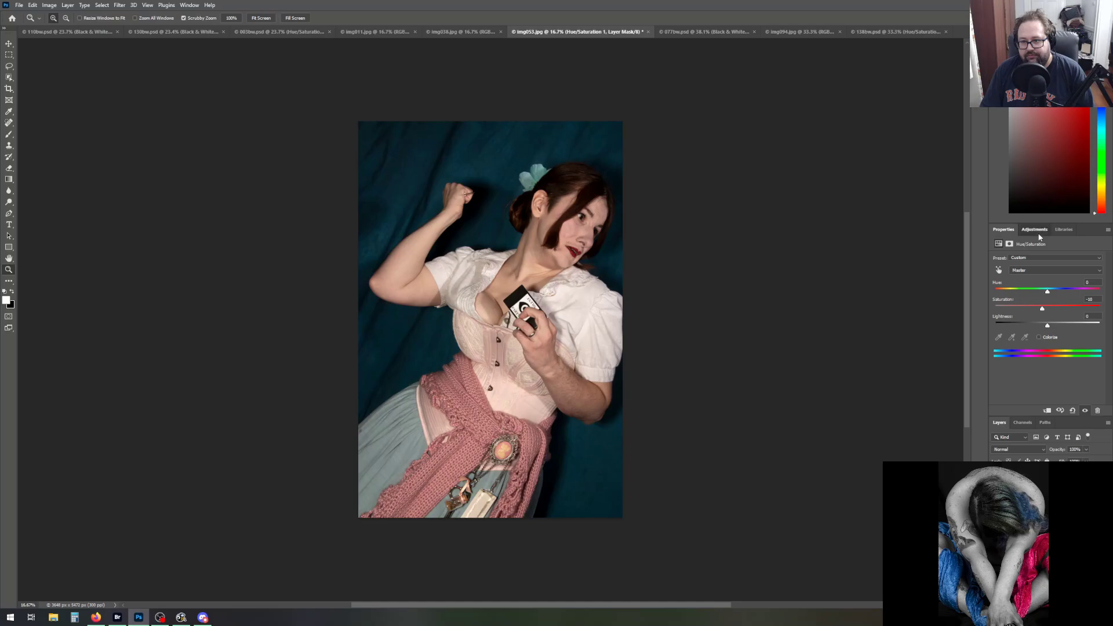
pyautogui.click(1044, 273)
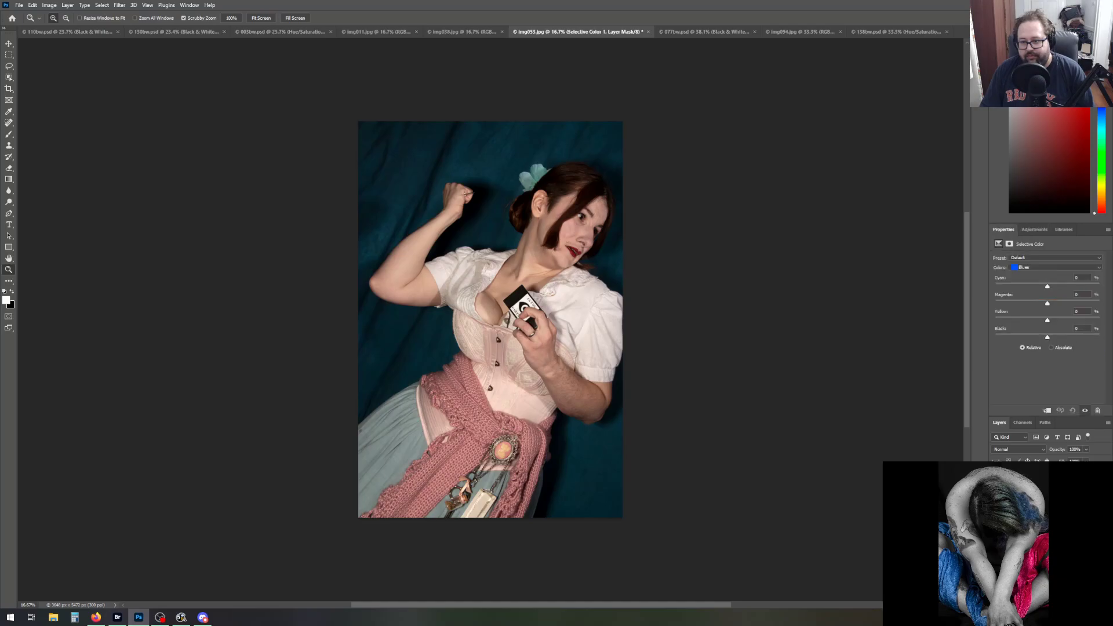
pyautogui.hotkey('ctrl', 'z')
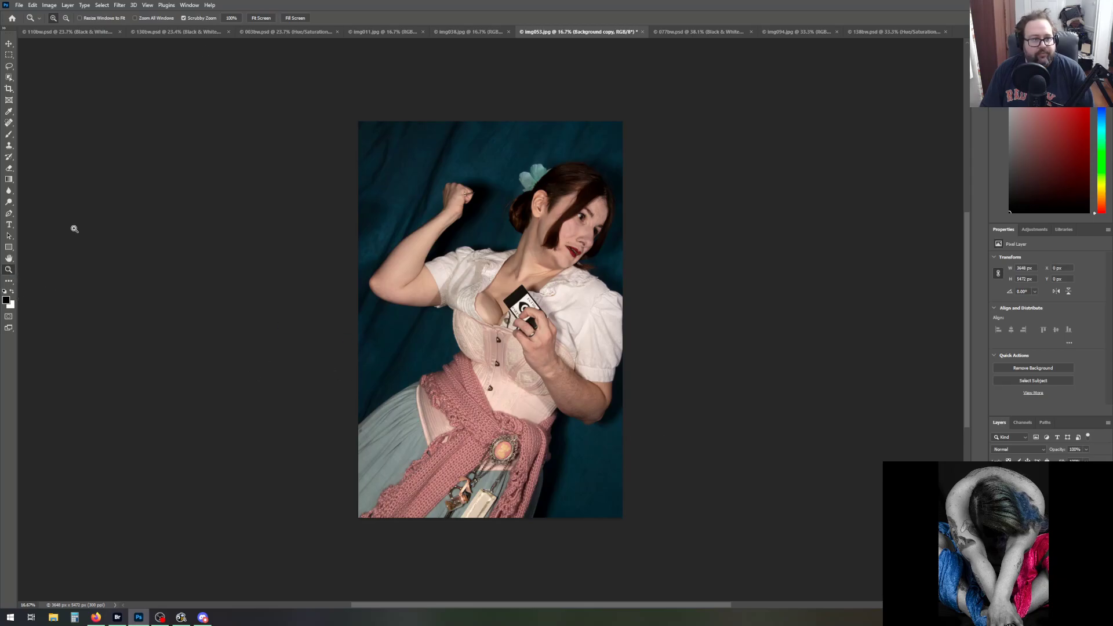
# Try a light gradient over the upper-left corner of the portrait's backdrop with the Gradient tool and undo it
pyautogui.click(252, 18)
pyautogui.scroll(1, 197, 325)
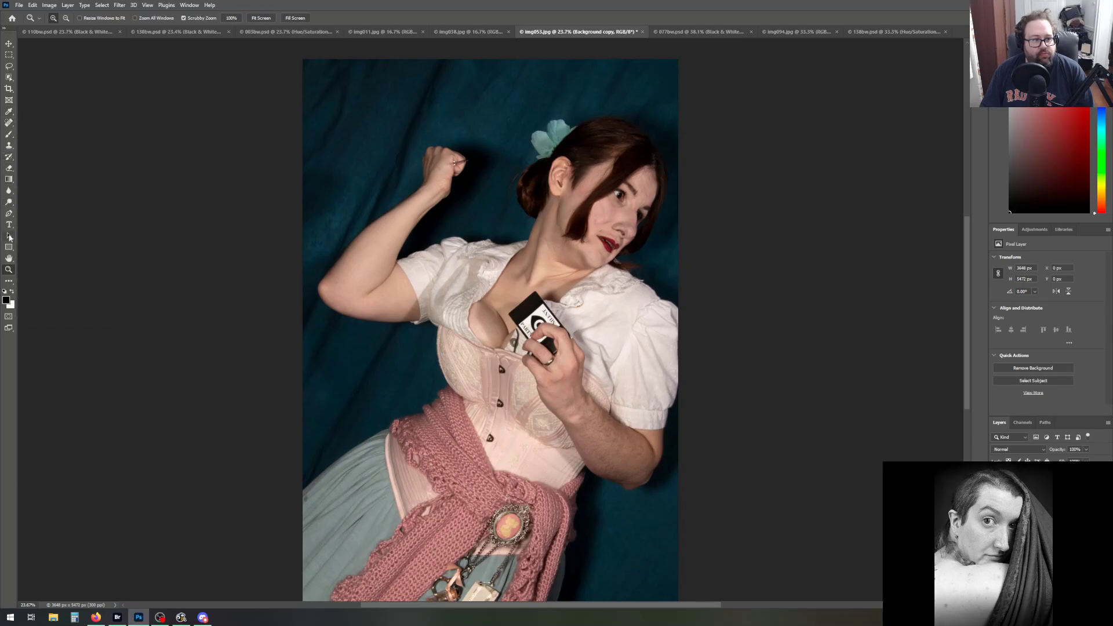
pyautogui.press('g')
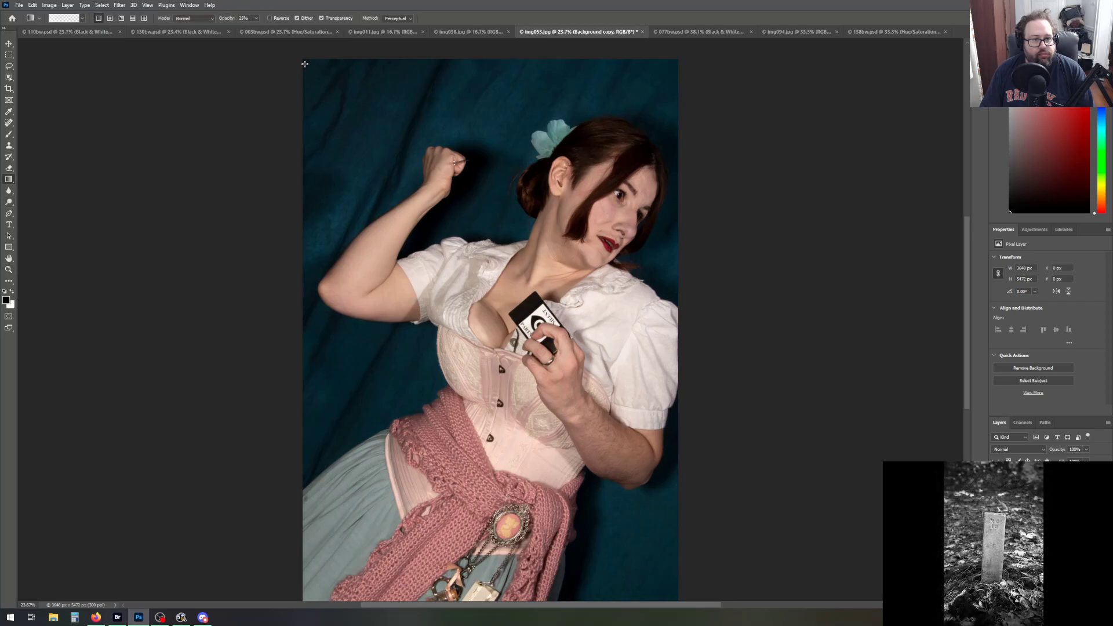
pyautogui.moveTo(298, 52); pyautogui.dragTo(421, 160)
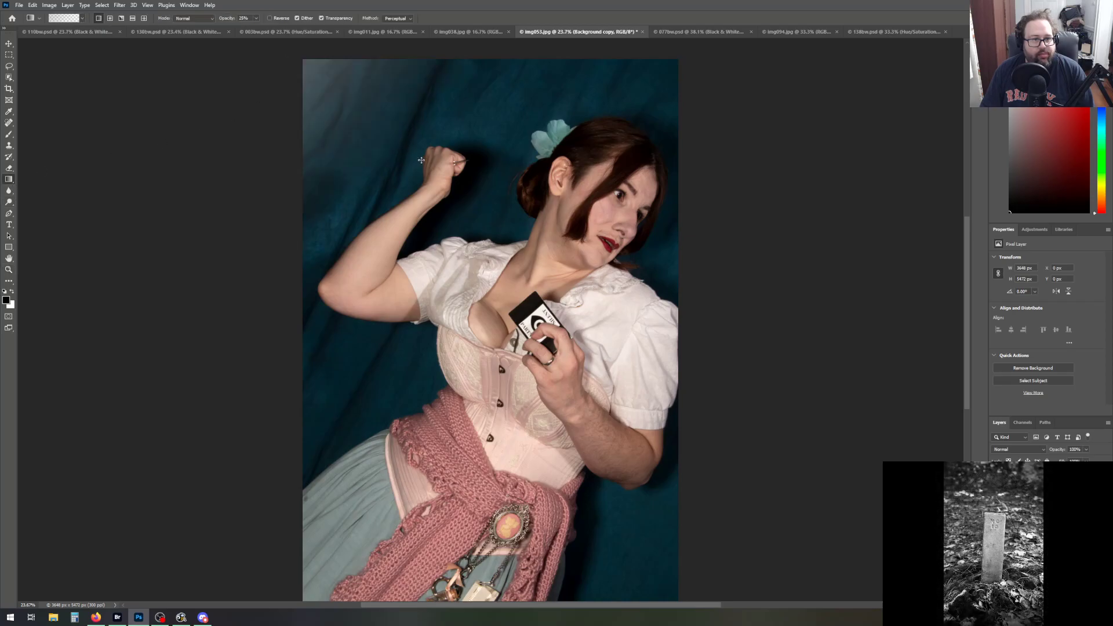
pyautogui.click(44, 5)
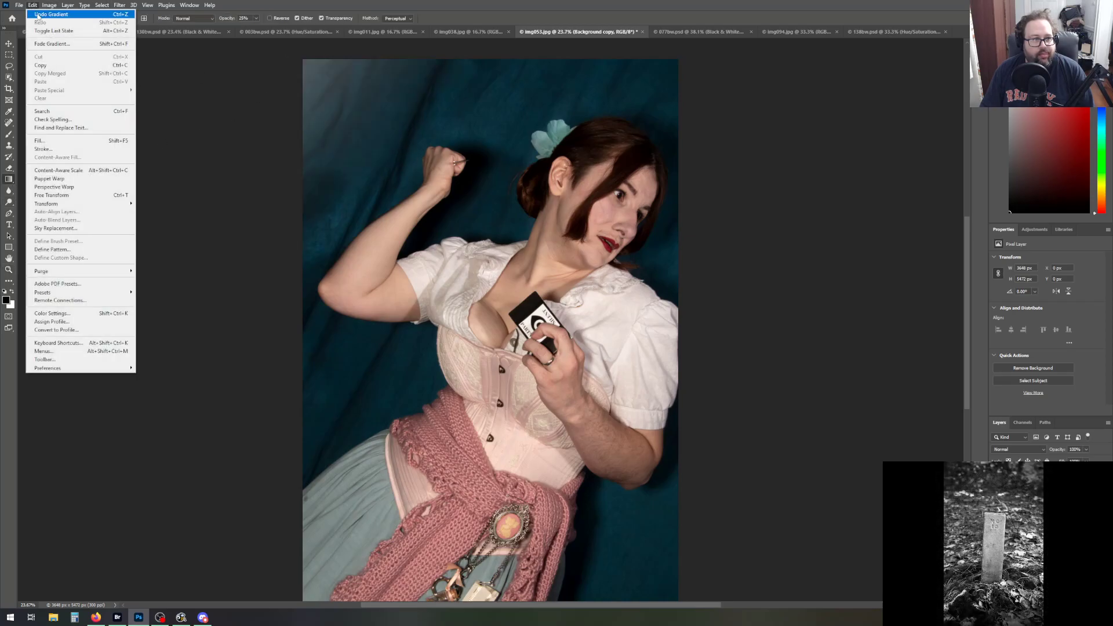
pyautogui.click(40, 13)
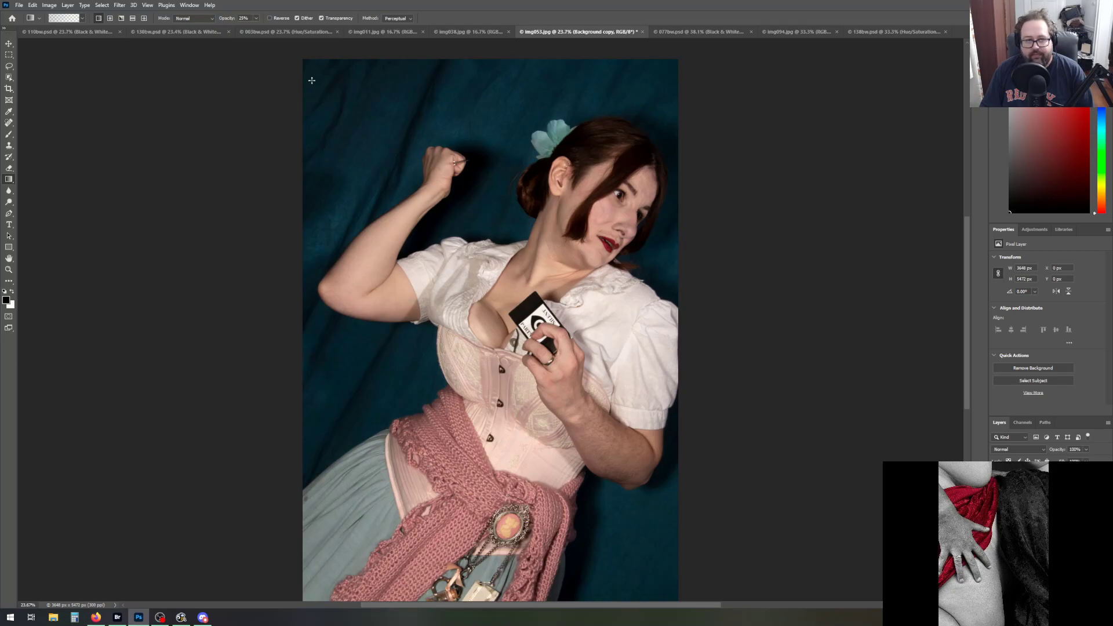
# Darken the edges of the Background copy layer with gradients drawn inward from the upper-left, left, upper-right and lower-right sides of the portrait
pyautogui.moveTo(296, 54); pyautogui.dragTo(435, 199)
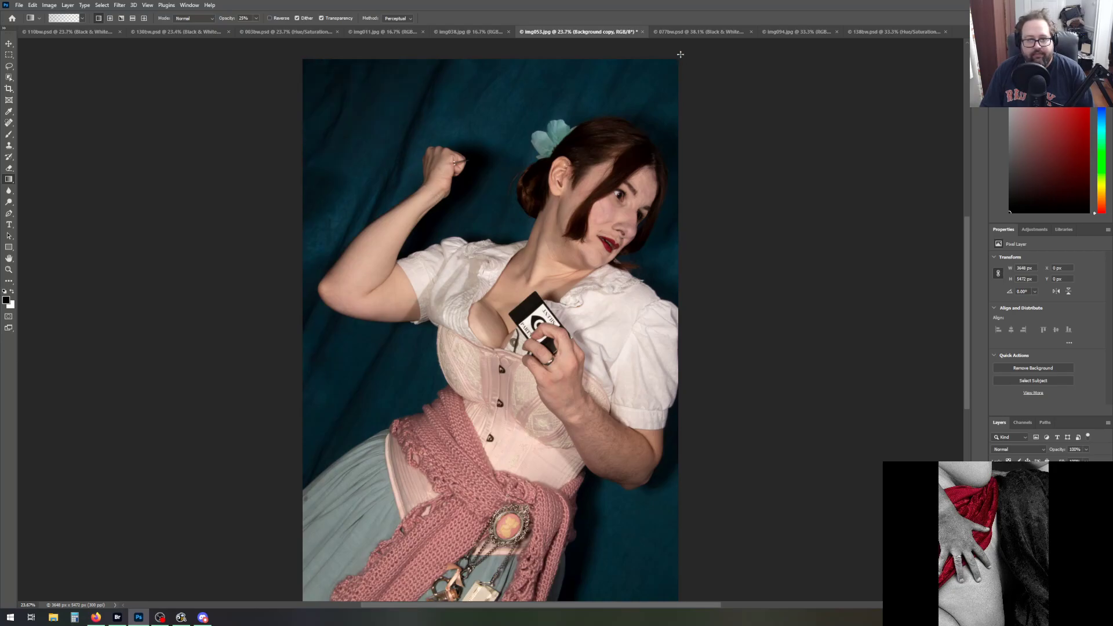
pyautogui.moveTo(201, 388); pyautogui.dragTo(427, 388)
pyautogui.scroll(-3, 736, 412)
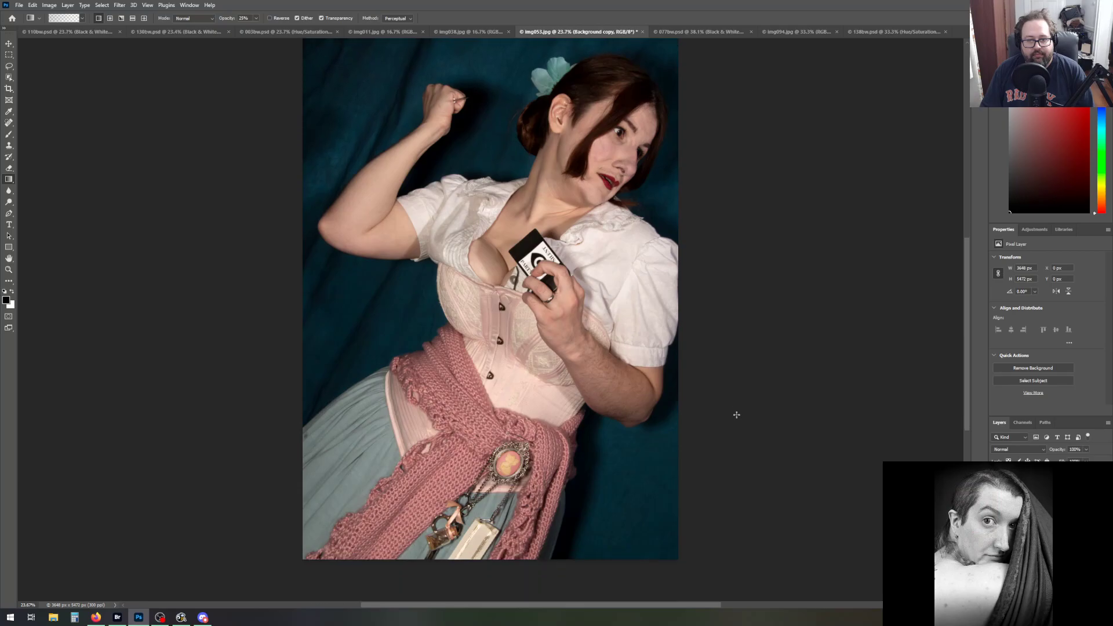
pyautogui.moveTo(690, 575); pyautogui.dragTo(577, 423)
pyautogui.scroll(4, 713, 524)
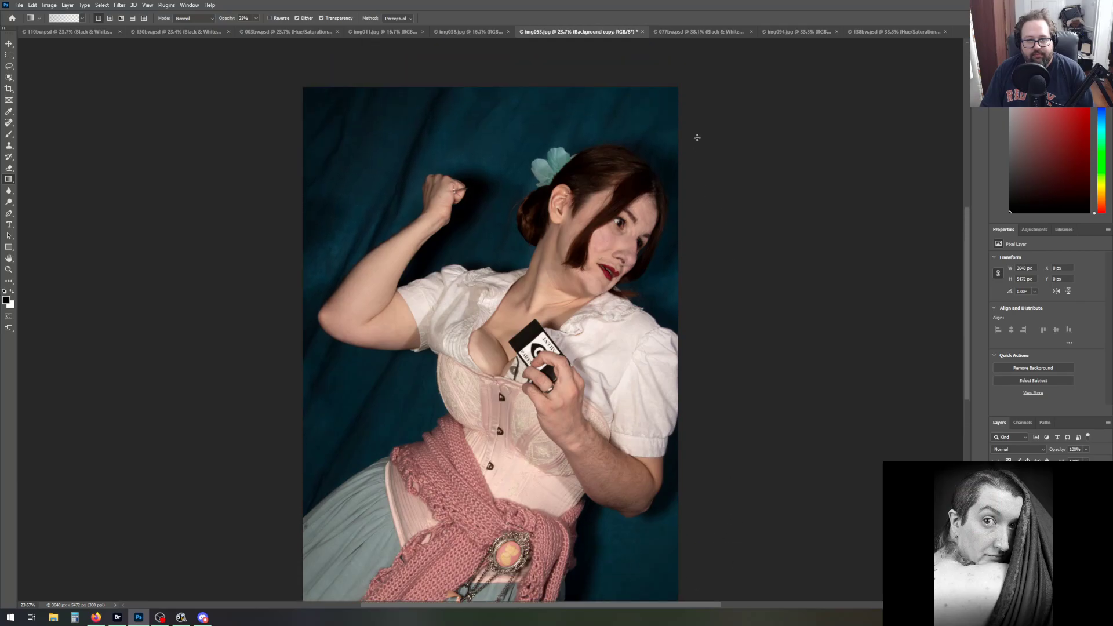
pyautogui.moveTo(684, 80); pyautogui.dragTo(534, 214)
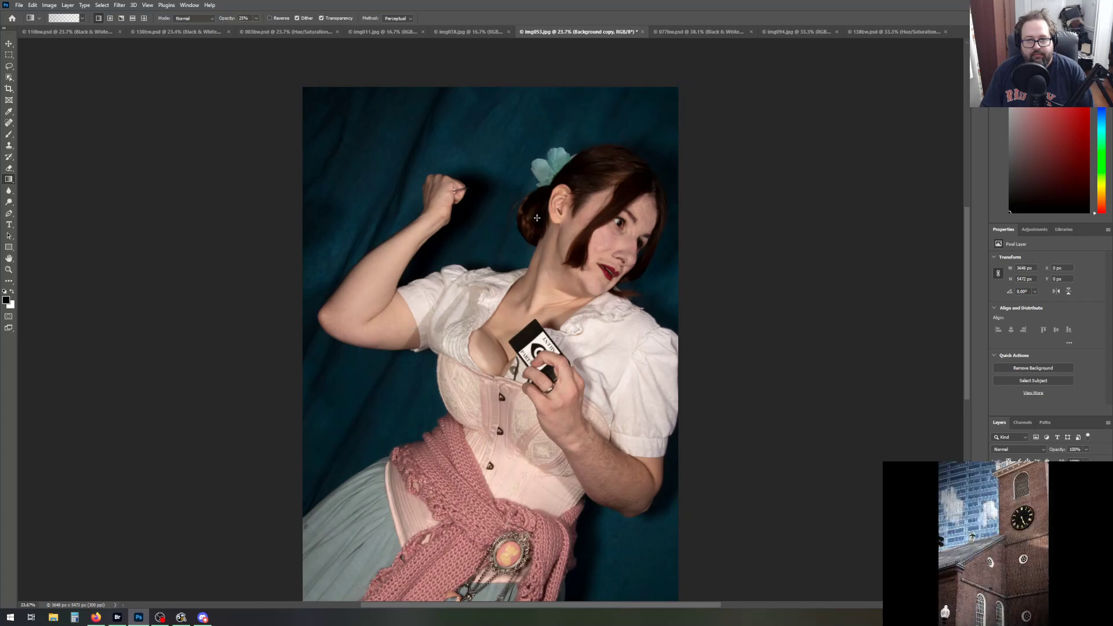
pyautogui.scroll(-5, 794, 447)
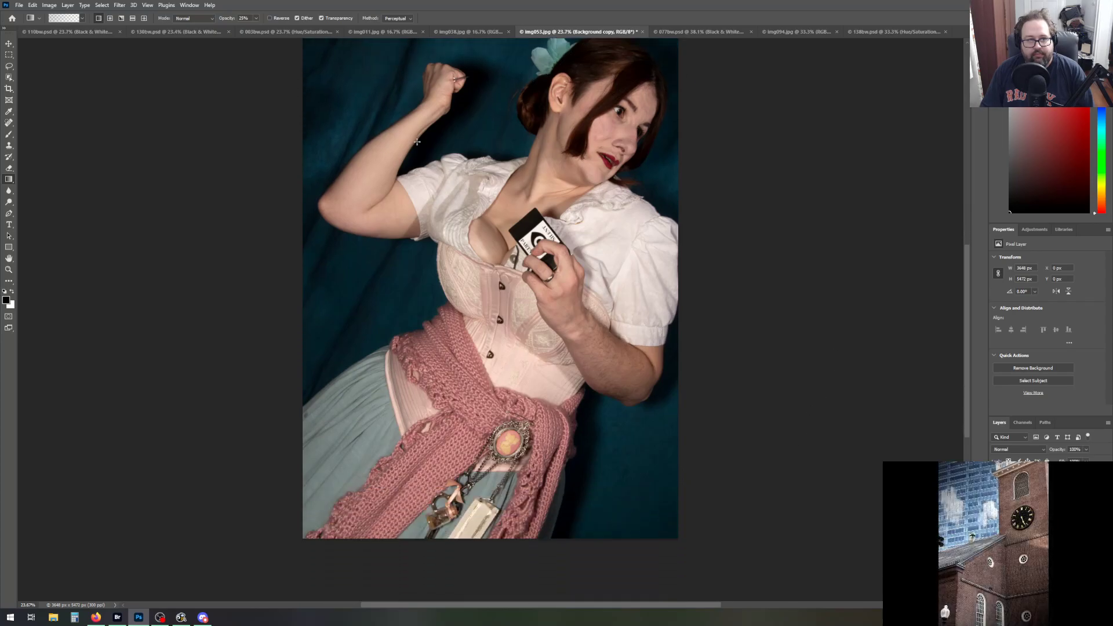
pyautogui.moveTo(698, 558); pyautogui.dragTo(623, 421)
pyautogui.scroll(2, 300, 525)
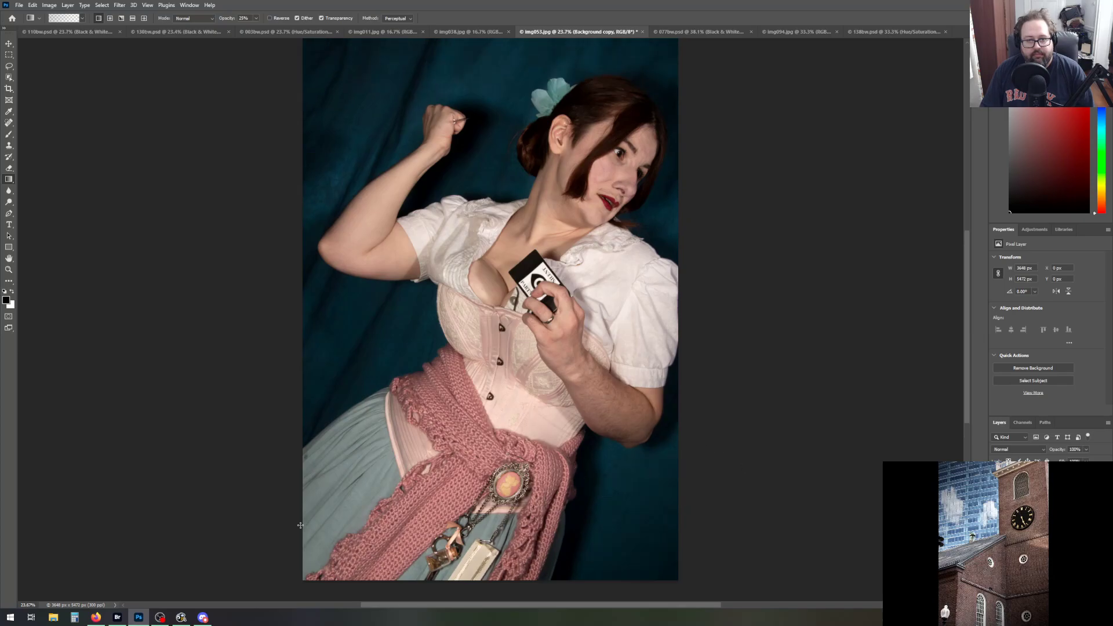
pyautogui.scroll(2, 301, 525)
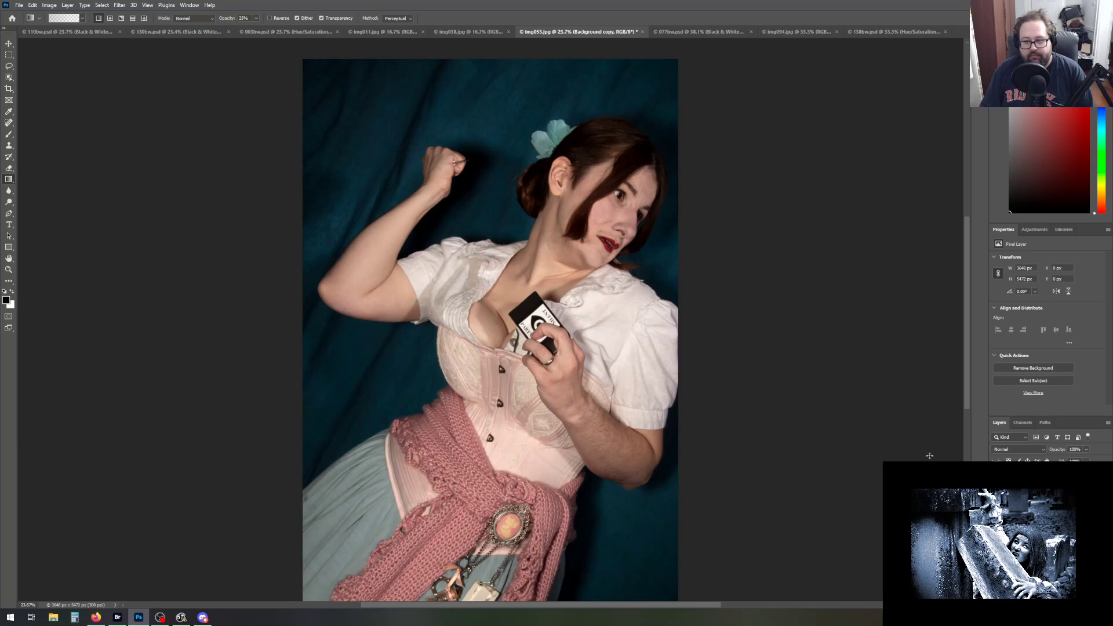
# In the Selective Color adjustment layer, lower Black slightly for the Blues and raise it slightly for the Cyans
pyautogui.click(1043, 493)
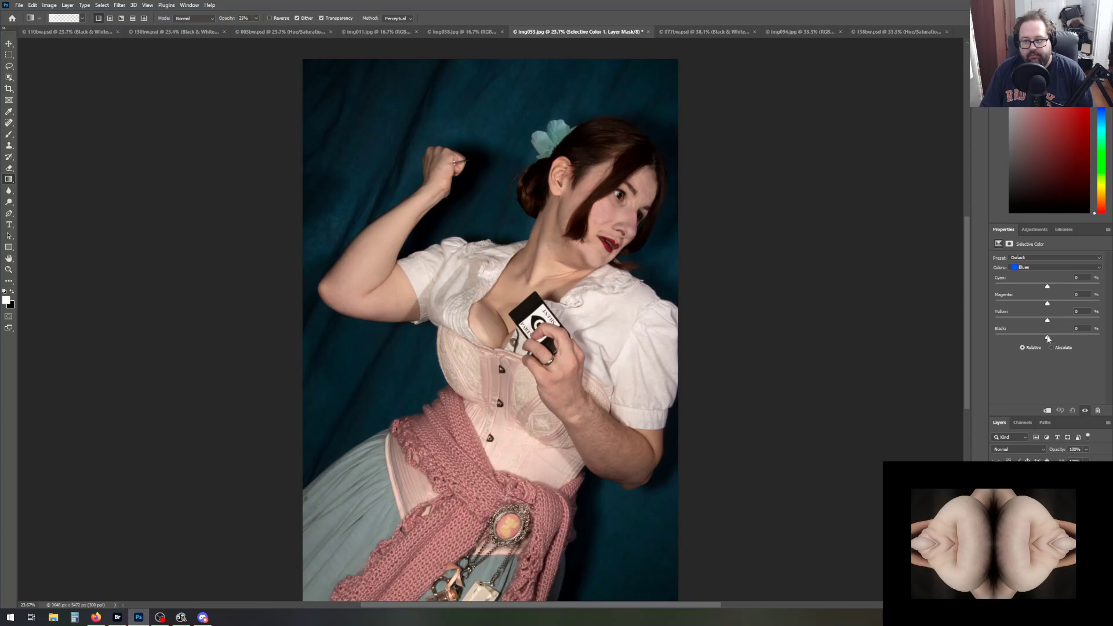
pyautogui.moveTo(1047, 336); pyautogui.dragTo(1040, 338)
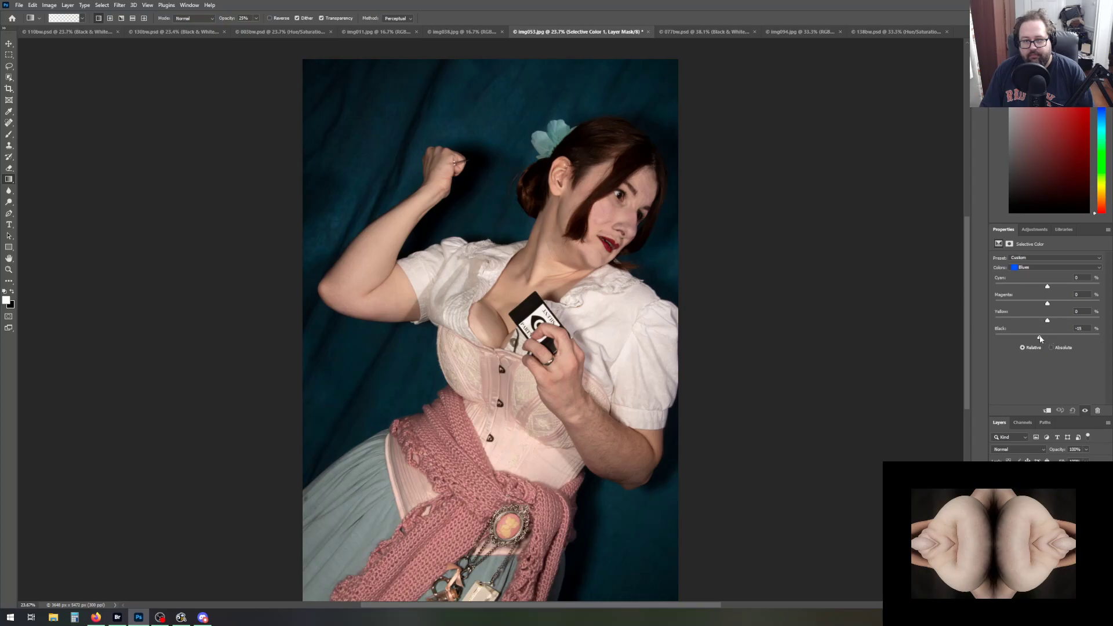
pyautogui.click(1047, 268)
pyautogui.click(1043, 293)
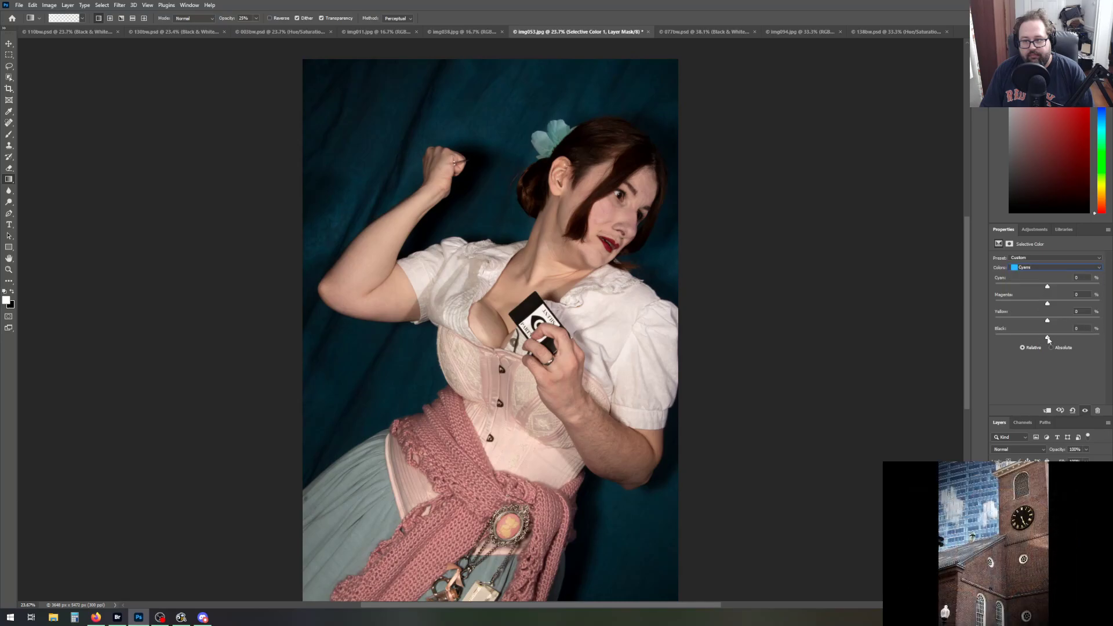
pyautogui.moveTo(1047, 338); pyautogui.dragTo(1099, 338)
pyautogui.moveTo(1077, 339); pyautogui.dragTo(1047, 340)
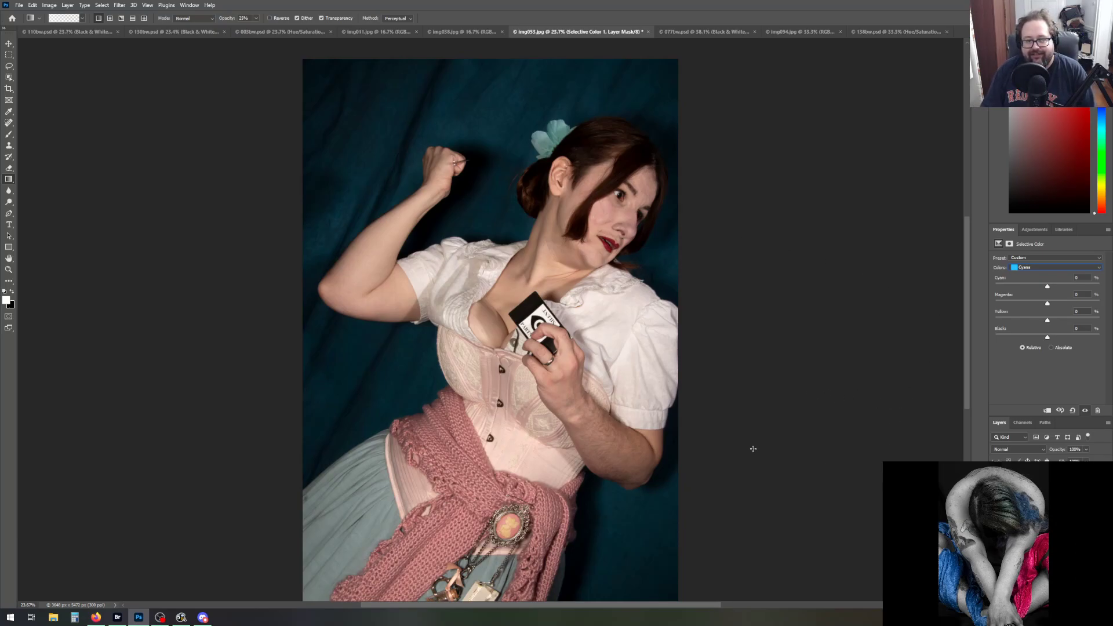
pyautogui.moveTo(1047, 337)
pyautogui.mouseDown()
pyautogui.moveTo(1058, 338)
pyautogui.moveTo(1048, 338)
pyautogui.mouseUp()
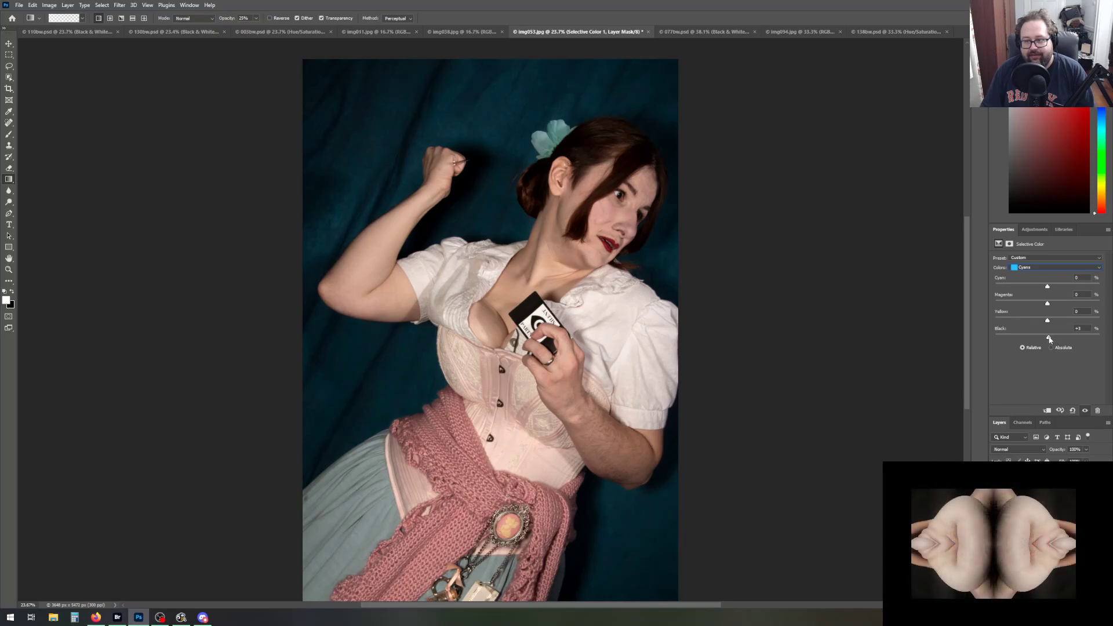
# Try a slight Black increase for the Neutrals in the Selective Color adjustment and reset it to 0
pyautogui.click(1034, 267)
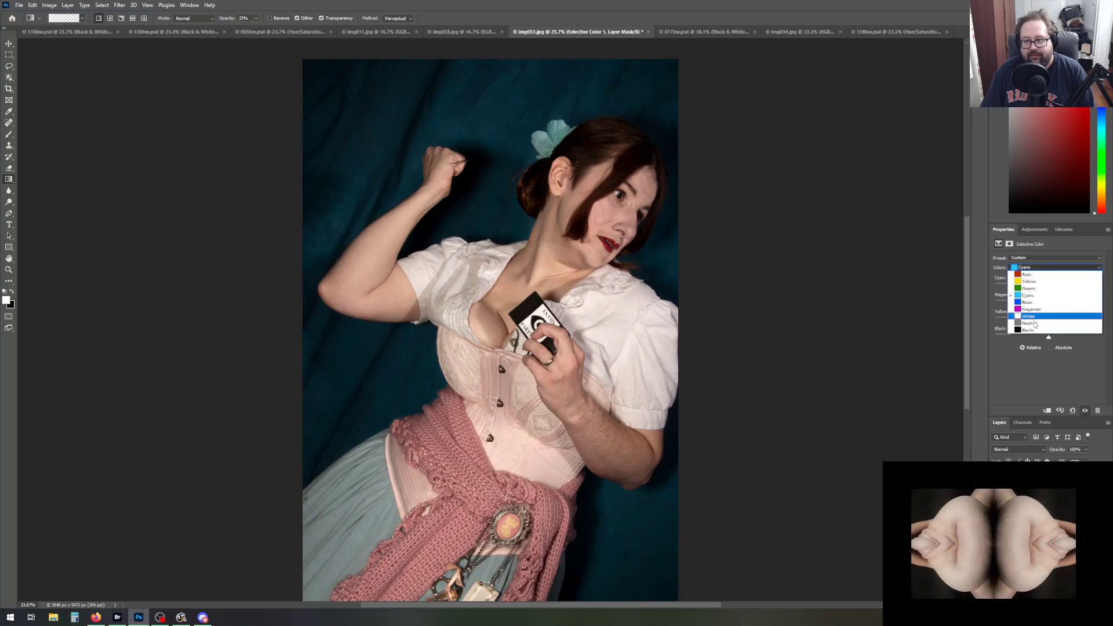
pyautogui.click(1034, 325)
pyautogui.moveTo(1047, 337); pyautogui.dragTo(1049, 339)
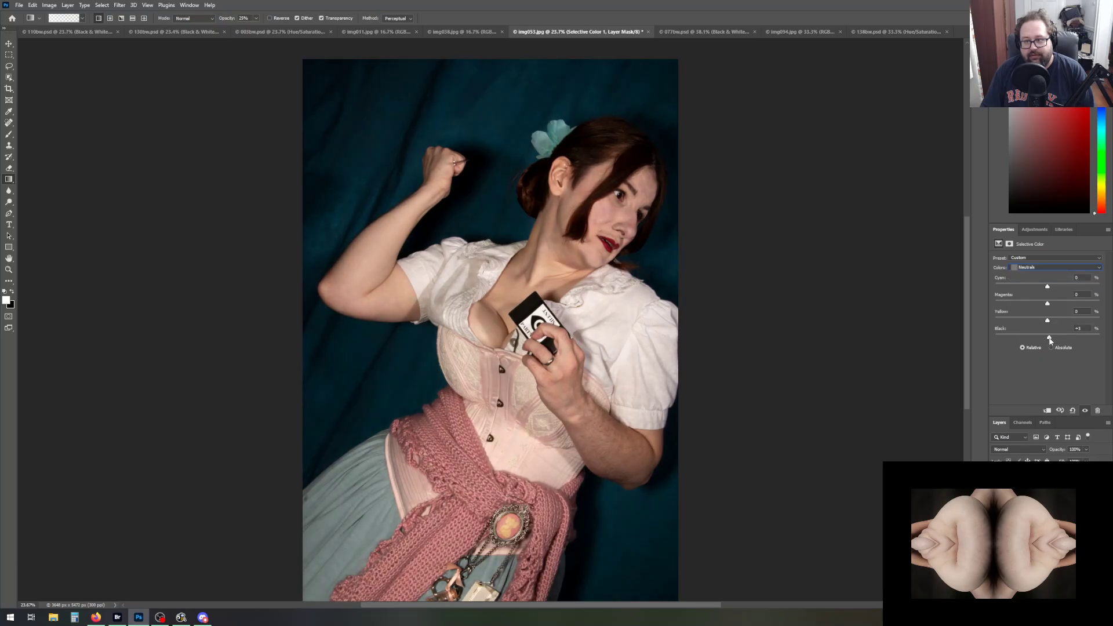
pyautogui.moveTo(1050, 340); pyautogui.dragTo(1048, 339)
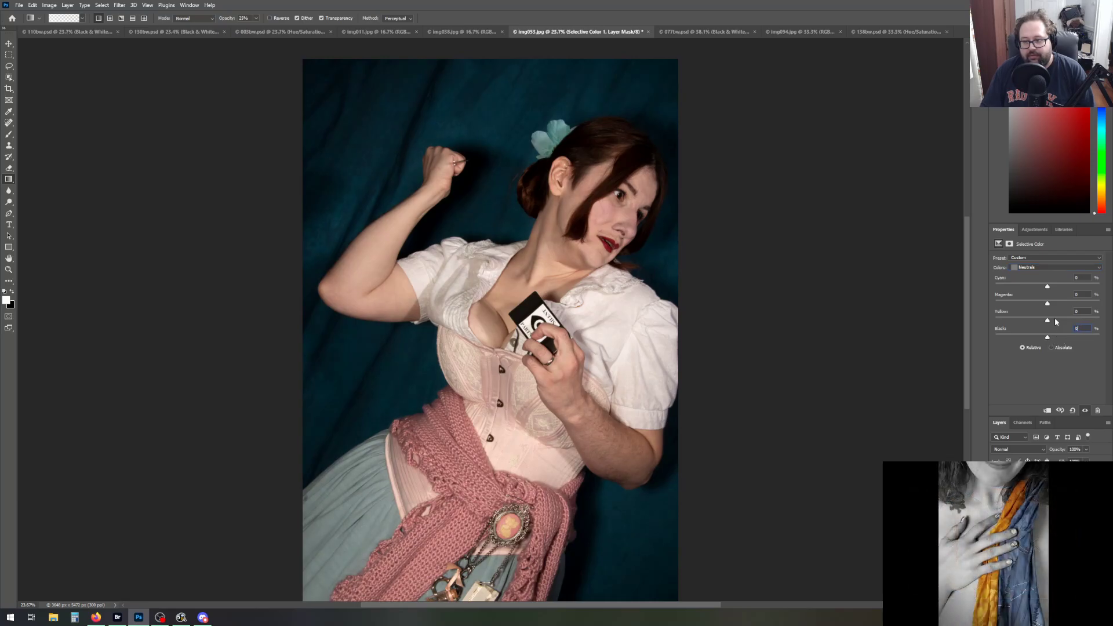
# Set Black to +1 for the Blacks in the Selective Color adjustment
pyautogui.click(1056, 269)
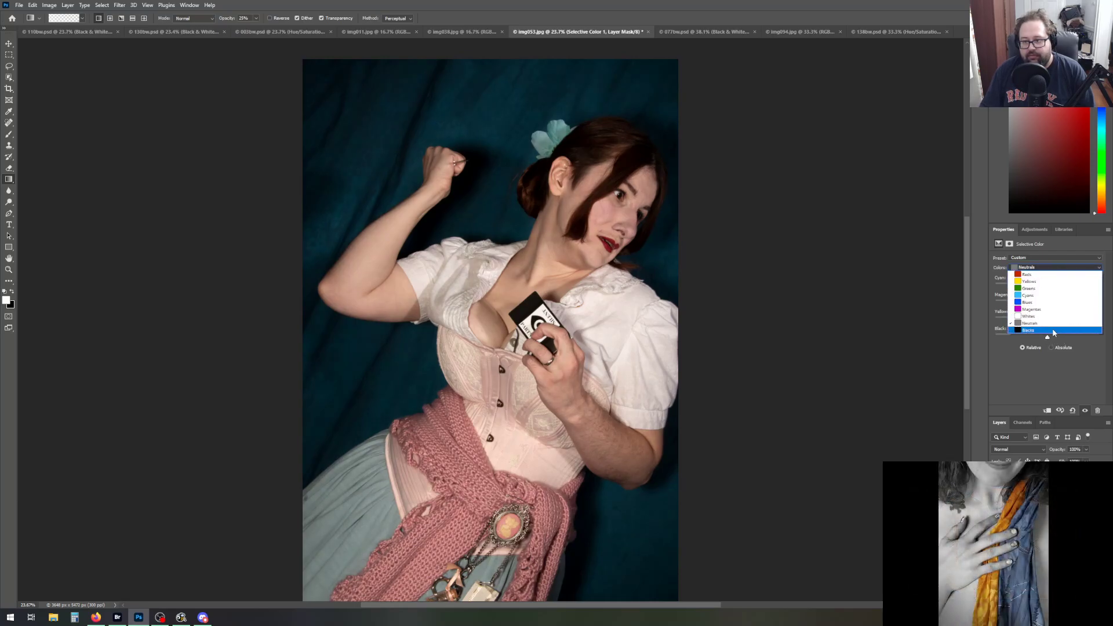
pyautogui.click(1051, 328)
pyautogui.moveTo(1048, 340); pyautogui.dragTo(1048, 340)
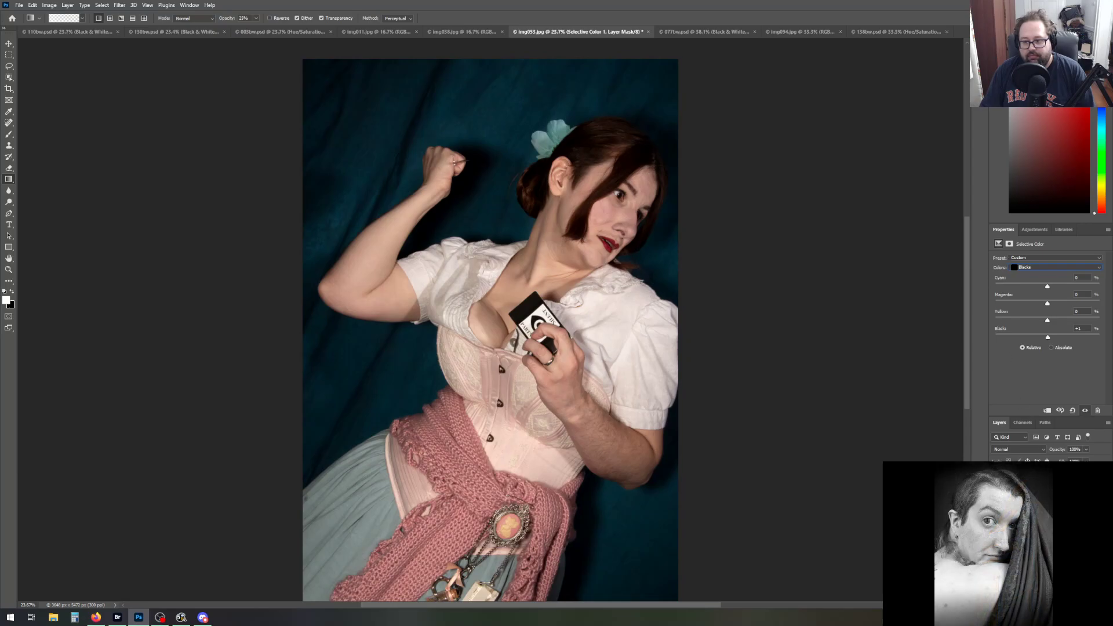
# Lighten the shadows in the hair's crown and bun on the Background copy layer with the Dodge tool
pyautogui.click(1043, 533)
pyautogui.click(9, 269)
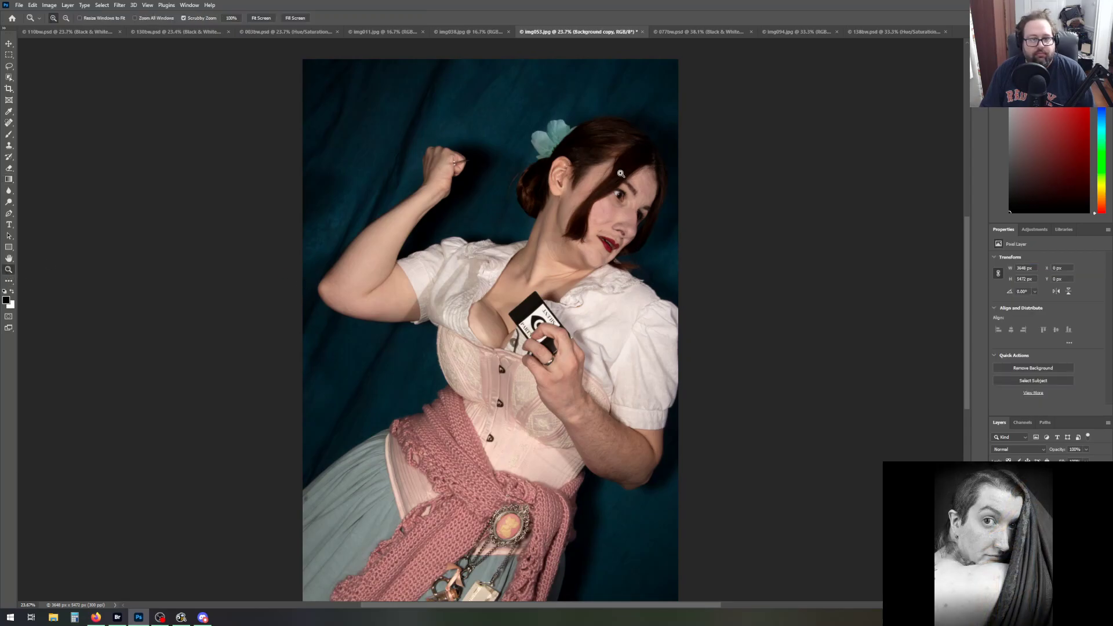
pyautogui.click(642, 152)
pyautogui.click(642, 151)
pyautogui.click(642, 150)
pyautogui.click(641, 150)
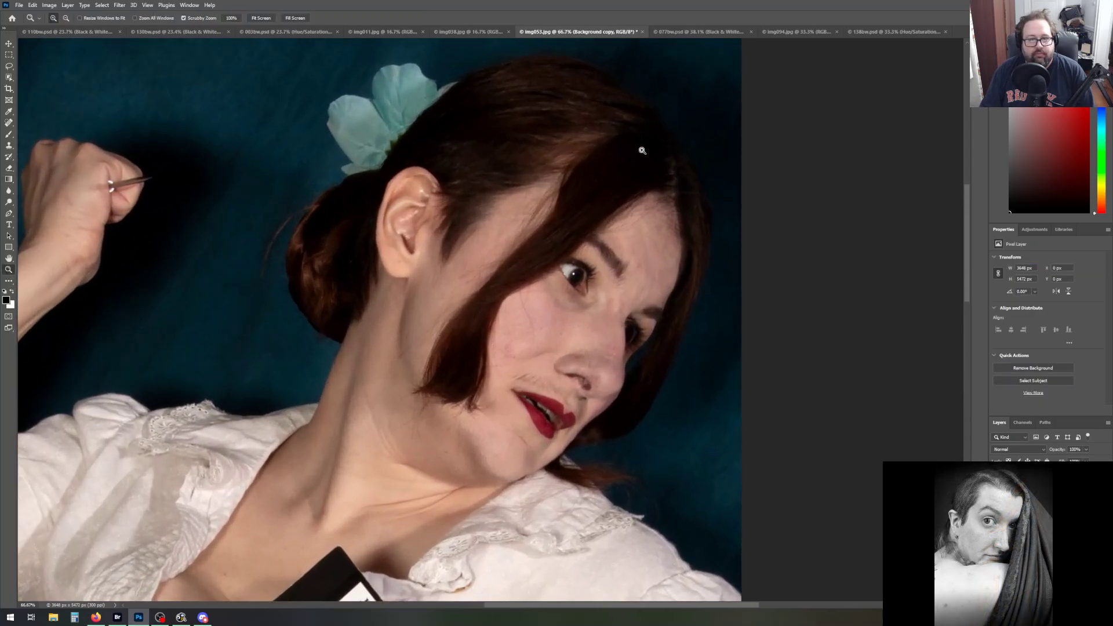
pyautogui.scroll(1, 269, 300)
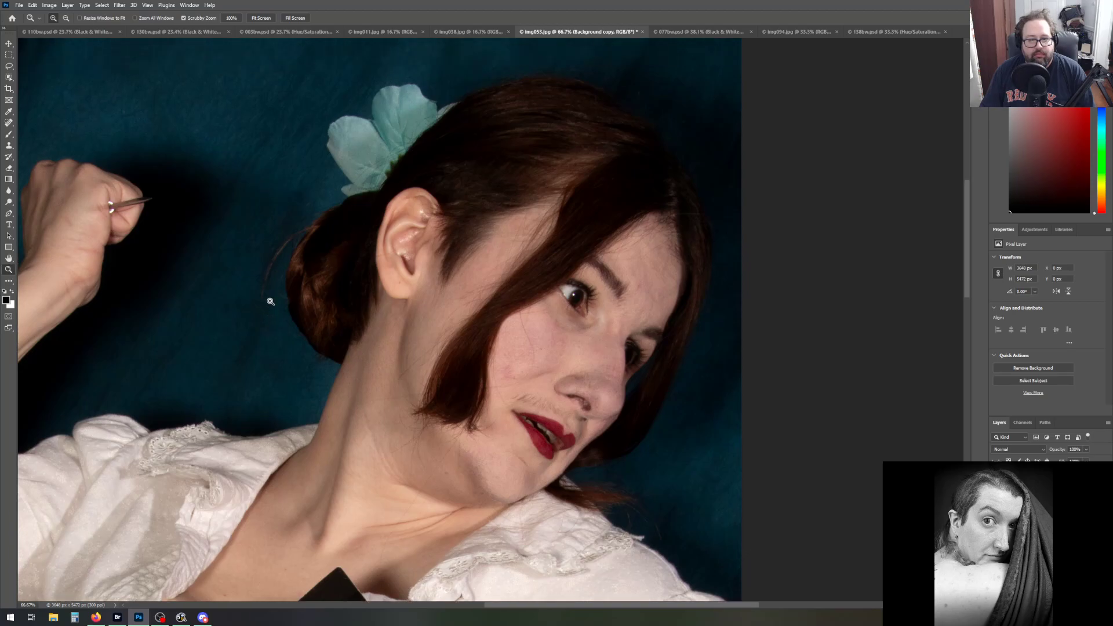
pyautogui.scroll(1, 270, 301)
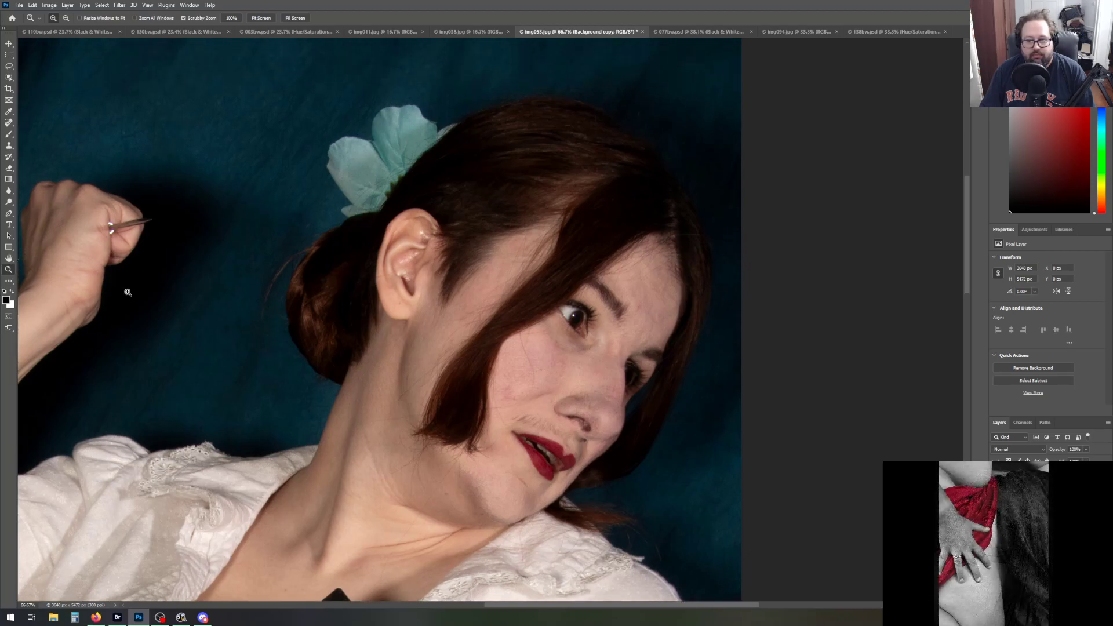
pyautogui.click(9, 202)
pyautogui.moveTo(653, 191)
pyautogui.mouseDown()
pyautogui.moveTo(579, 240)
pyautogui.moveTo(660, 222)
pyautogui.moveTo(600, 236)
pyautogui.moveTo(649, 185)
pyautogui.moveTo(608, 187)
pyautogui.moveTo(676, 213)
pyautogui.mouseUp()
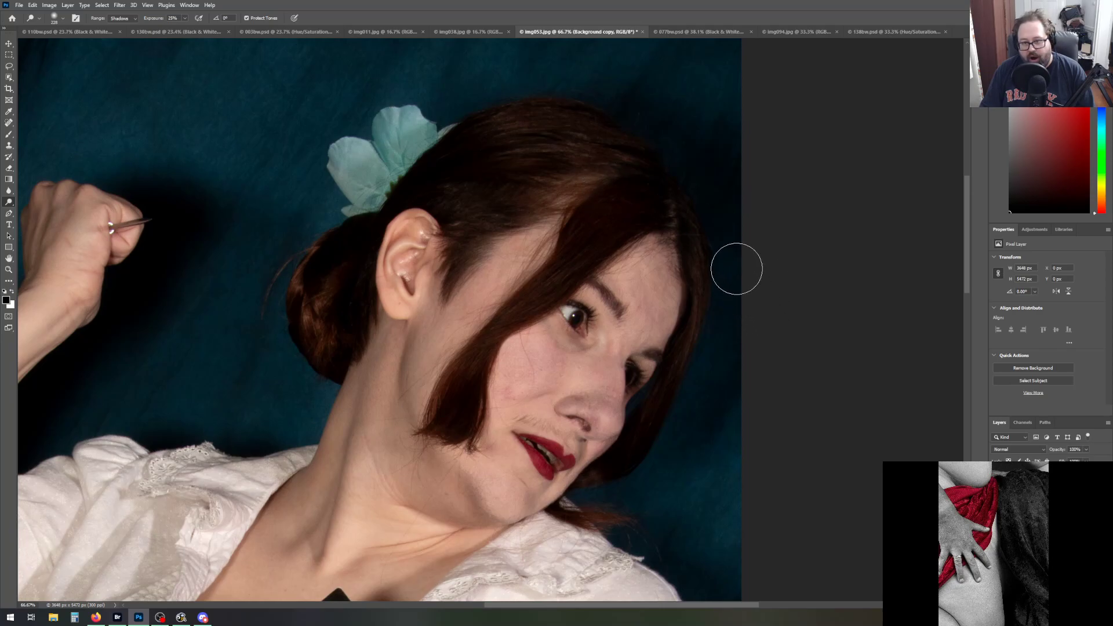
pyautogui.moveTo(451, 199)
pyautogui.mouseDown()
pyautogui.moveTo(456, 162)
pyautogui.moveTo(512, 160)
pyautogui.moveTo(452, 171)
pyautogui.moveTo(461, 149)
pyautogui.moveTo(512, 141)
pyautogui.moveTo(512, 158)
pyautogui.moveTo(437, 239)
pyautogui.moveTo(462, 188)
pyautogui.moveTo(454, 157)
pyautogui.moveTo(444, 247)
pyautogui.moveTo(645, 211)
pyautogui.moveTo(644, 186)
pyautogui.moveTo(601, 181)
pyautogui.moveTo(638, 184)
pyautogui.mouseUp()
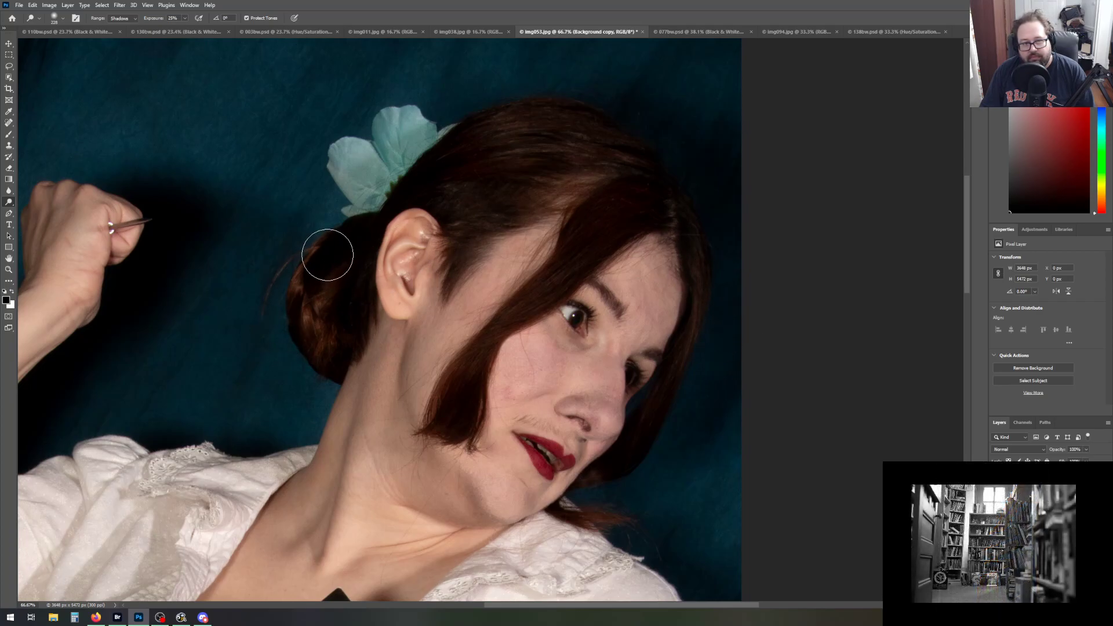
pyautogui.moveTo(348, 249)
pyautogui.mouseDown()
pyautogui.moveTo(311, 297)
pyautogui.moveTo(342, 228)
pyautogui.mouseUp()
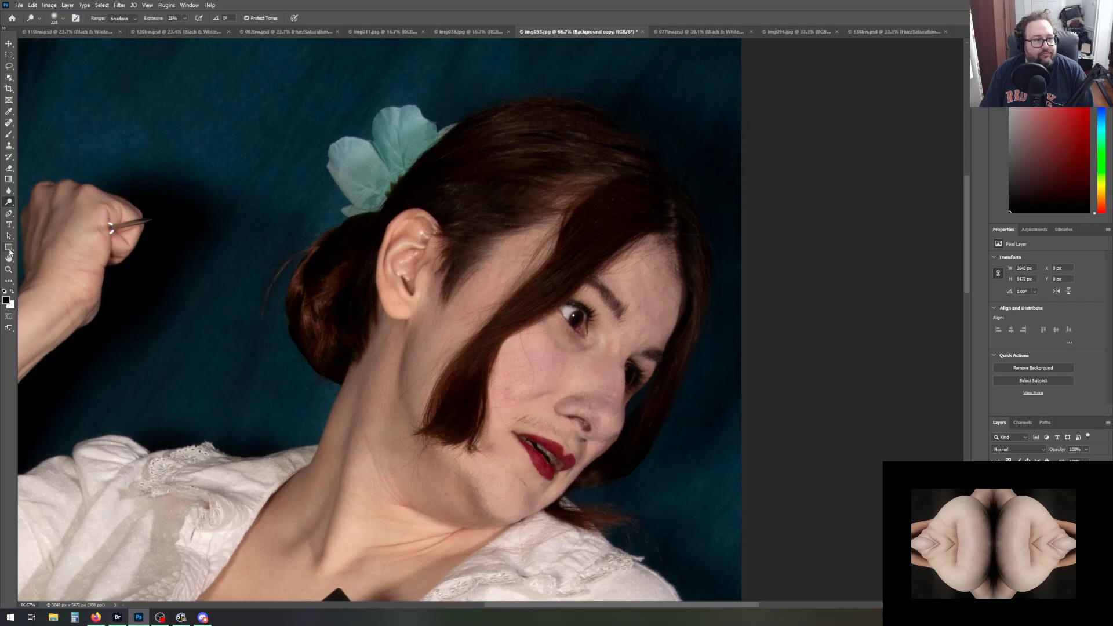
# Add a Brightness/Contrast adjustment layer above the Selective Color layer and raise its Contrast slightly, keeping Brightness at 0
pyautogui.click(8, 270)
pyautogui.click(260, 18)
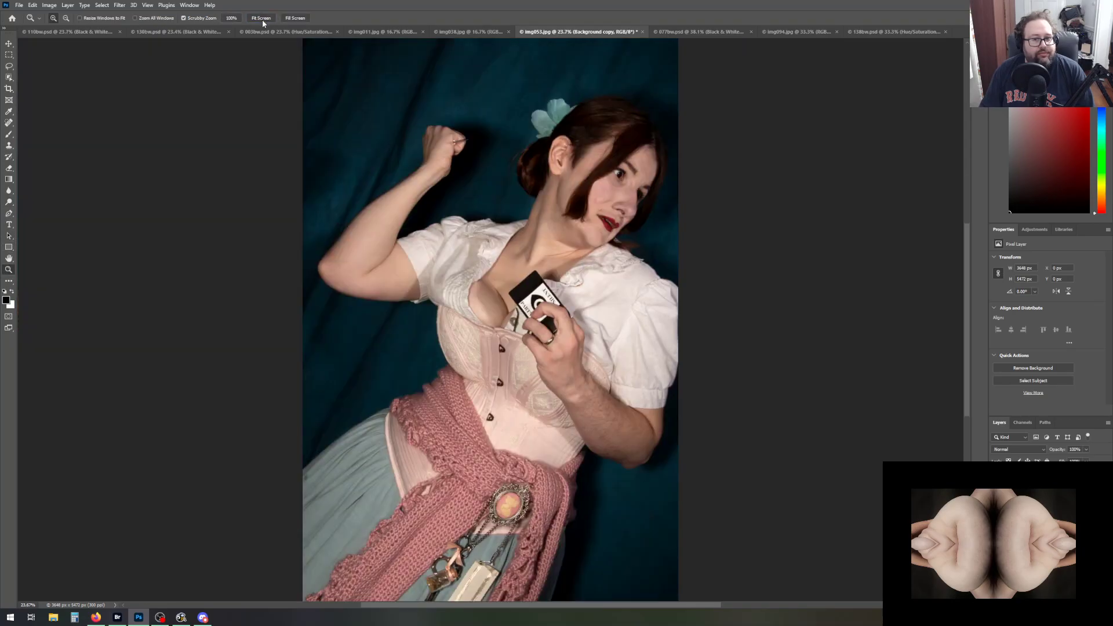
pyautogui.click(1043, 481)
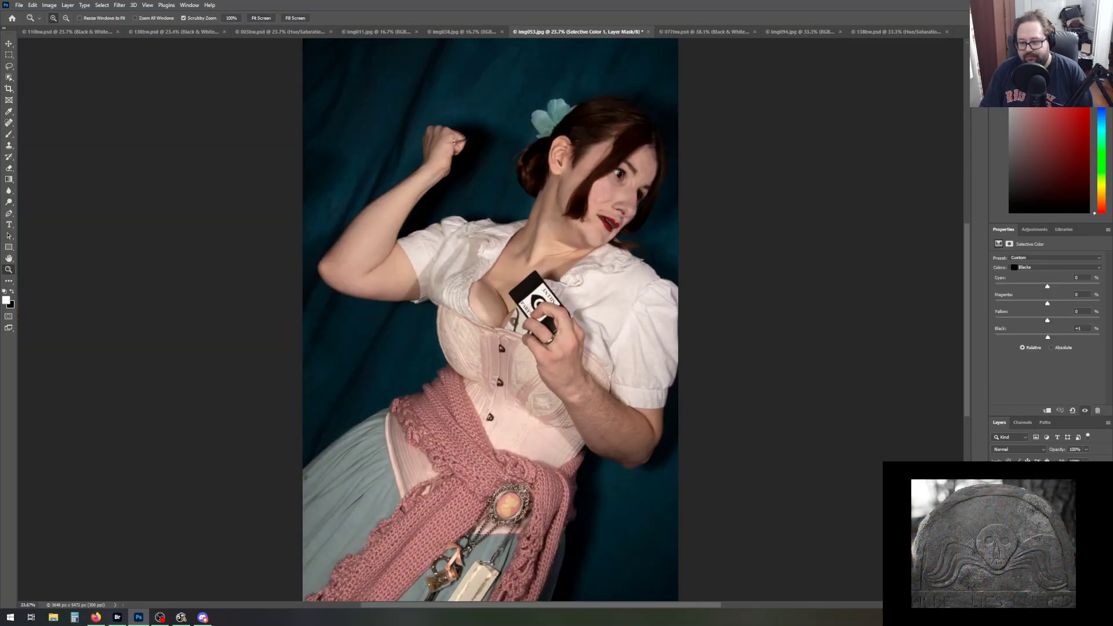
pyautogui.click(1035, 230)
pyautogui.click(1012, 249)
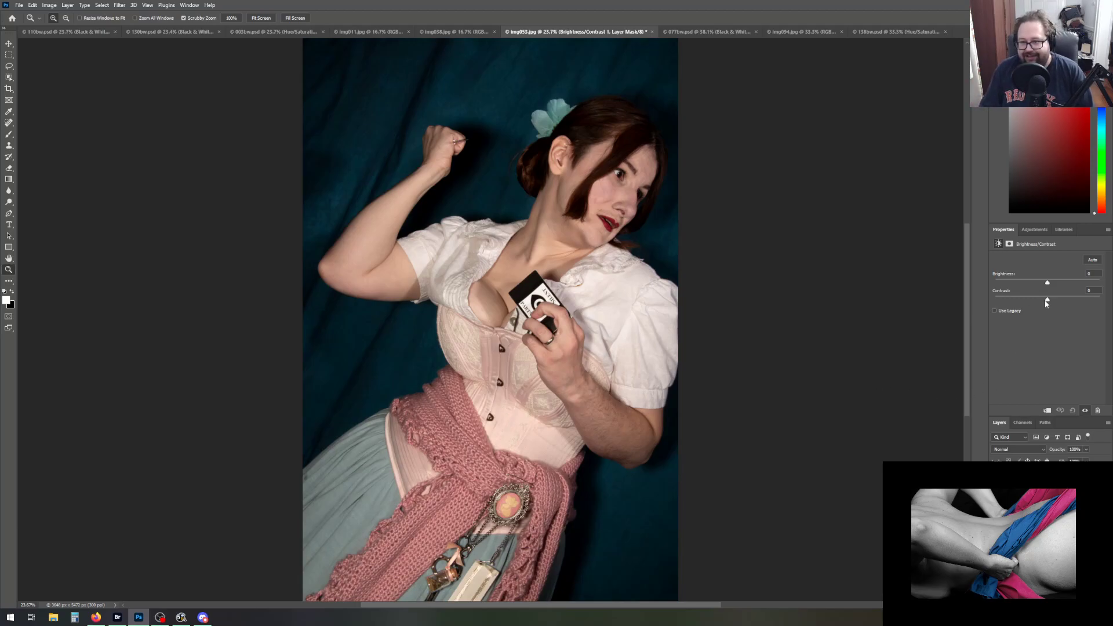
pyautogui.moveTo(1047, 300)
pyautogui.mouseDown()
pyautogui.moveTo(1061, 302)
pyautogui.moveTo(1011, 301)
pyautogui.moveTo(1077, 302)
pyautogui.moveTo(1053, 305)
pyautogui.mouseUp()
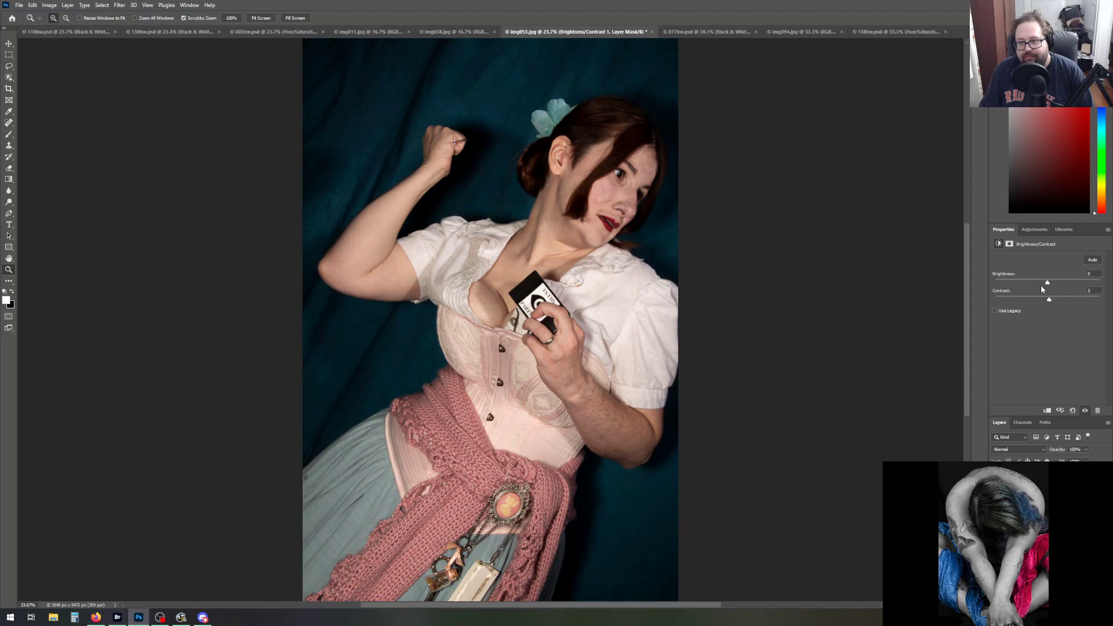
pyautogui.moveTo(1047, 283); pyautogui.dragTo(1053, 283)
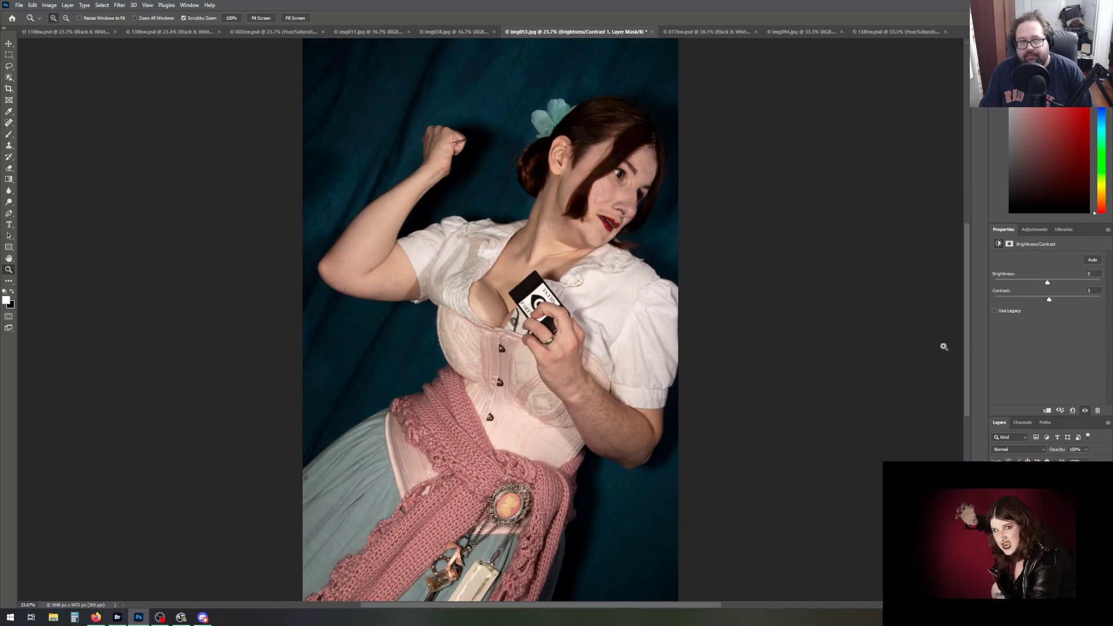
# Darken the Background copy layer's upper-left corner and top edge with dark gradients drawn inward
pyautogui.scroll(1, 925, 396)
pyautogui.click(1037, 496)
pyautogui.click(9, 179)
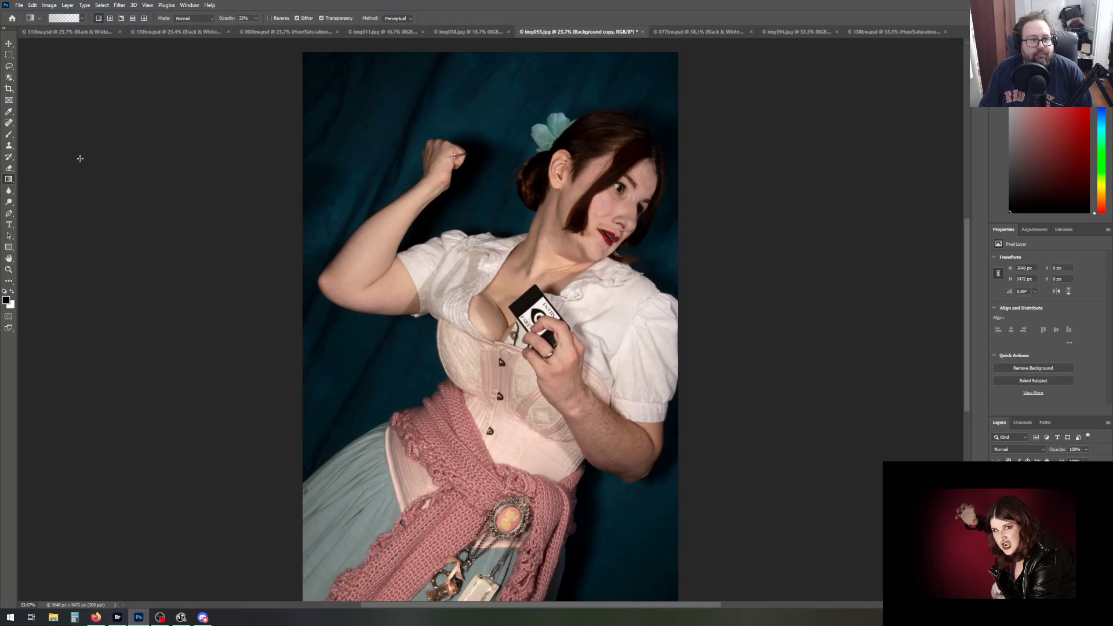
pyautogui.moveTo(297, 49); pyautogui.dragTo(398, 142)
pyautogui.moveTo(310, 67); pyautogui.dragTo(410, 169)
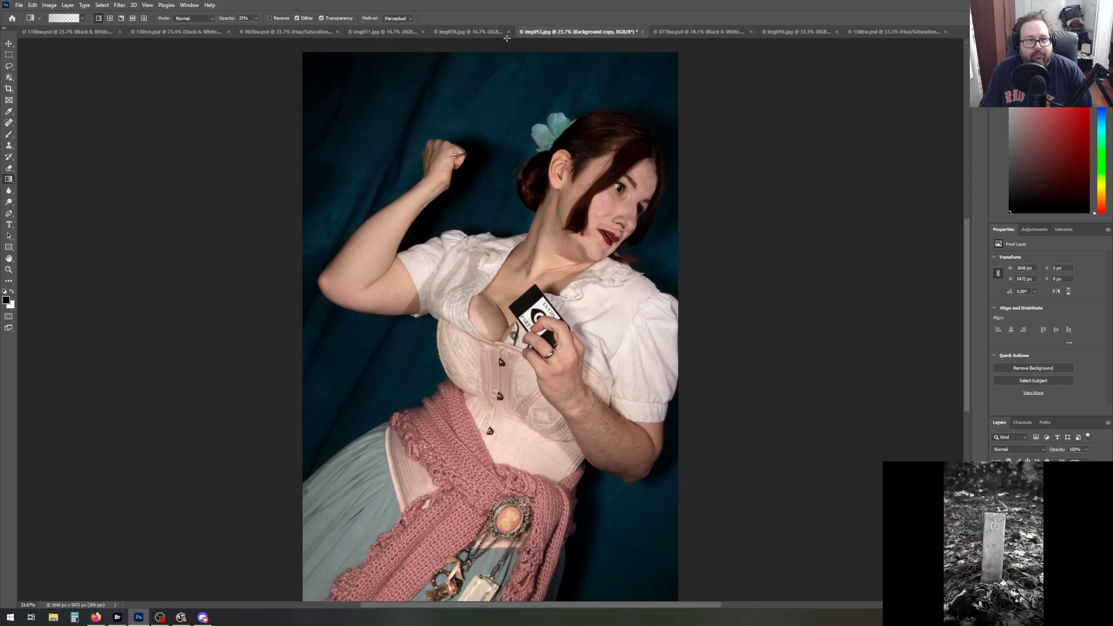
pyautogui.moveTo(494, 42); pyautogui.dragTo(495, 176)
# Draw dark gradients inward from the lower-left corner of the portrait on the Background copy layer
pyautogui.scroll(-3, 288, 369)
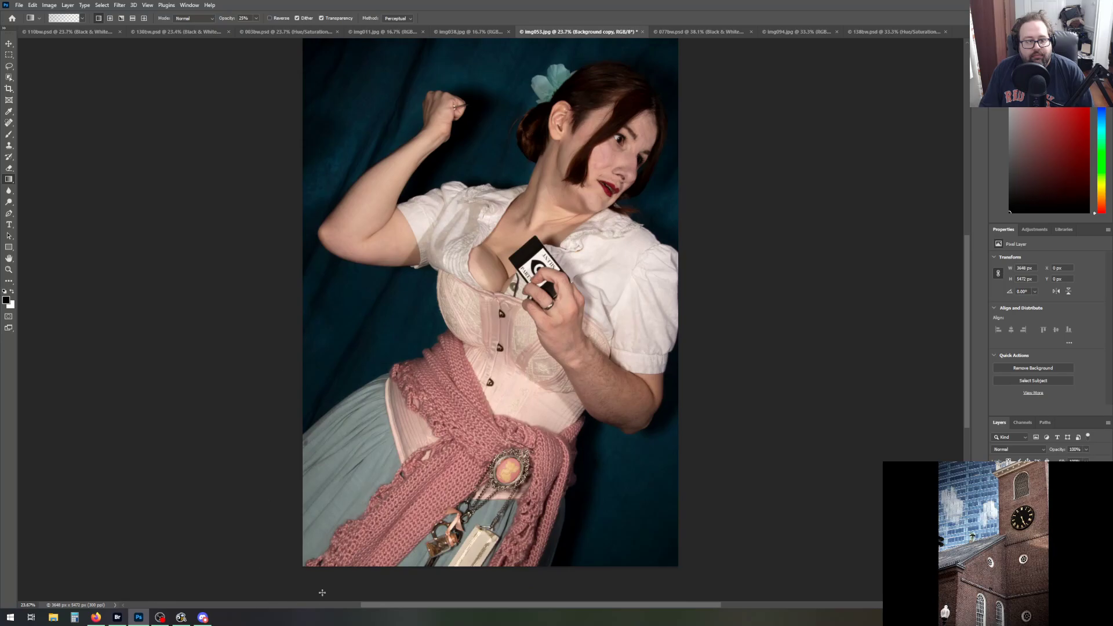
pyautogui.moveTo(294, 573); pyautogui.dragTo(417, 475)
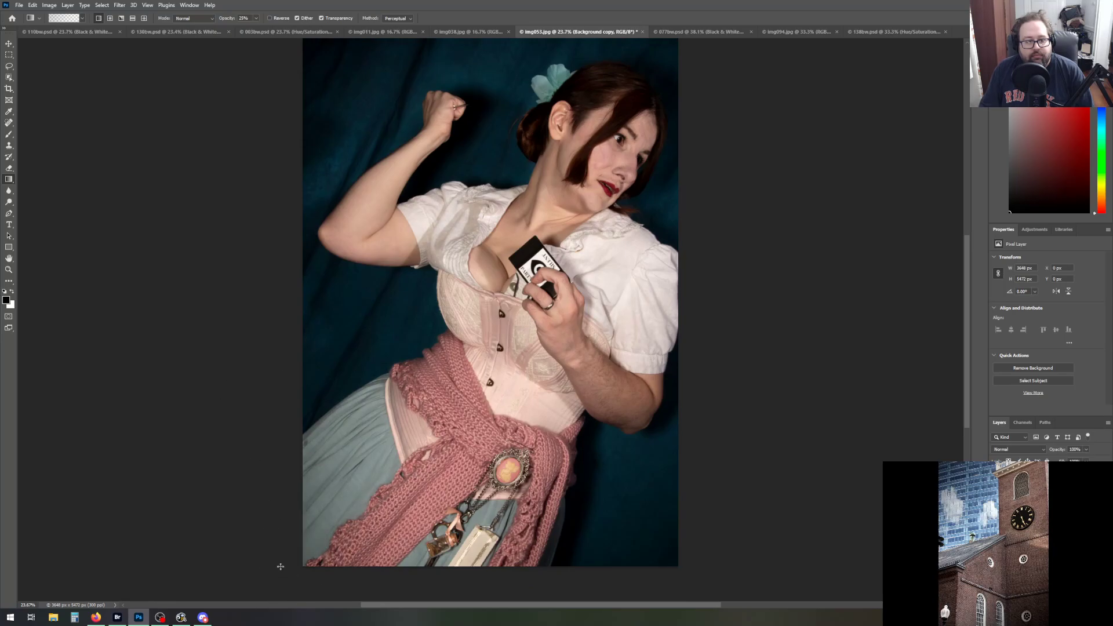
pyautogui.moveTo(291, 580); pyautogui.dragTo(432, 446)
# Undo the last gradient and darken the portrait's top edge with a short gradient drawn downward
pyautogui.scroll(3, 403, 458)
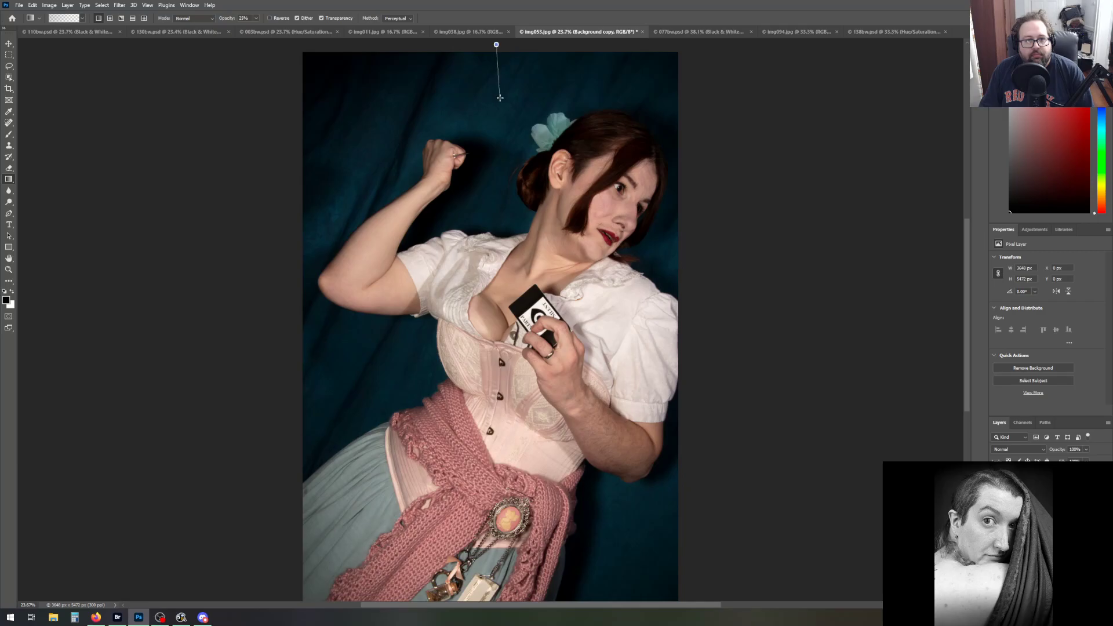
pyautogui.click(33, 5)
pyautogui.click(41, 13)
pyautogui.moveTo(492, 46); pyautogui.dragTo(494, 96)
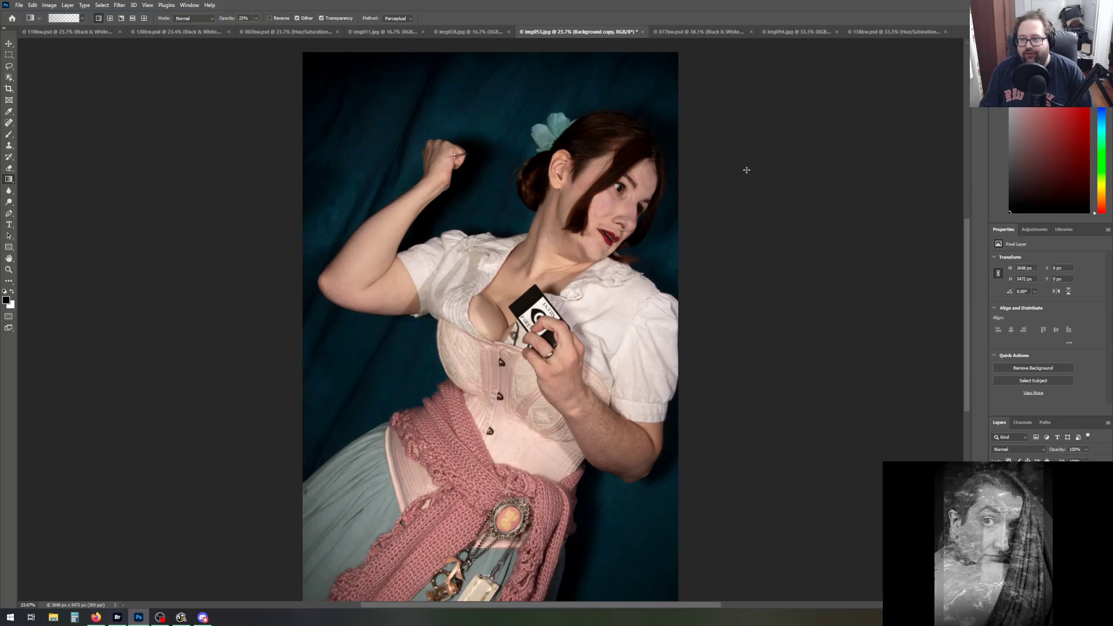
pyautogui.scroll(-2, 760, 316)
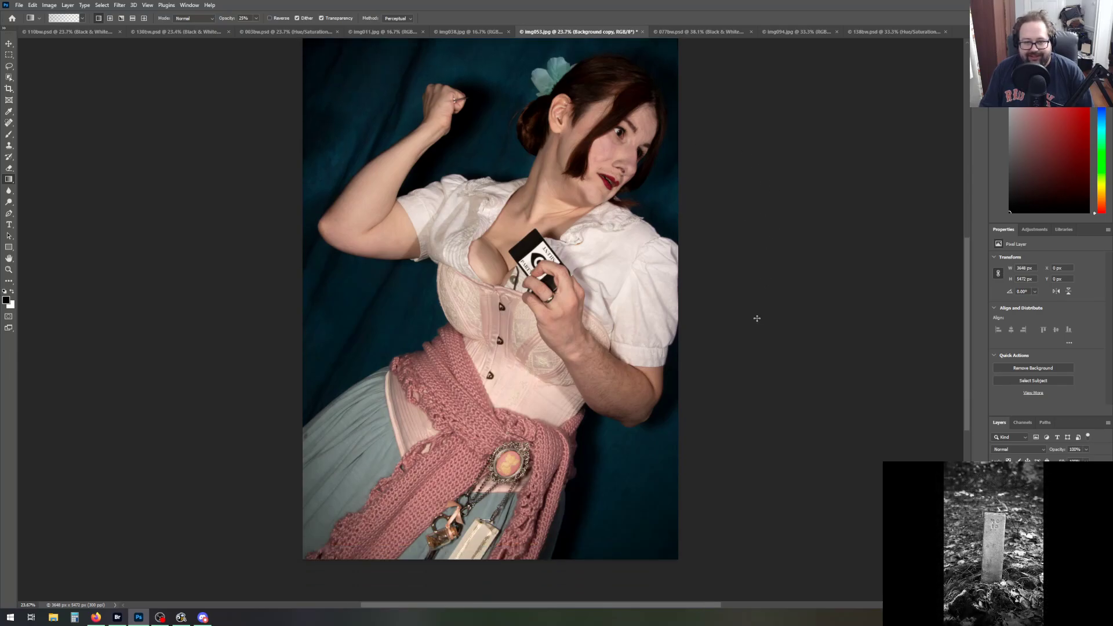
pyautogui.scroll(1, 757, 318)
pyautogui.scroll(1, 754, 318)
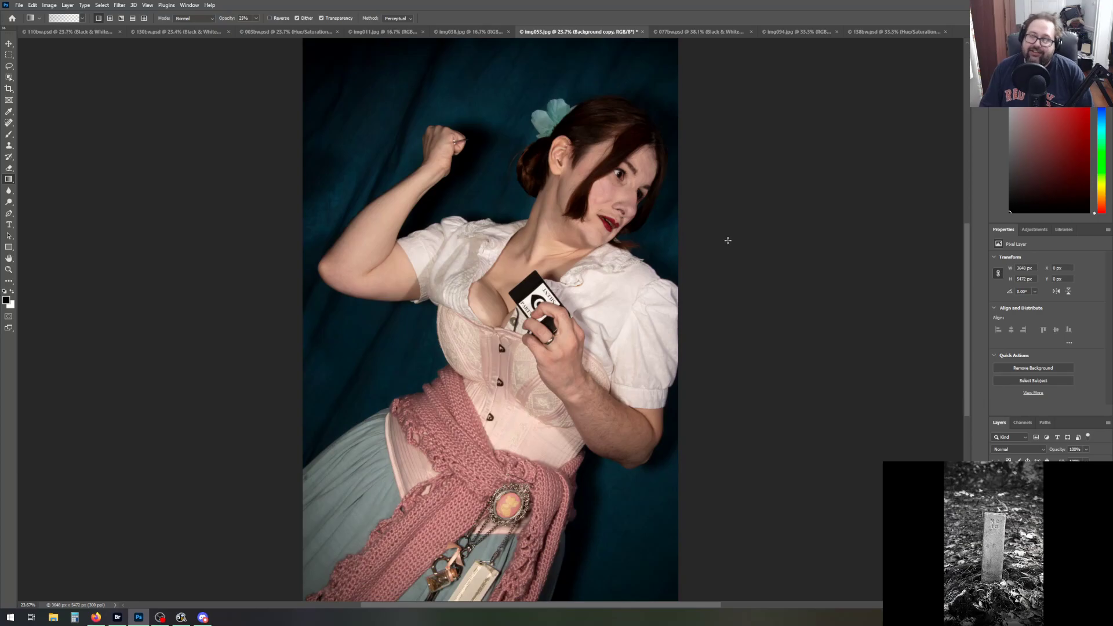
# Save the portrait as a Photoshop file named 053.psd with Maximize Compatibility enabled
pyautogui.click(19, 6)
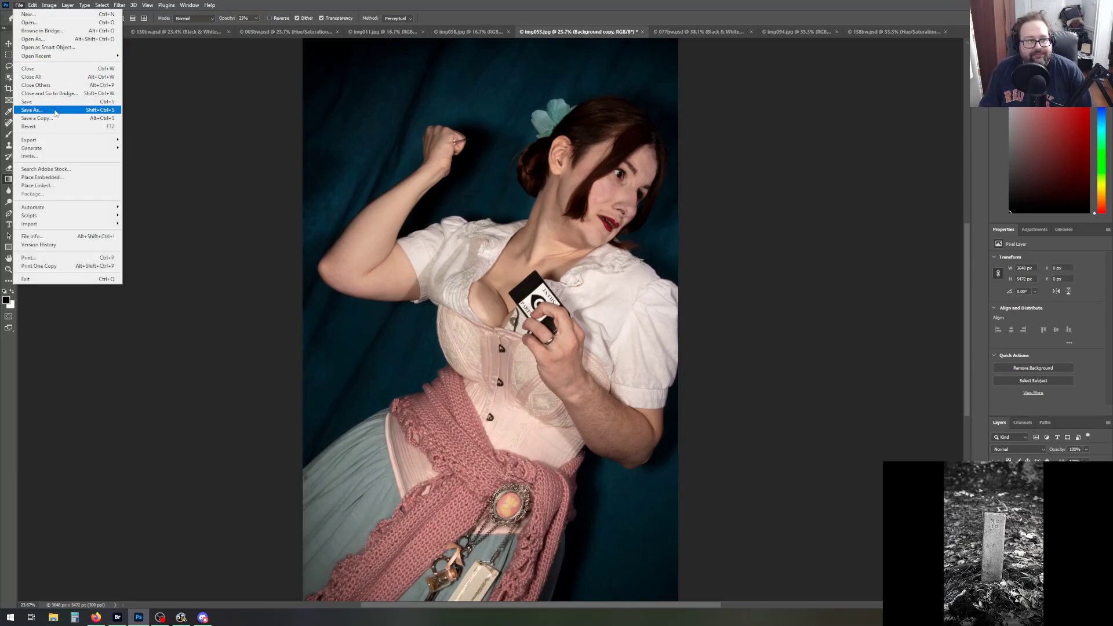
pyautogui.click(54, 111)
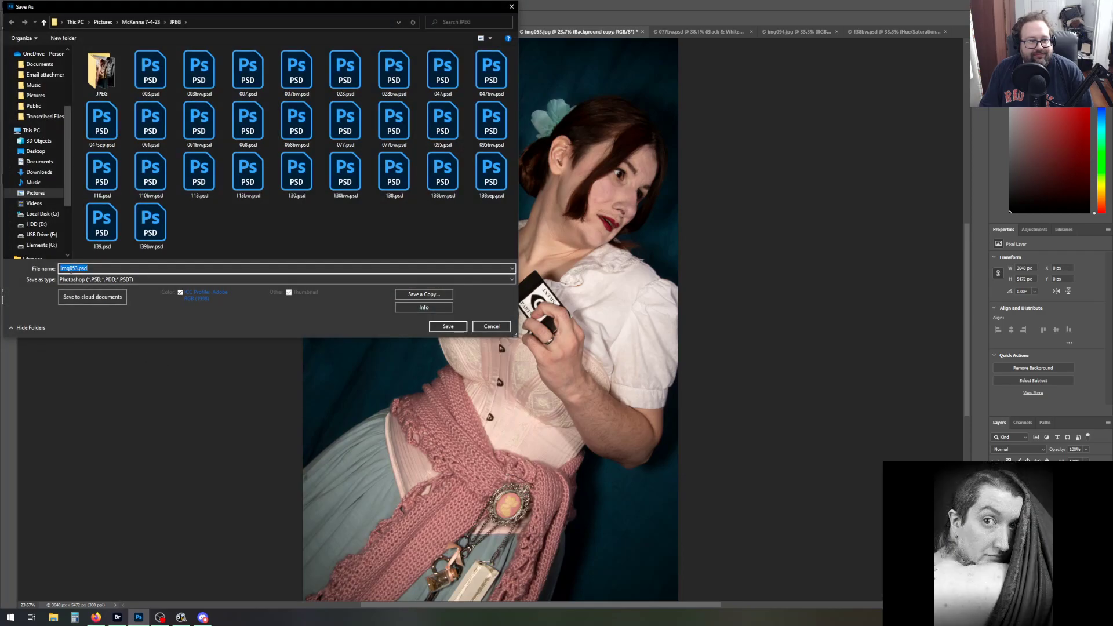
pyautogui.click(70, 268)
pyautogui.press('BackSpace')
pyautogui.press('BackSpace')
pyautogui.press('BackSpace')
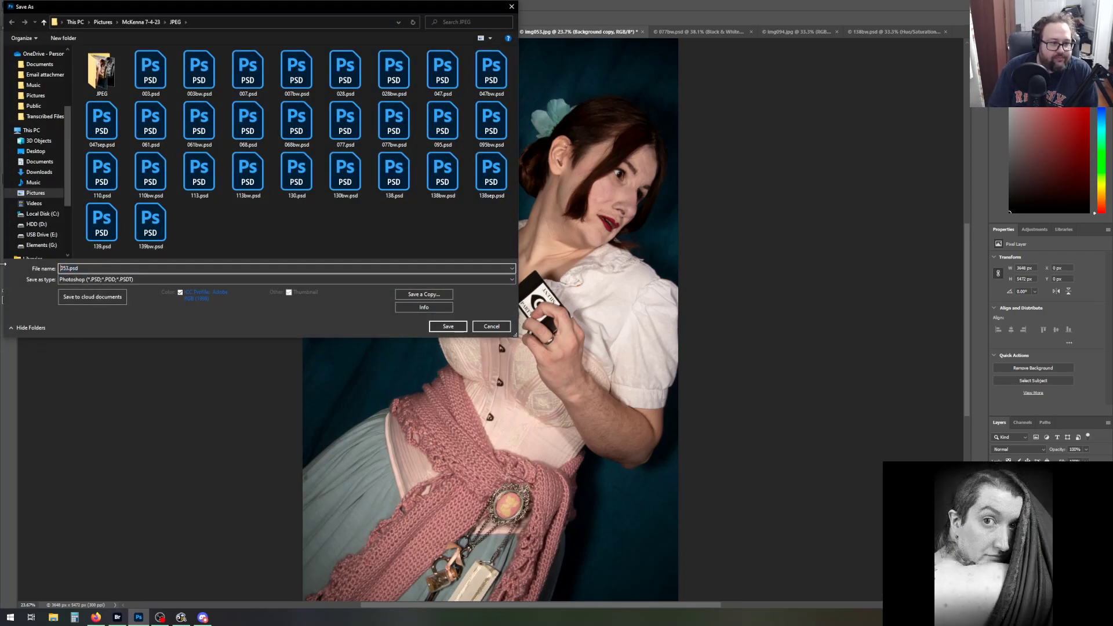
pyautogui.press('Return')
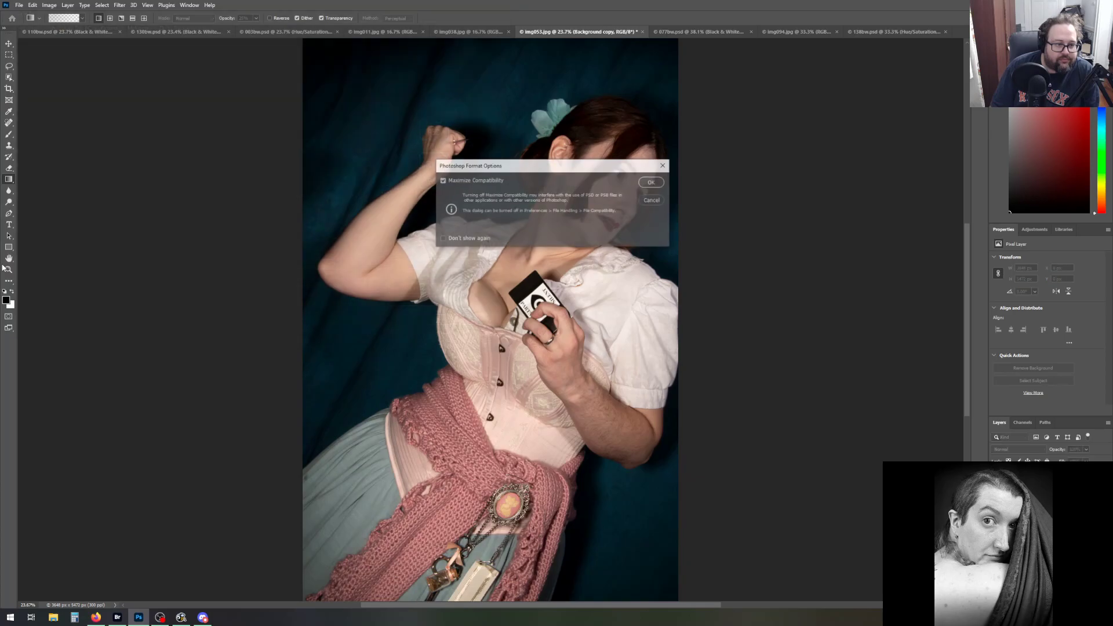
pyautogui.press('Return')
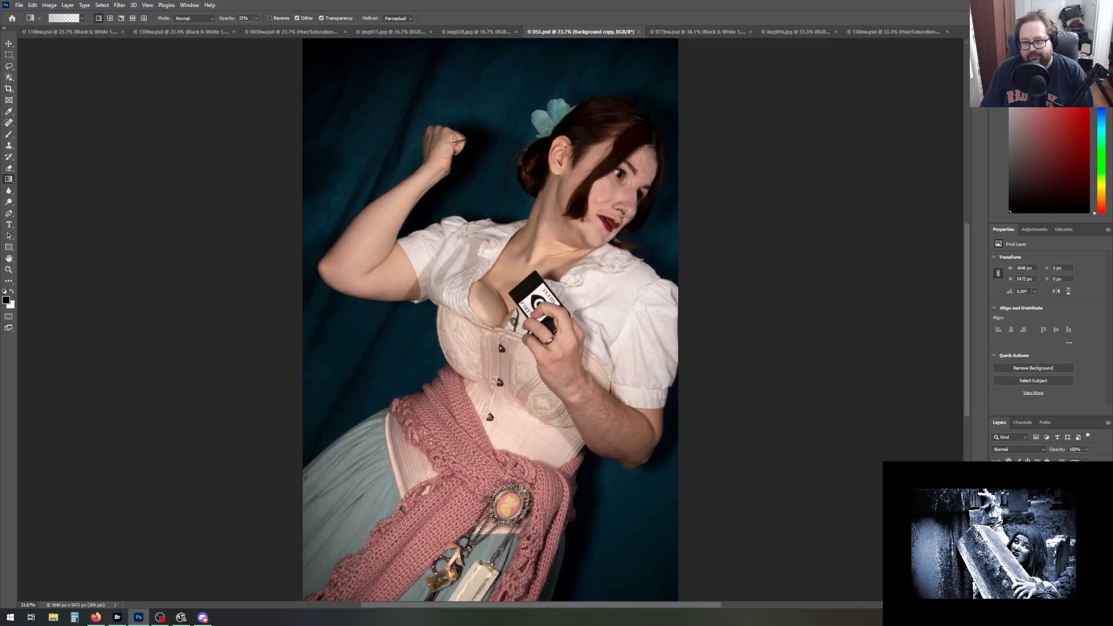
# Add a Black & White adjustment layer above the Brightness/Contrast 1 layer with the Red Filter preset
pyautogui.click(1043, 487)
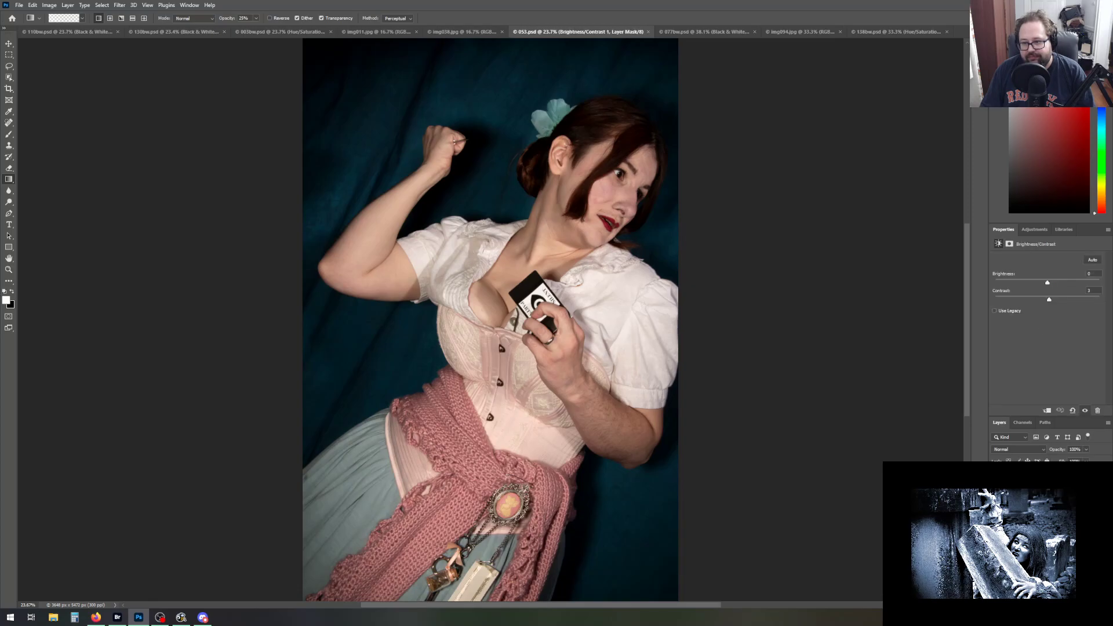
pyautogui.click(1042, 231)
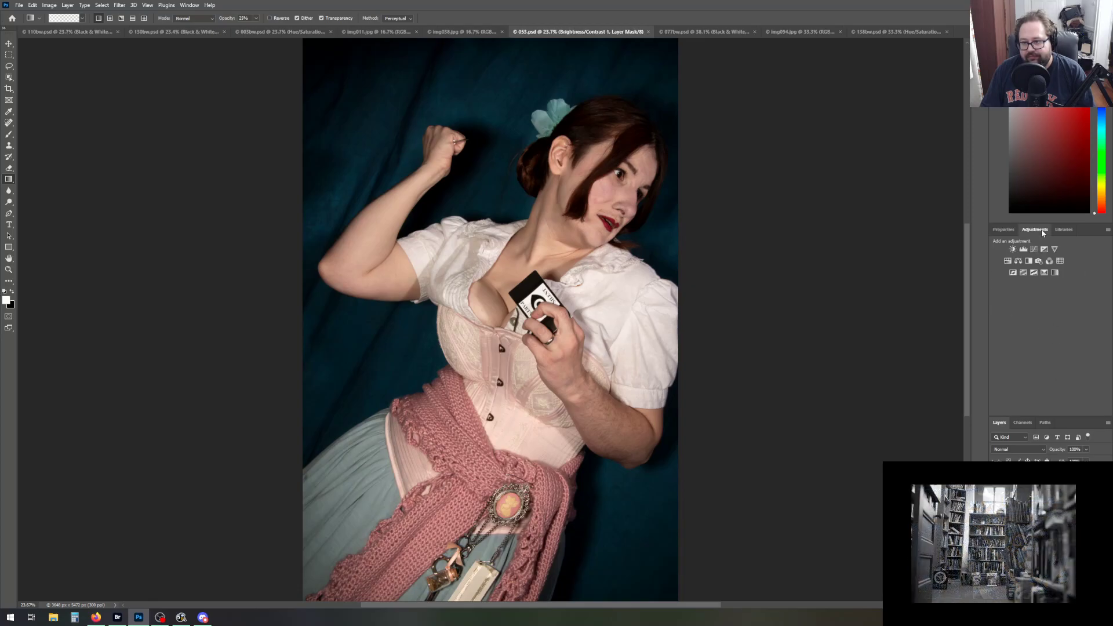
pyautogui.click(1029, 259)
pyautogui.click(1036, 258)
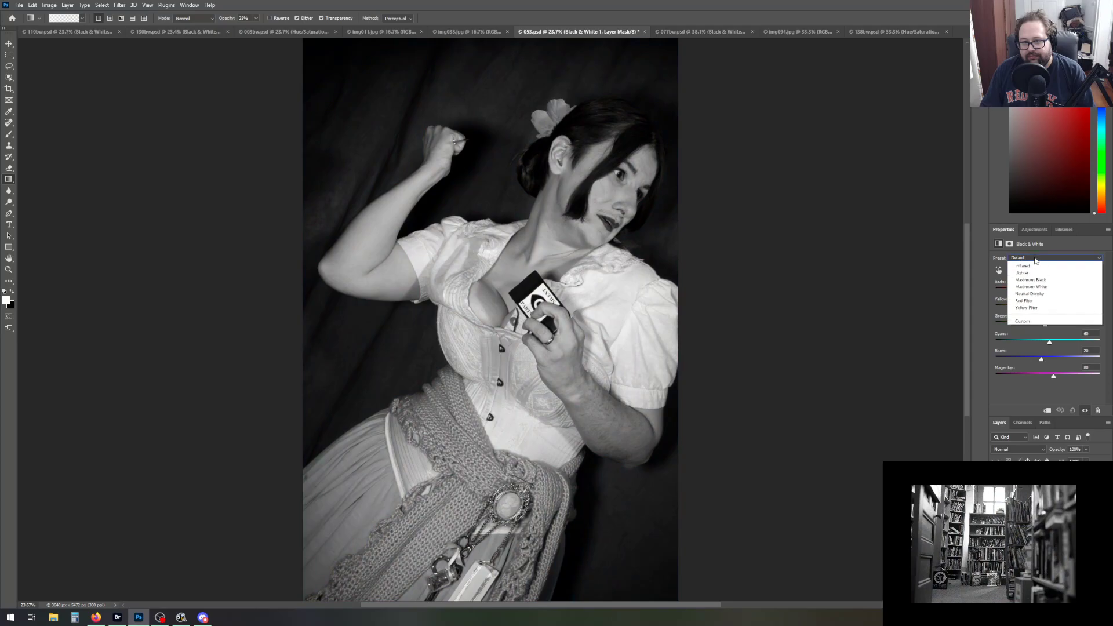
pyautogui.click(1035, 349)
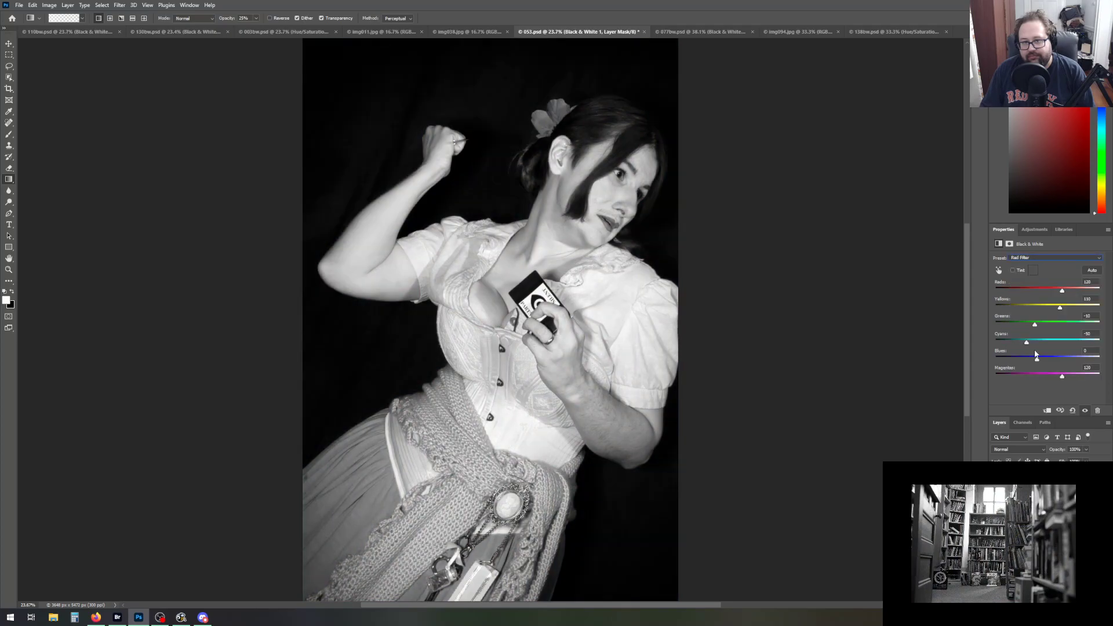
# Try the High Contrast Red Filter, High Contrast Blue Filter and Yellow Filter presets, and return the Black & White adjustment to Red Filter
pyautogui.click(1036, 260)
pyautogui.click(1043, 311)
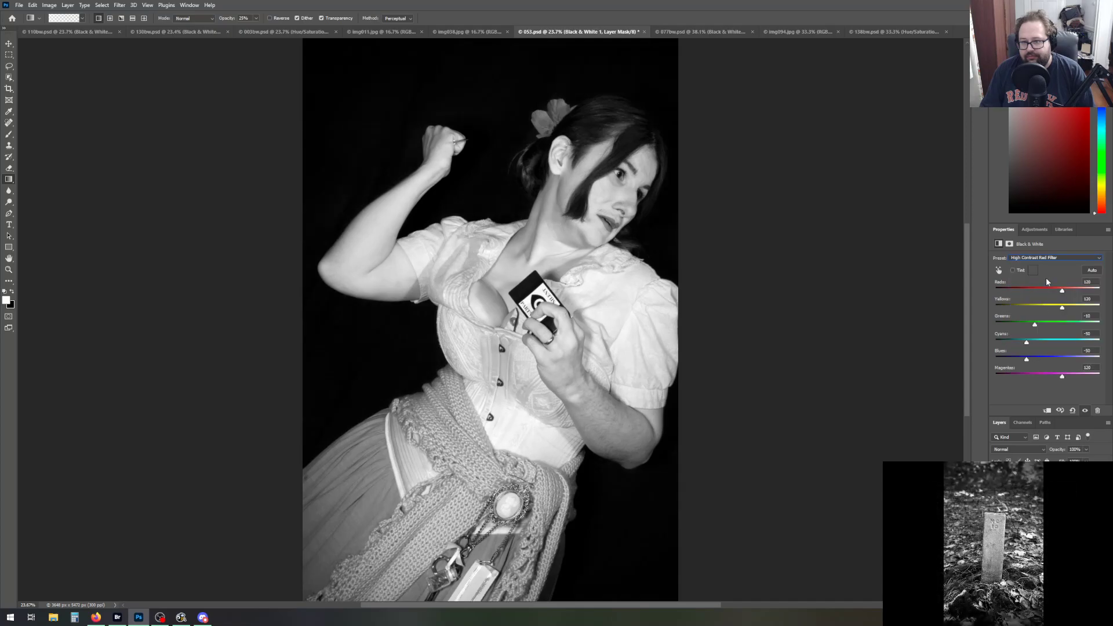
pyautogui.click(1047, 261)
pyautogui.click(1045, 302)
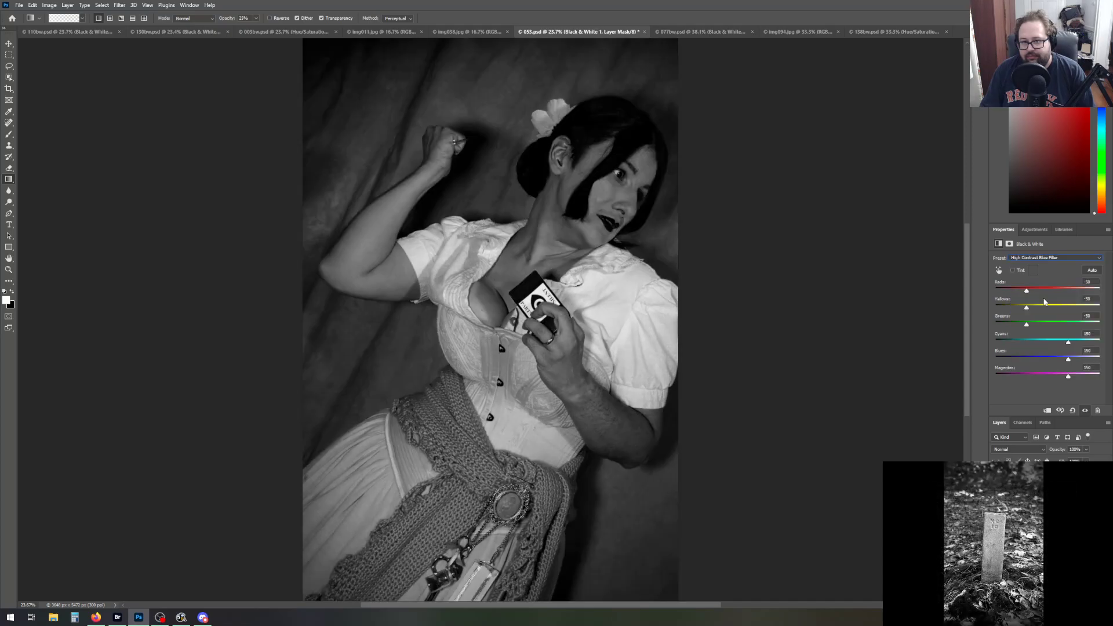
pyautogui.click(1061, 262)
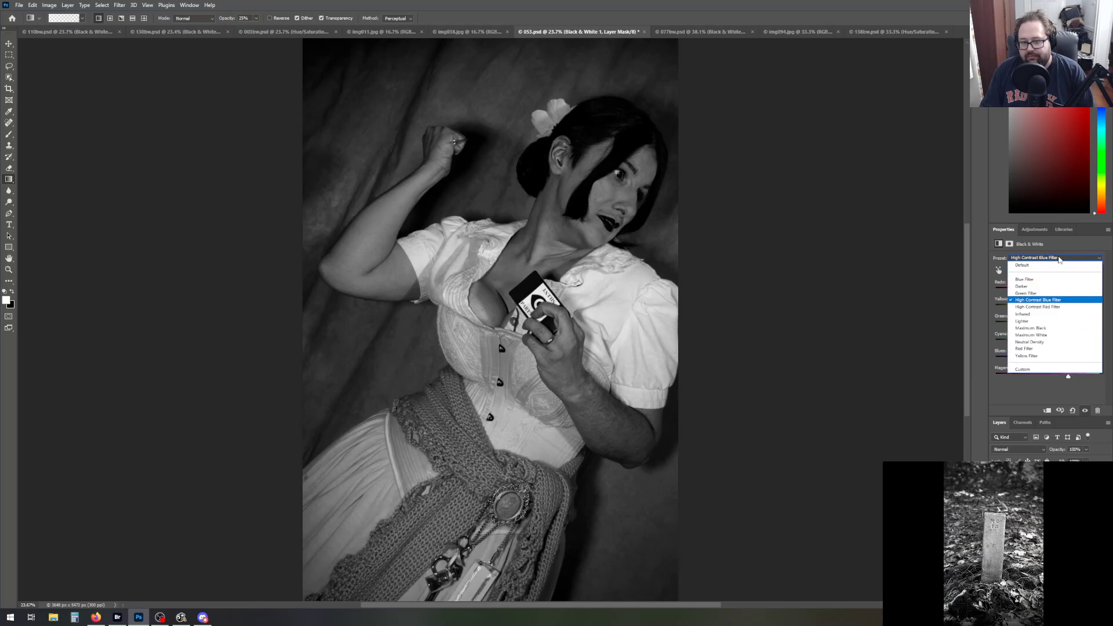
pyautogui.click(1045, 361)
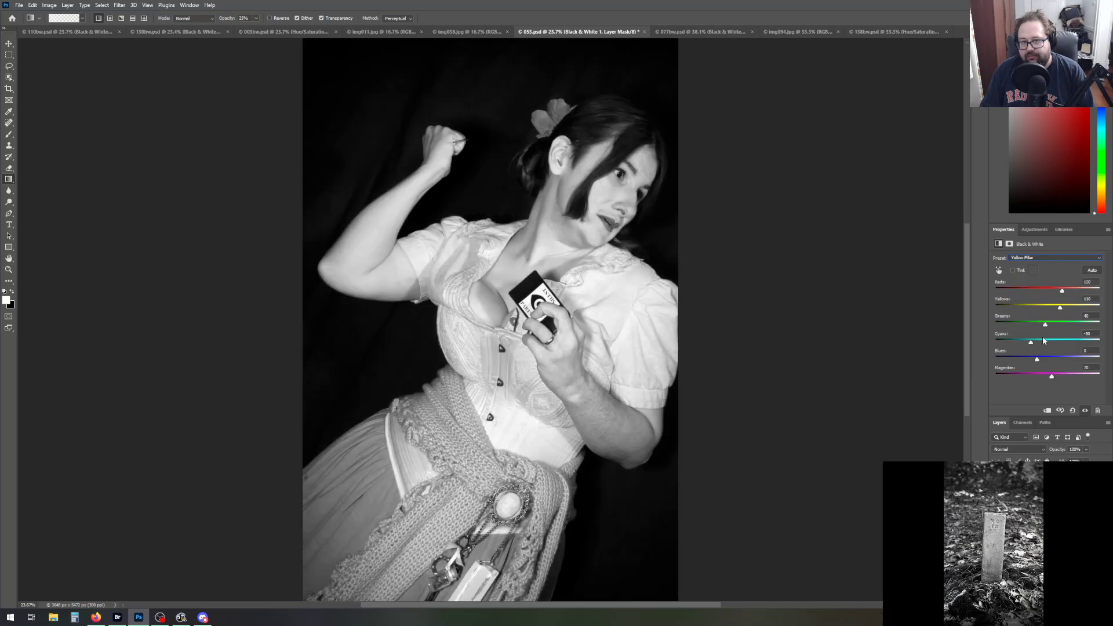
pyautogui.click(1058, 260)
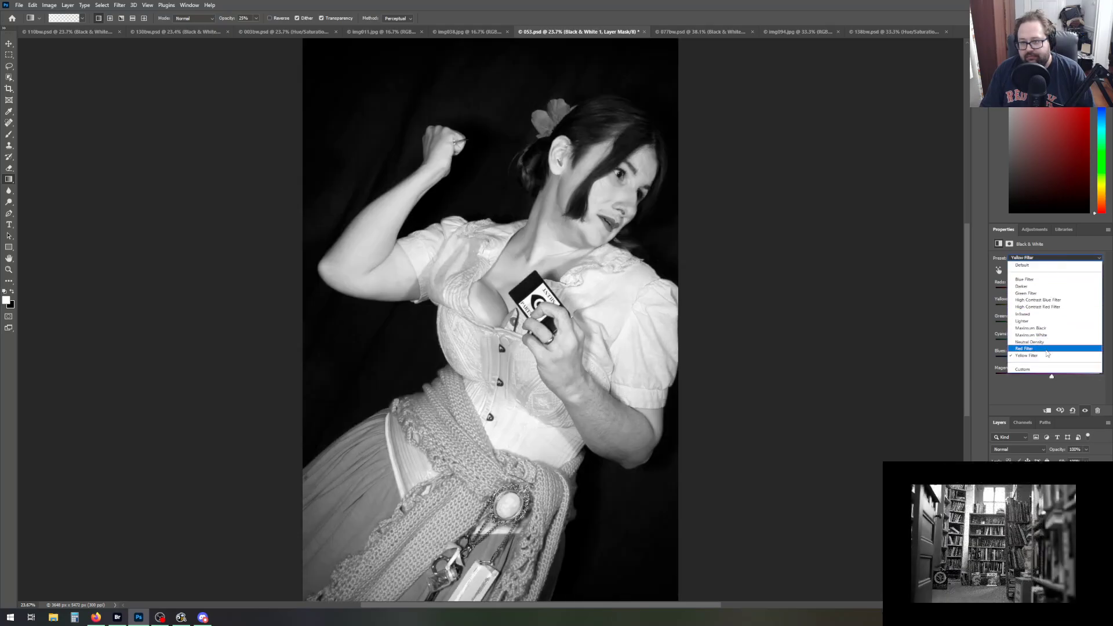
pyautogui.click(1047, 350)
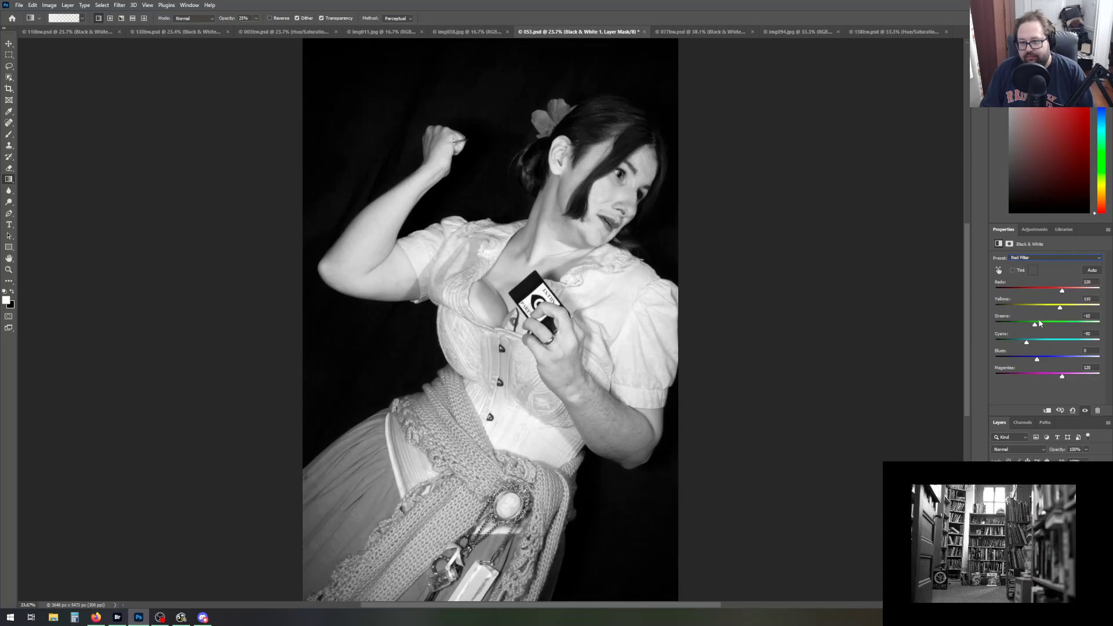
# Raise the Cyans value of the Black & White adjustment slightly above zero to lighten the backdrop's folds
pyautogui.moveTo(1027, 344); pyautogui.dragTo(1038, 345)
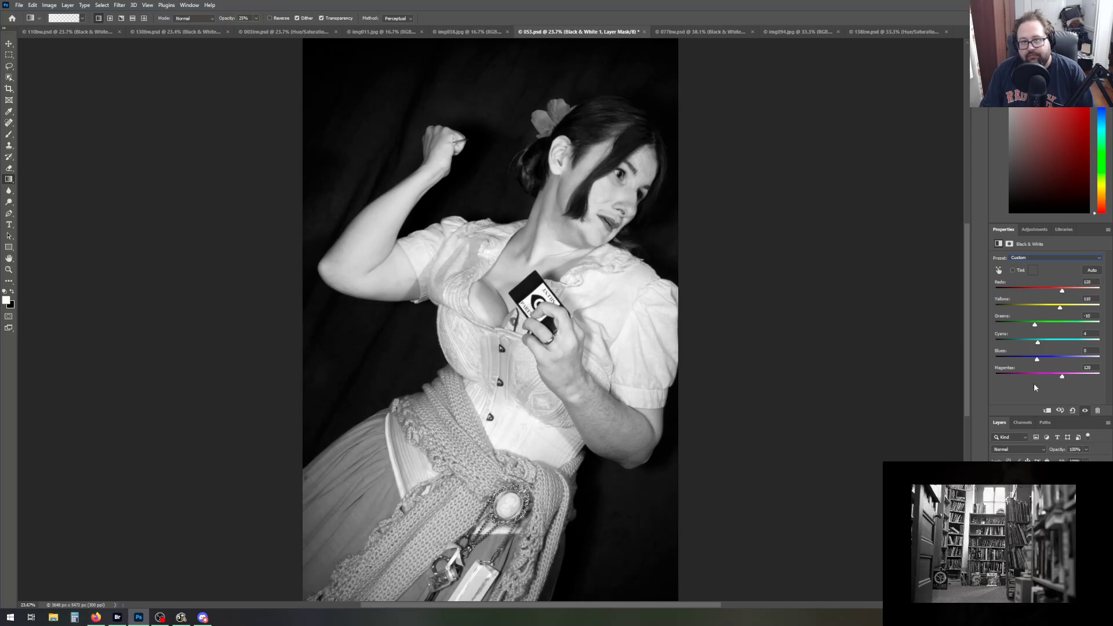
pyautogui.moveTo(1037, 363)
pyautogui.mouseDown()
pyautogui.moveTo(1089, 363)
pyautogui.moveTo(1037, 364)
pyautogui.mouseUp()
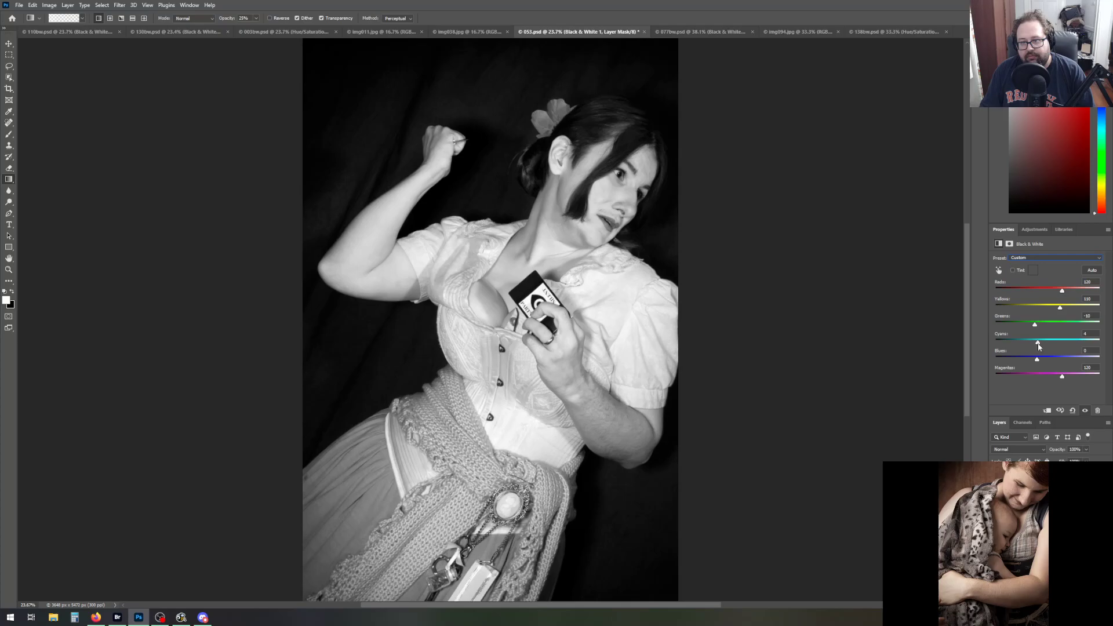
pyautogui.moveTo(1038, 346); pyautogui.dragTo(1041, 346)
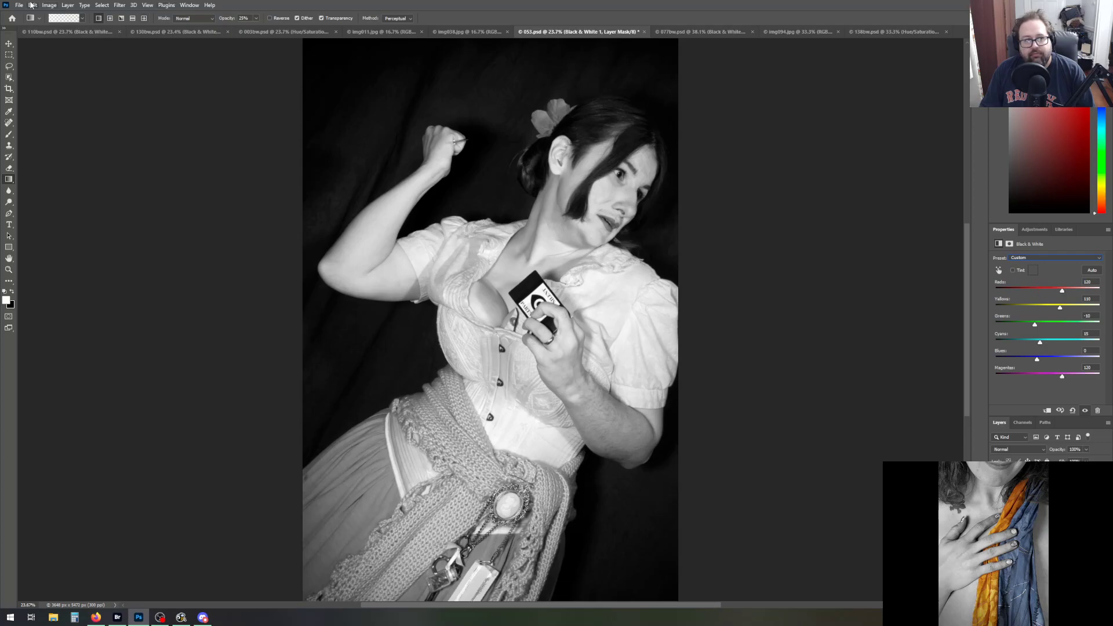
# Save the black-and-white version as a separate Photoshop file named 053bw.psd
pyautogui.click(19, 5)
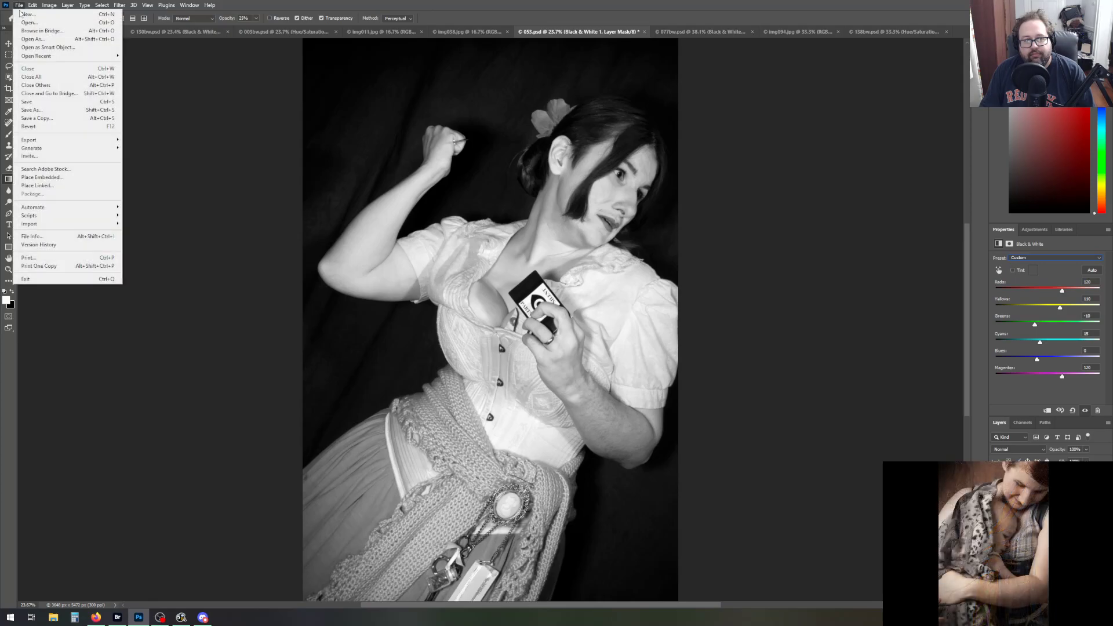
pyautogui.click(33, 110)
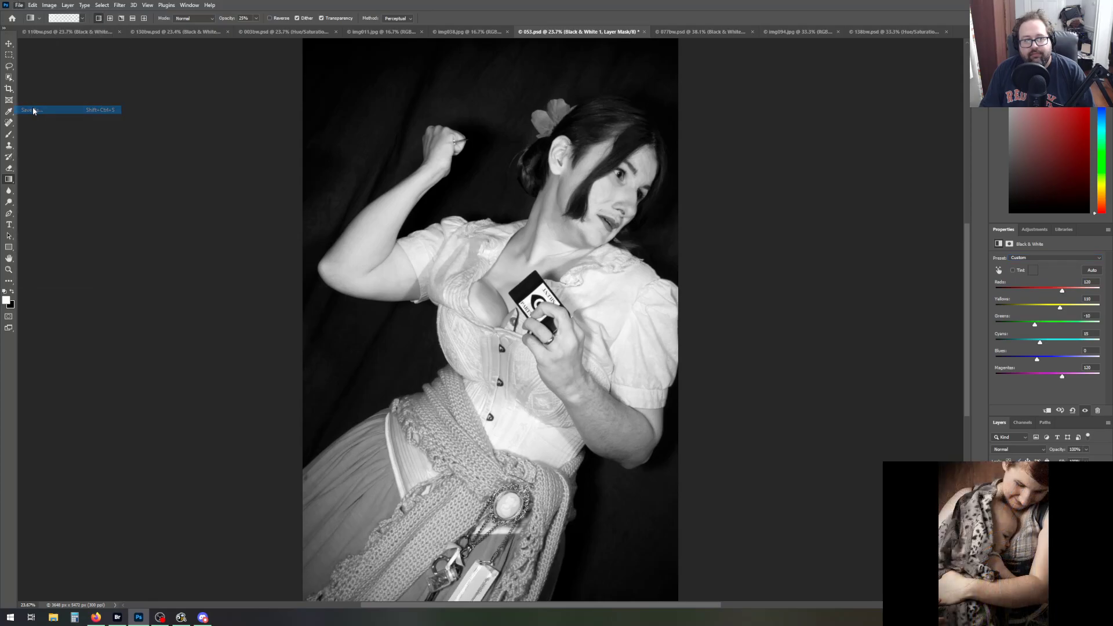
pyautogui.click(68, 268)
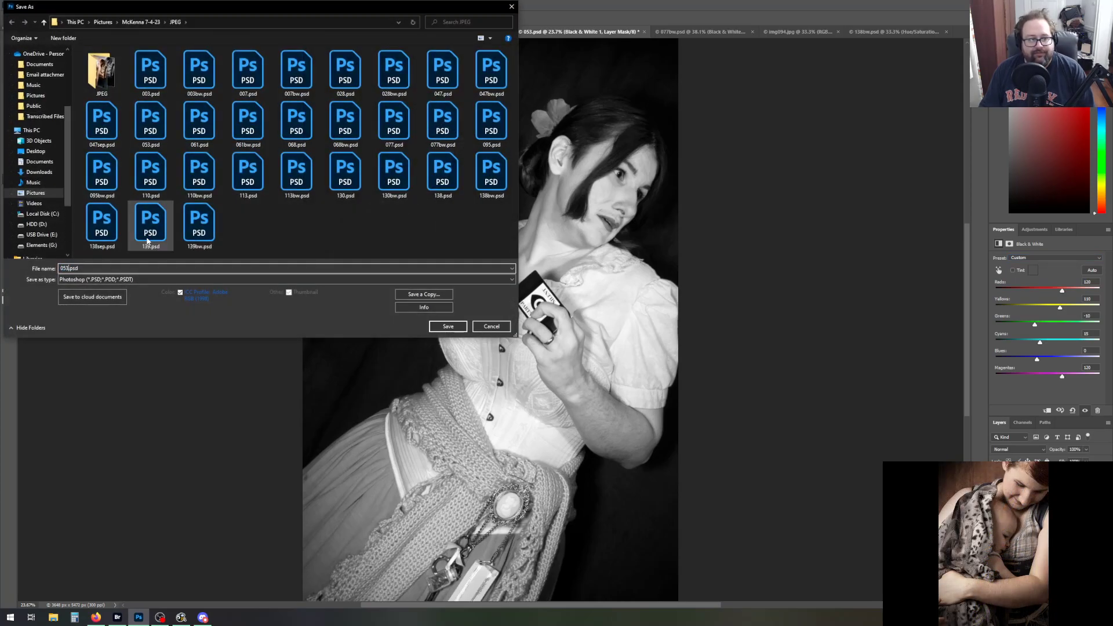
pyautogui.write('bw')
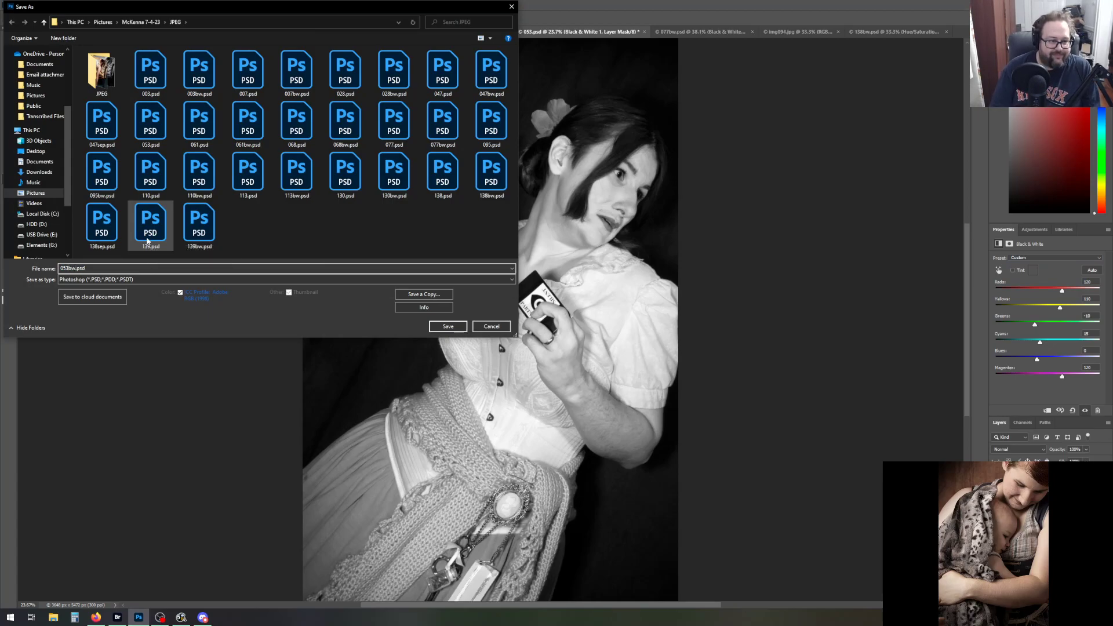
pyautogui.press('Return')
pyautogui.press('Return')
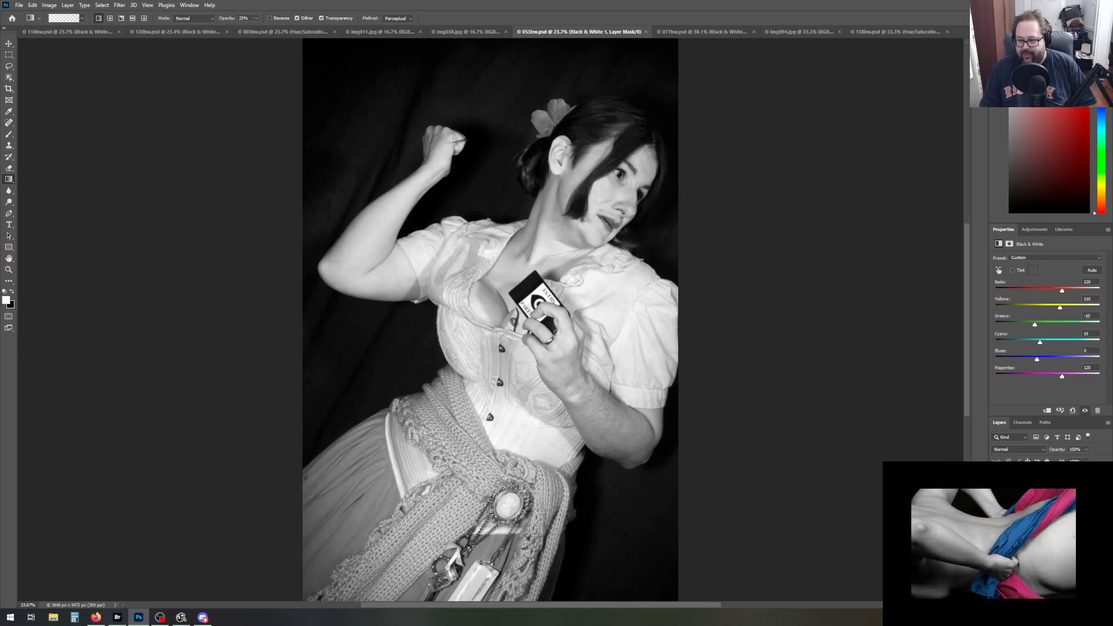
pyautogui.hotkey('alt', 'Tab')
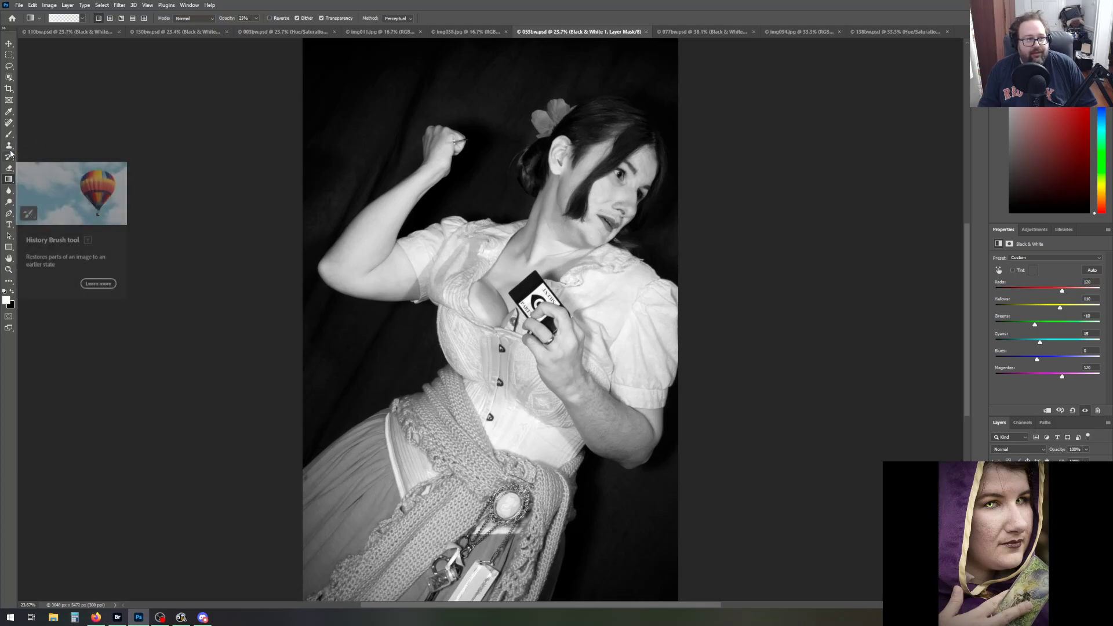
# Outline the spike held in the raised fist with a freehand Lasso selection on the Background copy layer
pyautogui.click(9, 270)
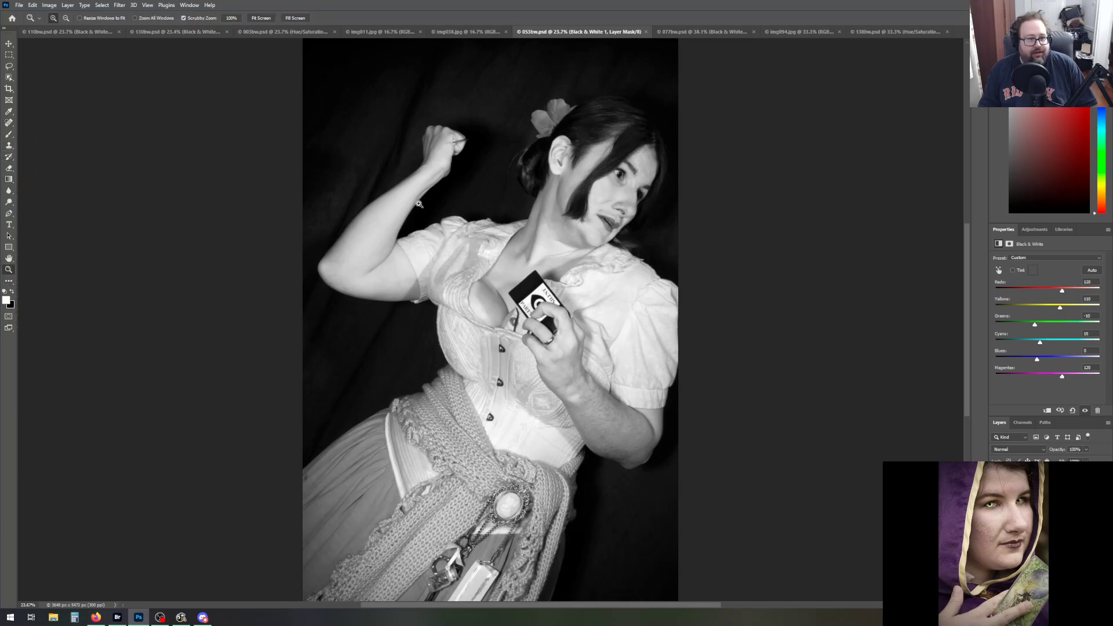
pyautogui.moveTo(458, 137); pyautogui.dragTo(521, 340)
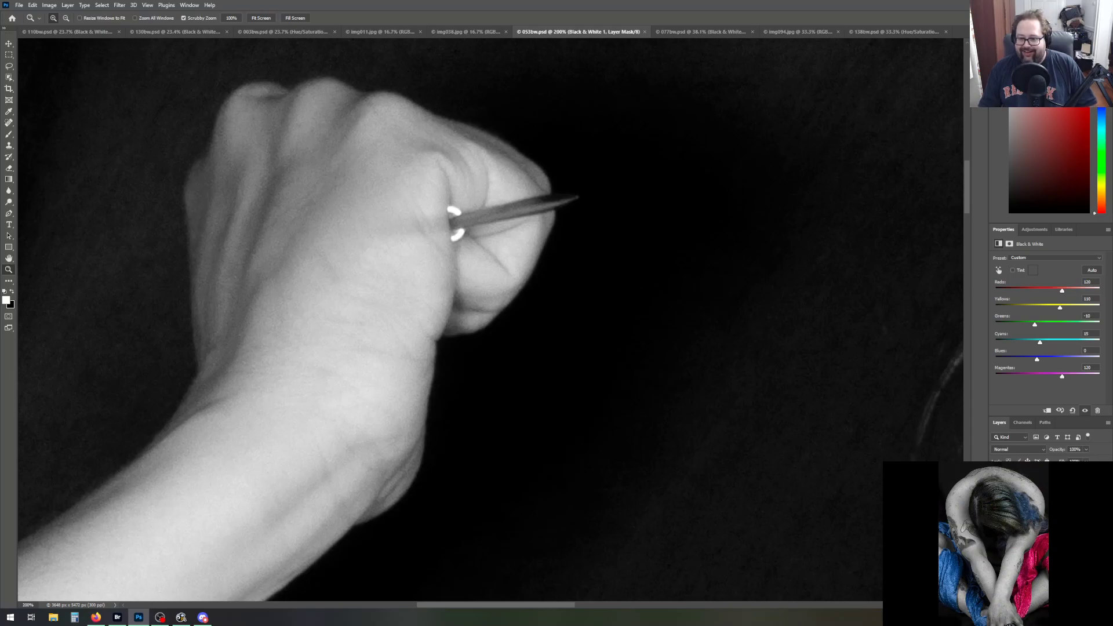
pyautogui.click(1035, 505)
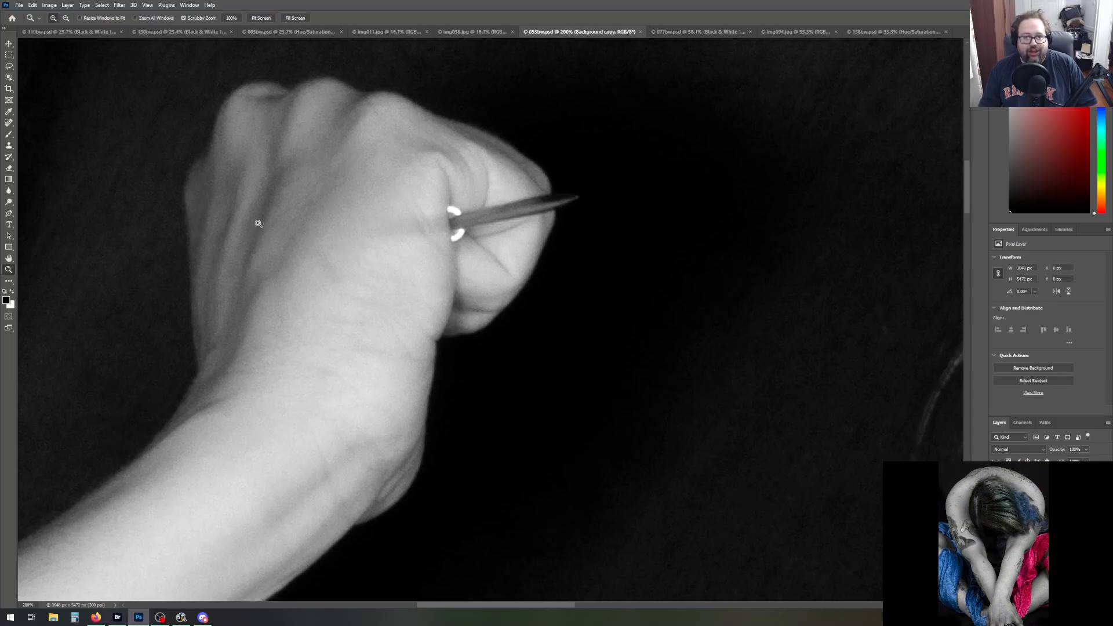
pyautogui.click(9, 70)
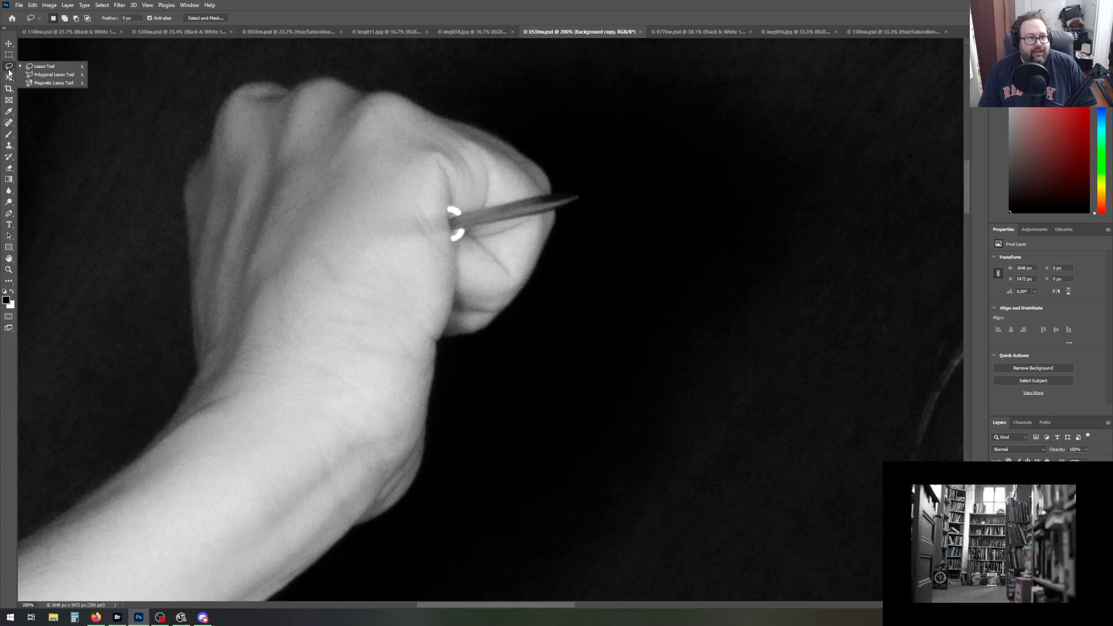
pyautogui.click(39, 68)
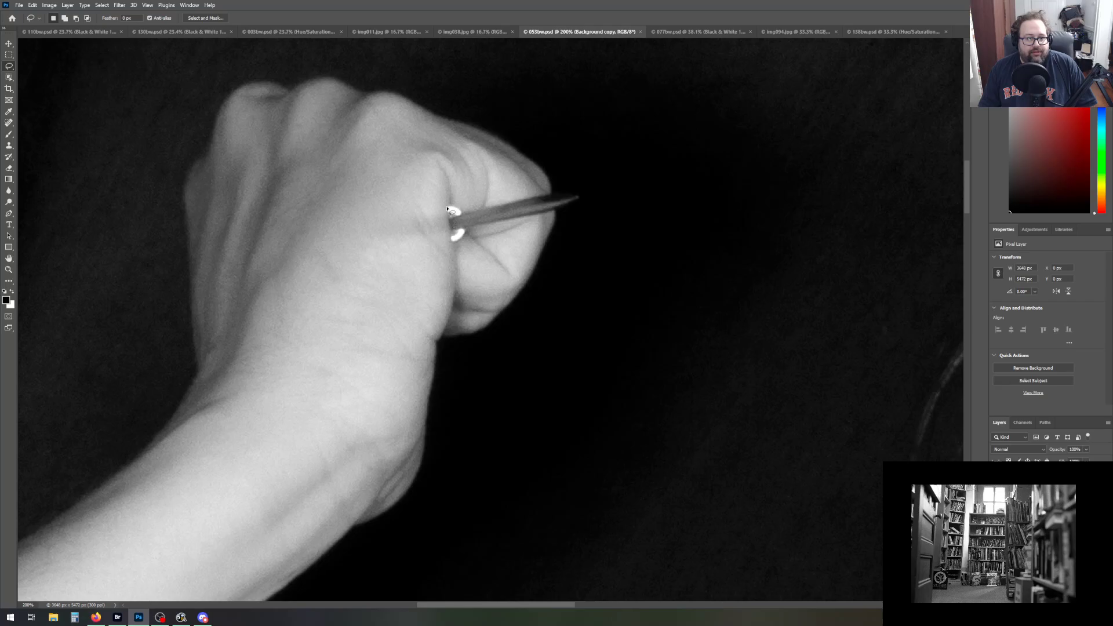
pyautogui.moveTo(477, 212)
pyautogui.mouseDown()
pyautogui.moveTo(579, 198)
pyautogui.moveTo(462, 240)
pyautogui.moveTo(450, 211)
pyautogui.mouseUp()
# Refine the spike selection with Smooth 3, Feather 3 px and Contrast 3%, and copy it to a new layer
pyautogui.click(198, 19)
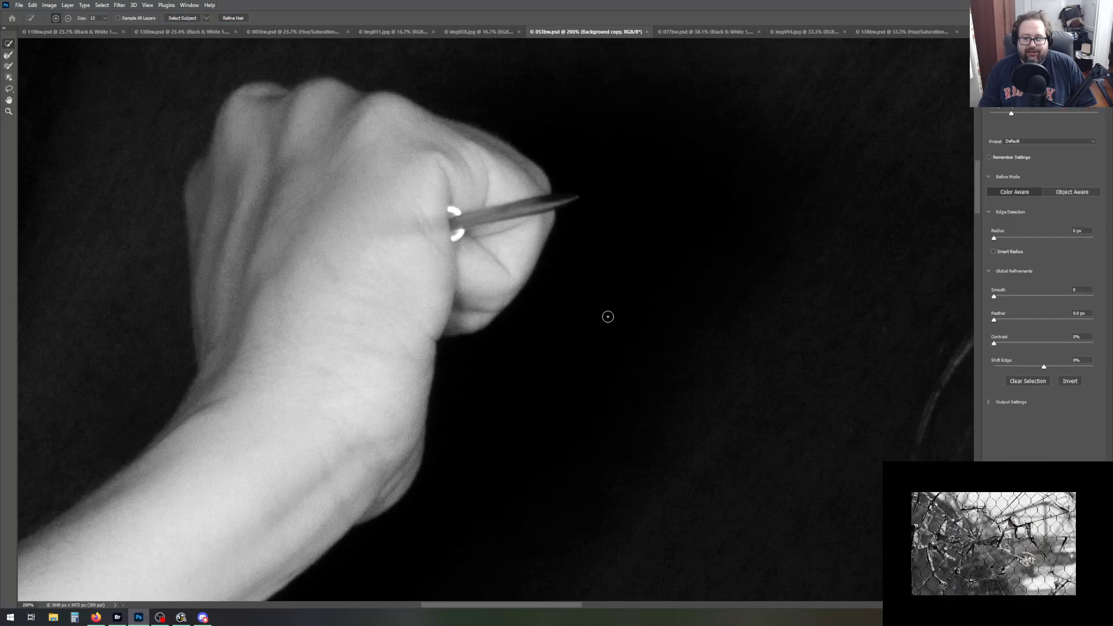
pyautogui.moveTo(1087, 292); pyautogui.dragTo(976, 274)
pyautogui.moveTo(1086, 232); pyautogui.dragTo(987, 218)
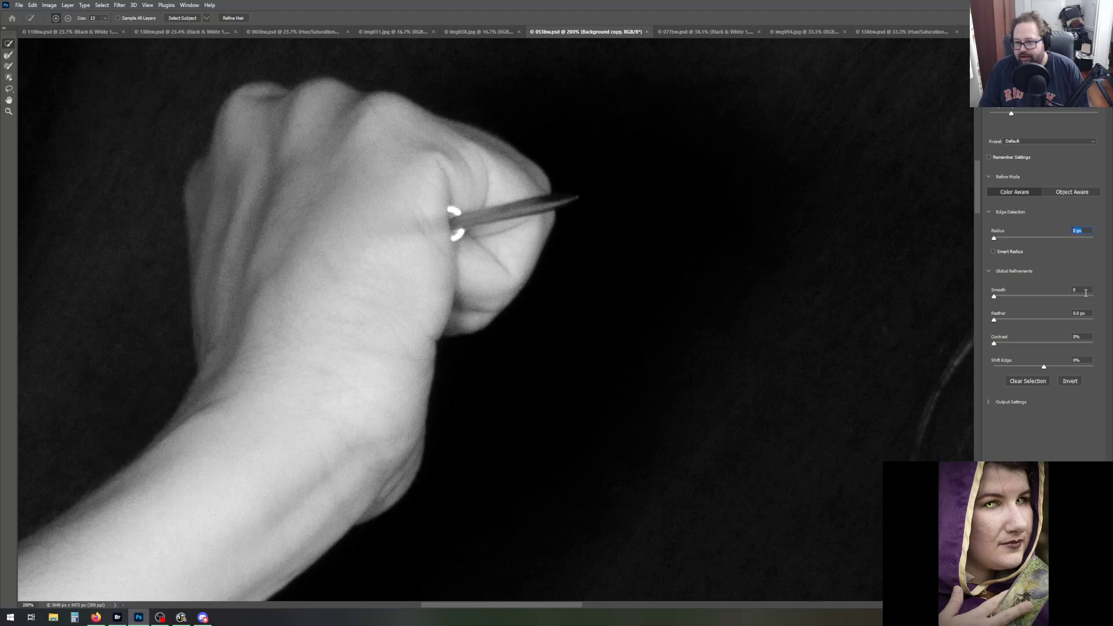
pyautogui.write('30')
pyautogui.press('Tab')
pyautogui.write('3')
pyautogui.press('Tab')
pyautogui.write('3')
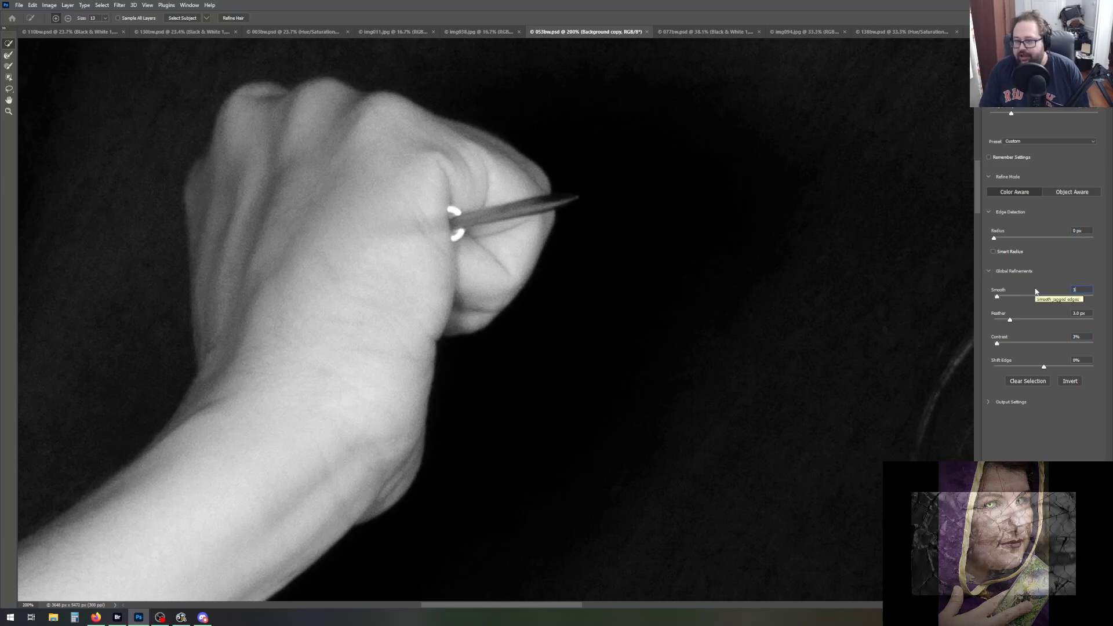
pyautogui.press('Return')
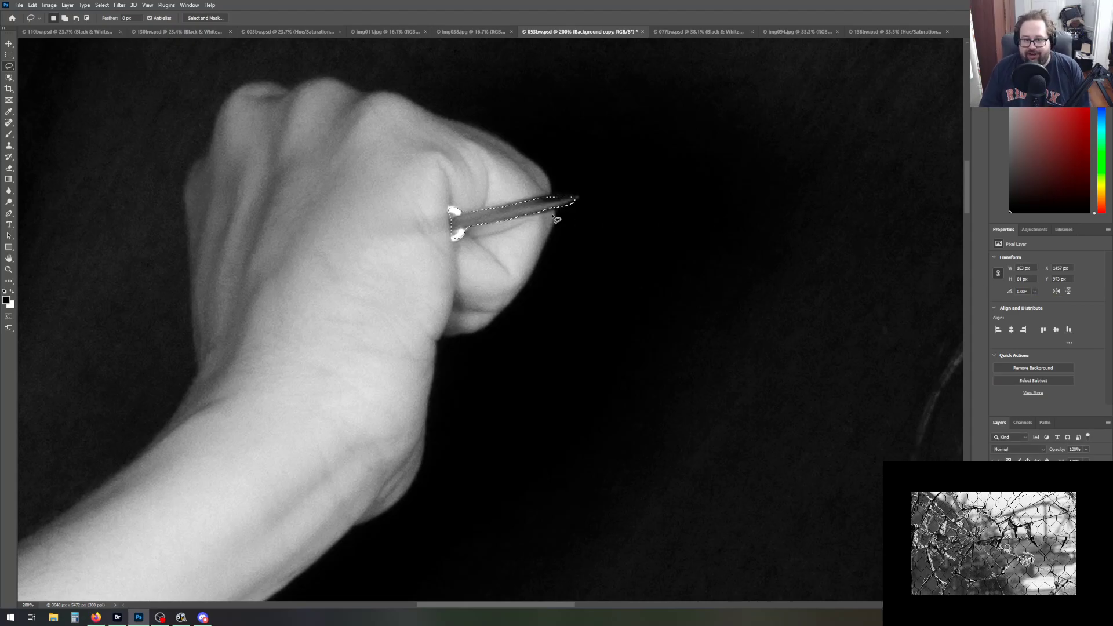
pyautogui.rightClick(524, 213)
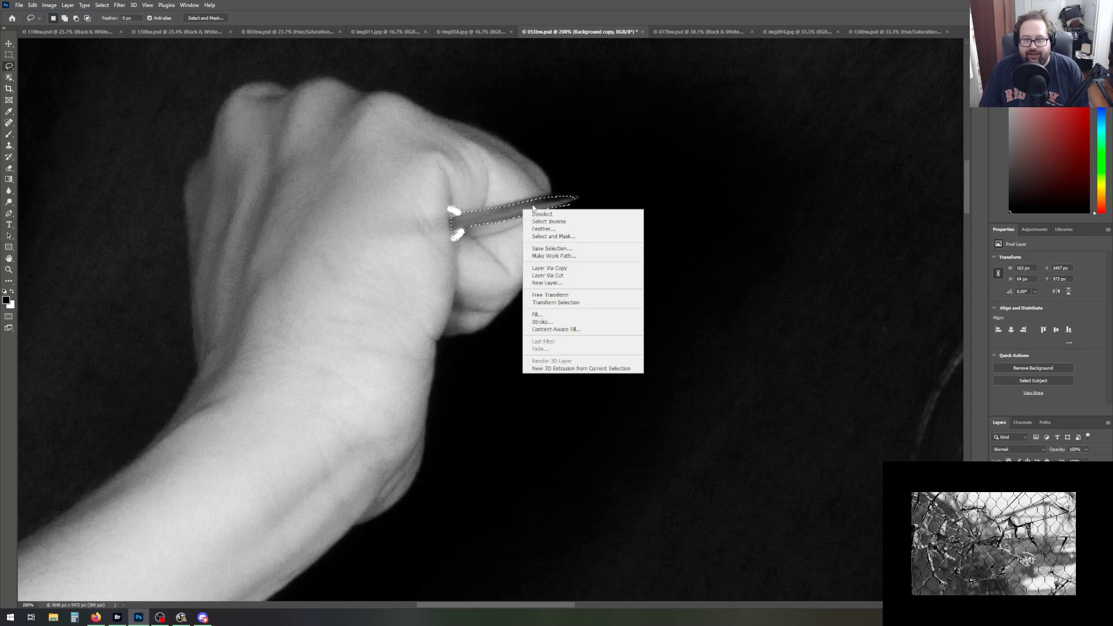
pyautogui.click(564, 270)
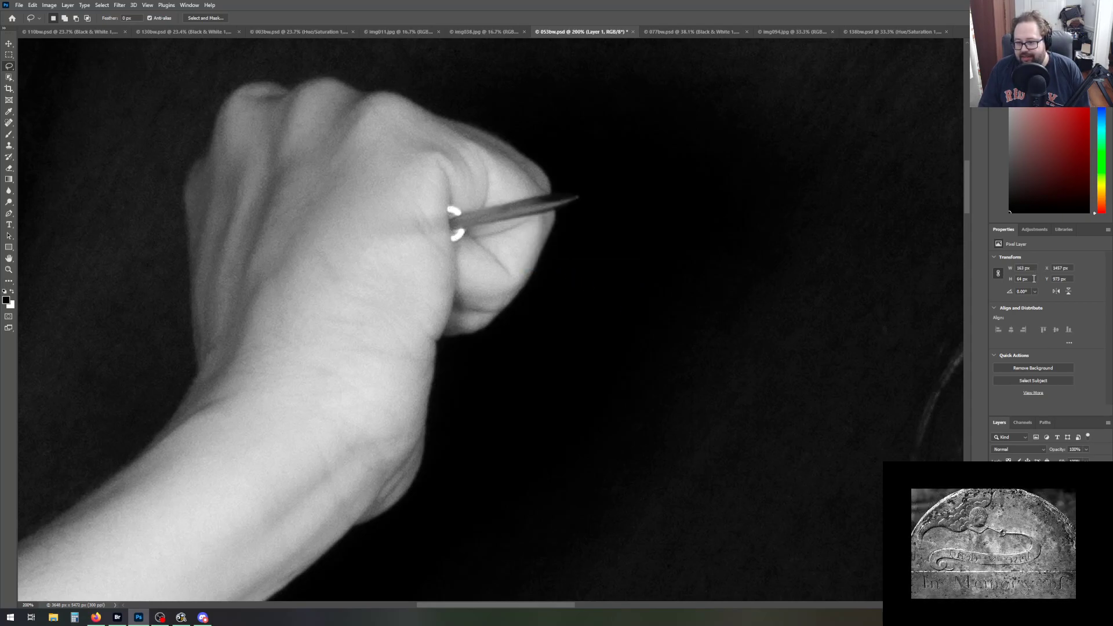
# Brighten the copied spike with a new Curves adjustment layer, lifting the midtones and moving the white point input to 212
pyautogui.click(1035, 229)
pyautogui.click(1021, 255)
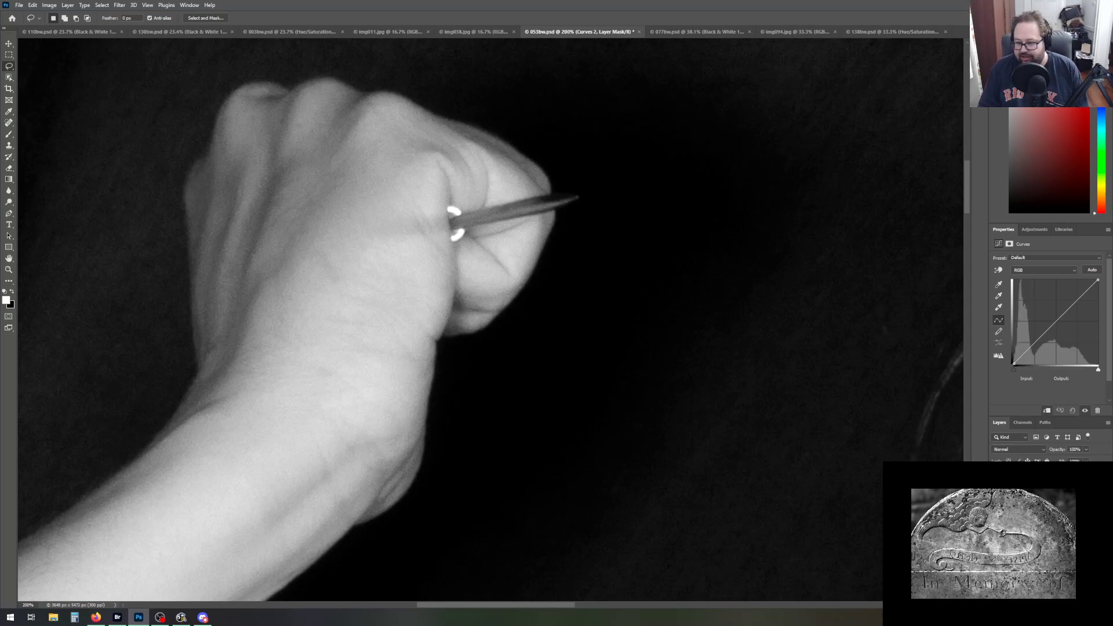
pyautogui.click(1051, 320)
pyautogui.moveTo(1051, 320)
pyautogui.mouseDown()
pyautogui.moveTo(1050, 298)
pyautogui.moveTo(1058, 300)
pyautogui.mouseUp()
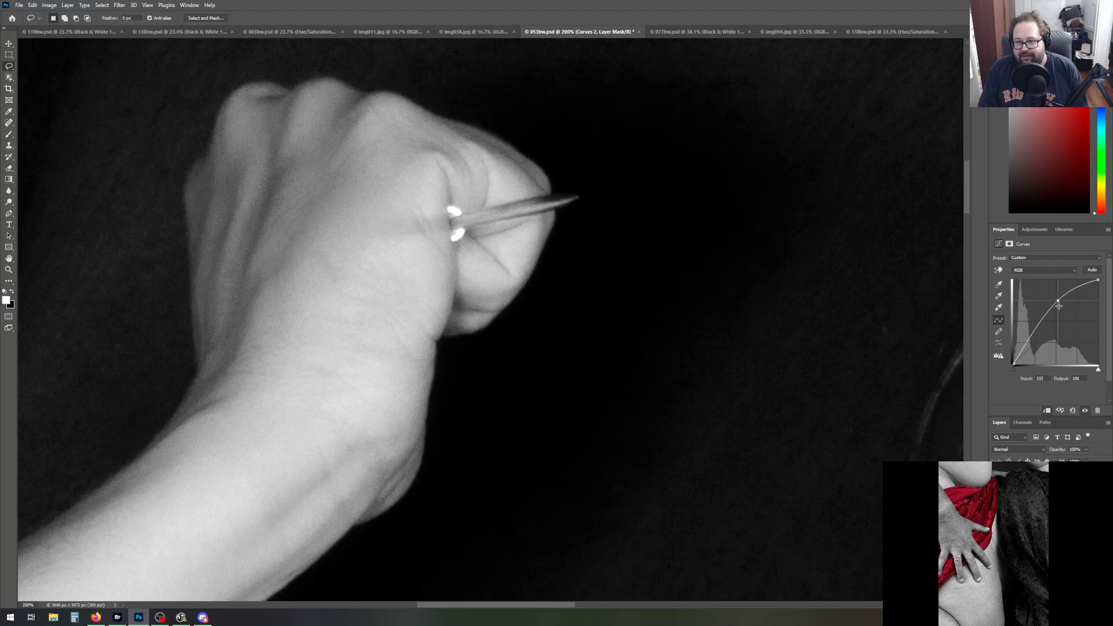
pyautogui.moveTo(1058, 301); pyautogui.dragTo(1056, 300)
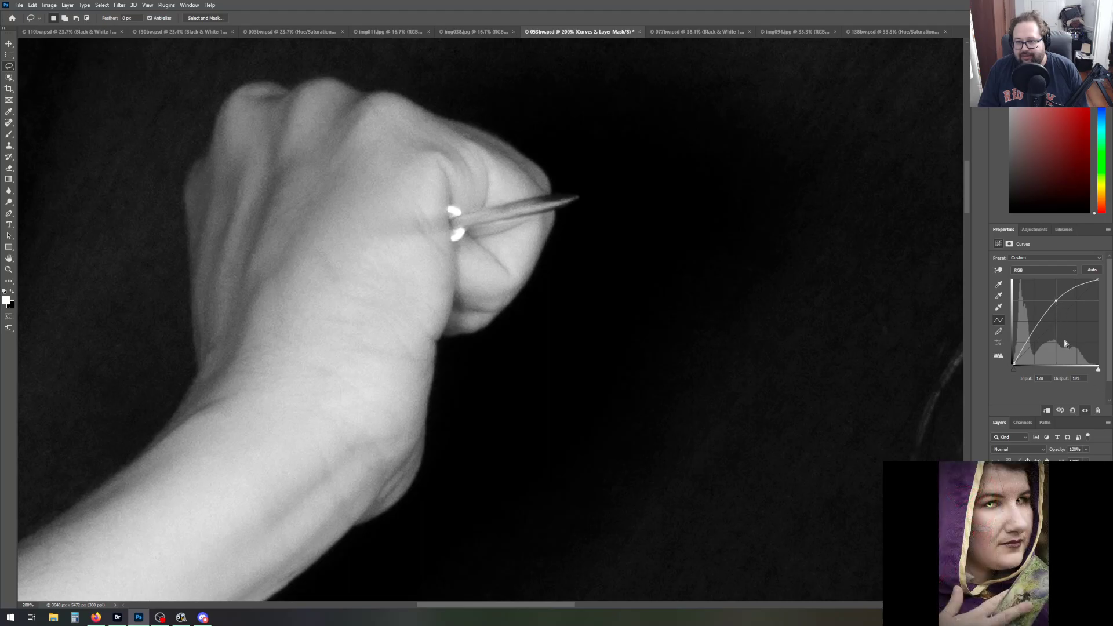
pyautogui.moveTo(1097, 371); pyautogui.dragTo(1084, 370)
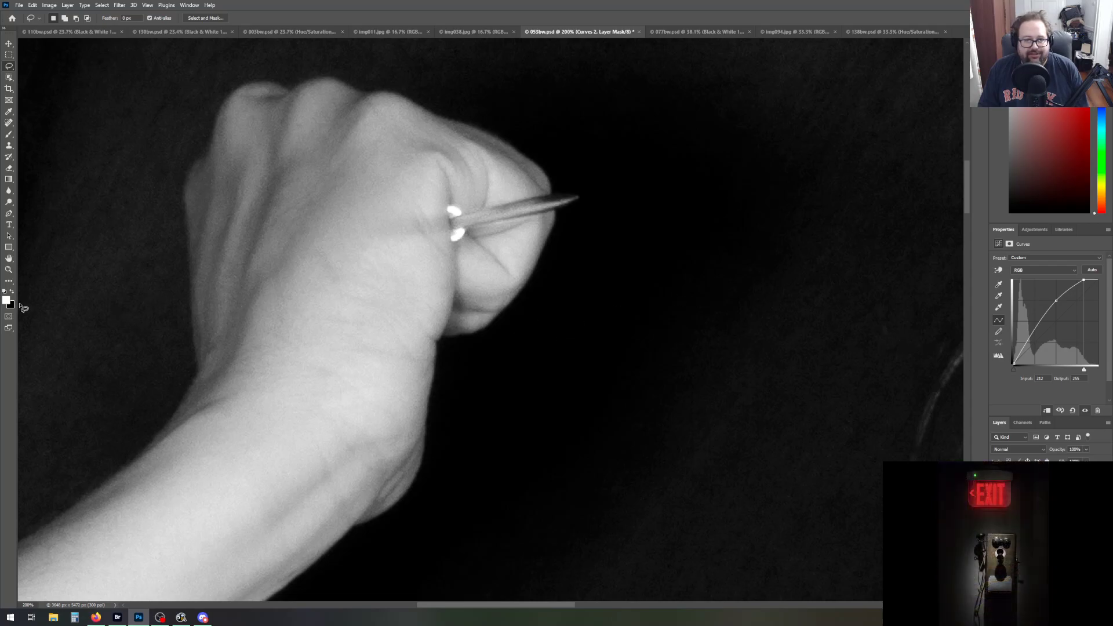
pyautogui.click(9, 270)
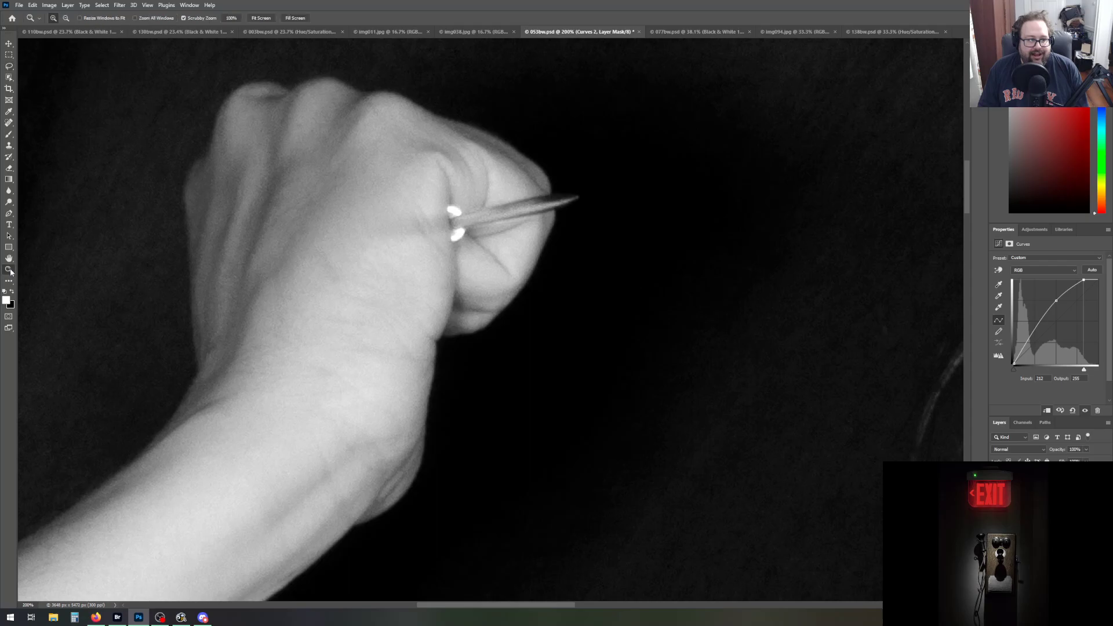
pyautogui.click(261, 18)
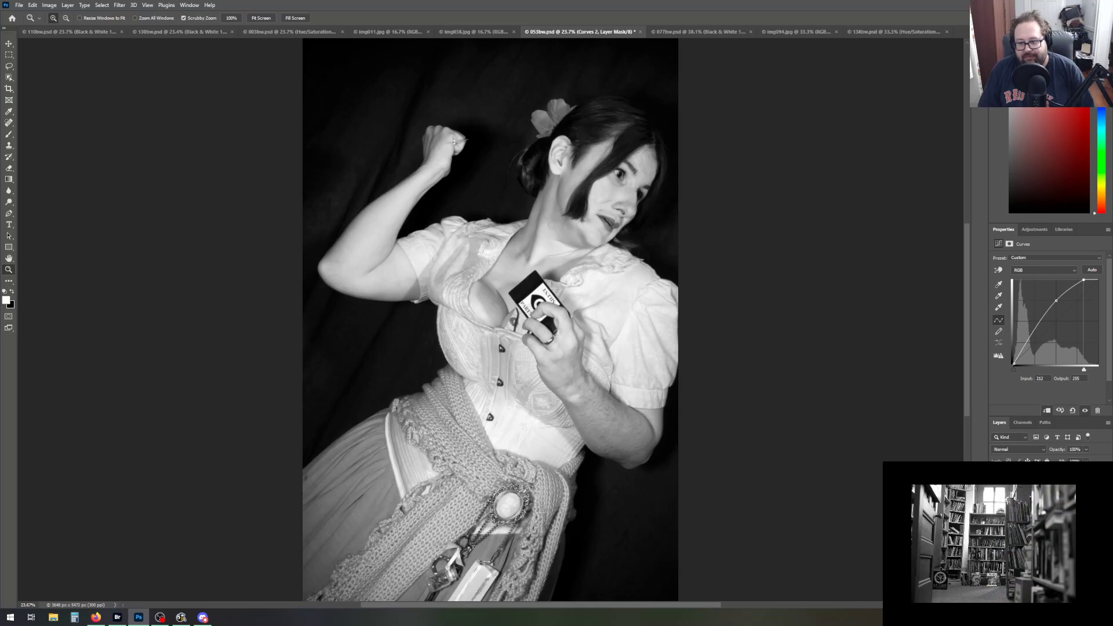
pyautogui.click(995, 478)
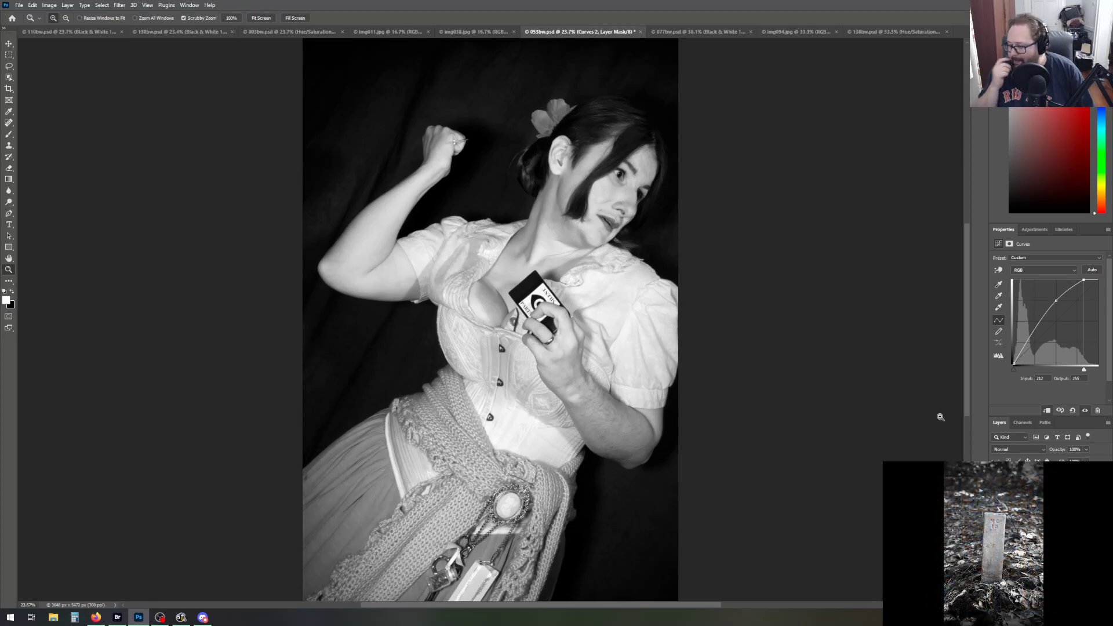
# Compare the black-and-white conversion with the colour version around the raised fist by toggling layer visibility
pyautogui.moveTo(440, 157); pyautogui.dragTo(497, 149)
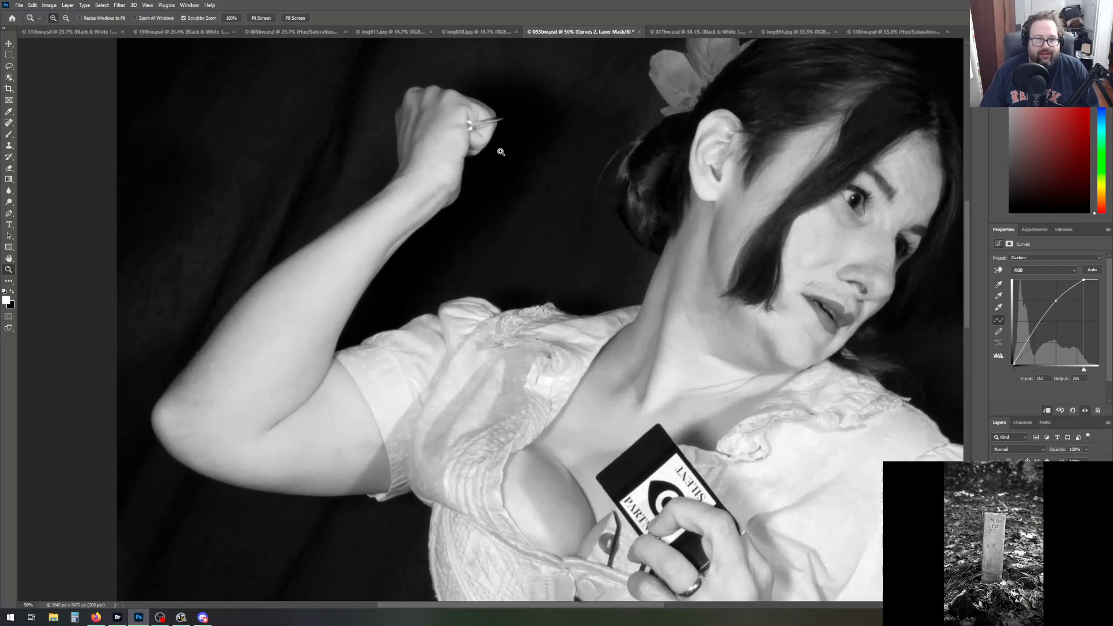
pyautogui.click(498, 150)
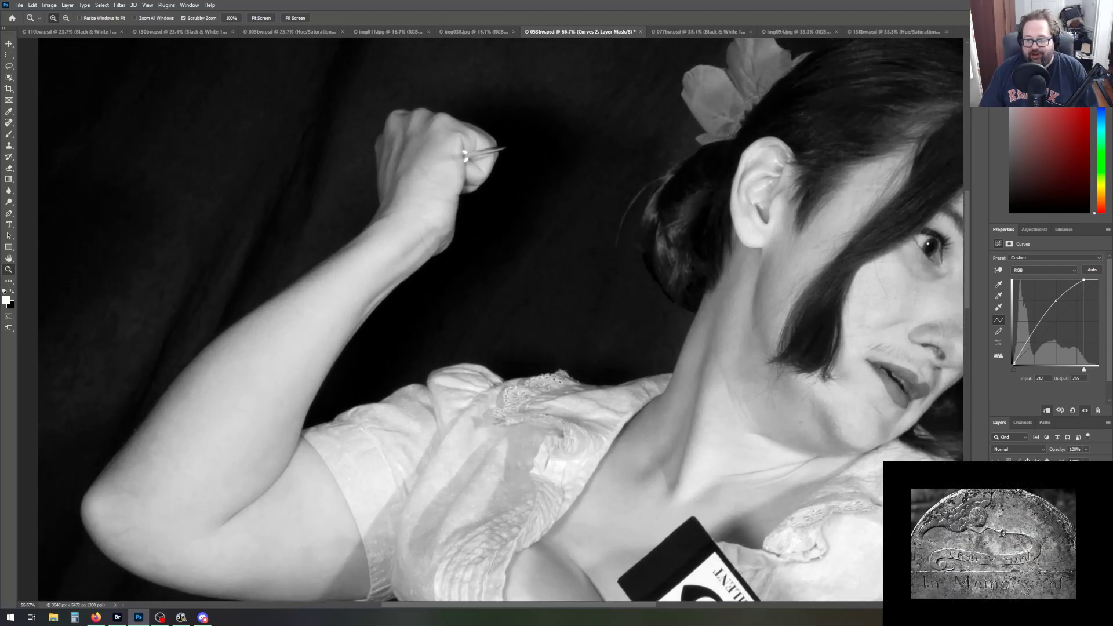
pyautogui.click(995, 493)
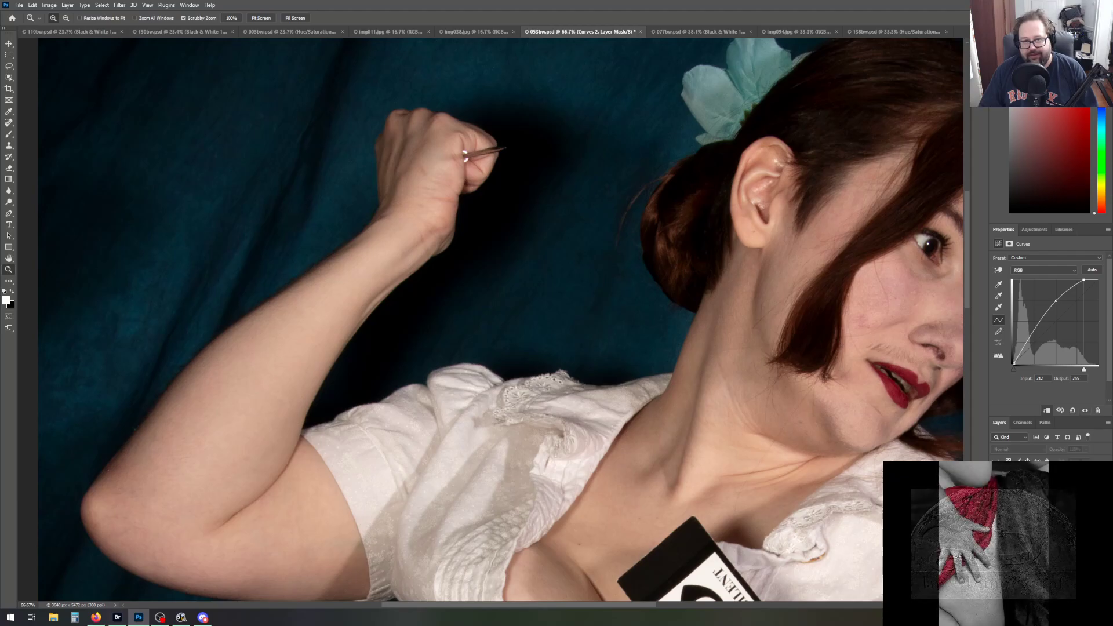
pyautogui.click(995, 478)
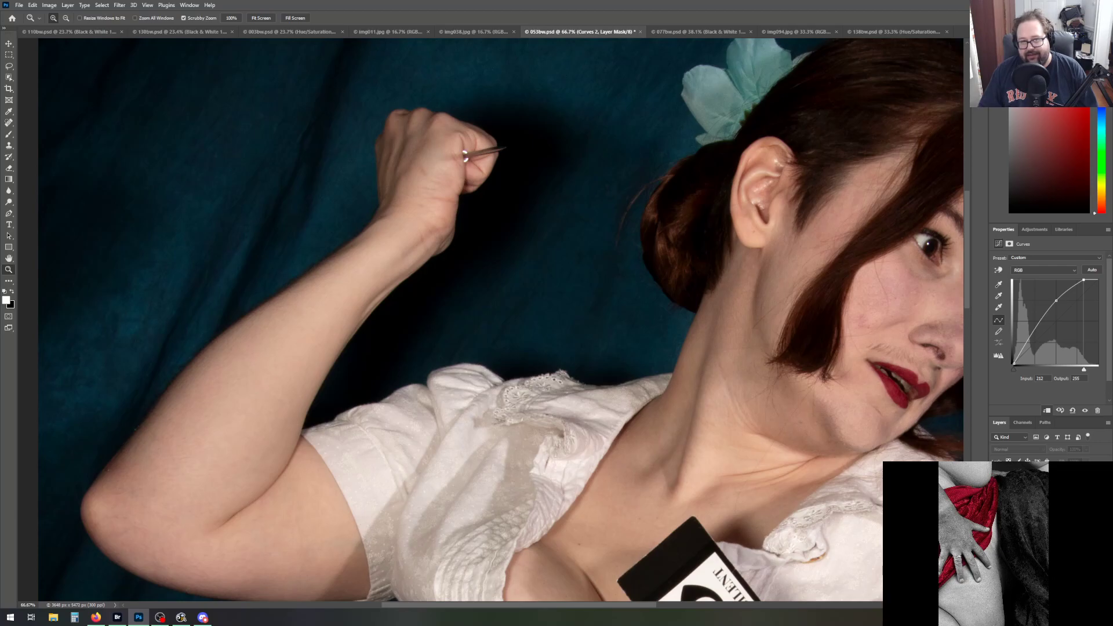
pyautogui.click(996, 478)
pyautogui.click(996, 479)
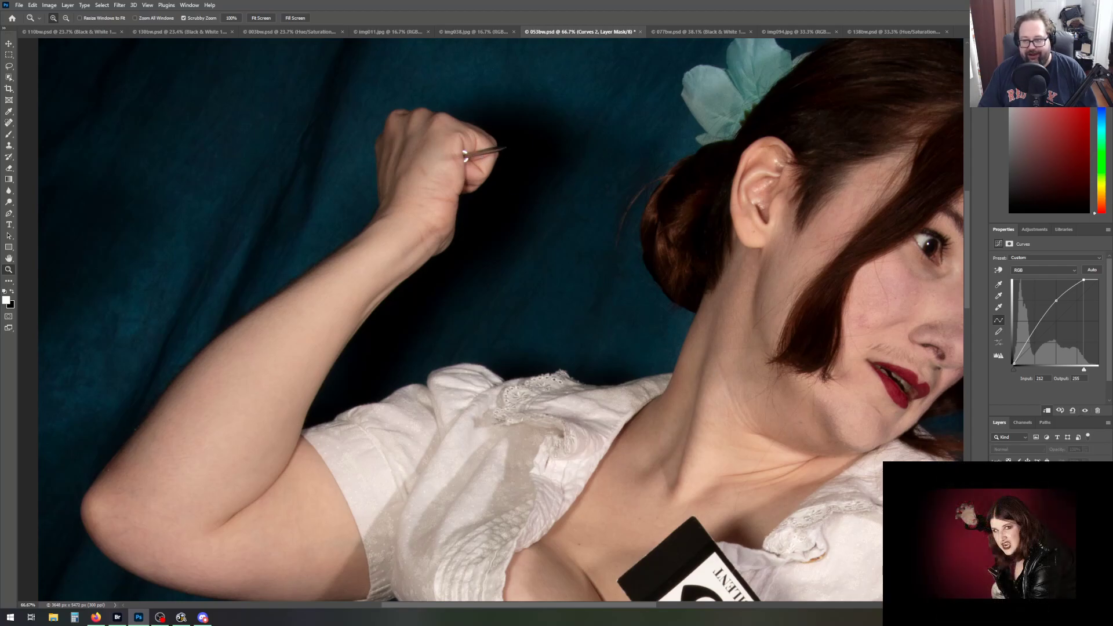
pyautogui.click(996, 479)
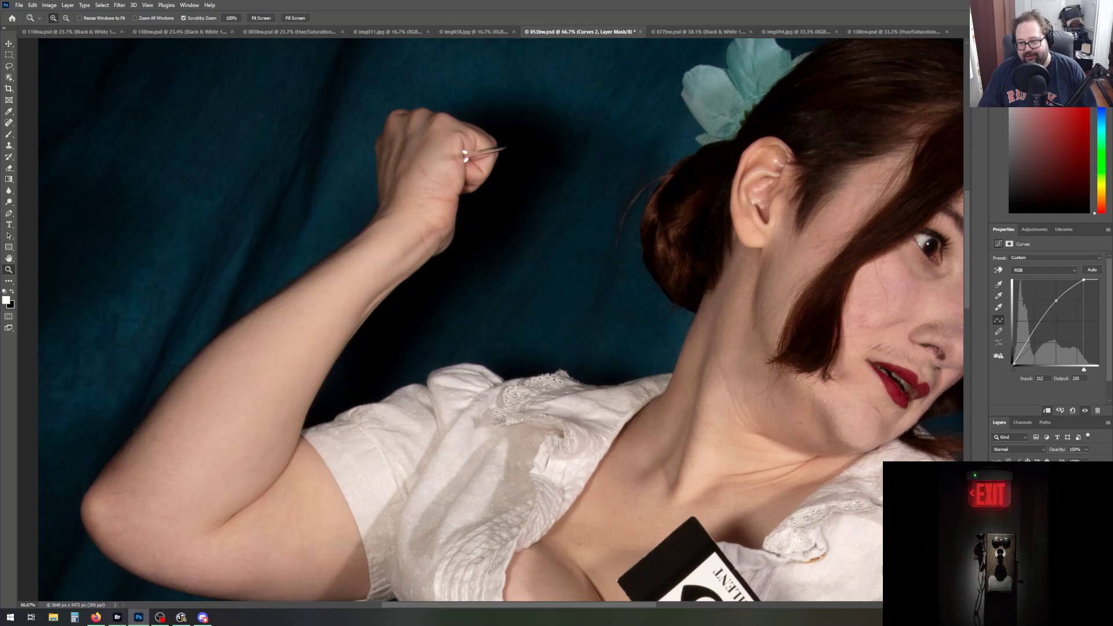
pyautogui.click(995, 477)
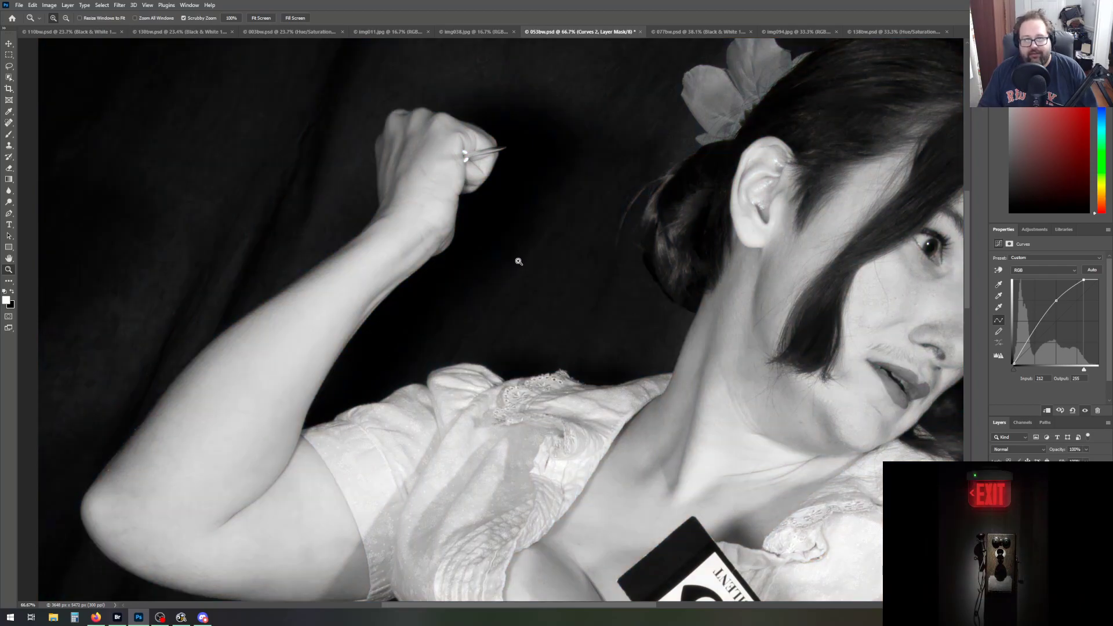
pyautogui.scroll(1, 513, 234)
pyautogui.scroll(3, 513, 243)
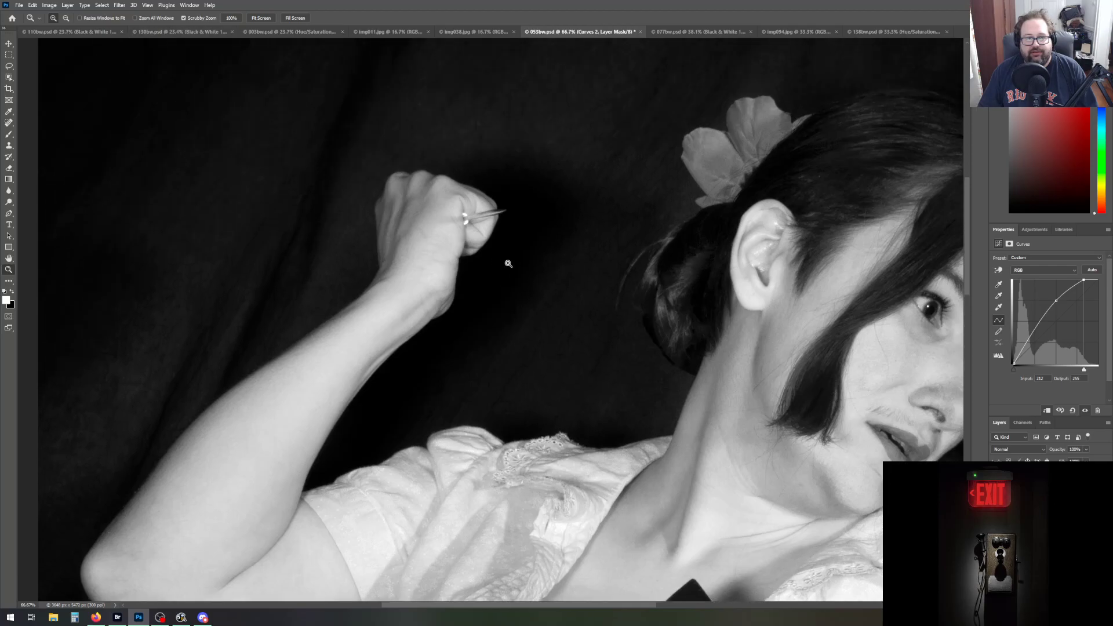
# Save the edited 053bw.psd document
pyautogui.click(265, 18)
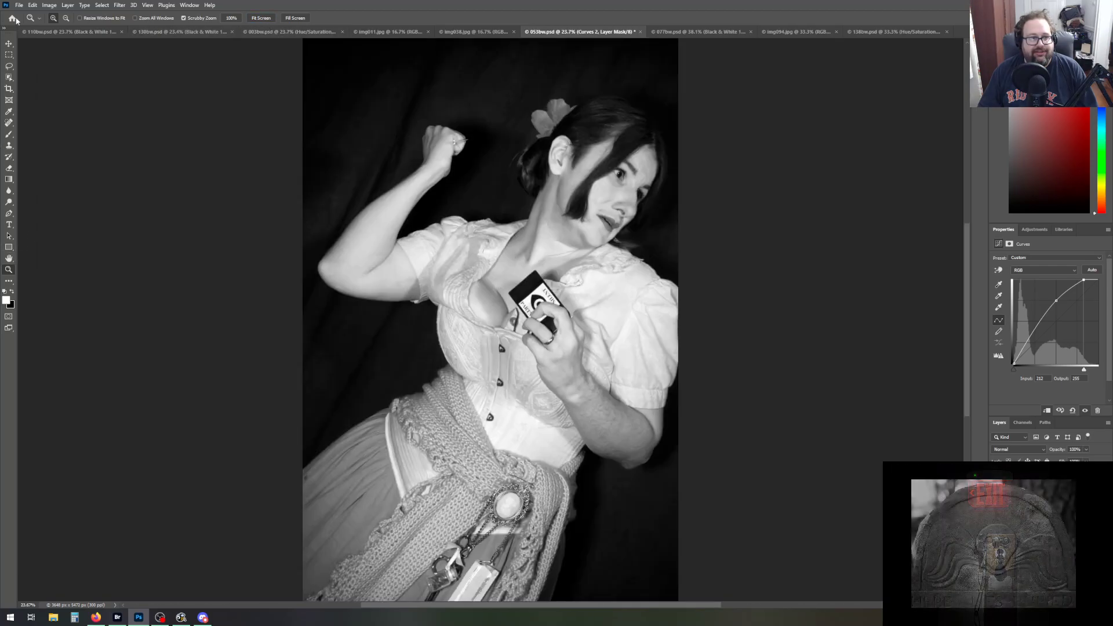
pyautogui.click(19, 5)
pyautogui.click(62, 101)
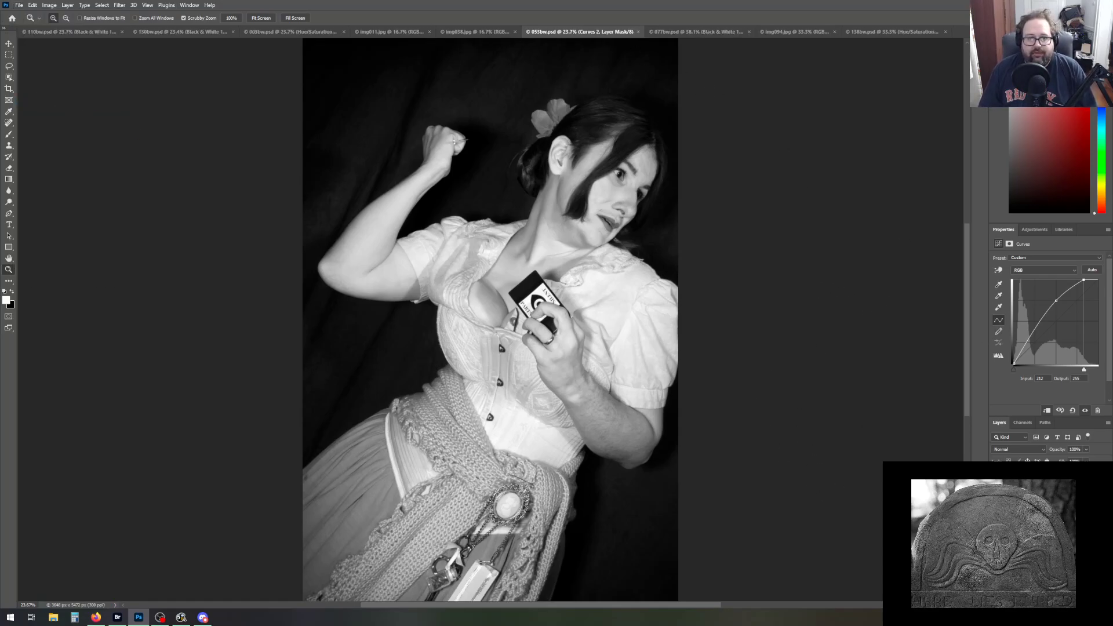
pyautogui.hotkey('alt', 'Tab')
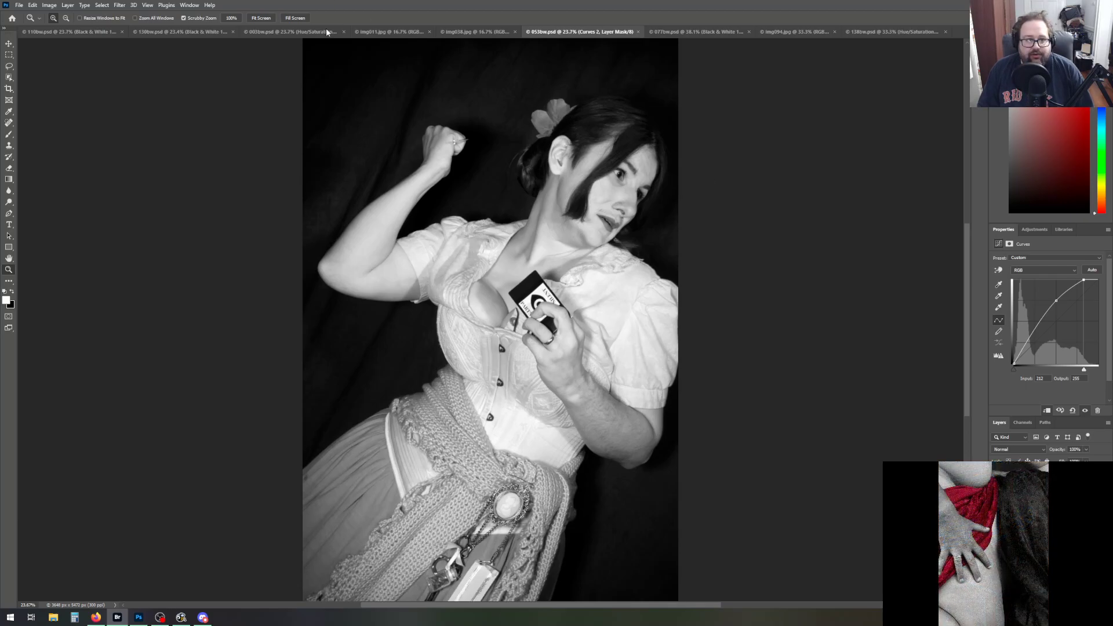
# Switch to the img011.jpg document and duplicate its Background layer
pyautogui.click(374, 32)
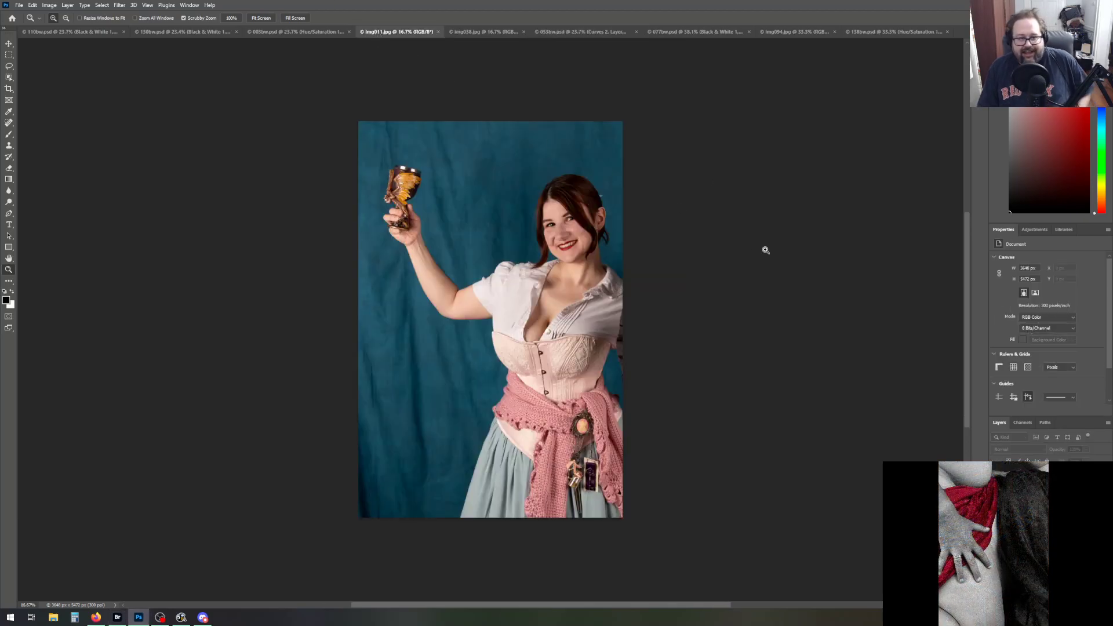
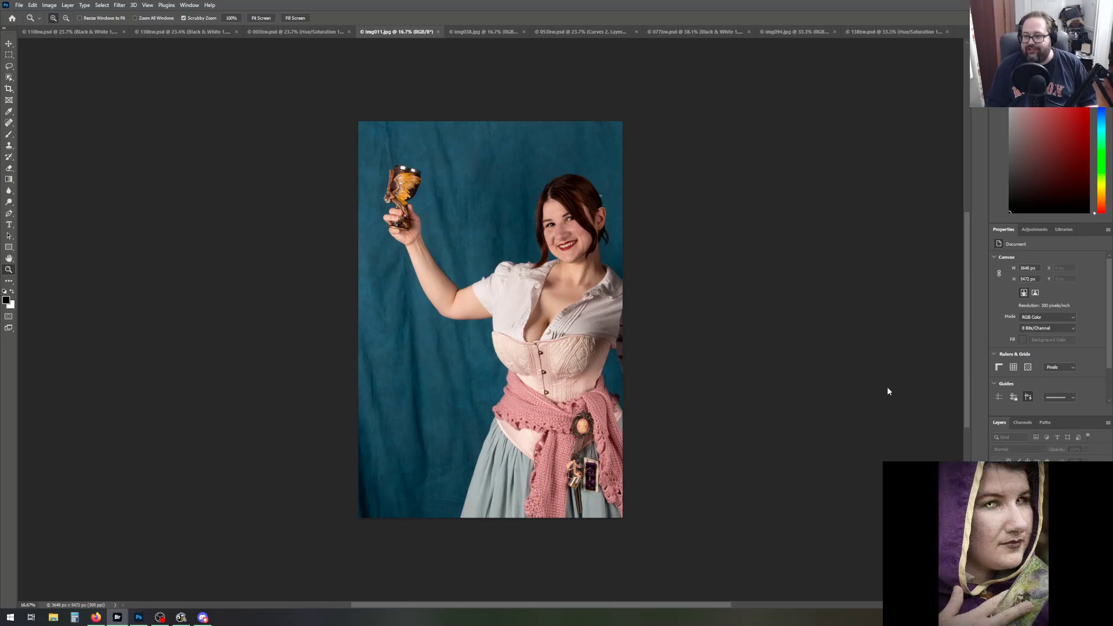
pyautogui.click(268, 18)
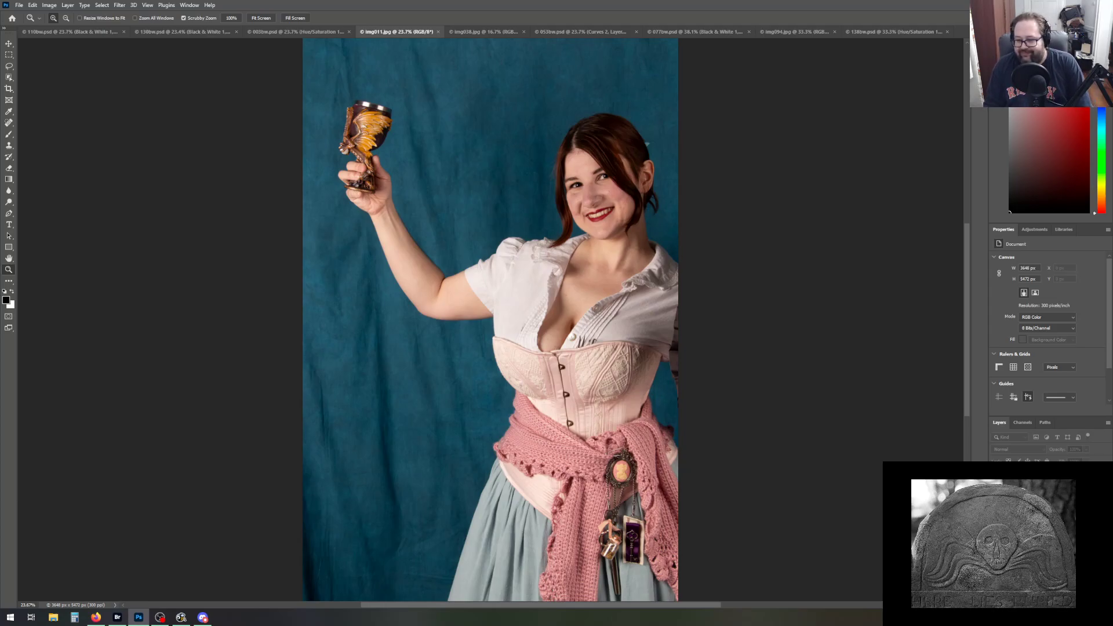
pyautogui.press('Return')
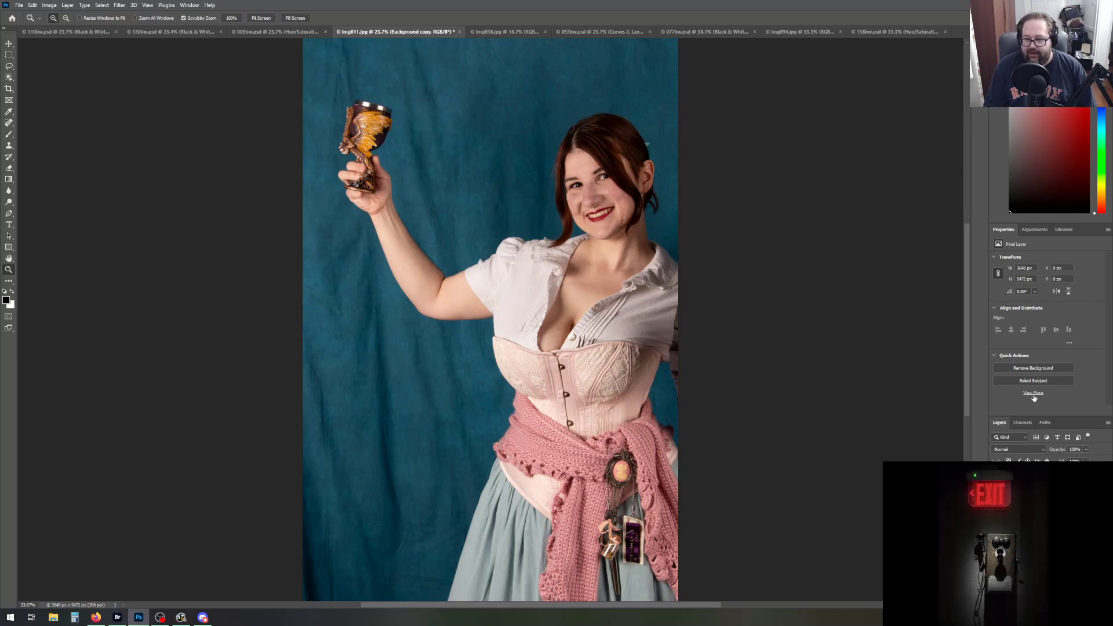
# Add a Curves adjustment layer and move its white point slightly inward to brighten the highlights
pyautogui.click(1038, 231)
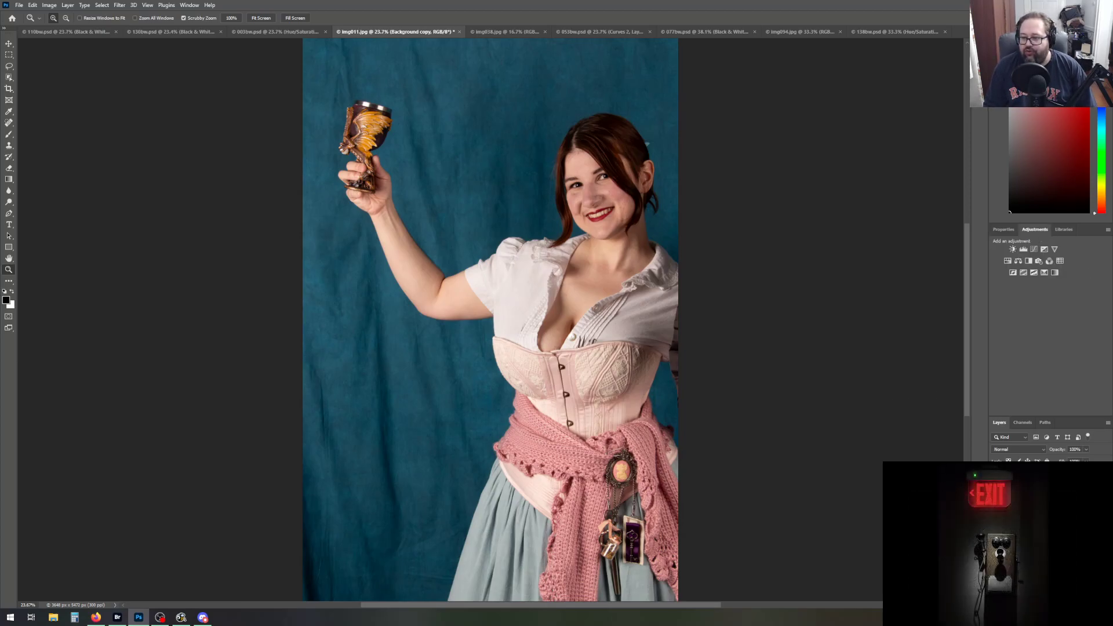
pyautogui.hotkey('alt', 'Tab')
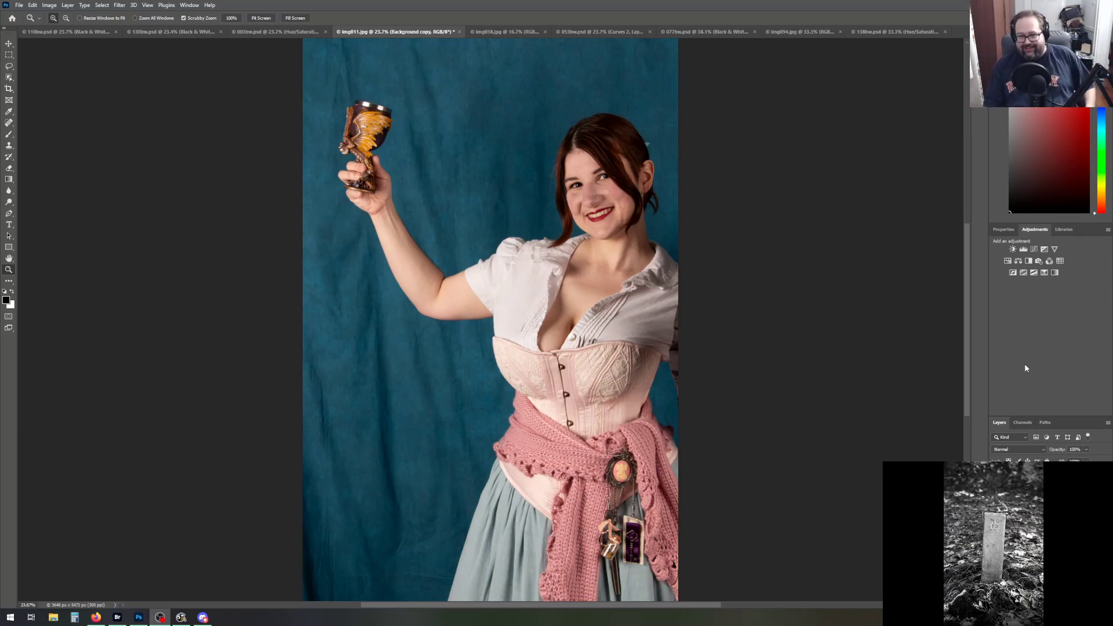
pyautogui.click(1033, 249)
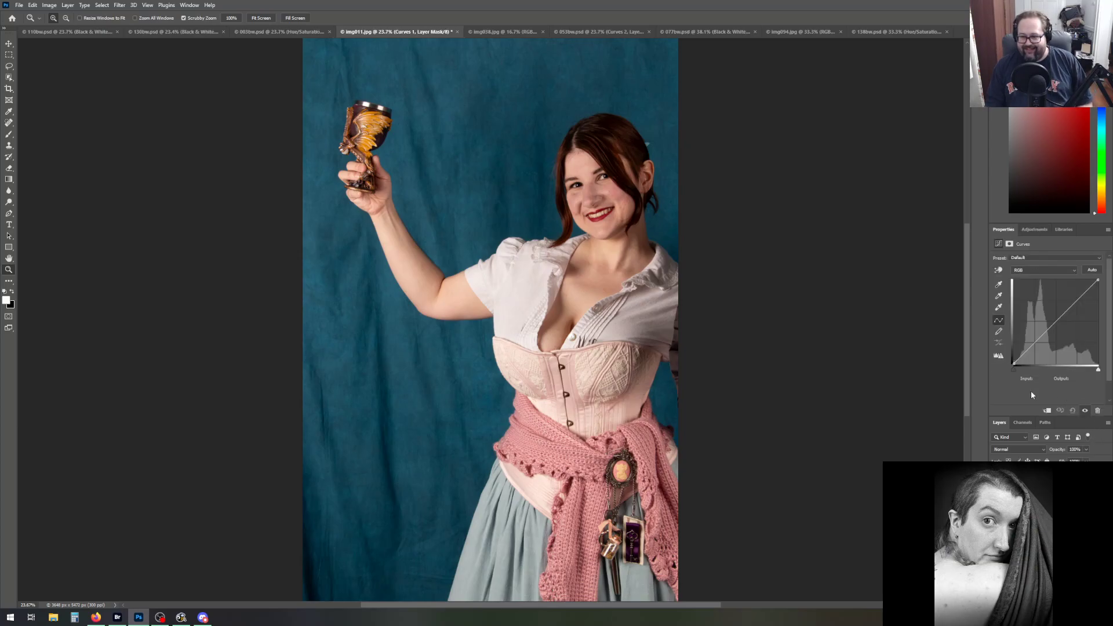
pyautogui.moveTo(1098, 371); pyautogui.dragTo(1097, 373)
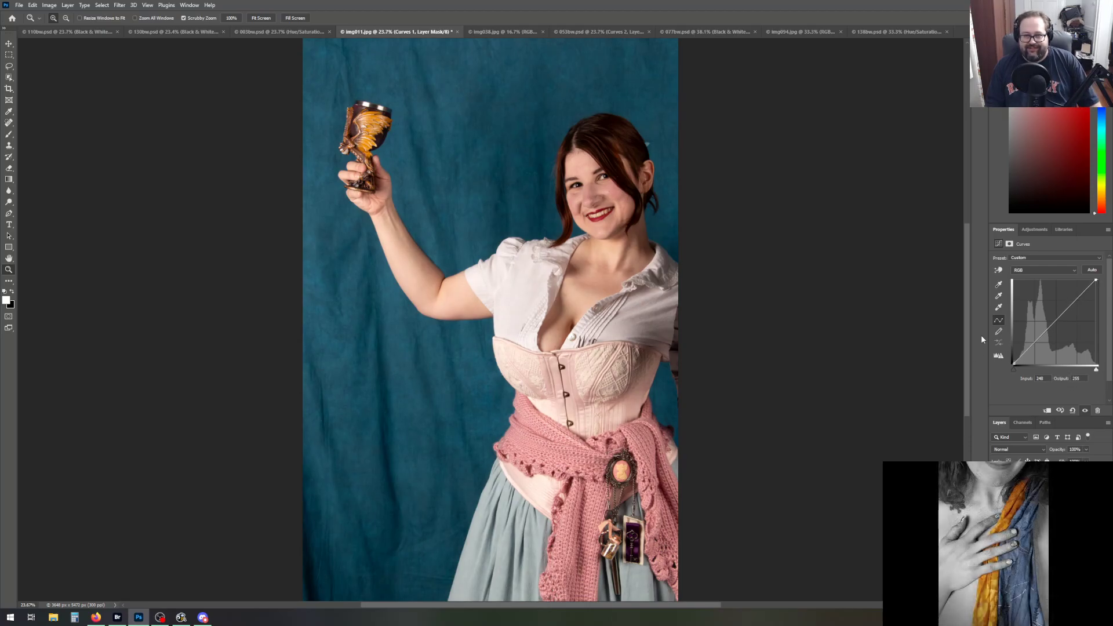
# Add a Hue/Saturation adjustment layer and set the master saturation to -10
pyautogui.click(1045, 230)
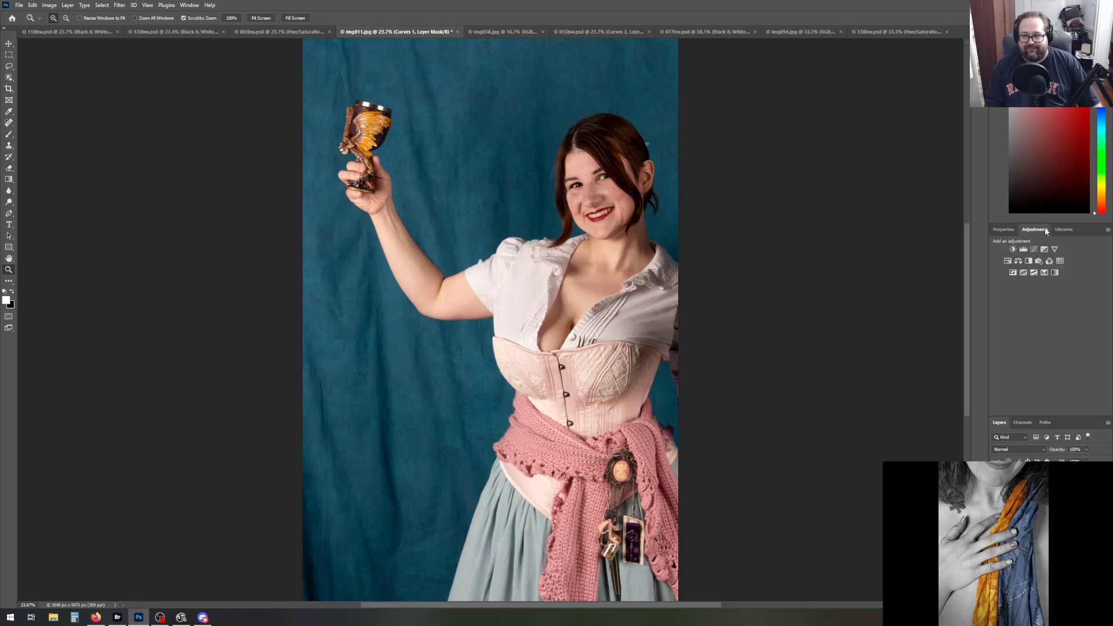
pyautogui.click(1012, 260)
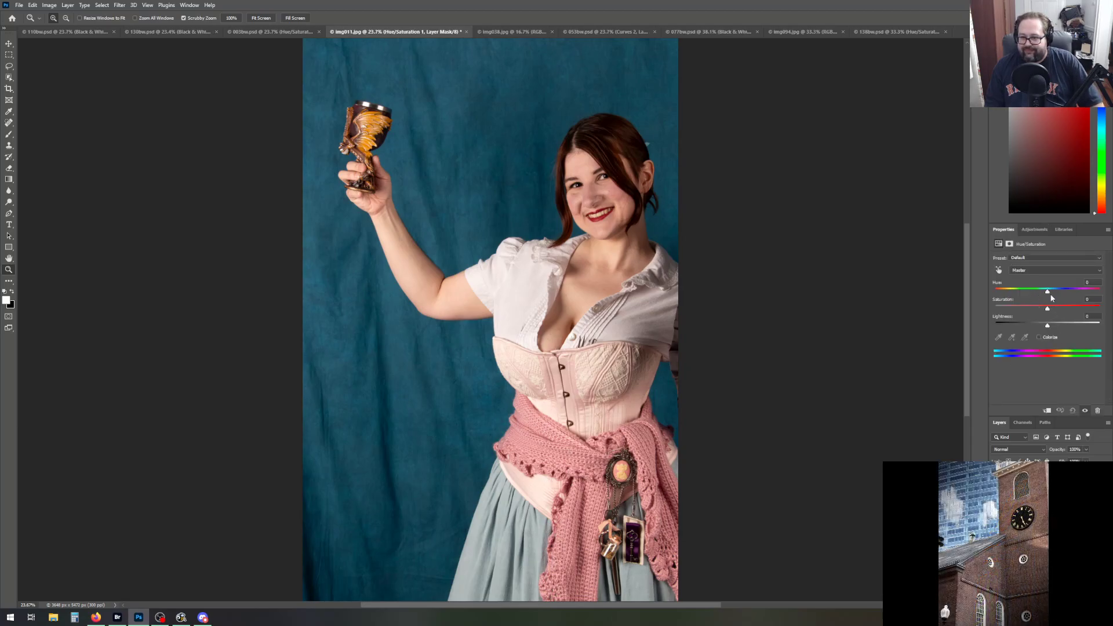
pyautogui.moveTo(1049, 307); pyautogui.dragTo(1043, 311)
pyautogui.doubleClick(1094, 299)
pyautogui.write('-10')
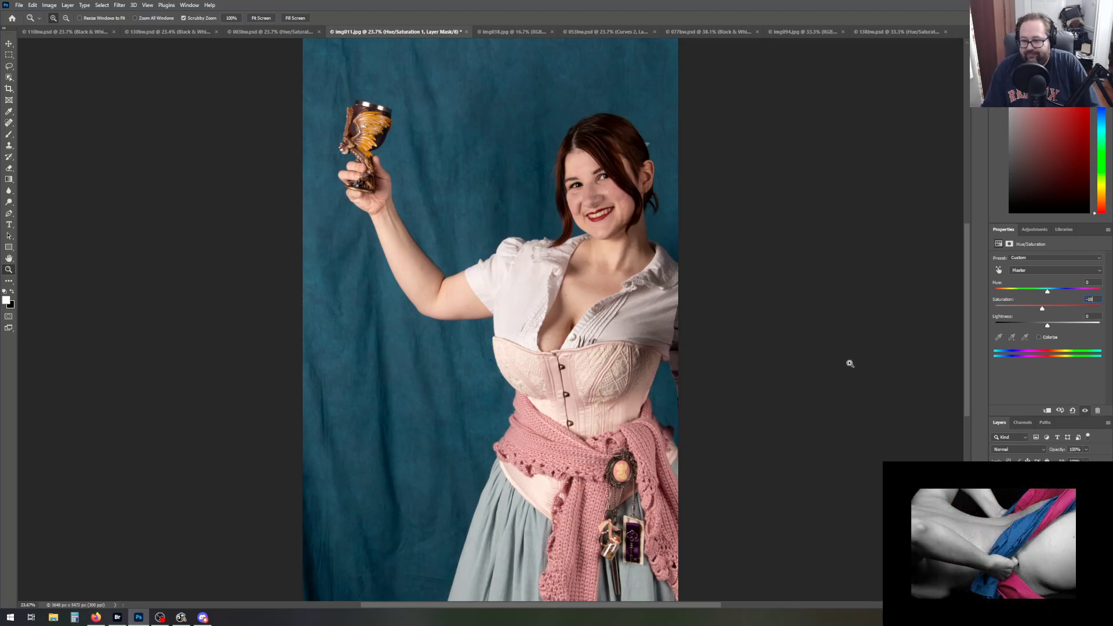
# Select the Background copy layer and activate the Gradient tool
pyautogui.click(1035, 230)
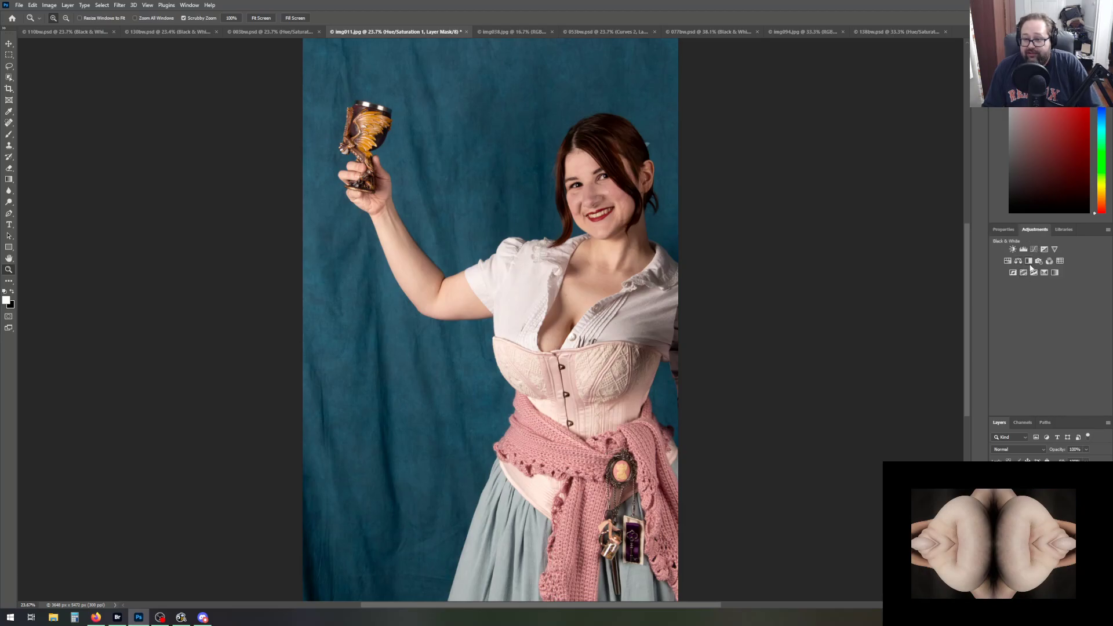
pyautogui.click(1031, 496)
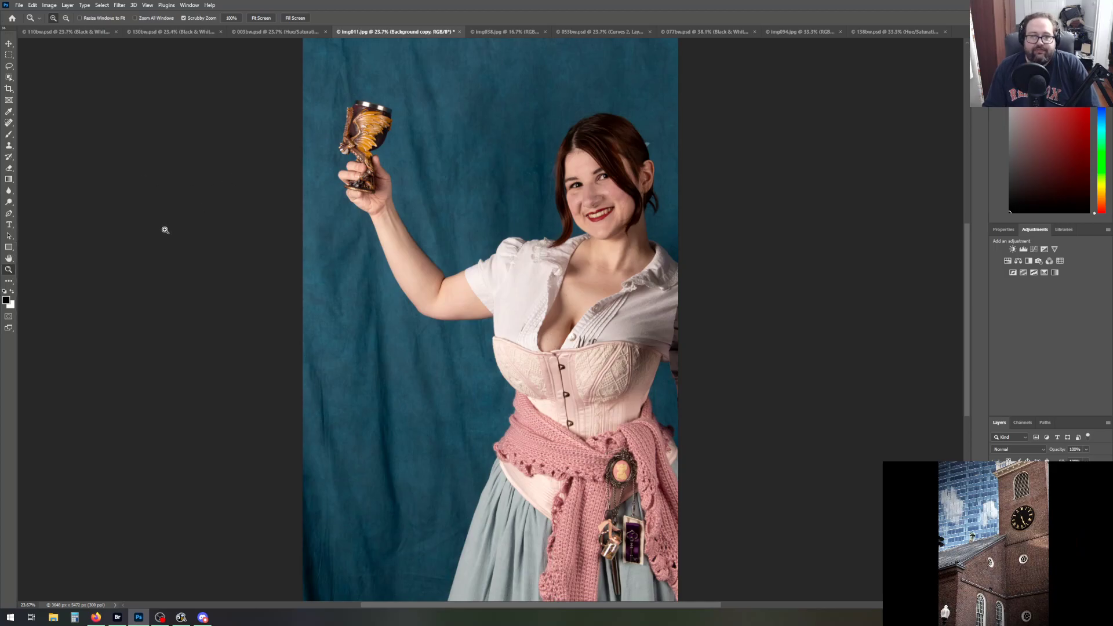
pyautogui.scroll(1, 165, 230)
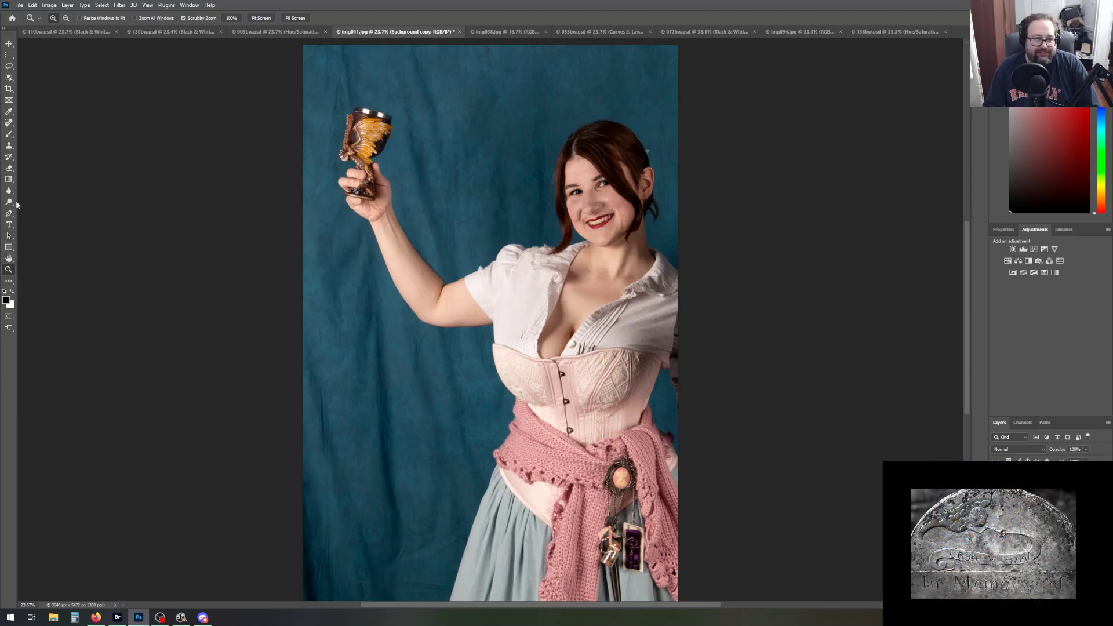
pyautogui.click(8, 180)
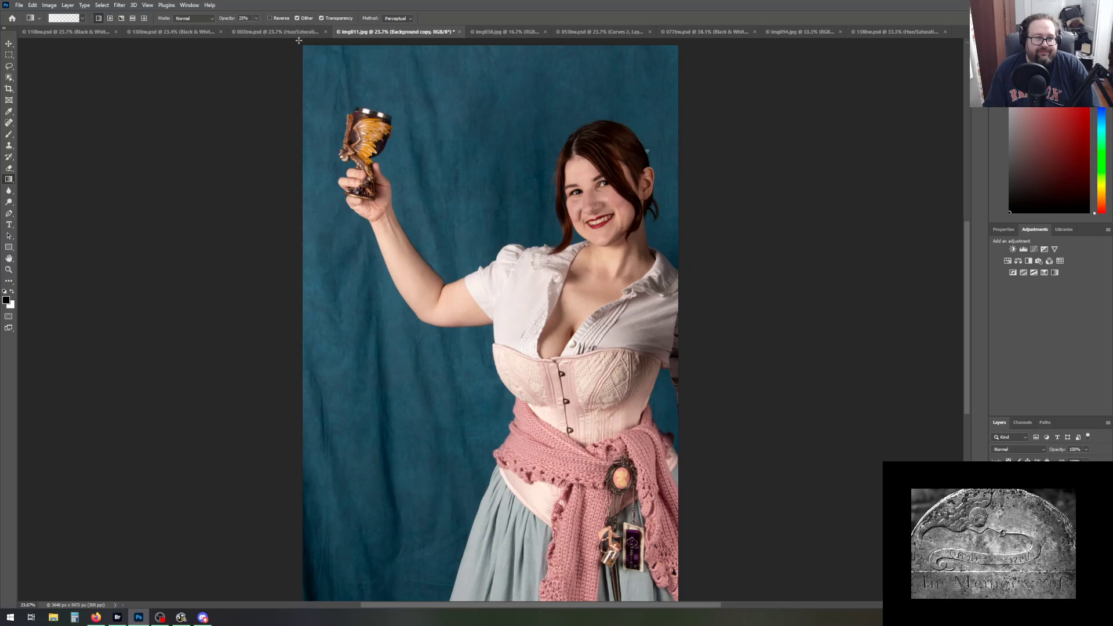
pyautogui.moveTo(298, 41); pyautogui.dragTo(457, 209)
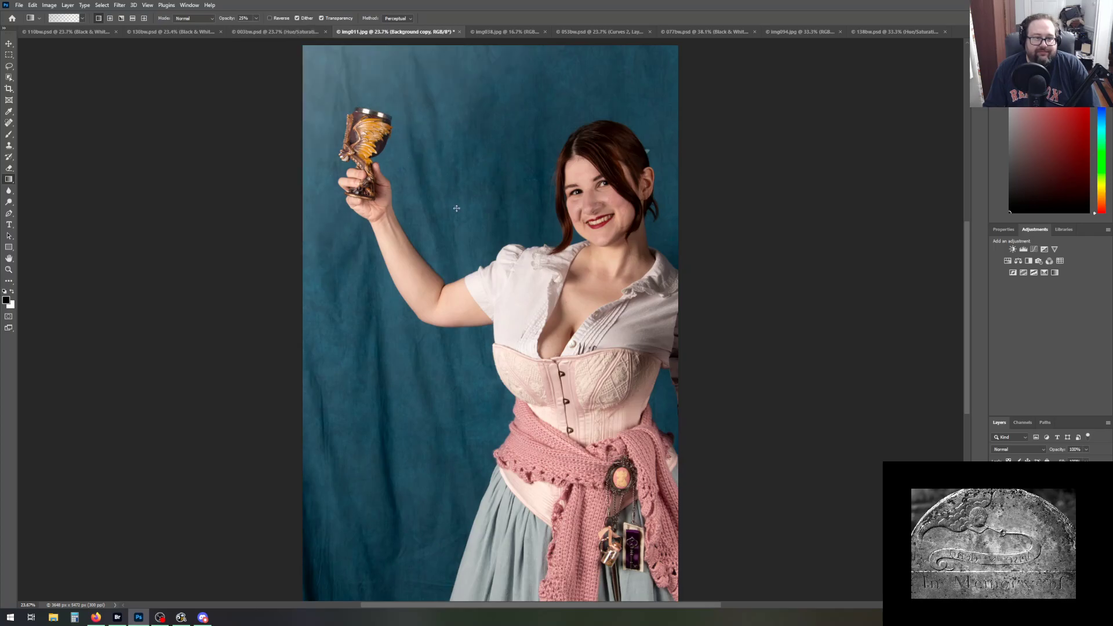
pyautogui.click(32, 5)
pyautogui.click(46, 13)
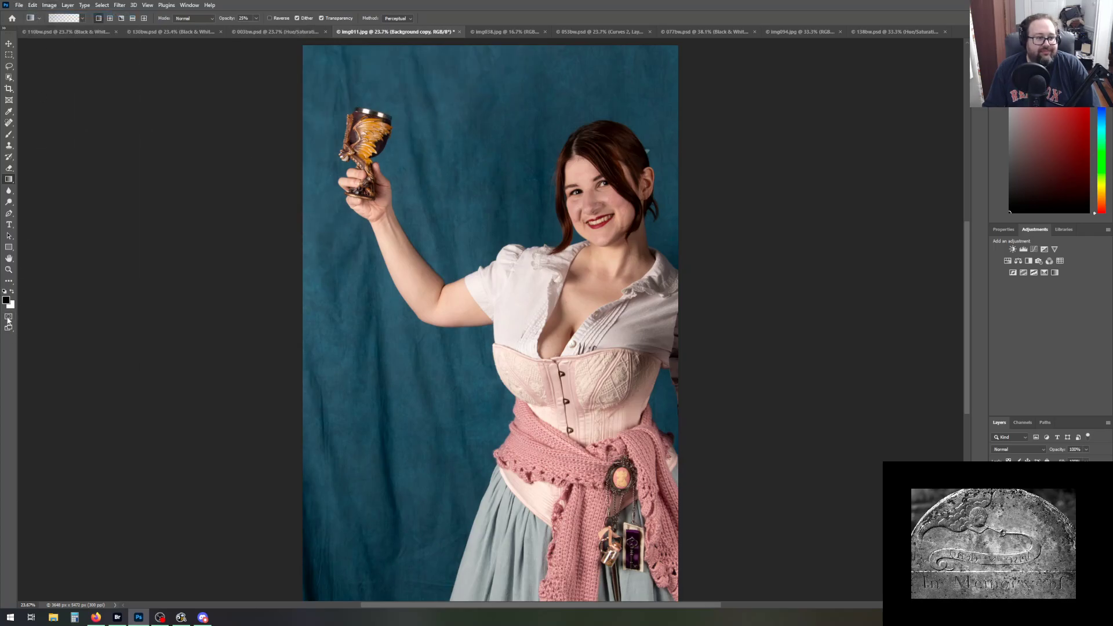
# Darken both upper corners of the photo with black gradients running diagonally inward
pyautogui.click(14, 288)
pyautogui.click(13, 289)
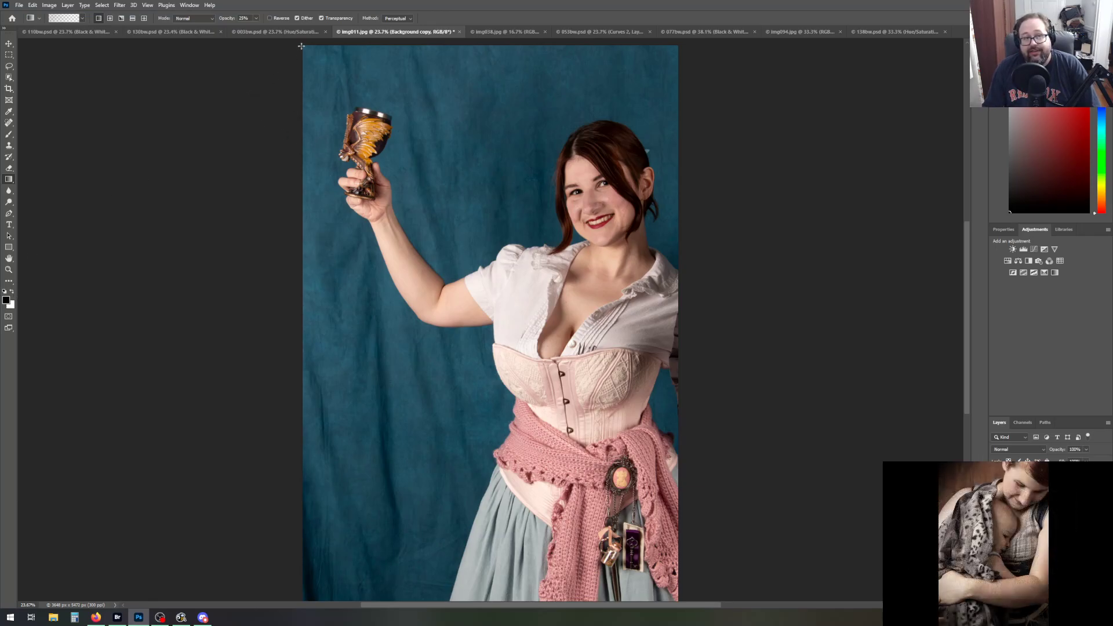
pyautogui.moveTo(301, 47); pyautogui.dragTo(449, 180)
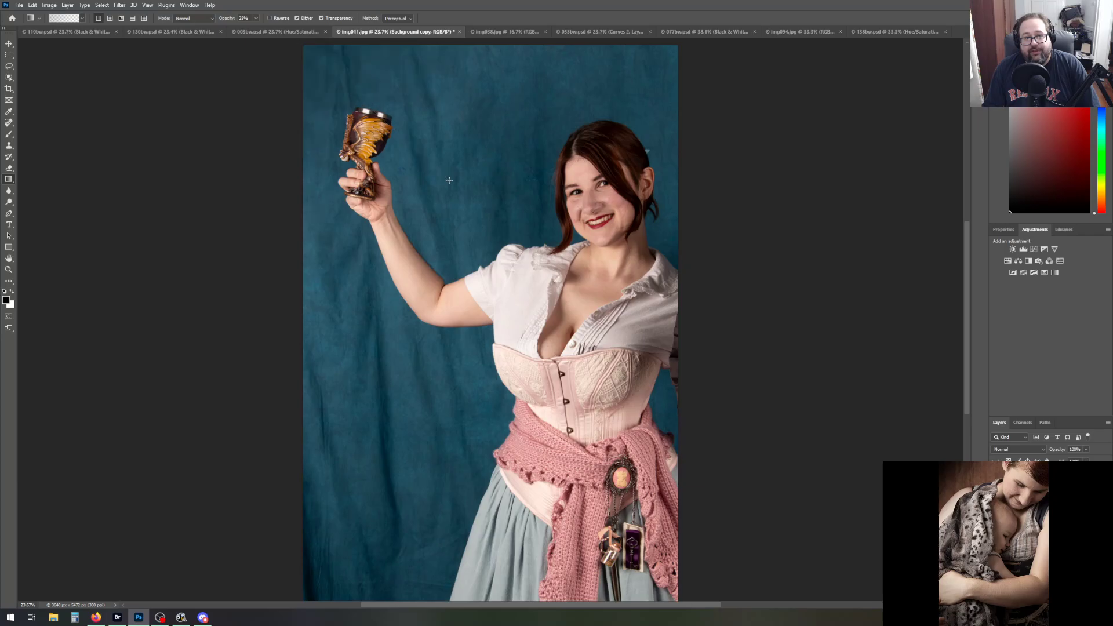
pyautogui.moveTo(682, 41); pyautogui.dragTo(589, 160)
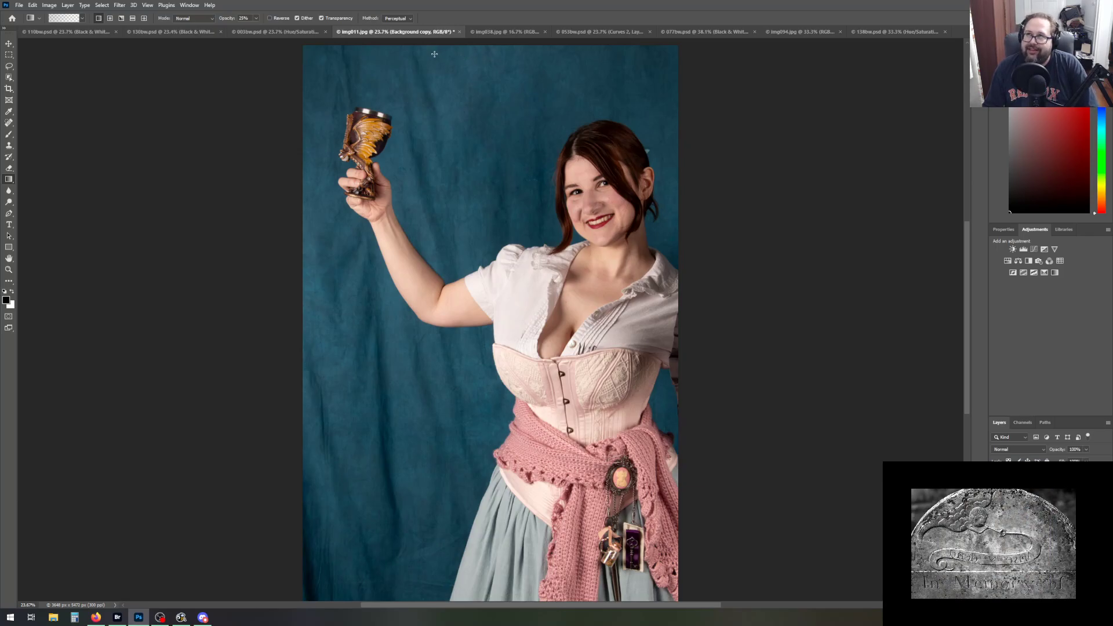
# Darken both lower corners of the photo with black gradients running diagonally inward
pyautogui.scroll(-1, 246, 329)
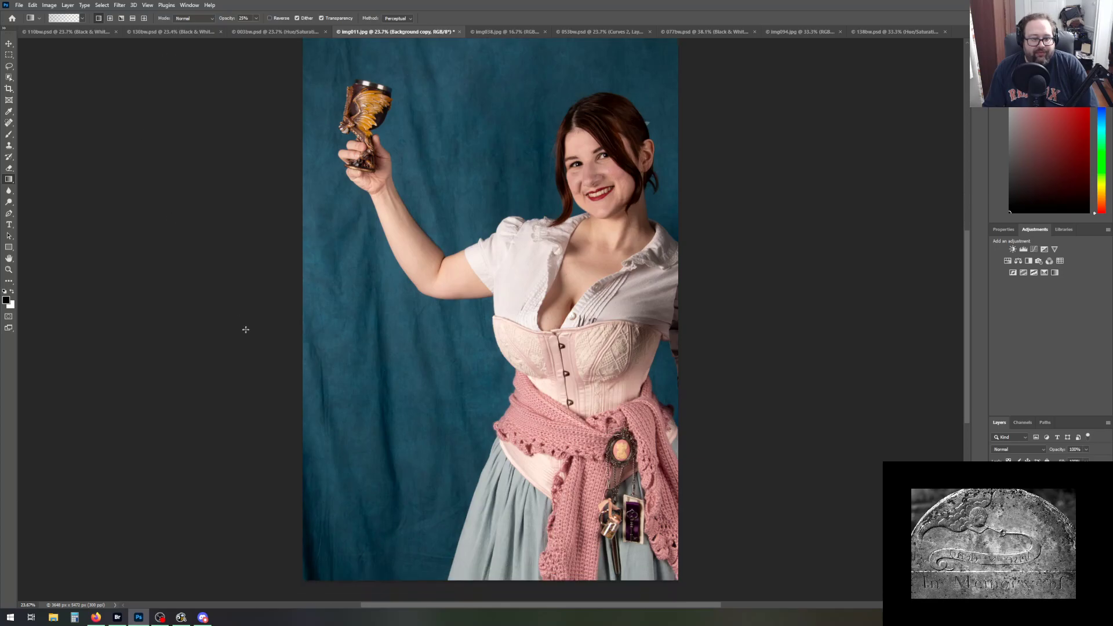
pyautogui.moveTo(299, 586); pyautogui.dragTo(444, 443)
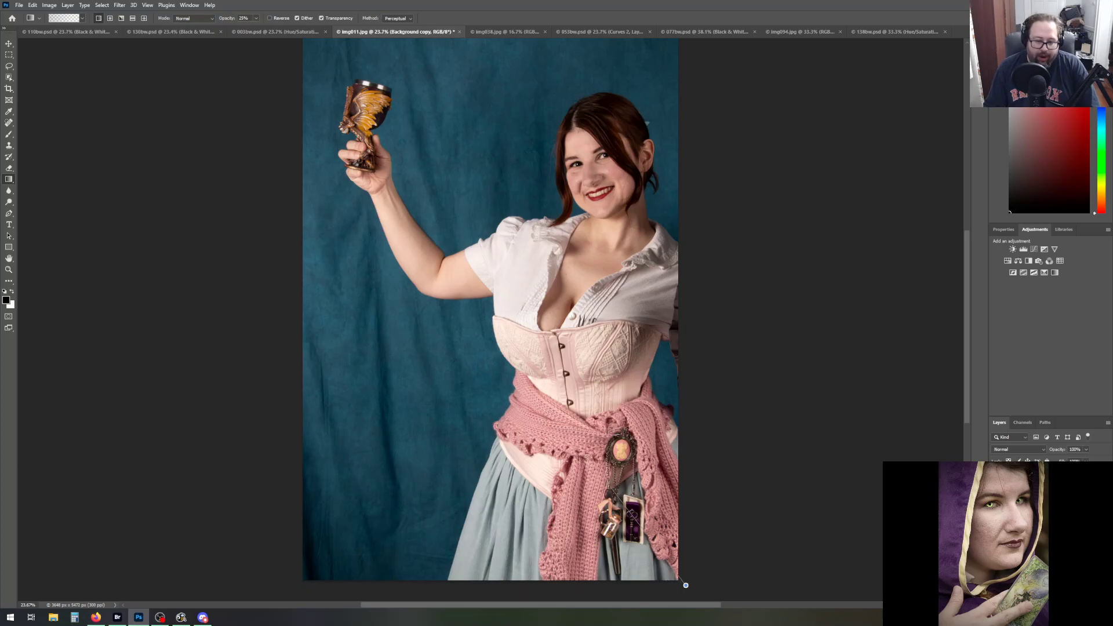
pyautogui.moveTo(685, 585); pyautogui.dragTo(594, 476)
# Darken the photo's left and upper edges with straight black gradients running inward
pyautogui.scroll(2, 237, 289)
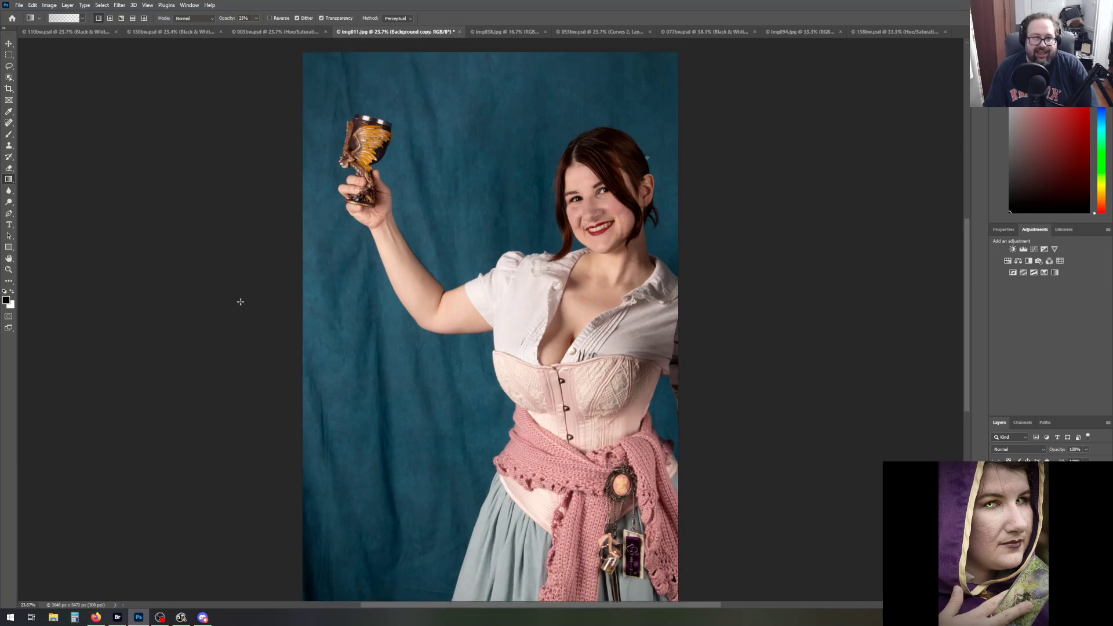
pyautogui.moveTo(256, 317); pyautogui.dragTo(394, 316)
pyautogui.moveTo(501, 44); pyautogui.dragTo(500, 154)
pyautogui.scroll(-1, 729, 318)
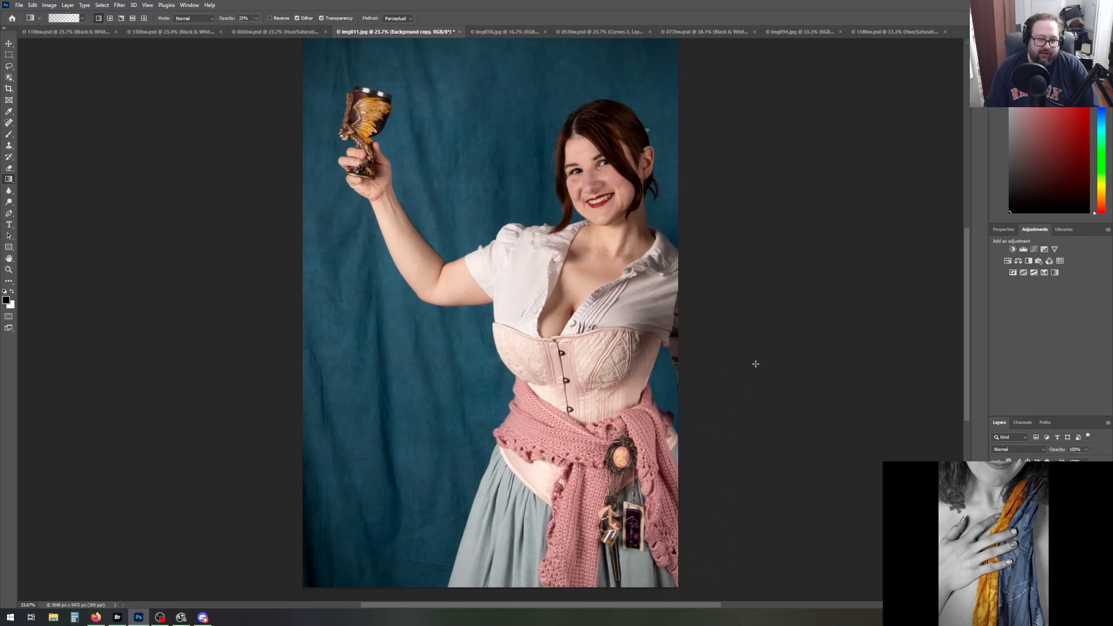
# Darken the photo's left edge further with a short horizontal black gradient running inward
pyautogui.scroll(1, 750, 374)
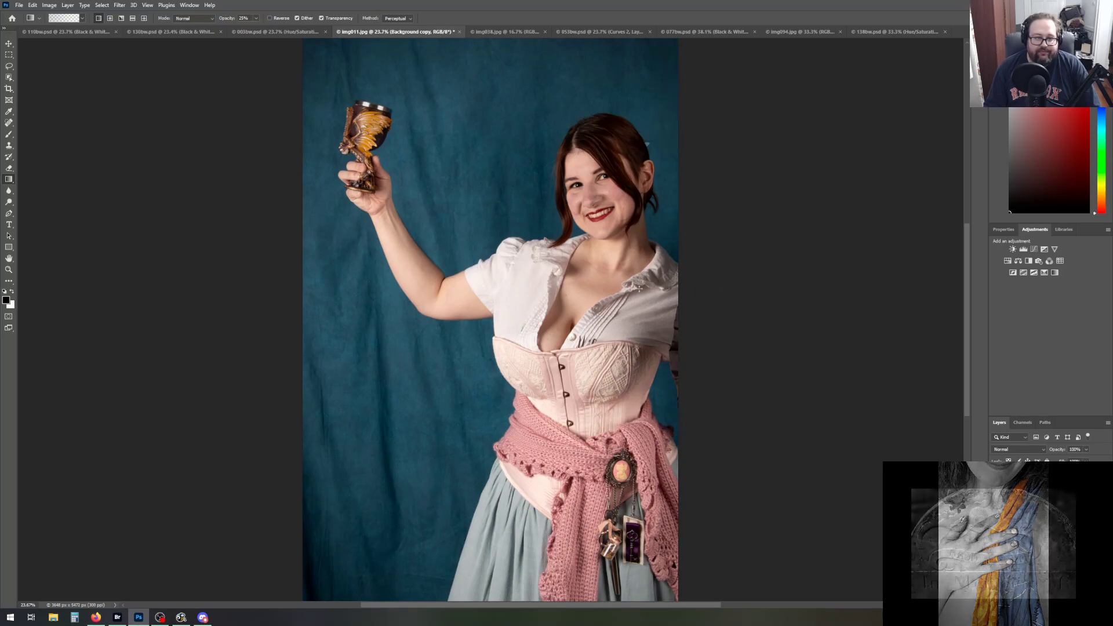
pyautogui.moveTo(264, 274); pyautogui.dragTo(351, 274)
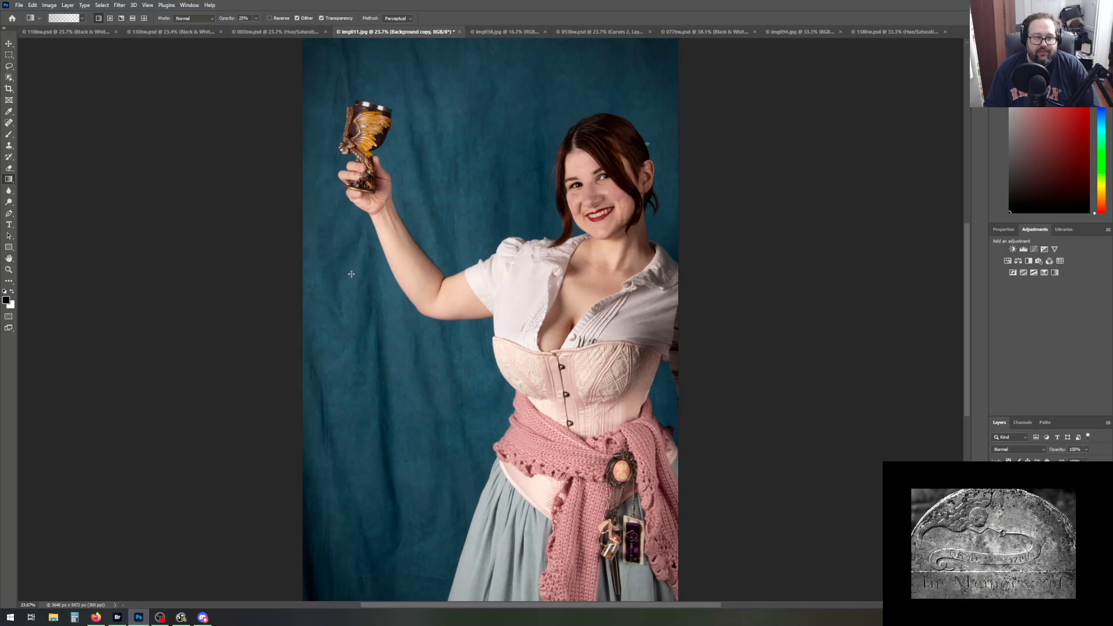
pyautogui.scroll(1, 371, 347)
pyautogui.scroll(-1, 371, 362)
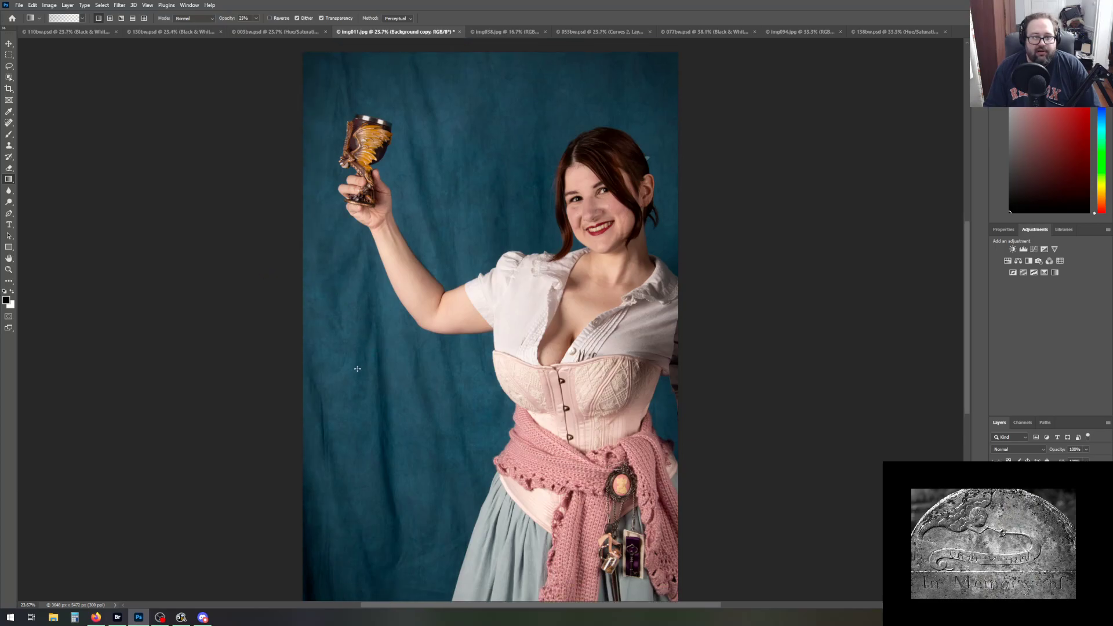
pyautogui.scroll(-5, 357, 369)
pyautogui.scroll(4, 356, 369)
# Select the Hue/Saturation 1 adjustment layer and open its settings for review
pyautogui.click(1037, 488)
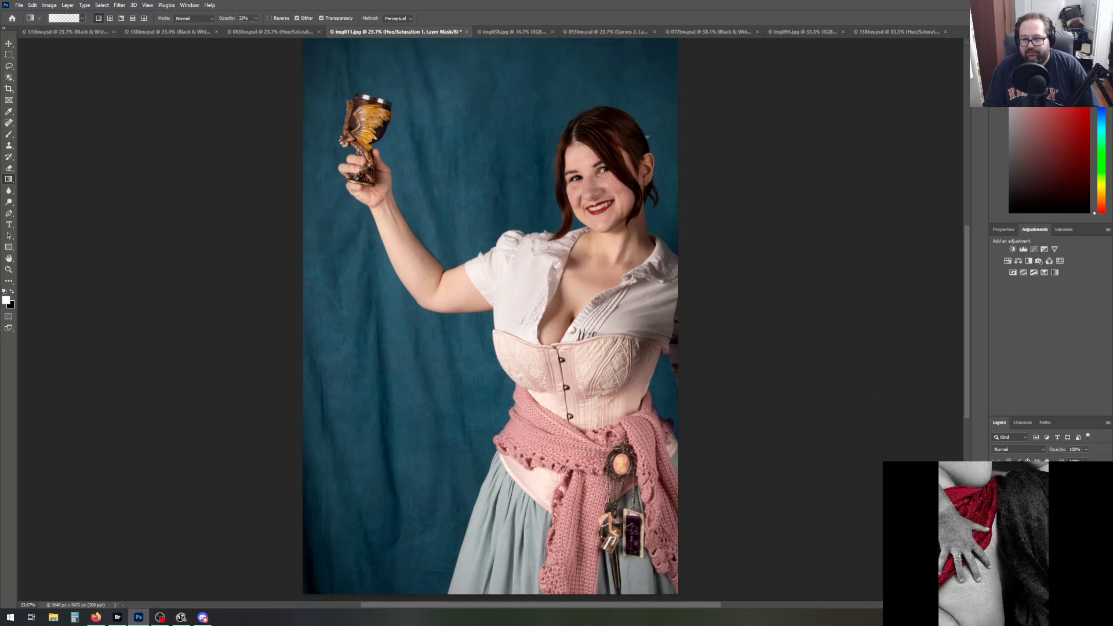
pyautogui.click(999, 231)
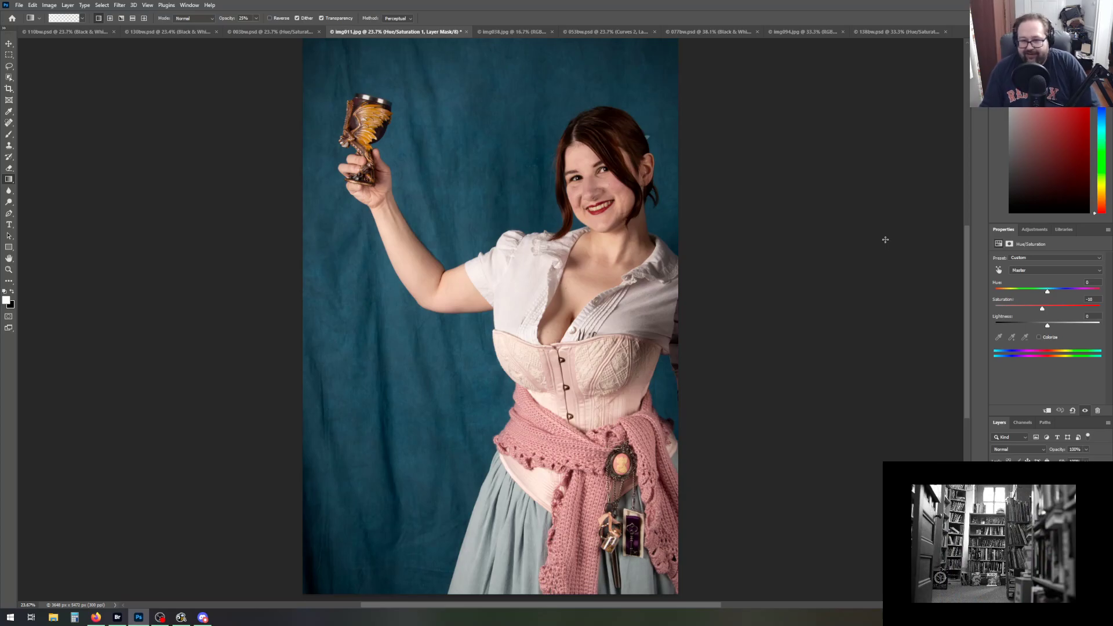
pyautogui.scroll(2, 739, 270)
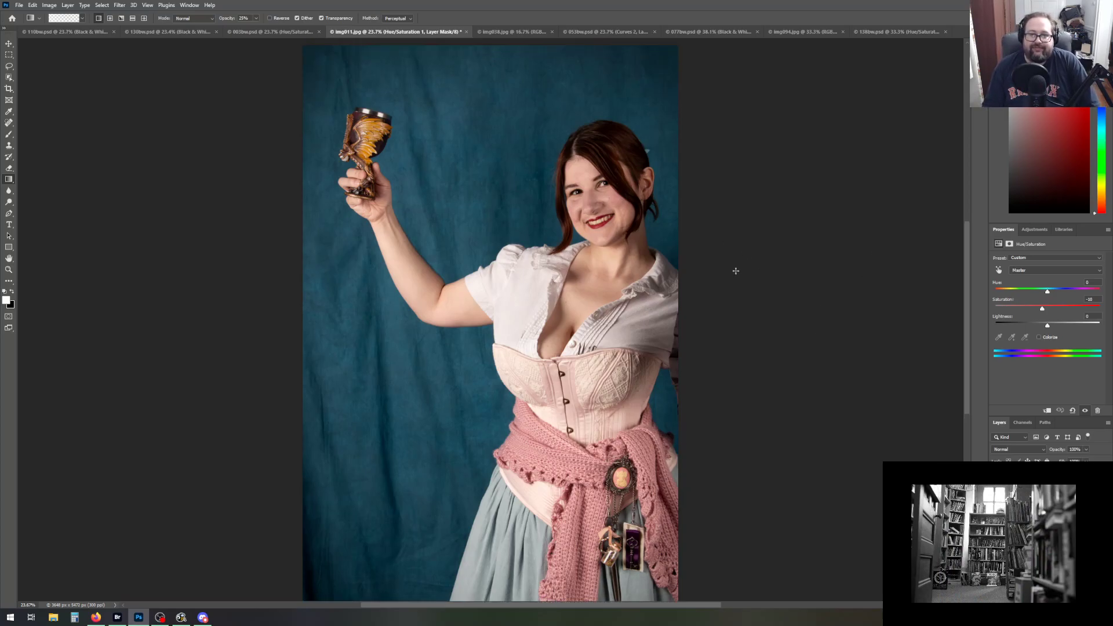
pyautogui.scroll(-3, 753, 304)
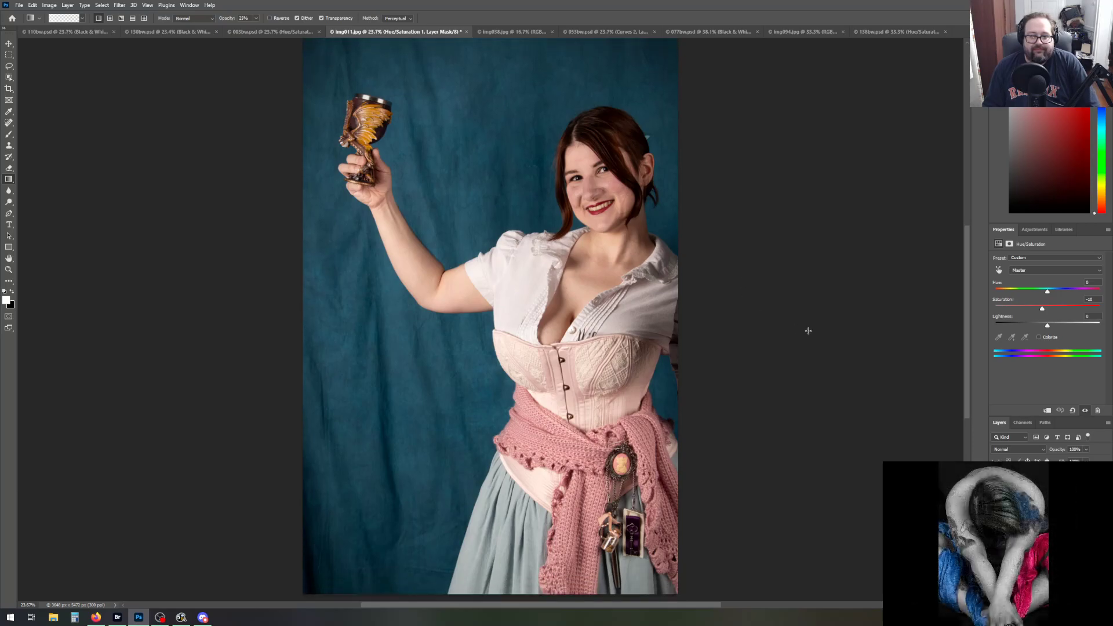
# Add a Selective Color adjustment and set Black to +31% for the Cyans
pyautogui.click(1034, 229)
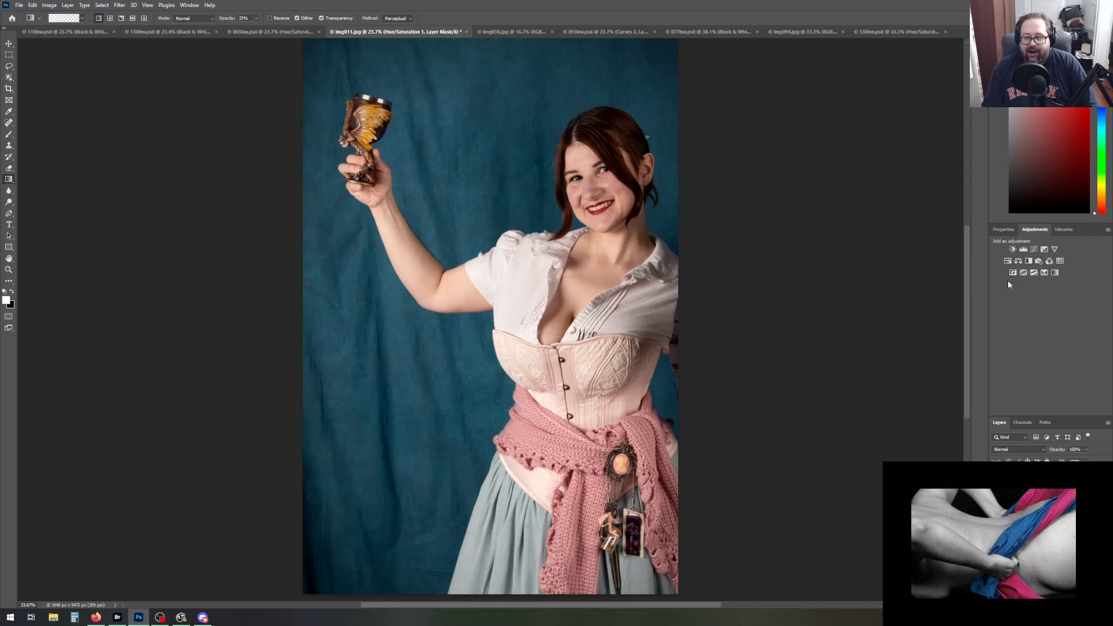
pyautogui.click(1046, 273)
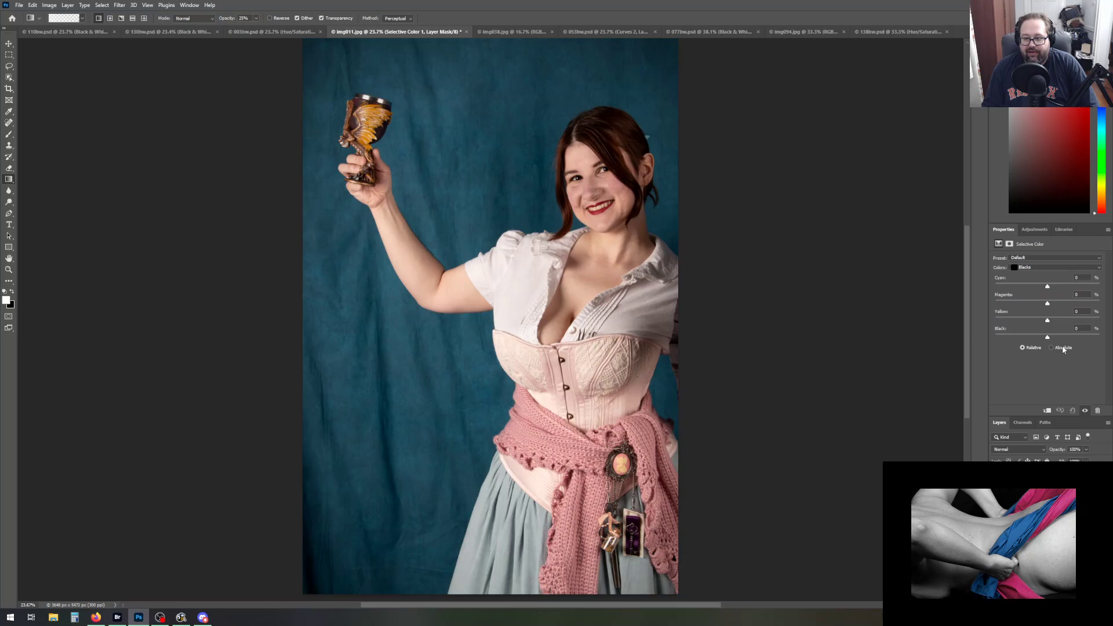
pyautogui.click(1042, 268)
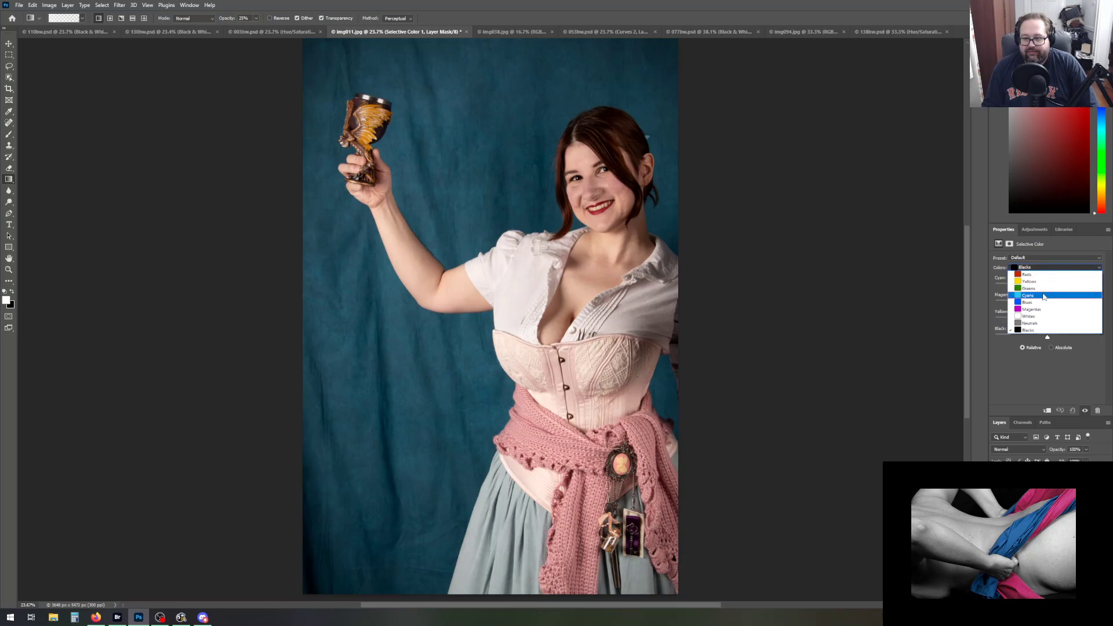
pyautogui.click(1037, 295)
pyautogui.moveTo(1047, 337); pyautogui.dragTo(1051, 338)
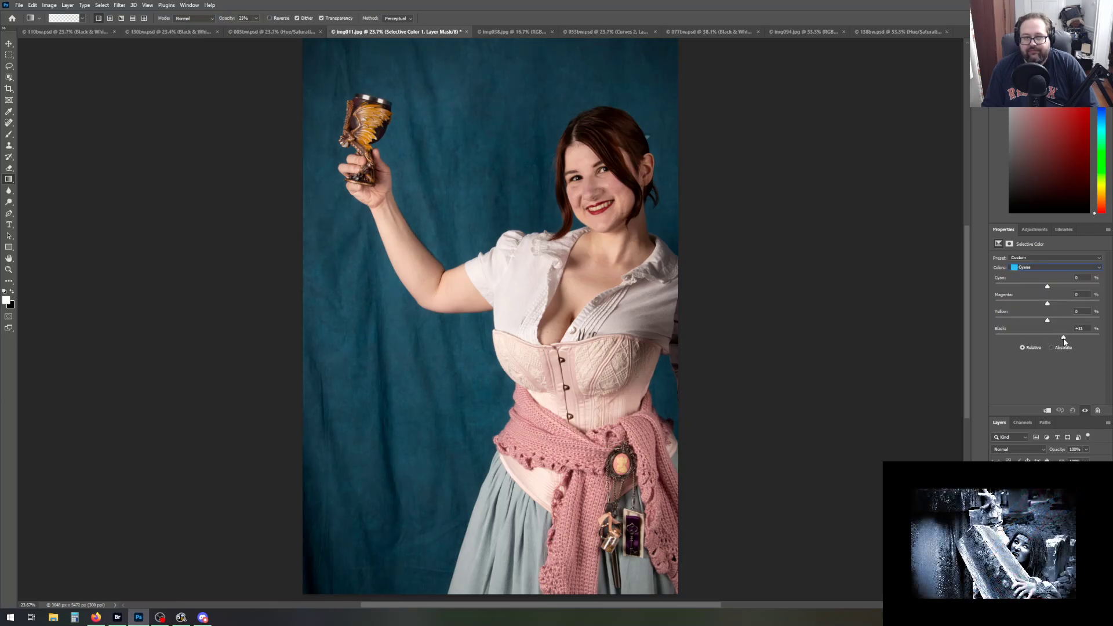
# In the Selective Color adjustment, set Black to +24% for the Blues and raise it slightly for the Blacks
pyautogui.click(1034, 268)
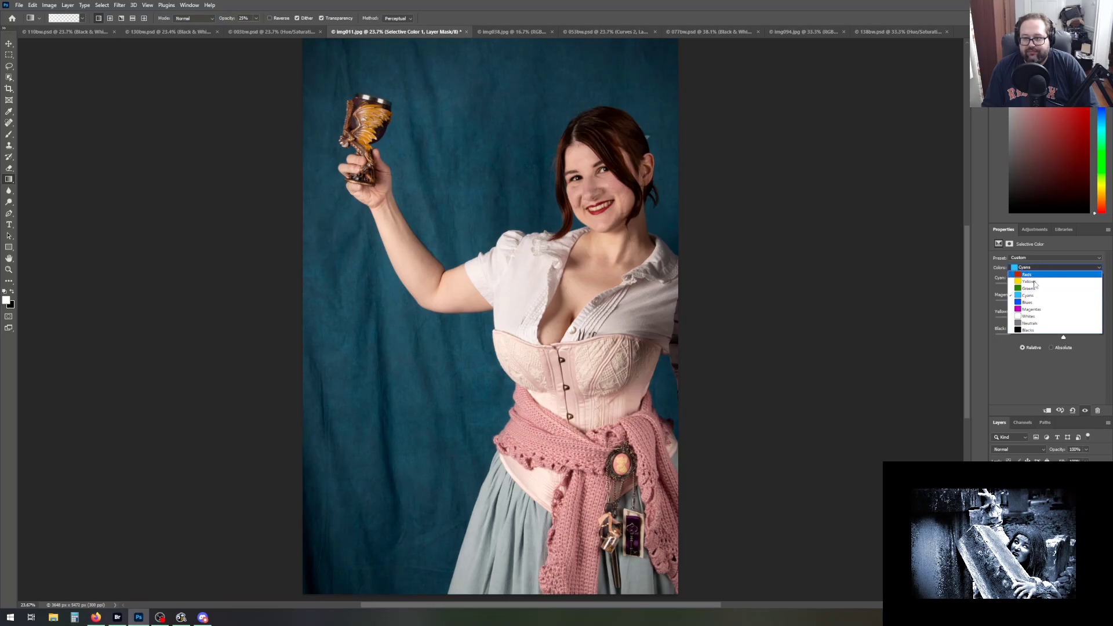
pyautogui.click(1027, 302)
pyautogui.moveTo(1047, 341)
pyautogui.mouseDown()
pyautogui.moveTo(1069, 339)
pyautogui.moveTo(1060, 344)
pyautogui.mouseUp()
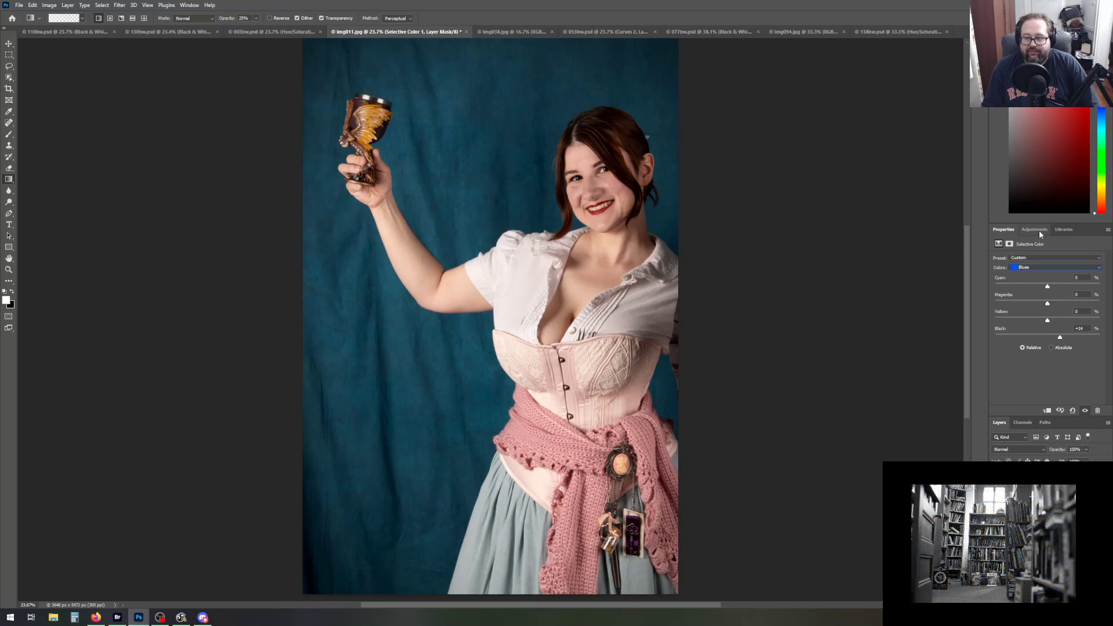
pyautogui.click(1038, 267)
pyautogui.click(1031, 331)
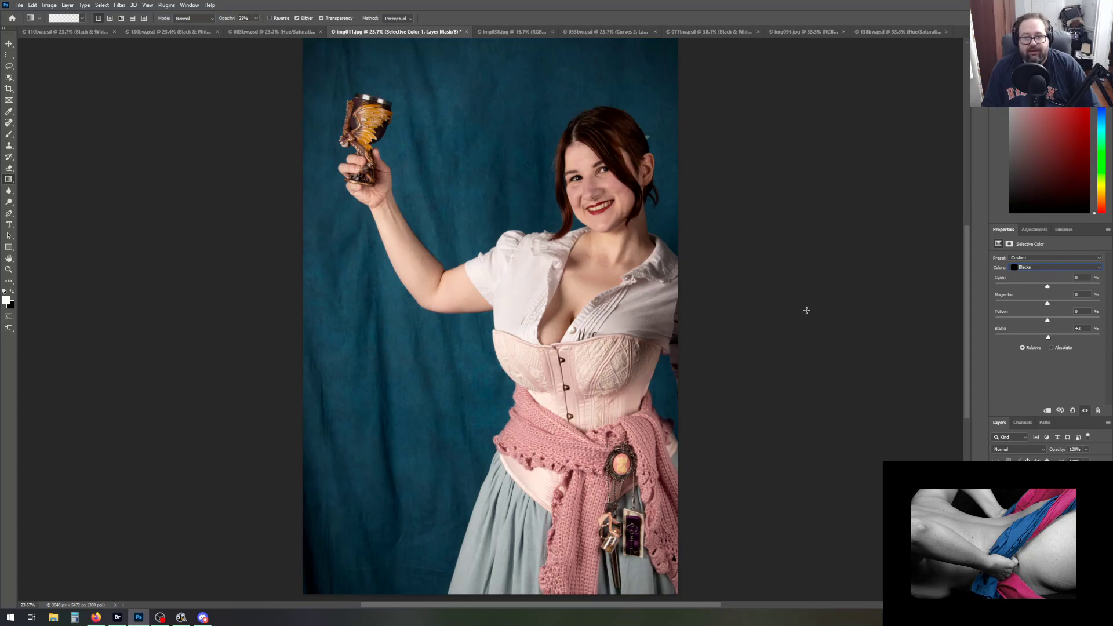
# On the Background copy layer, brush the hair beside the woman's parting with the Dodge tool in the Shadows range
pyautogui.press('z')
pyautogui.click(597, 173)
pyautogui.click(597, 173)
pyautogui.click(596, 173)
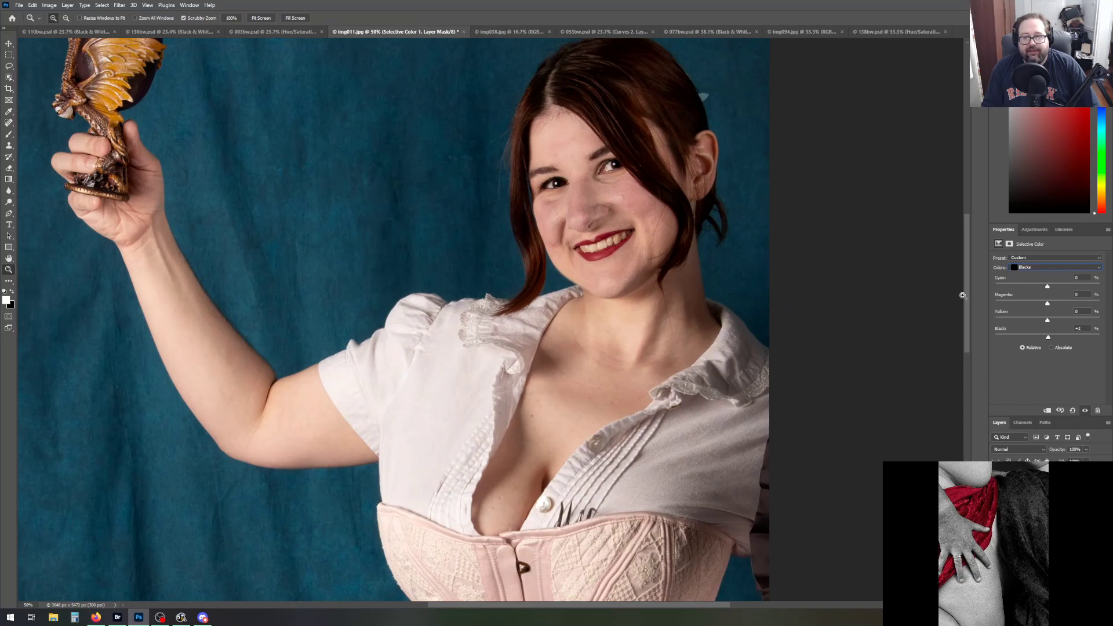
pyautogui.moveTo(965, 293); pyautogui.dragTo(967, 282)
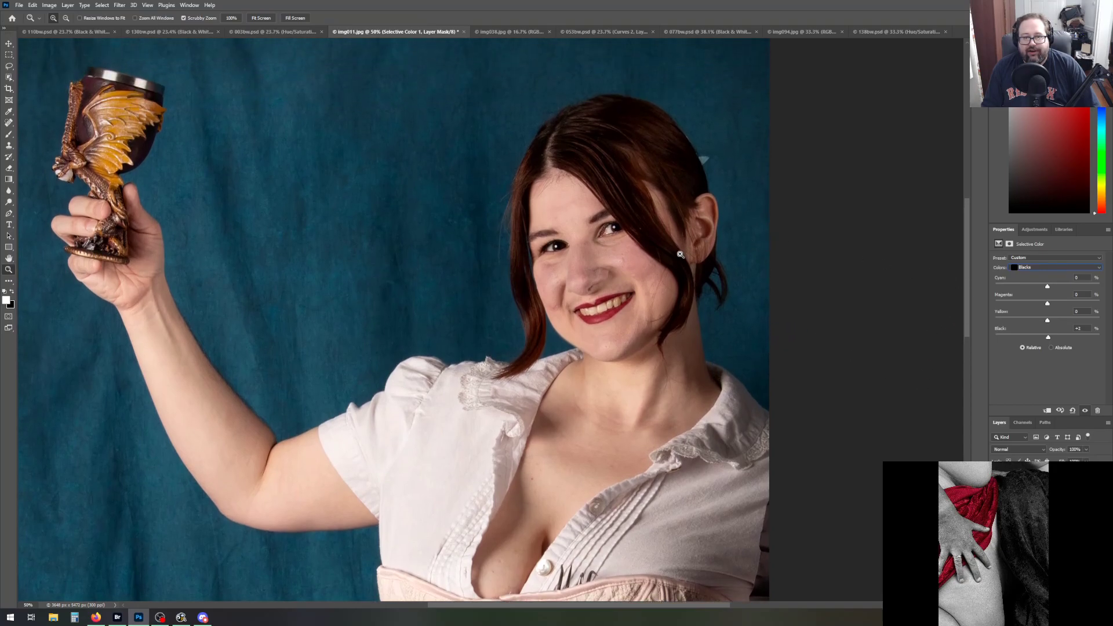
pyautogui.click(1038, 499)
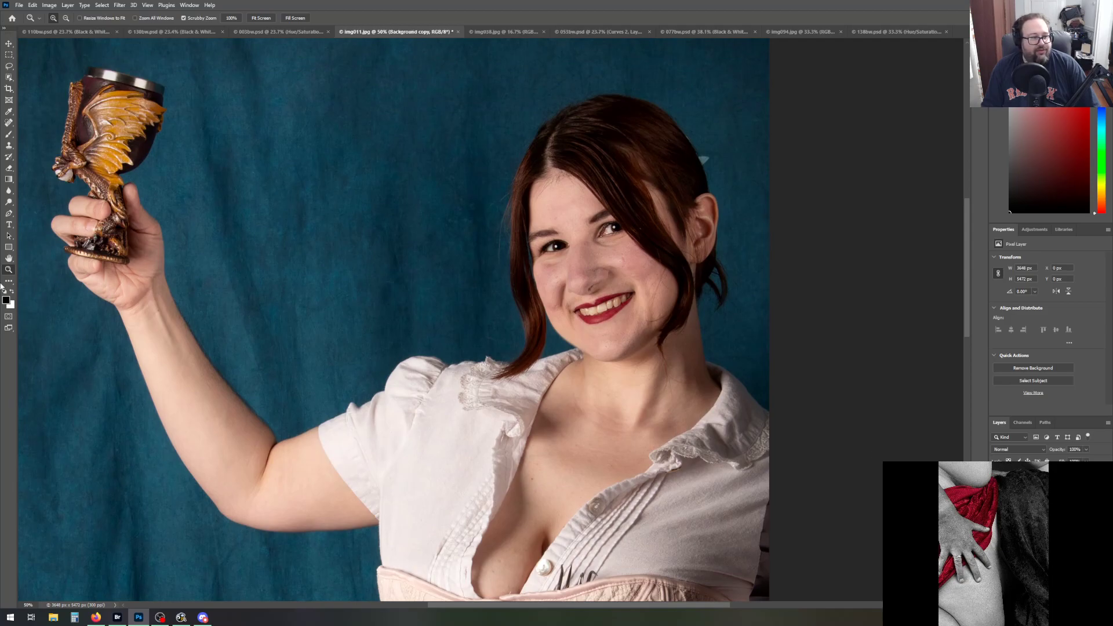
pyautogui.click(9, 203)
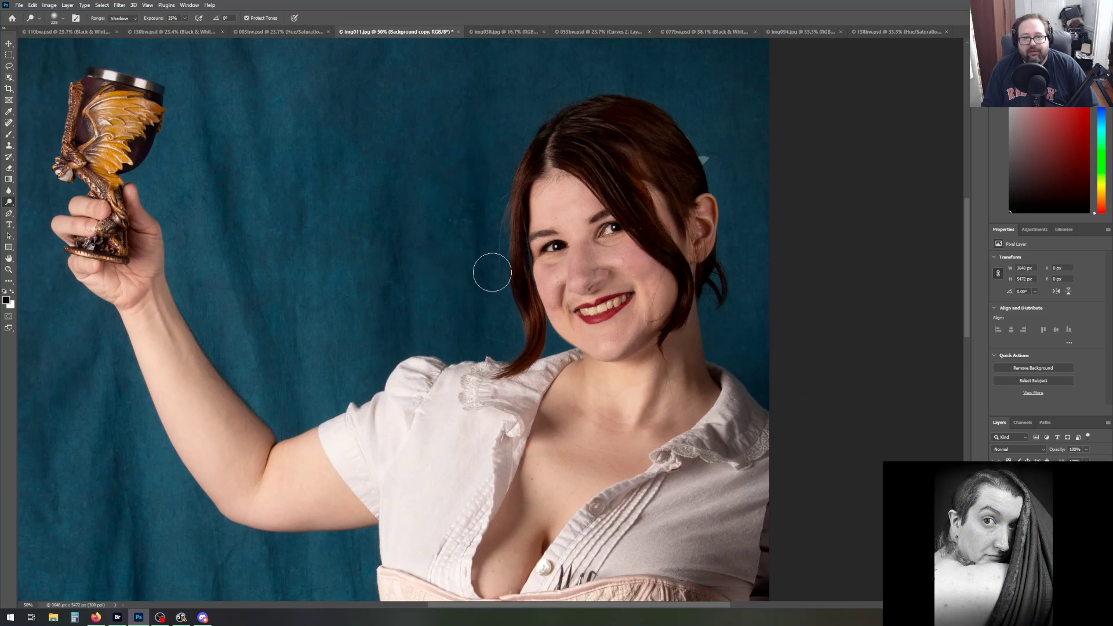
pyautogui.moveTo(540, 142)
pyautogui.mouseDown()
pyautogui.moveTo(537, 165)
pyautogui.moveTo(538, 156)
pyautogui.mouseUp()
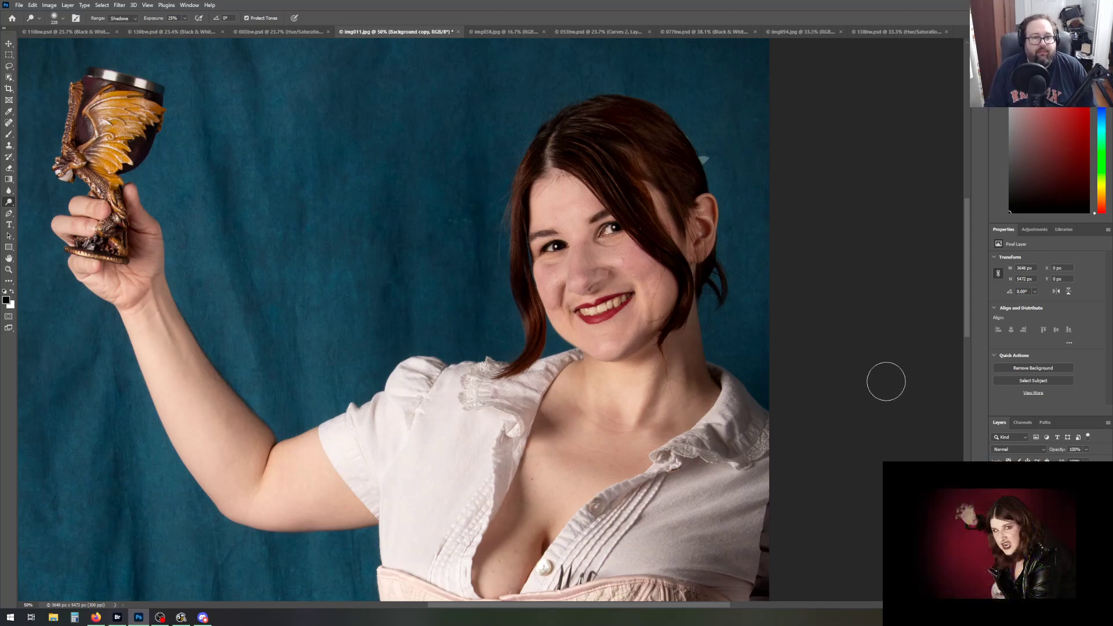
# Inspect the face, arm, goblet and backdrop close up, and review the whole photo fitted to the screen
pyautogui.scroll(-1, 877, 405)
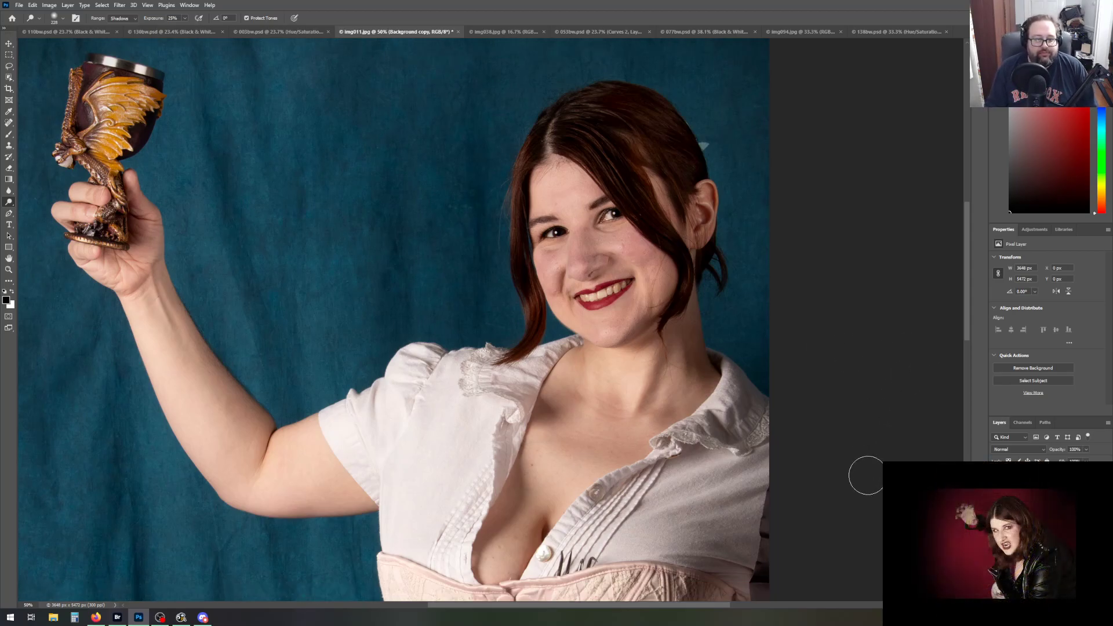
pyautogui.scroll(2, 866, 475)
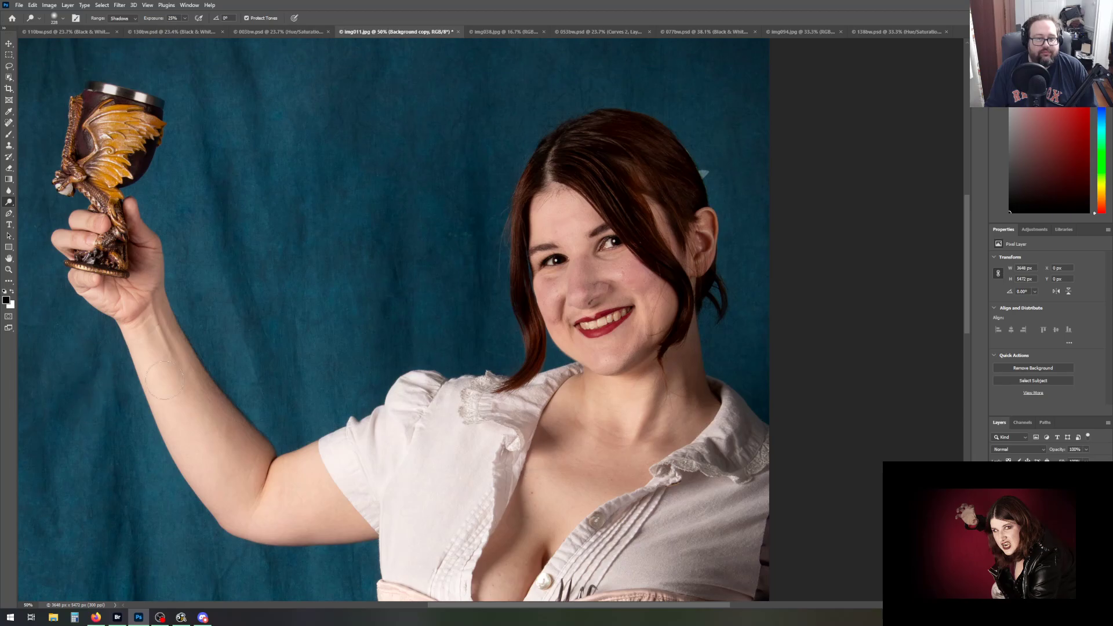
pyautogui.scroll(-4, 850, 463)
pyautogui.scroll(-3, 850, 462)
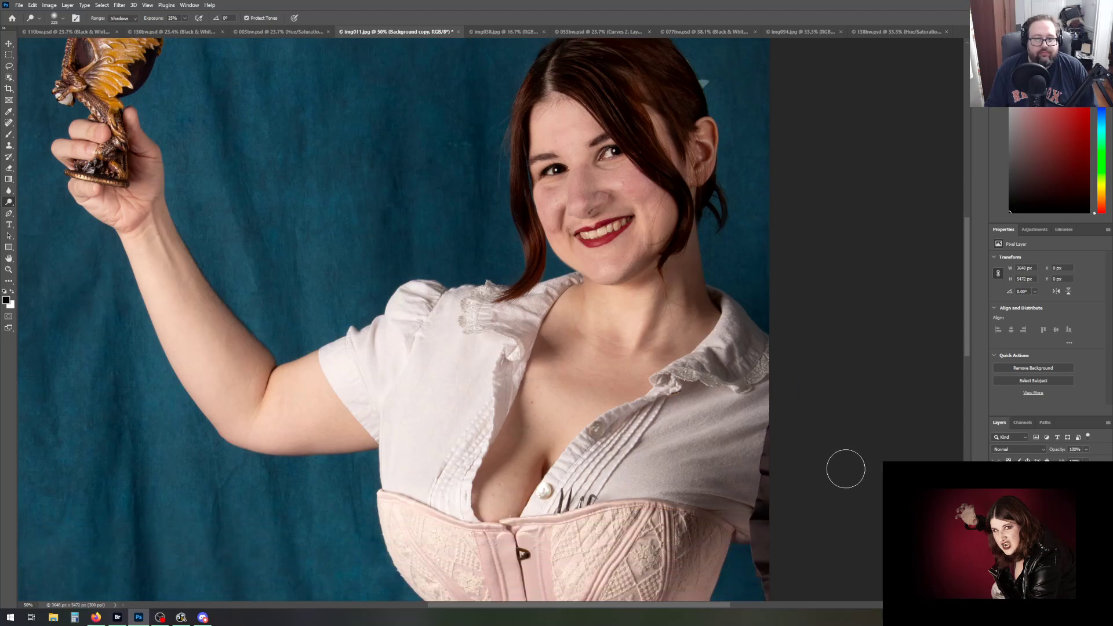
pyautogui.moveTo(447, 605); pyautogui.dragTo(380, 603)
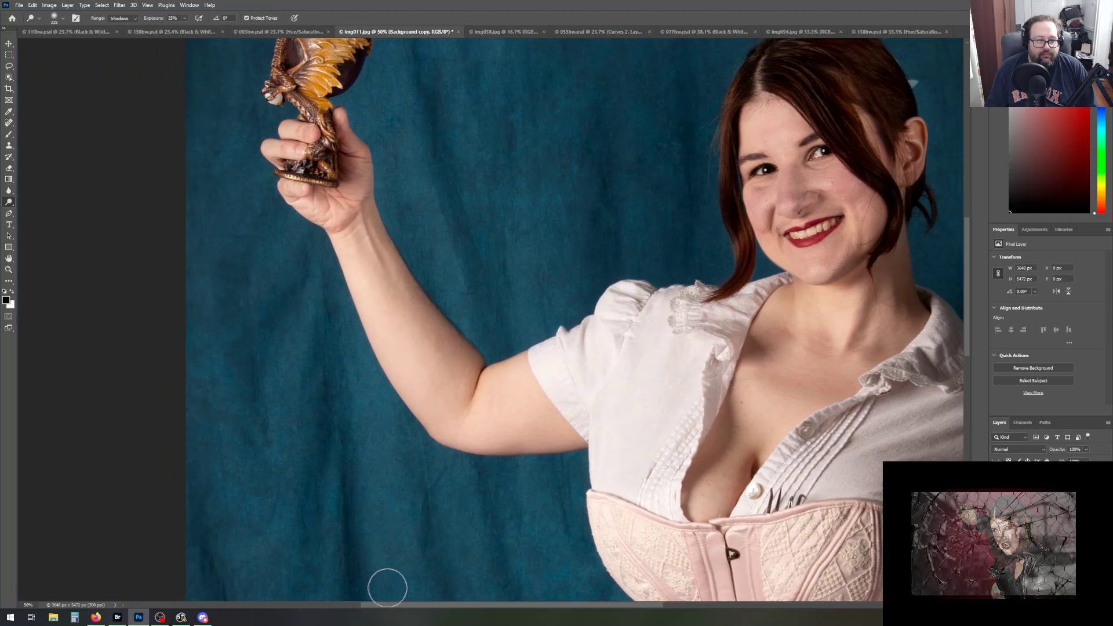
pyautogui.scroll(4, 450, 496)
pyautogui.scroll(2, 450, 498)
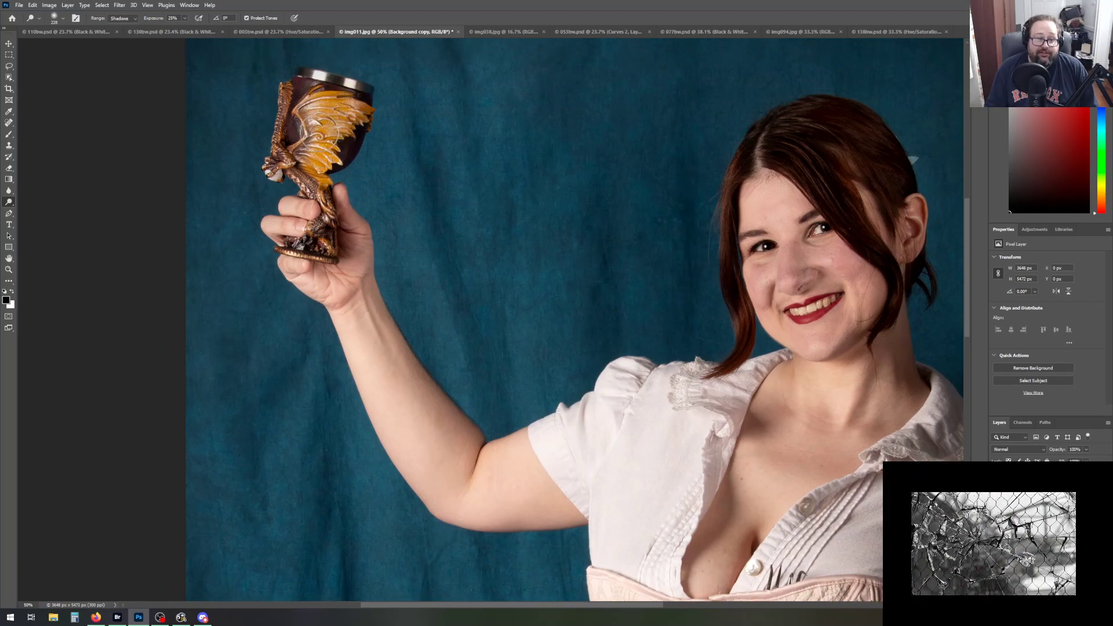
pyautogui.scroll(2, 324, 388)
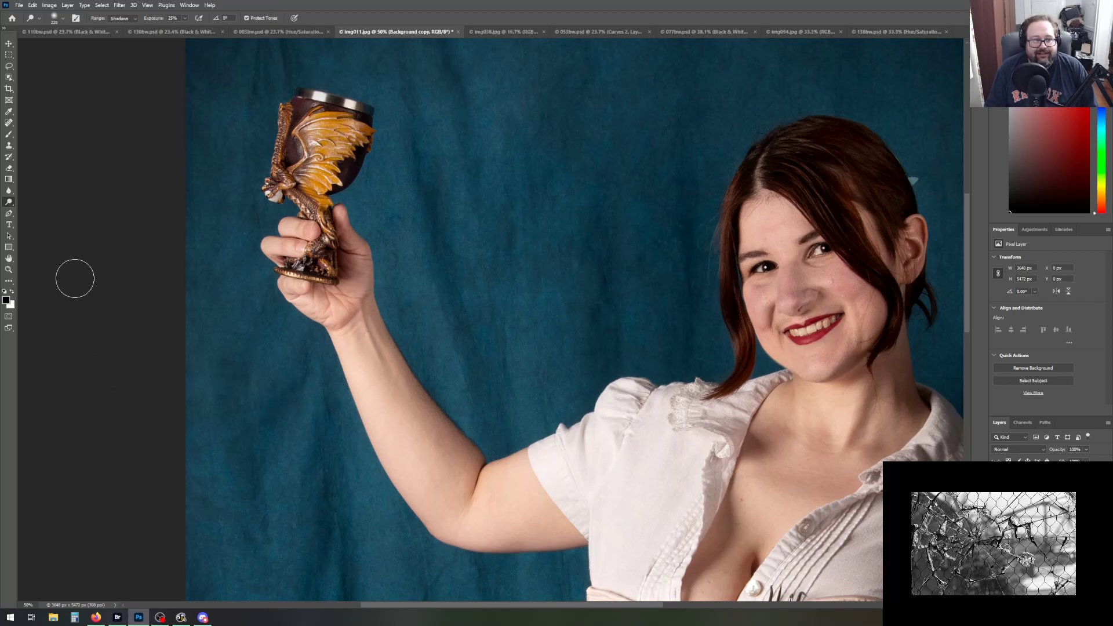
pyautogui.click(8, 269)
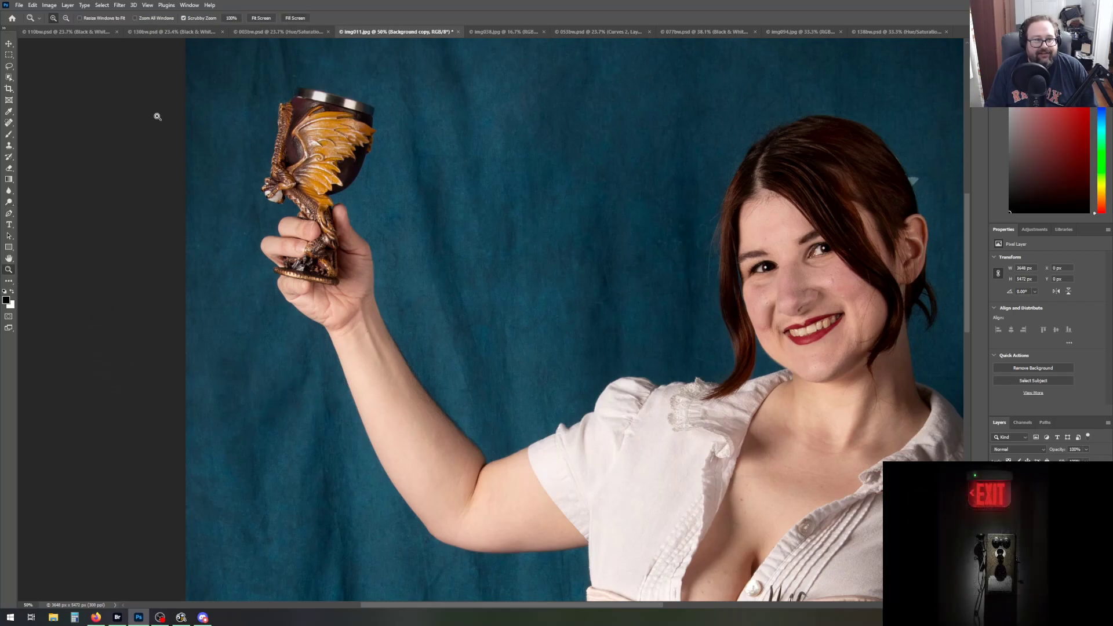
pyautogui.click(261, 18)
pyautogui.scroll(-2, 505, 402)
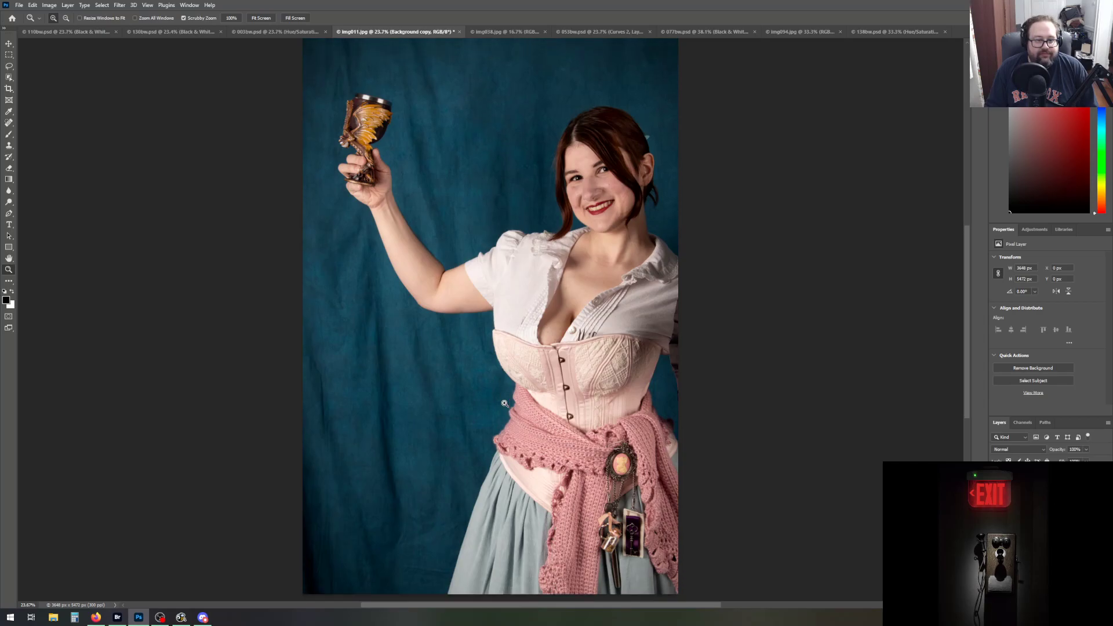
pyautogui.scroll(2, 788, 371)
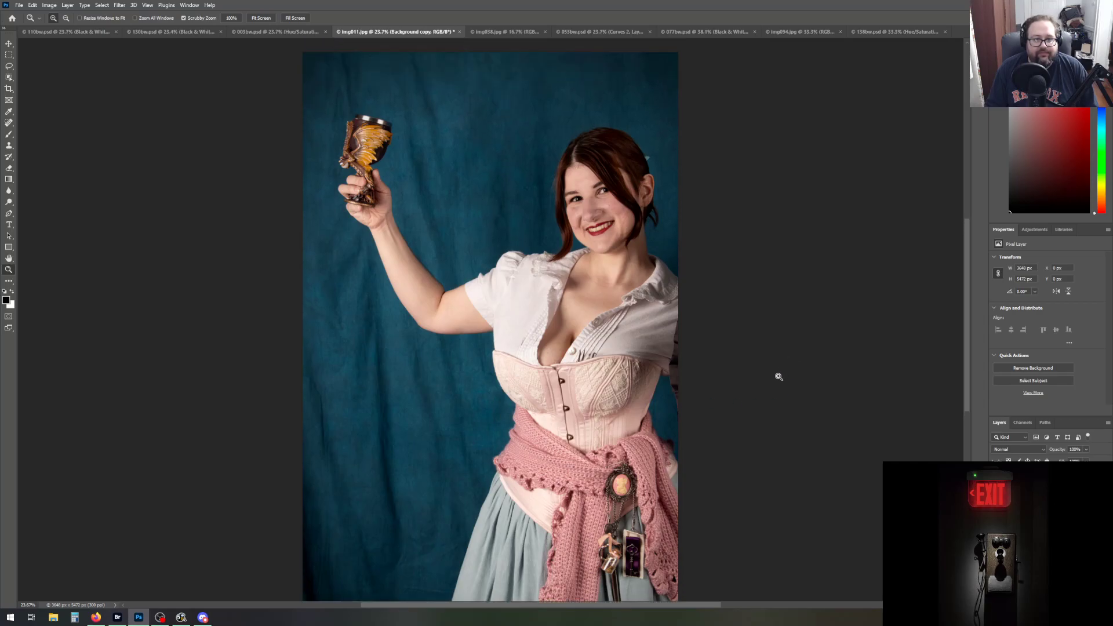
# Add a Brightness/Contrast adjustment above the Selective Color layer and set Contrast to 4
pyautogui.click(1035, 486)
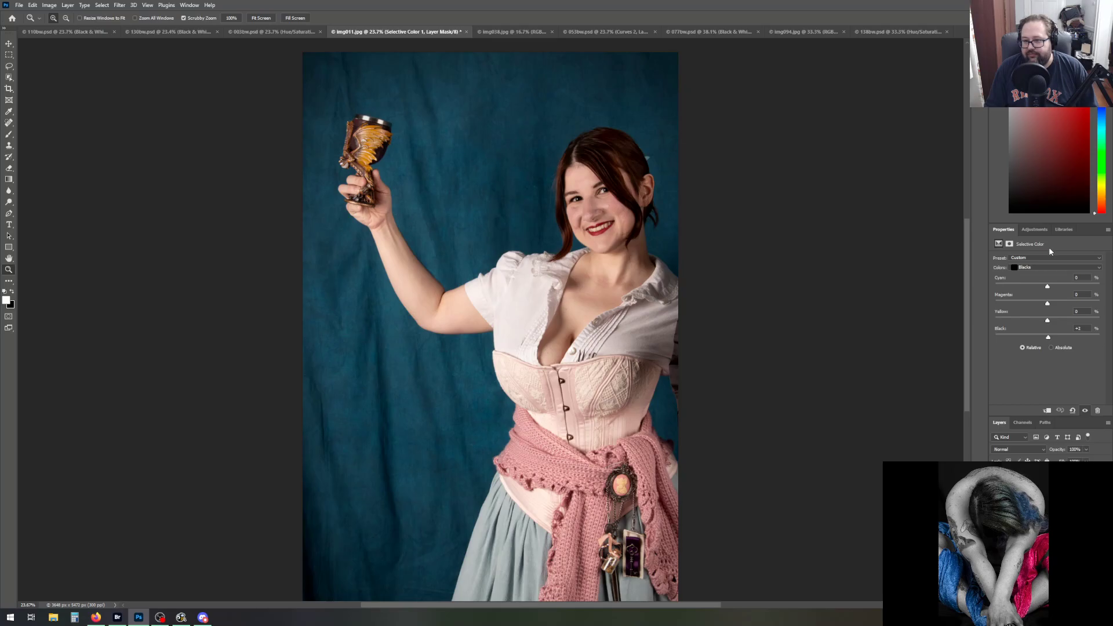
pyautogui.click(1036, 231)
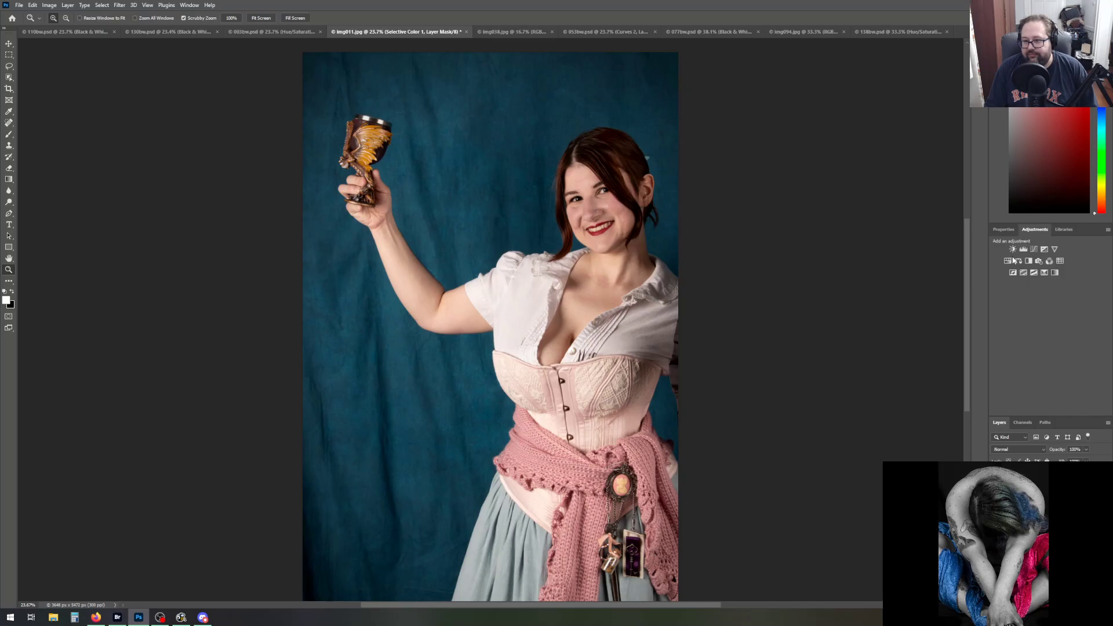
pyautogui.click(1013, 249)
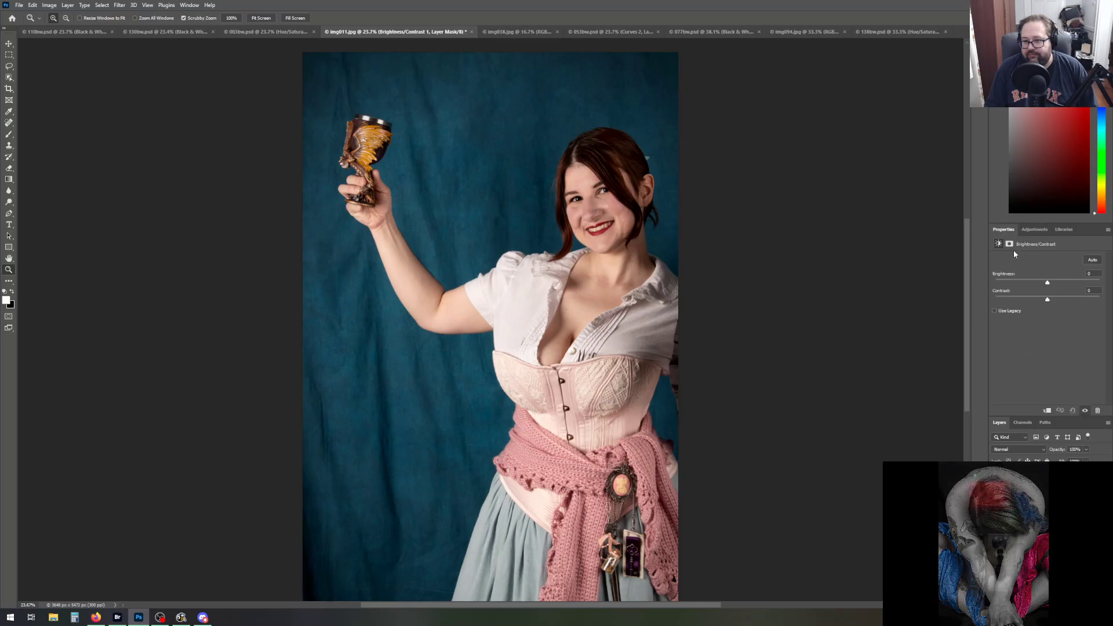
pyautogui.moveTo(1048, 302)
pyautogui.mouseDown()
pyautogui.moveTo(1070, 303)
pyautogui.moveTo(1051, 307)
pyautogui.mouseUp()
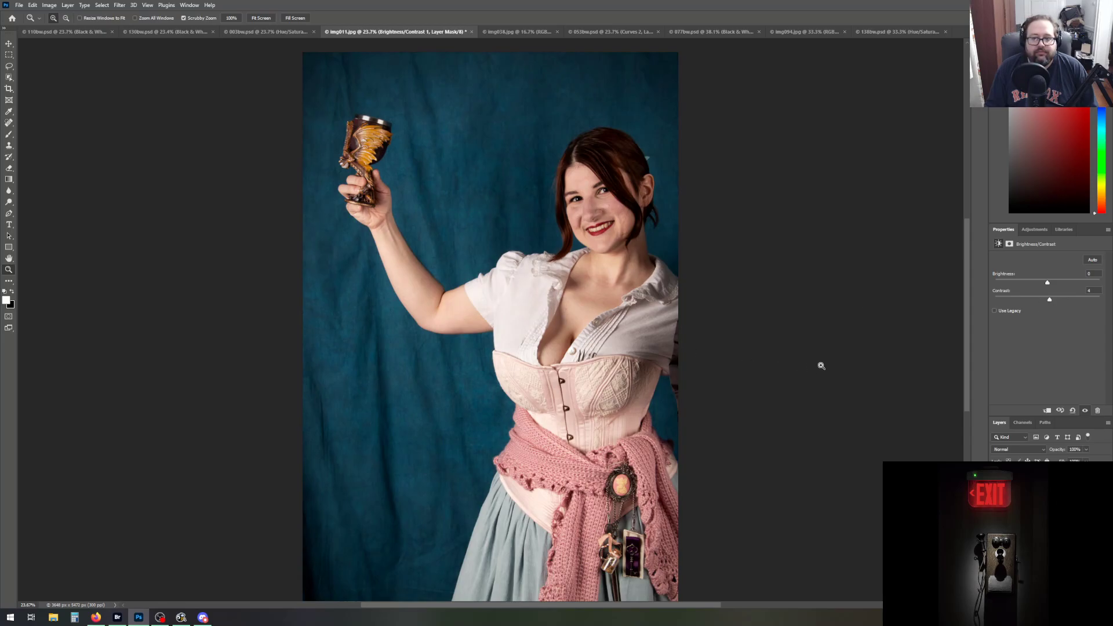
# Save the retouched photo in Photoshop format under the name 011.psd
pyautogui.click(23, 5)
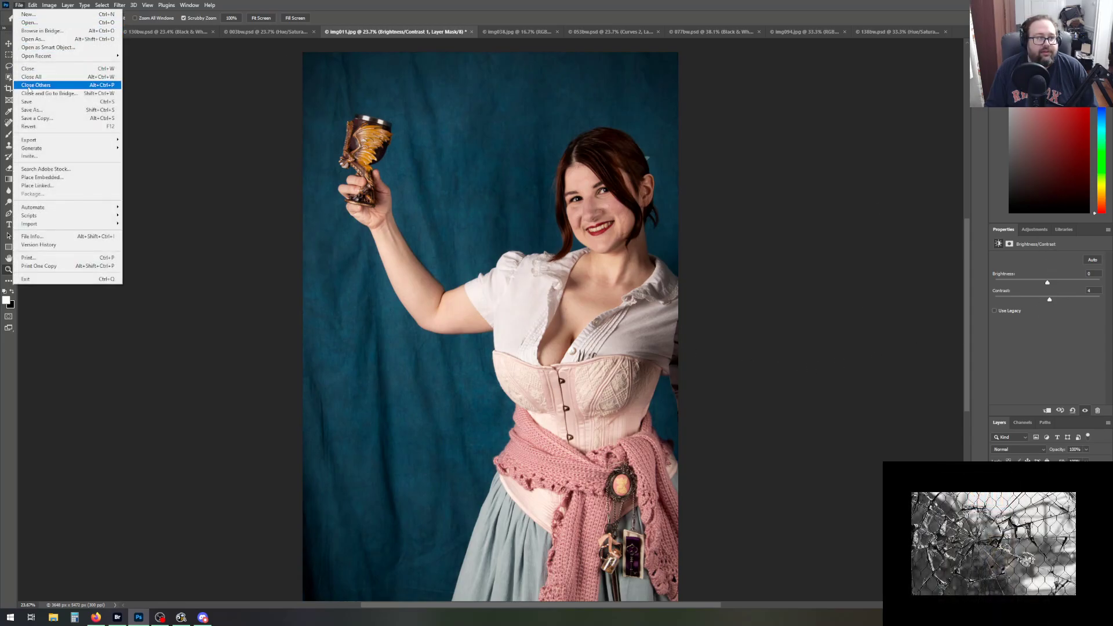
pyautogui.click(32, 110)
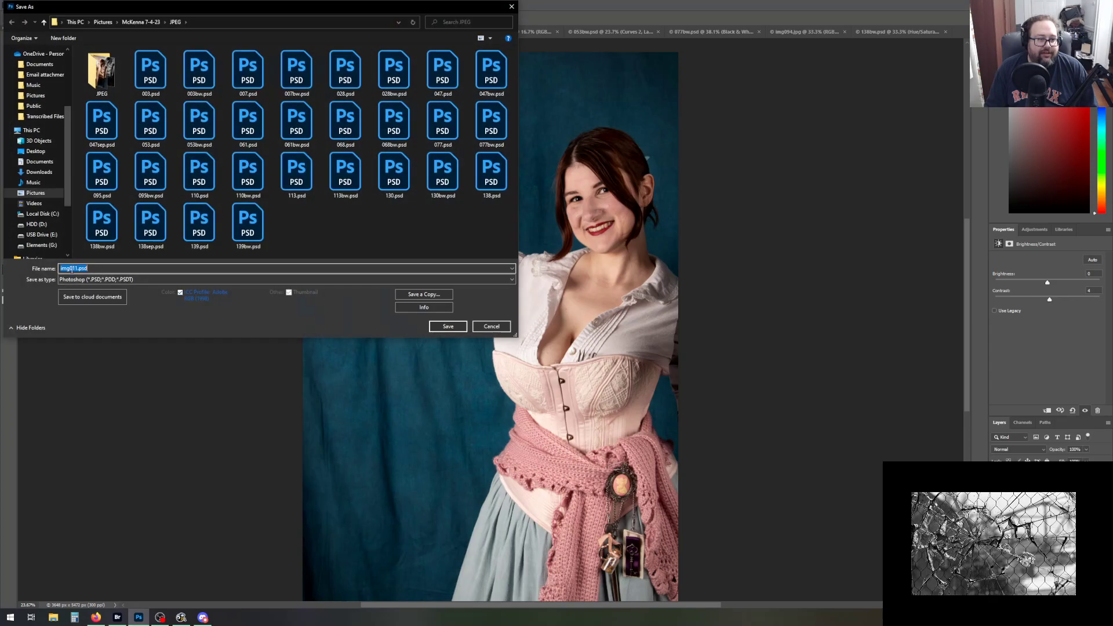
pyautogui.moveTo(69, 268); pyautogui.dragTo(10, 269)
pyautogui.press('BackSpace')
pyautogui.press('Return')
pyautogui.press('Return')
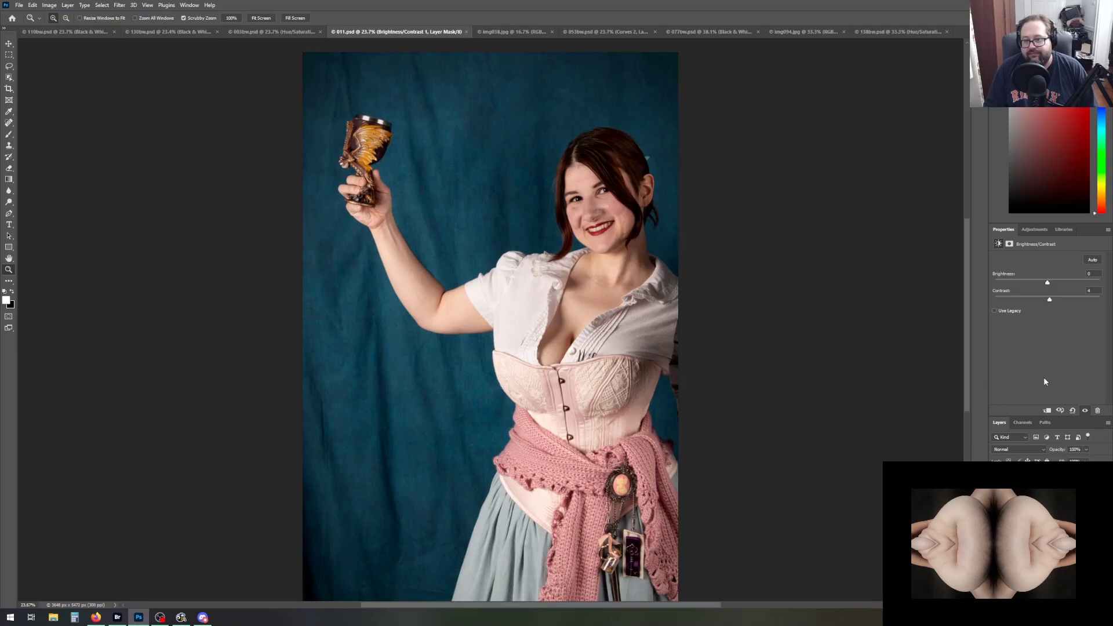
# Add a custom Black & White adjustment with Reds 50, Yellows 120, Greens 90, Cyans 27, and Blues and Magentas at 0
pyautogui.click(1036, 229)
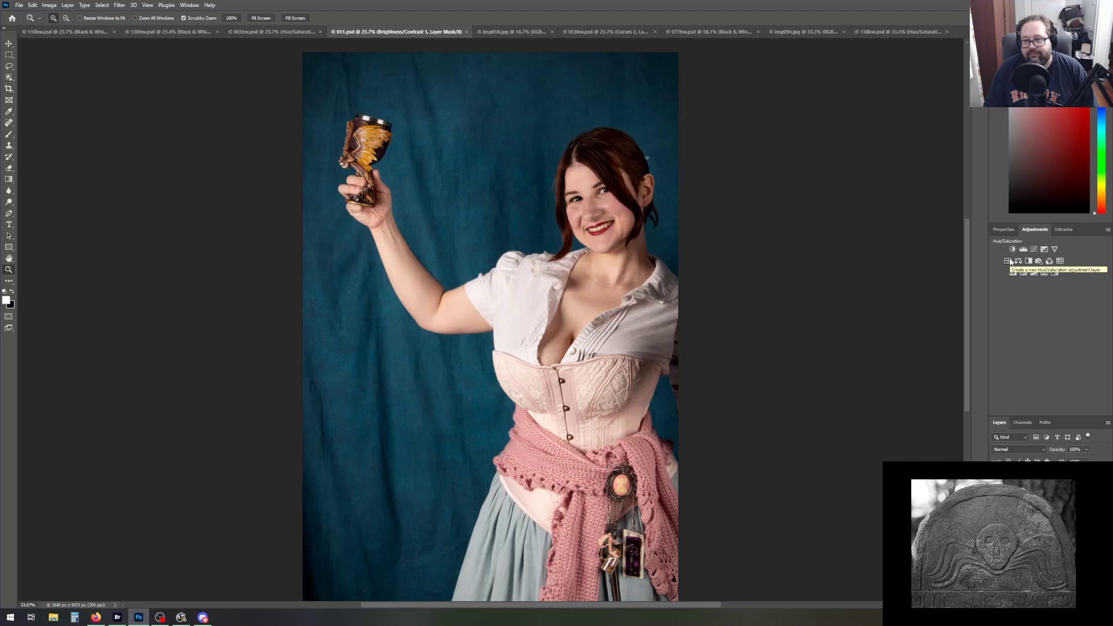
pyautogui.click(1028, 260)
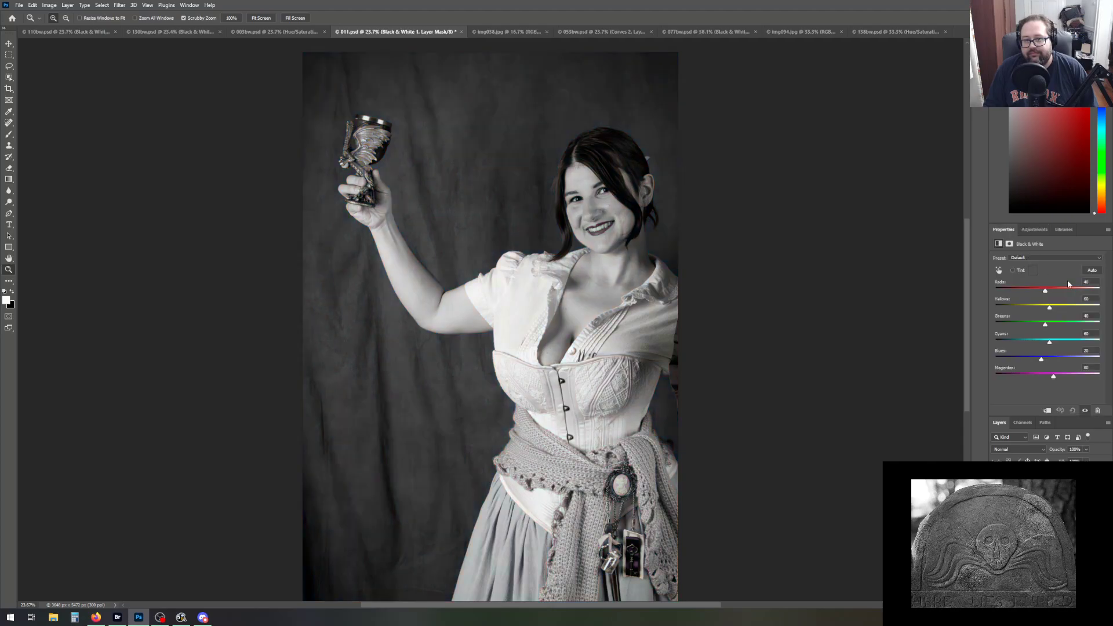
pyautogui.click(1055, 257)
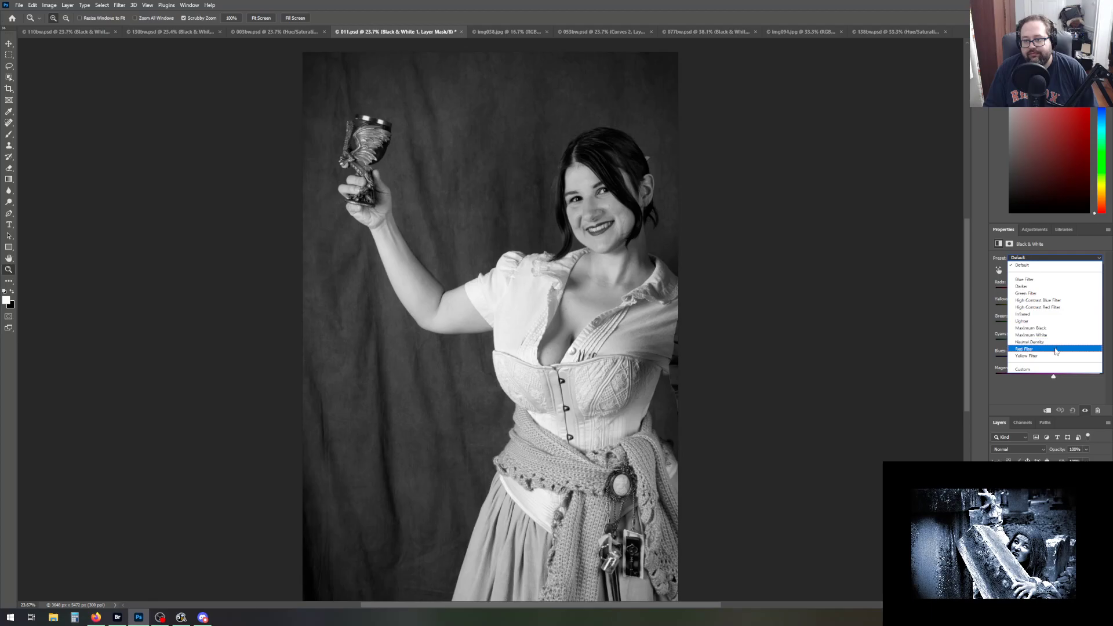
pyautogui.click(1053, 293)
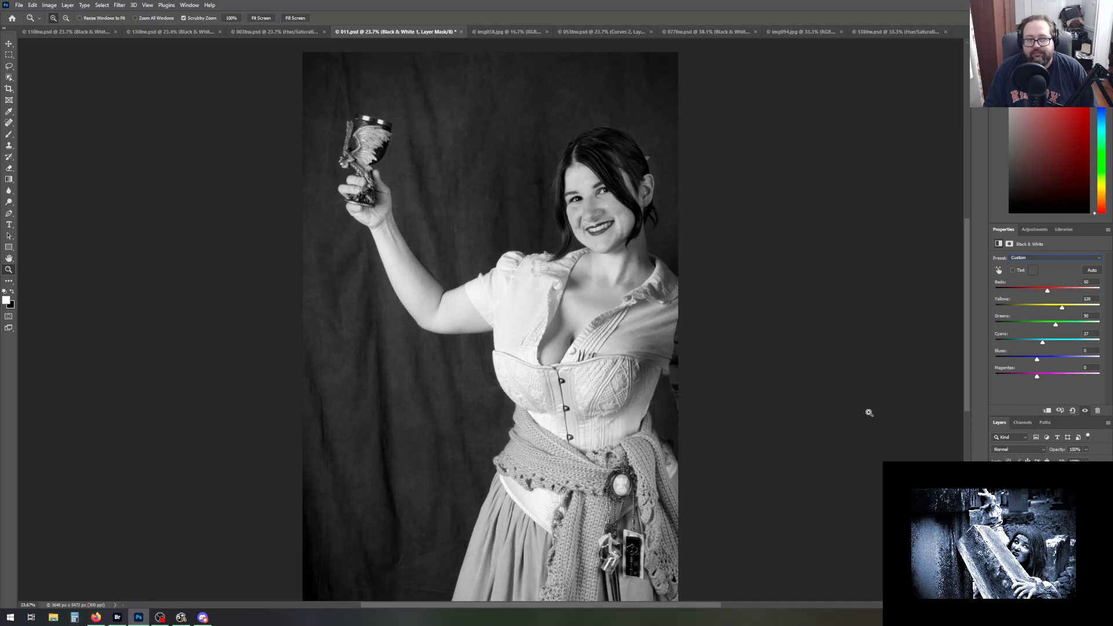
pyautogui.moveTo(966, 365)
pyautogui.mouseDown()
pyautogui.moveTo(967, 399)
pyautogui.moveTo(966, 369)
pyautogui.mouseUp()
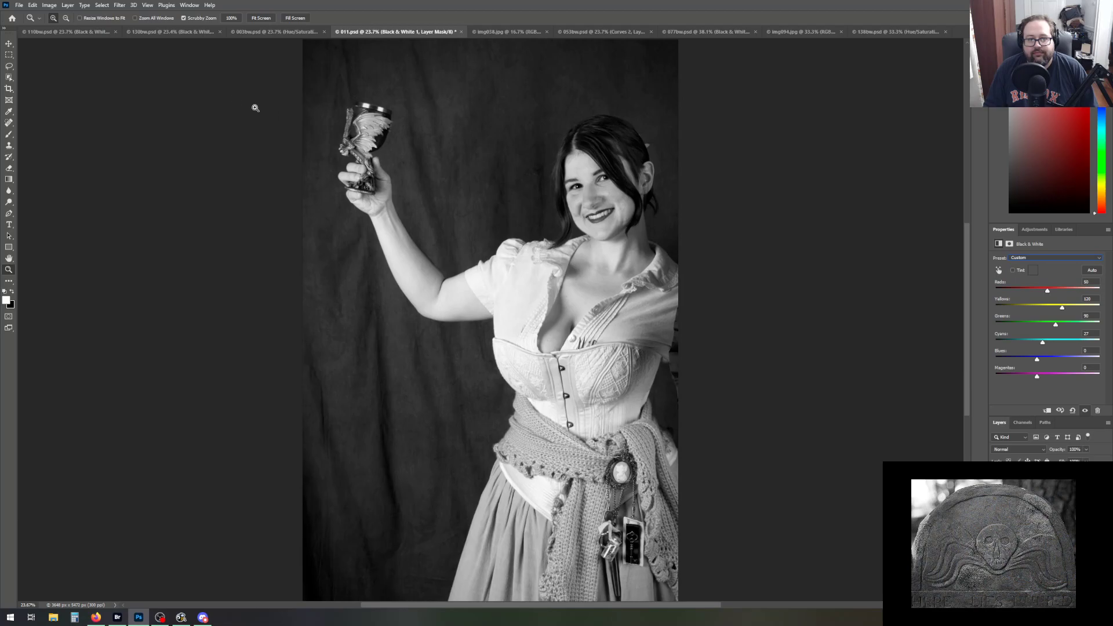
# Save the black-and-white version in Photoshop format under the name 011bw.psd
pyautogui.click(20, 5)
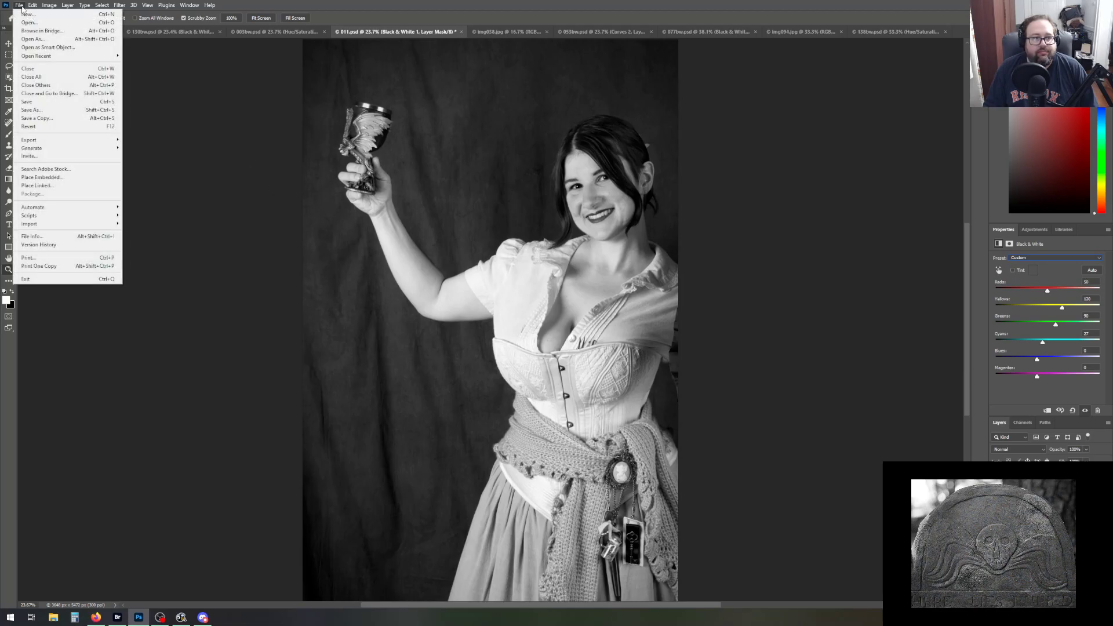
pyautogui.click(37, 109)
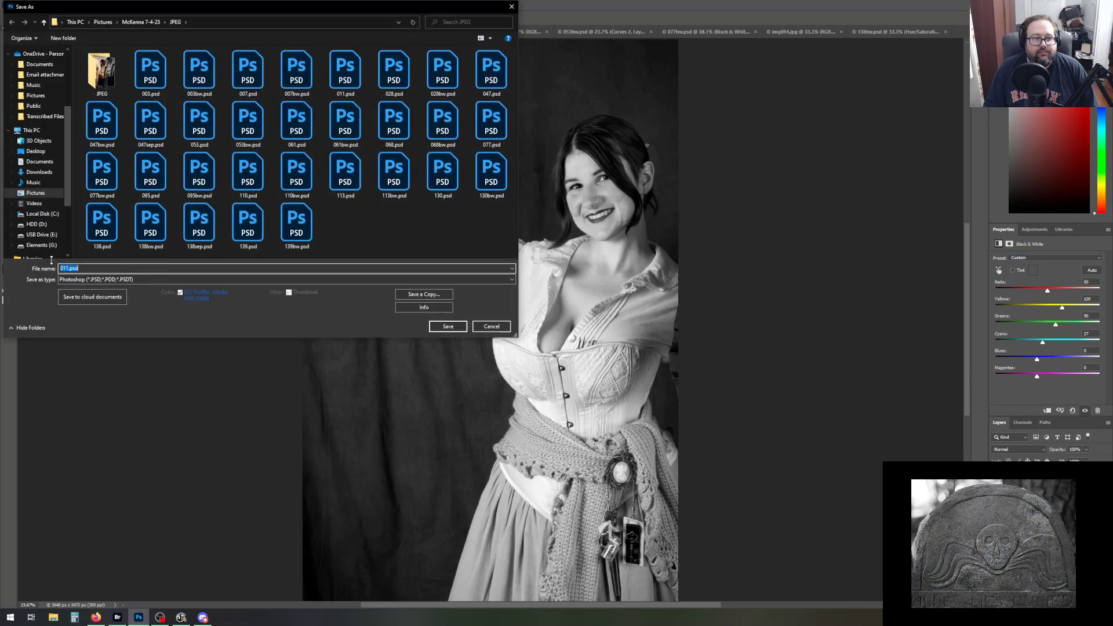
pyautogui.click(67, 268)
pyautogui.write('bw')
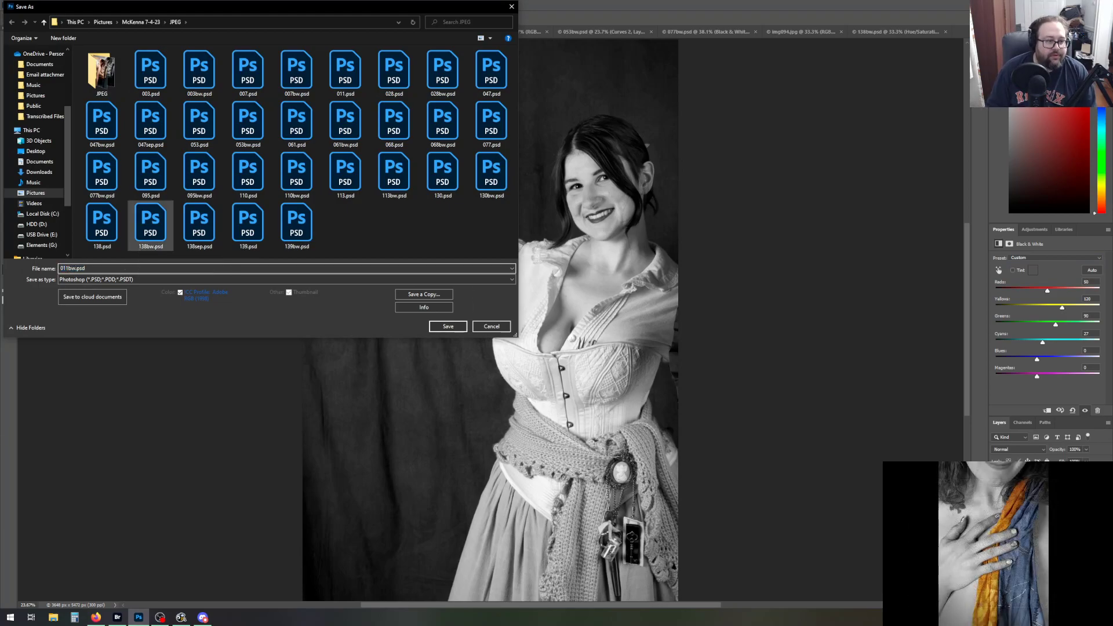
pyautogui.press('Return')
pyautogui.press('Return')
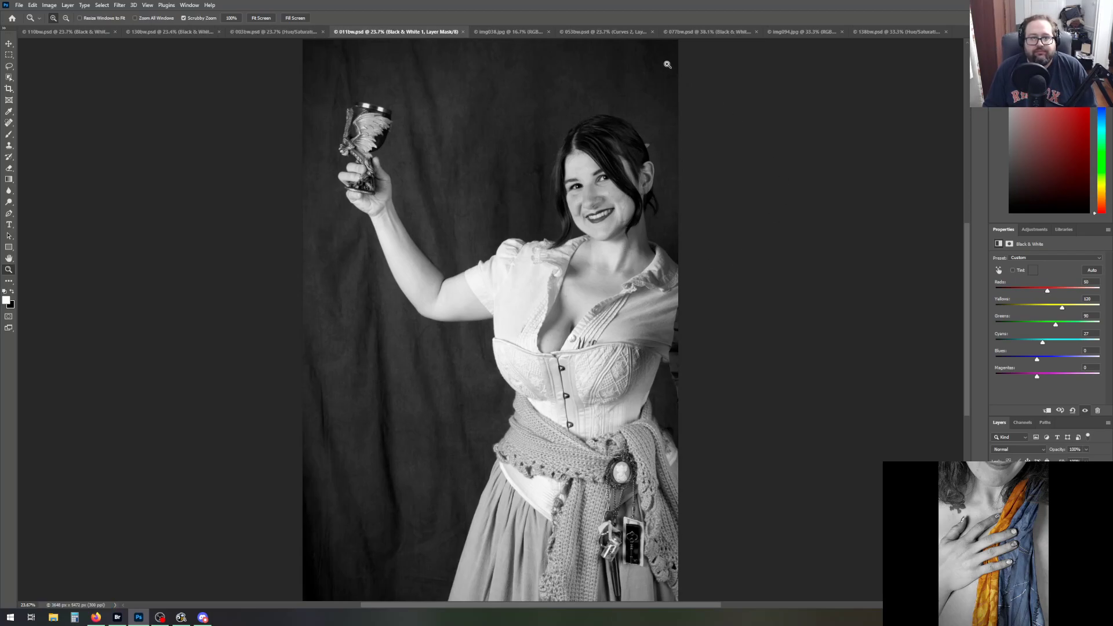
# Crop both sides of img119.jpg to about 4794 px wide, cutting off the partial second bottle behind the woman's hair
pyautogui.hotkey('alt', 'Tab')
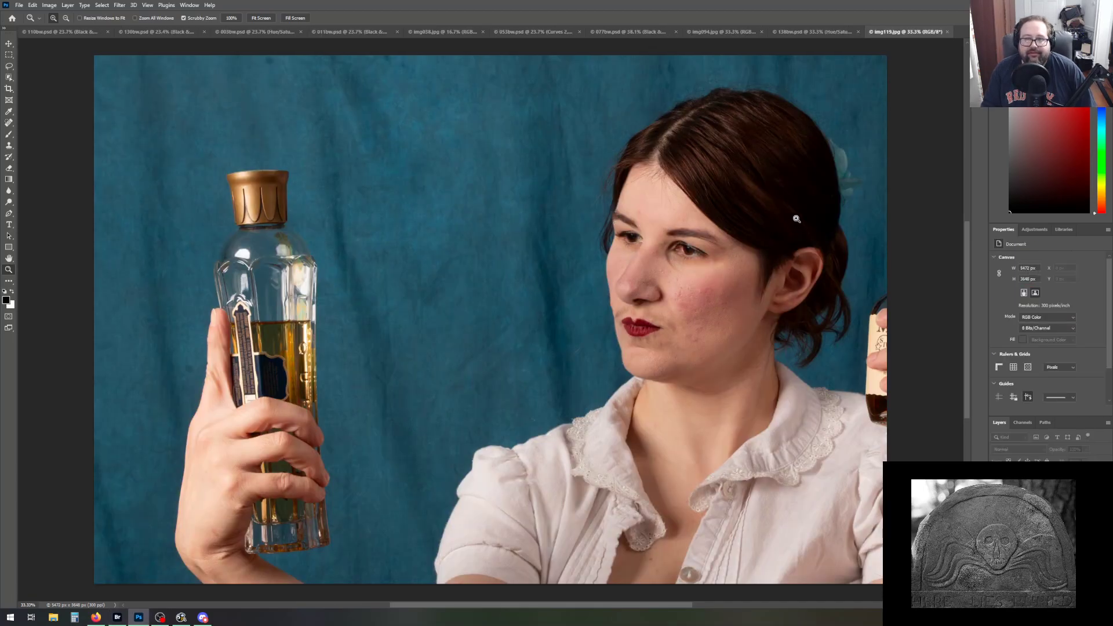
pyautogui.click(423, 33)
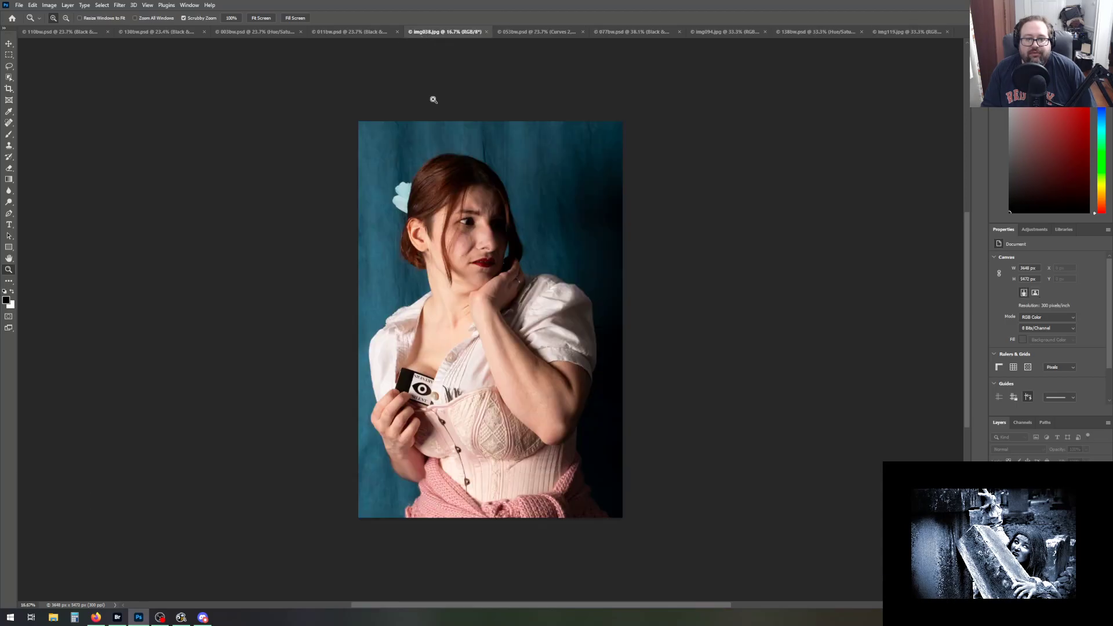
pyautogui.click(895, 35)
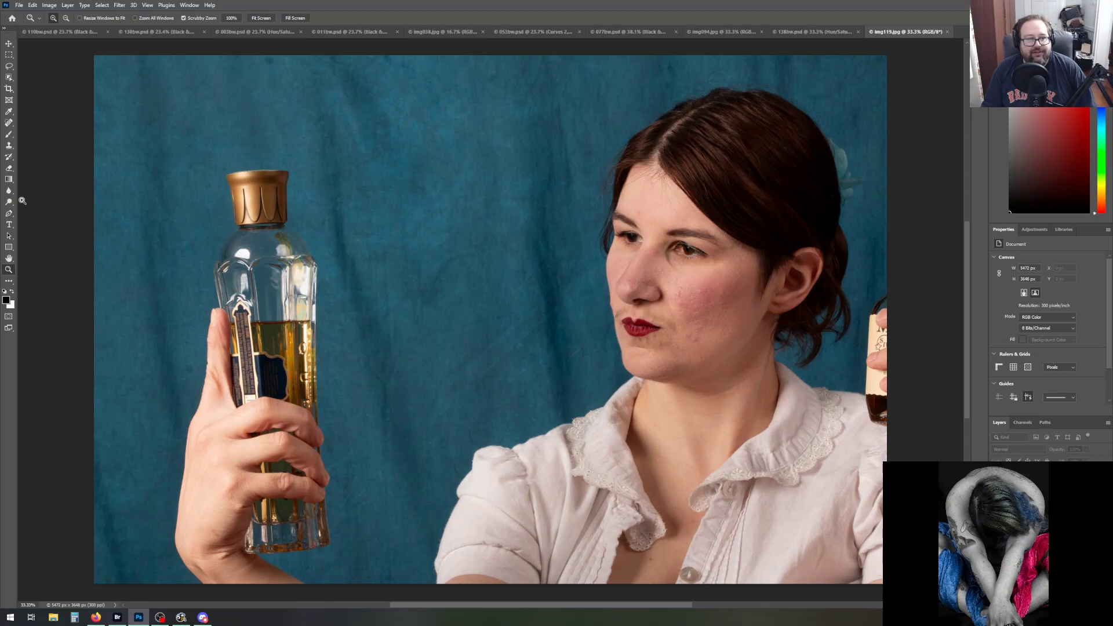
pyautogui.click(9, 88)
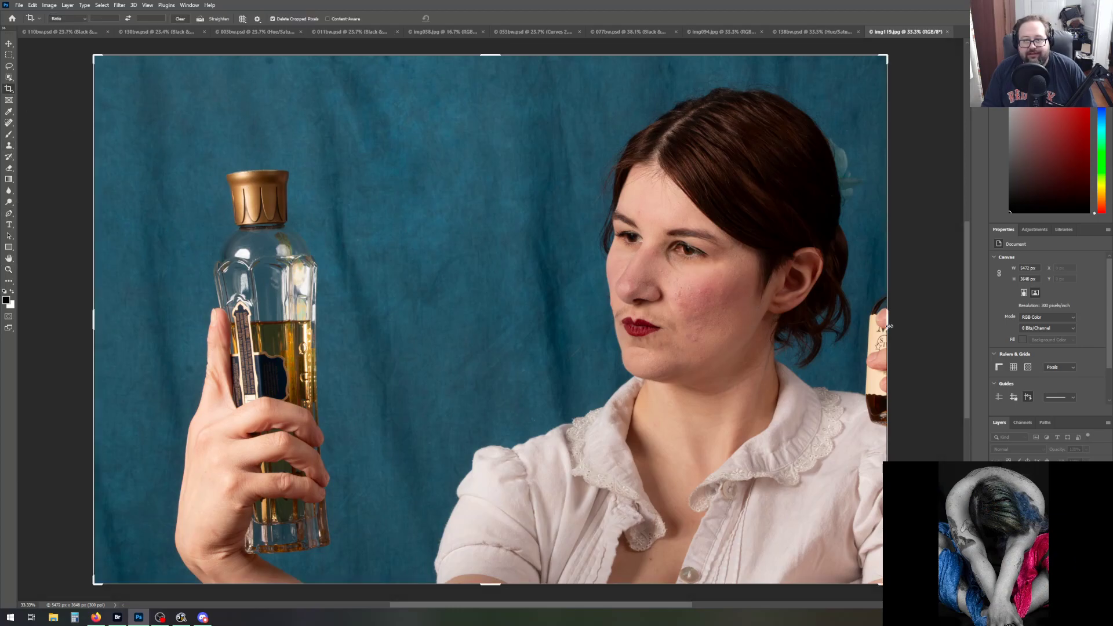
pyautogui.moveTo(886, 324); pyautogui.dragTo(873, 326)
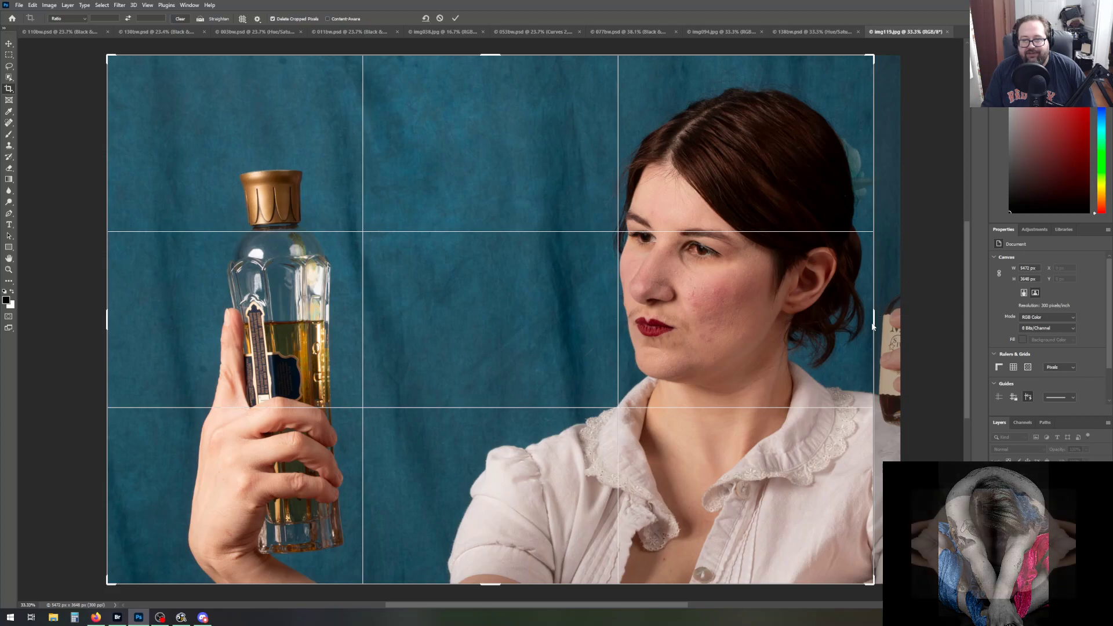
pyautogui.moveTo(107, 318); pyautogui.dragTo(144, 321)
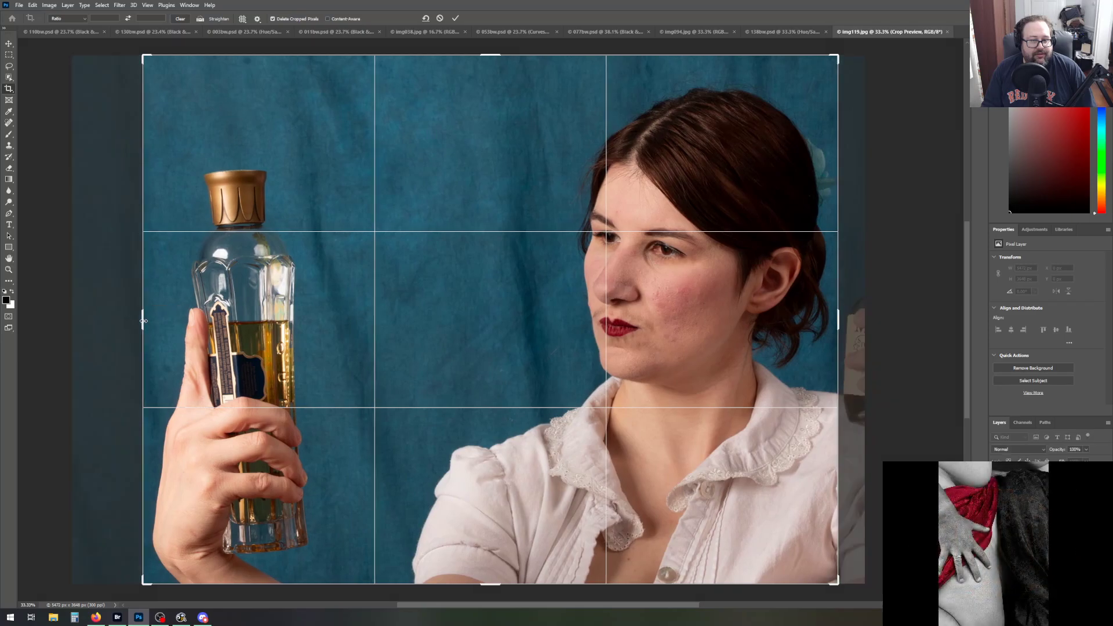
pyautogui.click(455, 18)
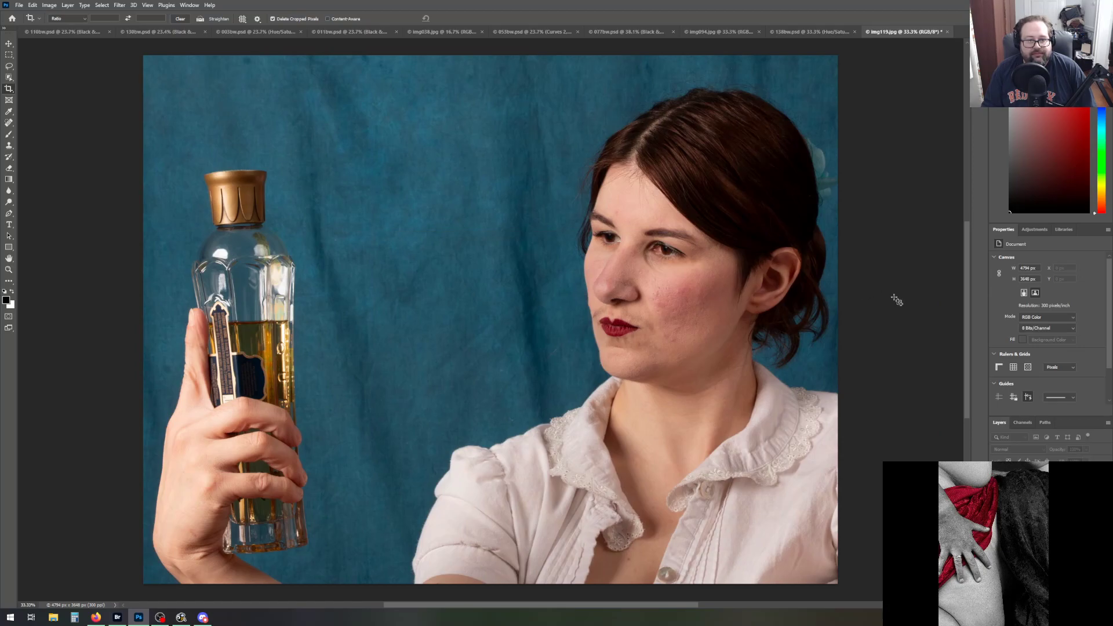
# Duplicate the Background layer of img119.jpg as Background copy
pyautogui.scroll(-1, 891, 358)
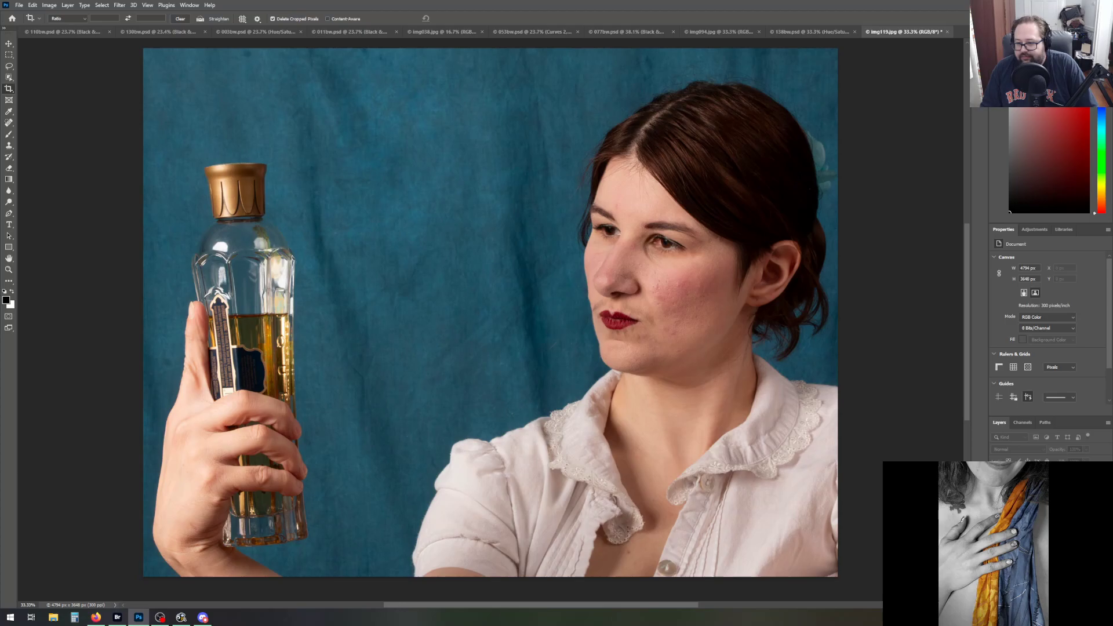
pyautogui.hotkey('ctrl', 'j')
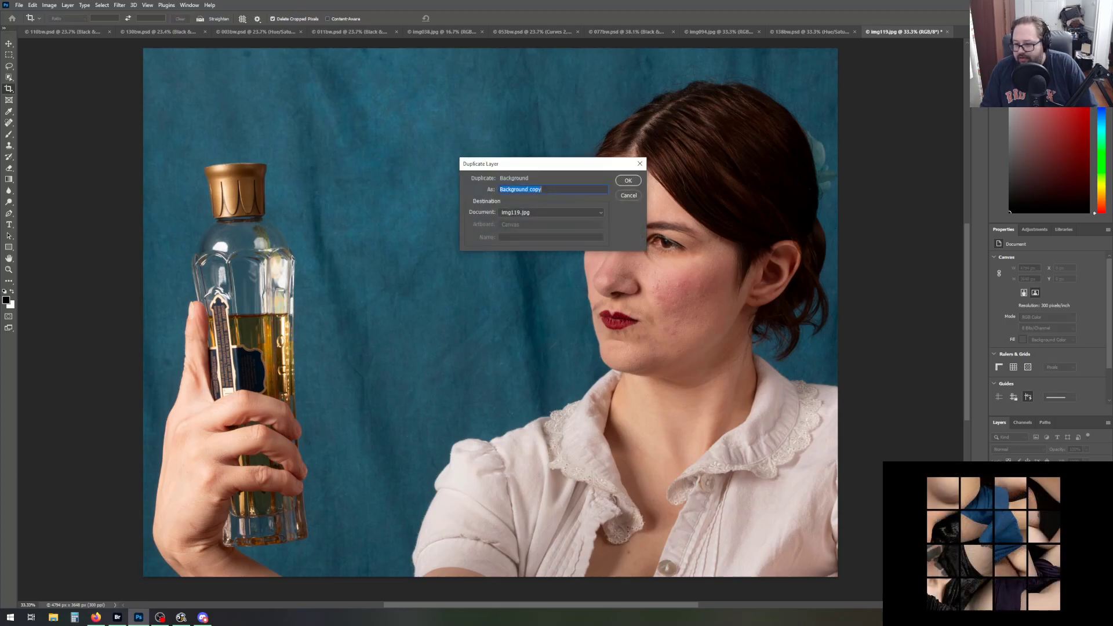
pyautogui.click(627, 181)
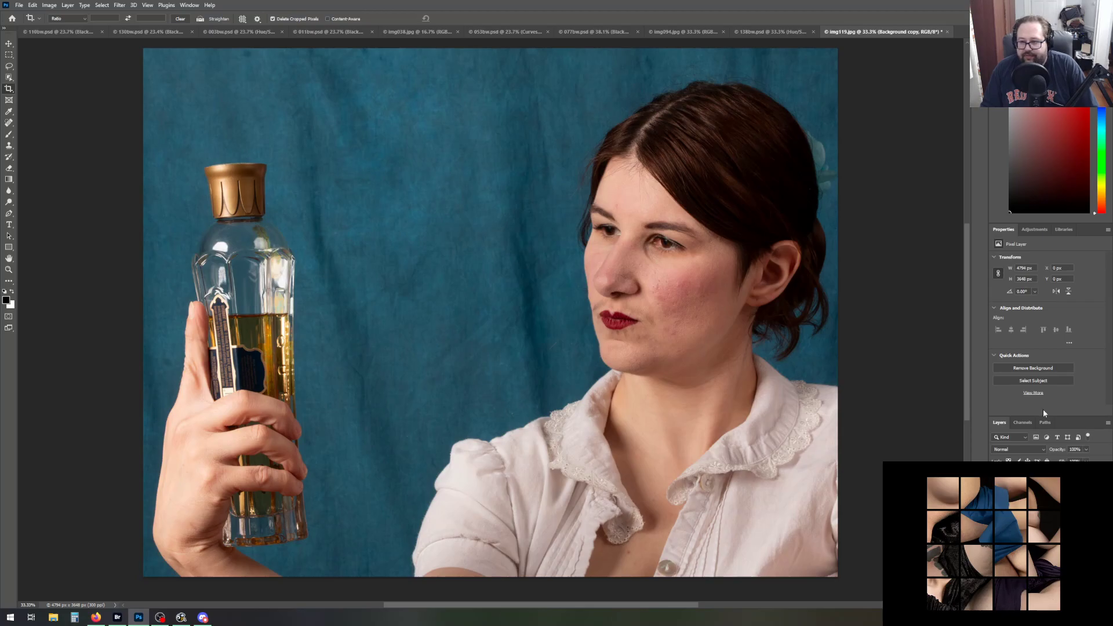
# Add a Curves adjustment above Background copy and move the RGB white point to input 243
pyautogui.click(1035, 229)
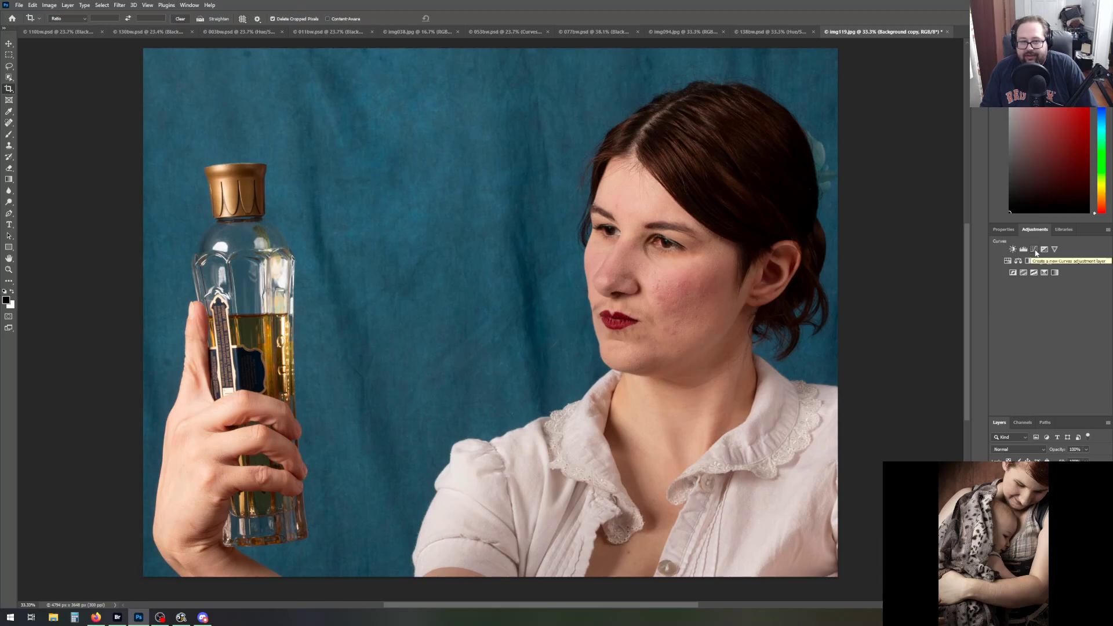
pyautogui.click(1035, 252)
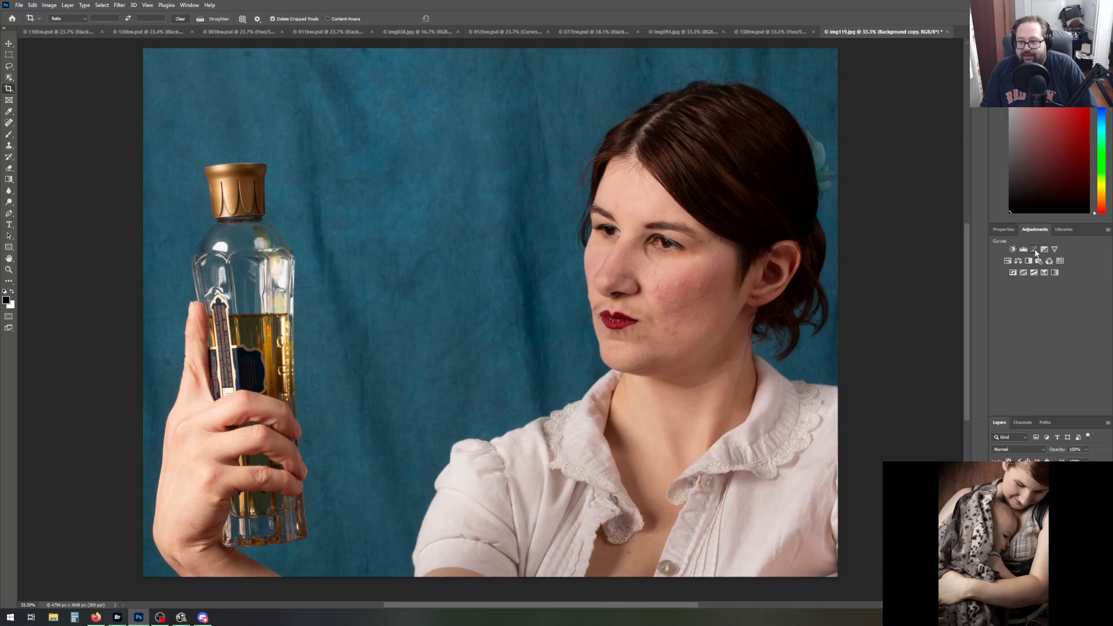
pyautogui.moveTo(1098, 369); pyautogui.dragTo(1094, 370)
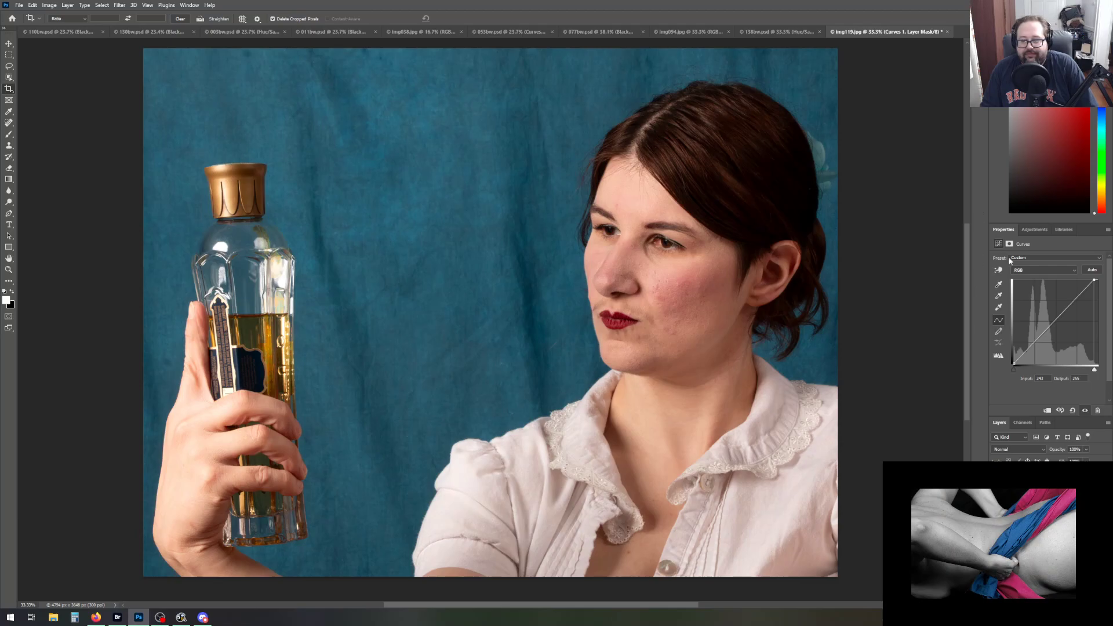
# Add a Hue/Saturation adjustment above the Curves layer and set Saturation to -10
pyautogui.click(1037, 228)
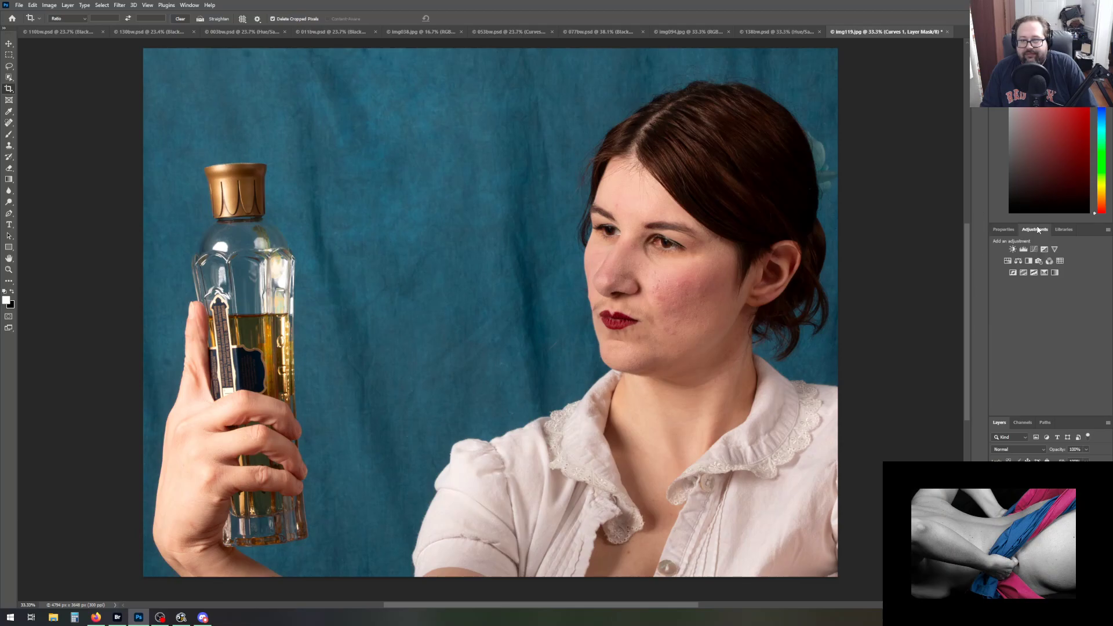
pyautogui.click(1008, 260)
pyautogui.moveTo(1048, 309); pyautogui.dragTo(1042, 311)
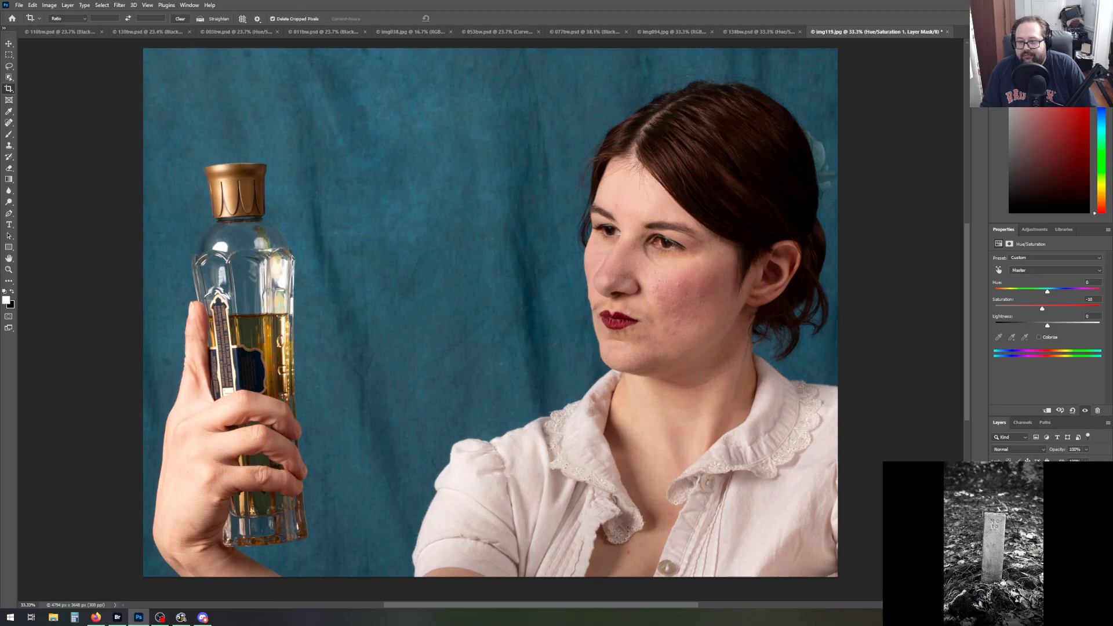
# Add a Selective Color adjustment with Black at +100% for Cyans and +93% for Blues
pyautogui.click(1034, 229)
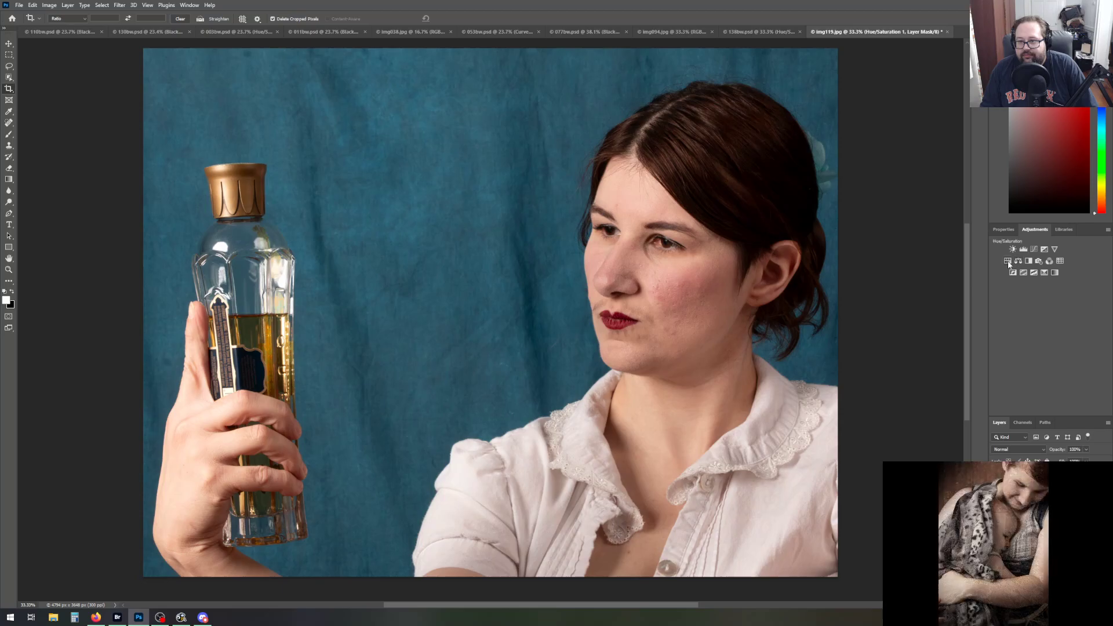
pyautogui.click(1043, 272)
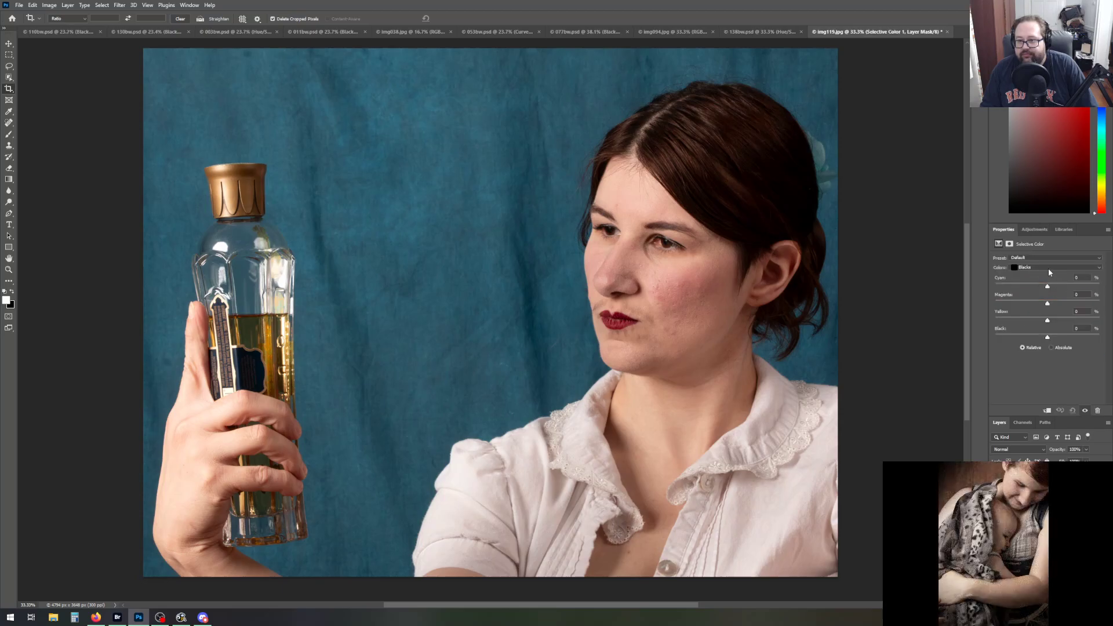
pyautogui.click(1047, 268)
pyautogui.click(1049, 296)
pyautogui.moveTo(1047, 338); pyautogui.dragTo(1085, 338)
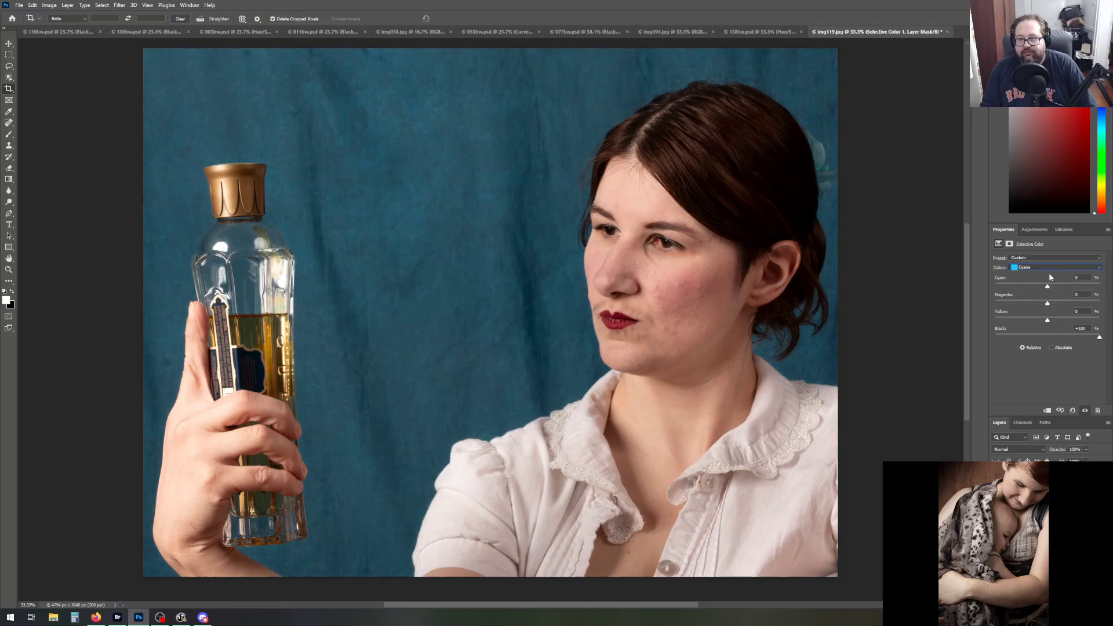
pyautogui.click(1048, 270)
pyautogui.click(1047, 302)
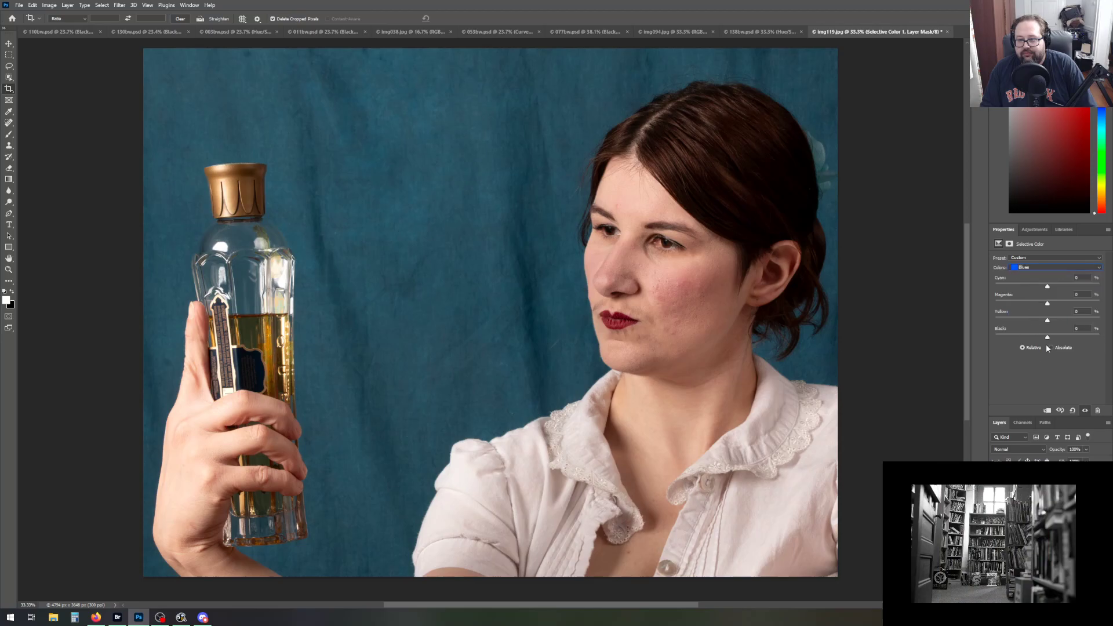
pyautogui.moveTo(1048, 340); pyautogui.dragTo(1097, 341)
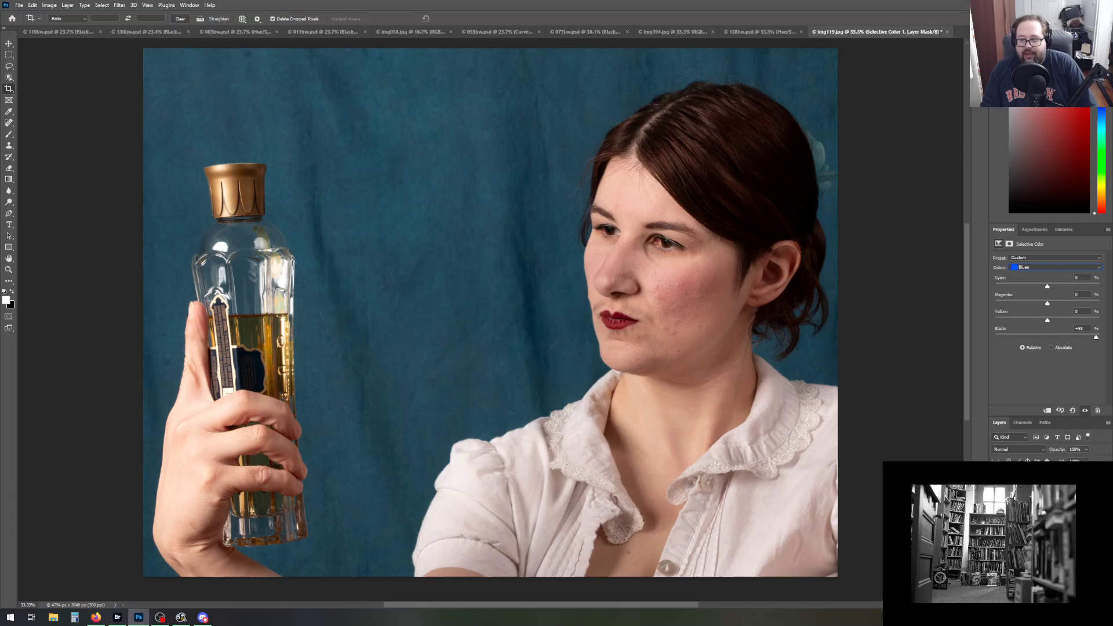
# Make the Background copy layer active and choose the Gradient tool
pyautogui.click(1032, 498)
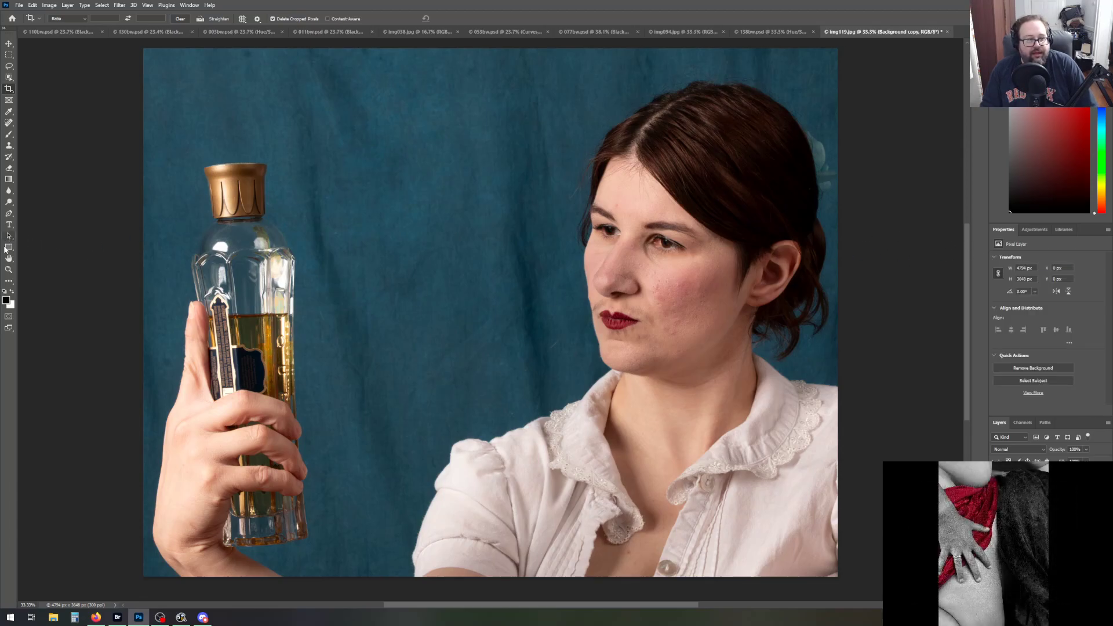
pyautogui.click(9, 179)
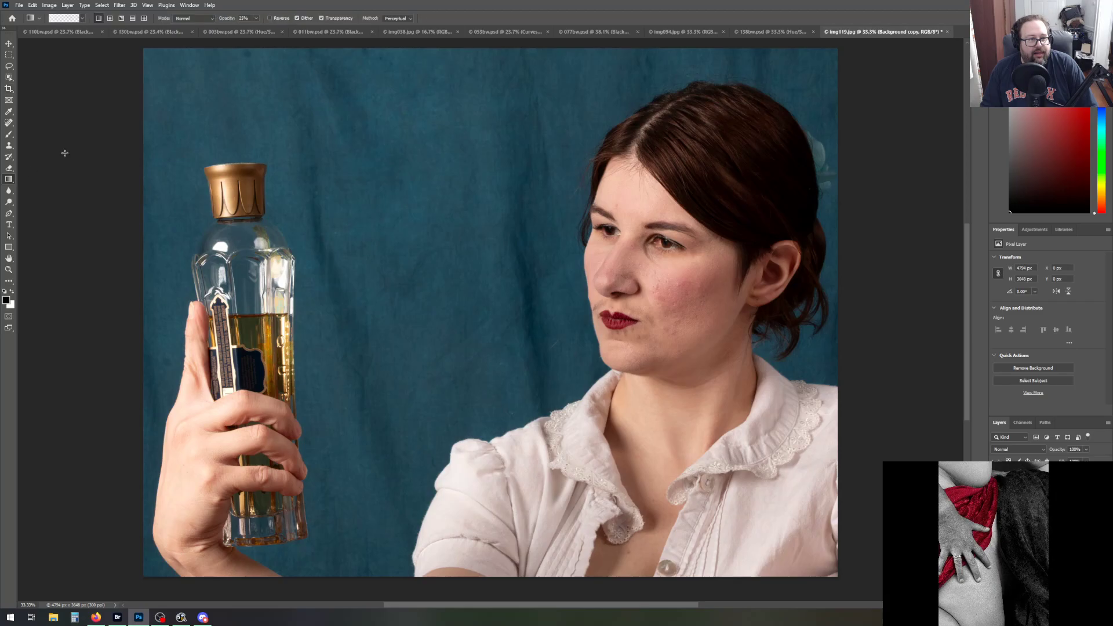
pyautogui.moveTo(139, 43); pyautogui.dragTo(343, 198)
pyautogui.click(33, 5)
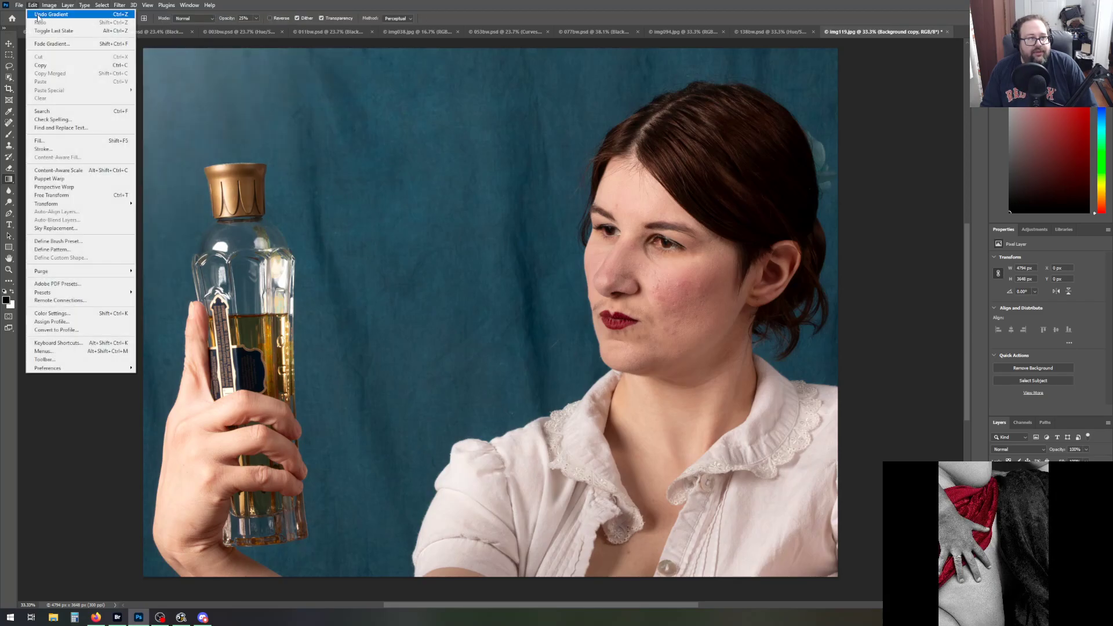
pyautogui.click(46, 12)
# Darken the corners of the portrait with low-opacity black gradients running inward on the Background copy layer
pyautogui.moveTo(141, 44); pyautogui.dragTo(348, 222)
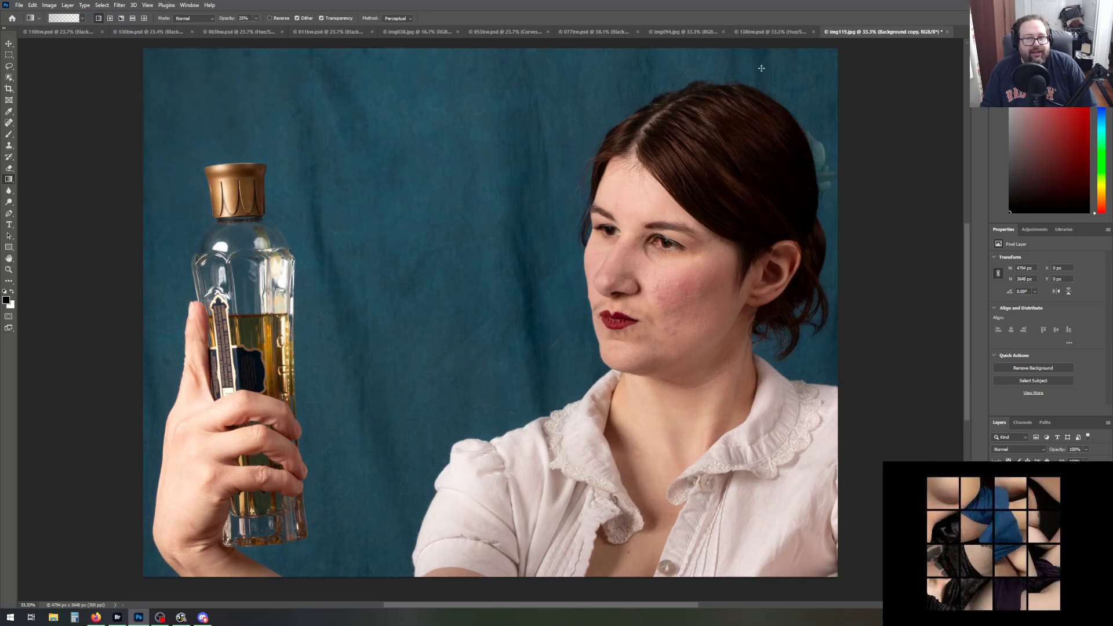
pyautogui.moveTo(837, 45); pyautogui.dragTo(730, 153)
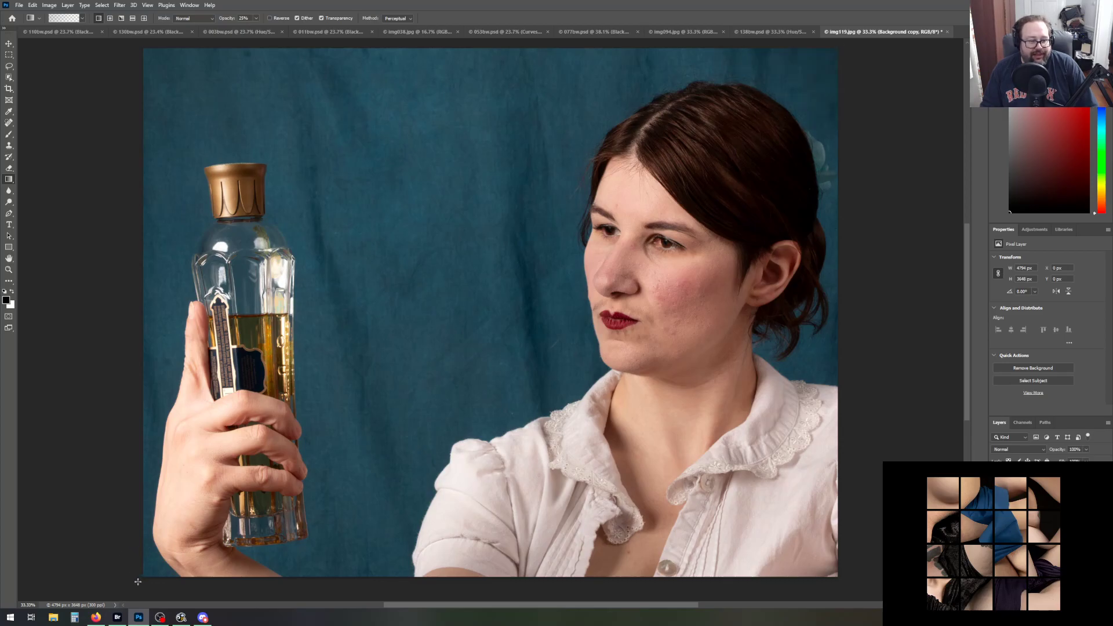
pyautogui.moveTo(137, 45); pyautogui.dragTo(326, 179)
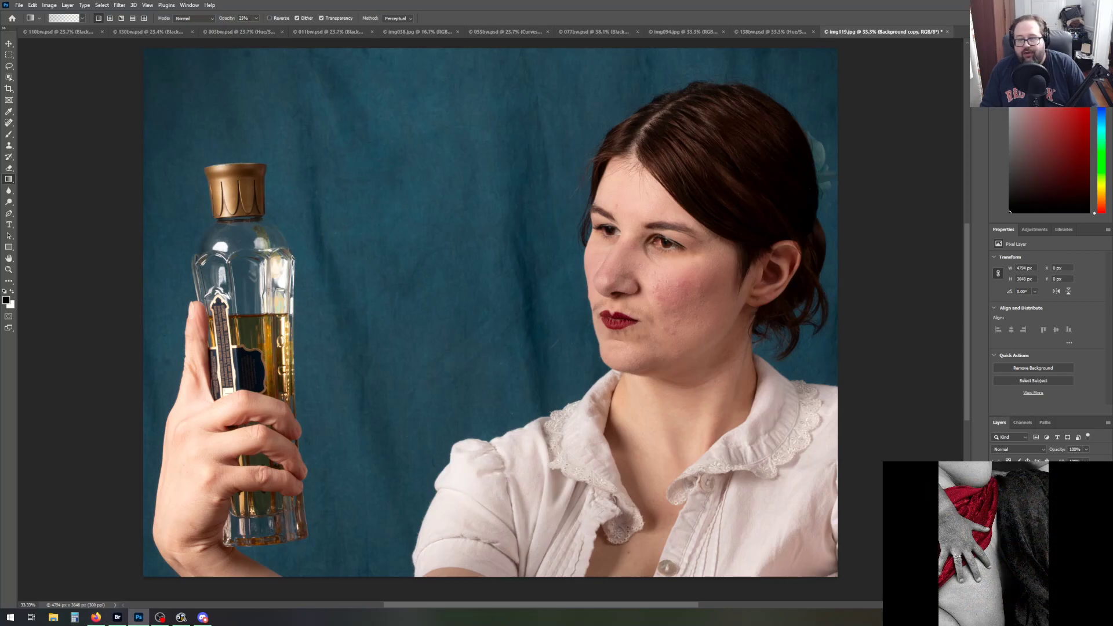
# Complete the vignette by darkening all four edges of the portrait with short black gradients running inward
pyautogui.moveTo(492, 42); pyautogui.dragTo(491, 117)
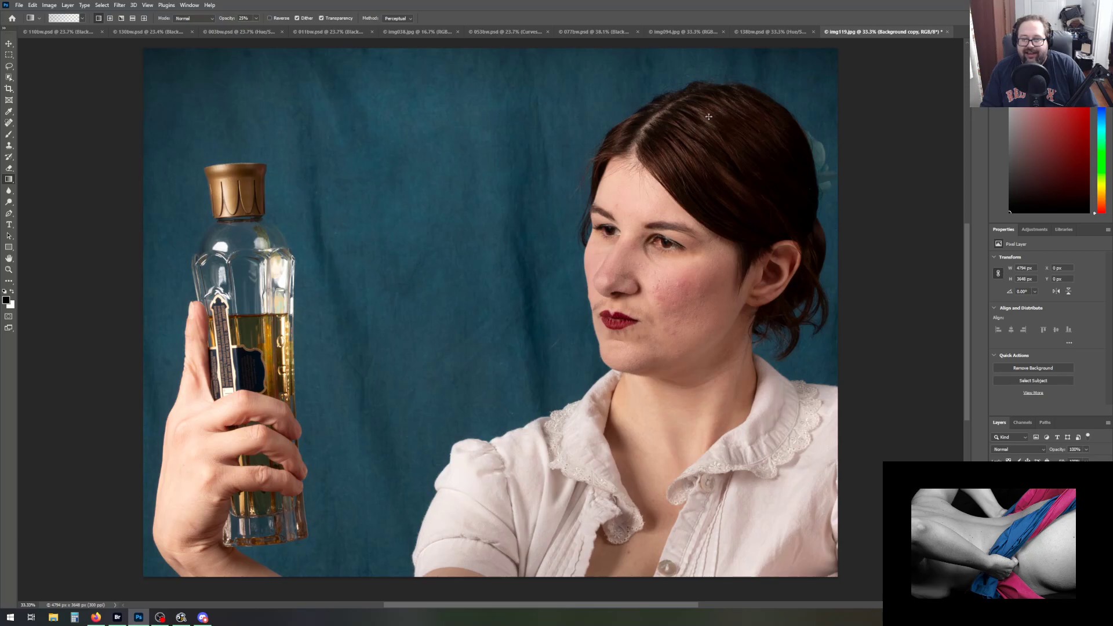
pyautogui.scroll(-2, 925, 353)
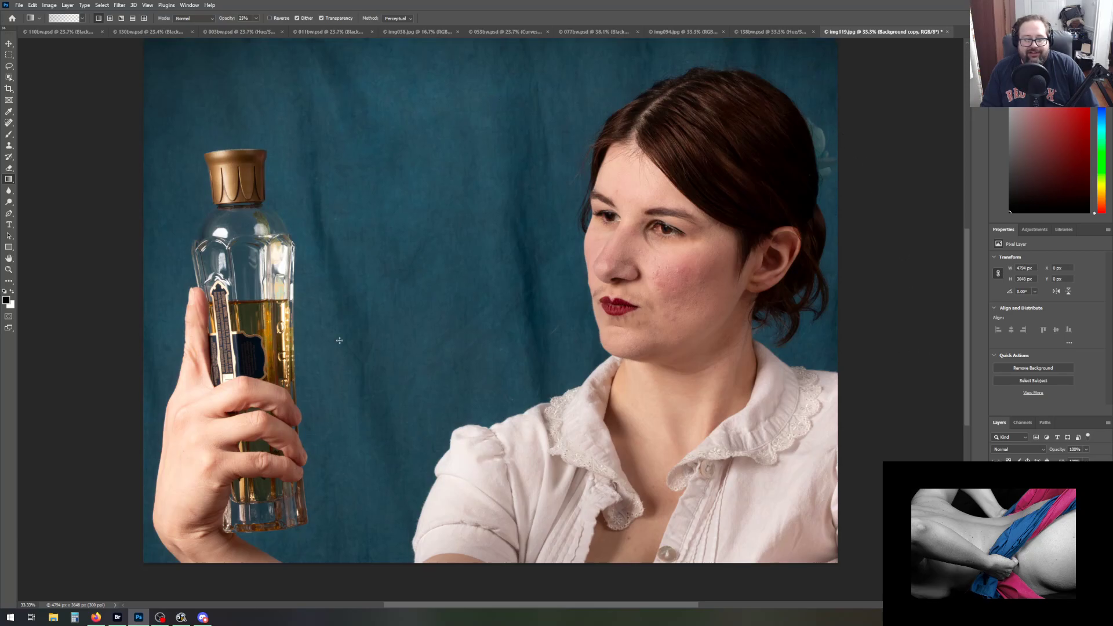
pyautogui.moveTo(116, 240); pyautogui.dragTo(231, 241)
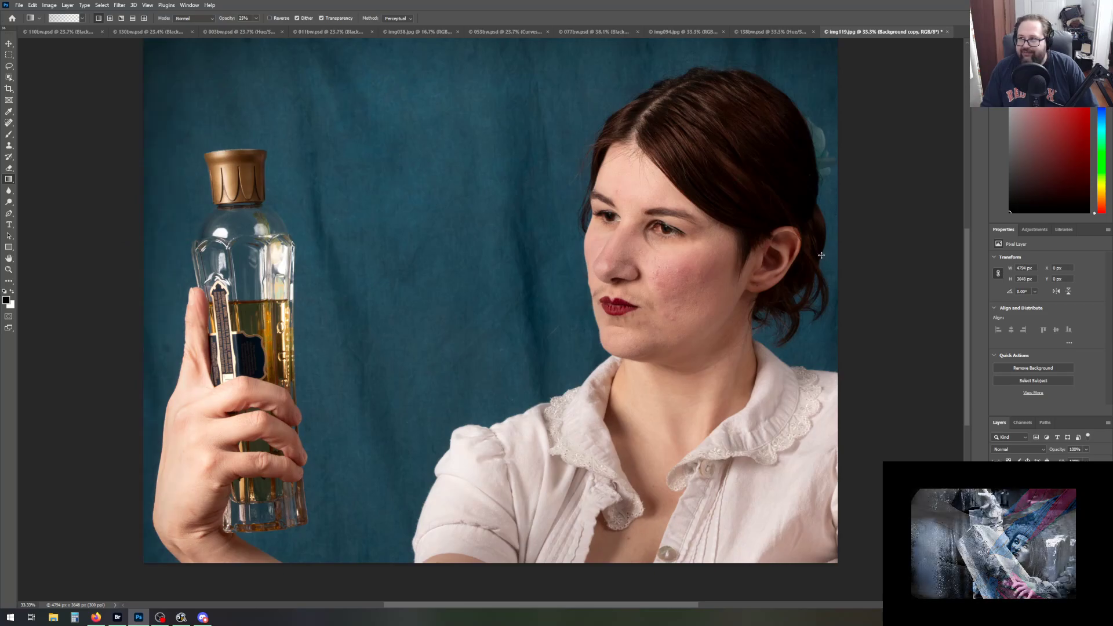
pyautogui.scroll(2, 869, 264)
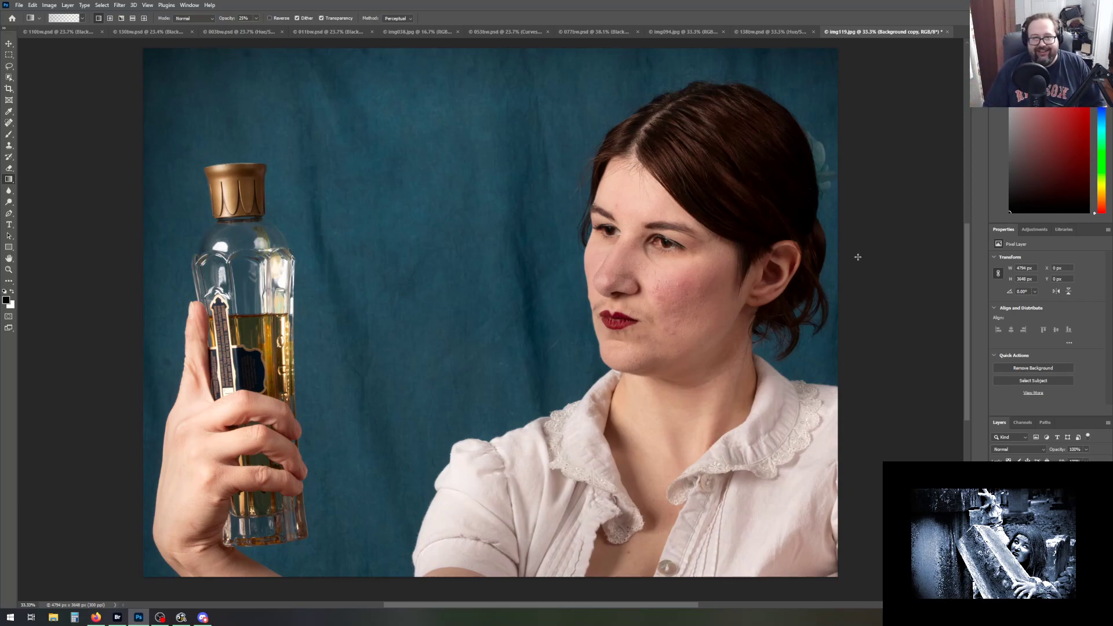
pyautogui.moveTo(493, 588); pyautogui.dragTo(493, 514)
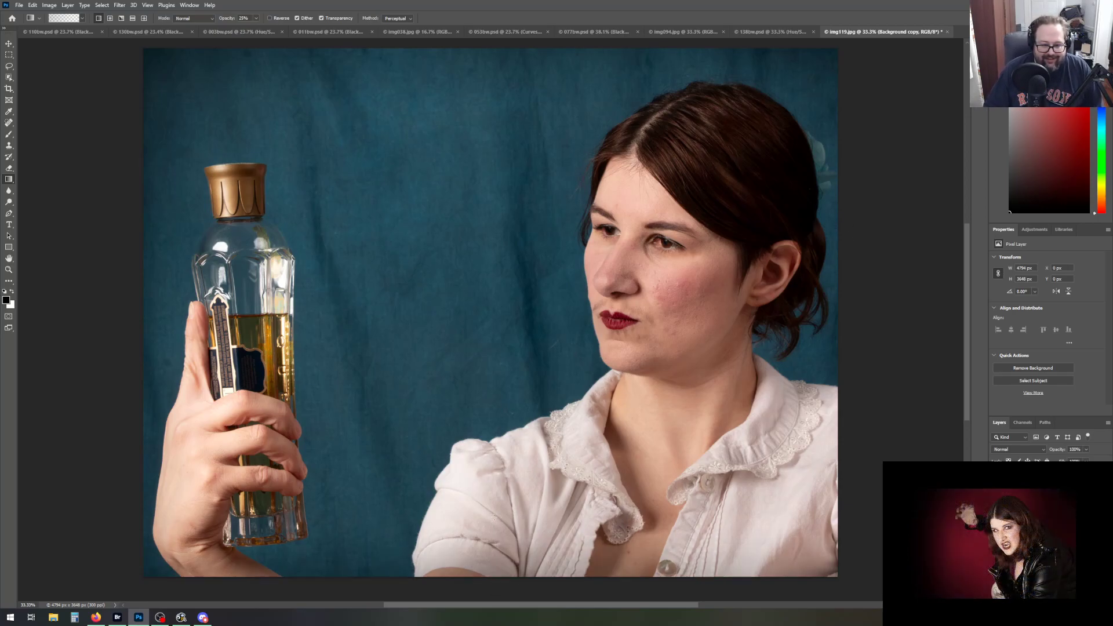
pyautogui.moveTo(862, 302); pyautogui.dragTo(786, 302)
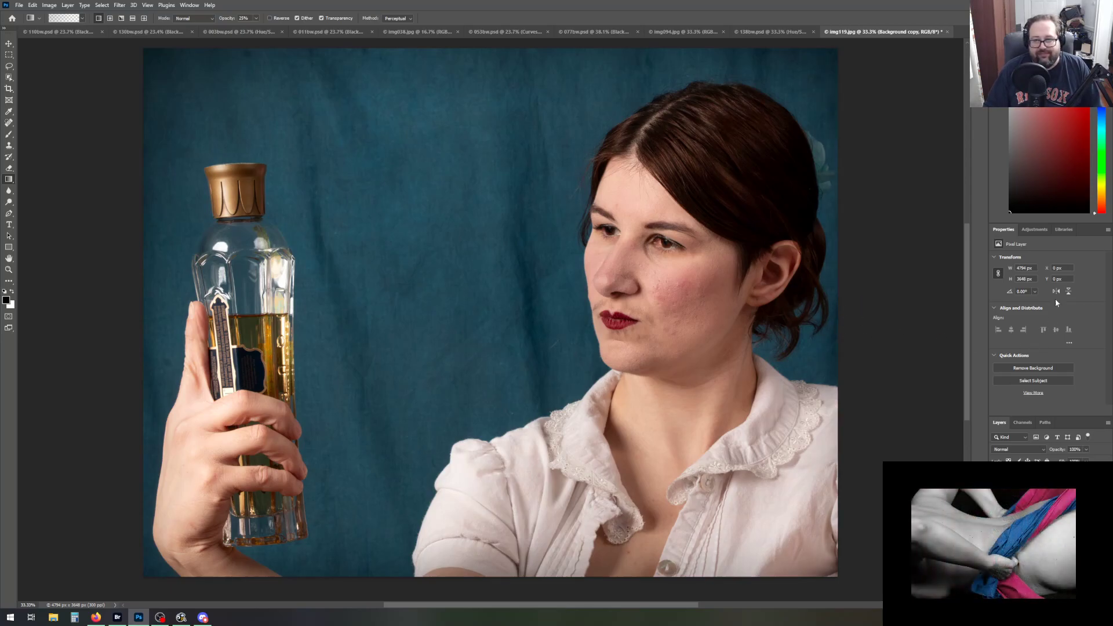
# Raise Black by a few percent for both Neutrals and Blacks in the existing Selective Color adjustment
pyautogui.click(1041, 230)
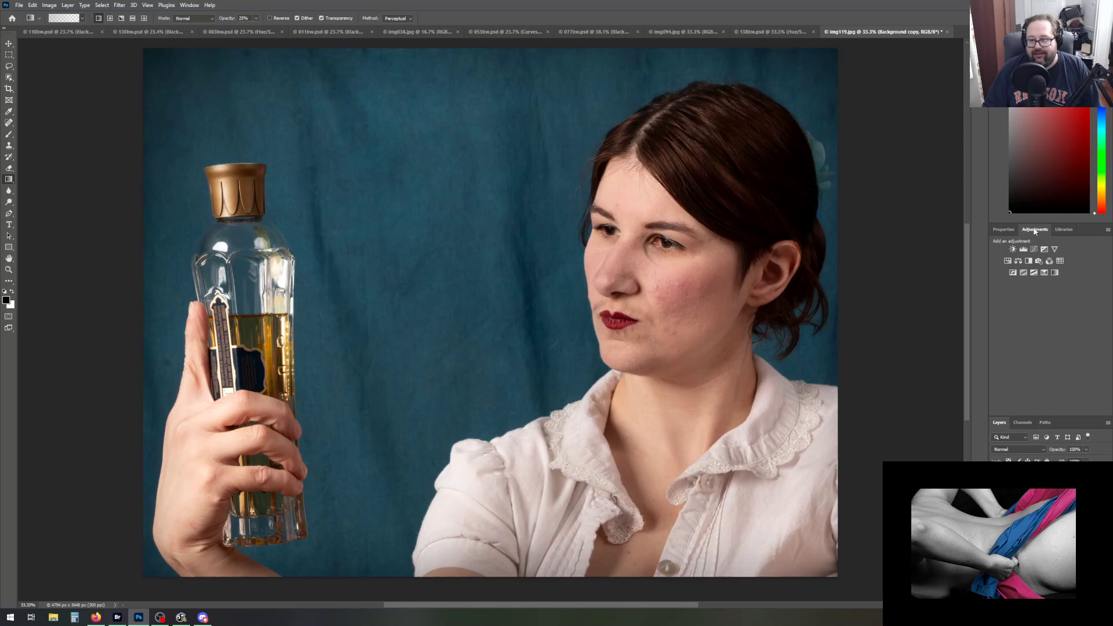
pyautogui.click(1054, 272)
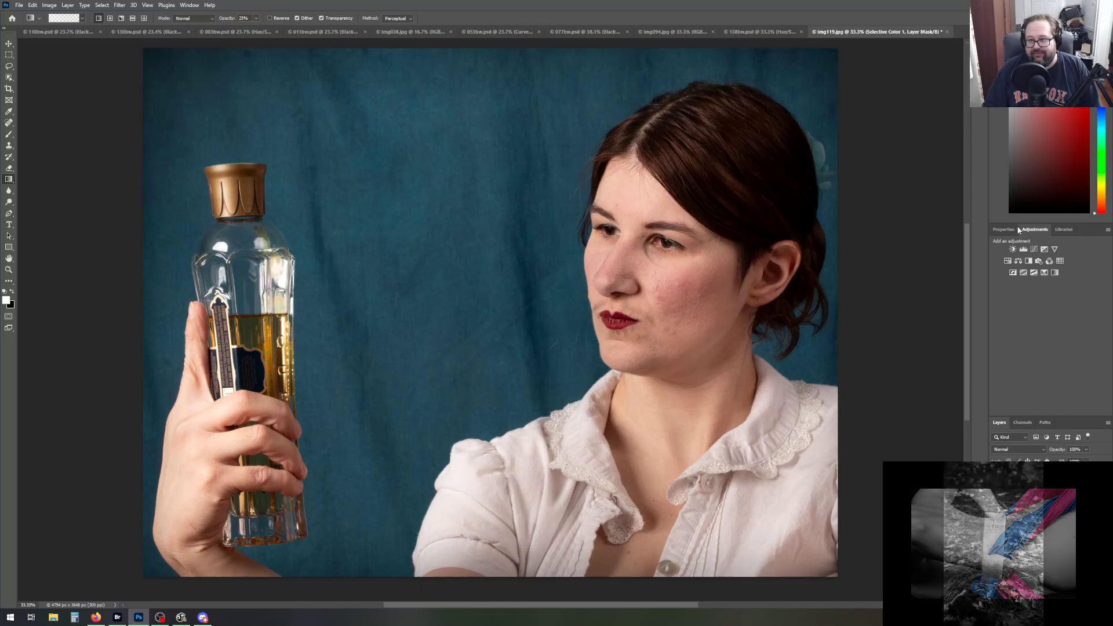
pyautogui.click(1037, 268)
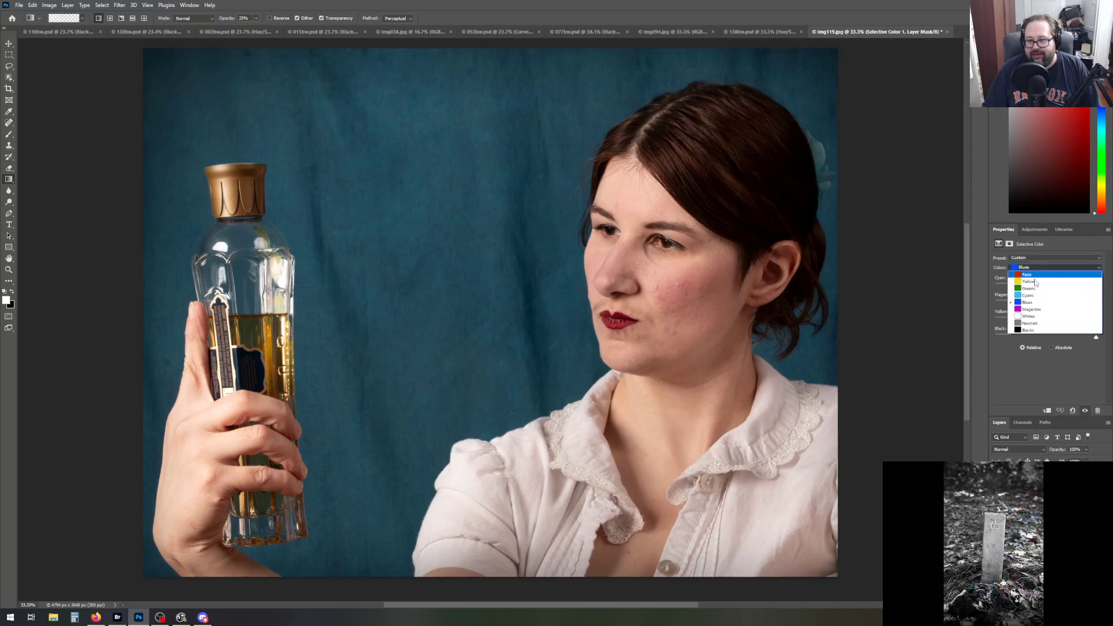
pyautogui.click(1043, 325)
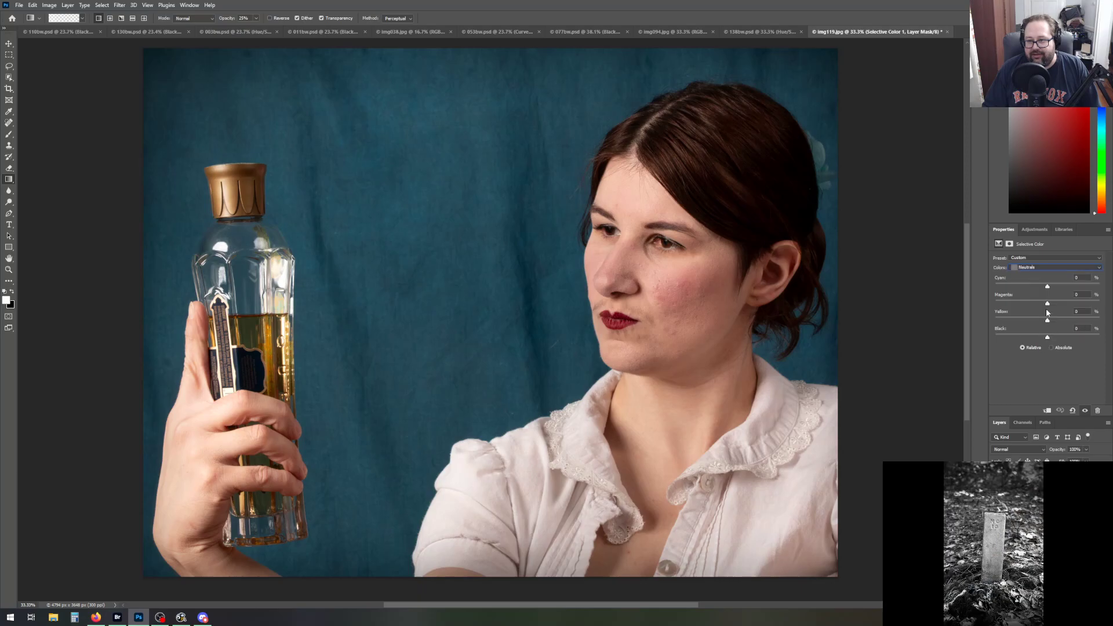
pyautogui.moveTo(1047, 337); pyautogui.dragTo(1049, 337)
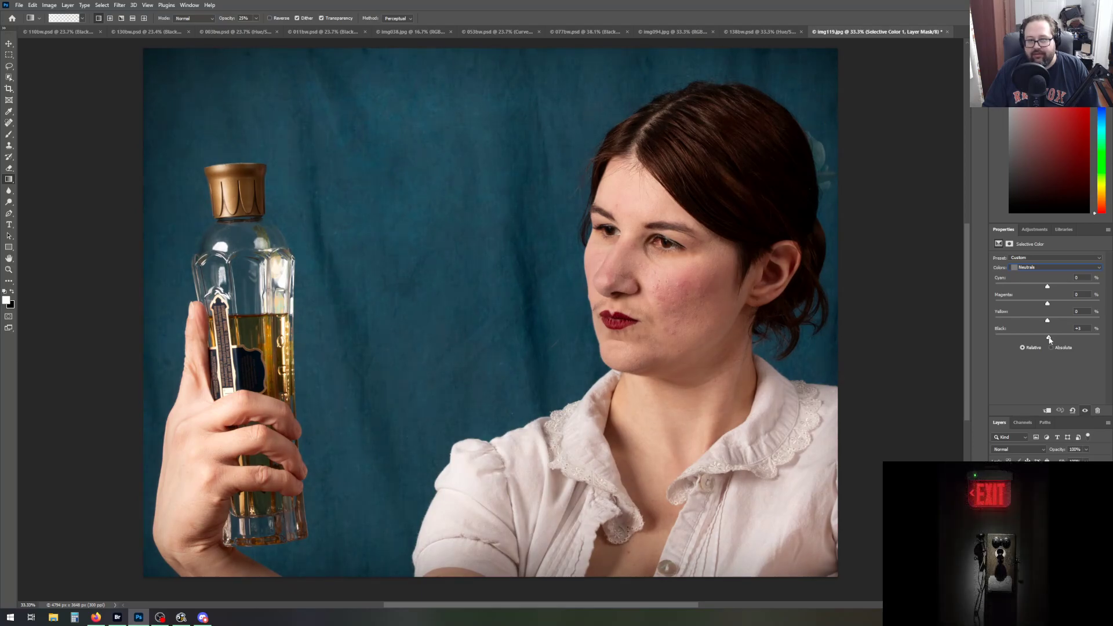
pyautogui.click(1052, 267)
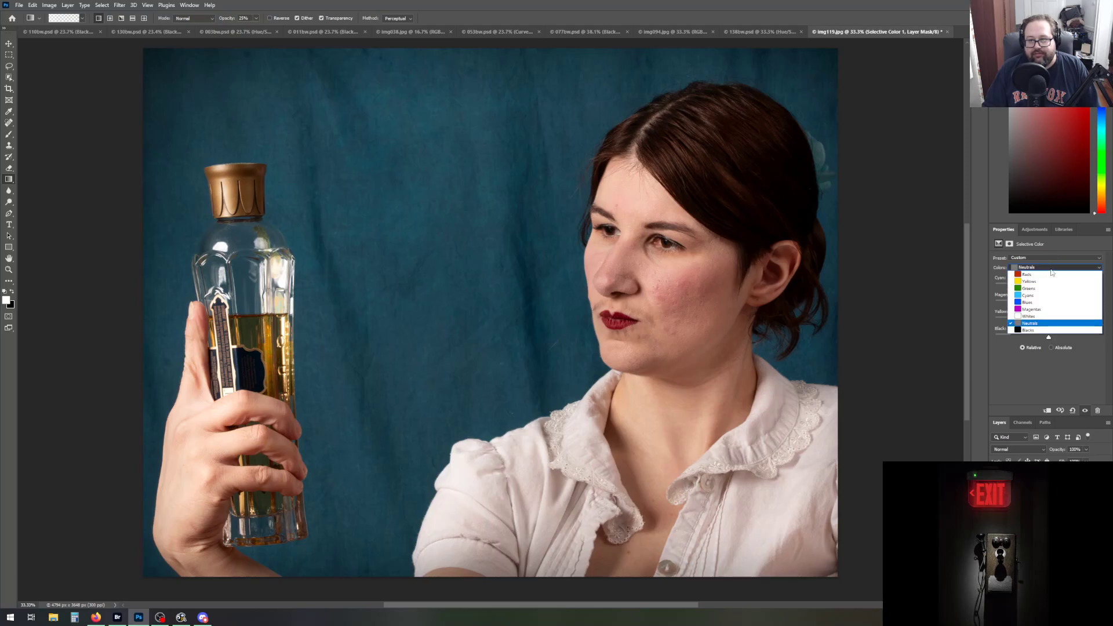
pyautogui.click(1034, 335)
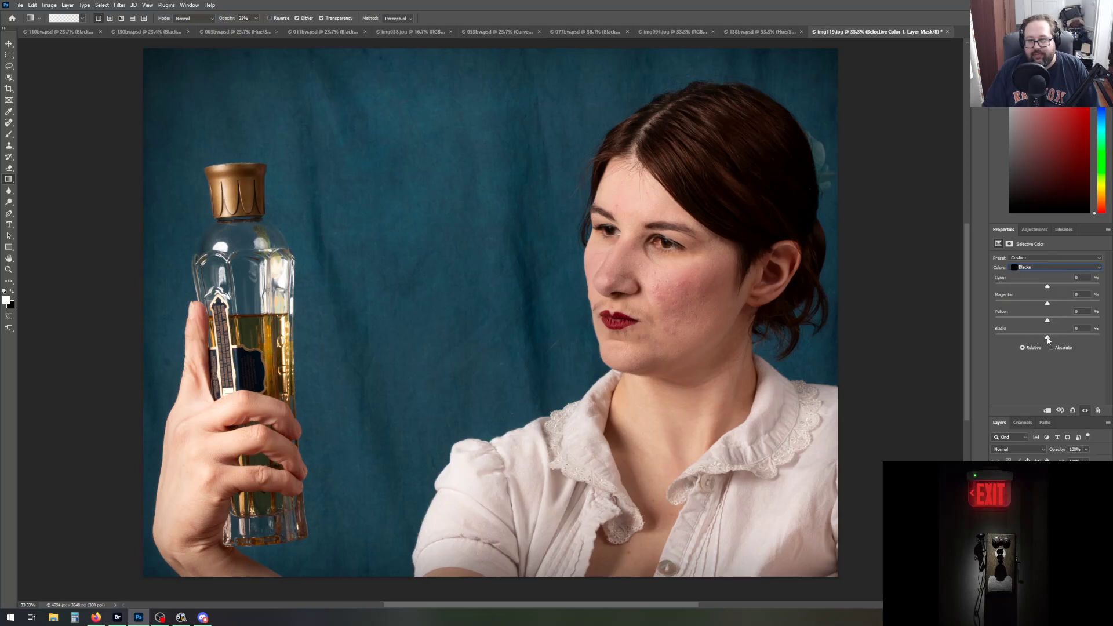
pyautogui.moveTo(1047, 339); pyautogui.dragTo(1050, 339)
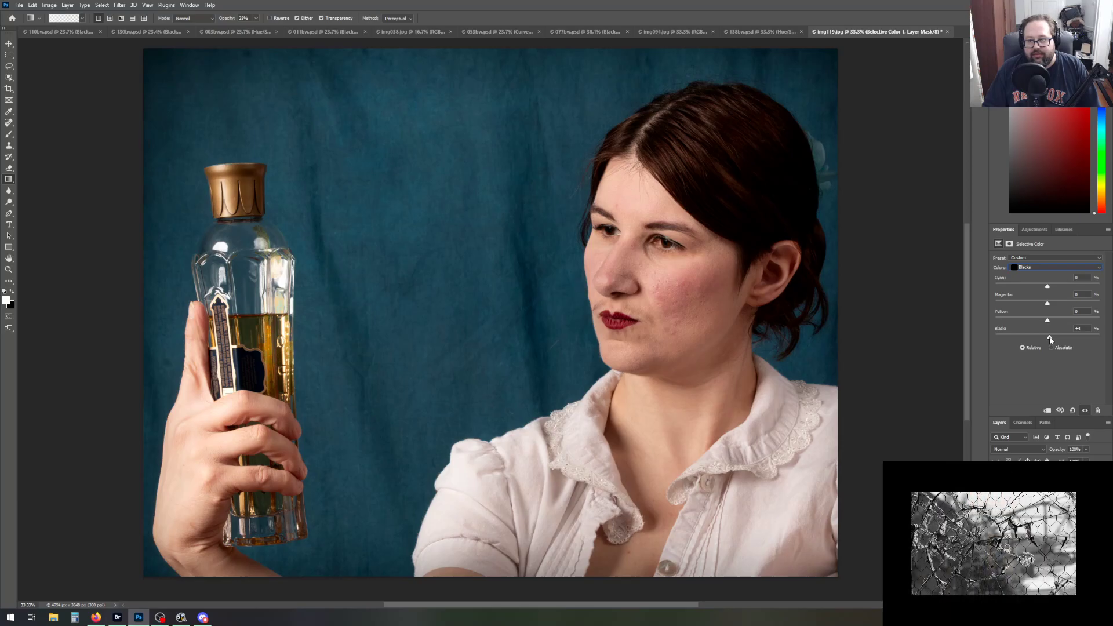
pyautogui.moveTo(1049, 339); pyautogui.dragTo(1049, 339)
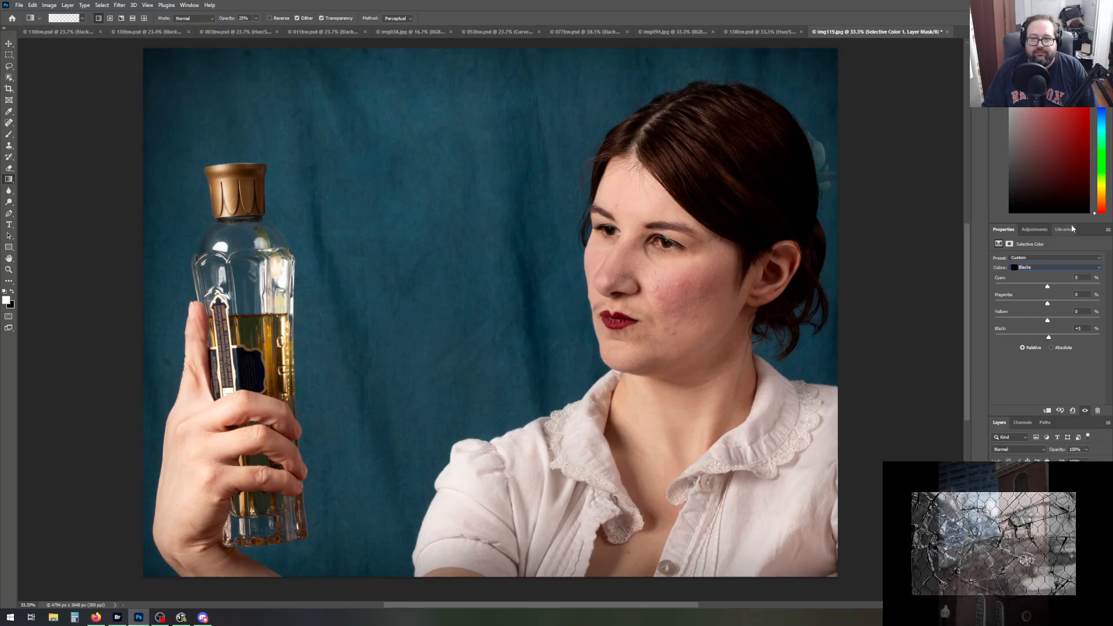
# Brighten the shadows in the woman's dark hair on Background copy using the Dodge tool at 50% exposure with an enlarged soft brush
pyautogui.click(1034, 519)
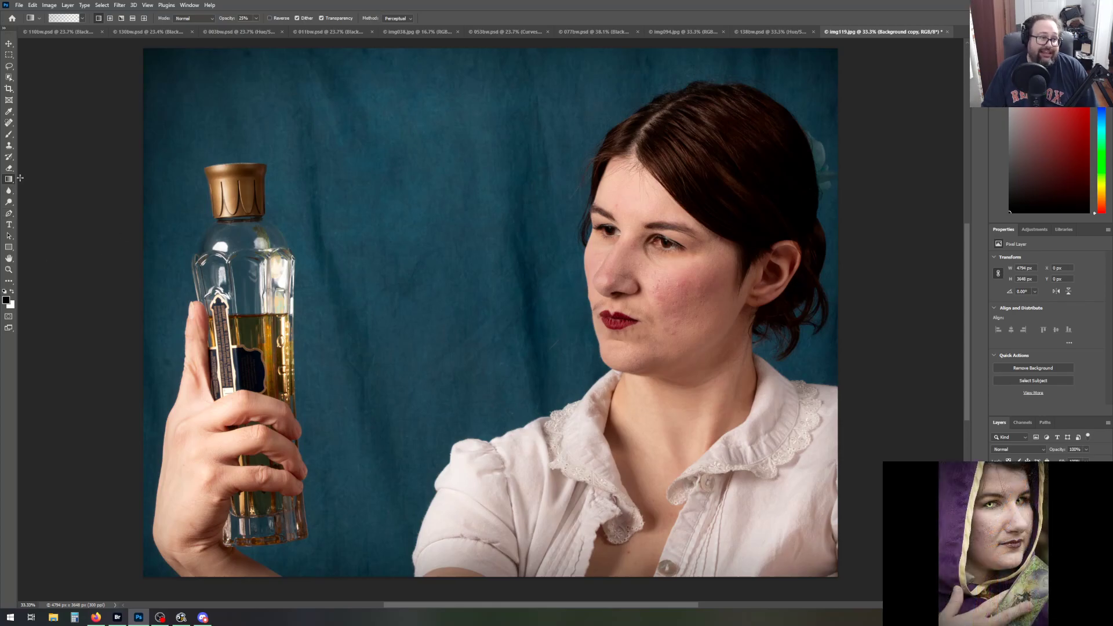
pyautogui.click(9, 202)
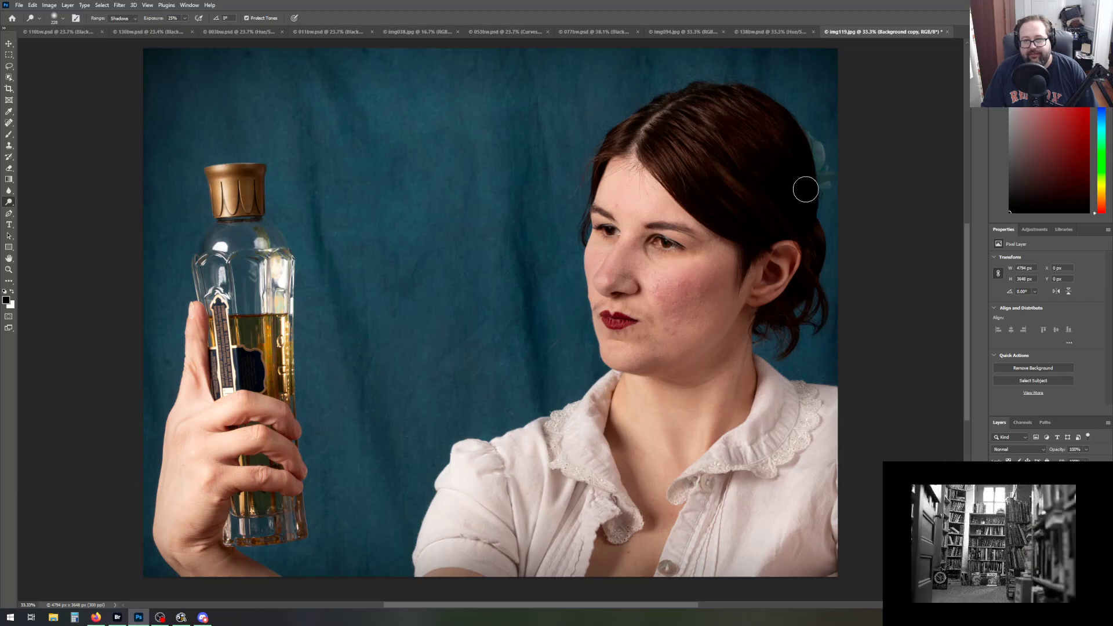
pyautogui.click(185, 20)
pyautogui.moveTo(185, 29); pyautogui.dragTo(196, 30)
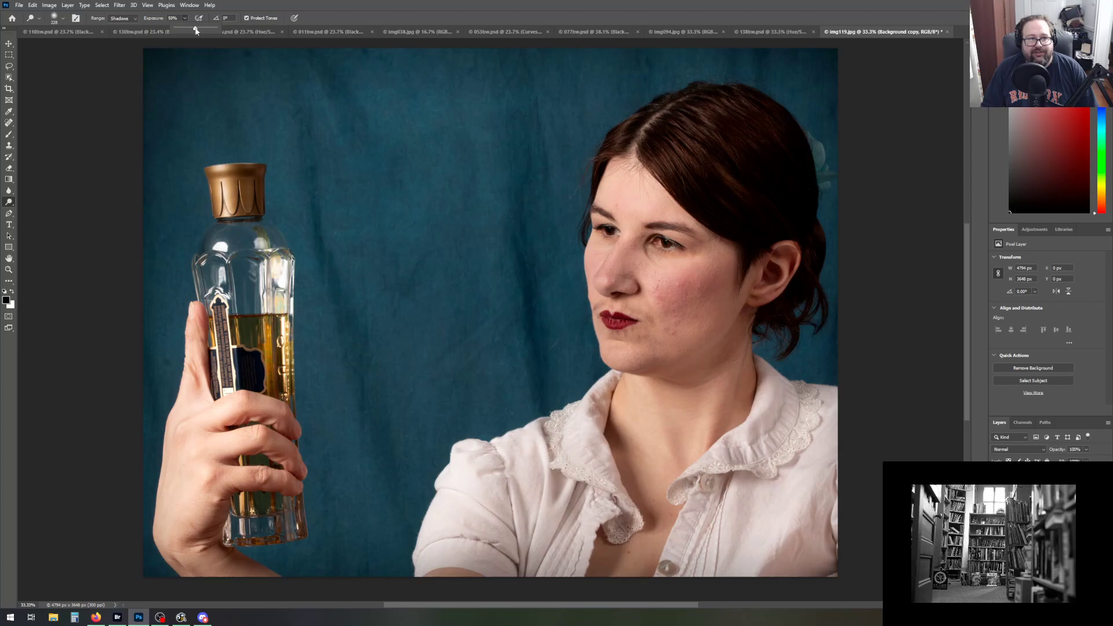
pyautogui.click(770, 153)
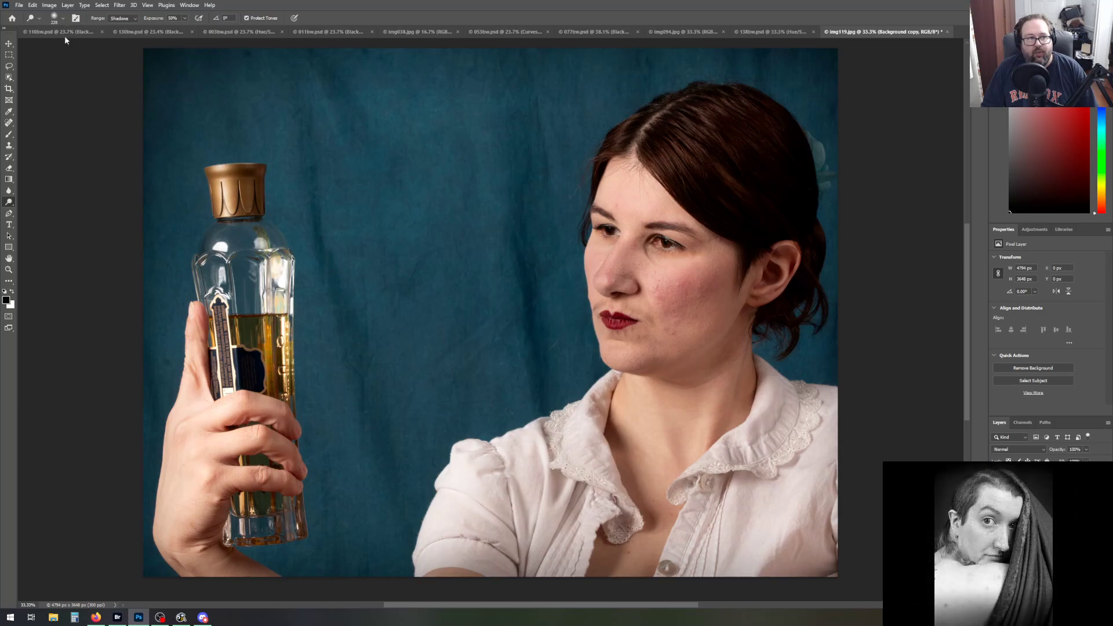
pyautogui.click(63, 19)
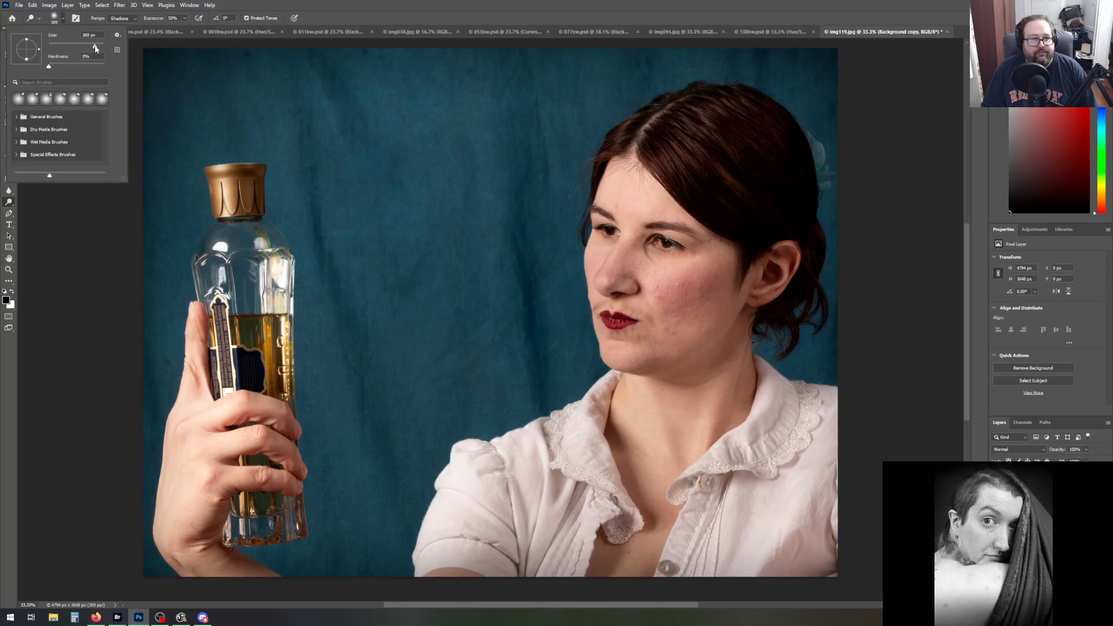
pyautogui.click(697, 189)
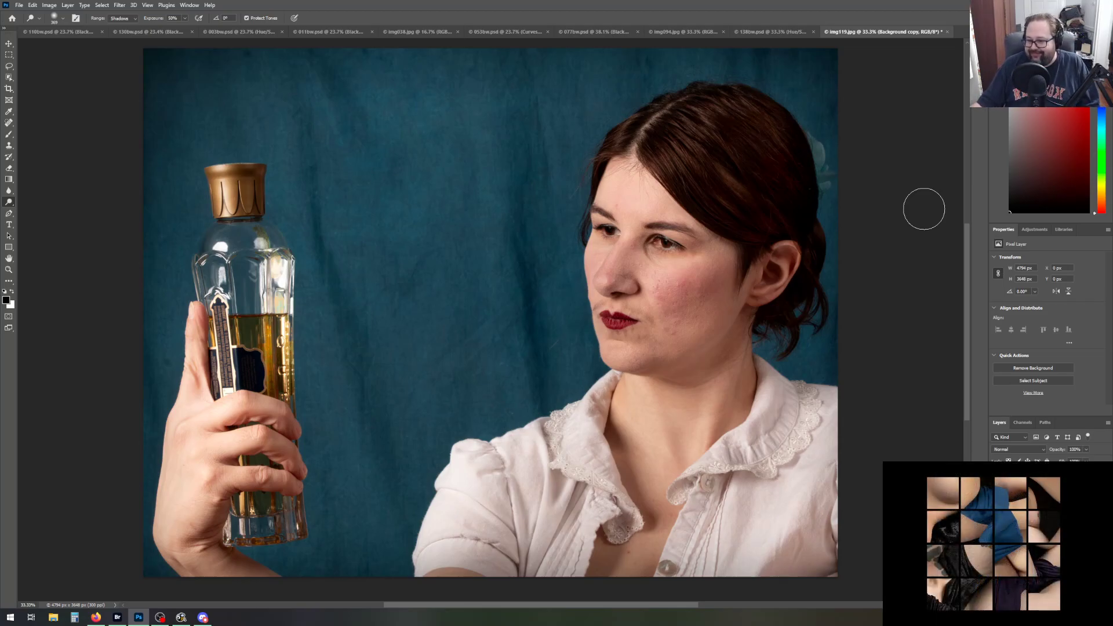
pyautogui.hotkey('alt', 'Tab')
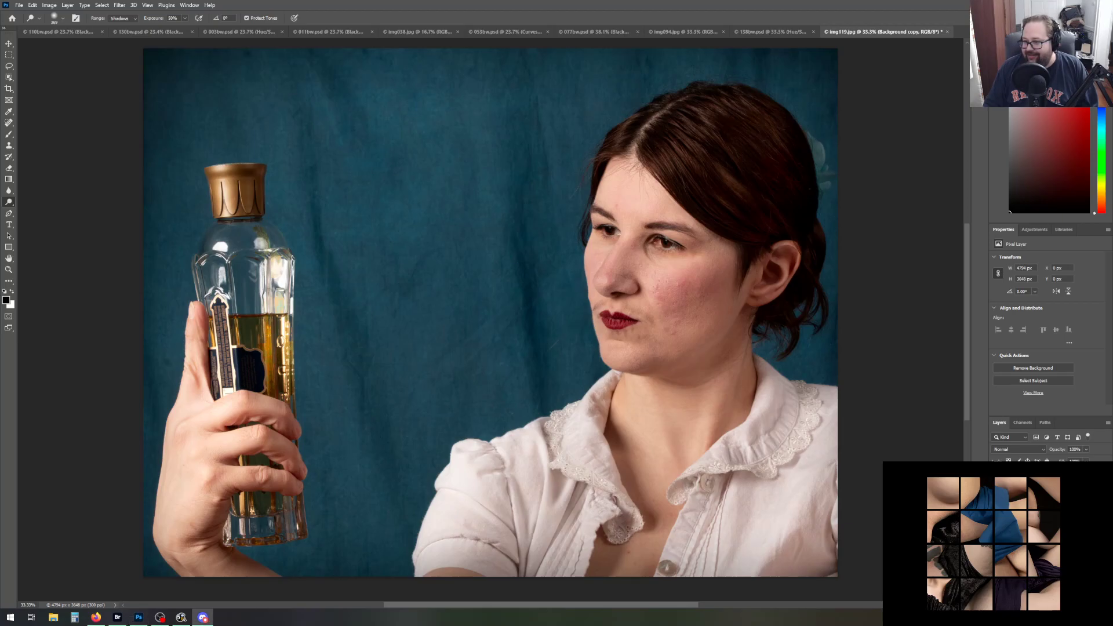
pyautogui.hotkey('alt', 'Tab')
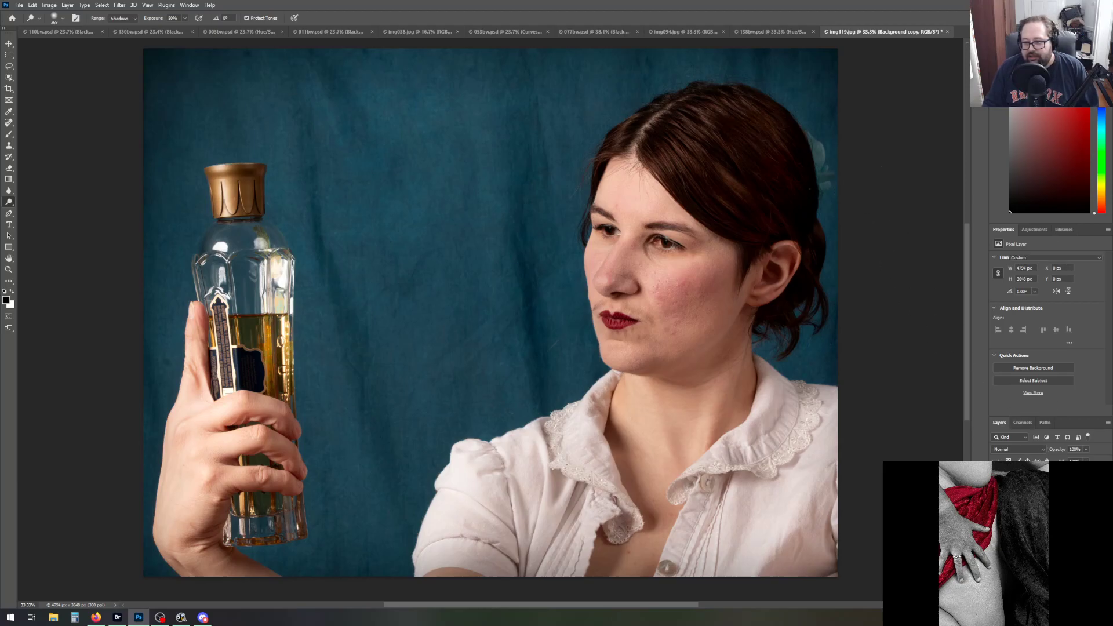
# Add a Brightness/Contrast adjustment above the Selective Color layer and set Contrast to 11
pyautogui.click(1043, 482)
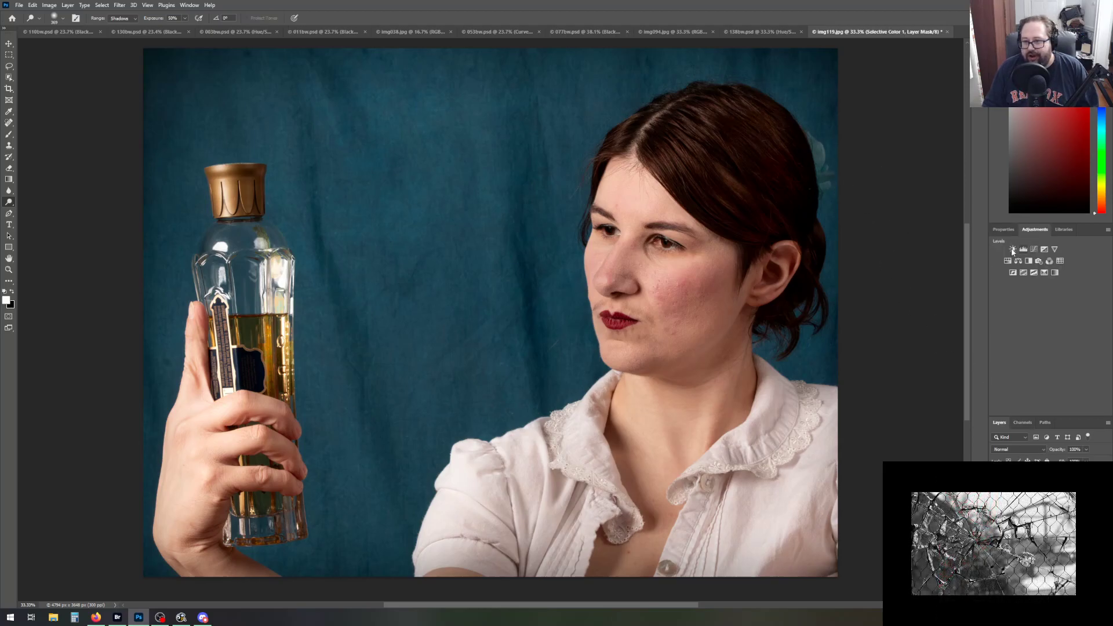
pyautogui.click(1012, 249)
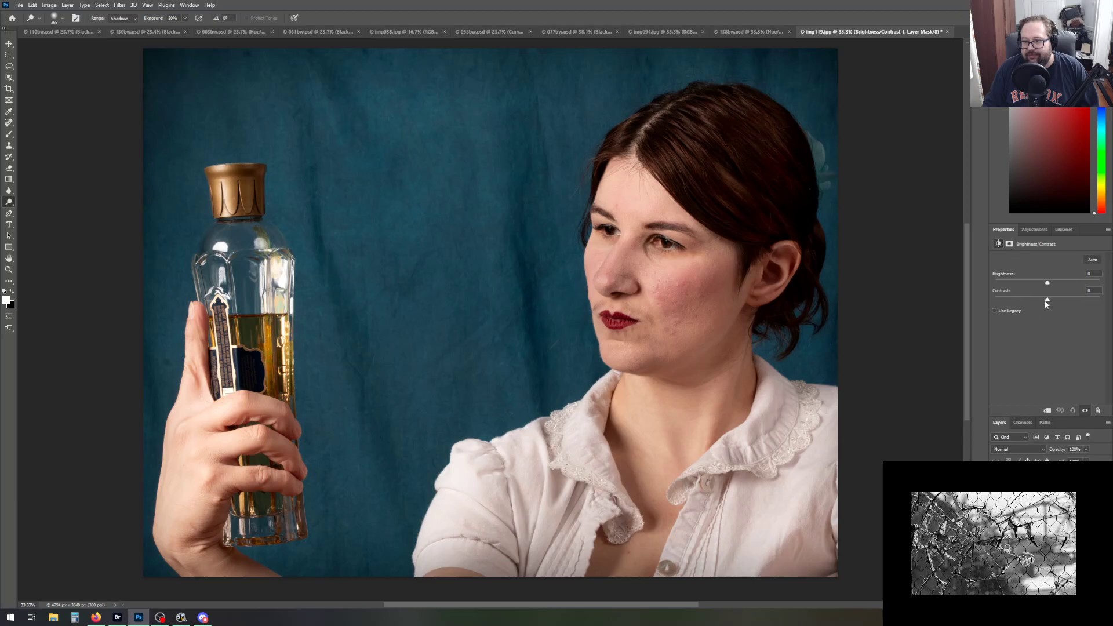
pyautogui.moveTo(1047, 301); pyautogui.dragTo(1053, 302)
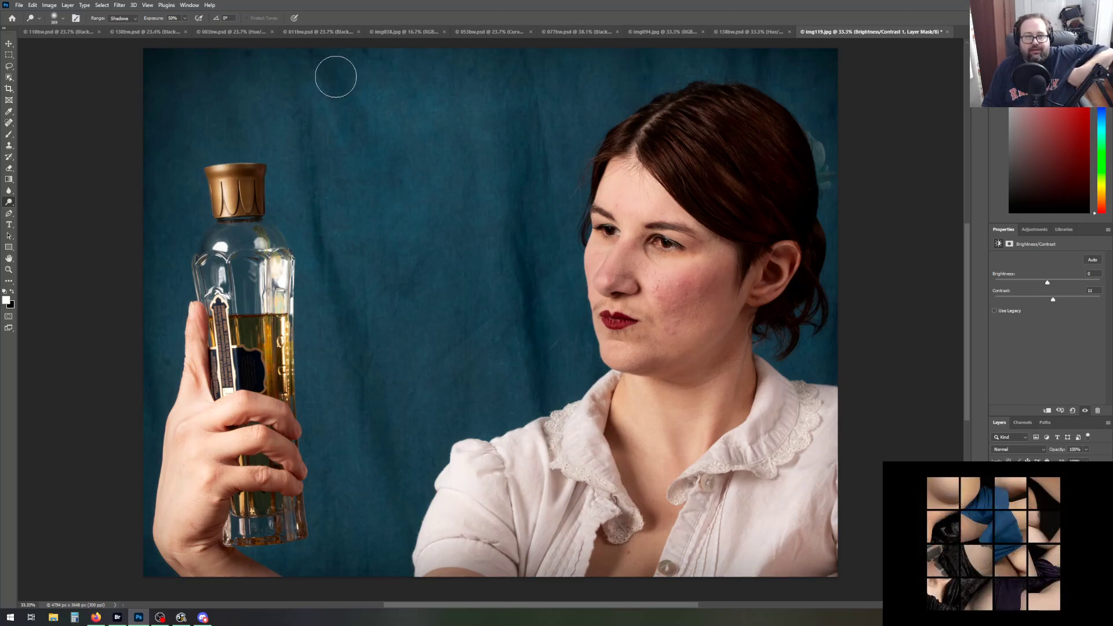
# Save the edited portrait as 119.psd in Photoshop format in the JPEG folder, keeping Maximize Compatibility on
pyautogui.click(19, 5)
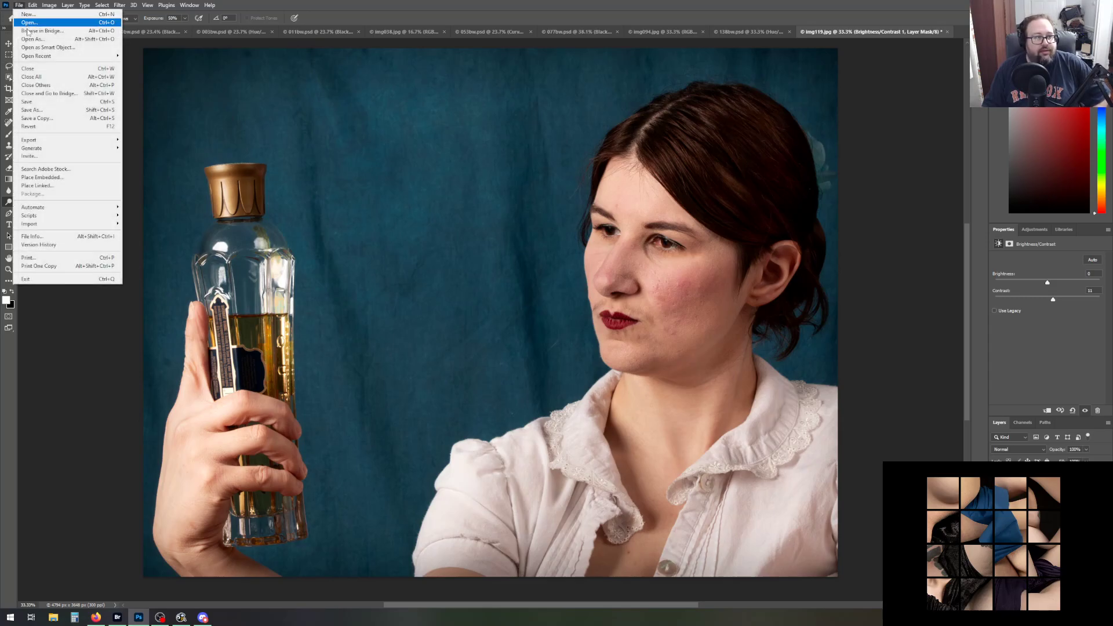
pyautogui.click(35, 110)
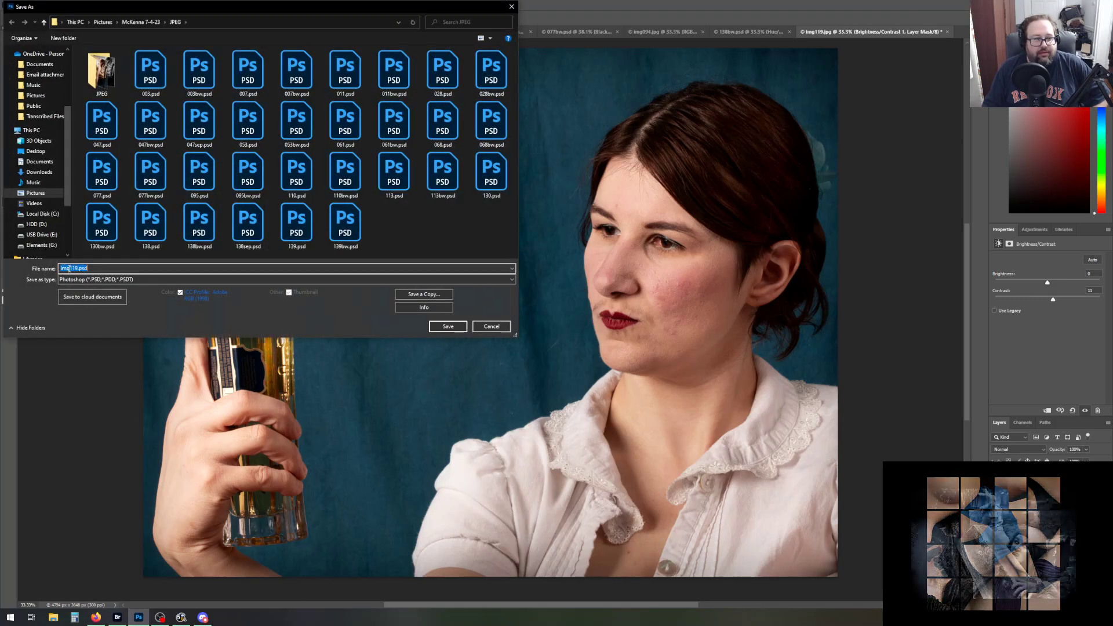
pyautogui.moveTo(69, 266); pyautogui.dragTo(2, 265)
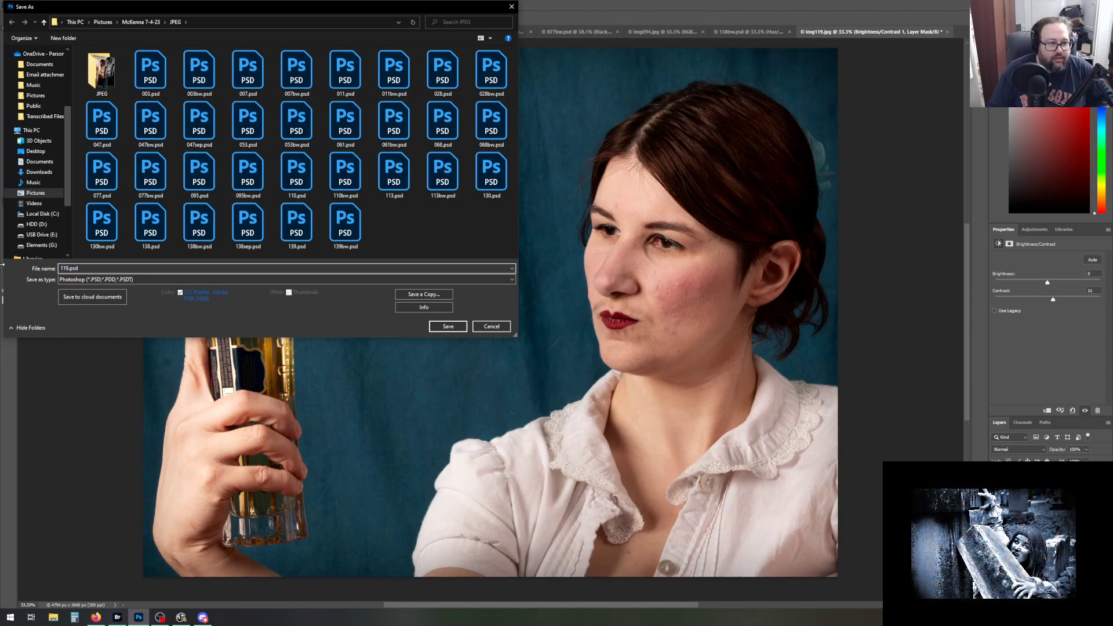
pyautogui.press('Return')
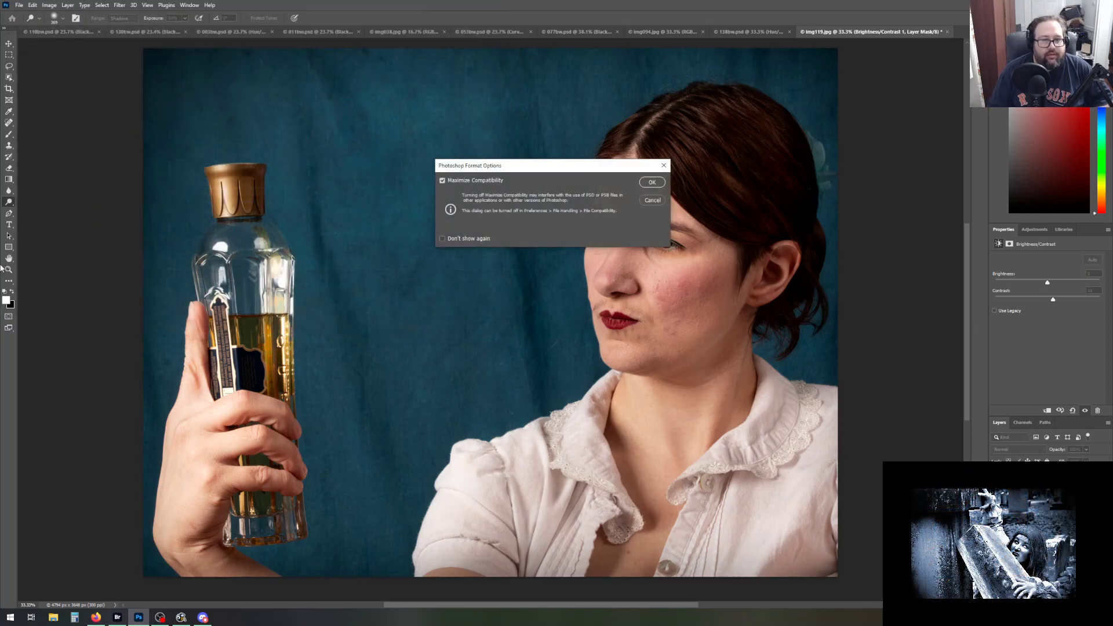
pyautogui.press('Return')
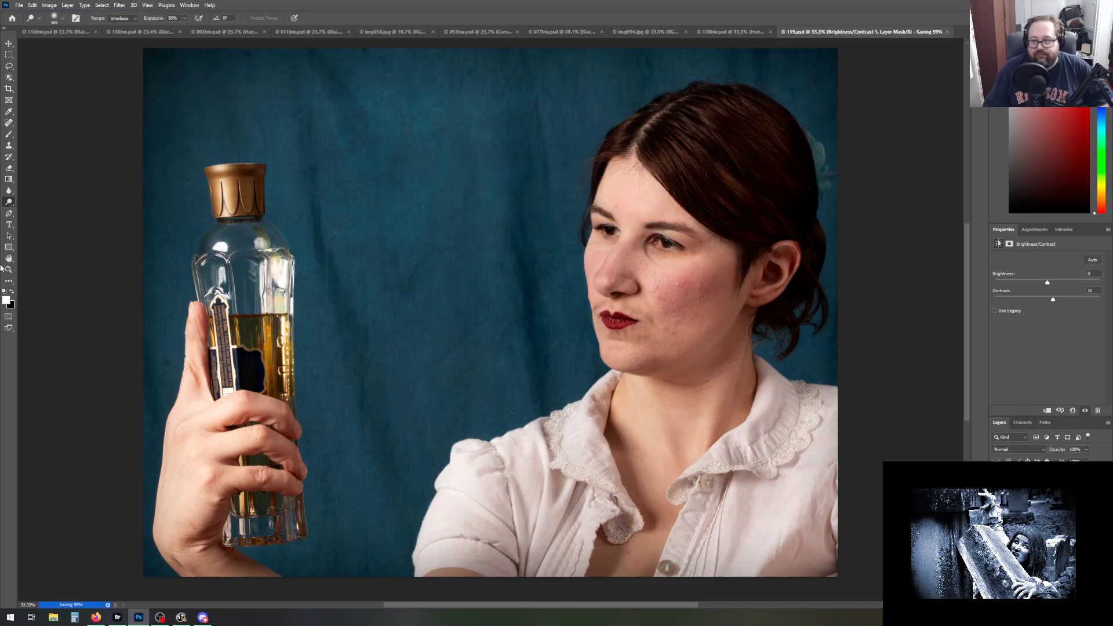
# Add a Black & White adjustment above the Brightness/Contrast layer and try its Red Filter preset
pyautogui.click(1034, 231)
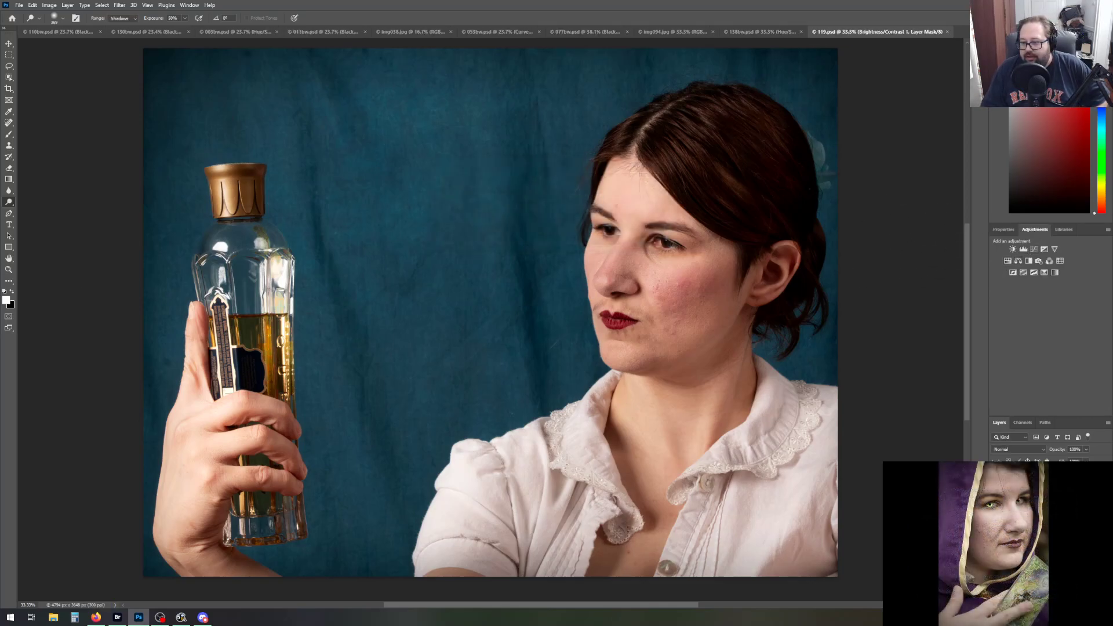
pyautogui.hotkey('alt', 'Tab')
pyautogui.hotkey('alt', 'Tab')
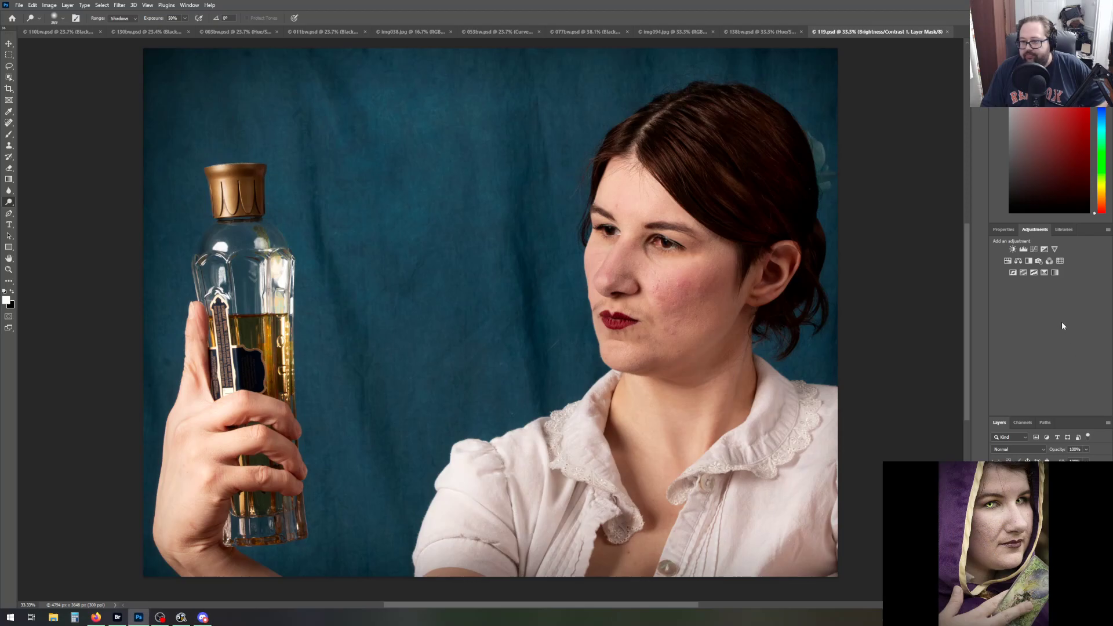
pyautogui.click(1045, 272)
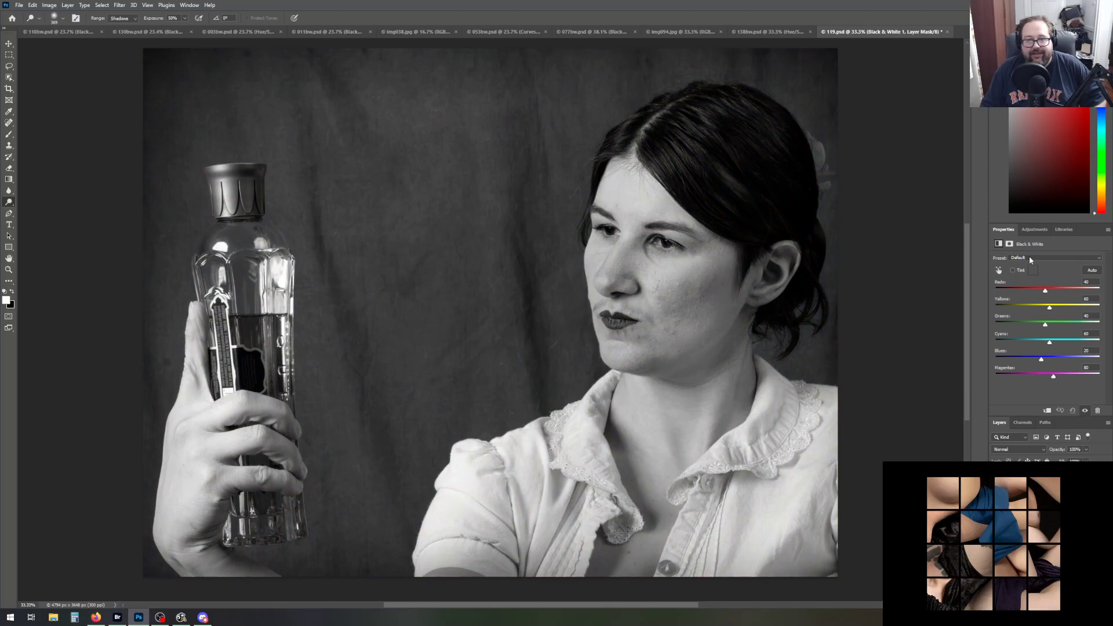
pyautogui.click(1029, 257)
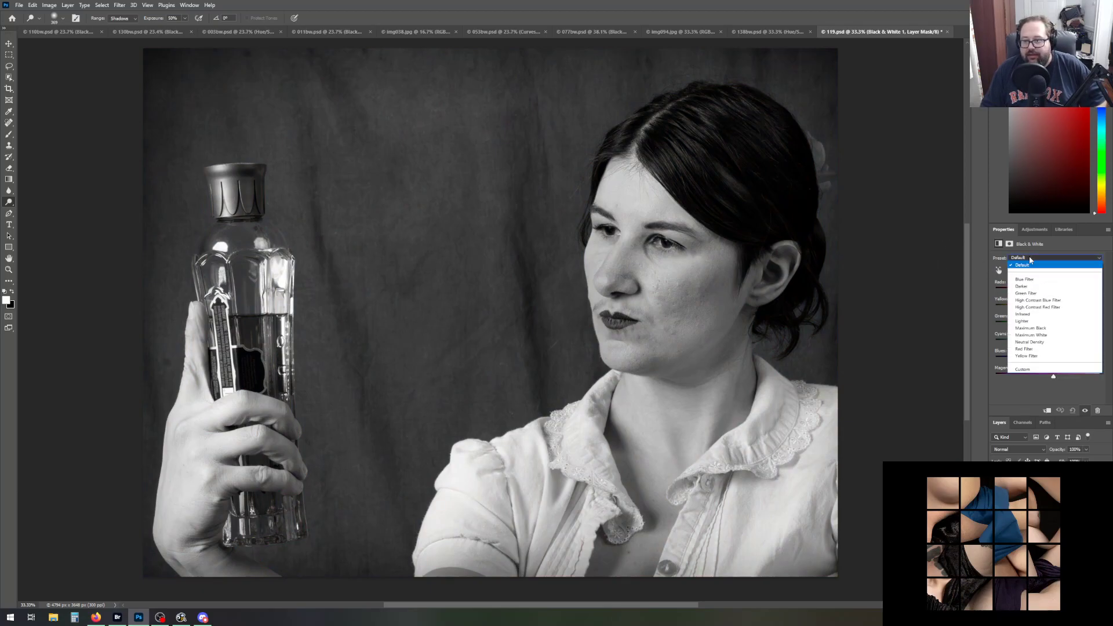
pyautogui.click(1042, 349)
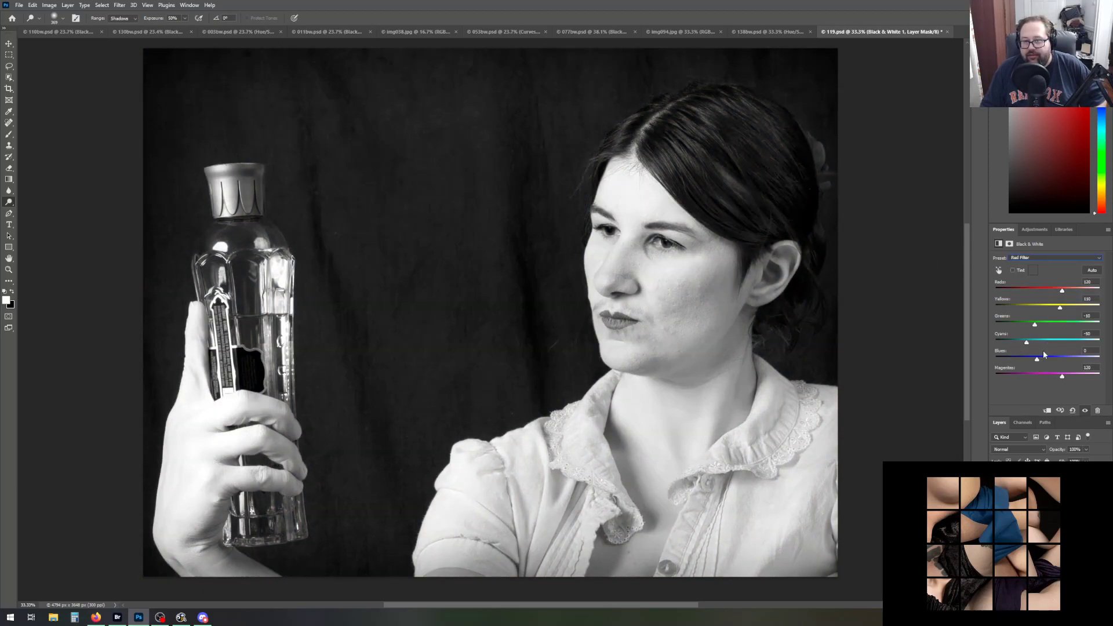
# Apply the Green Filter preset to the Black & White adjustment and lower Cyans to just below zero
pyautogui.click(1072, 258)
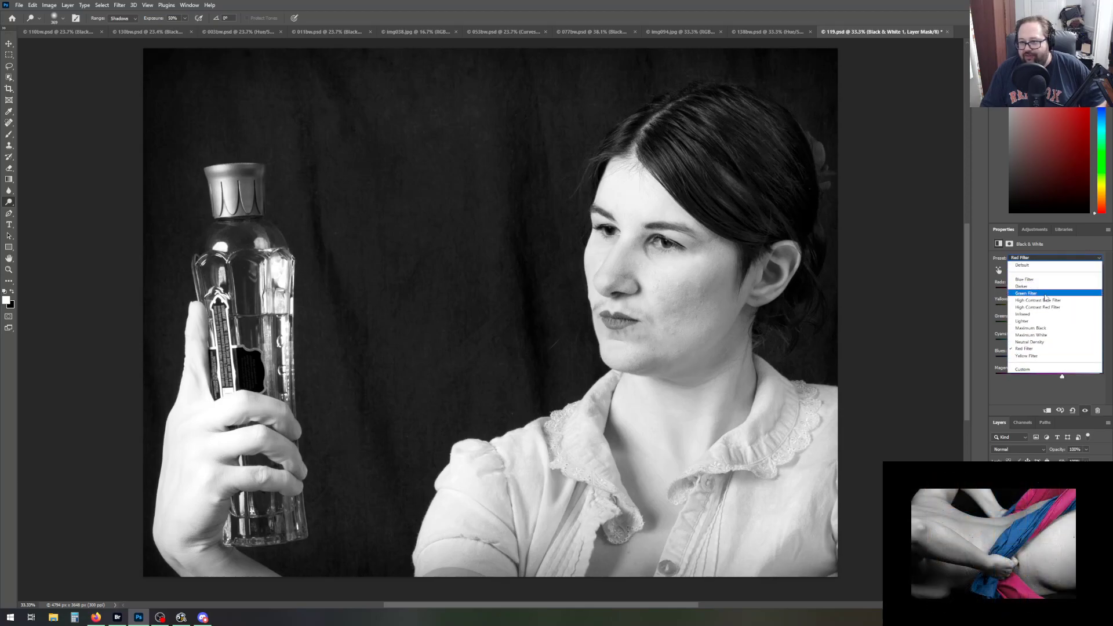
pyautogui.click(1045, 294)
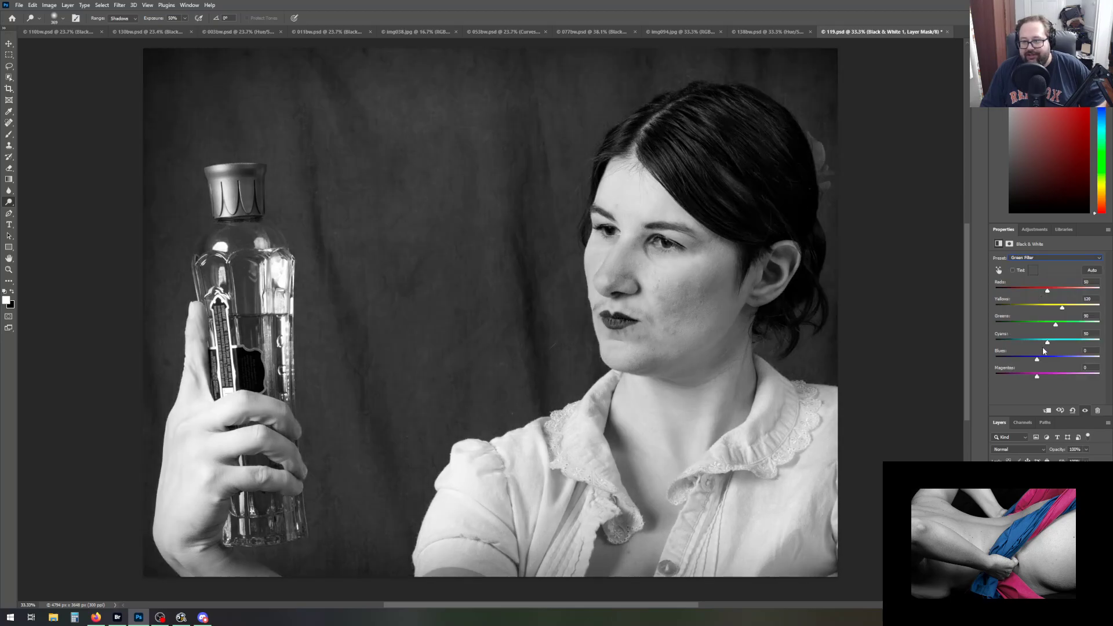
pyautogui.moveTo(1046, 342); pyautogui.dragTo(1036, 344)
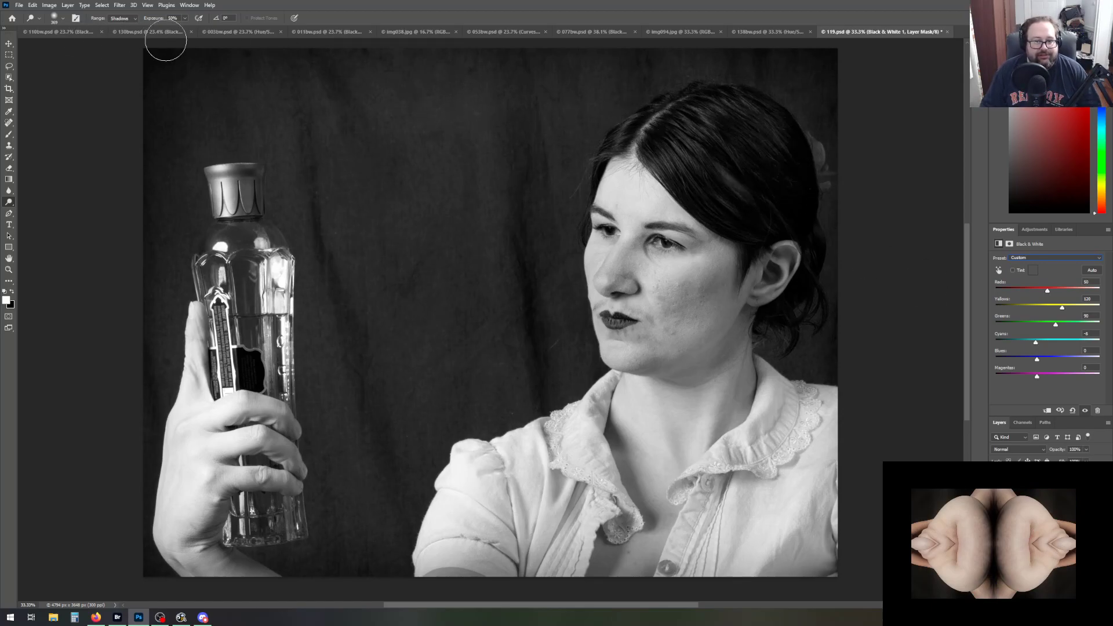
# Save the black-and-white version as 119bw.psd in Photoshop format in the JPEG folder
pyautogui.click(19, 5)
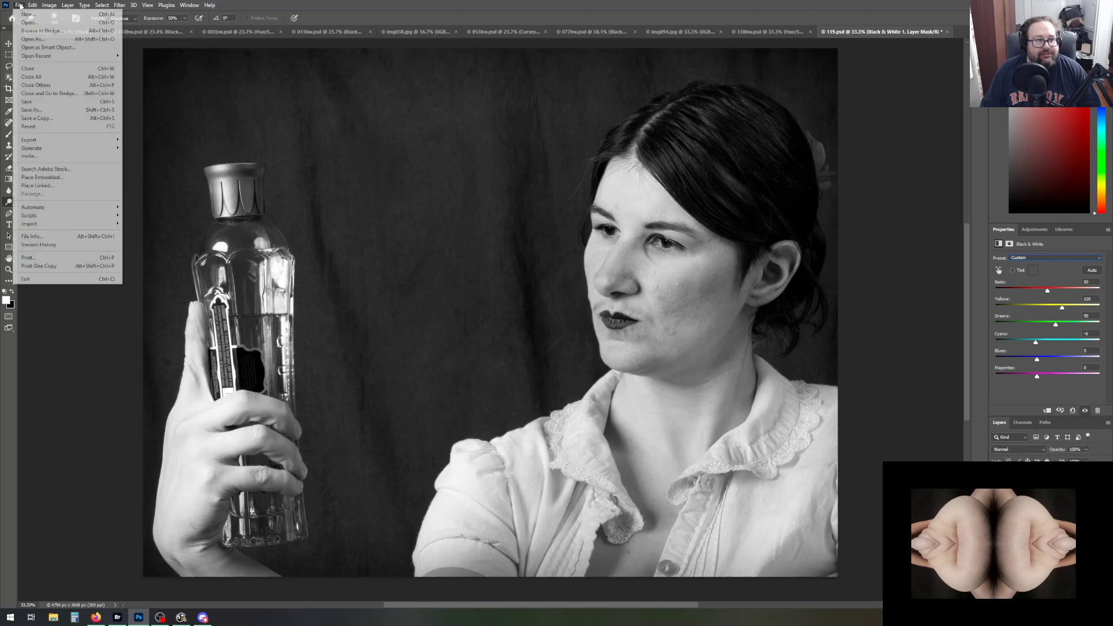
pyautogui.click(36, 110)
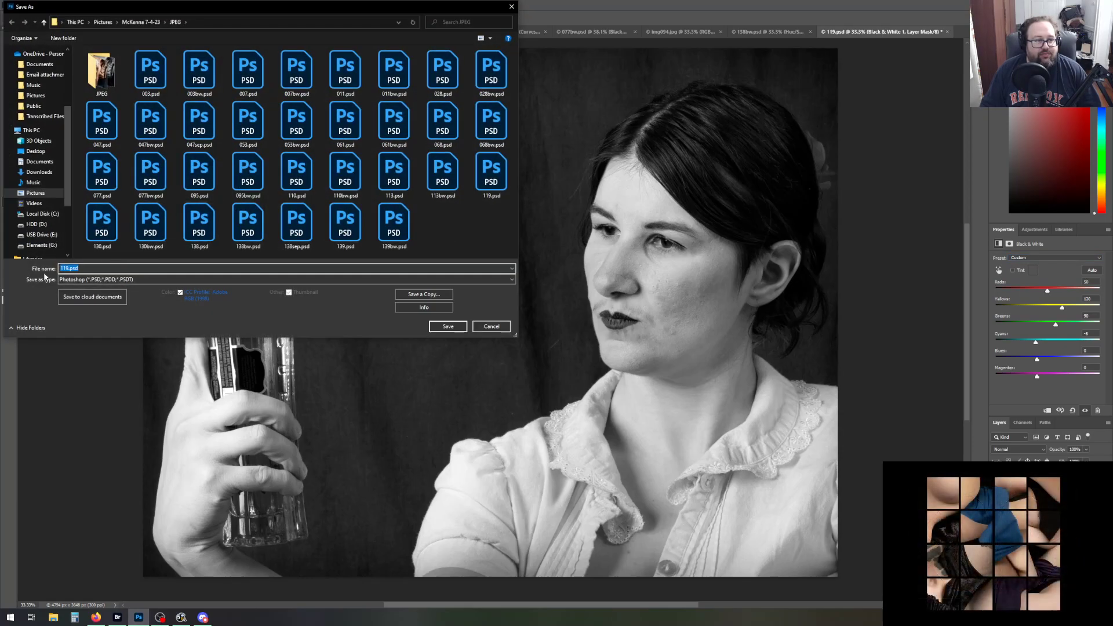
pyautogui.click(69, 268)
pyautogui.write('bw')
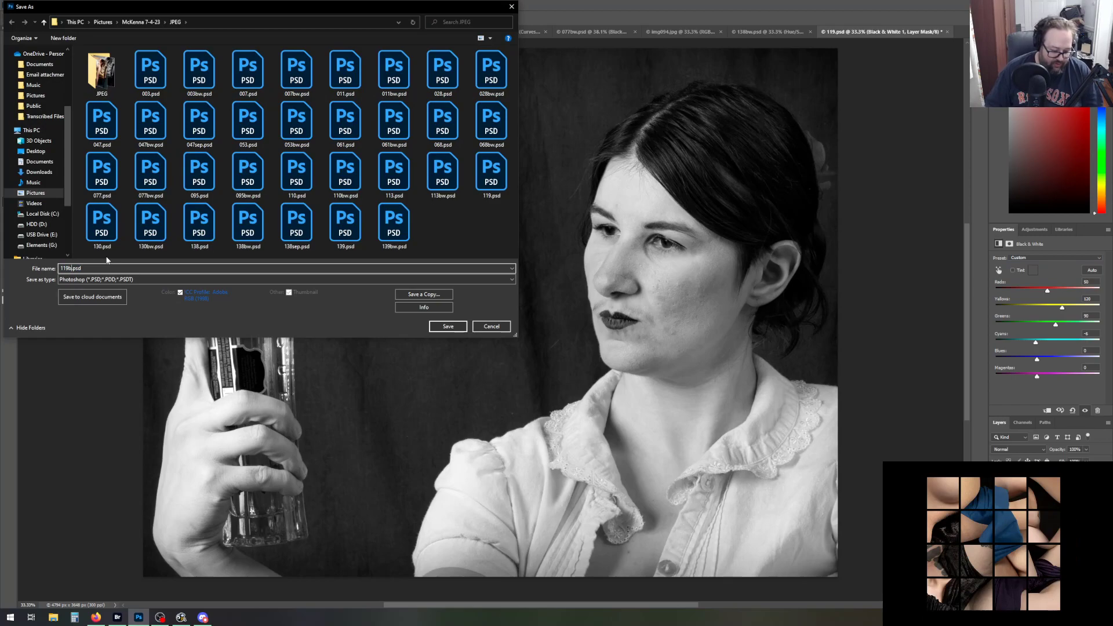
pyautogui.press('Return')
pyautogui.press('Return')
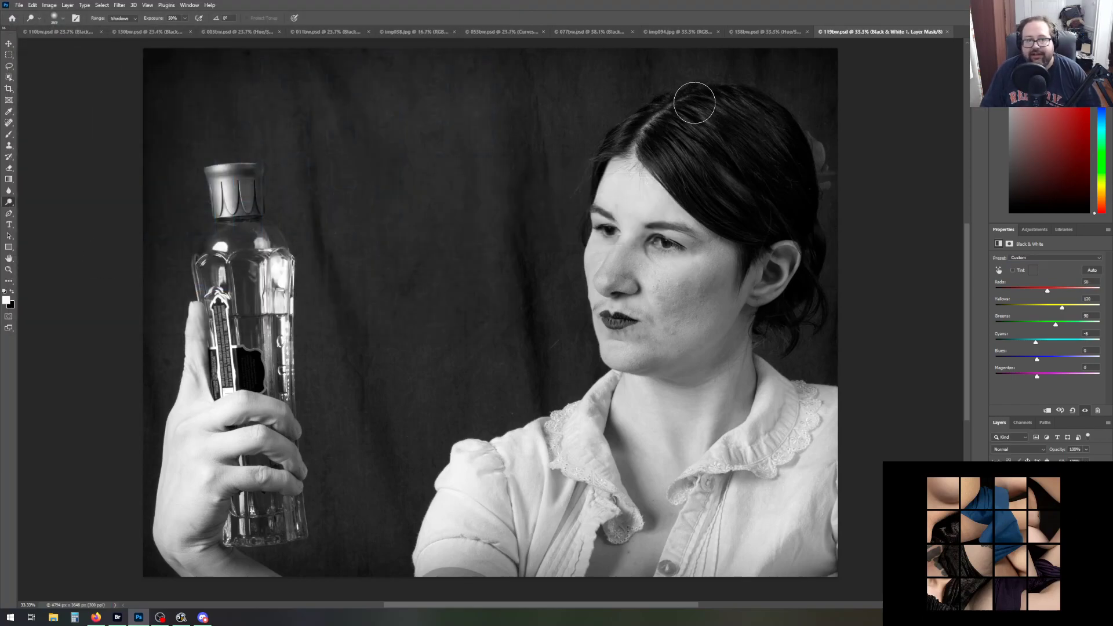
# Switch to the img038.jpg portrait and duplicate its Background layer as Background copy
pyautogui.click(406, 31)
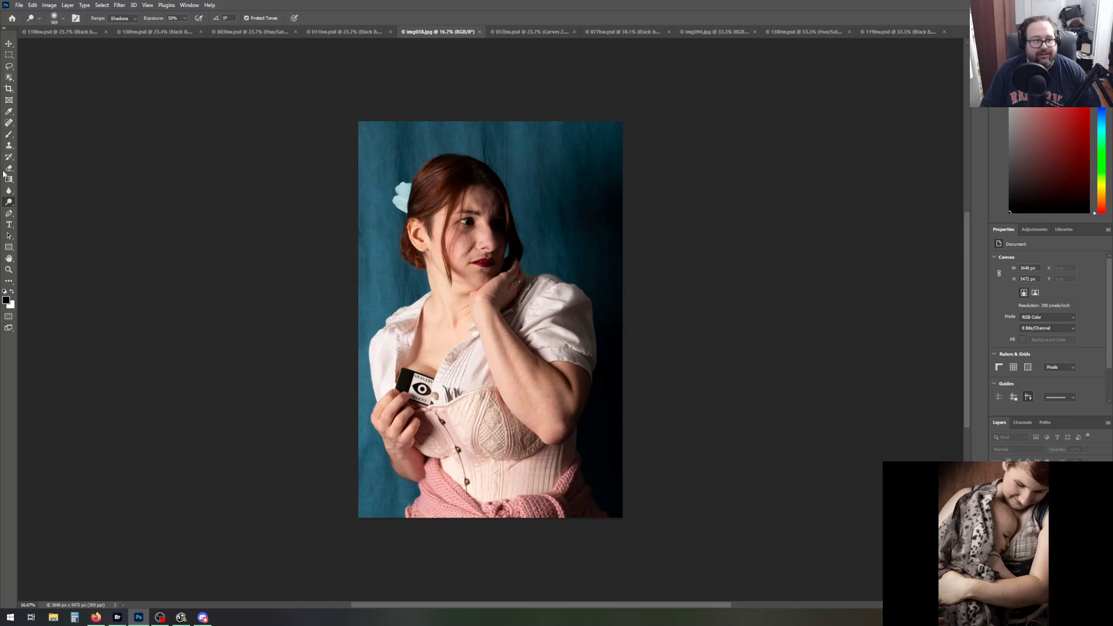
pyautogui.click(8, 269)
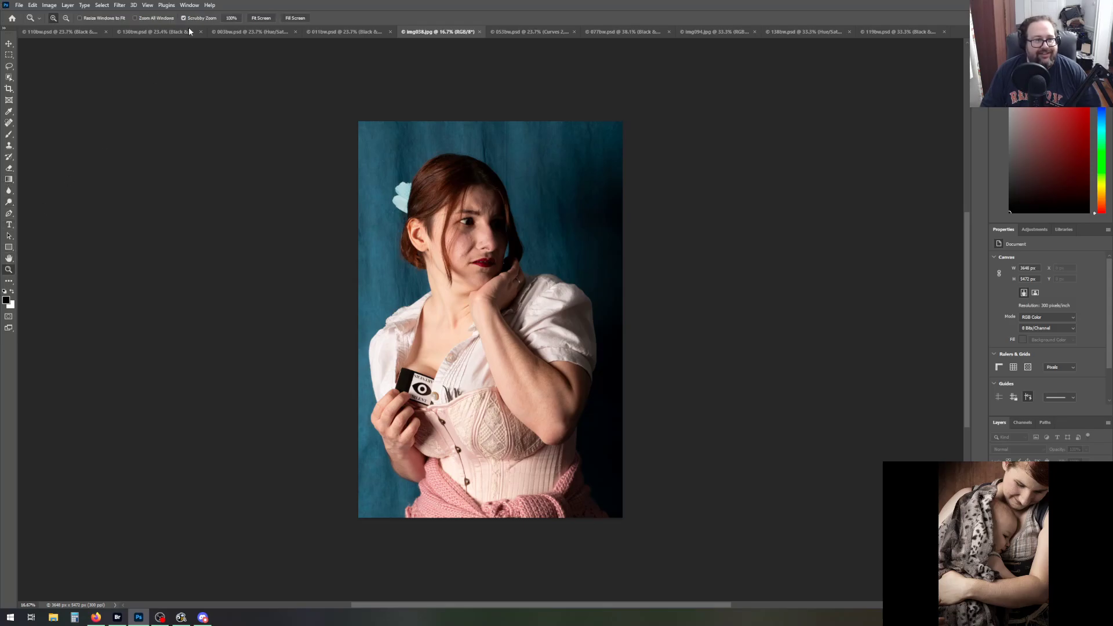
pyautogui.click(260, 18)
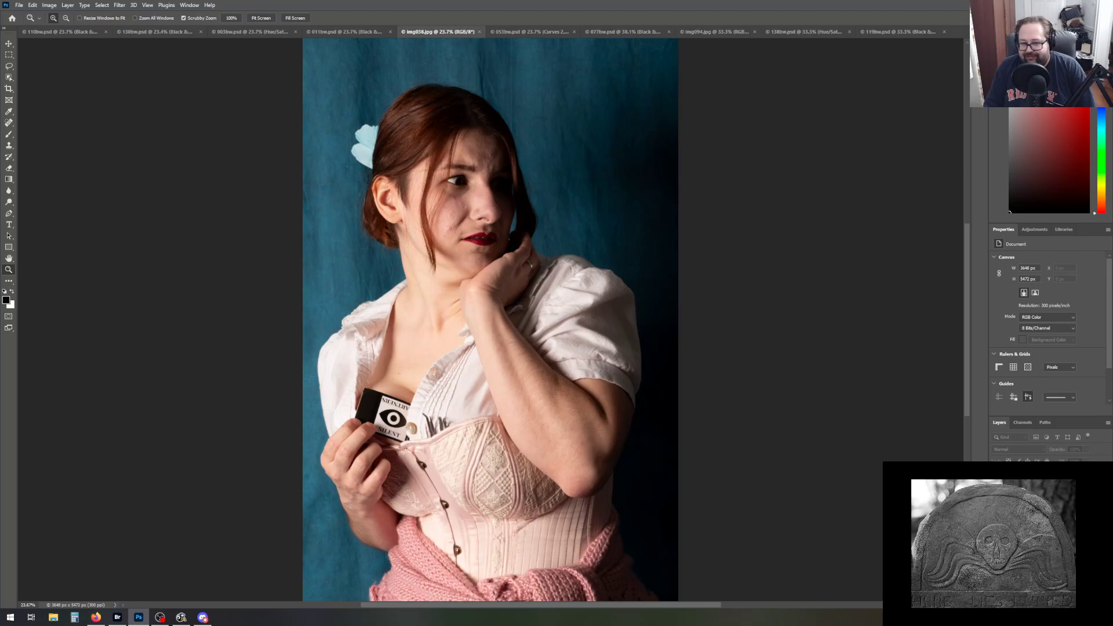
pyautogui.hotkey('ctrl', 'alt', 'j')
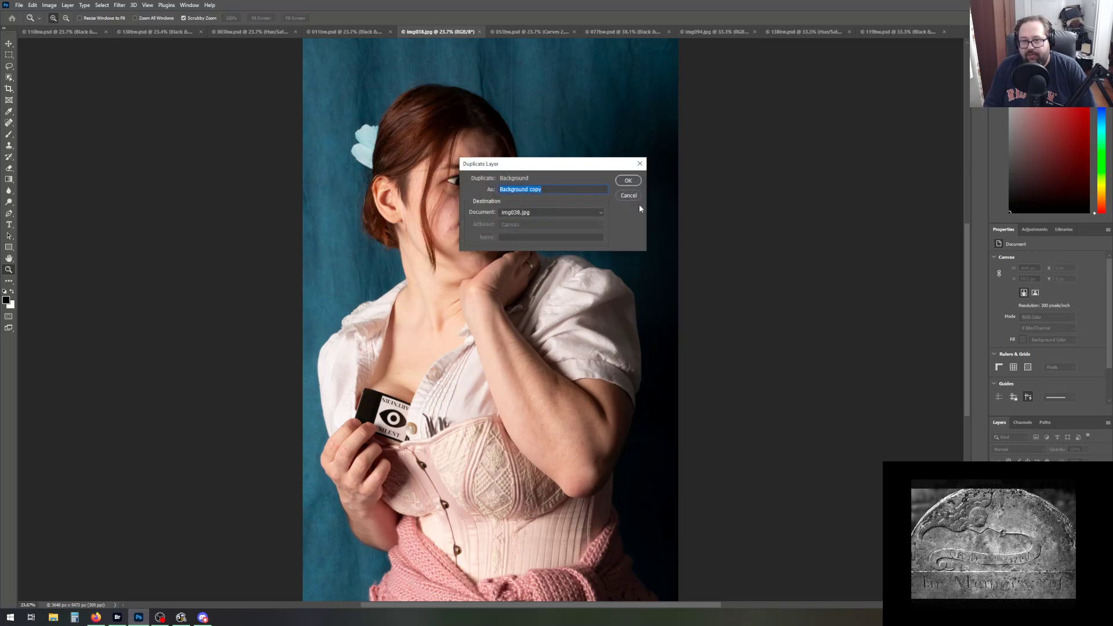
pyautogui.click(629, 181)
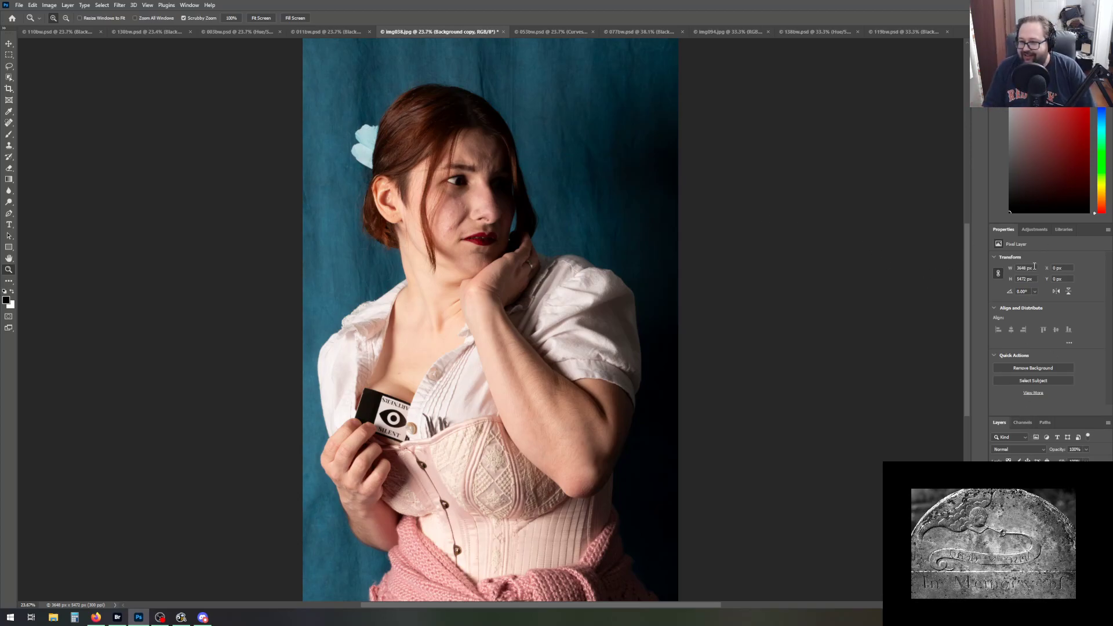
# Add a Curves adjustment above Background copy and a Hue/Saturation adjustment with Saturation set to -10
pyautogui.click(1032, 230)
pyautogui.click(1035, 251)
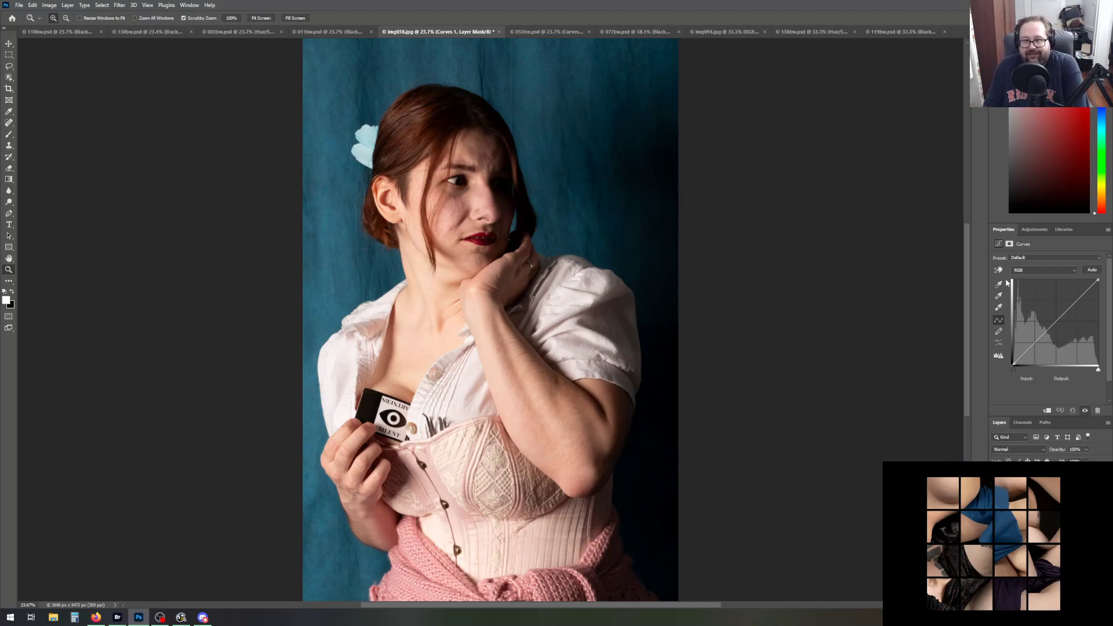
pyautogui.click(1037, 231)
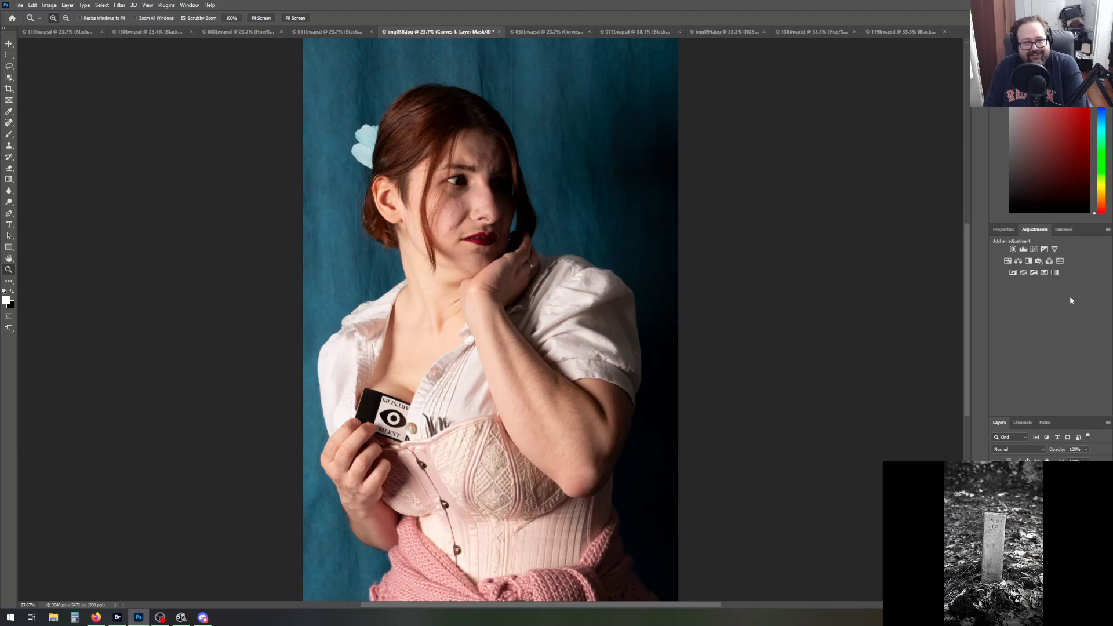
pyautogui.click(1007, 261)
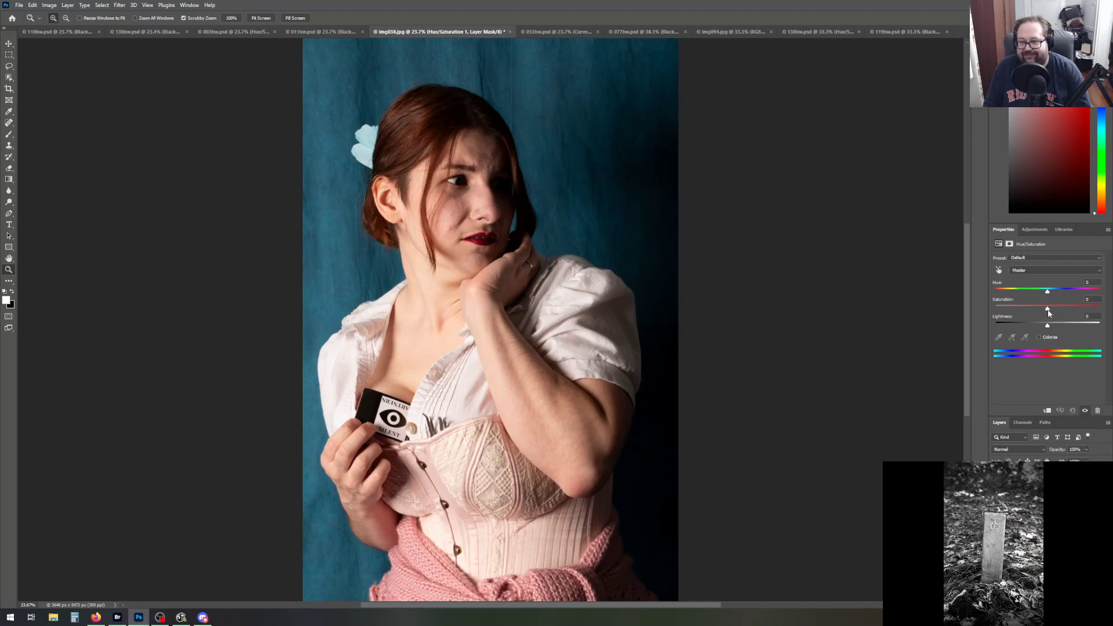
pyautogui.moveTo(1047, 311); pyautogui.dragTo(1043, 310)
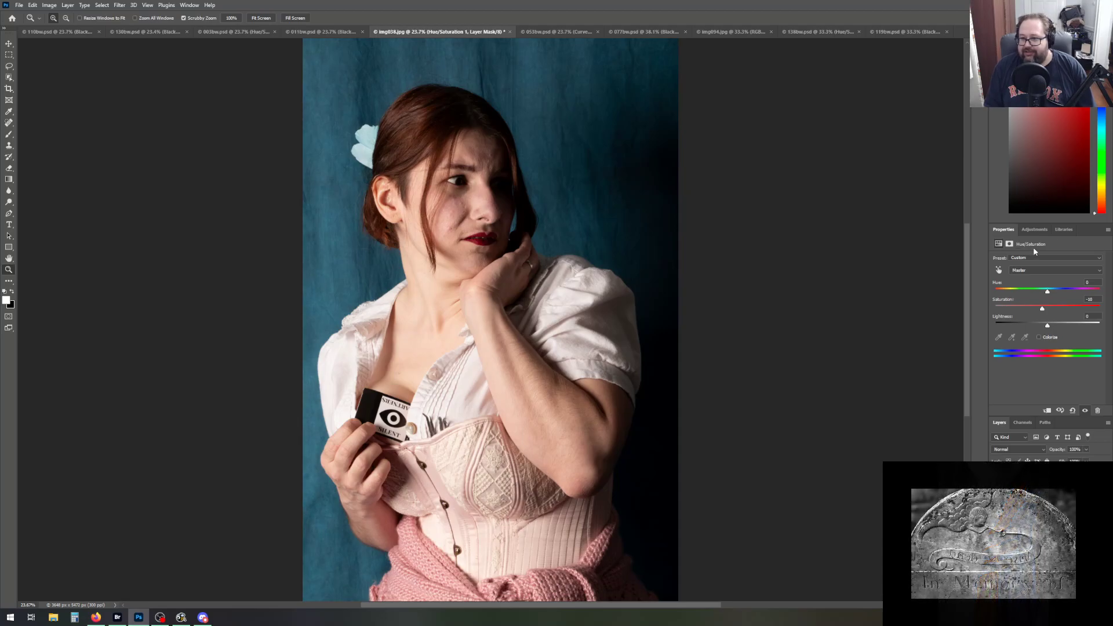
# Add a Selective Color adjustment above the Hue/Saturation layer
pyautogui.click(1038, 229)
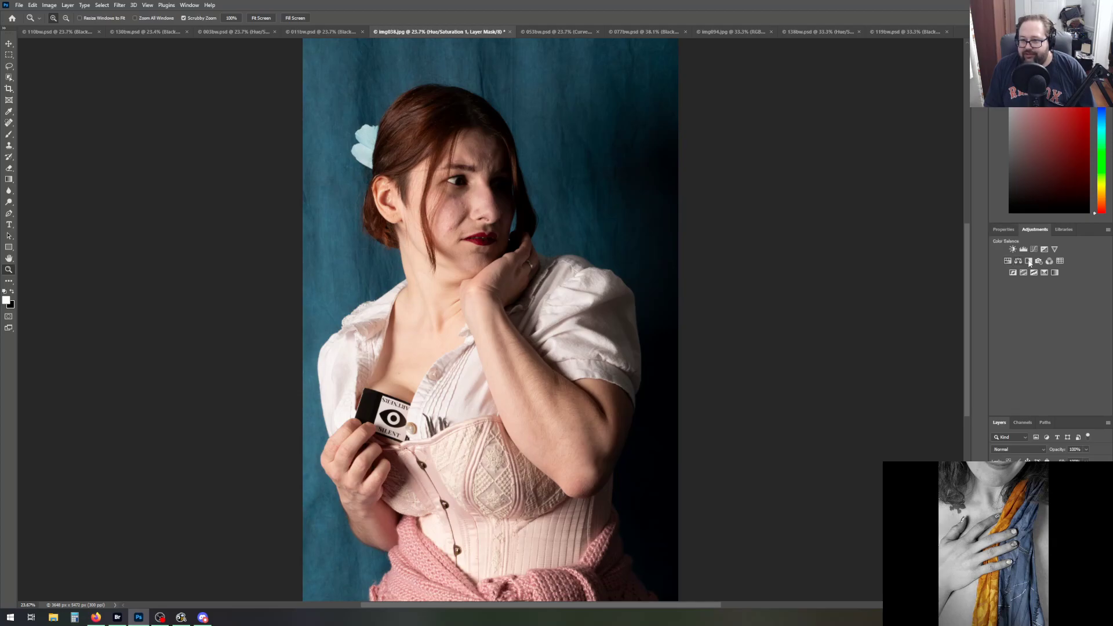
pyautogui.click(1045, 273)
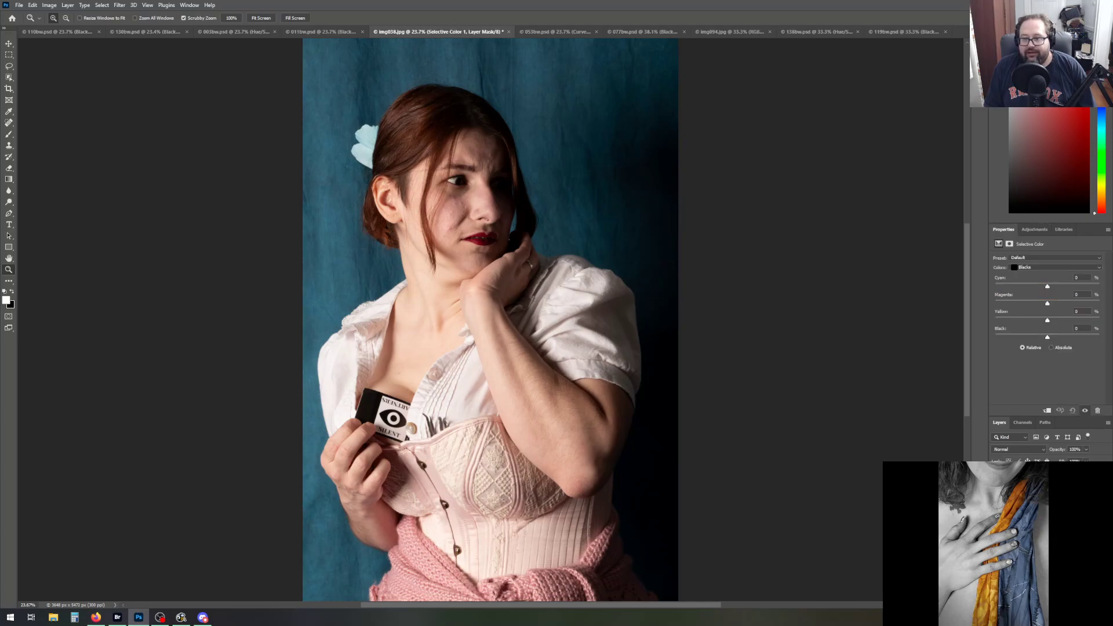
# Darken the corners of the portrait on Background copy with low-opacity foreground-to-transparent linear gradients
pyautogui.hotkey('ctrl', 'z')
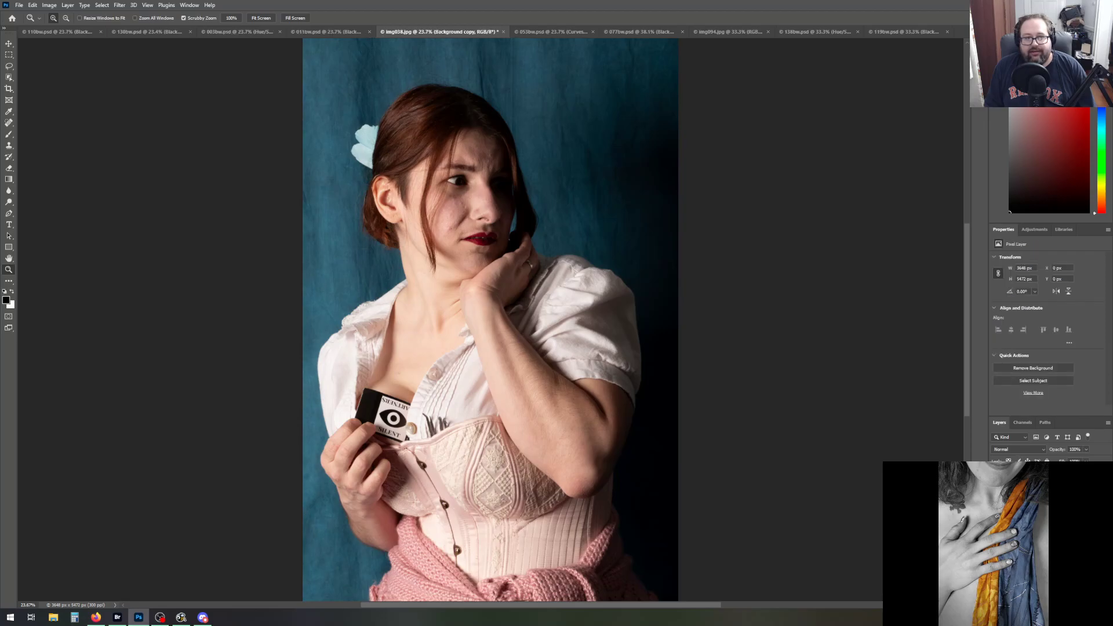
pyautogui.scroll(2, 141, 276)
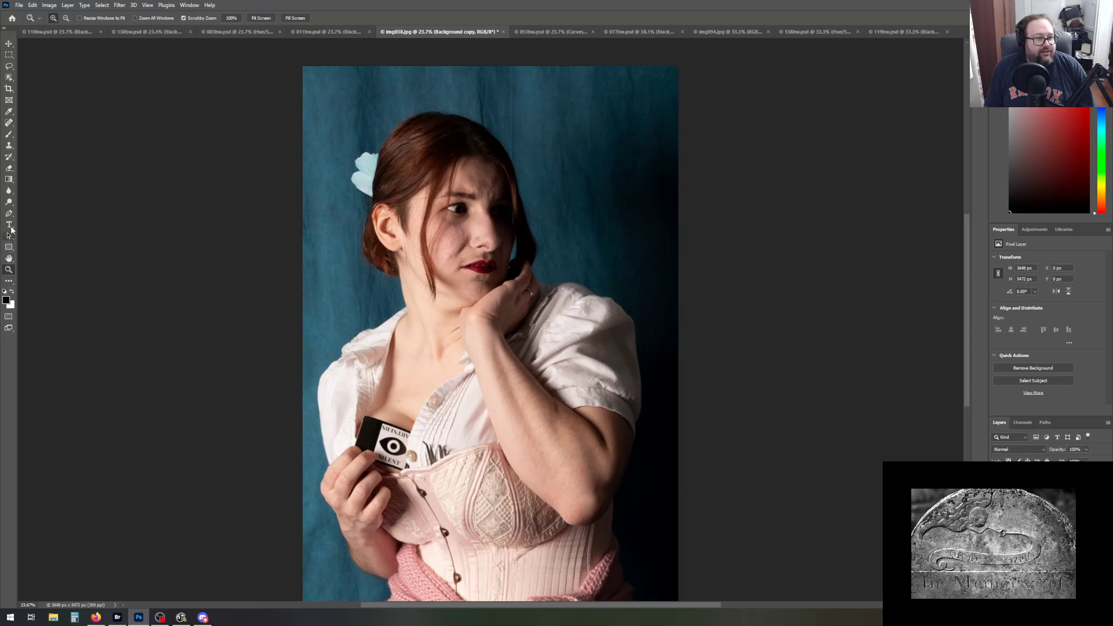
pyautogui.click(8, 179)
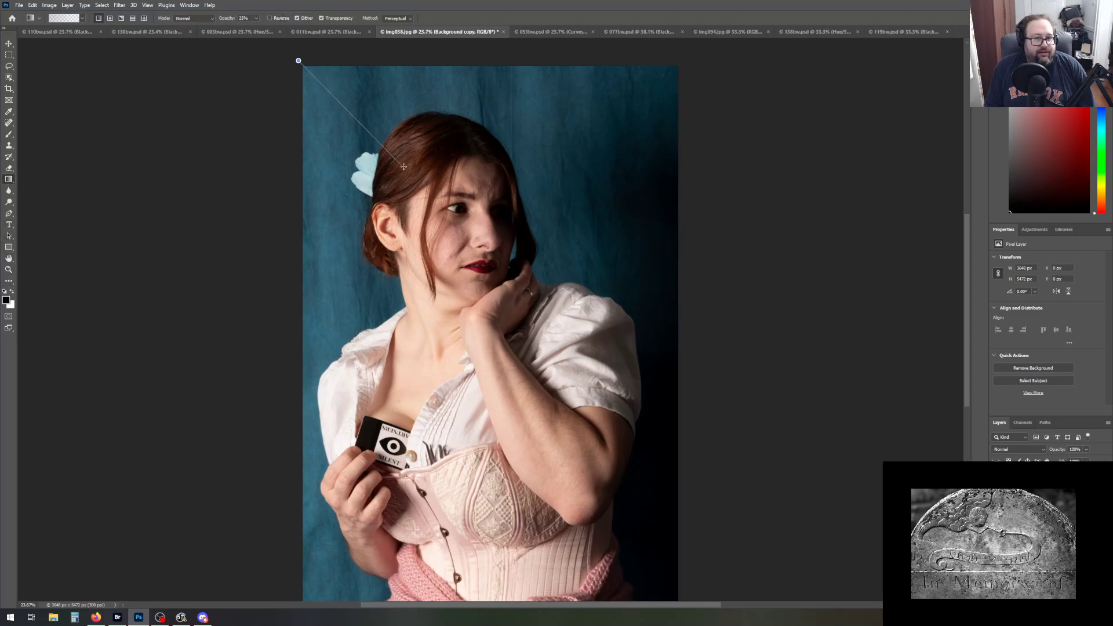
pyautogui.scroll(-2, 201, 323)
pyautogui.scroll(-2, 202, 322)
pyautogui.scroll(-2, 269, 384)
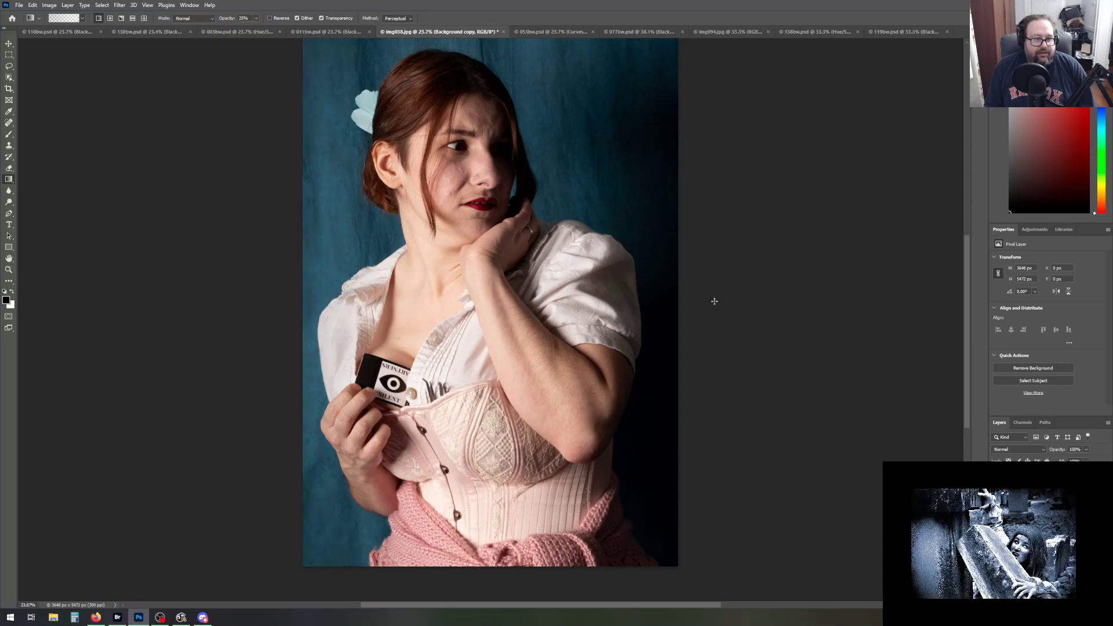
pyautogui.scroll(7, 829, 311)
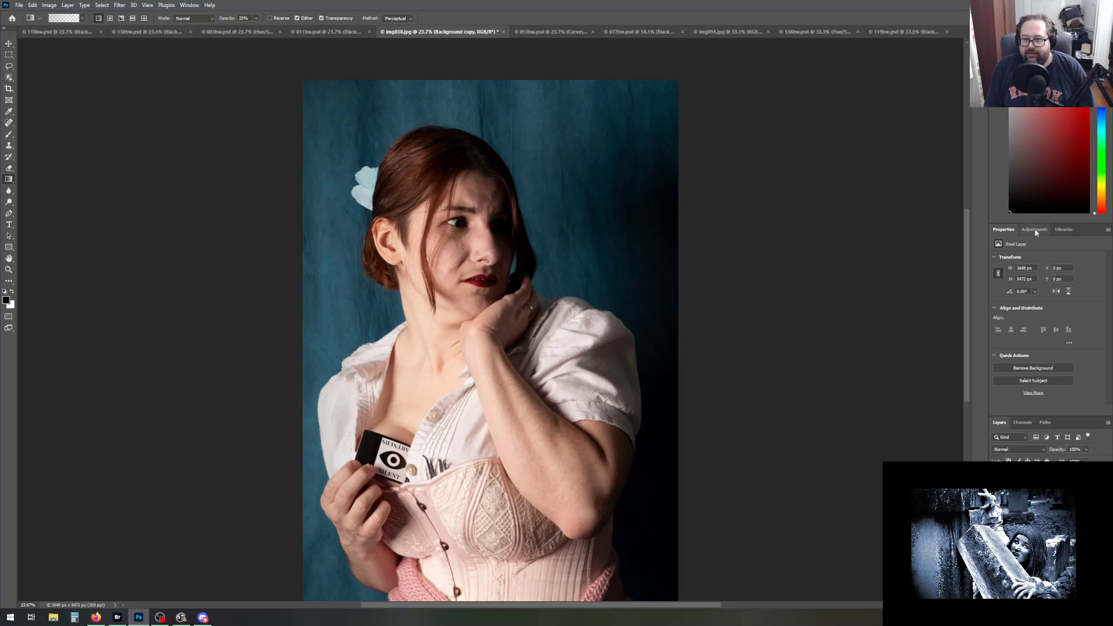
# In the Selective Color adjustment, raise Black to about 20% for Cyans and about 10% for Blues
pyautogui.click(1059, 603)
pyautogui.click(1069, 593)
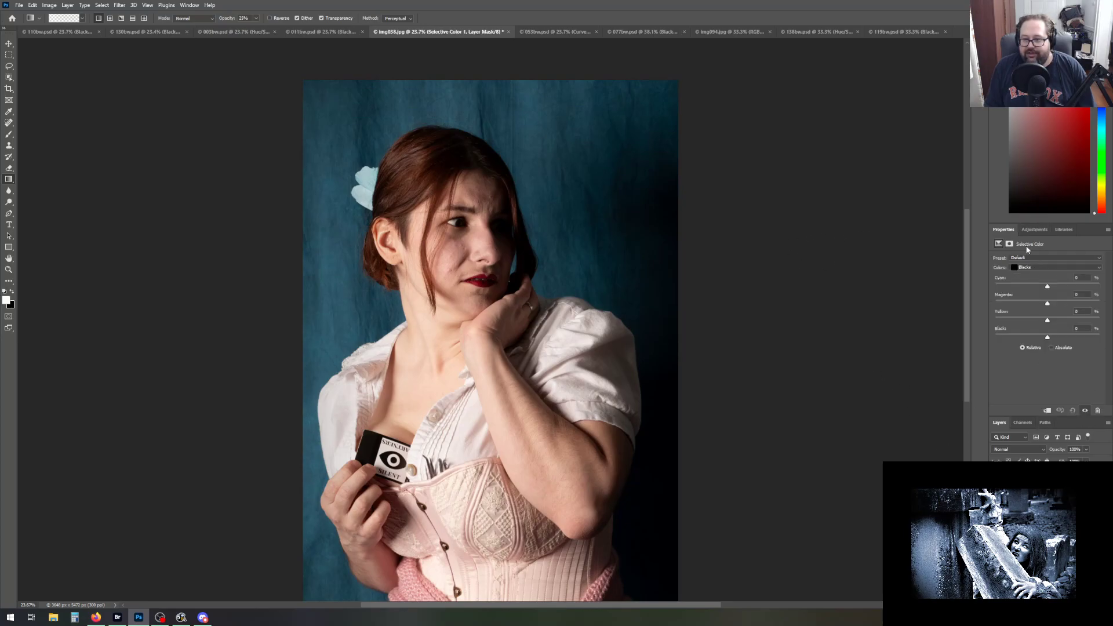
pyautogui.click(1034, 269)
pyautogui.click(1035, 294)
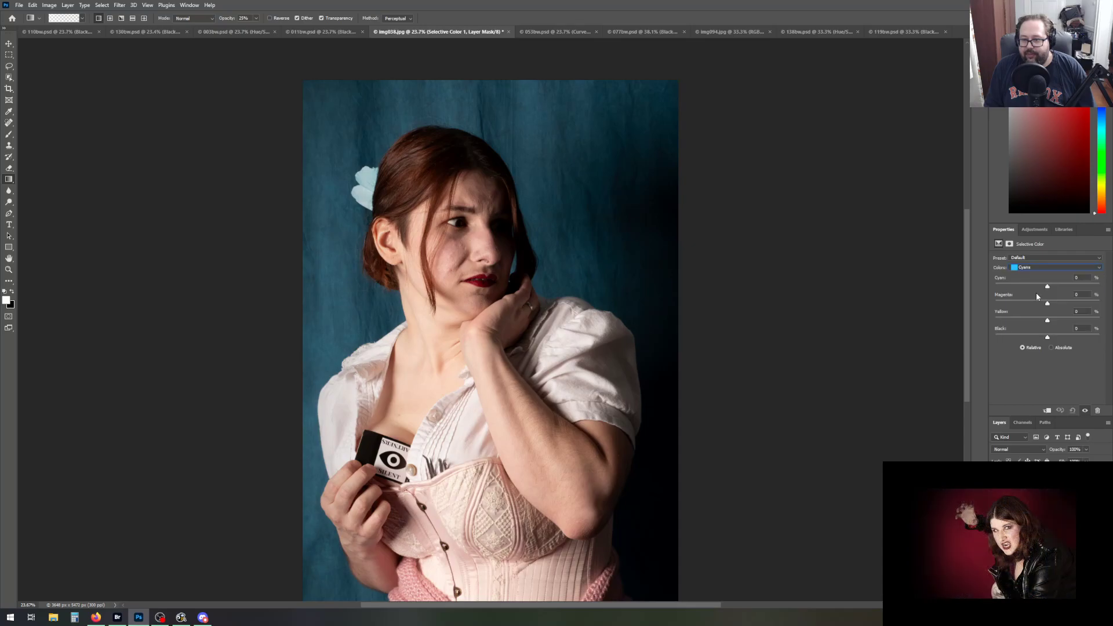
pyautogui.click(1058, 336)
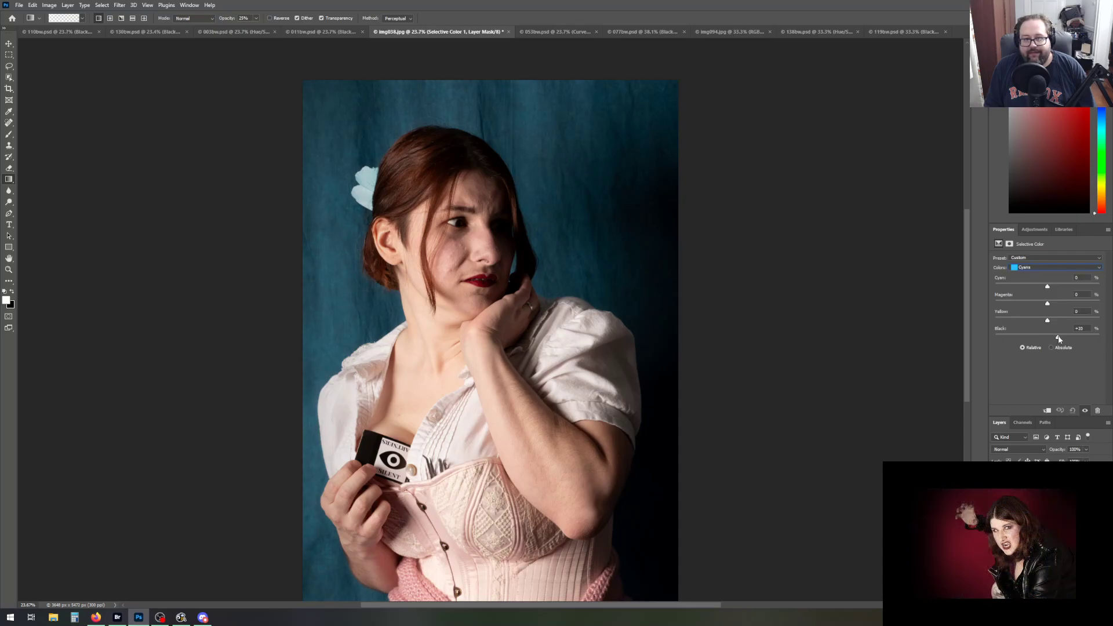
pyautogui.click(1059, 268)
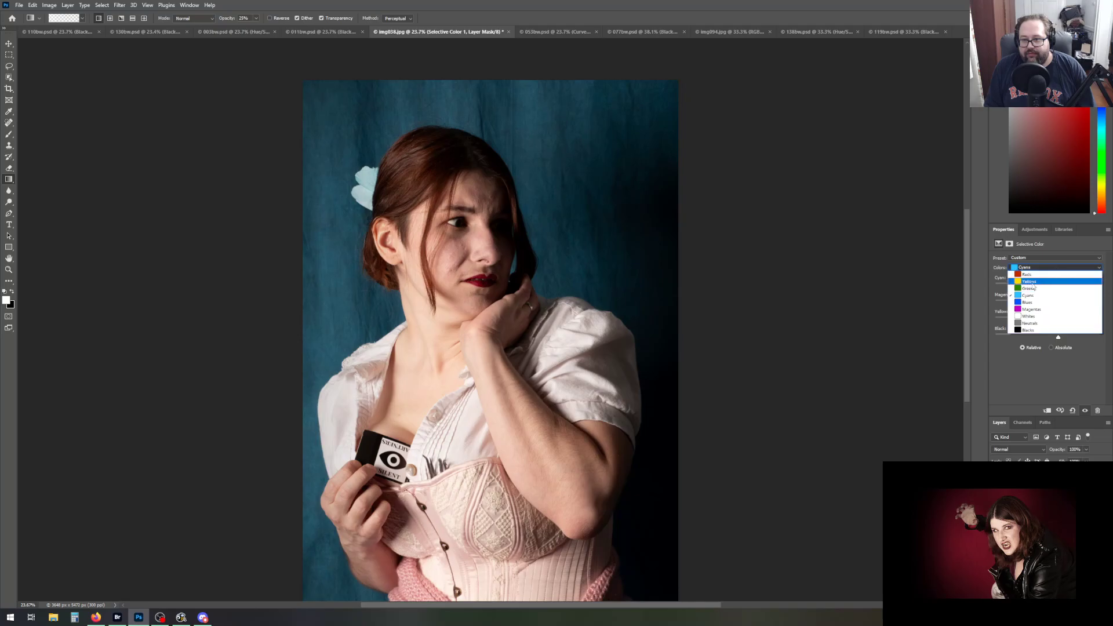
pyautogui.click(1029, 302)
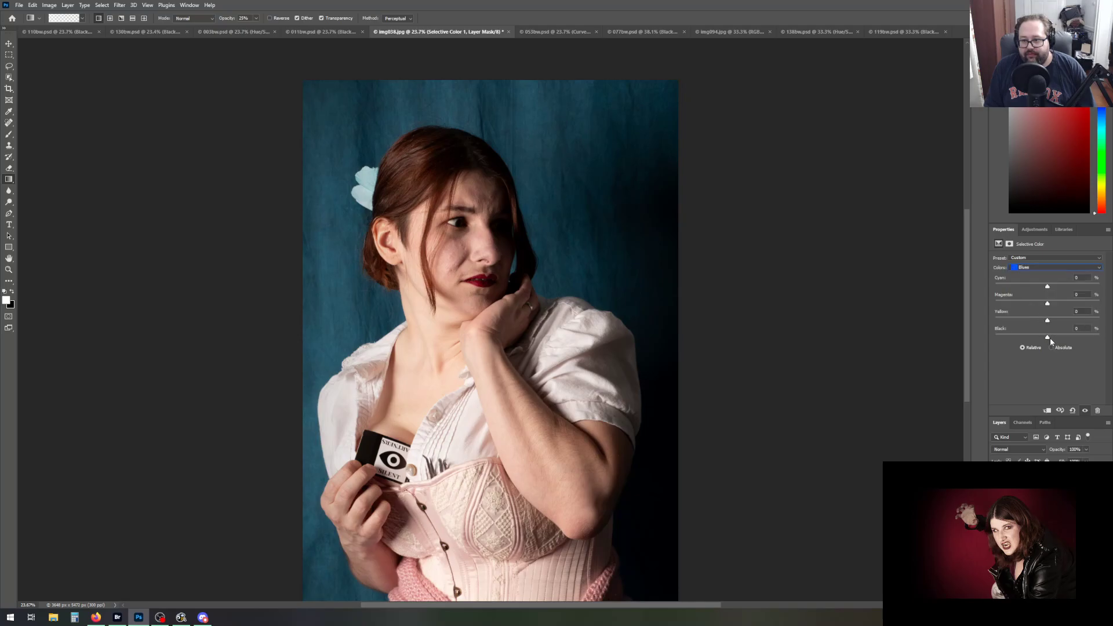
pyautogui.moveTo(1049, 338); pyautogui.dragTo(1053, 340)
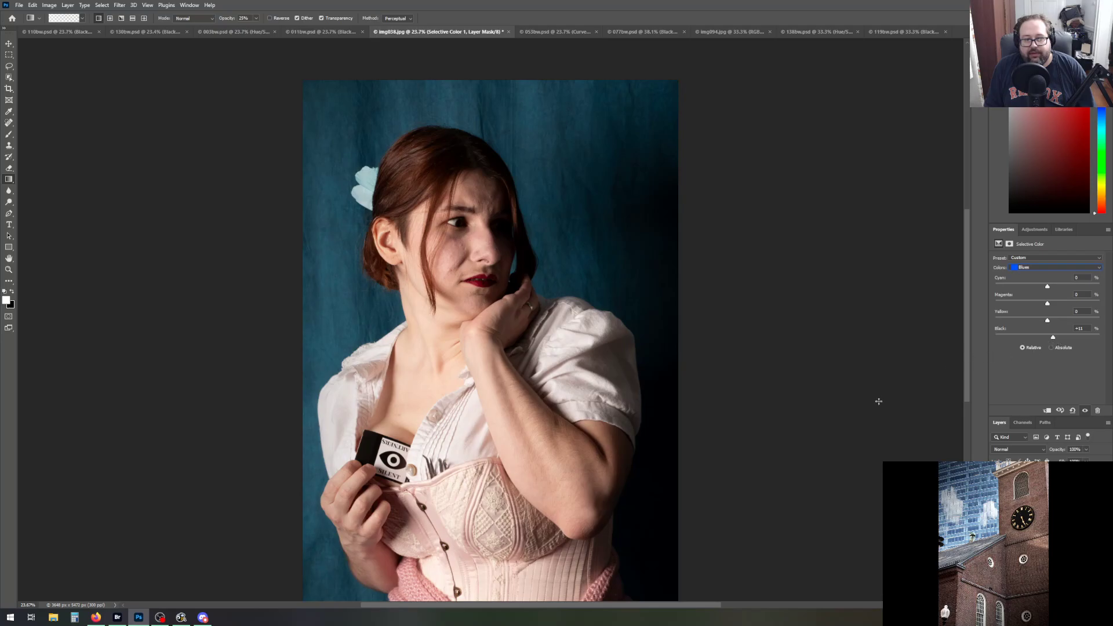
# Try adjusting the Black amount for the Blacks range in the Selective Color adjustment
pyautogui.click(1038, 267)
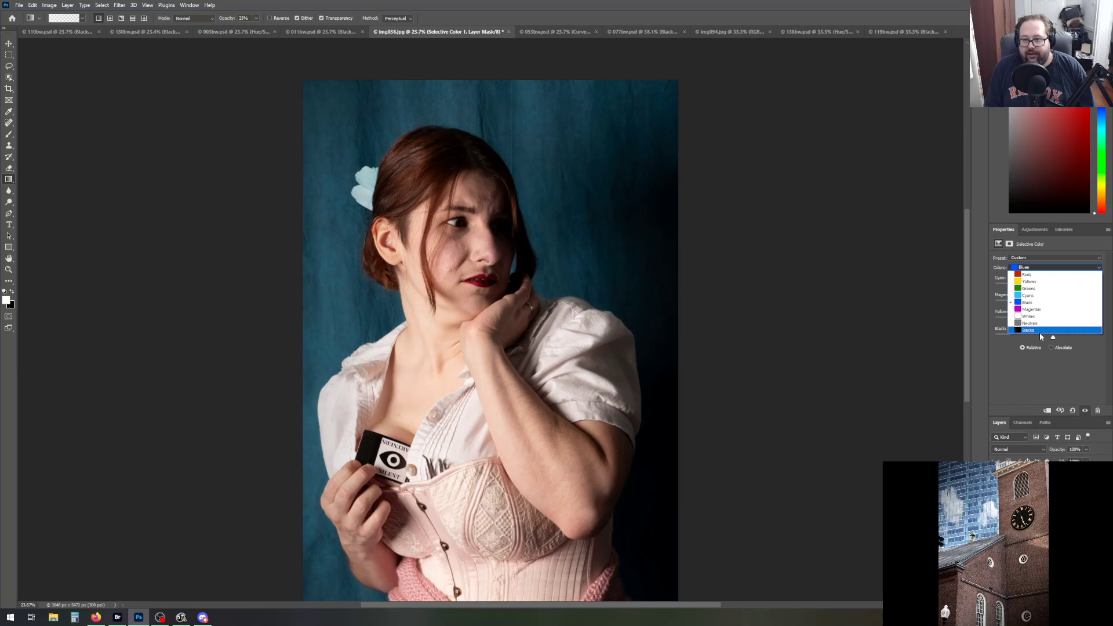
pyautogui.click(1040, 329)
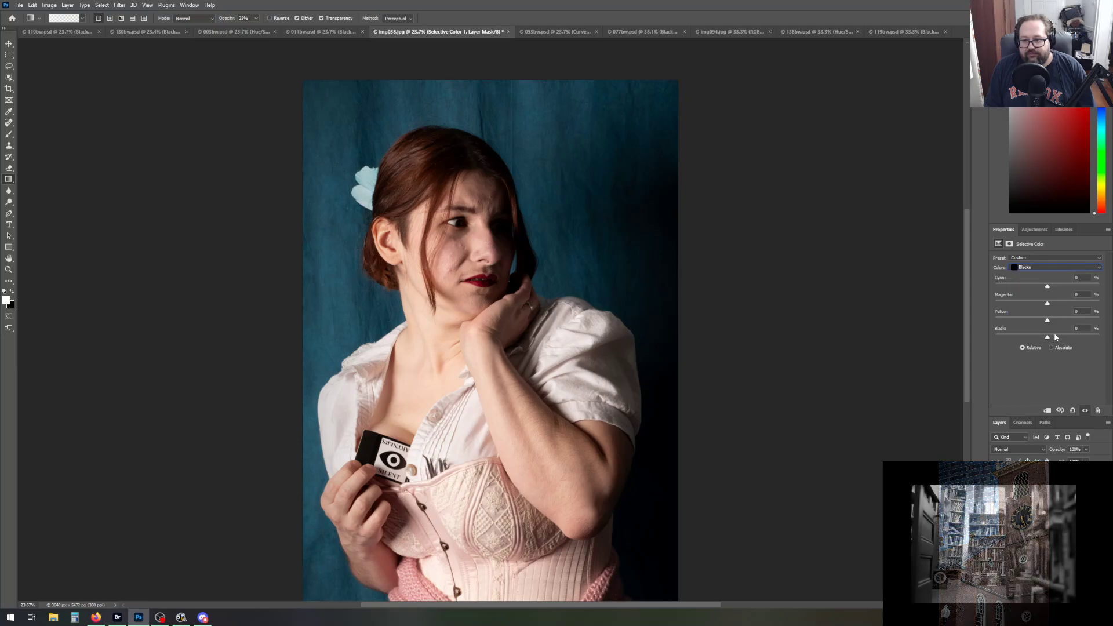
pyautogui.moveTo(1047, 337); pyautogui.dragTo(1048, 338)
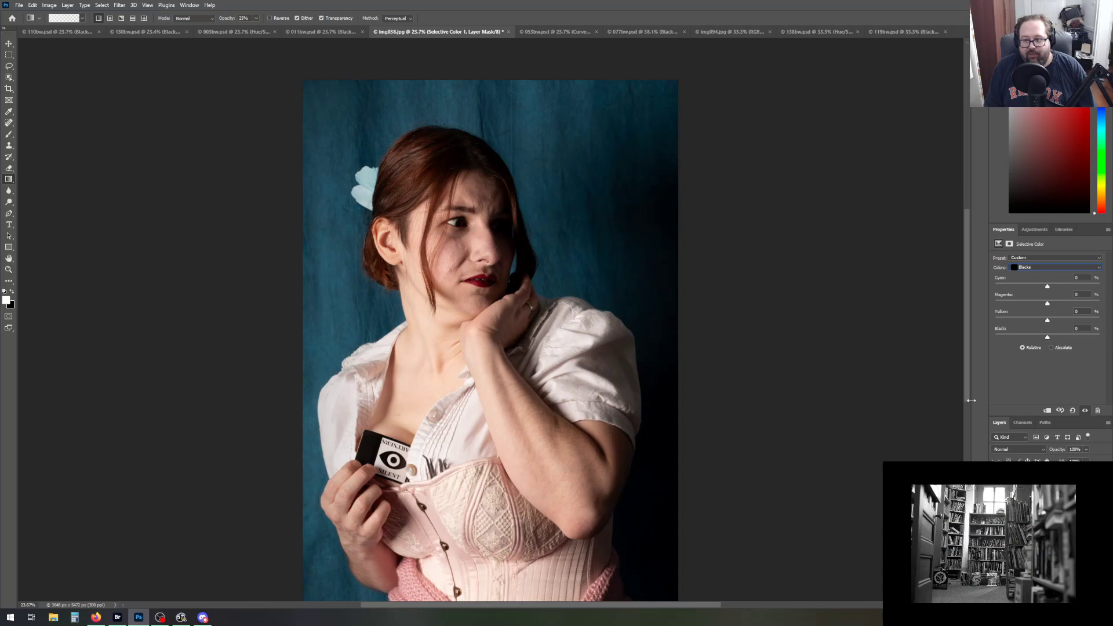
pyautogui.moveTo(966, 291)
pyautogui.mouseDown()
pyautogui.moveTo(965, 328)
pyautogui.moveTo(965, 311)
pyautogui.mouseUp()
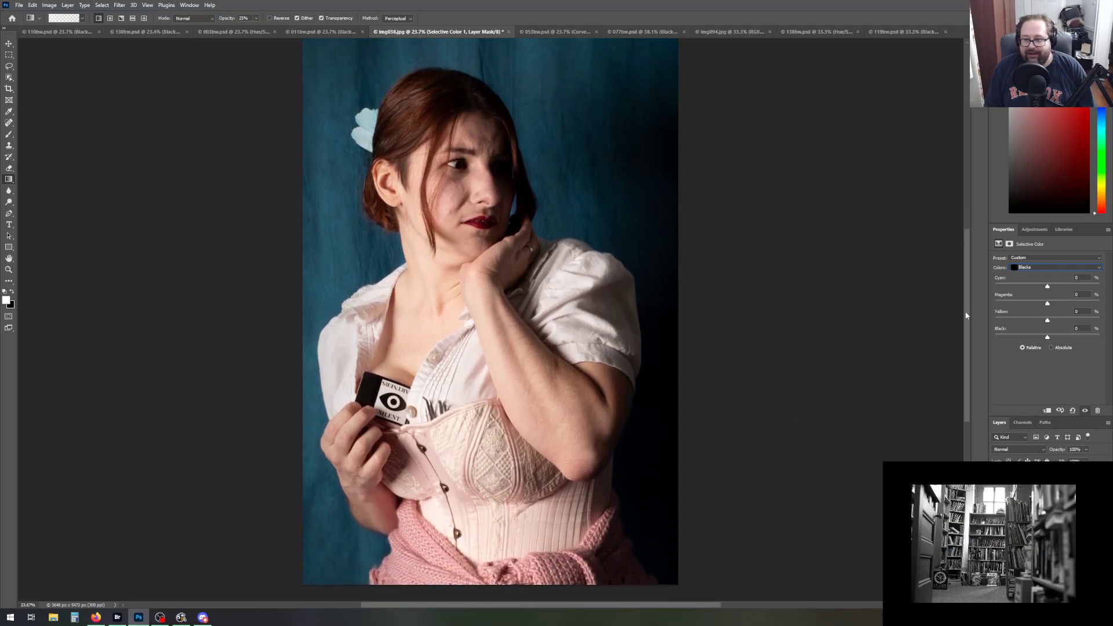
# Add a Brightness/Contrast adjustment above the Selective Color layer with Contrast set to 2
pyautogui.click(1040, 230)
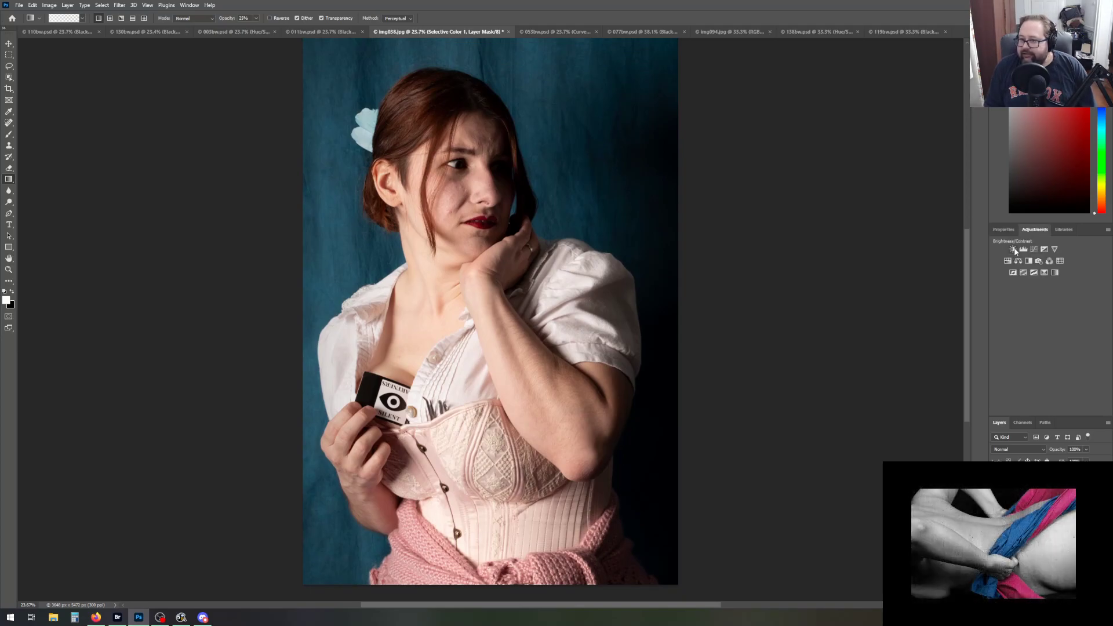
pyautogui.click(1013, 250)
pyautogui.moveTo(1049, 299)
pyautogui.mouseDown()
pyautogui.moveTo(1090, 299)
pyautogui.moveTo(1049, 302)
pyautogui.mouseUp()
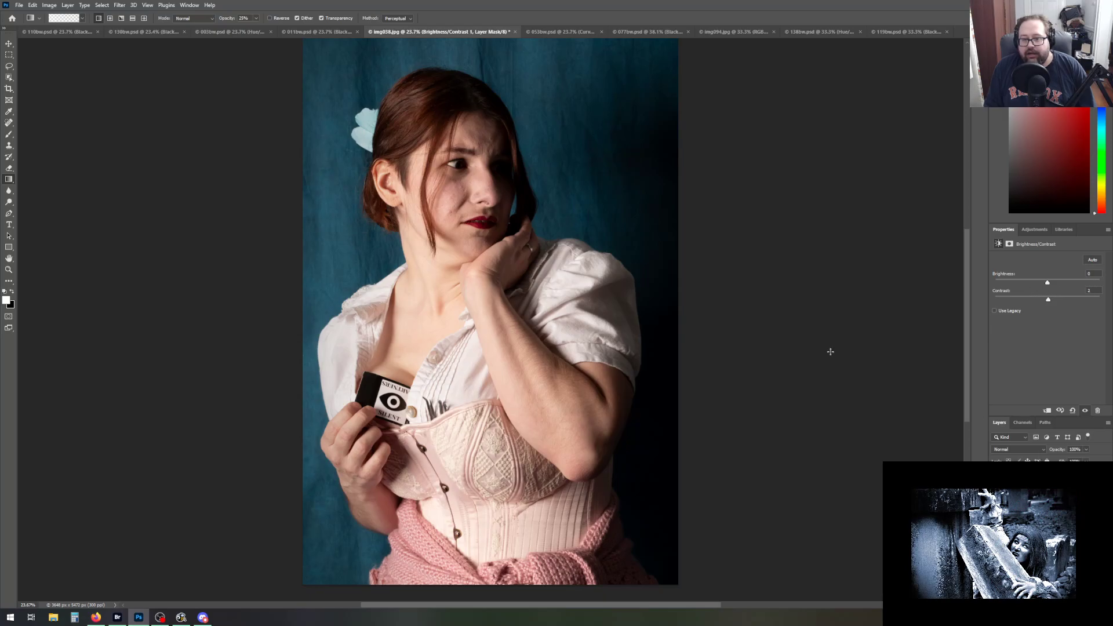
pyautogui.click(20, 6)
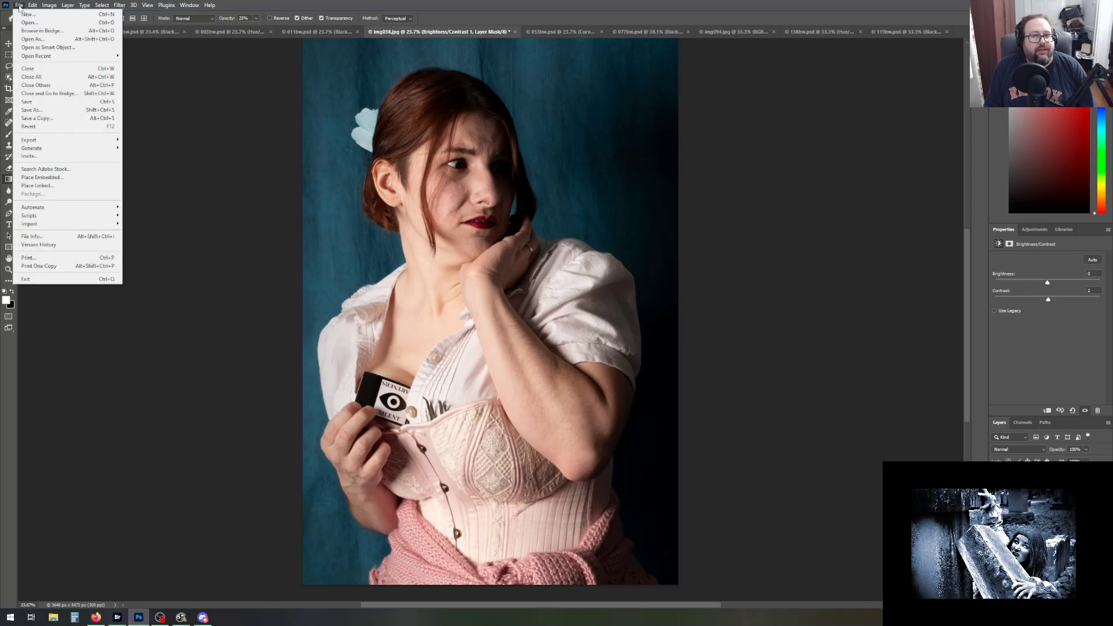
pyautogui.click(19, 8)
# Lighten the dark hair at the top of the head on Background copy with the Dodge tool, range Shadows, exposure 10%
pyautogui.click(1038, 503)
pyautogui.press('z')
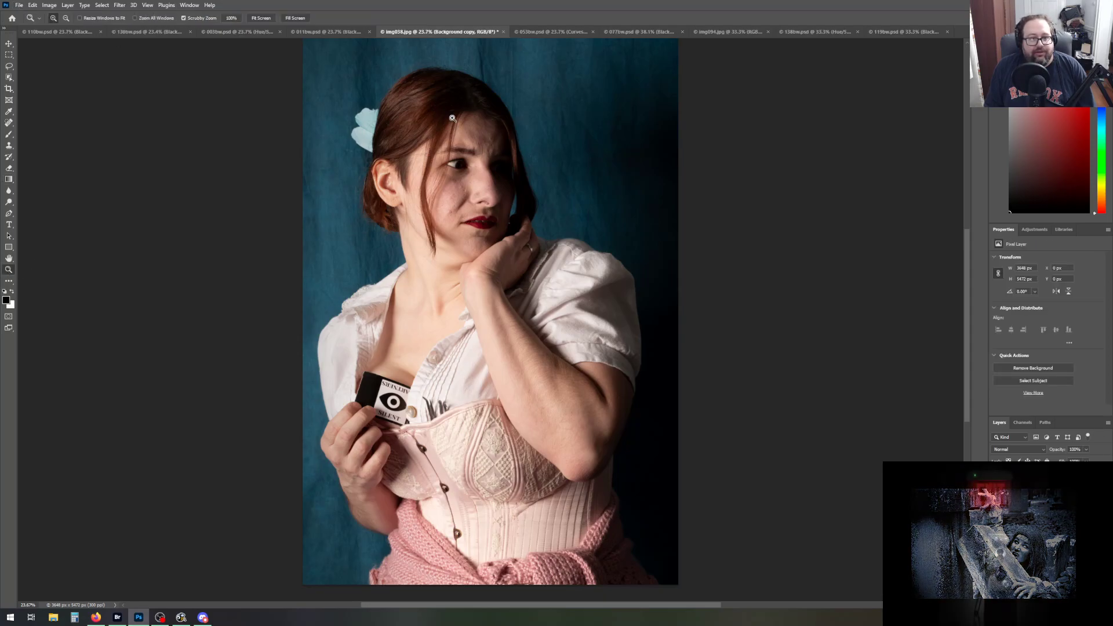
pyautogui.click(460, 97)
pyautogui.click(460, 97)
pyautogui.click(459, 97)
pyautogui.scroll(2, 450, 124)
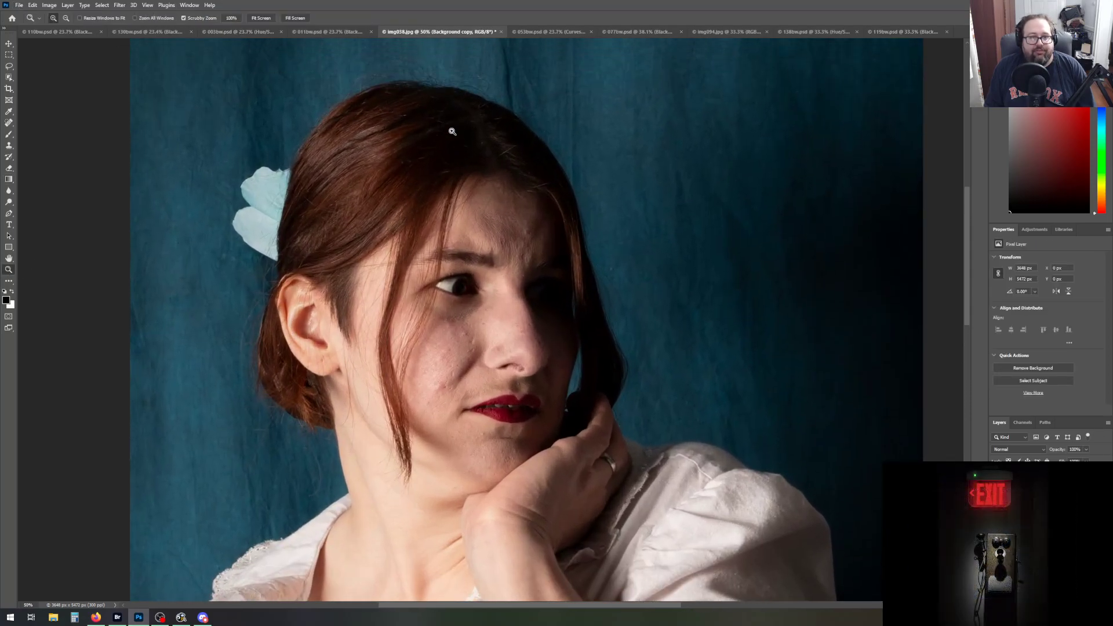
pyautogui.click(9, 204)
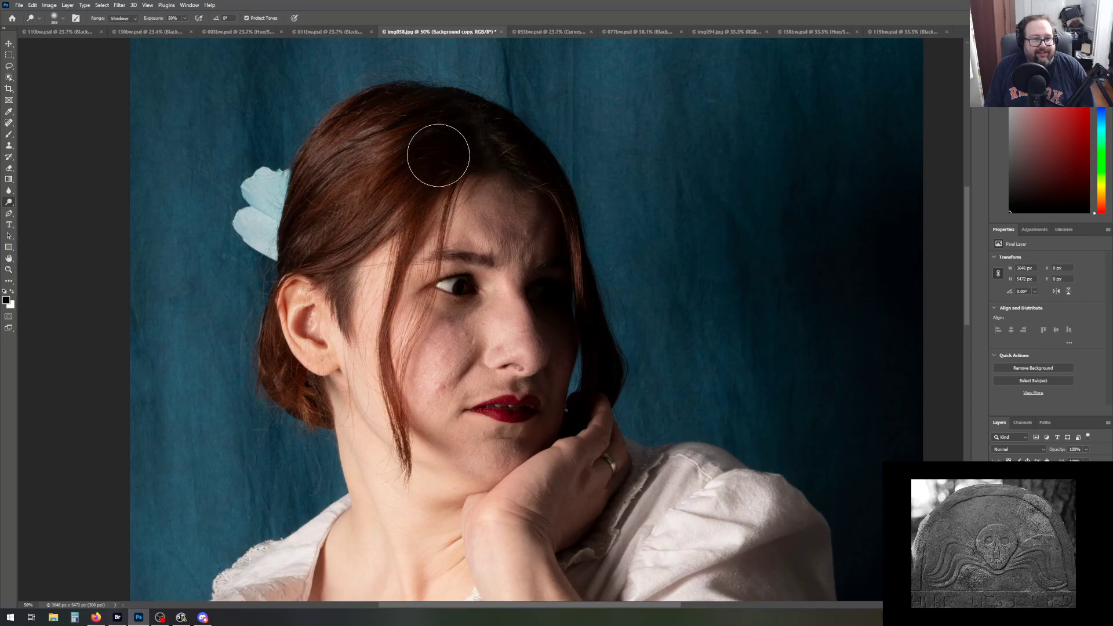
pyautogui.moveTo(412, 160)
pyautogui.mouseDown()
pyautogui.moveTo(394, 178)
pyautogui.moveTo(415, 179)
pyautogui.moveTo(458, 152)
pyautogui.moveTo(433, 119)
pyautogui.moveTo(405, 112)
pyautogui.moveTo(484, 145)
pyautogui.moveTo(458, 138)
pyautogui.mouseUp()
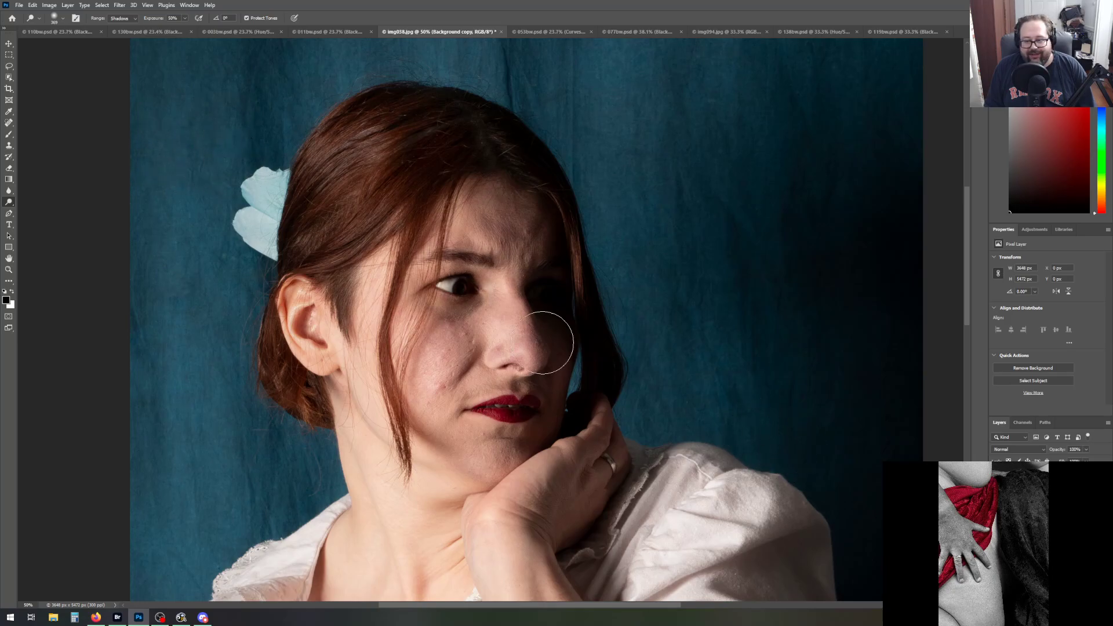
# Save the color portrait as the Photoshop file 038.psd in the JPEG folder
pyautogui.click(19, 5)
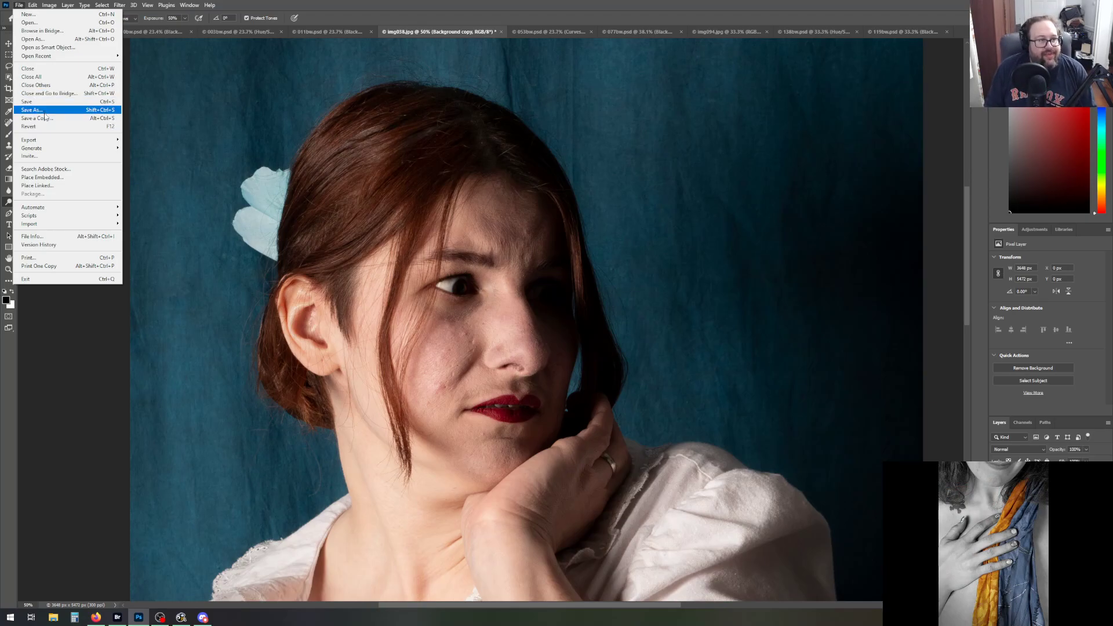
pyautogui.click(43, 110)
pyautogui.moveTo(70, 268); pyautogui.dragTo(8, 267)
pyautogui.press('BackSpace')
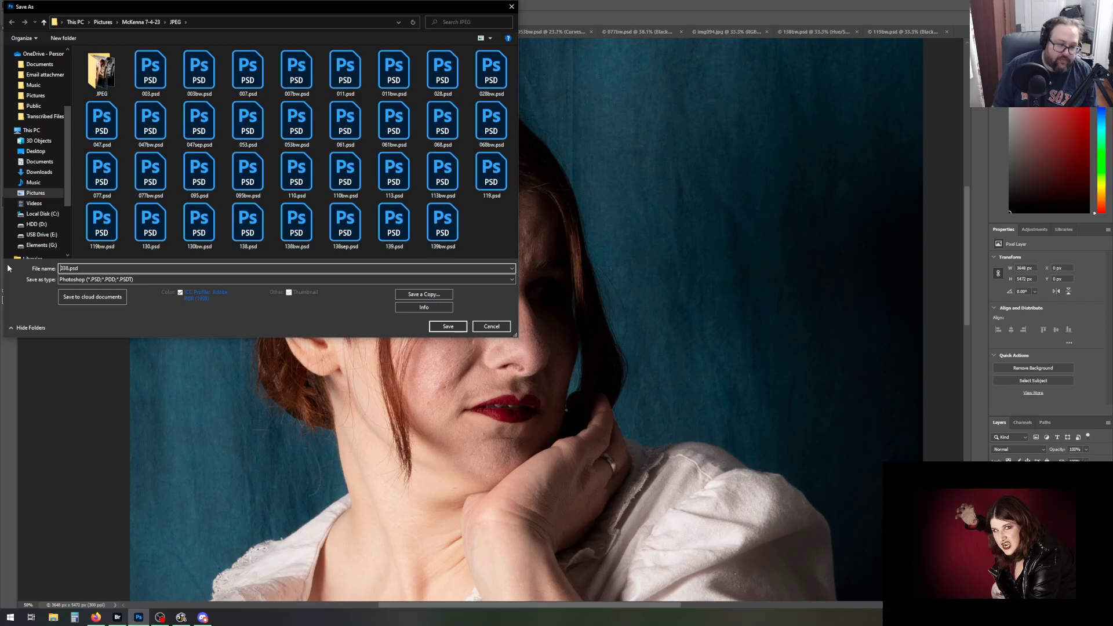
pyautogui.press('Return')
pyautogui.press('Return')
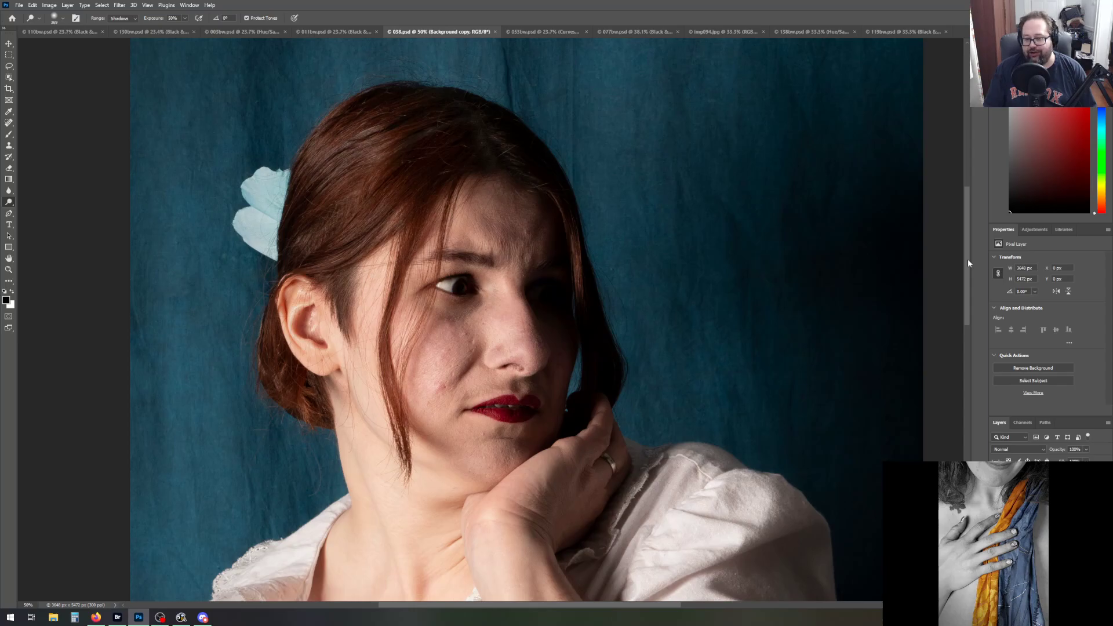
# Add a Black & White adjustment above the Brightness/Contrast layer using the Red Filter preset
pyautogui.click(9, 269)
pyautogui.click(261, 18)
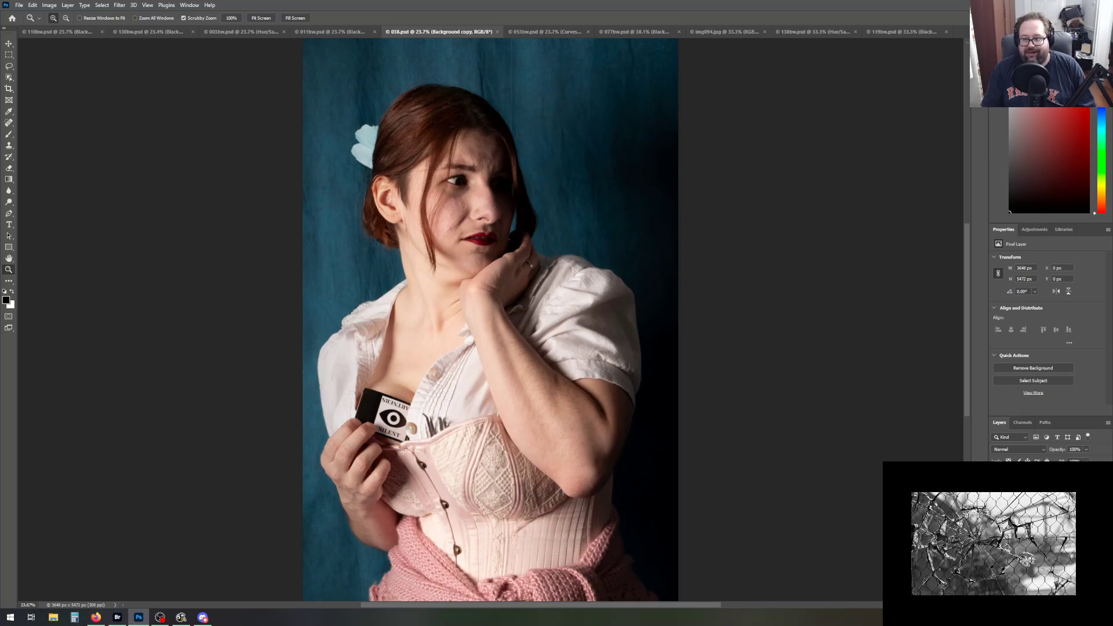
pyautogui.click(1033, 229)
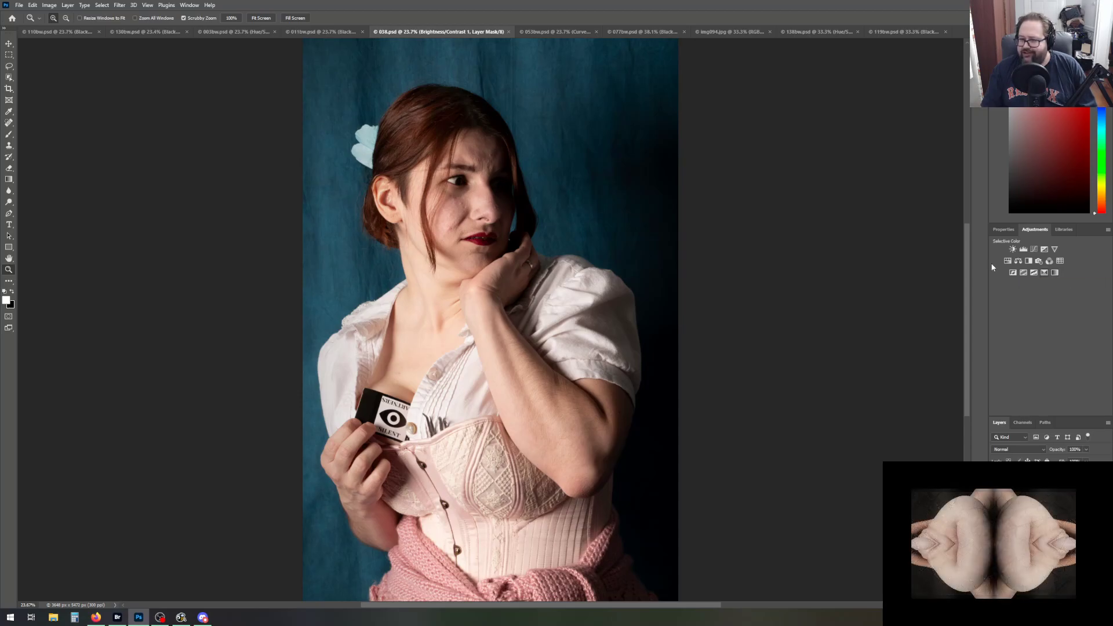
pyautogui.click(1029, 261)
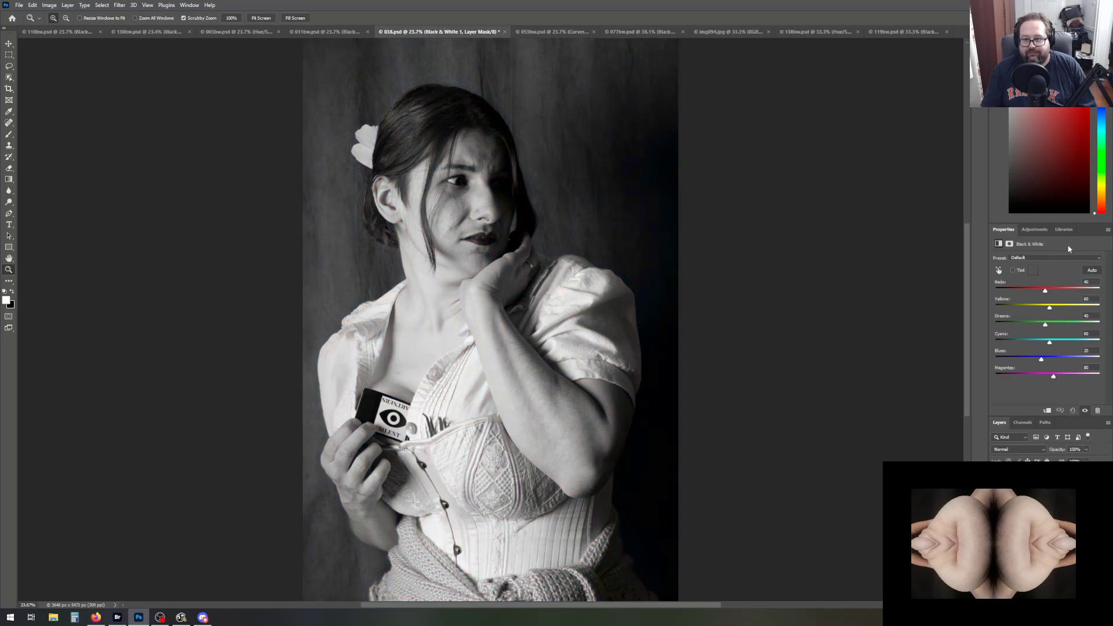
pyautogui.click(1054, 258)
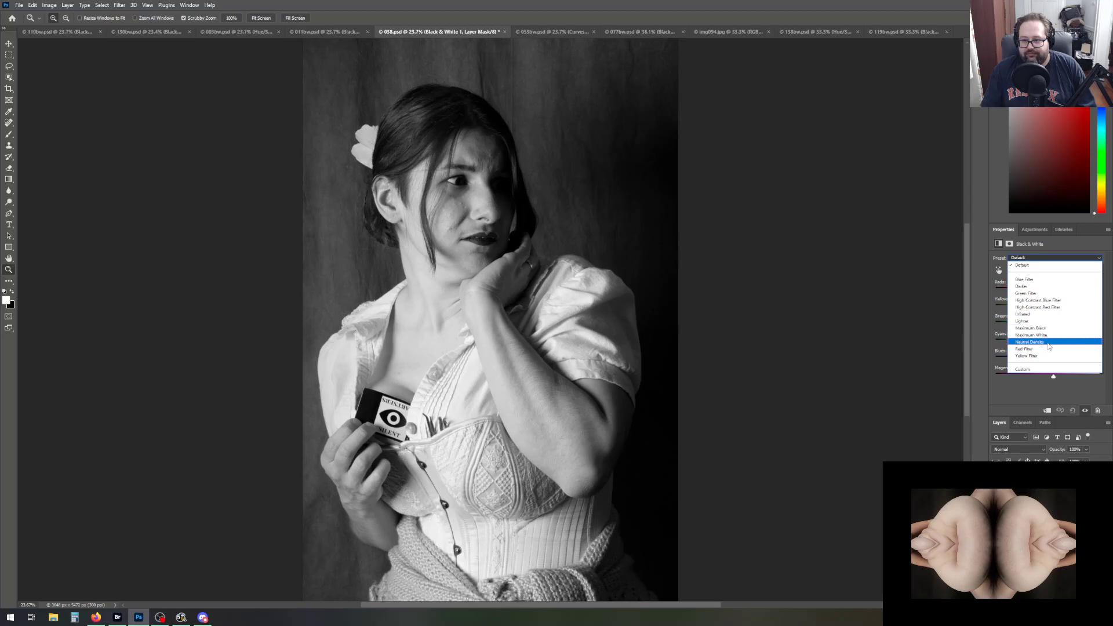
pyautogui.click(1048, 348)
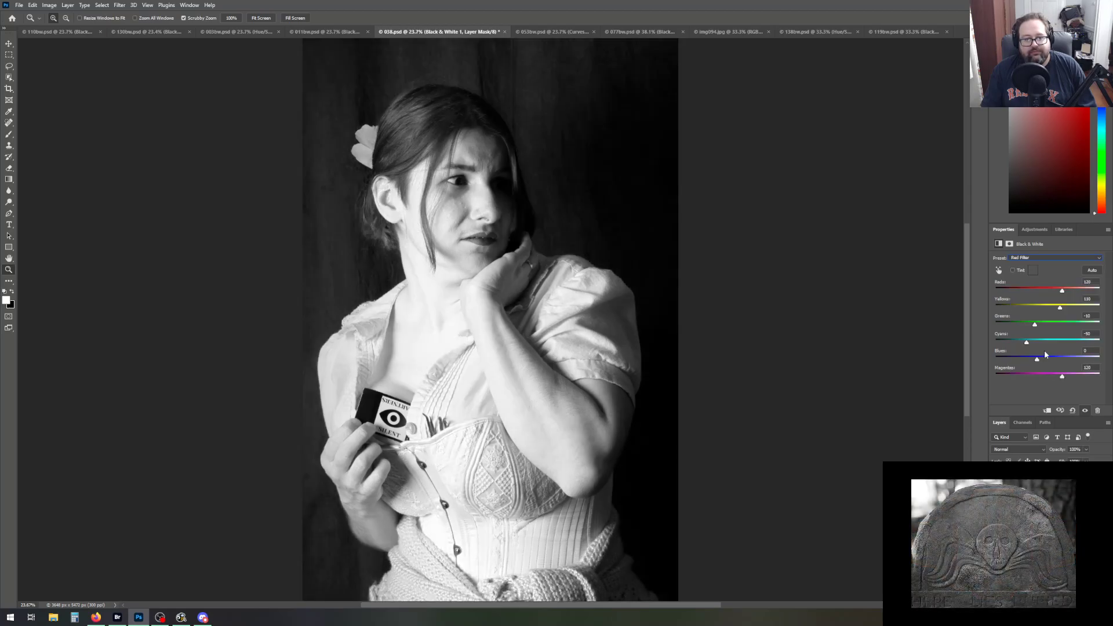
# In the Black & White adjustment, lower Reds to about 104 and Yellows to about 81
pyautogui.click(1043, 258)
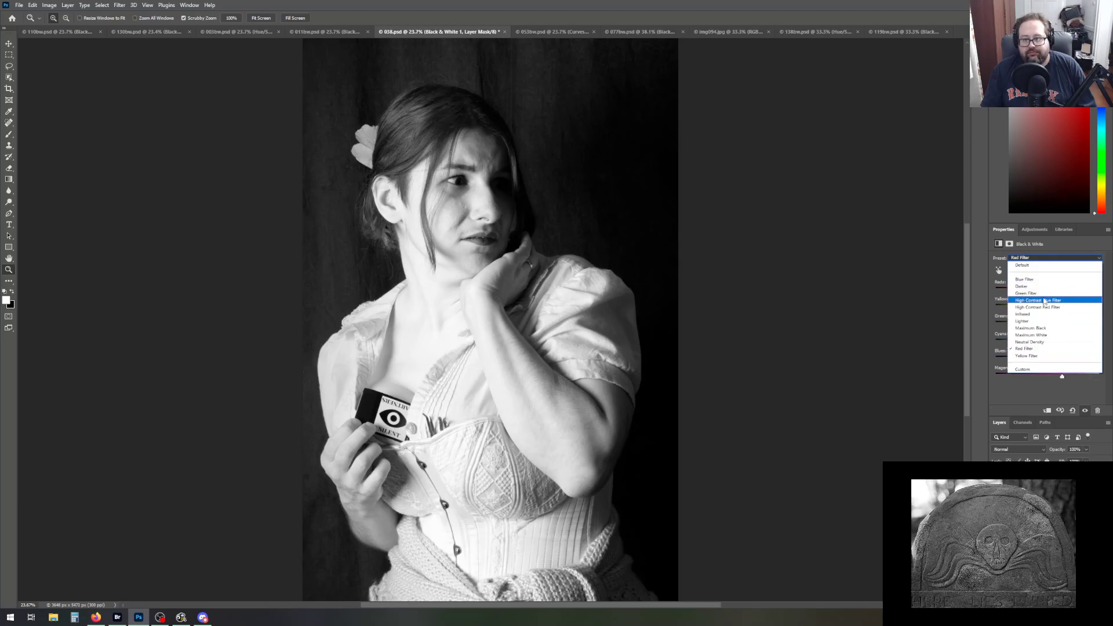
pyautogui.click(1030, 259)
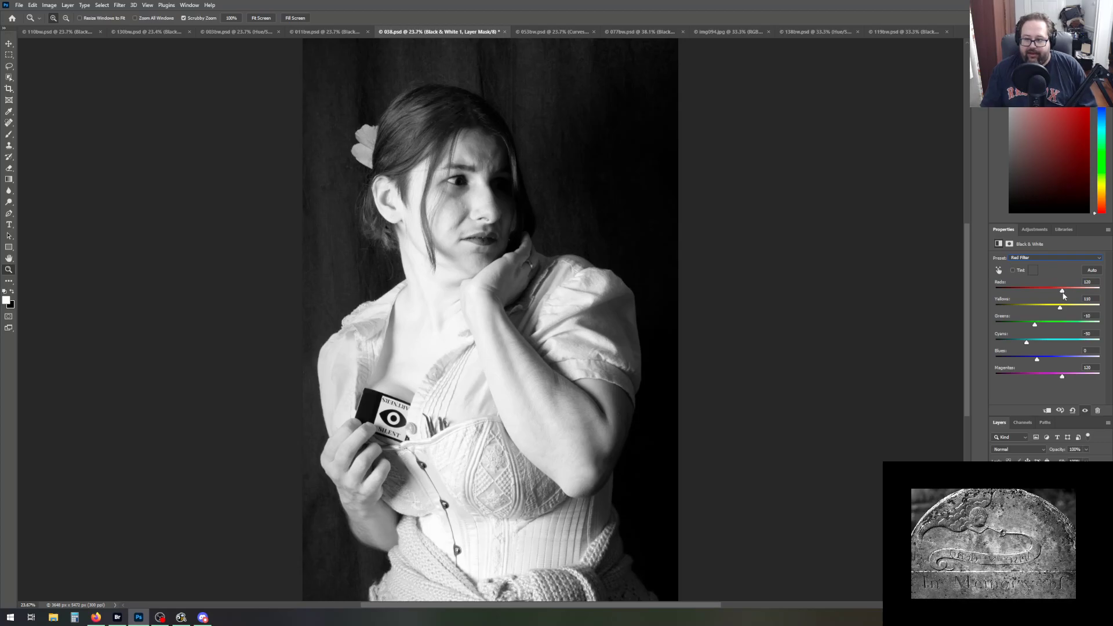
pyautogui.moveTo(1062, 292); pyautogui.dragTo(1059, 293)
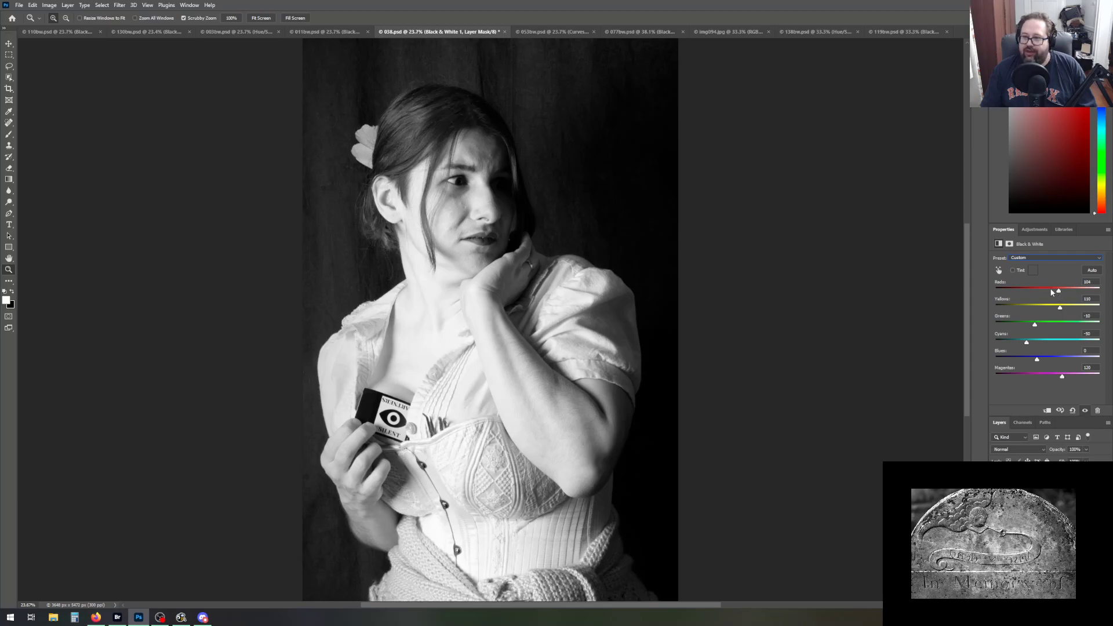
pyautogui.moveTo(1060, 309); pyautogui.dragTo(1054, 310)
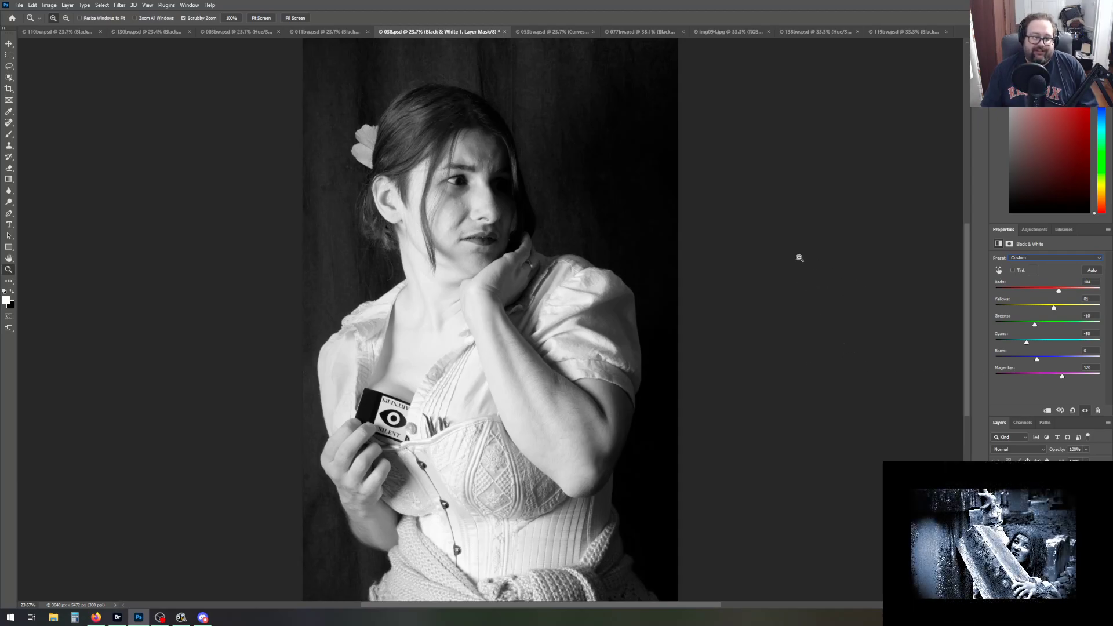
# Save the black-and-white version as 038bw.psd with Maximize Compatibility kept on
pyautogui.click(21, 6)
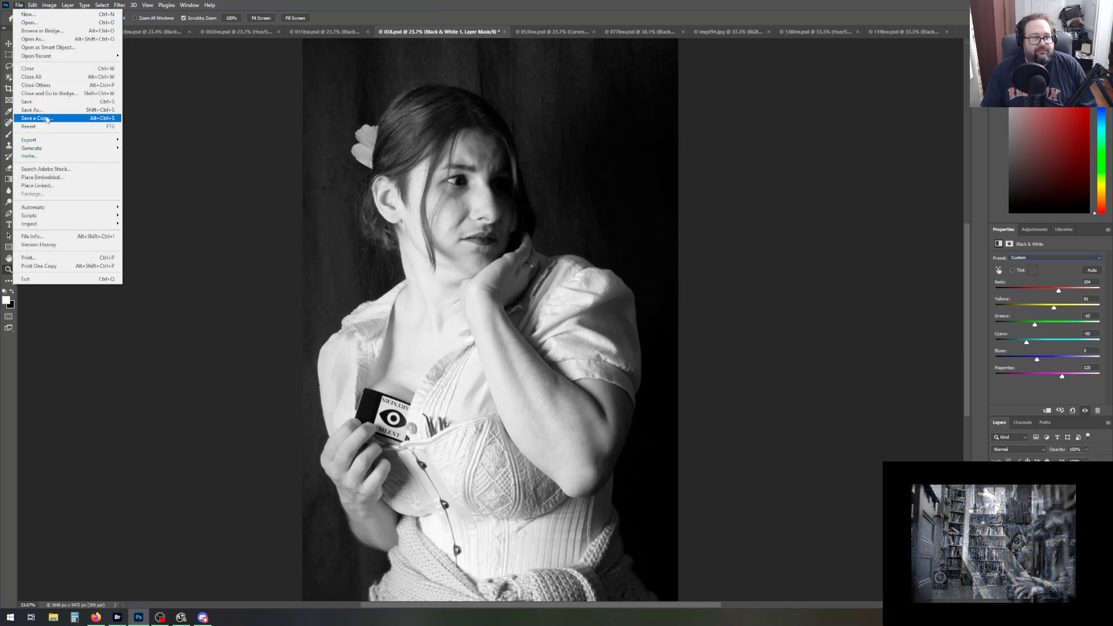
pyautogui.click(44, 110)
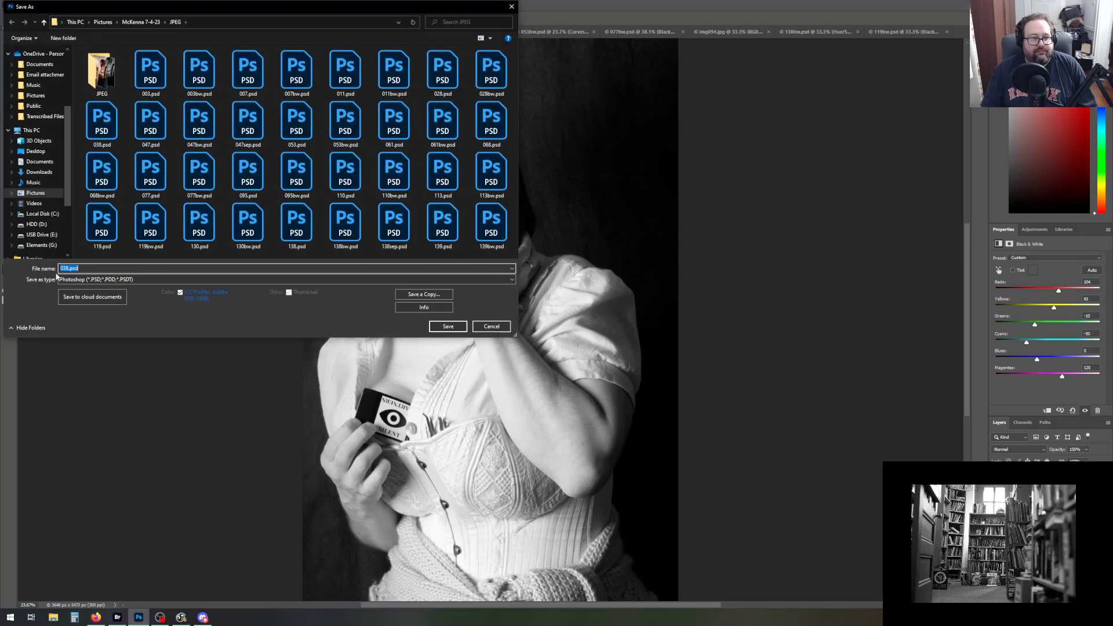
pyautogui.write('bw')
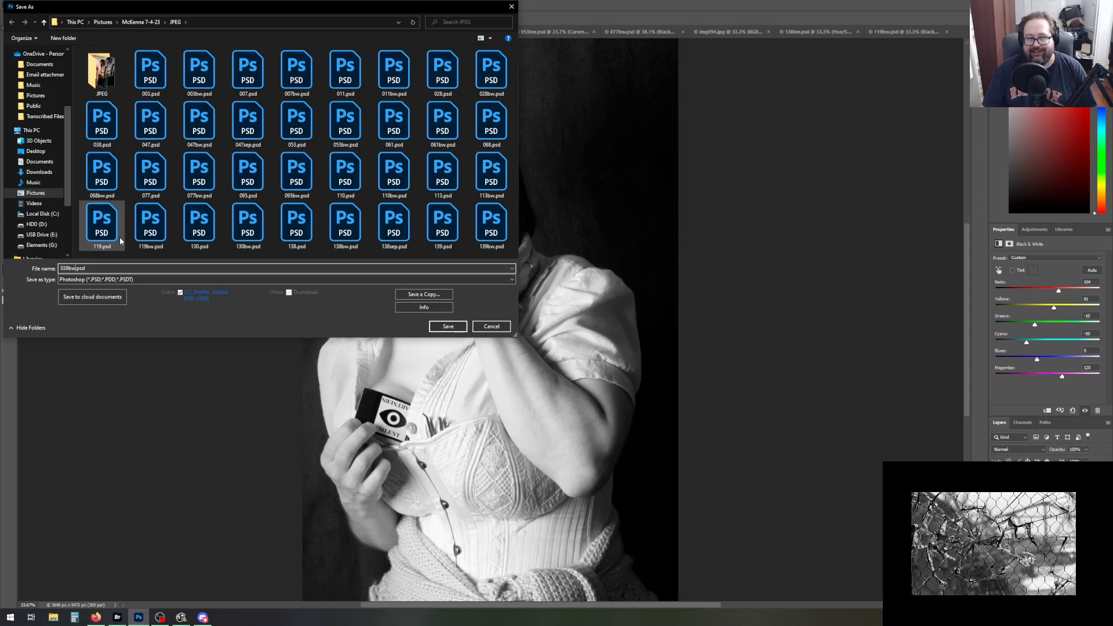
pyautogui.press('Return')
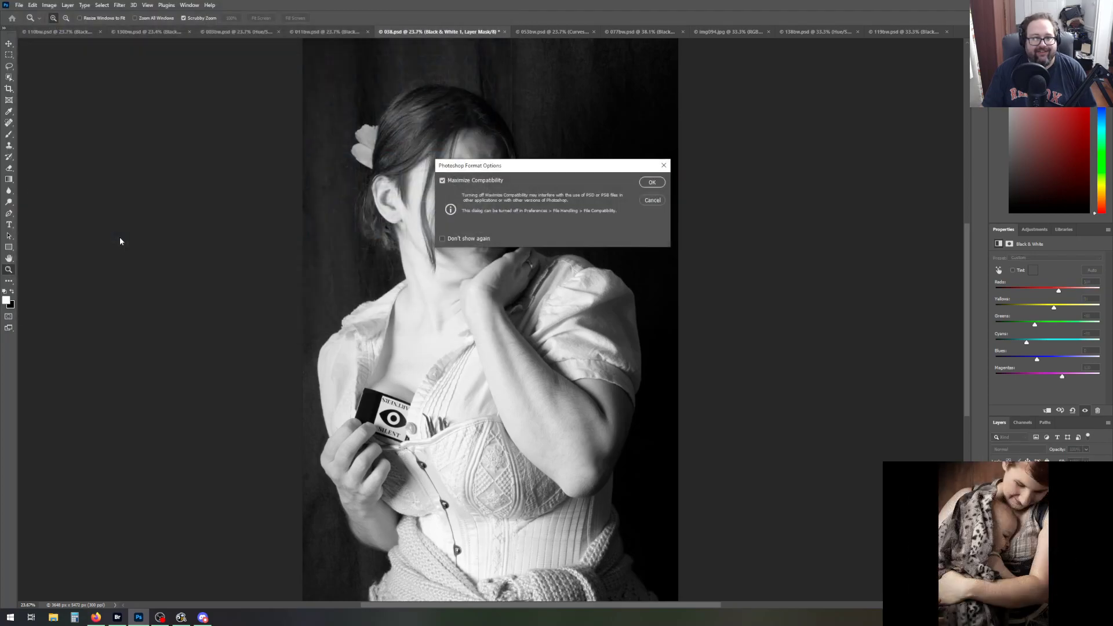
pyautogui.press('Return')
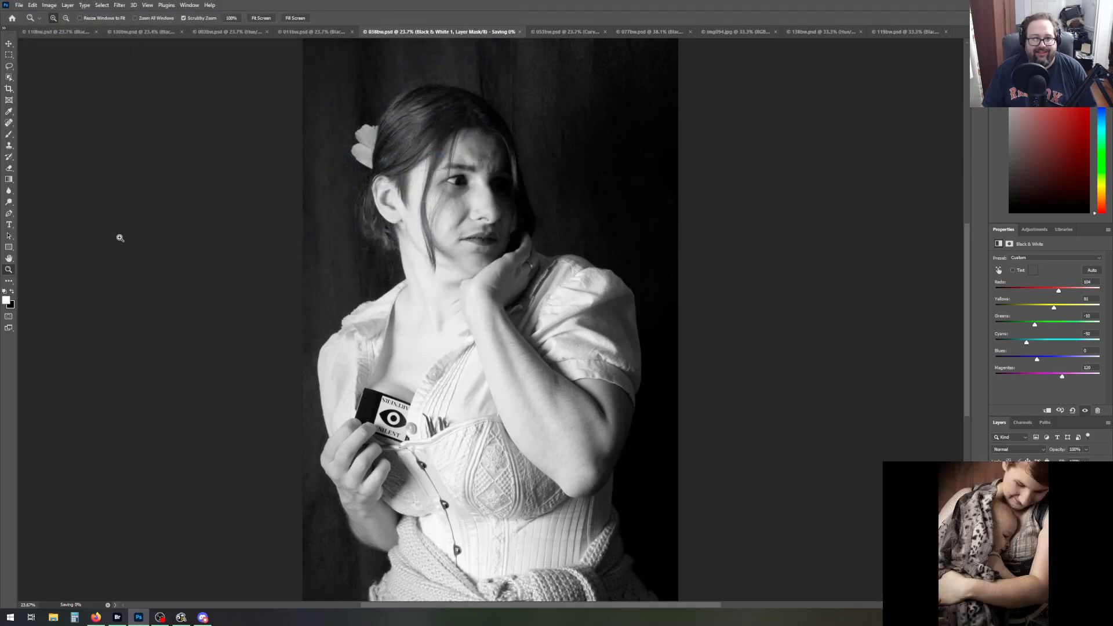
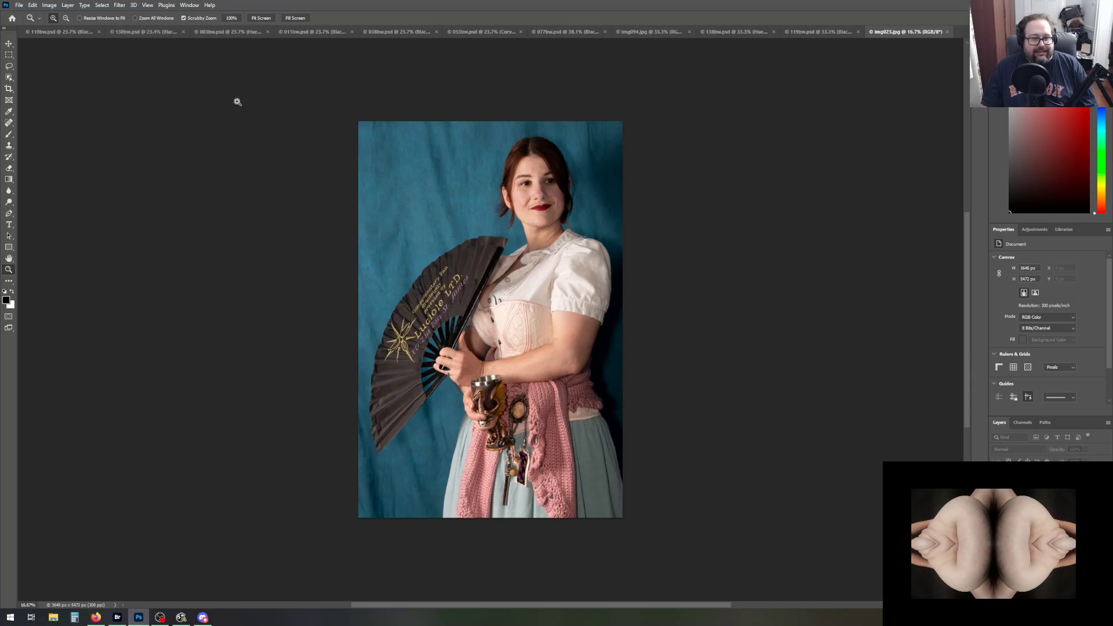
# Duplicate the Background layer of img023.jpg as Background copy
pyautogui.click(267, 18)
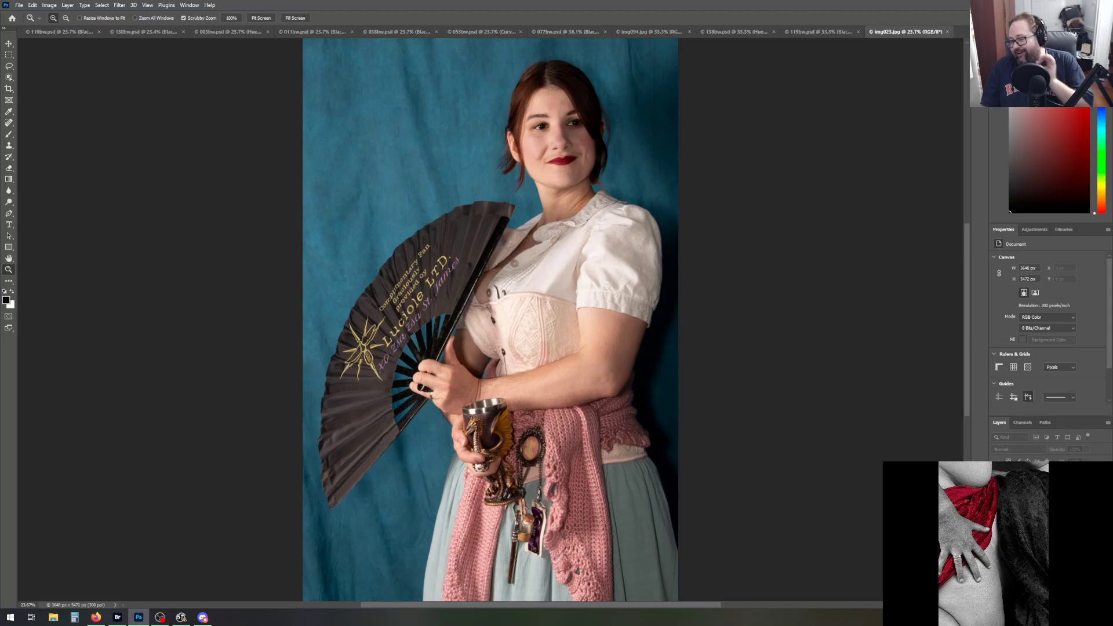
pyautogui.hotkey('ctrl', 'alt', 'j')
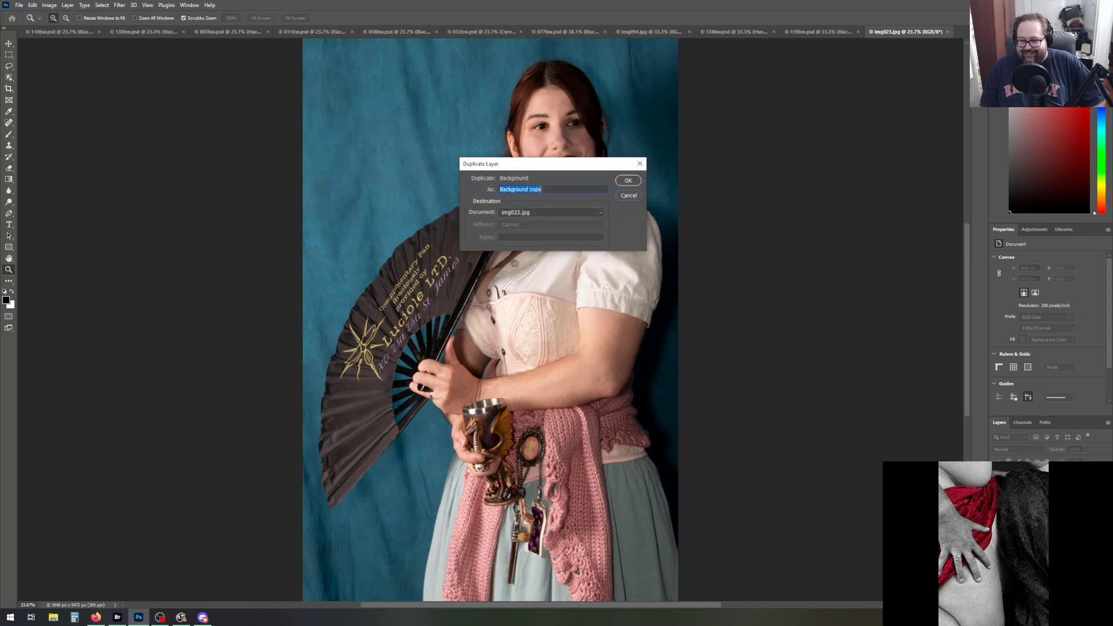
pyautogui.click(629, 182)
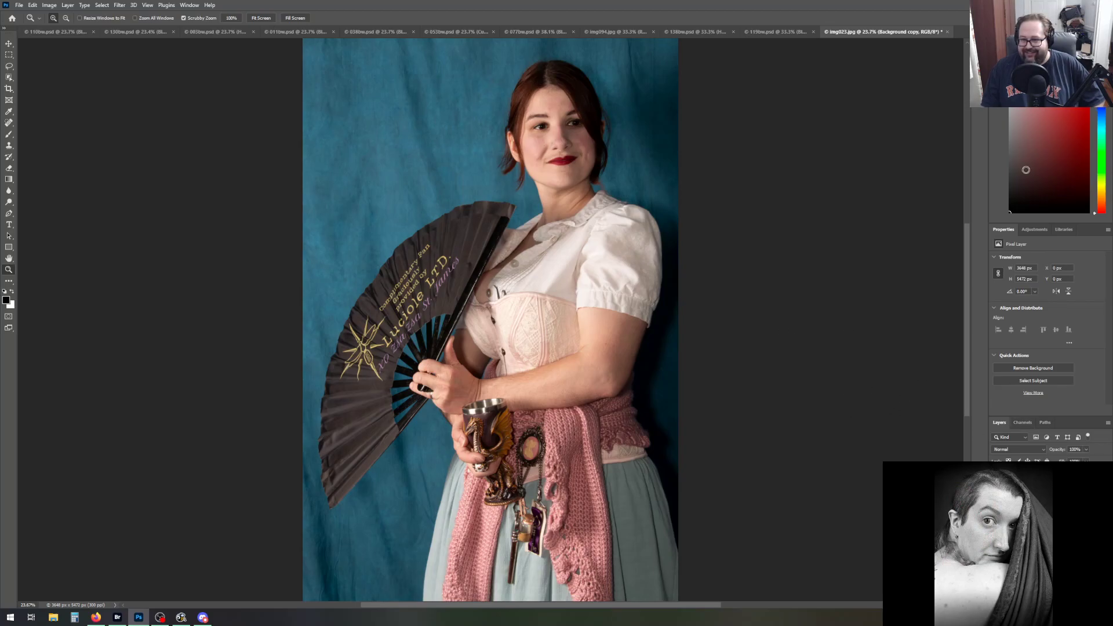
# Add a Curves adjustment above Background copy and move the white point to about input 251
pyautogui.click(1035, 230)
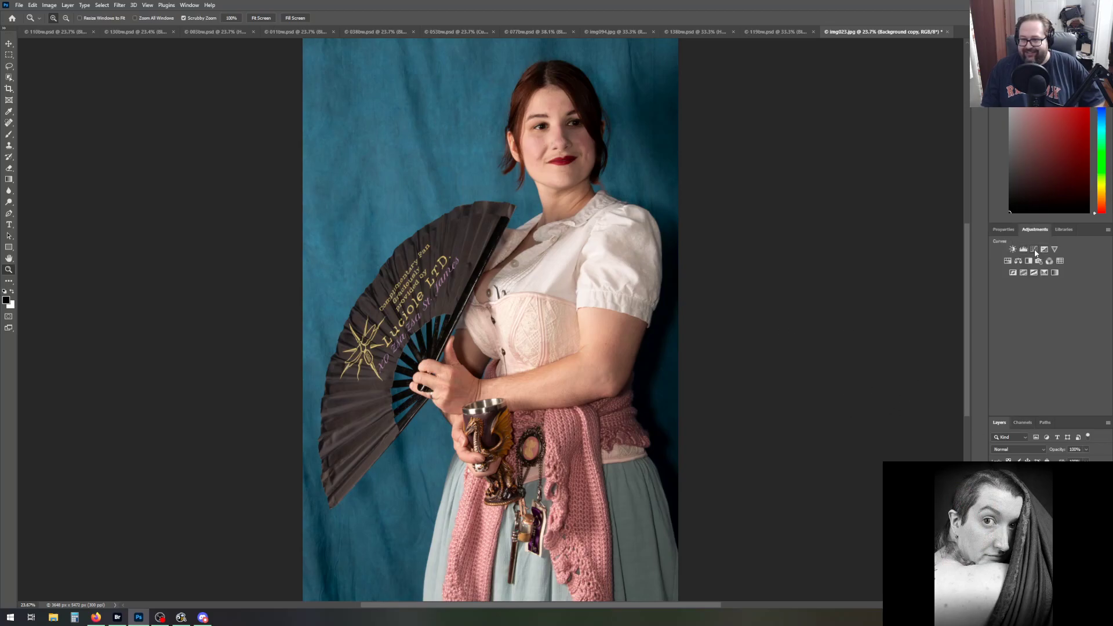
pyautogui.click(1034, 249)
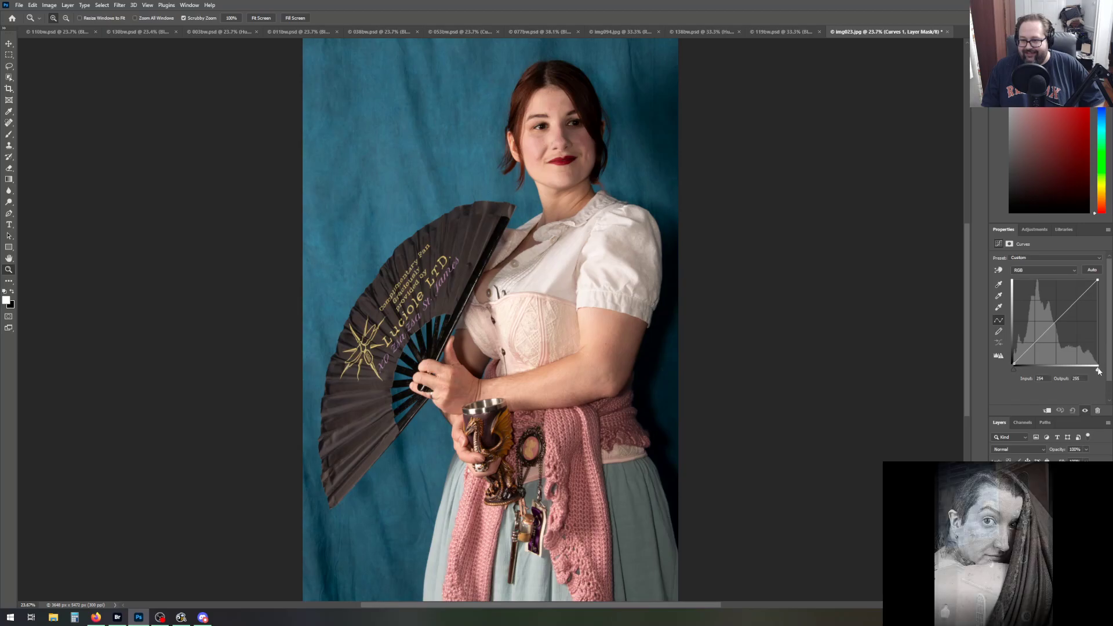
pyautogui.moveTo(1097, 369); pyautogui.dragTo(1096, 369)
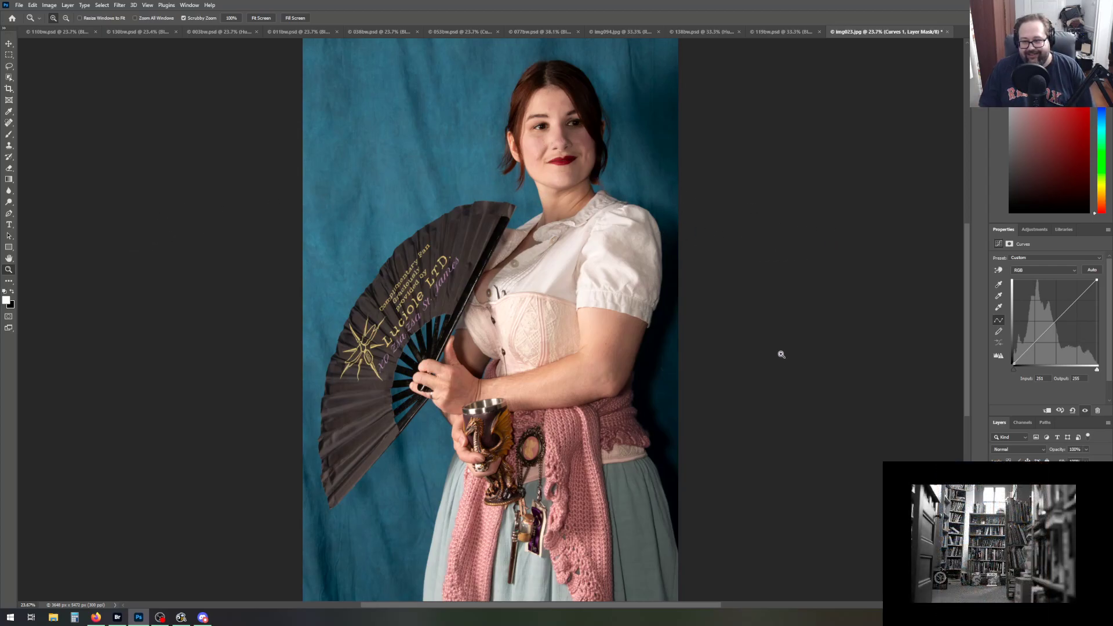
# Add a Hue/Saturation adjustment above the Curves layer and lower the master saturation to about -10
pyautogui.click(1034, 229)
pyautogui.click(1009, 263)
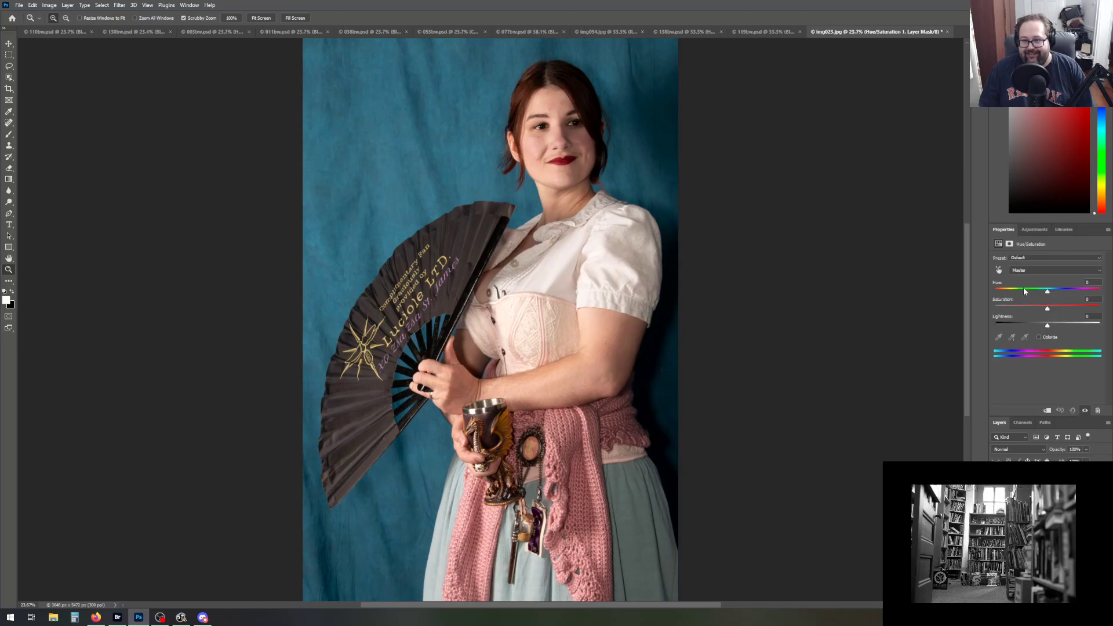
pyautogui.moveTo(1047, 311); pyautogui.dragTo(1041, 310)
pyautogui.write('-1')
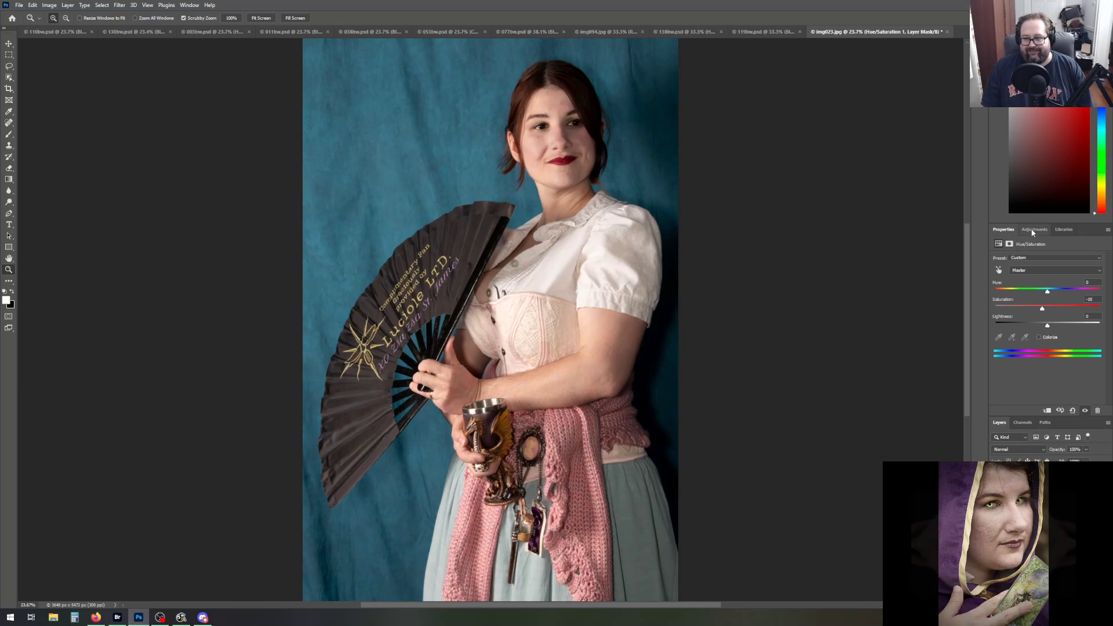
# Darken the upper-left and lower-left corners of Background copy with black-to-transparent gradients at 20% opacity
pyautogui.click(1035, 497)
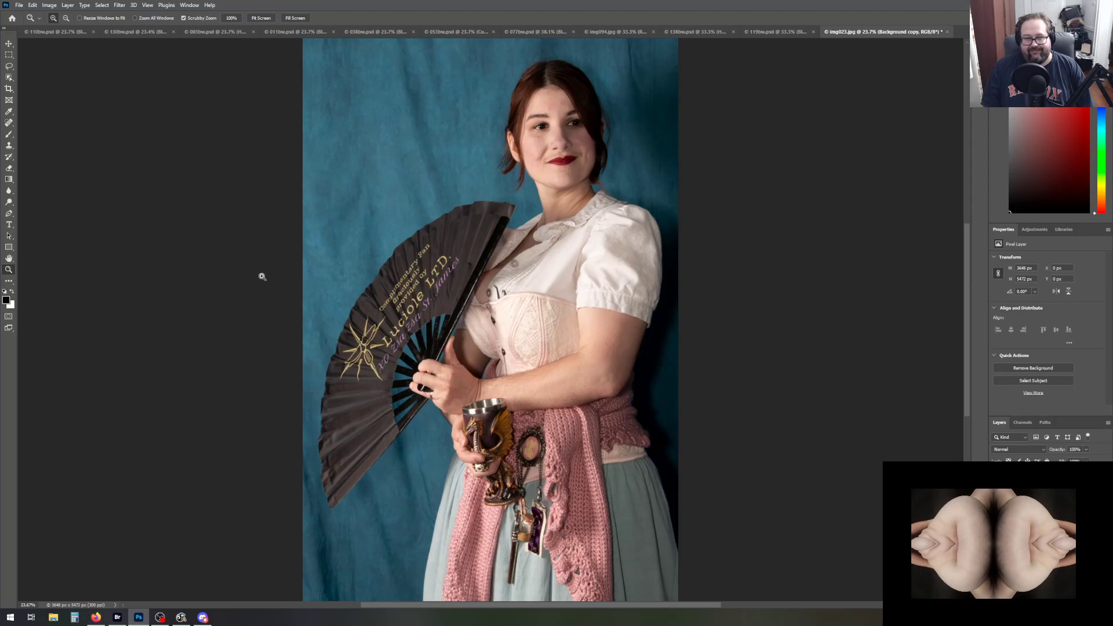
pyautogui.click(9, 179)
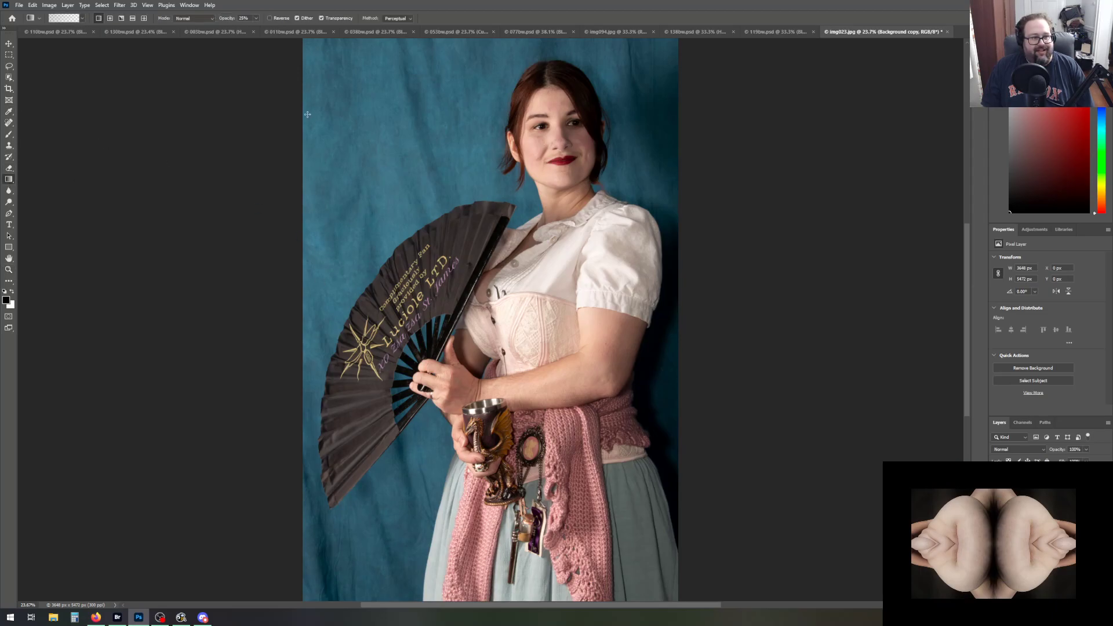
pyautogui.scroll(1, 266, 147)
pyautogui.moveTo(299, 48); pyautogui.dragTo(472, 202)
pyautogui.moveTo(295, 50); pyautogui.dragTo(449, 204)
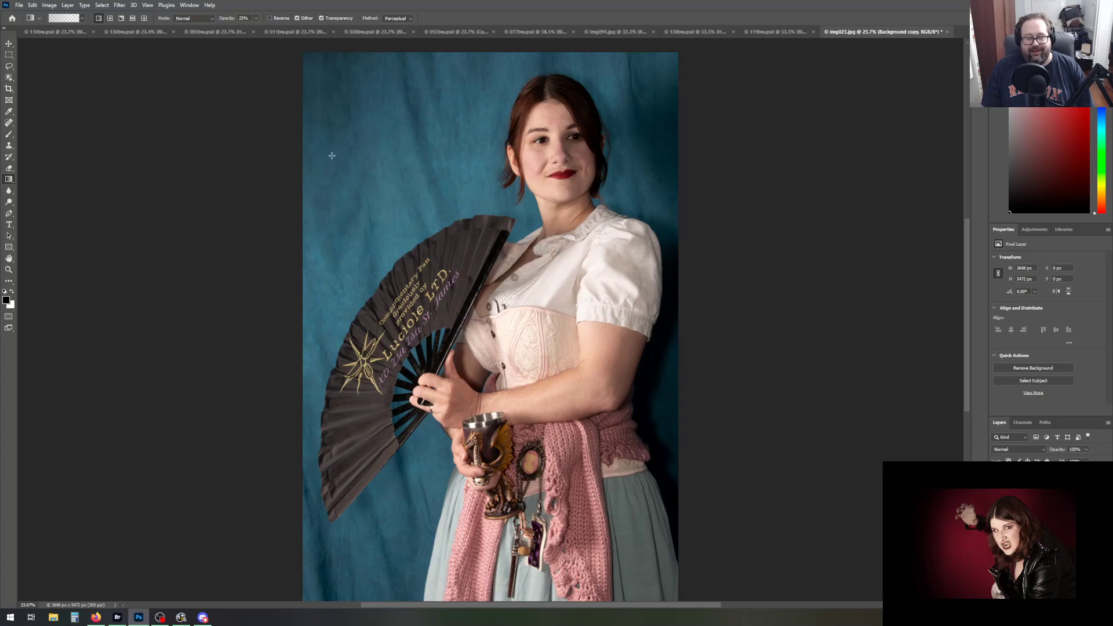
pyautogui.scroll(-3, 287, 204)
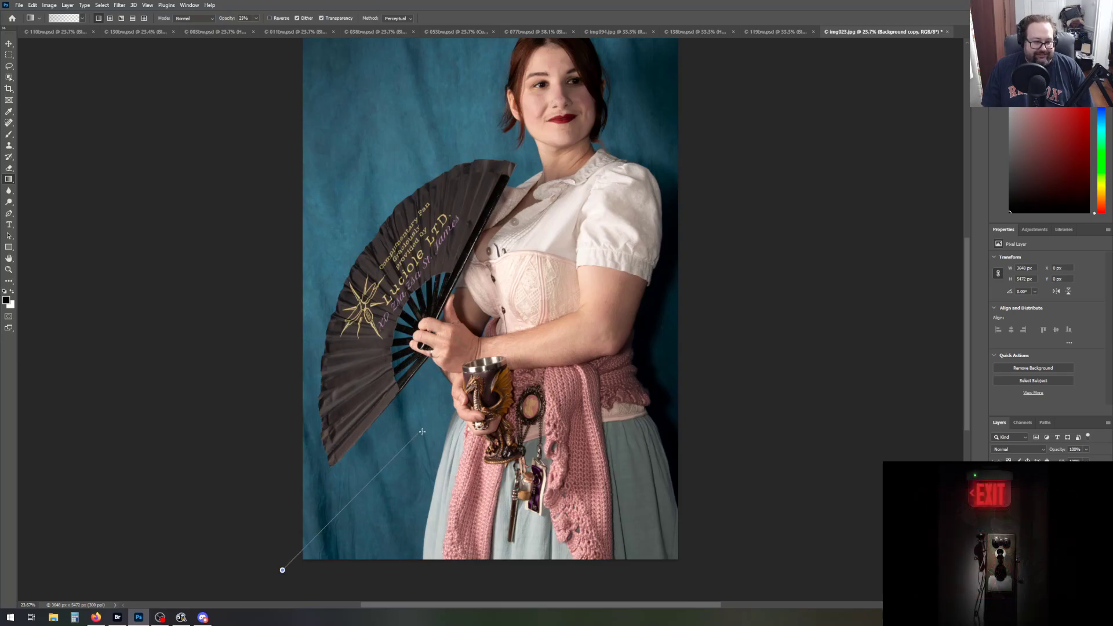
# Darken the left edge and both right corners of Background copy with the same faint black gradient
pyautogui.scroll(1, 203, 435)
pyautogui.scroll(3, 204, 435)
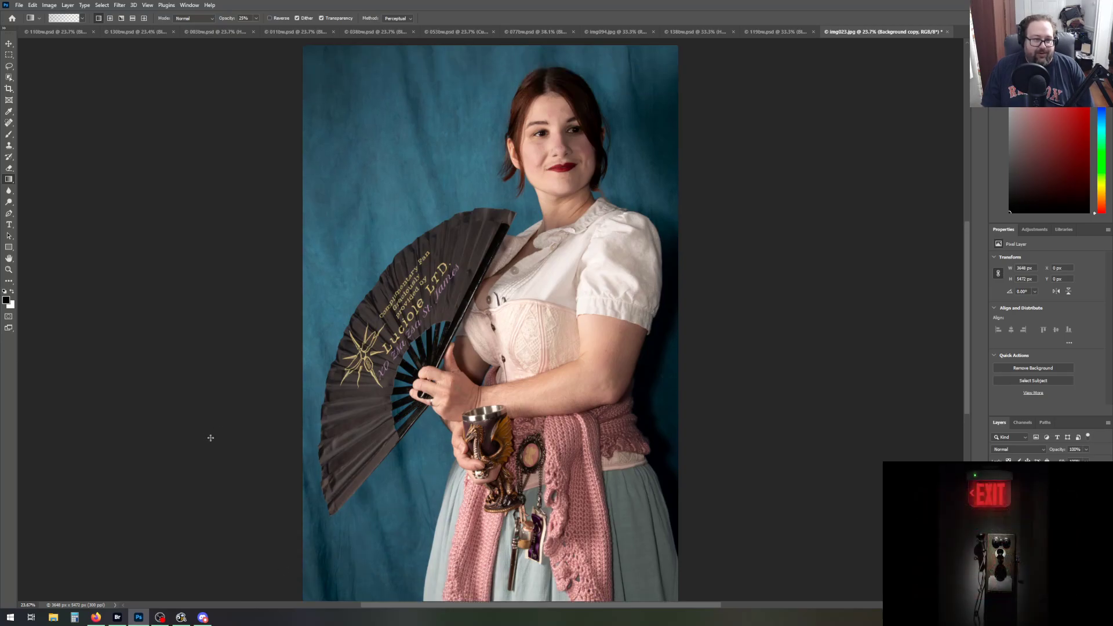
pyautogui.moveTo(288, 341); pyautogui.dragTo(387, 342)
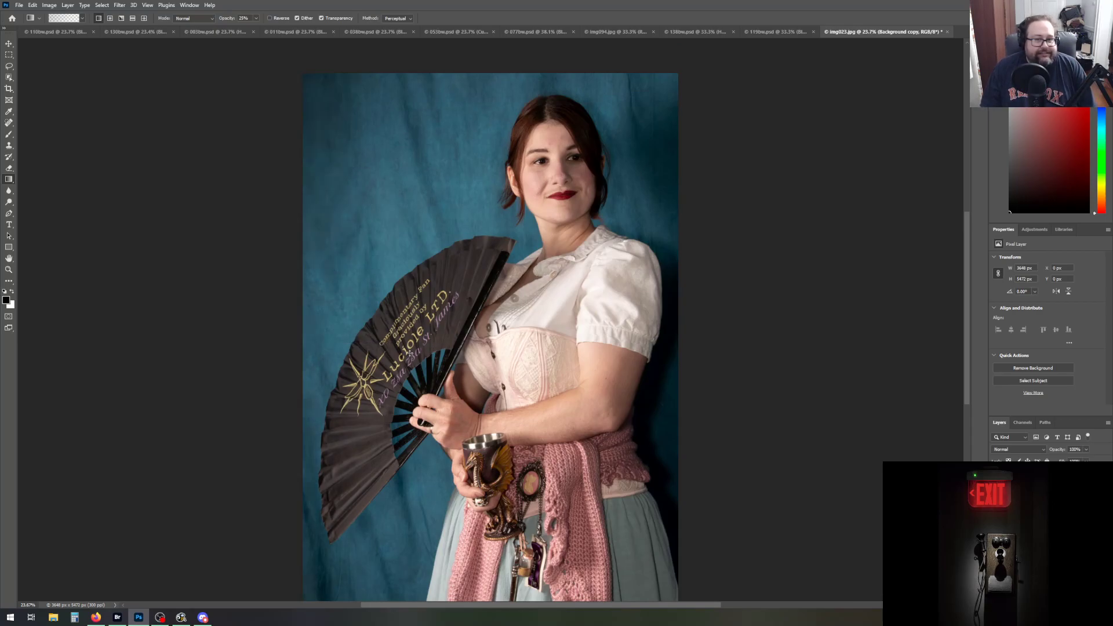
pyautogui.moveTo(684, 64); pyautogui.dragTo(608, 149)
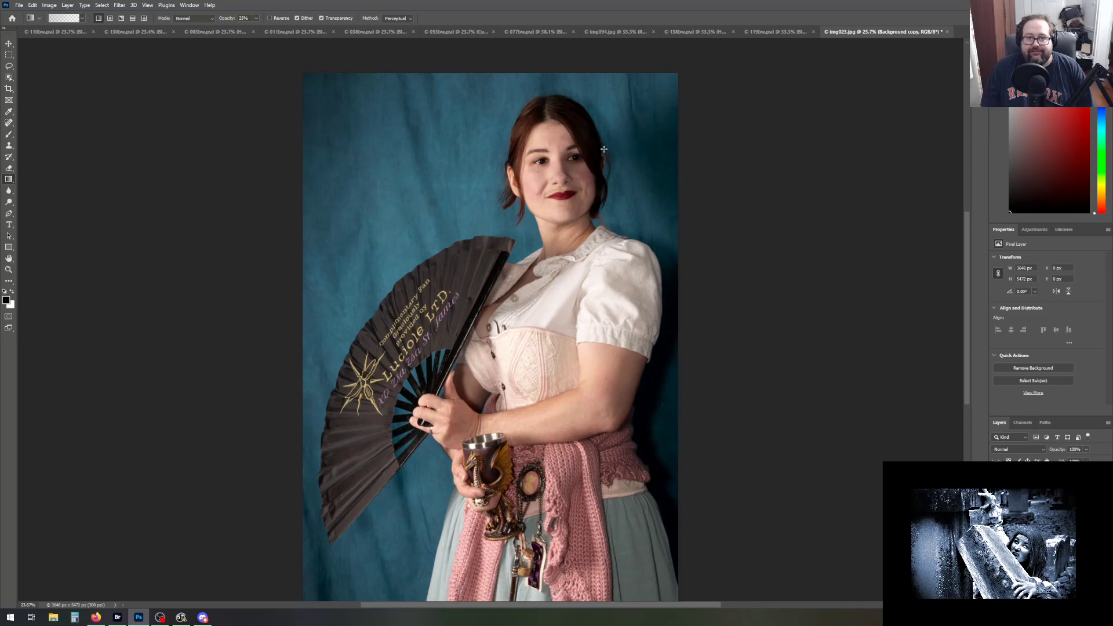
pyautogui.scroll(-3, 725, 353)
pyautogui.scroll(-2, 726, 432)
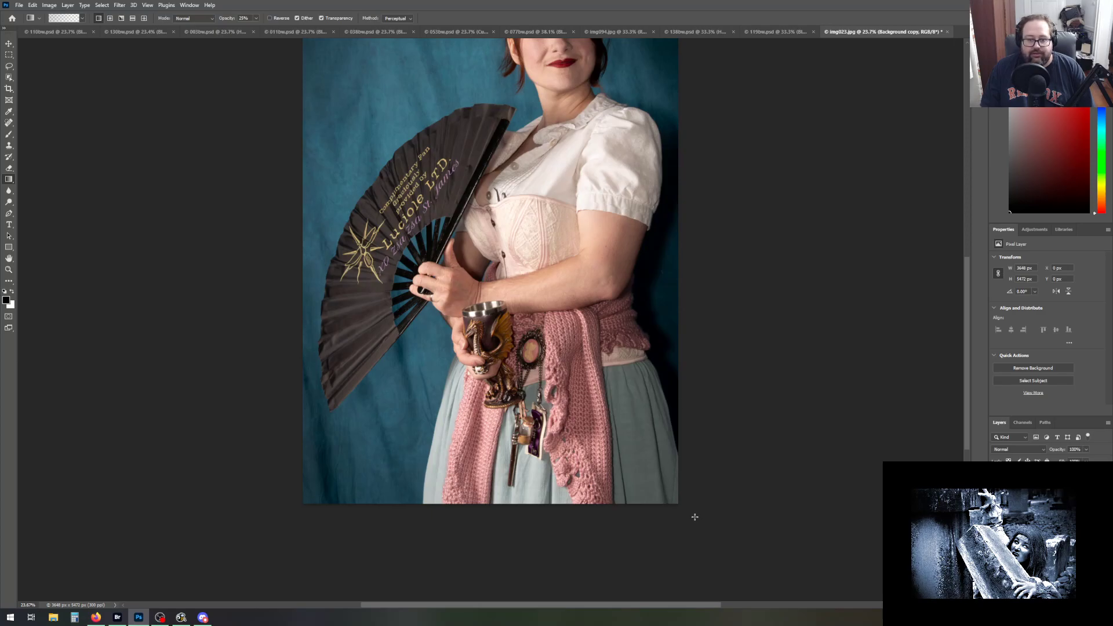
pyautogui.scroll(3, 751, 369)
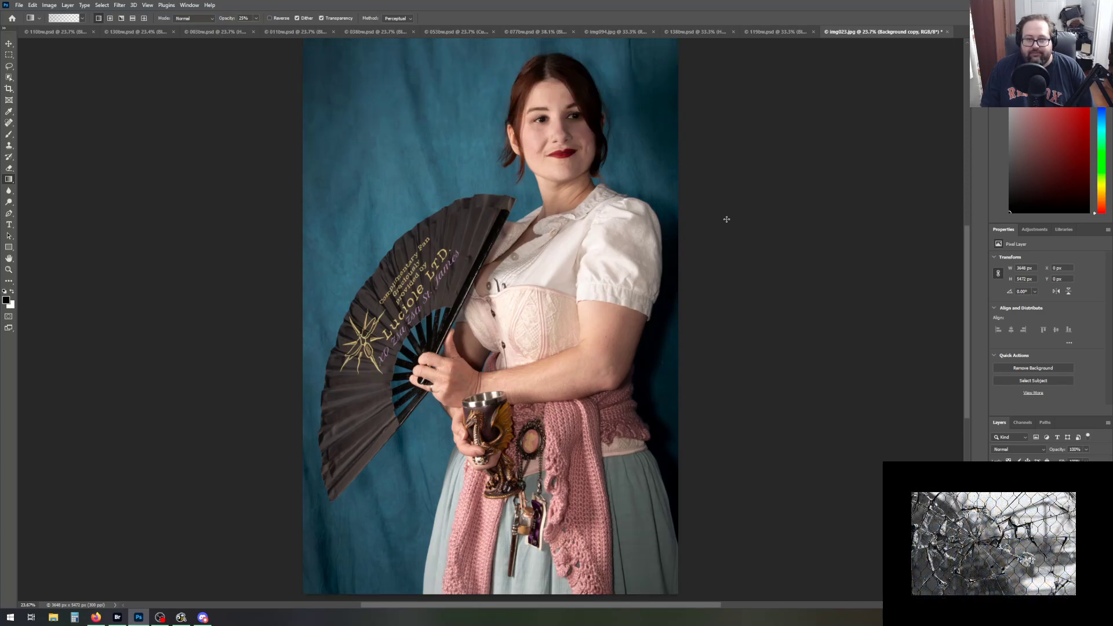
# Extend the vignette on Background copy with black gradients along its right, top and bottom edges
pyautogui.moveTo(620, 276); pyautogui.dragTo(603, 284)
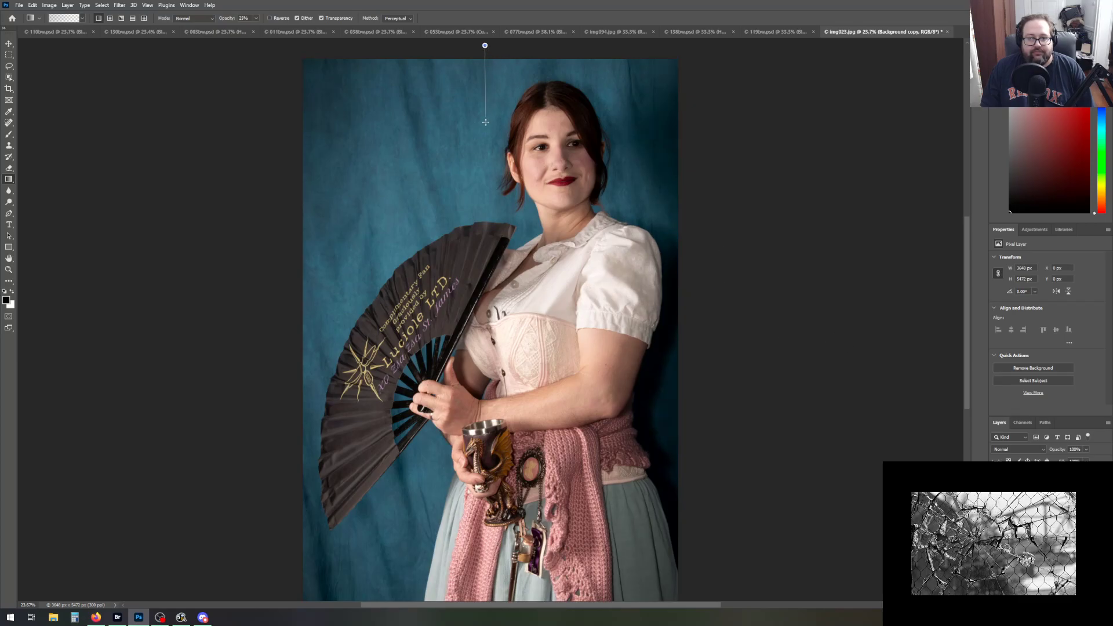
pyautogui.scroll(-5, 485, 122)
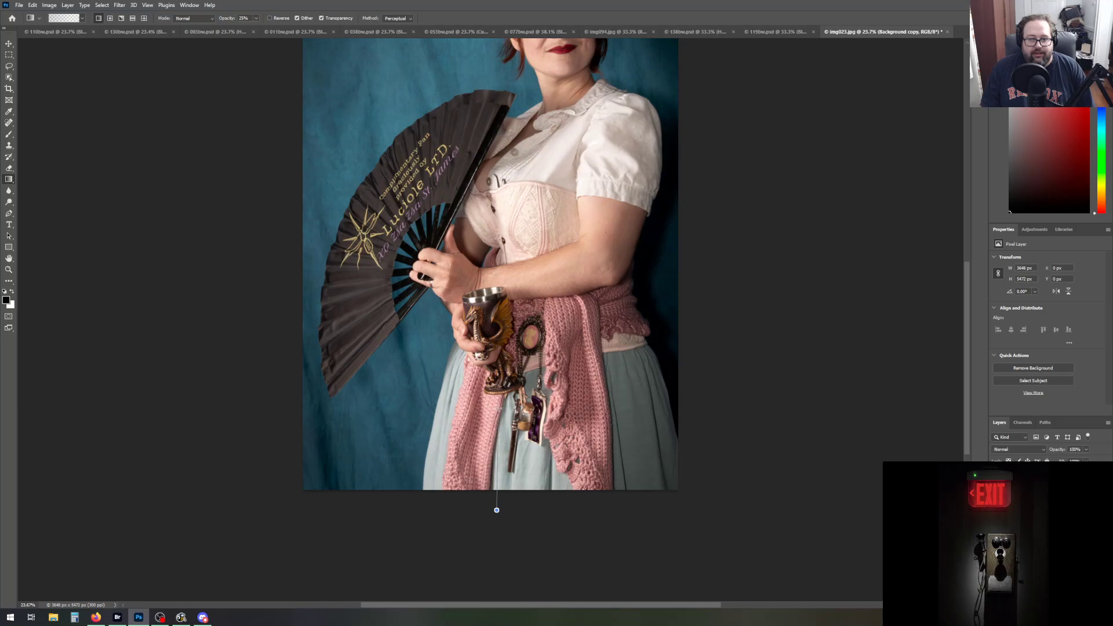
pyautogui.moveTo(498, 407); pyautogui.dragTo(499, 409)
pyautogui.scroll(3, 653, 410)
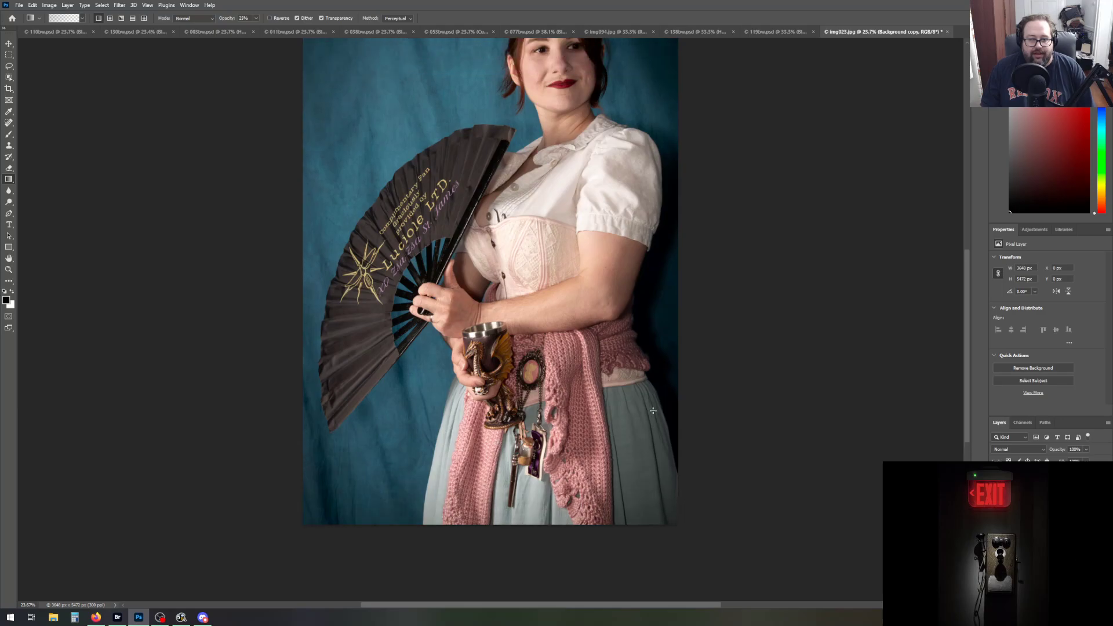
pyautogui.scroll(1, 646, 412)
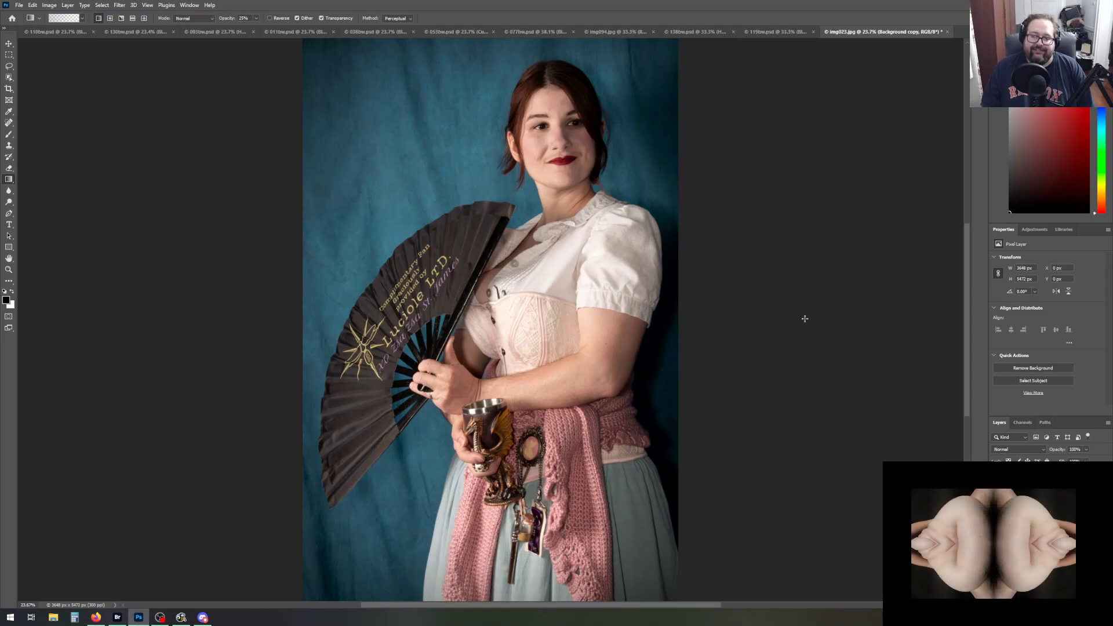
pyautogui.scroll(1, 794, 318)
pyautogui.scroll(-1, 786, 336)
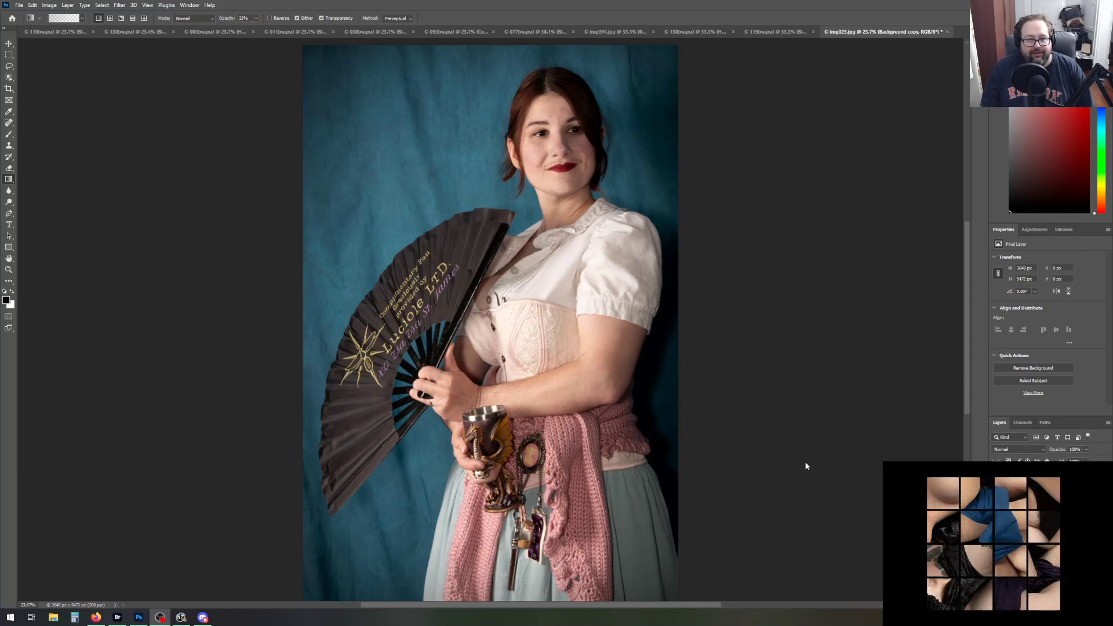
pyautogui.scroll(-1, 805, 466)
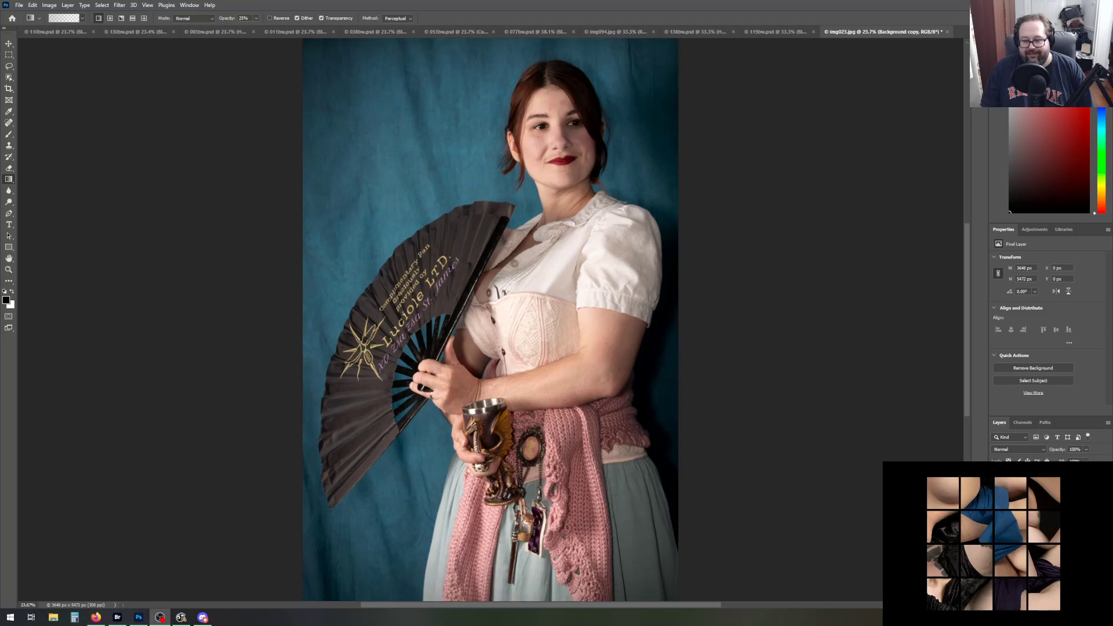
pyautogui.hotkey('alt', 'Tab')
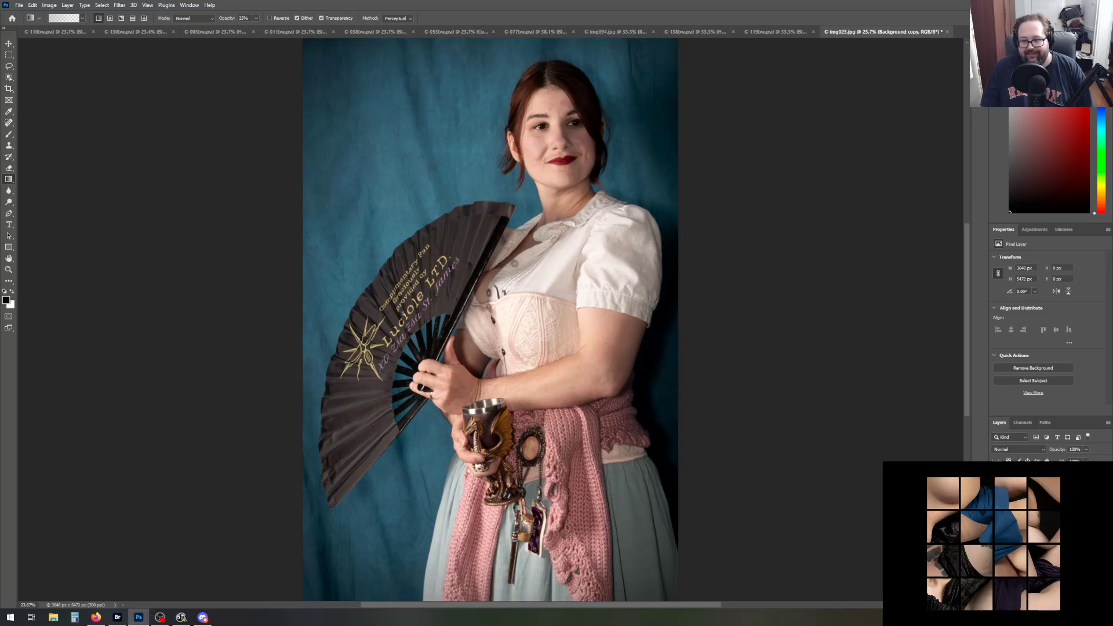
# Add a Selective Color adjustment above the Hue/Saturation layer and raise Black in the Cyans to about +27%
pyautogui.click(1043, 482)
pyautogui.click(1035, 230)
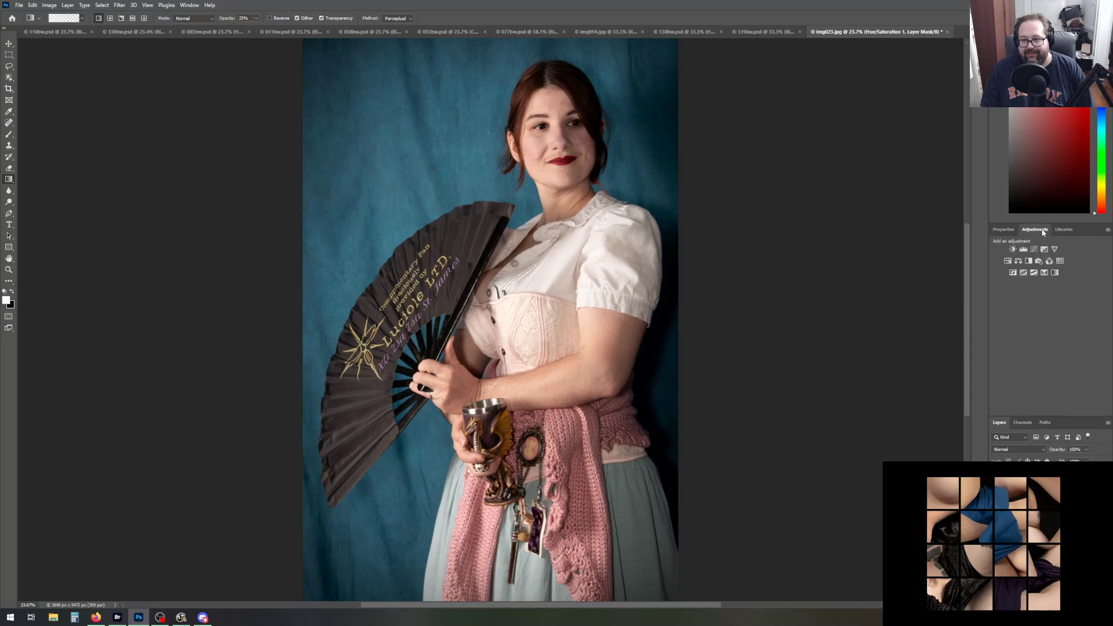
pyautogui.click(1041, 273)
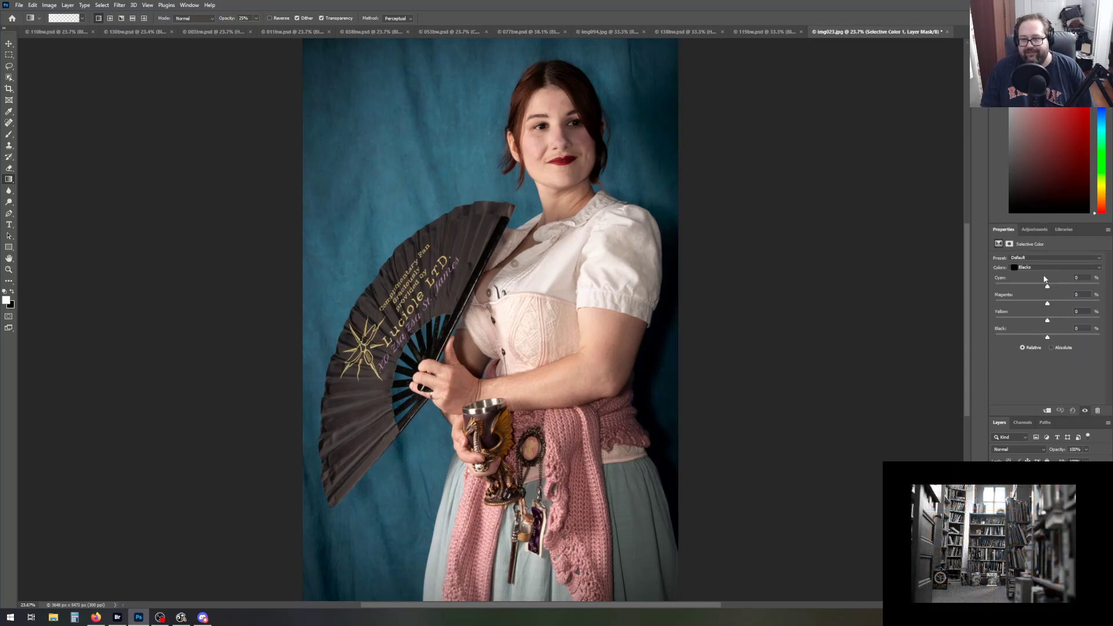
pyautogui.click(1044, 268)
pyautogui.click(1044, 296)
pyautogui.moveTo(1053, 336); pyautogui.dragTo(1061, 335)
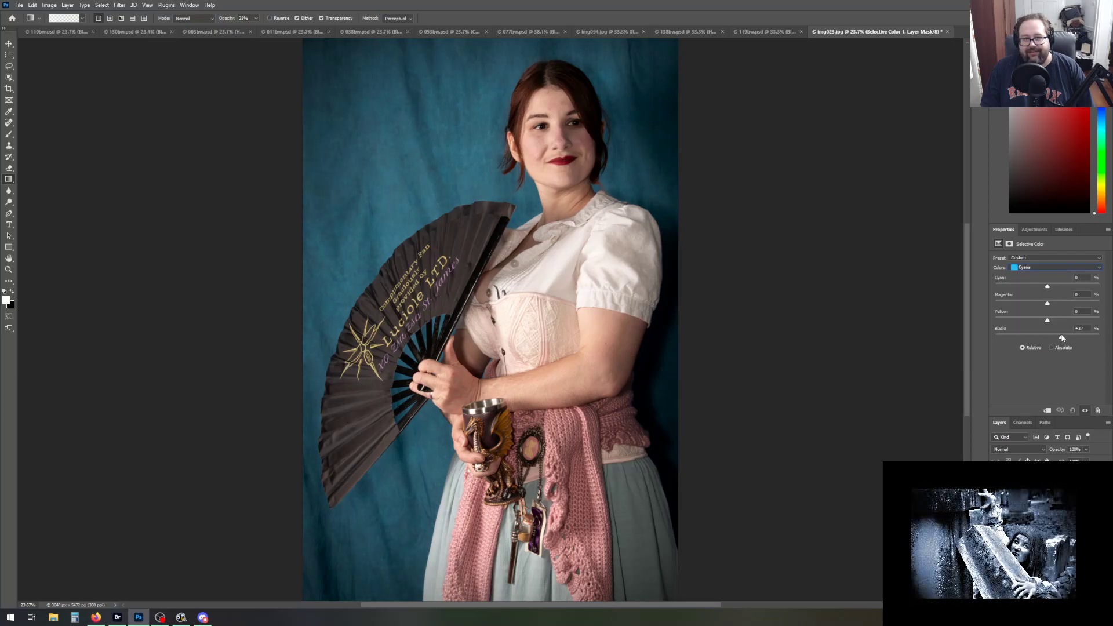
# In the Selective Color adjustment, raise Black in the Blues to about +41%
pyautogui.click(1041, 268)
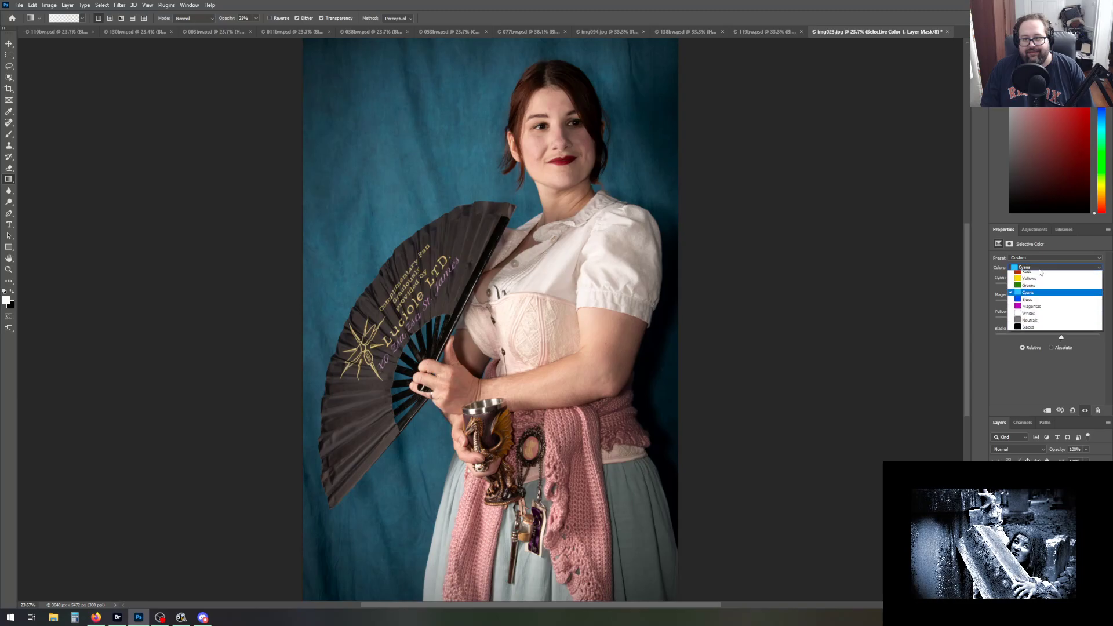
pyautogui.click(1041, 304)
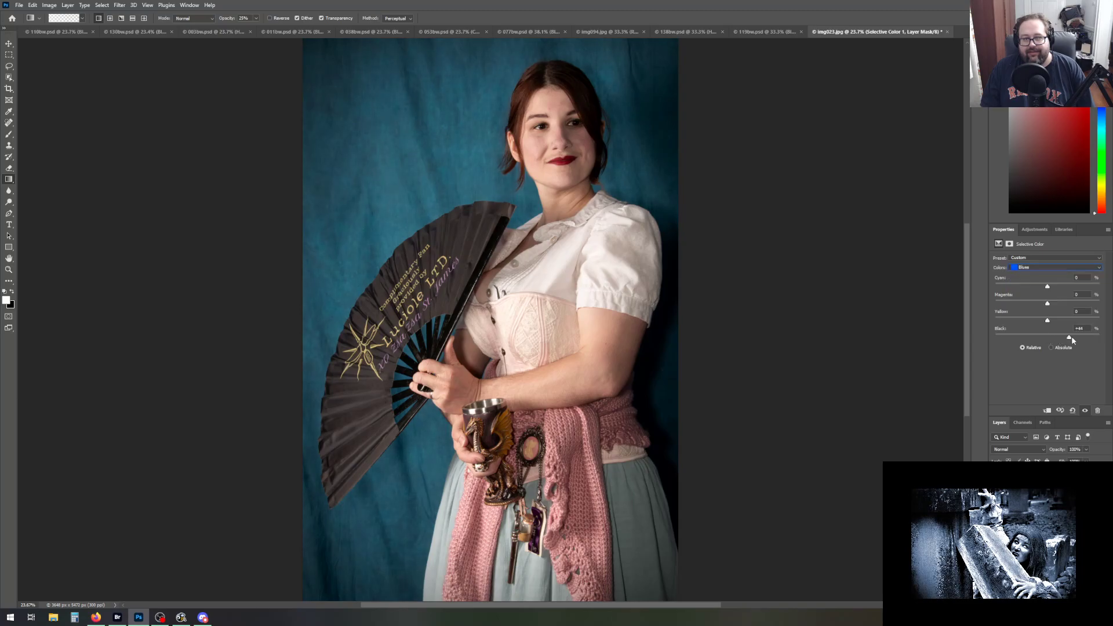
pyautogui.moveTo(1097, 336)
pyautogui.mouseDown()
pyautogui.moveTo(1076, 338)
pyautogui.moveTo(1086, 341)
pyautogui.mouseUp()
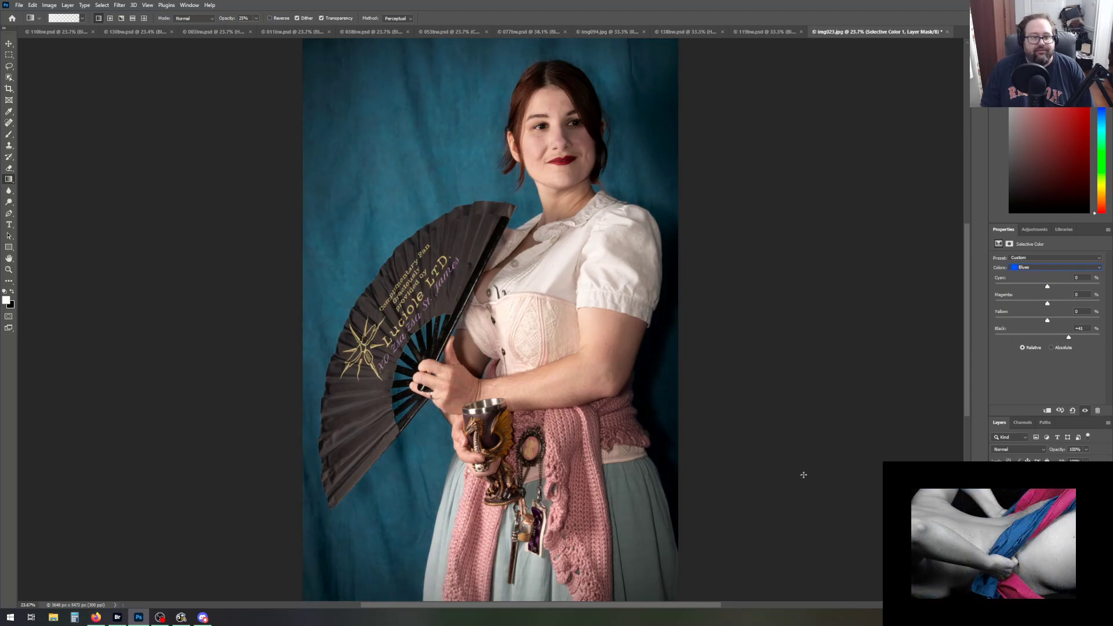
# Deepen the vignette along the bottom edge of Background copy with another faint black gradient
pyautogui.moveTo(966, 346); pyautogui.dragTo(966, 391)
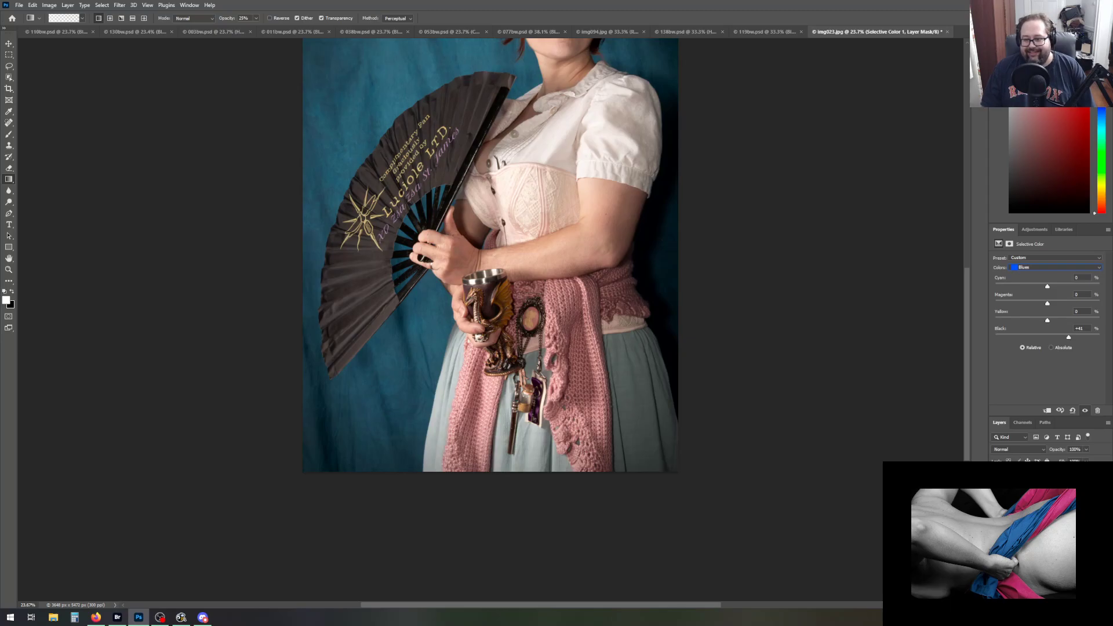
pyautogui.click(1037, 510)
pyautogui.moveTo(494, 495); pyautogui.dragTo(494, 418)
pyautogui.scroll(3, 676, 564)
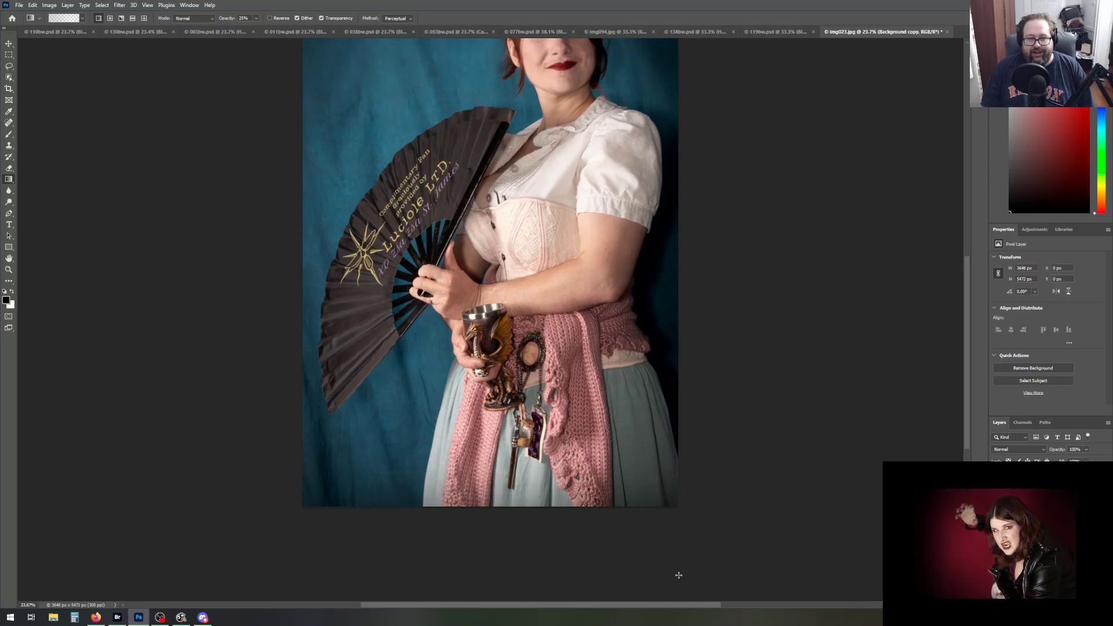
# Deepen the vignette along the top and left edges of Background copy with faint black gradients
pyautogui.scroll(2, 675, 564)
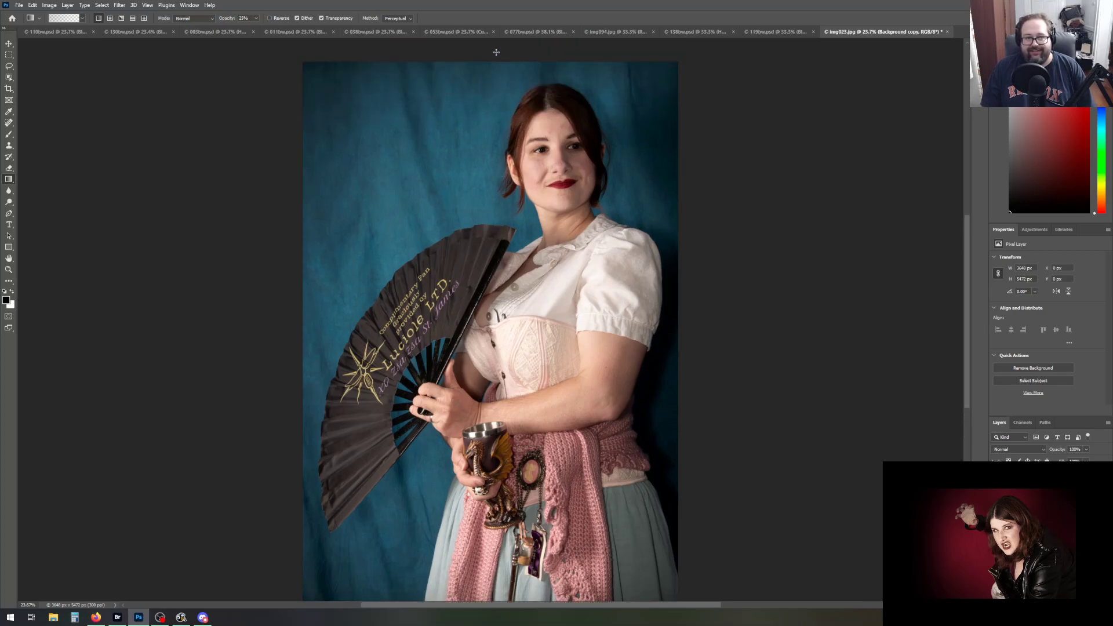
pyautogui.moveTo(494, 106); pyautogui.dragTo(494, 107)
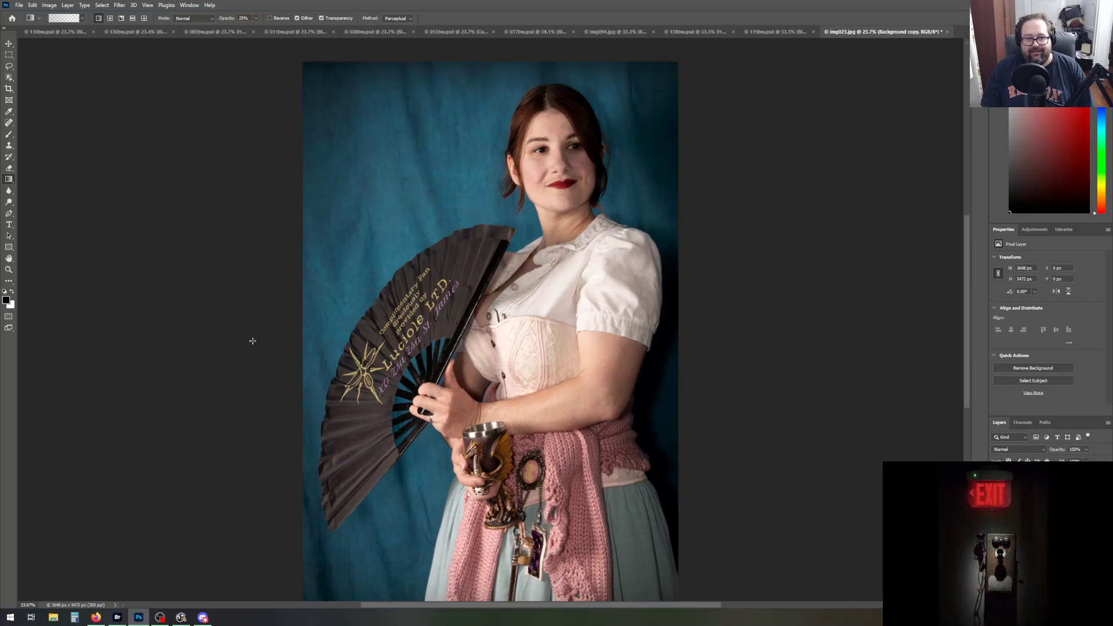
pyautogui.moveTo(347, 339); pyautogui.dragTo(348, 339)
pyautogui.scroll(-1, 490, 328)
pyautogui.scroll(-2, 872, 527)
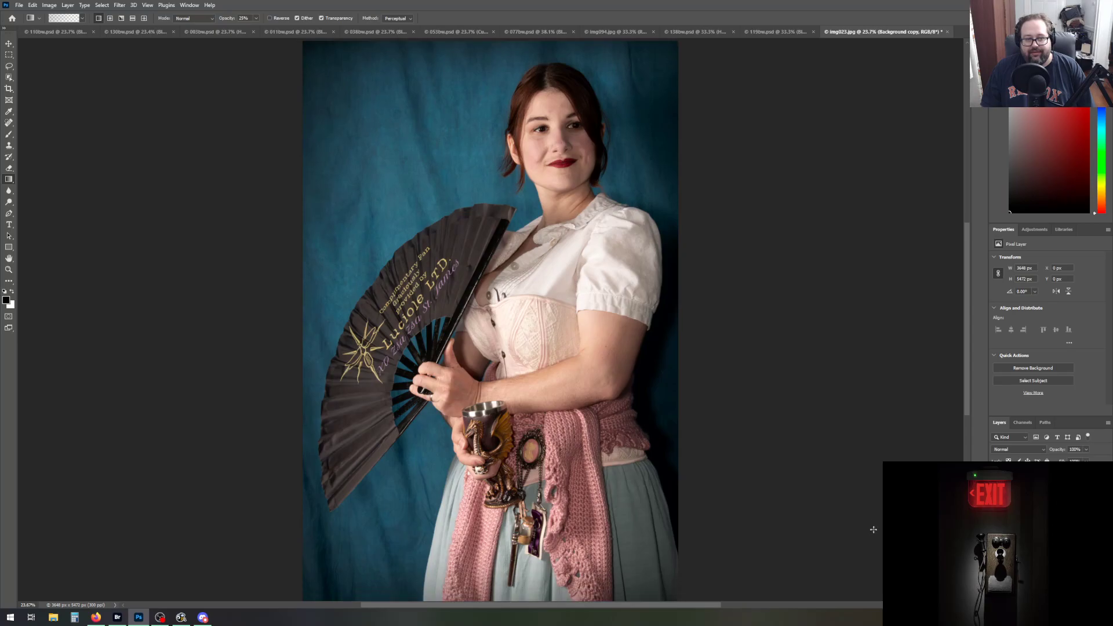
pyautogui.scroll(2, 872, 528)
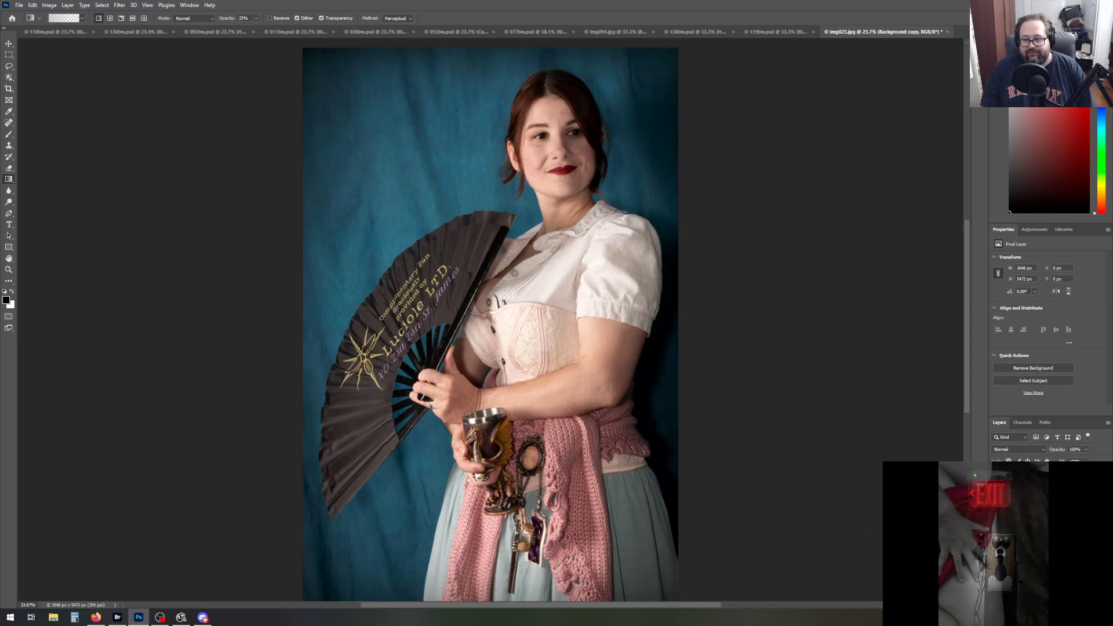
# In the existing Selective Color adjustment, set Black in the Blacks to +1%
pyautogui.click(1041, 493)
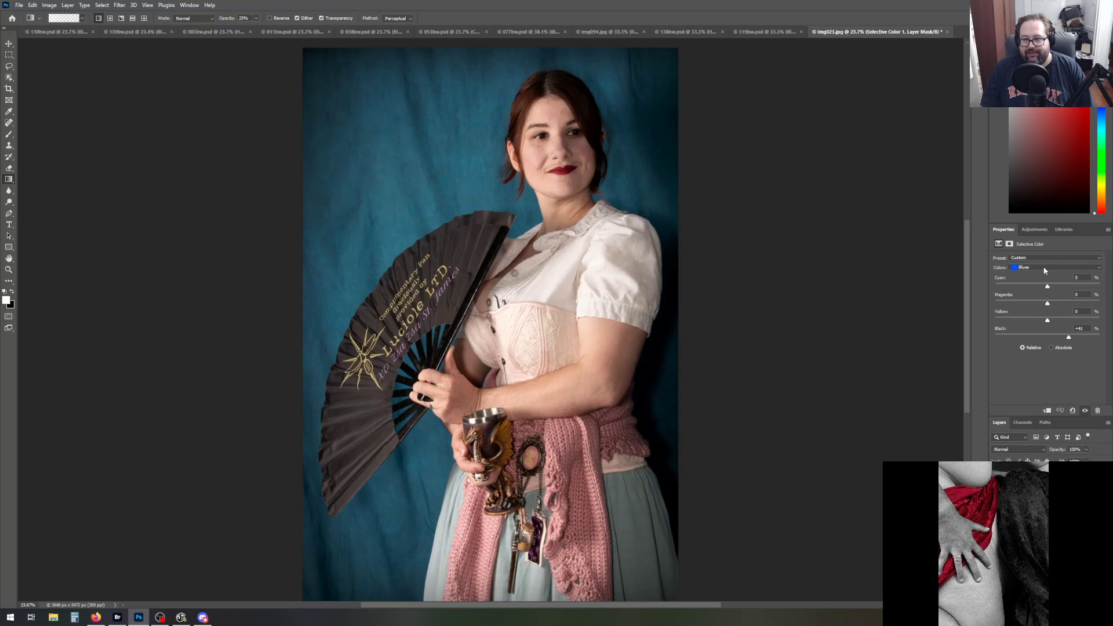
pyautogui.click(1044, 267)
pyautogui.click(1034, 330)
pyautogui.click(1048, 337)
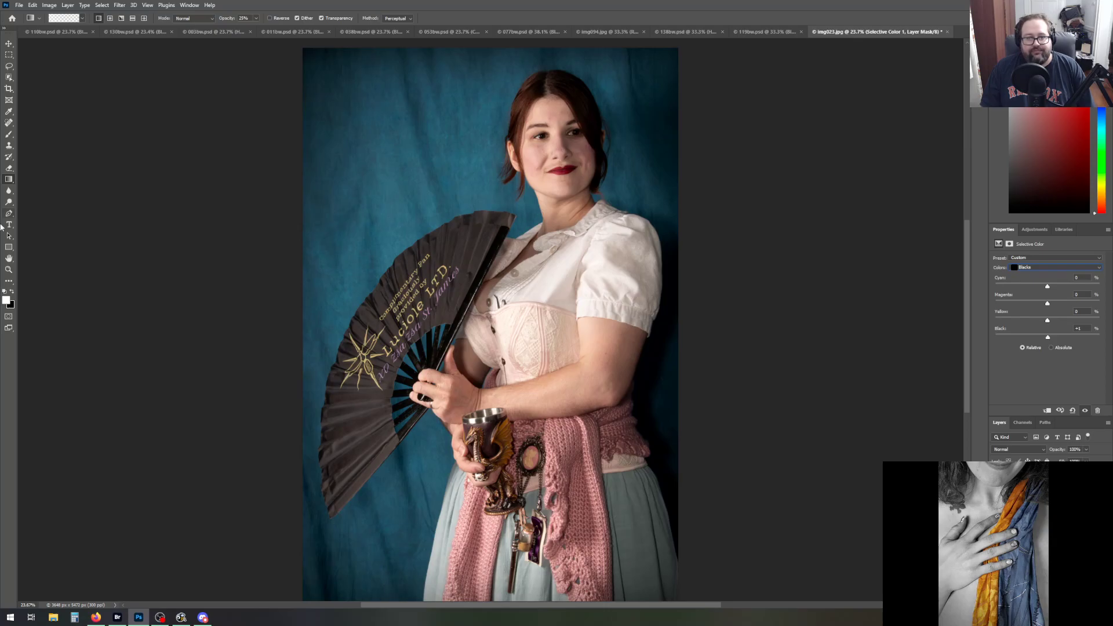
# Set up the Dodge tool with the Shadows range and a 275 px soft brush for the subject's hair
pyautogui.click(9, 269)
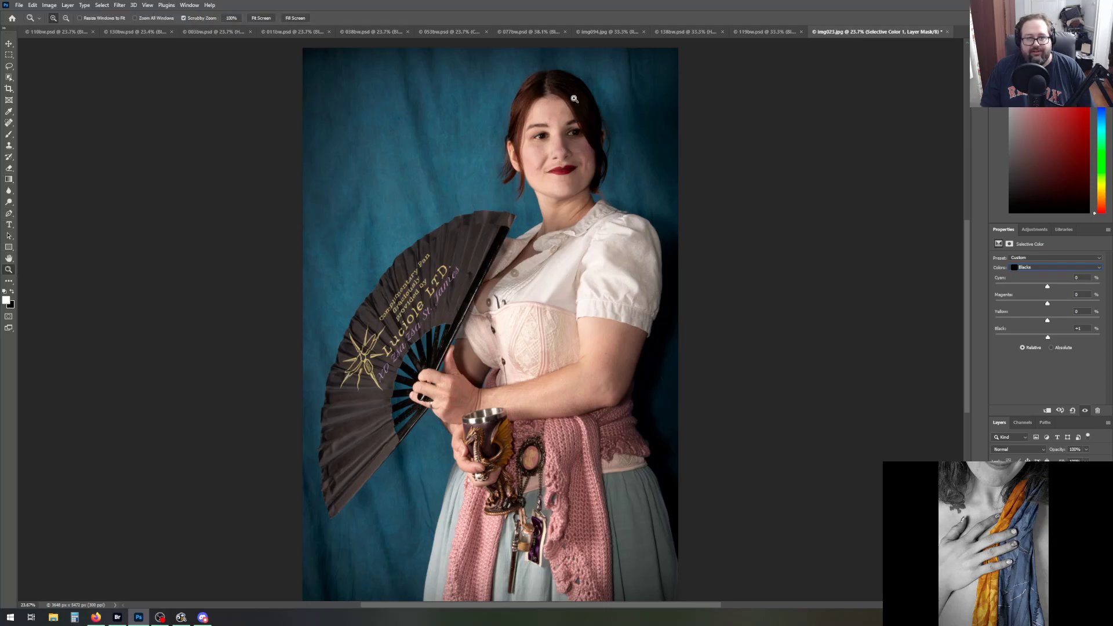
pyautogui.click(595, 90)
pyautogui.click(595, 90)
pyautogui.click(595, 90)
pyautogui.click(595, 90)
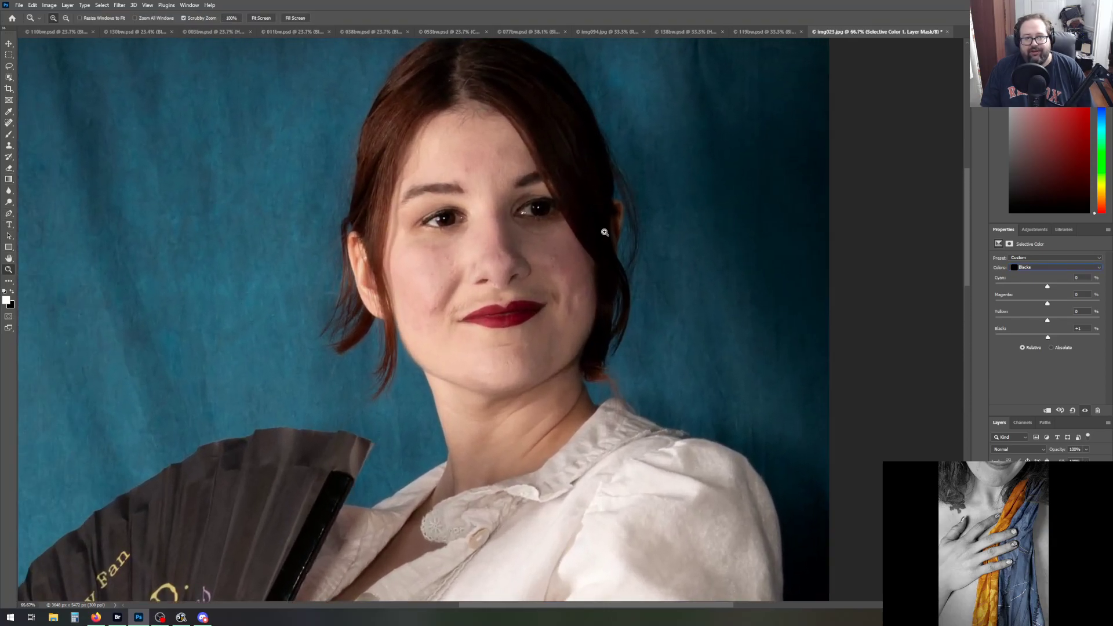
pyautogui.moveTo(964, 207); pyautogui.dragTo(960, 175)
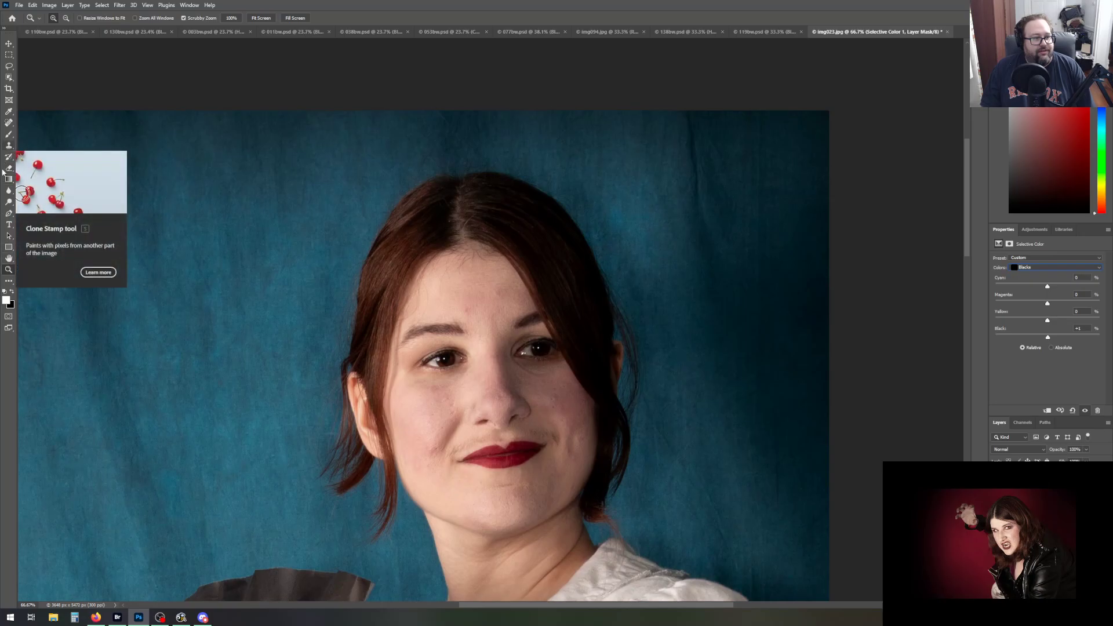
pyautogui.click(9, 202)
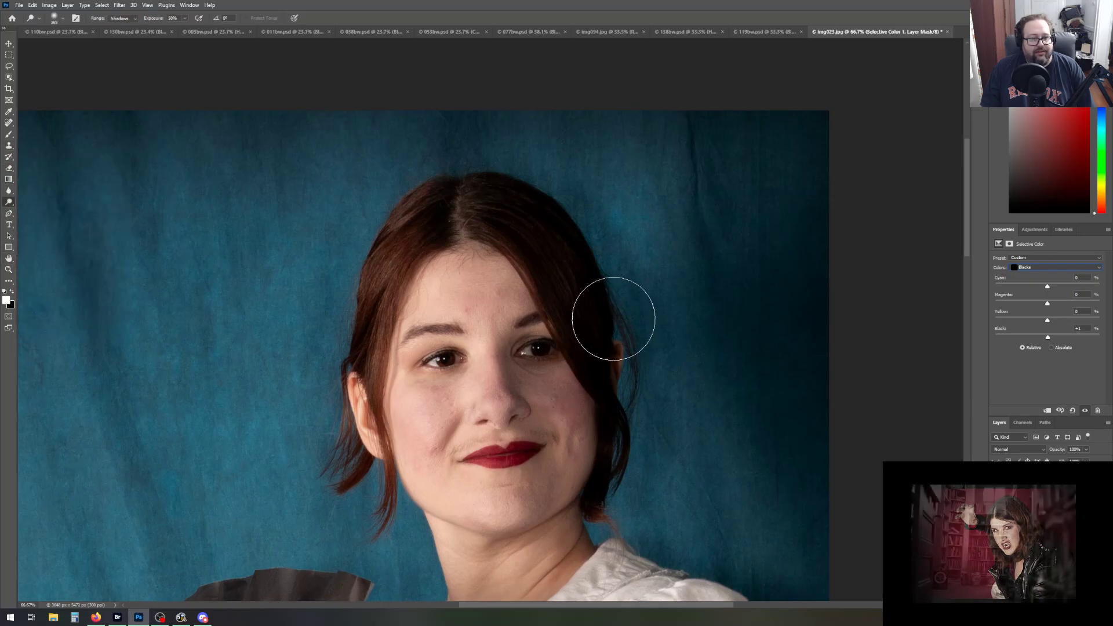
pyautogui.click(64, 19)
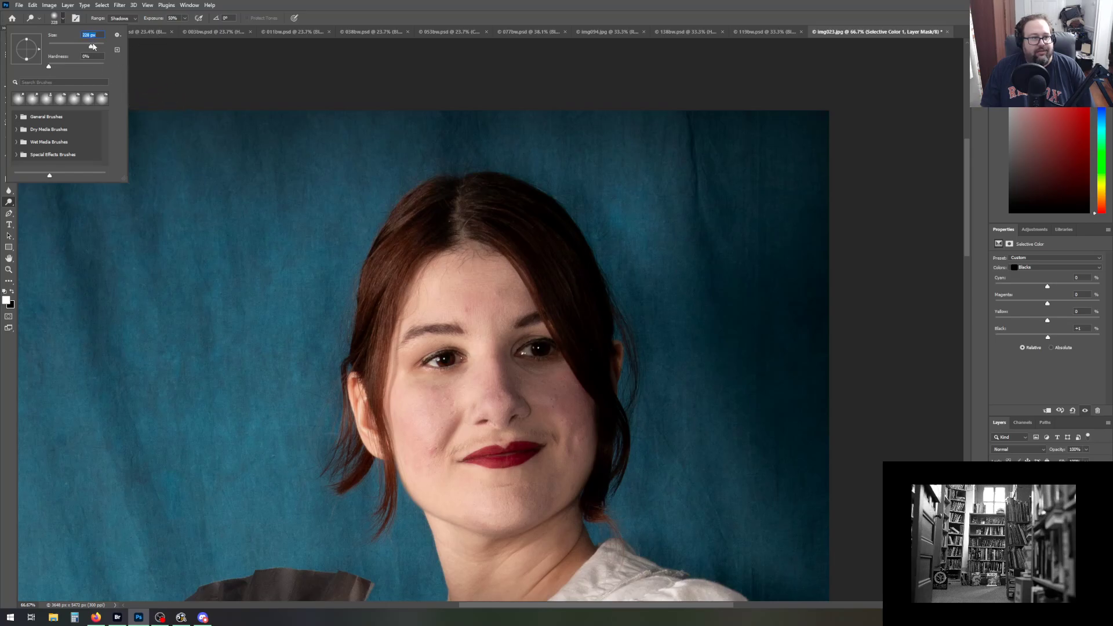
pyautogui.moveTo(93, 46); pyautogui.dragTo(91, 46)
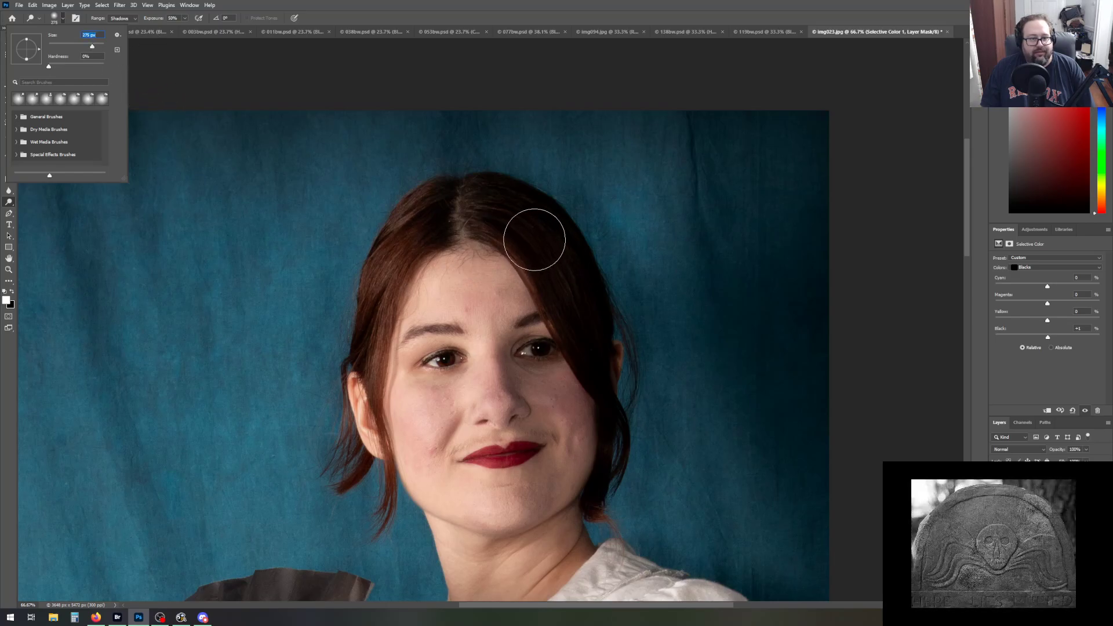
pyautogui.click(534, 240)
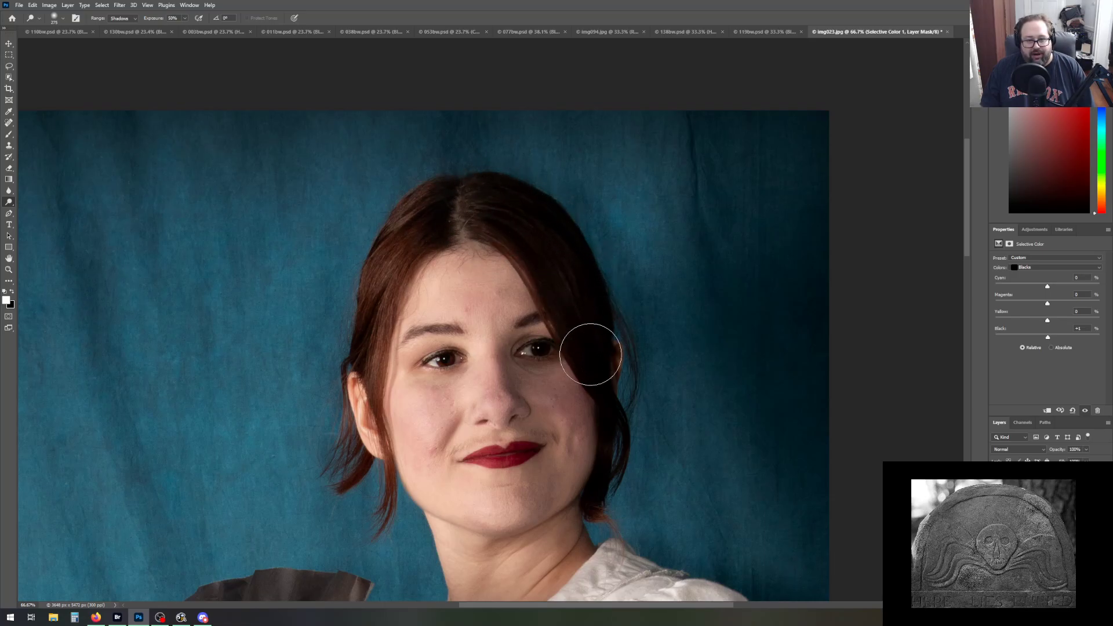
# Reduce the Dodge brush to about 187 px and lighten the hair shadows on the Background copy layer
pyautogui.click(62, 18)
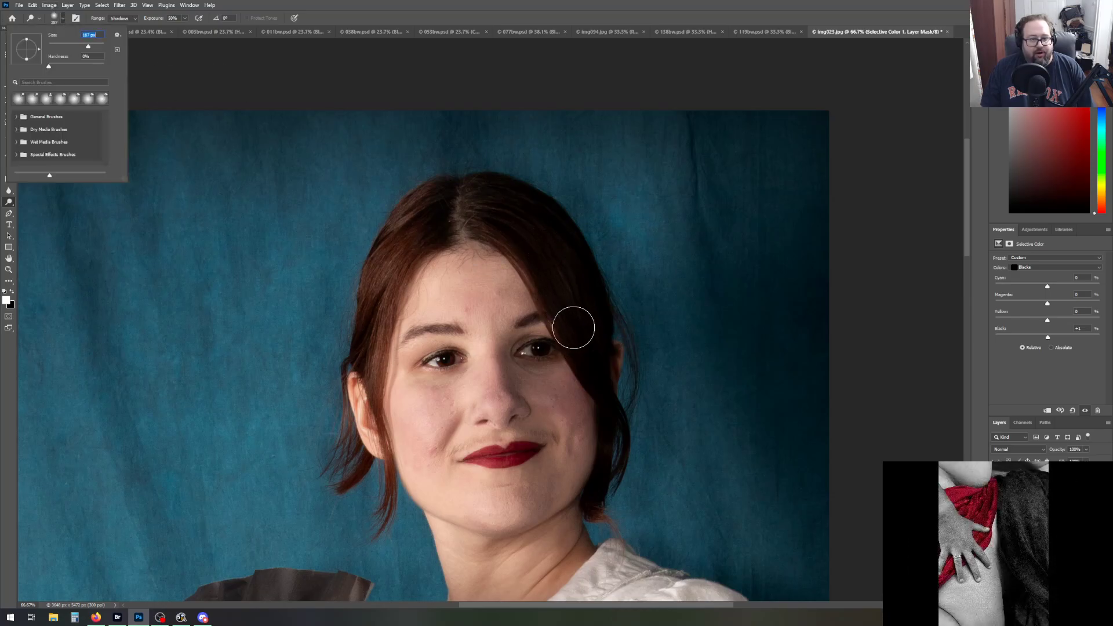
pyautogui.click(579, 337)
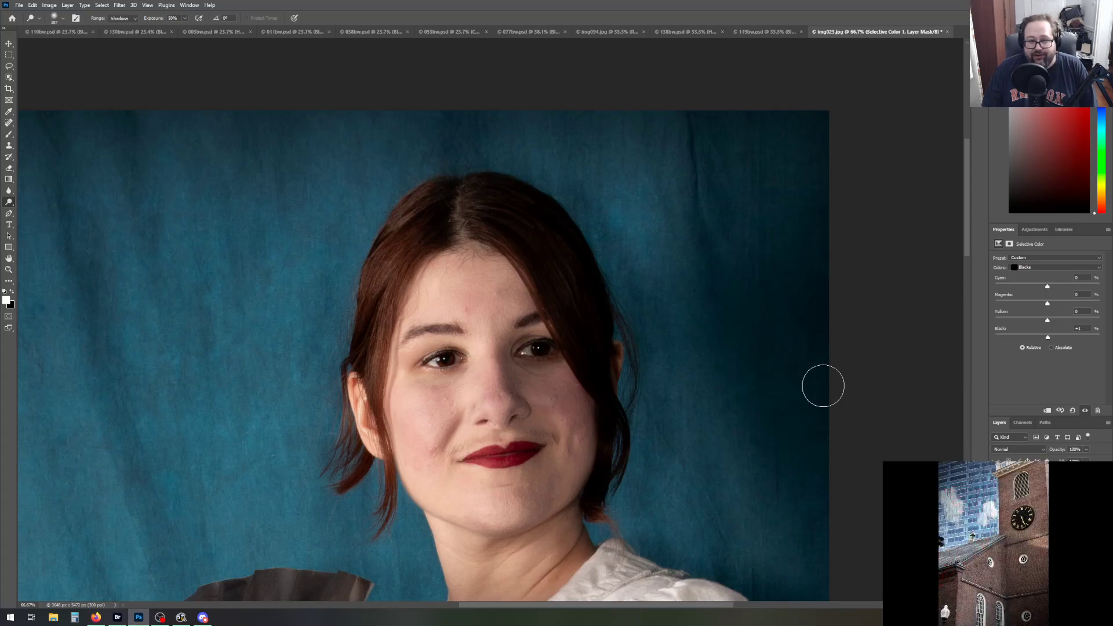
pyautogui.click(1035, 492)
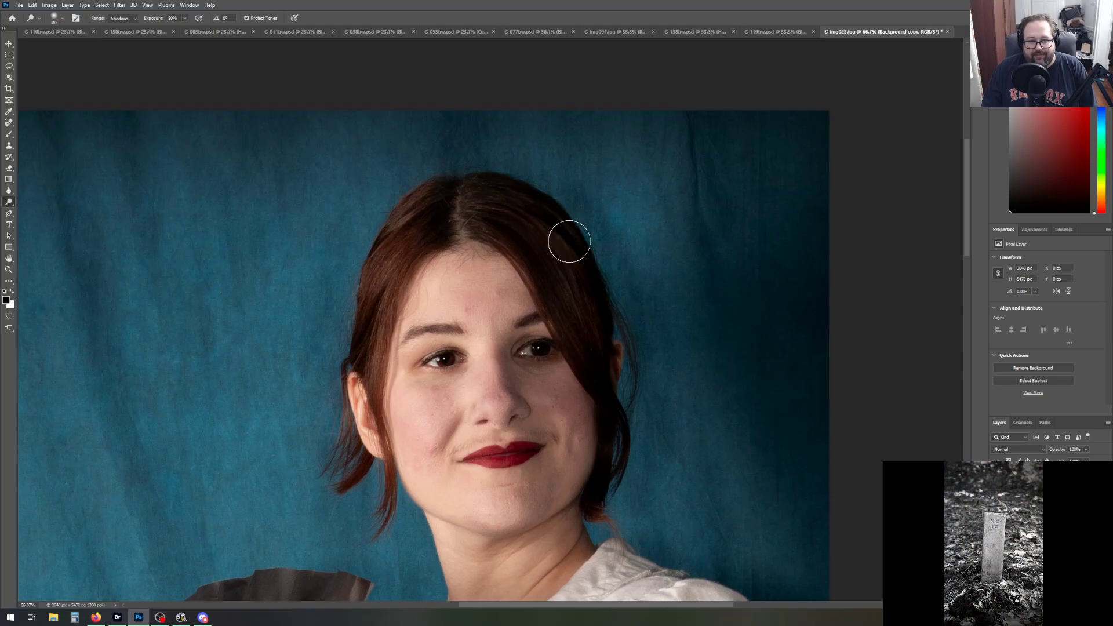
# Try further dodging of the shadows in the hair and undo the last dodge stroke
pyautogui.click(32, 5)
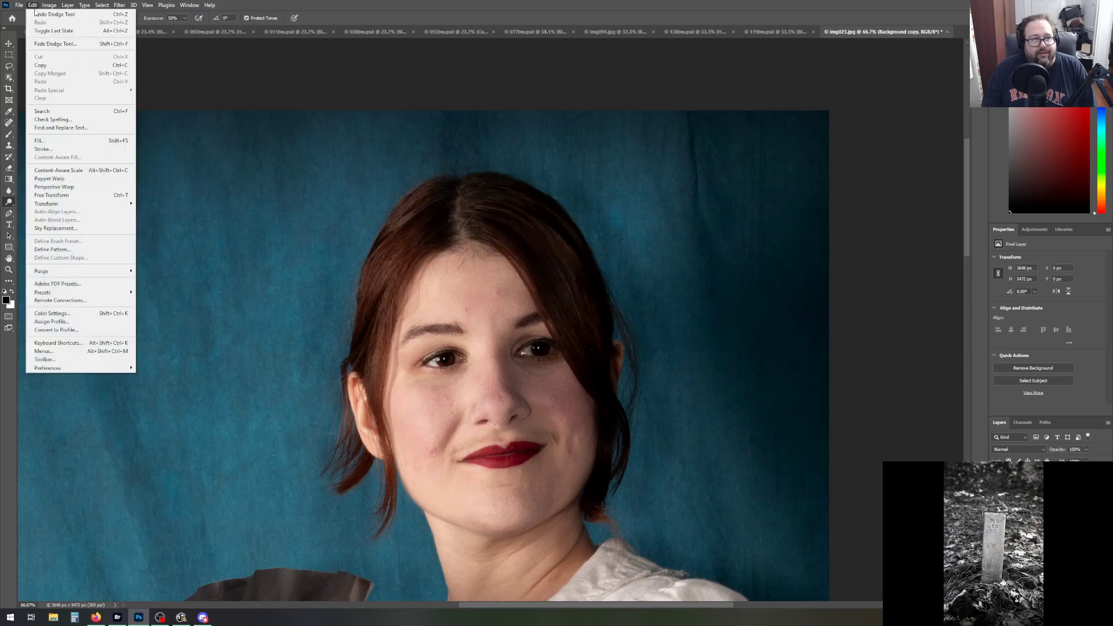
pyautogui.click(32, 5)
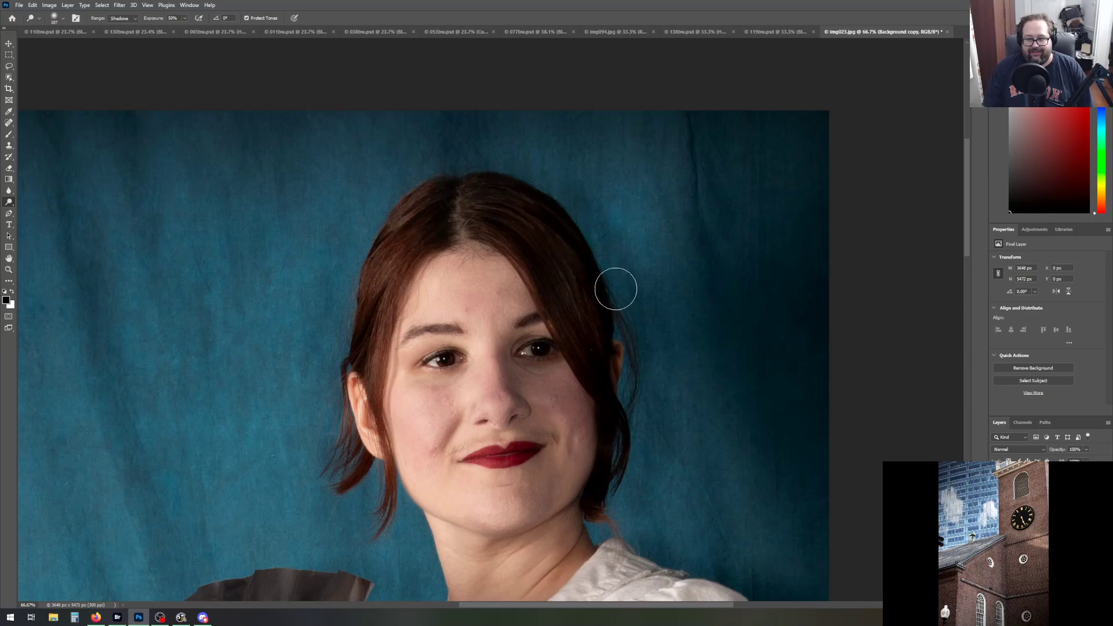
pyautogui.scroll(-2, 634, 375)
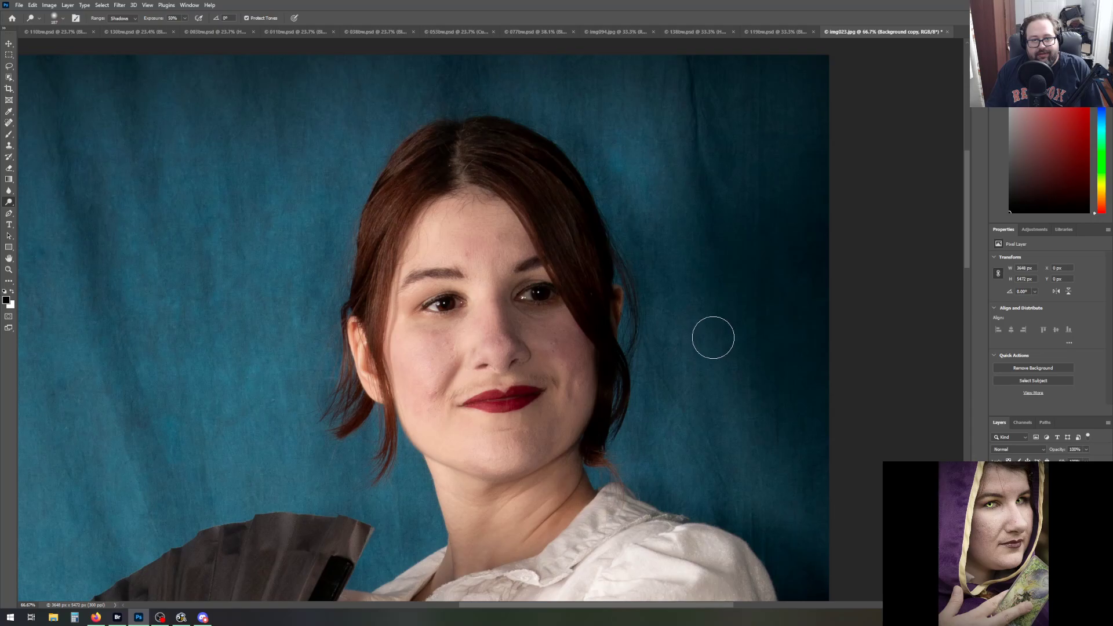
pyautogui.click(32, 4)
pyautogui.click(33, 14)
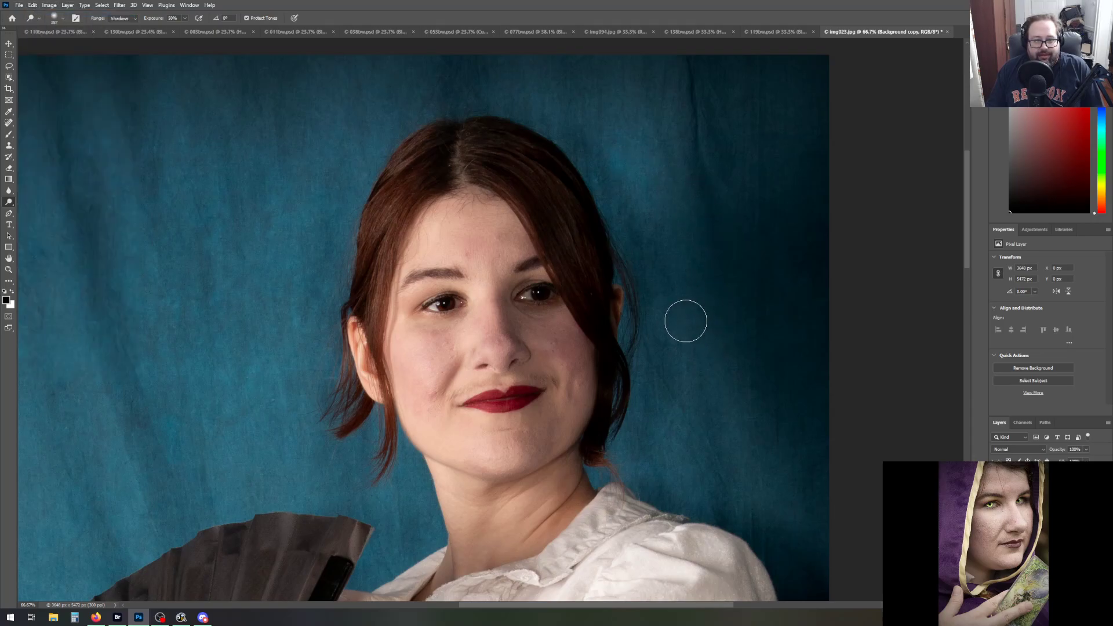
# Examine the dodged hair close up, in the full portrait, and at 50% around the head and shoulders
pyautogui.scroll(-1, 686, 318)
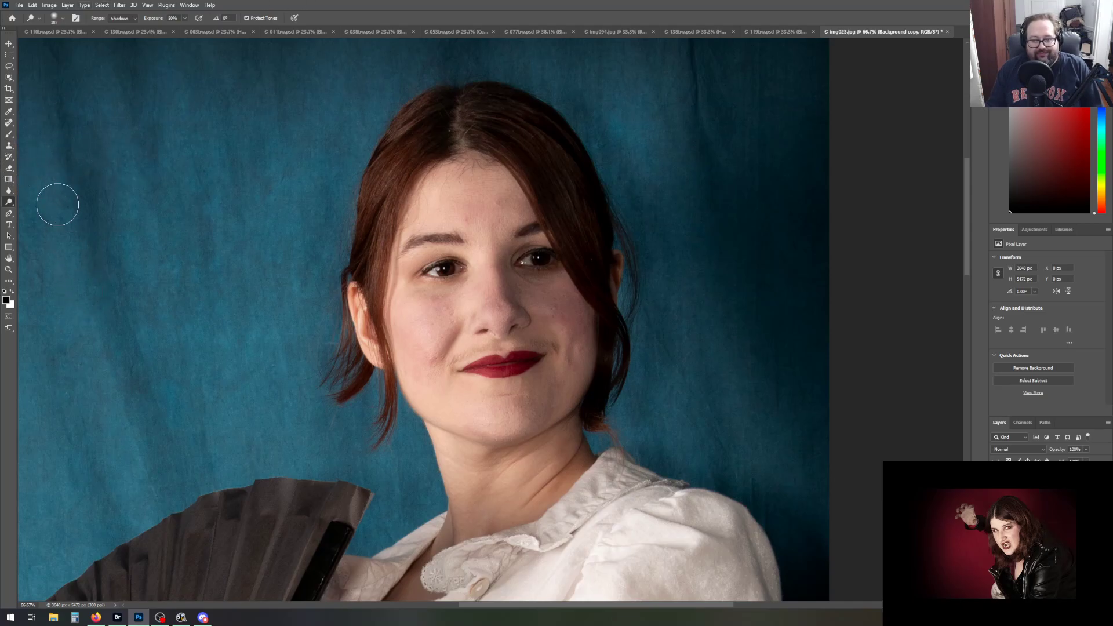
pyautogui.scroll(-5, 356, 427)
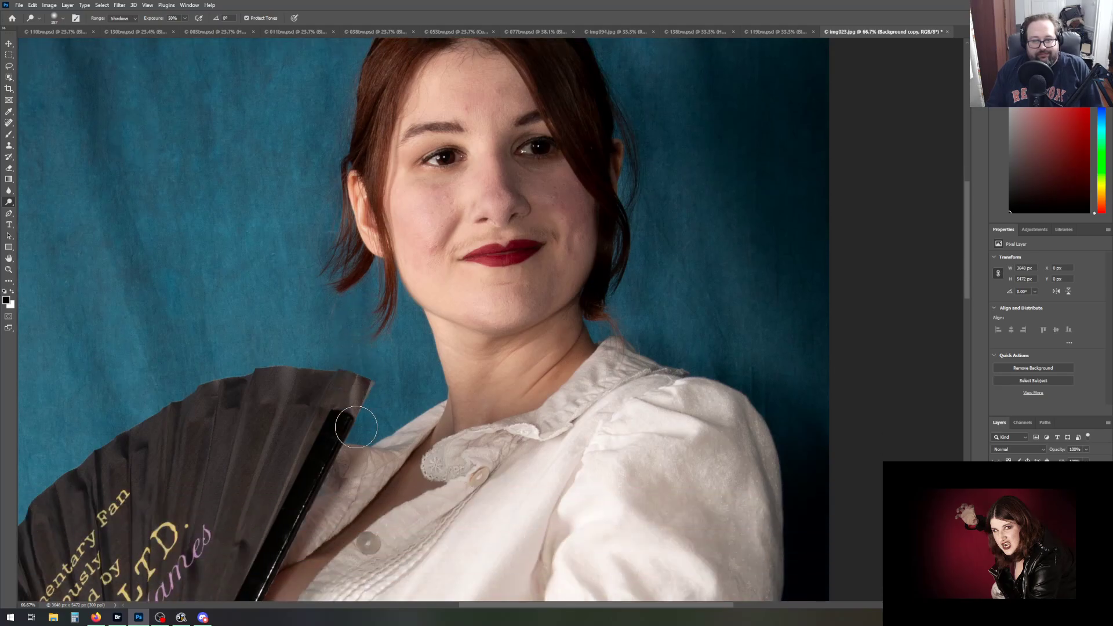
pyautogui.scroll(-4, 356, 427)
pyautogui.scroll(2, 303, 372)
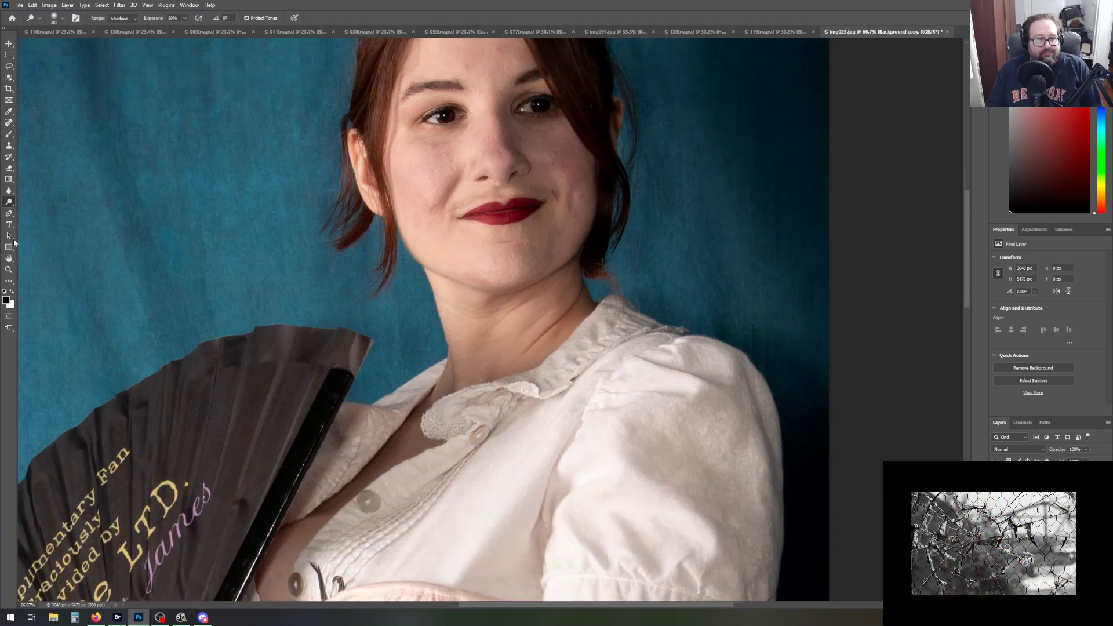
pyautogui.click(8, 269)
pyautogui.click(260, 18)
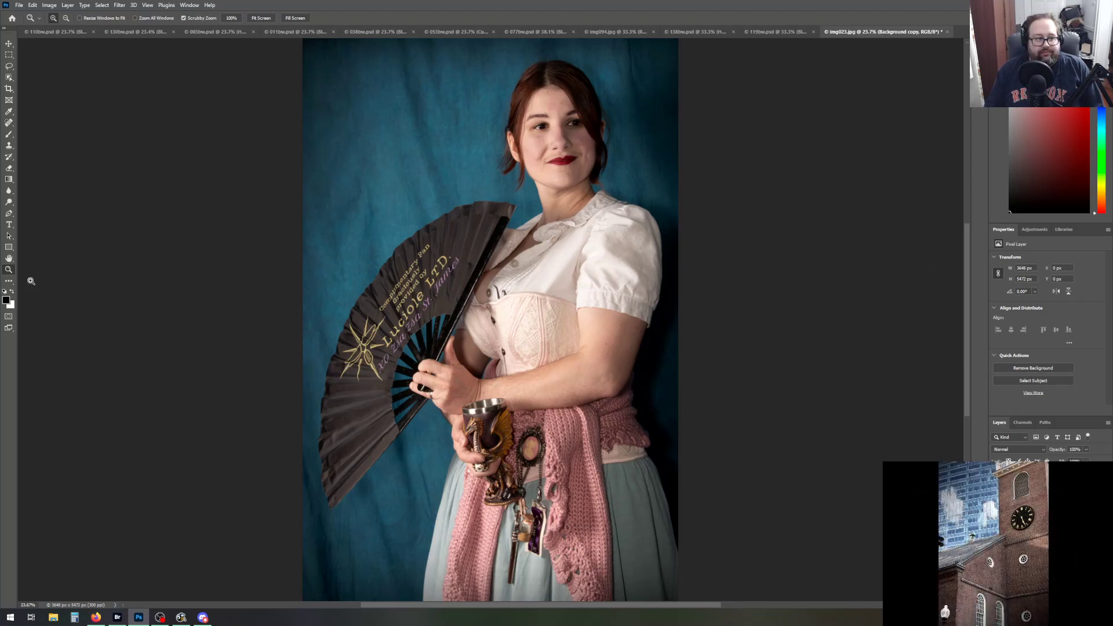
pyautogui.click(559, 129)
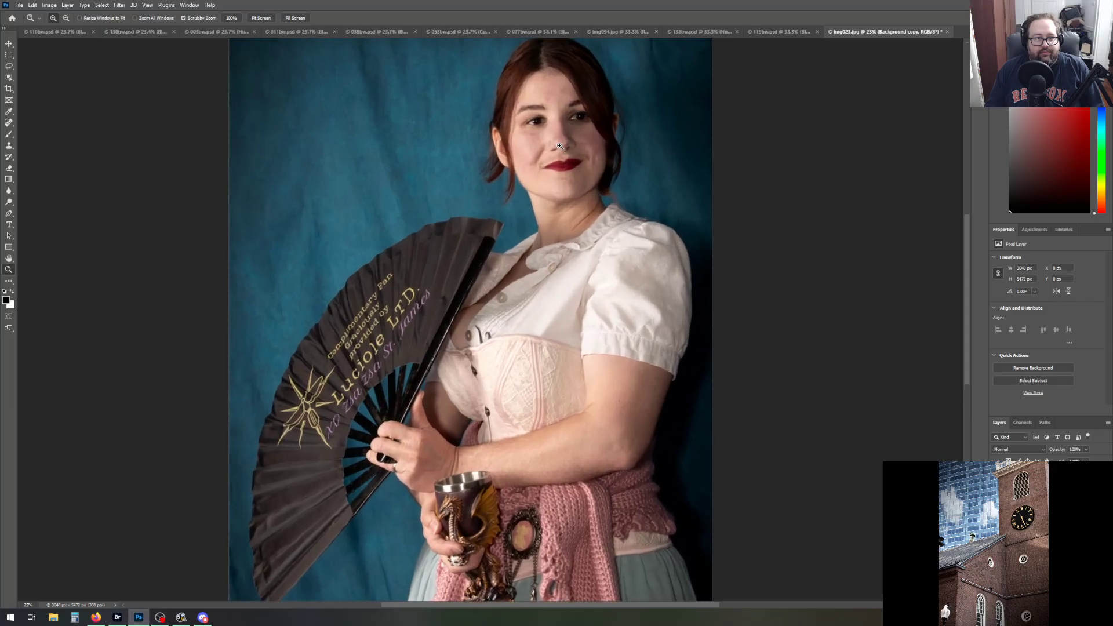
pyautogui.click(560, 129)
pyautogui.scroll(2, 551, 246)
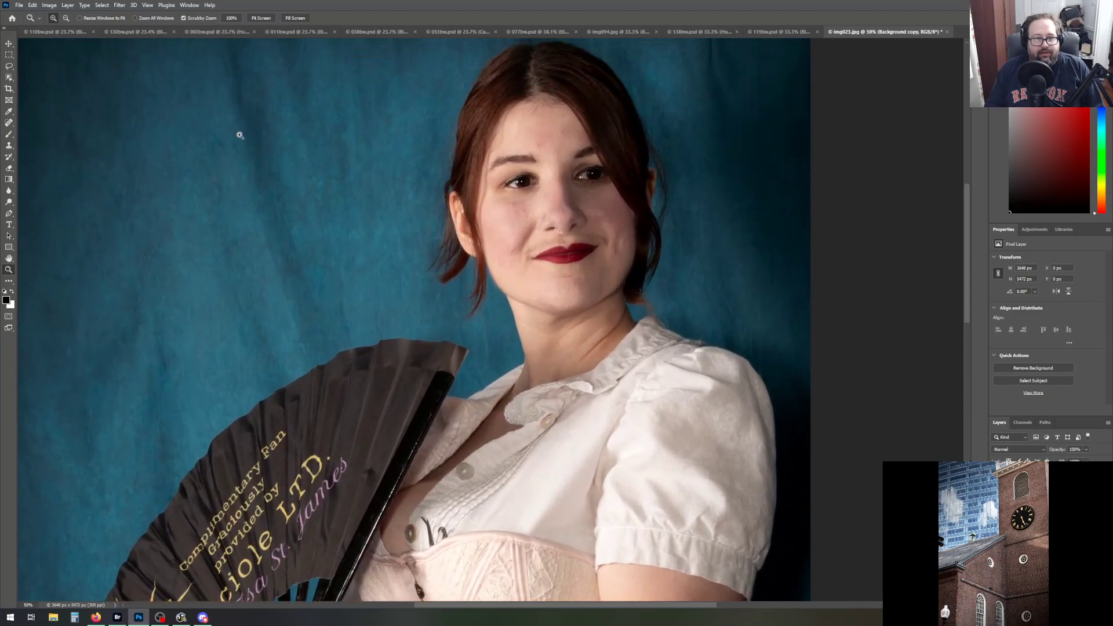
pyautogui.scroll(1, 192, 132)
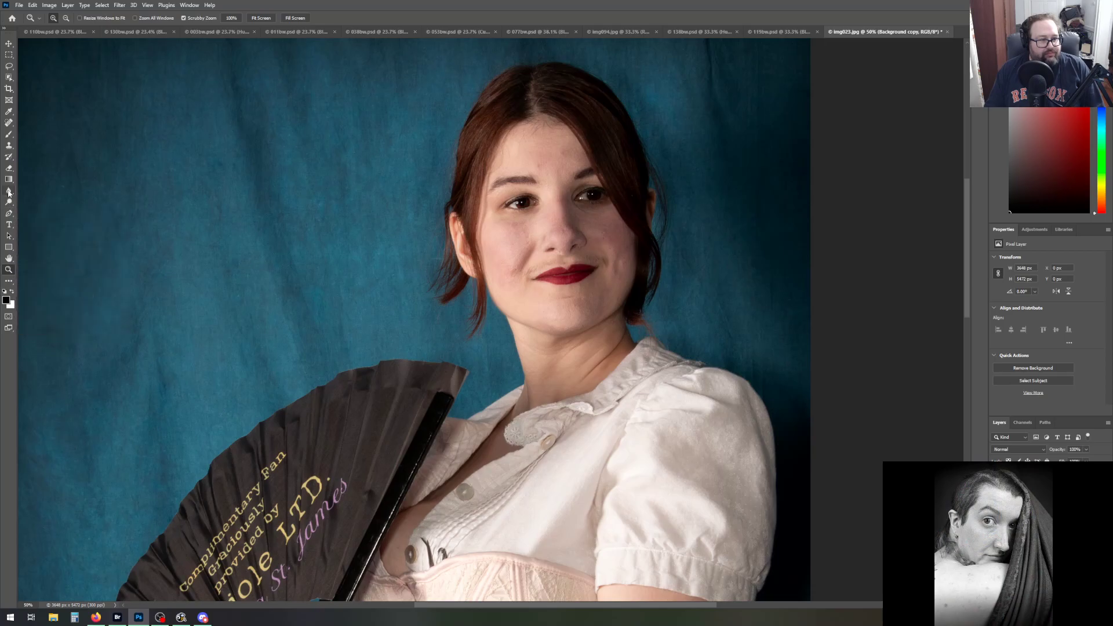
# Burn the highlights on the face with a soft brush of about 243 px at 10% exposure
pyautogui.moveTo(8, 202); pyautogui.dragTo(36, 211)
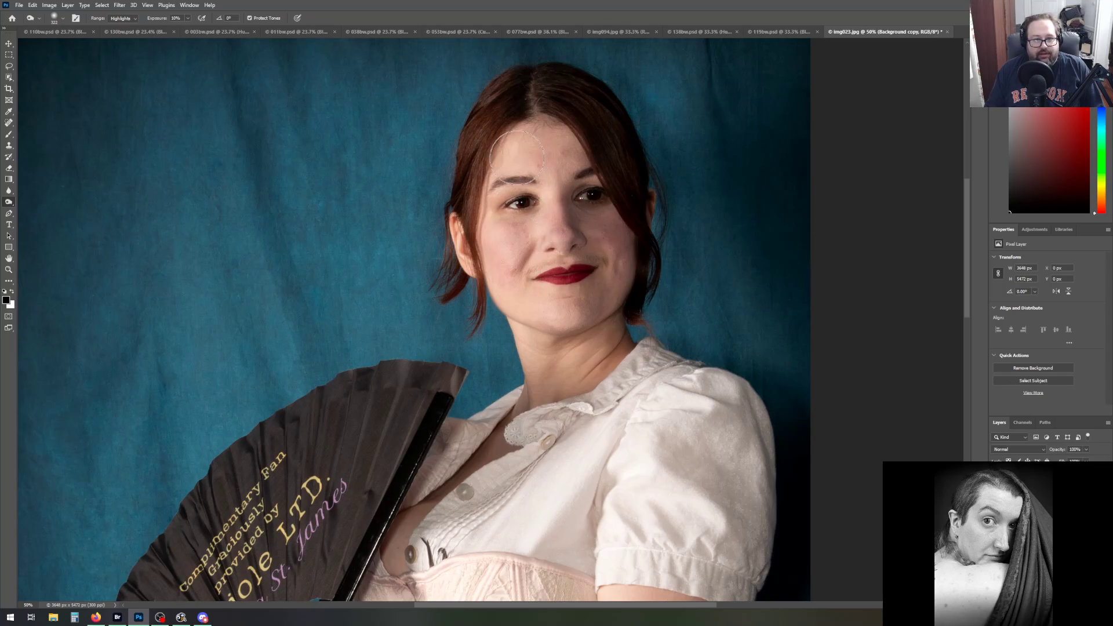
pyautogui.click(62, 21)
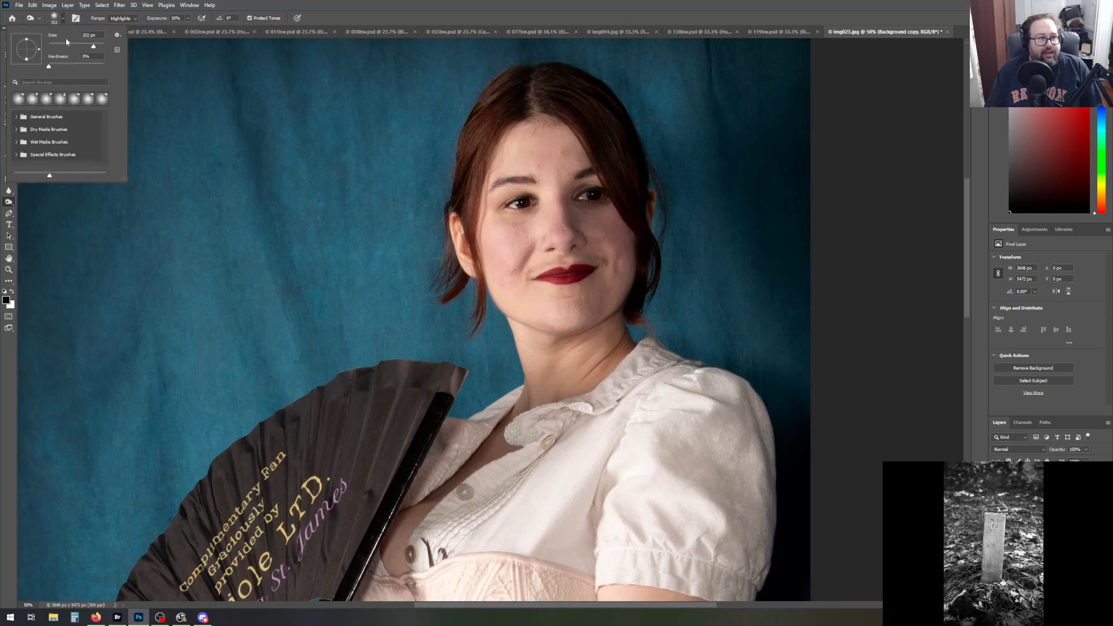
pyautogui.moveTo(91, 46); pyautogui.dragTo(91, 46)
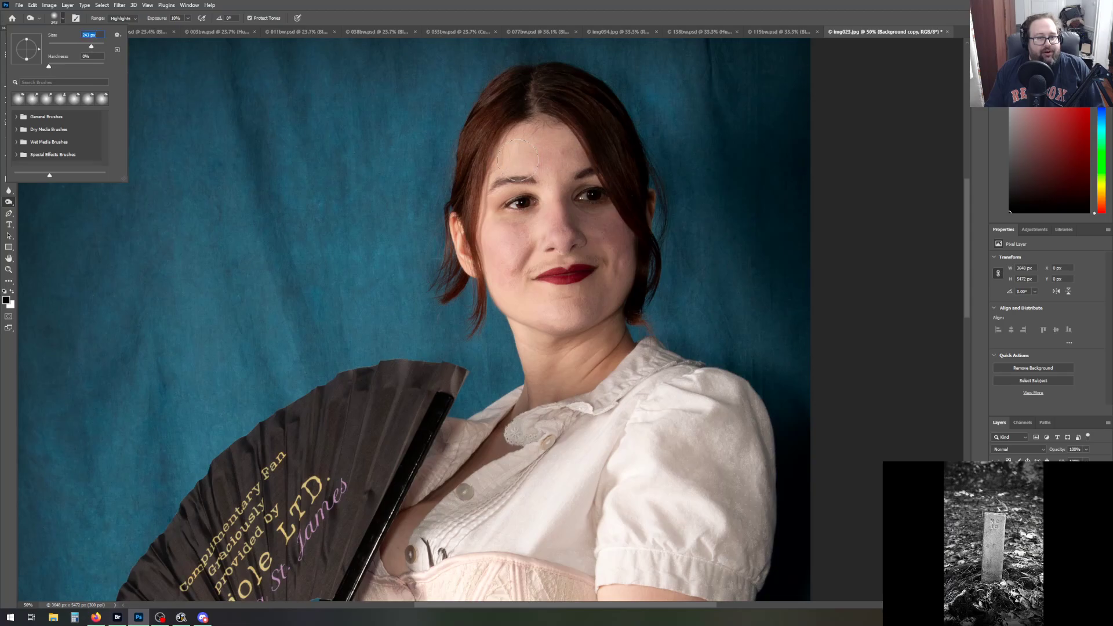
pyautogui.click(516, 160)
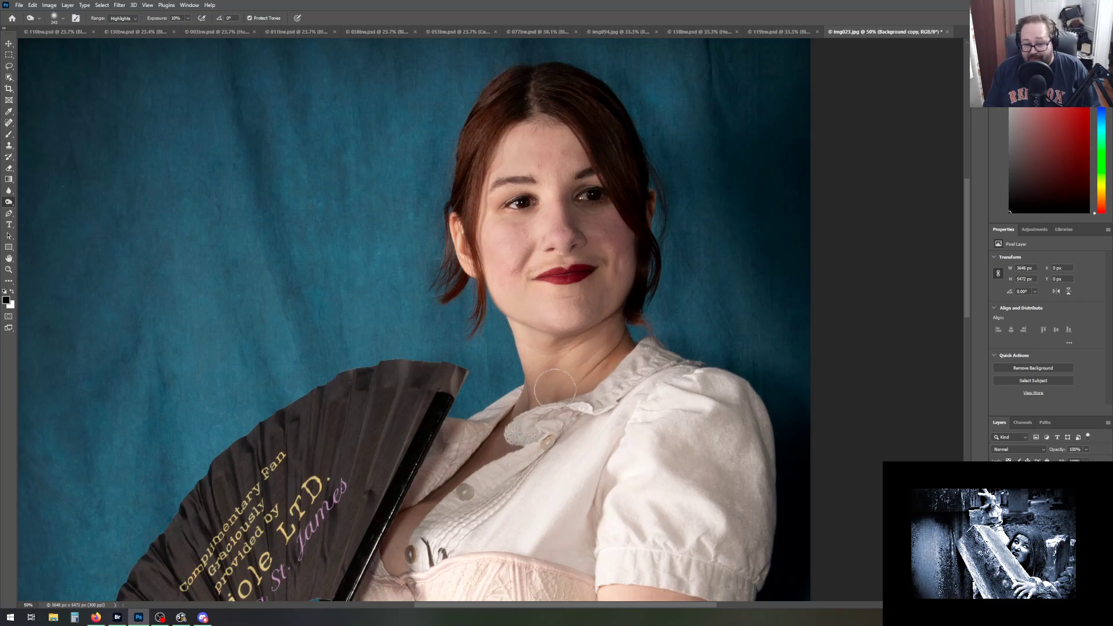
# Examine the blouse, arms, hands, accessories and skirt for areas that still need toning
pyautogui.scroll(-1, 551, 394)
pyautogui.scroll(-10, 552, 393)
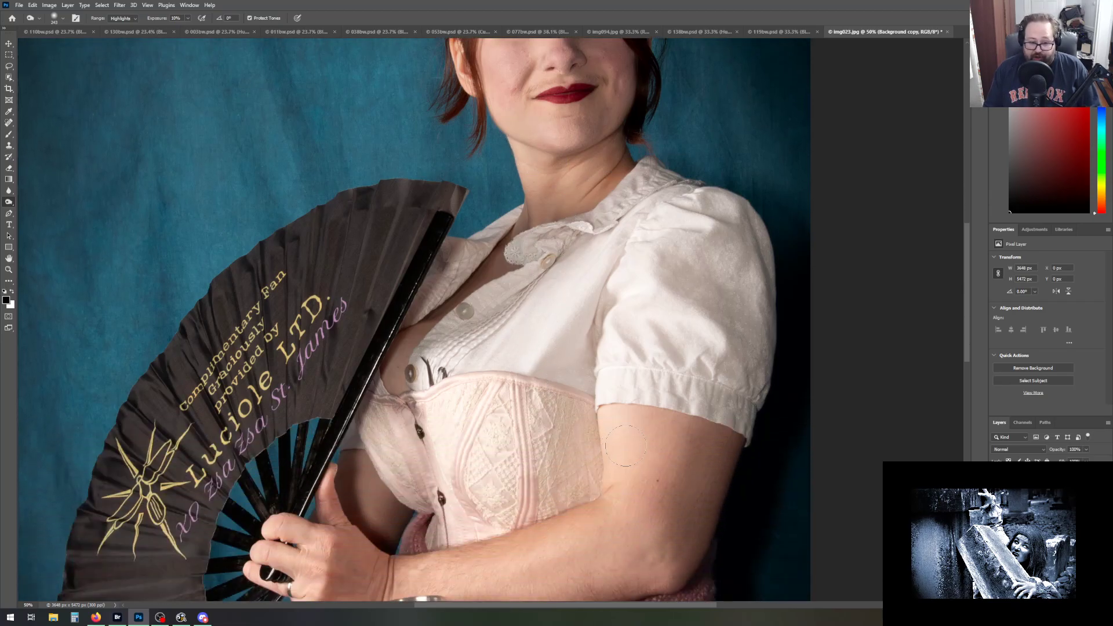
pyautogui.scroll(-1, 624, 446)
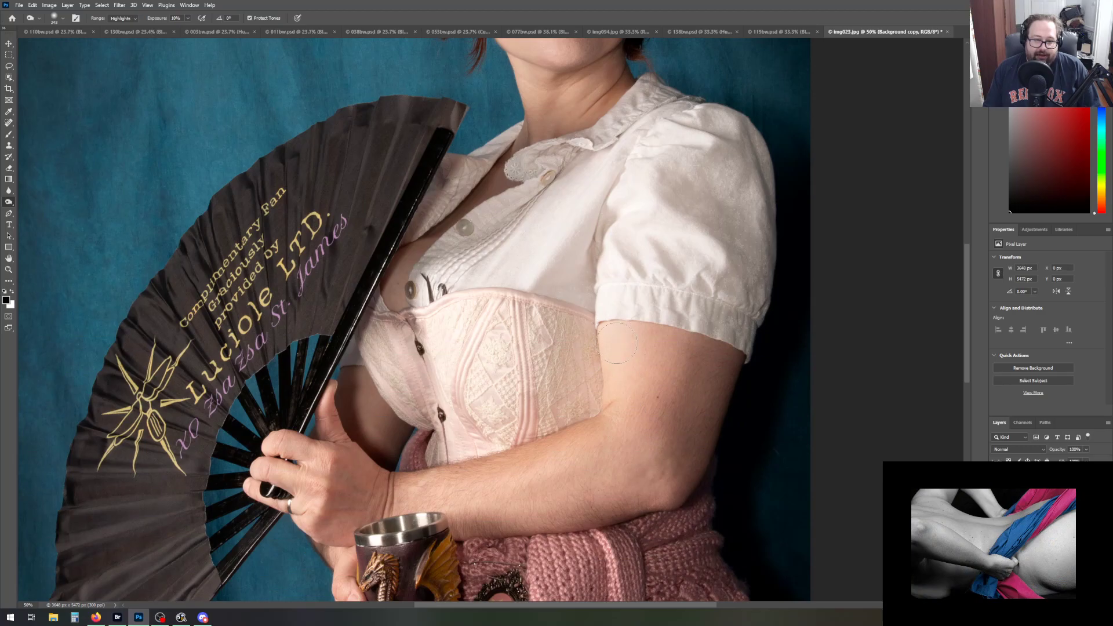
pyautogui.scroll(-4, 570, 424)
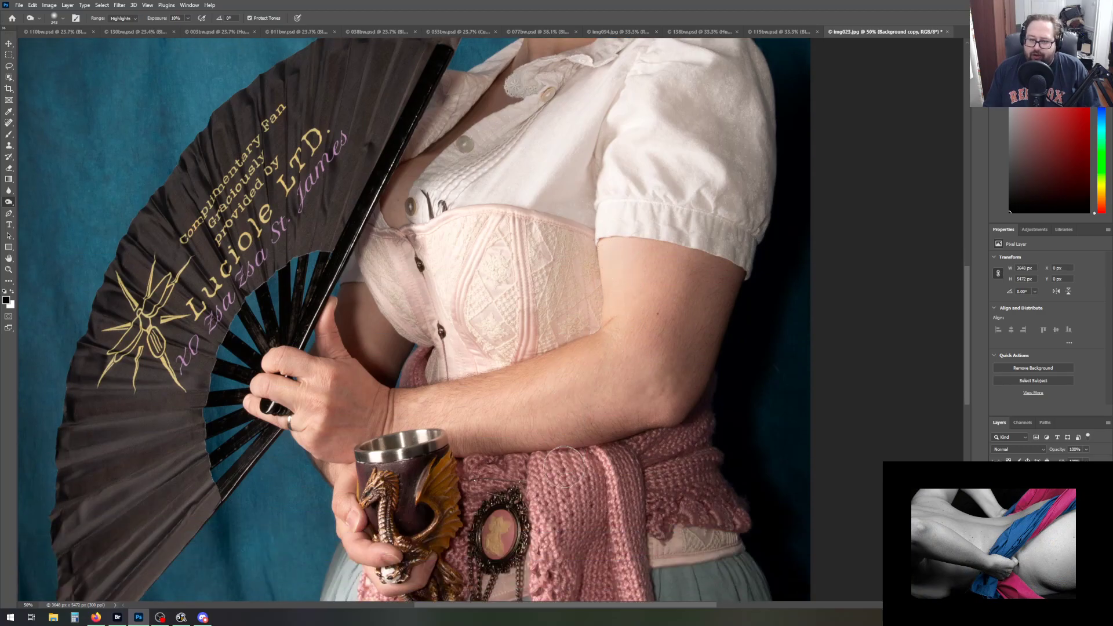
pyautogui.scroll(-6, 563, 466)
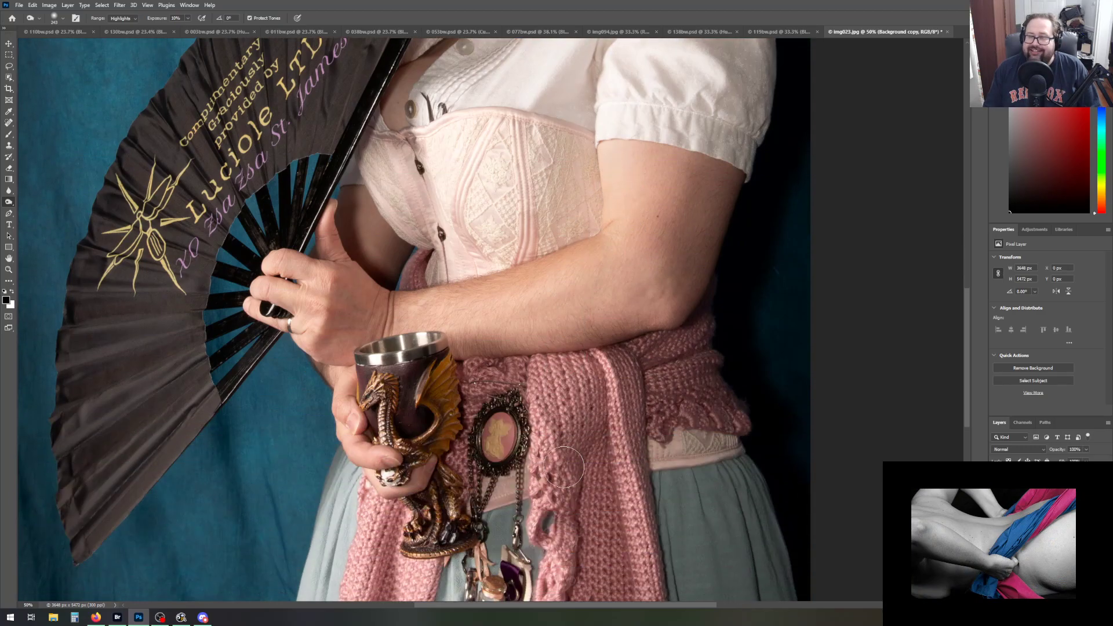
pyautogui.scroll(-7, 563, 466)
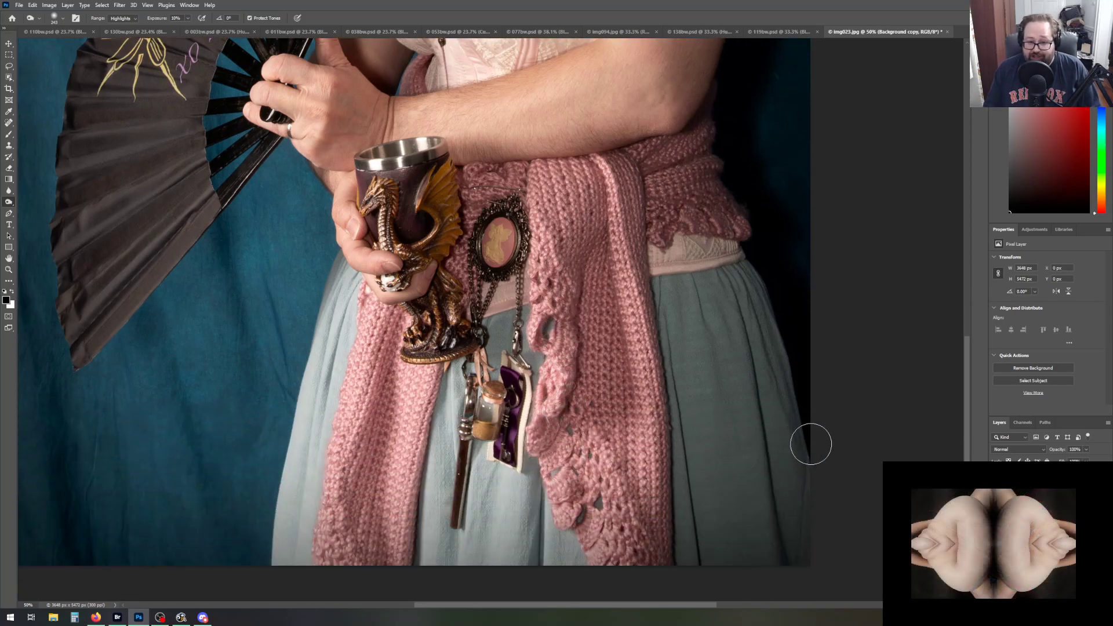
pyautogui.moveTo(965, 430)
pyautogui.mouseDown()
pyautogui.moveTo(964, 444)
pyautogui.moveTo(964, 413)
pyautogui.mouseUp()
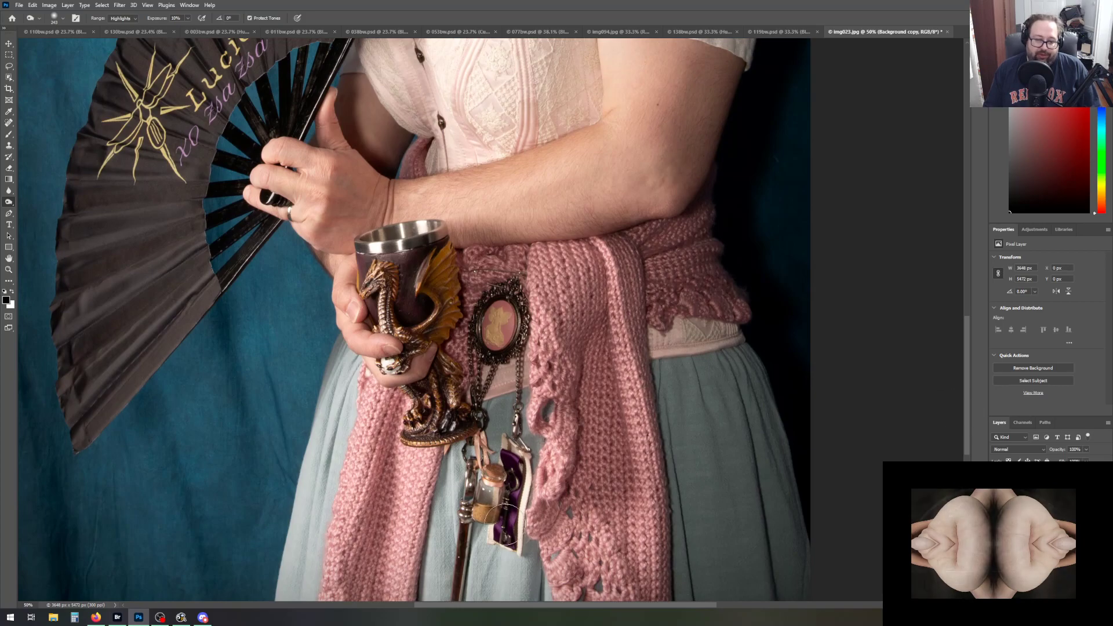
pyautogui.scroll(-1, 526, 468)
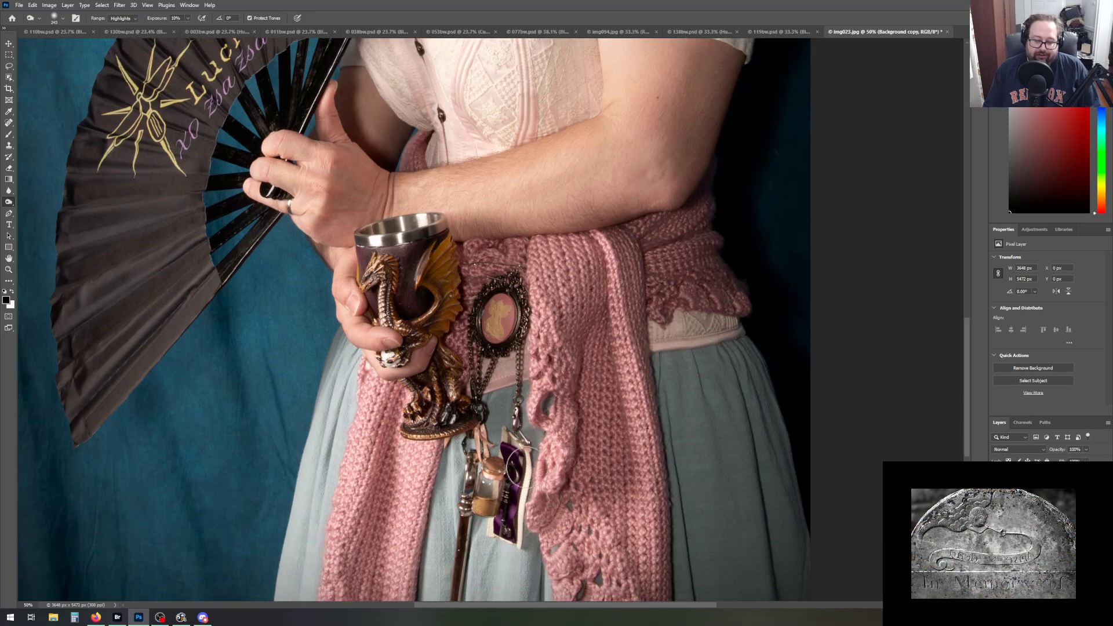
pyautogui.scroll(5, 512, 466)
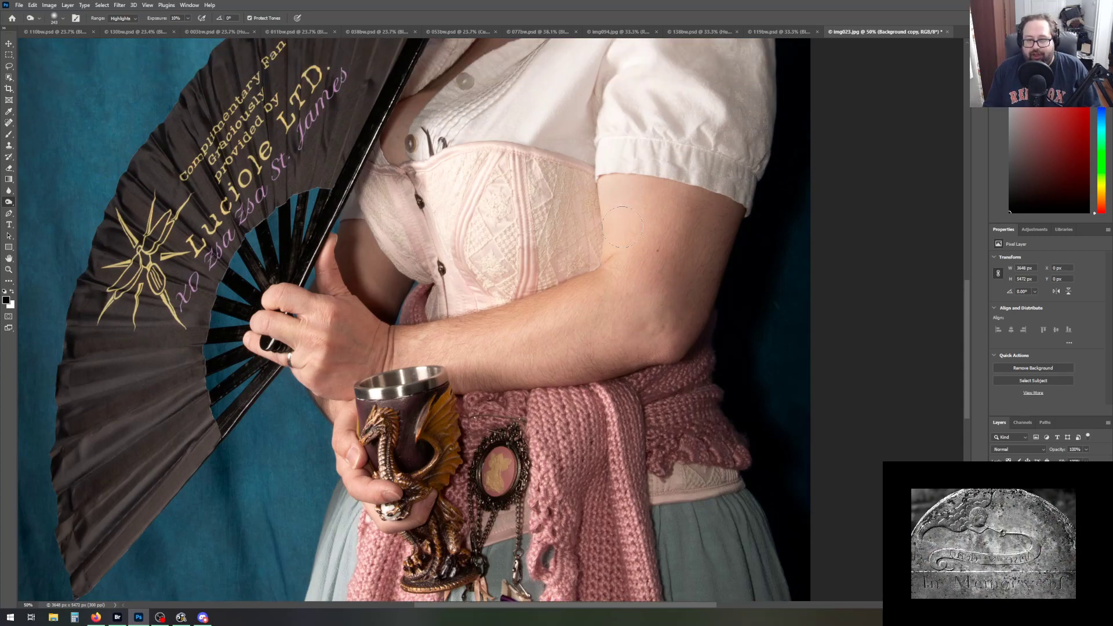
pyautogui.scroll(5, 621, 224)
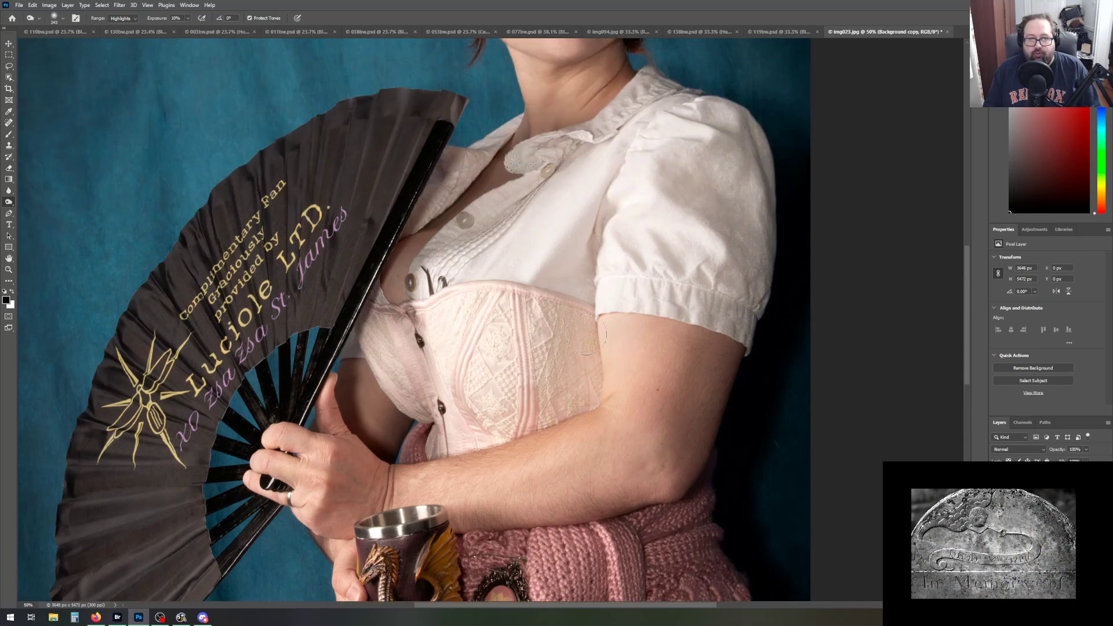
pyautogui.scroll(2, 586, 334)
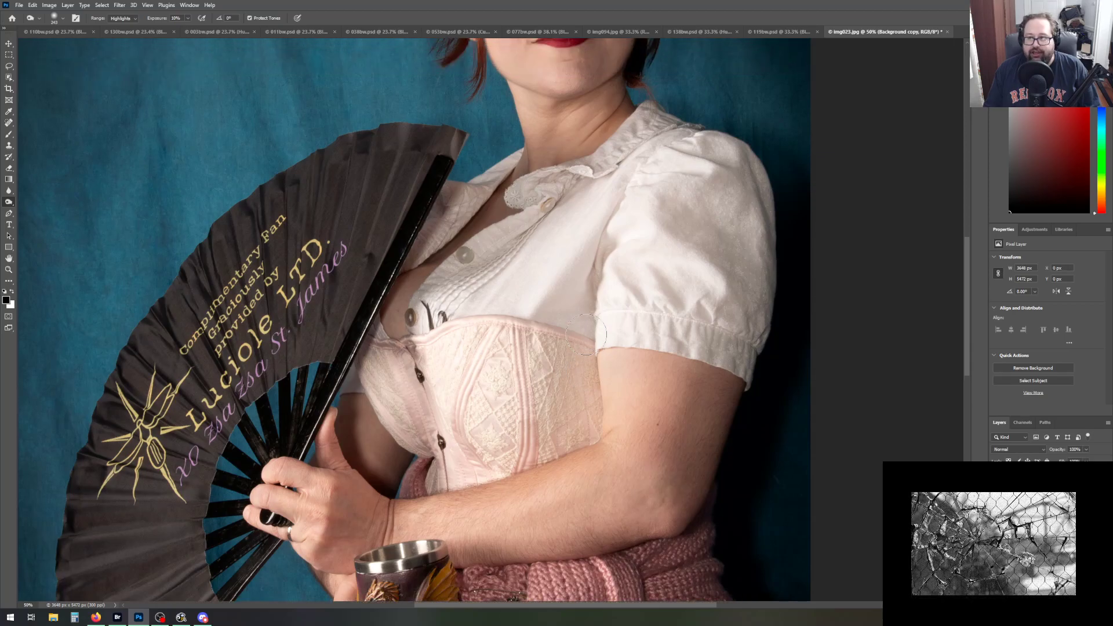
# Add a Brightness/Contrast adjustment layer to the portrait with brightness 0 and contrast 8
pyautogui.scroll(2, 584, 332)
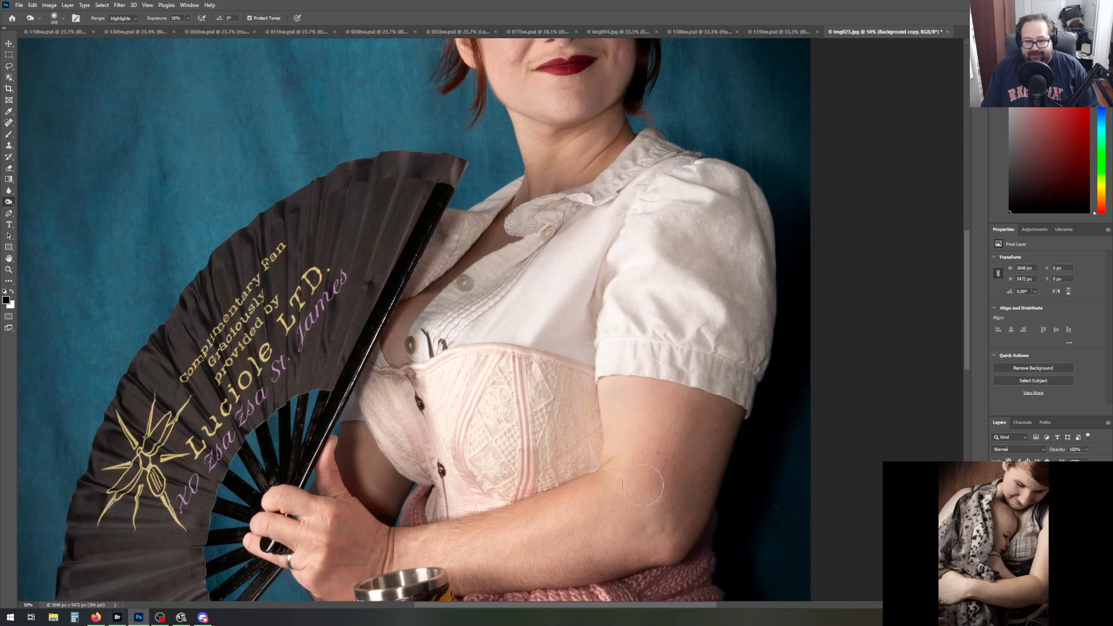
pyautogui.scroll(5, 606, 497)
pyautogui.scroll(1, 662, 421)
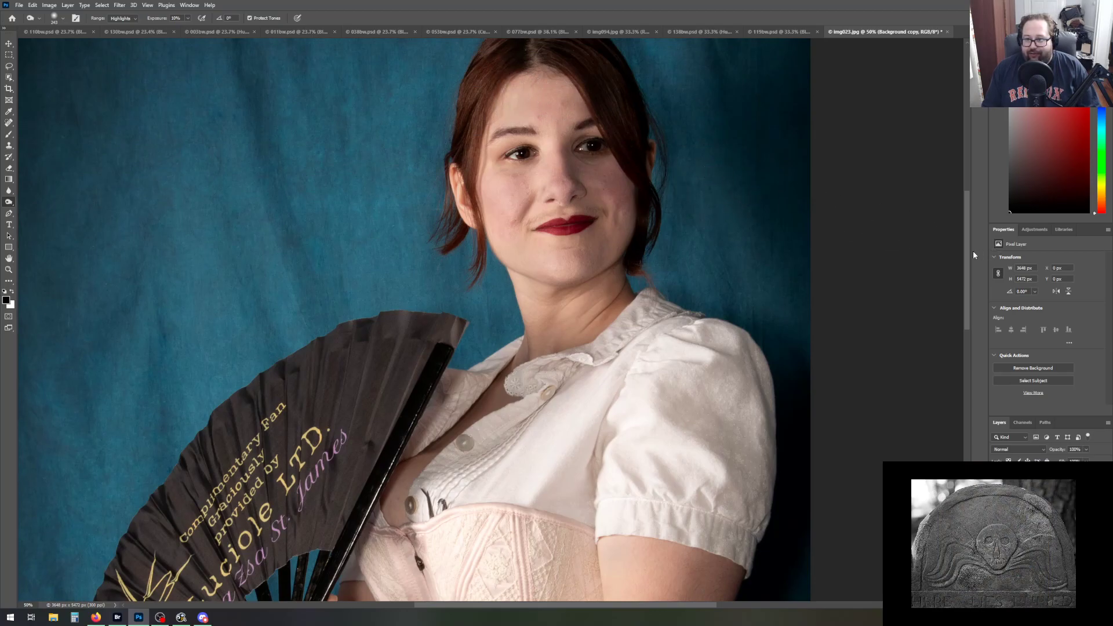
pyautogui.moveTo(967, 255); pyautogui.dragTo(975, 218)
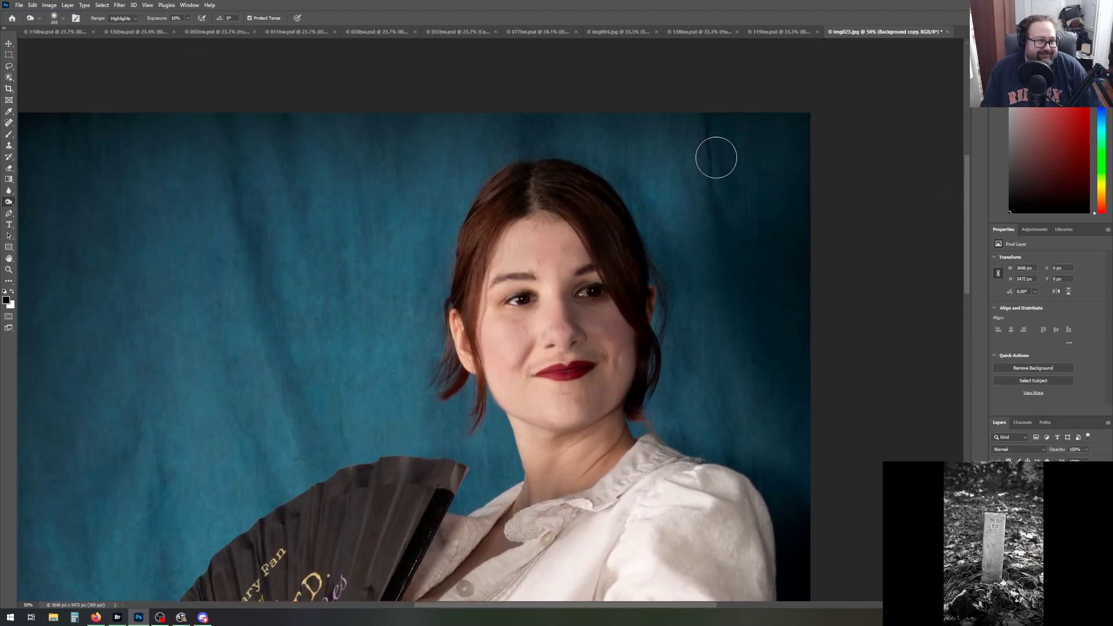
pyautogui.click(8, 270)
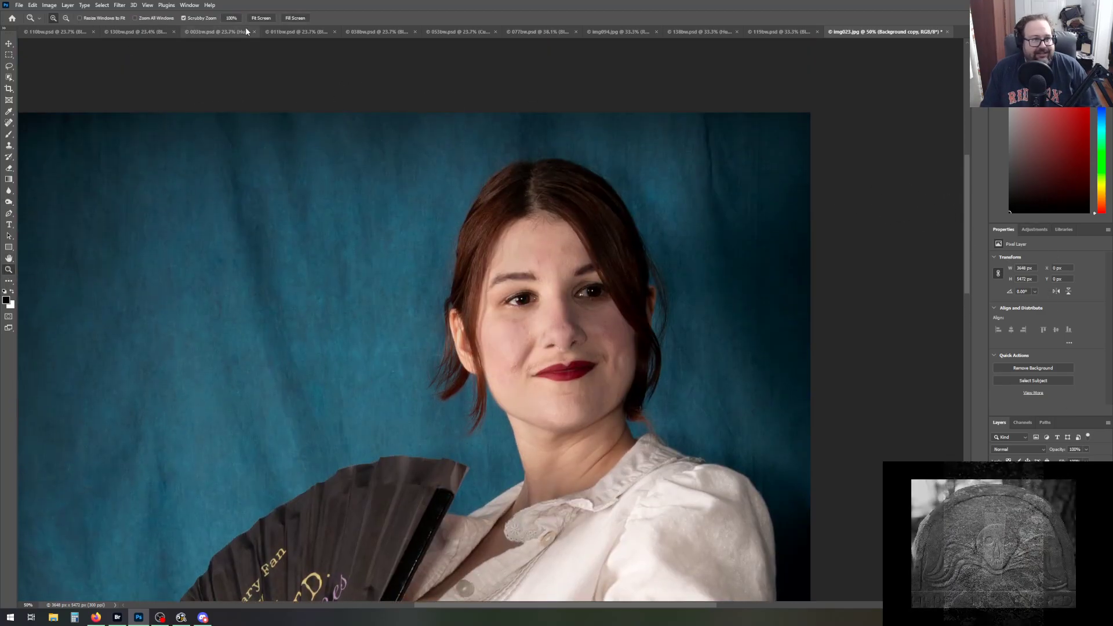
pyautogui.click(259, 18)
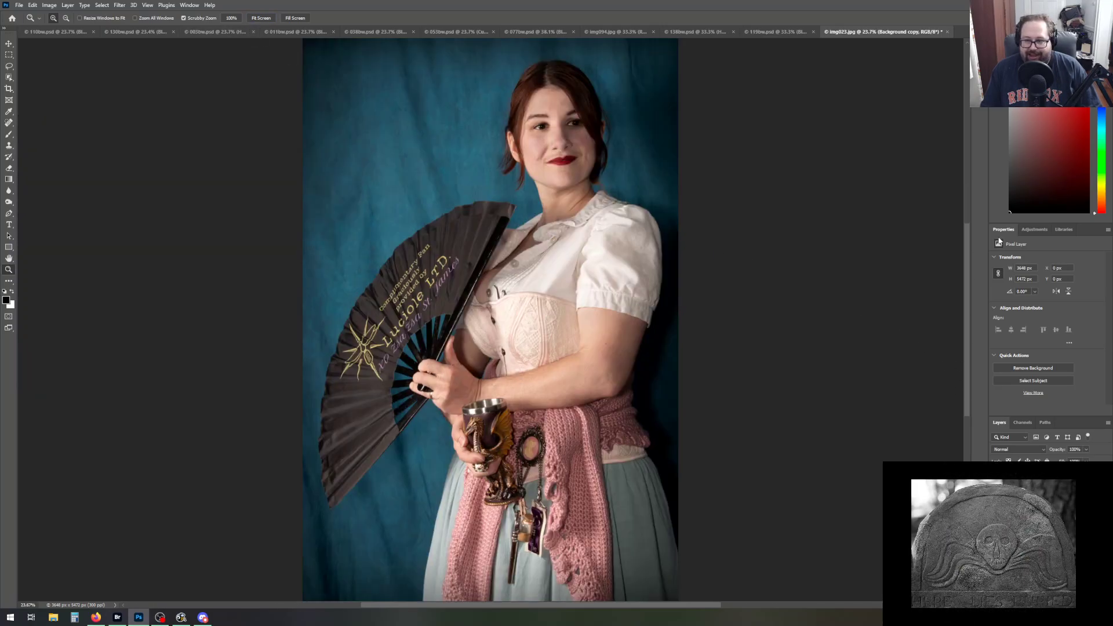
pyautogui.click(1029, 229)
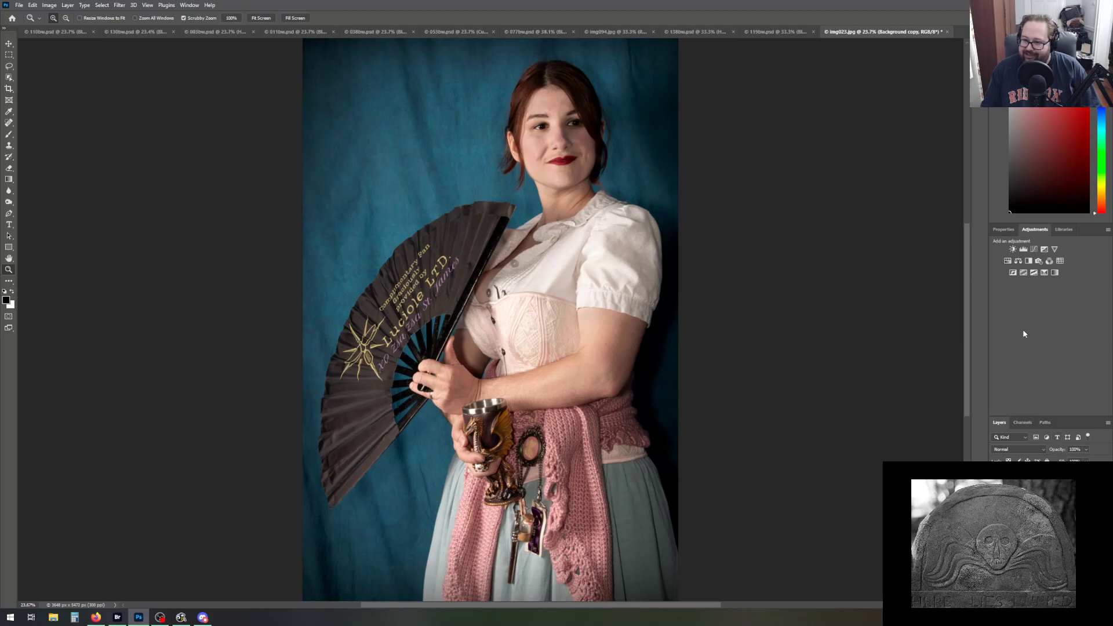
pyautogui.click(1012, 248)
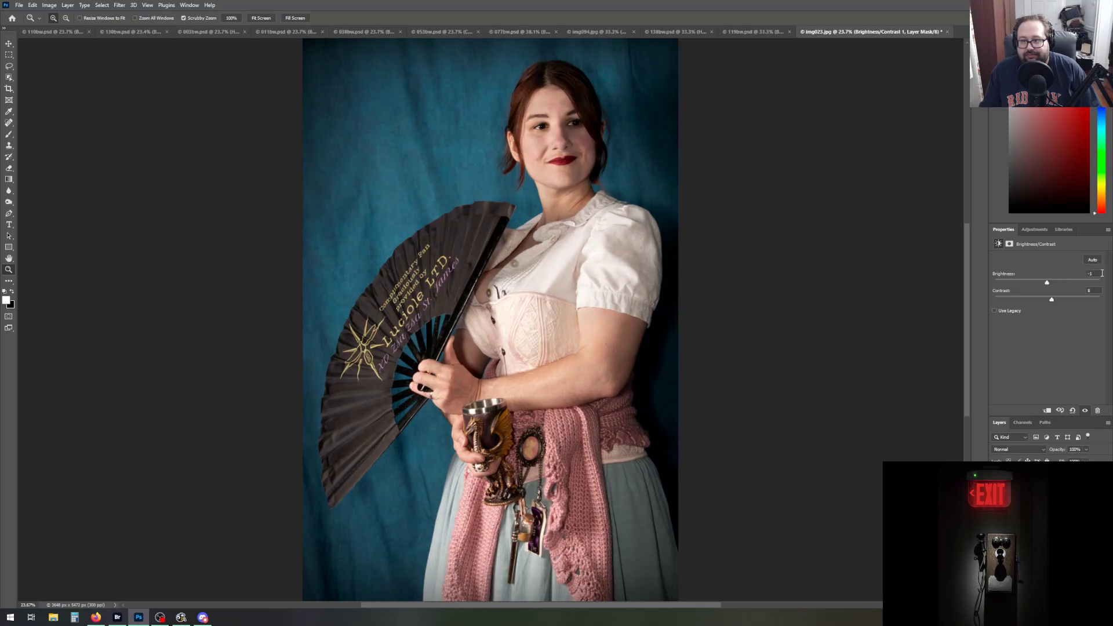
pyautogui.write('0')
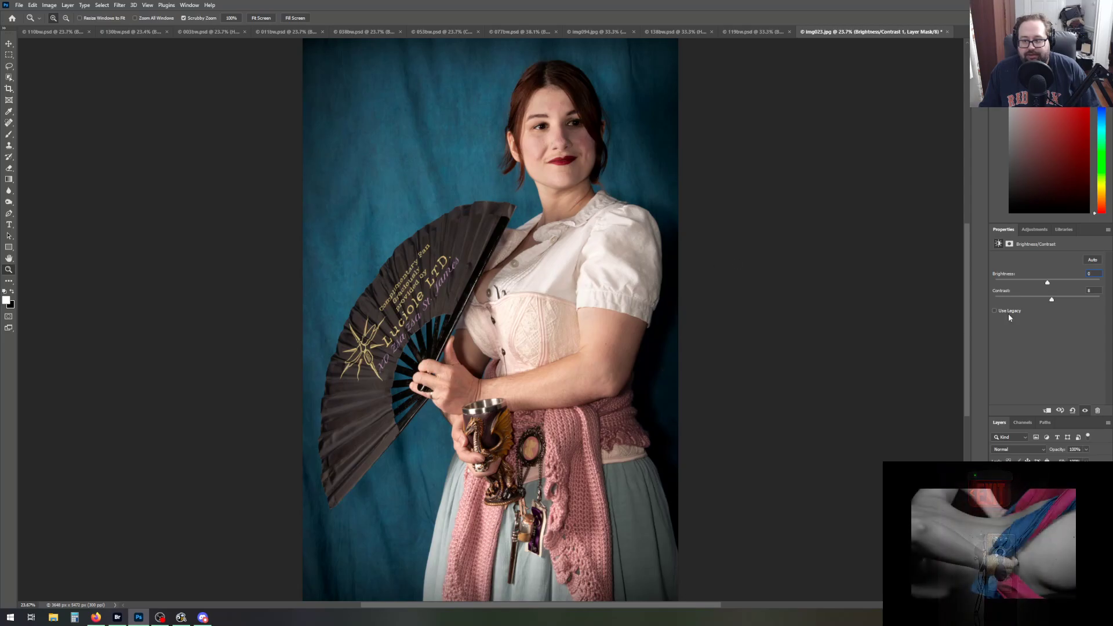
# Save the color portrait as a Photoshop document named 023.psd, accepting the default format options
pyautogui.click(19, 5)
pyautogui.click(28, 110)
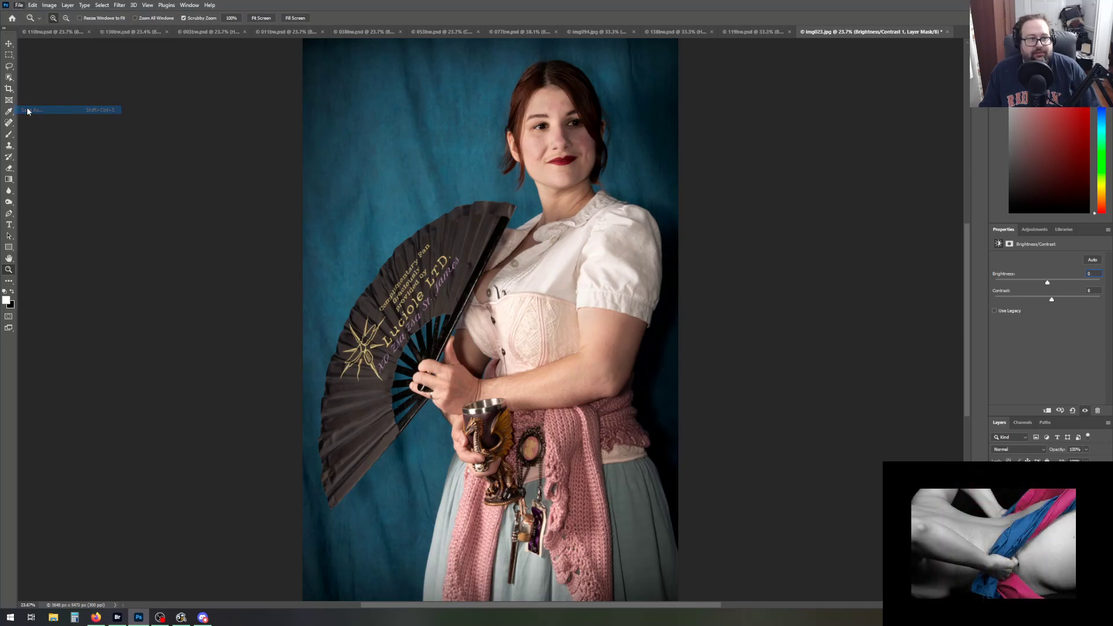
pyautogui.moveTo(70, 269); pyautogui.dragTo(11, 260)
pyautogui.press('BackSpace')
pyautogui.press('Return')
pyautogui.press('Return')
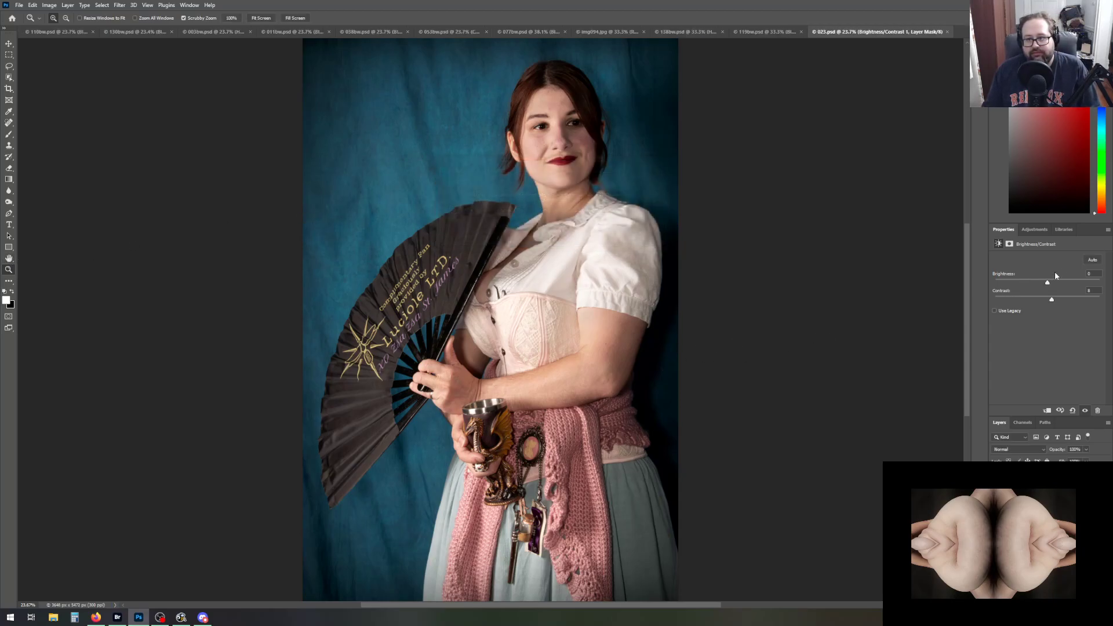
# Add a Black & White adjustment layer using the Green Filter preset, with the cyans lowered to 27
pyautogui.click(1036, 229)
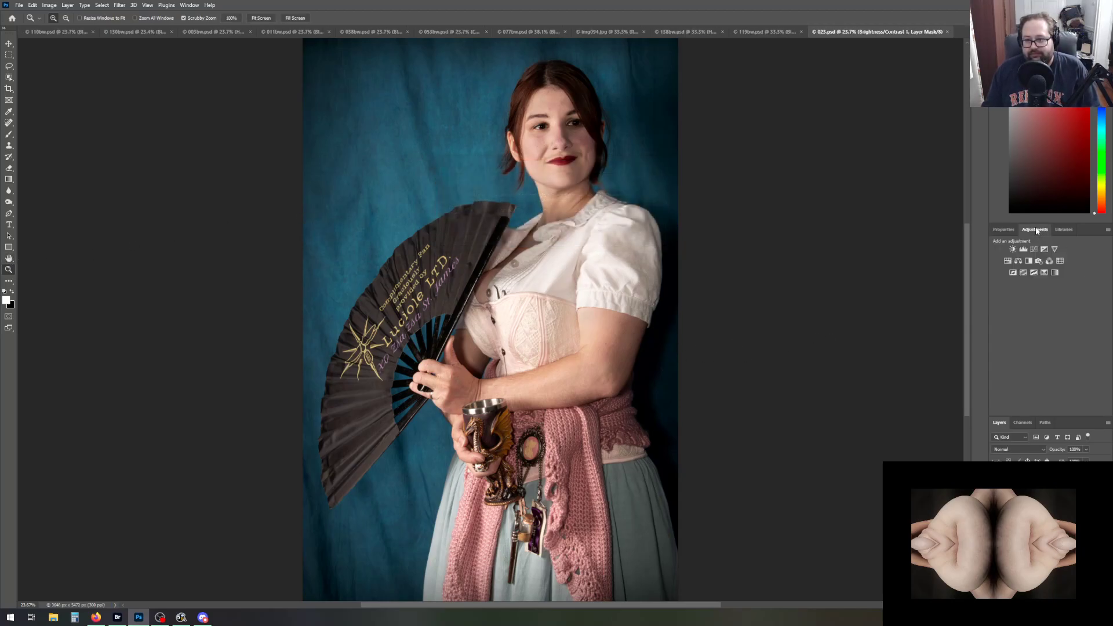
pyautogui.click(1028, 261)
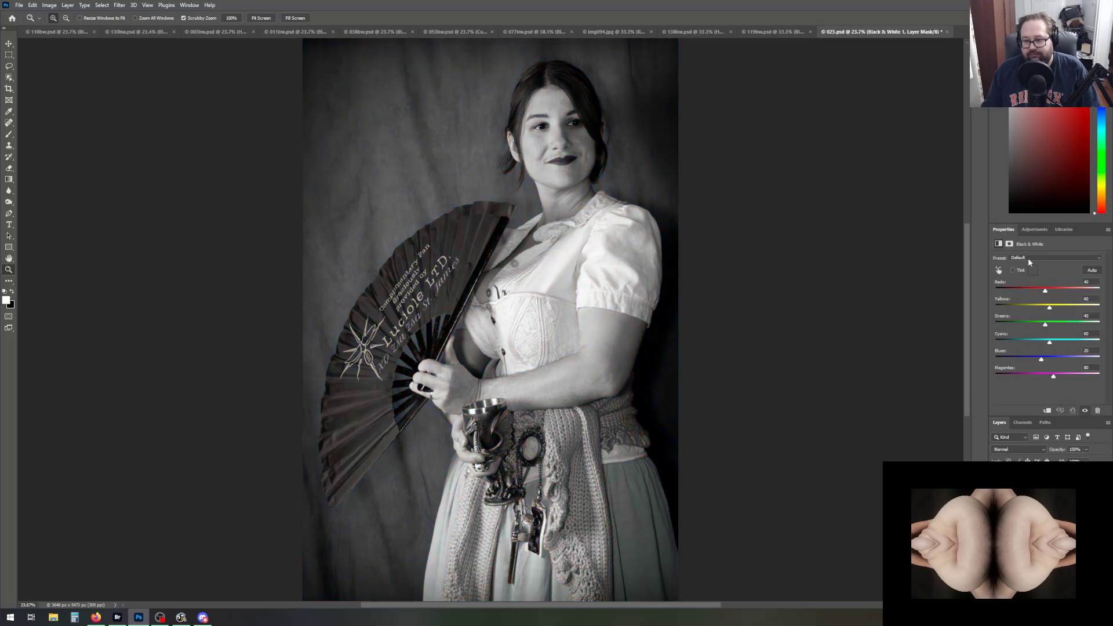
pyautogui.click(1044, 257)
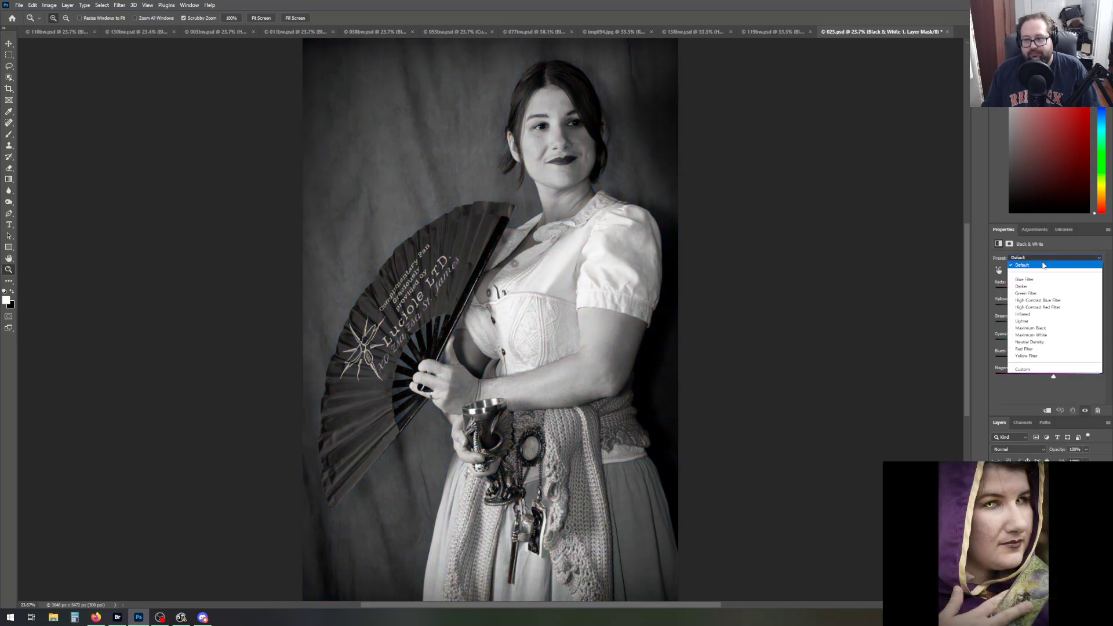
pyautogui.click(1044, 291)
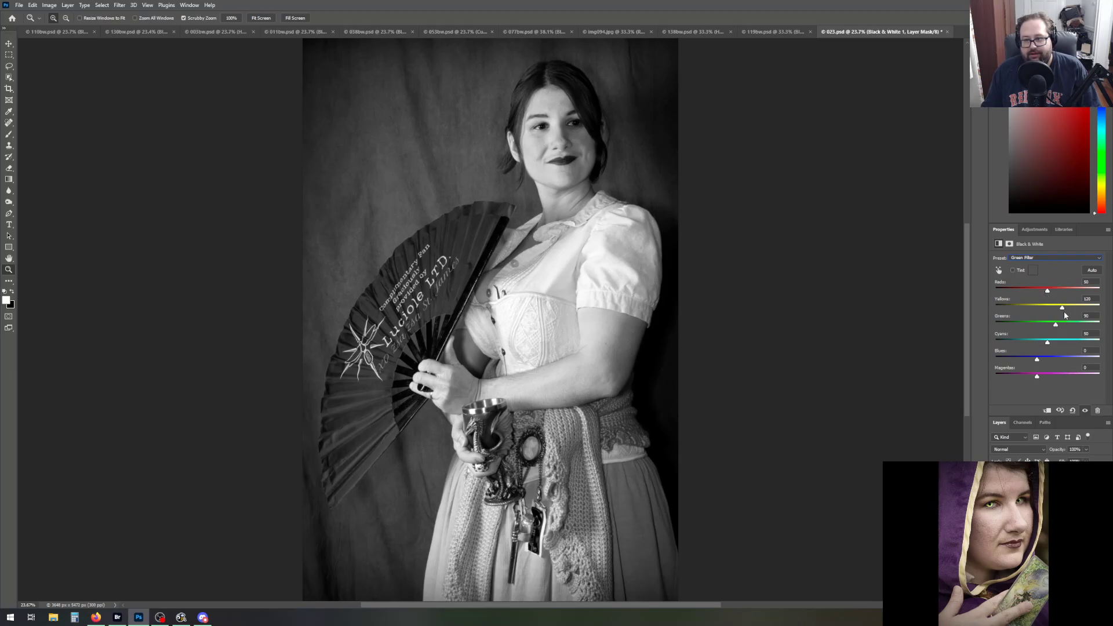
pyautogui.moveTo(1047, 345); pyautogui.dragTo(1043, 345)
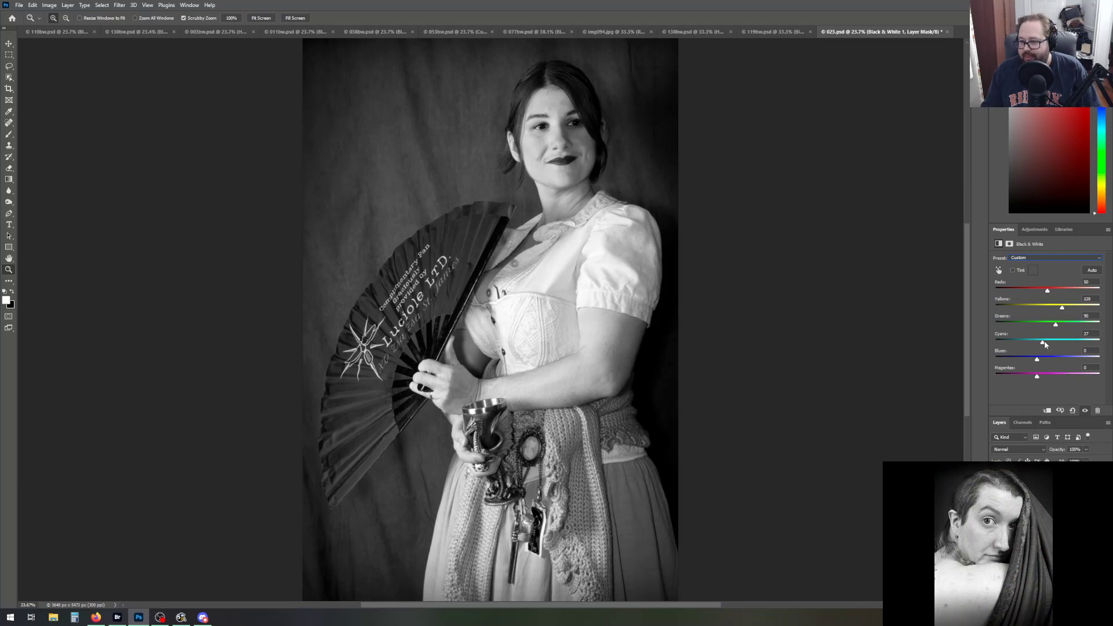
# Save the black-and-white version as a separate Photoshop document named 023bw.psd, keeping the default format options
pyautogui.click(25, 7)
pyautogui.click(58, 110)
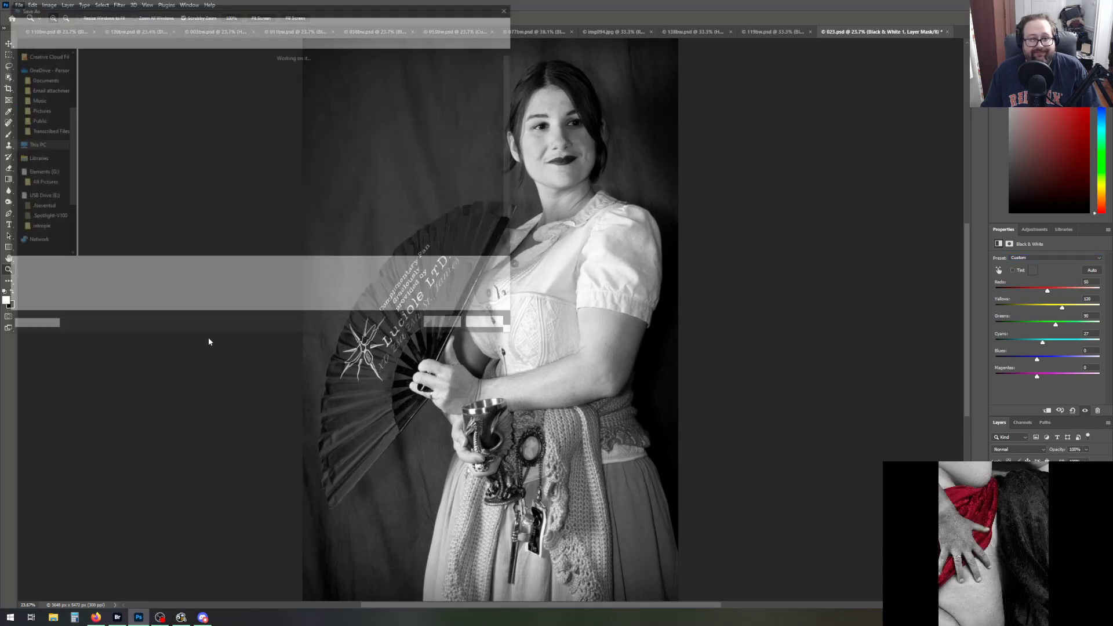
pyautogui.click(67, 268)
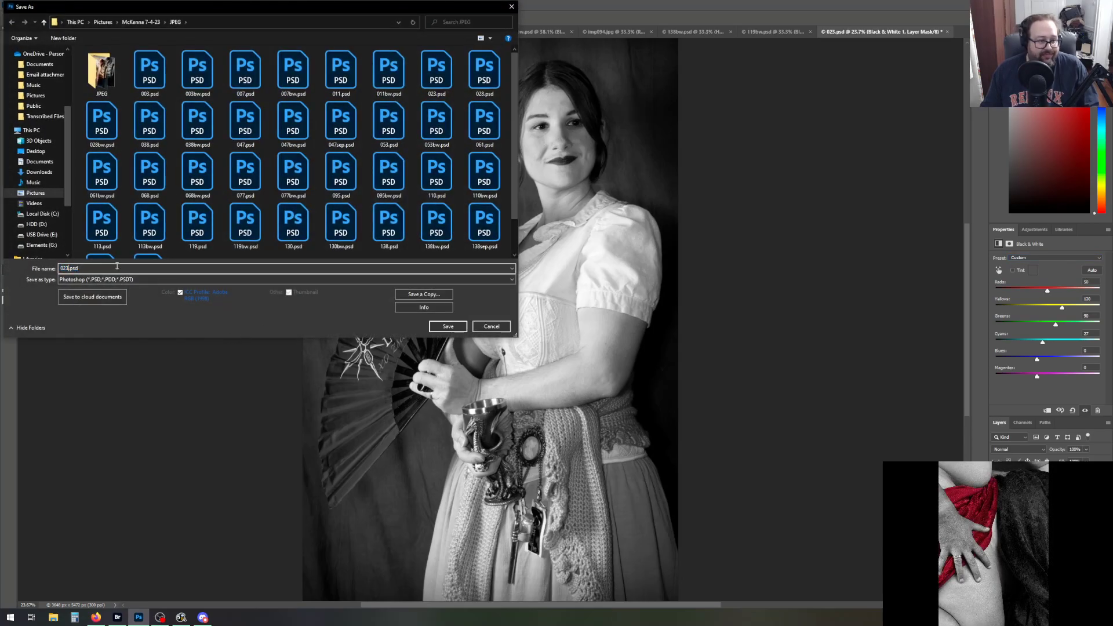
pyautogui.press('Return')
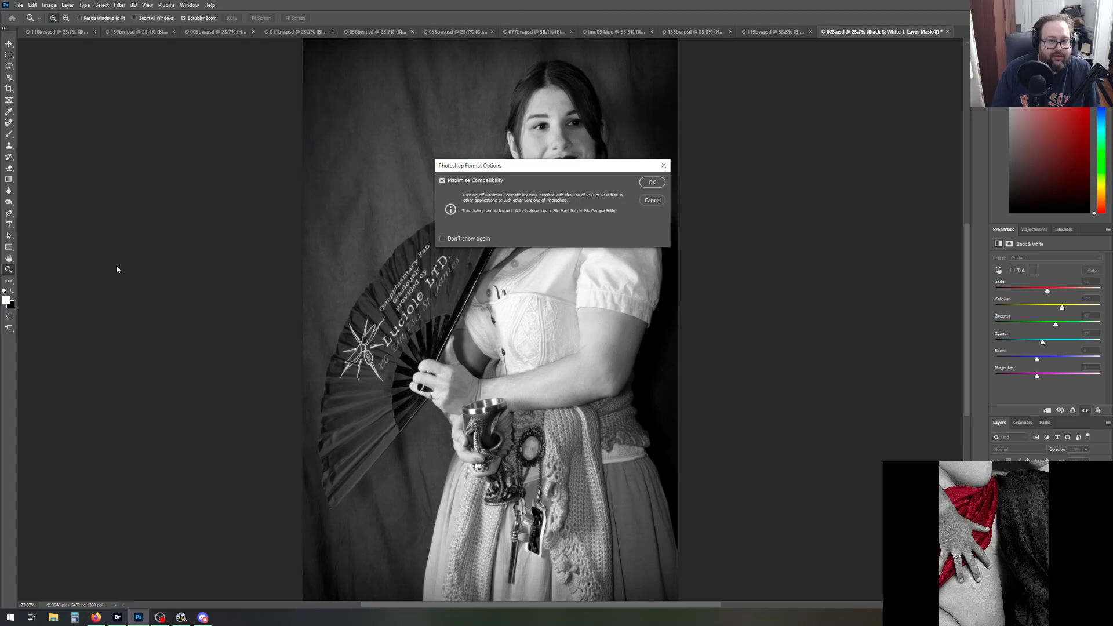
pyautogui.press('Return')
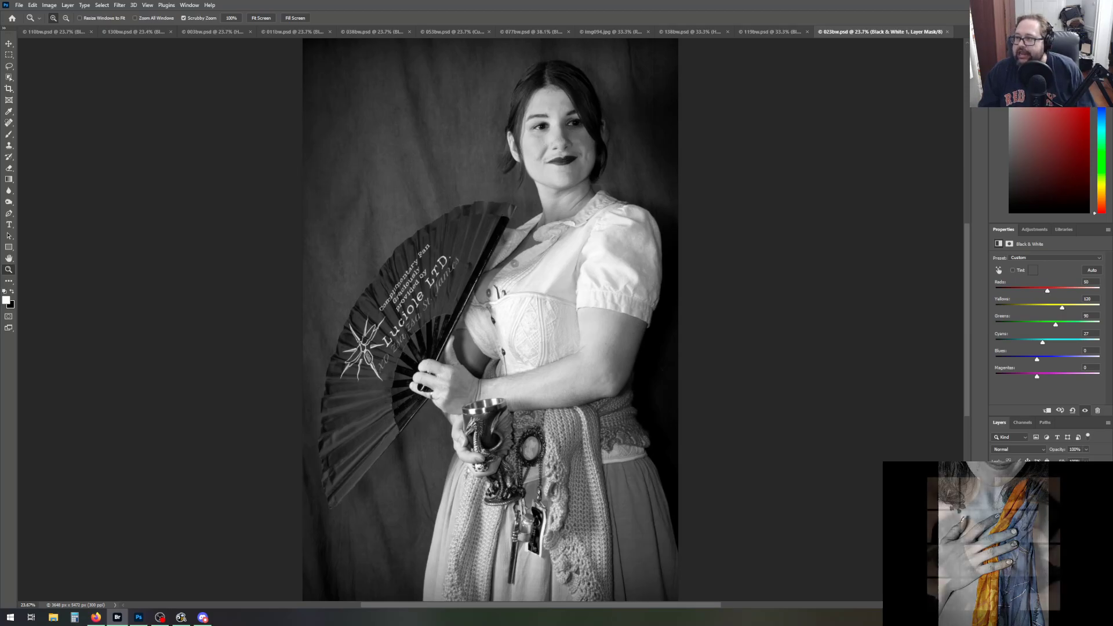
# Switch to Adobe Bridge and compare 138.psd with its black-and-white and sepia versions side by side
pyautogui.moveTo(1112, 158); pyautogui.dragTo(376, 3)
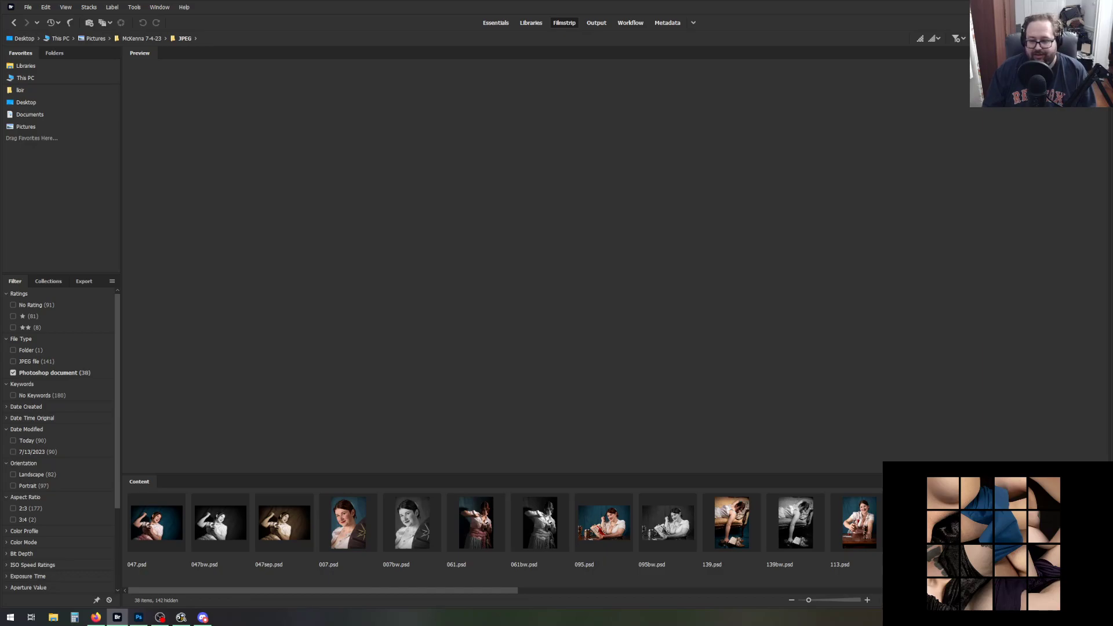
pyautogui.scroll(-1, 502, 530)
pyautogui.scroll(-8, 502, 530)
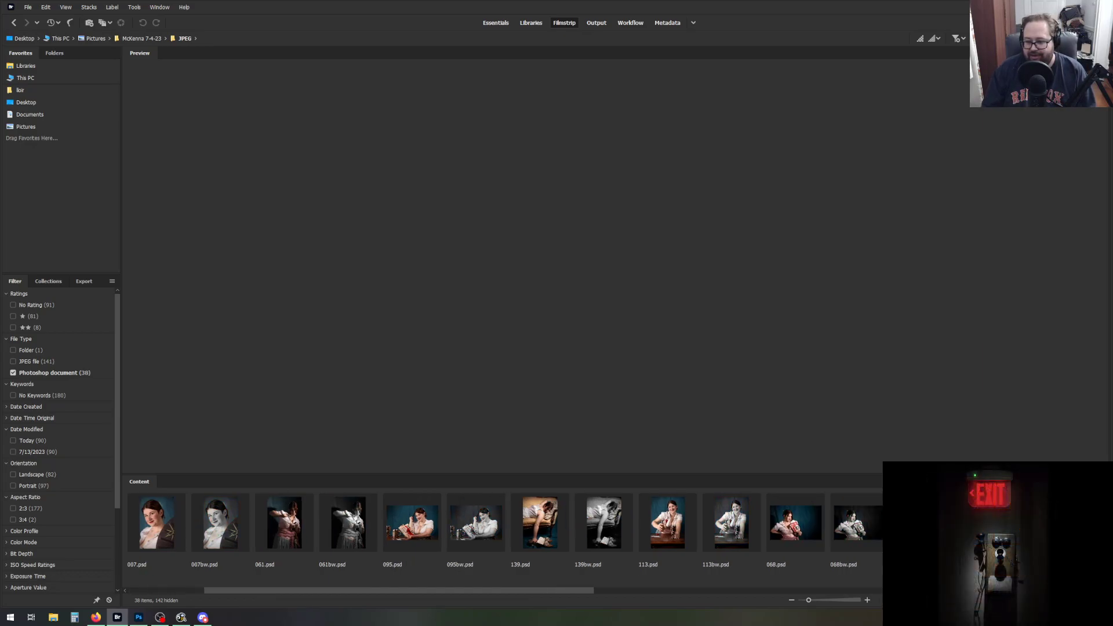
pyautogui.scroll(-3, 502, 530)
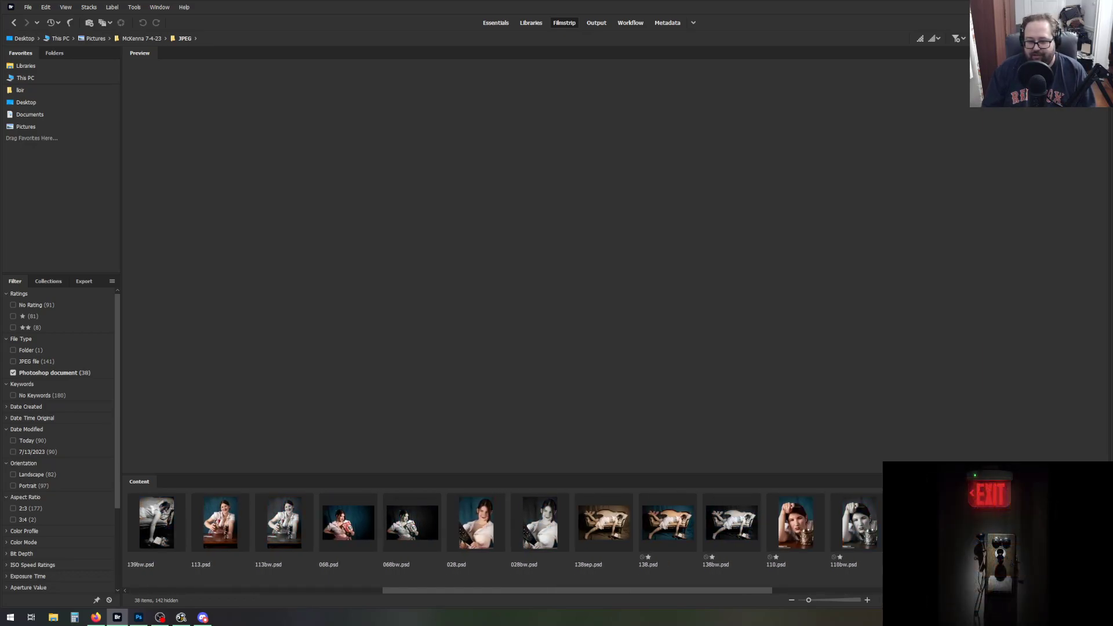
pyautogui.moveTo(718, 589)
pyautogui.mouseDown()
pyautogui.moveTo(788, 592)
pyautogui.moveTo(740, 592)
pyautogui.mouseUp()
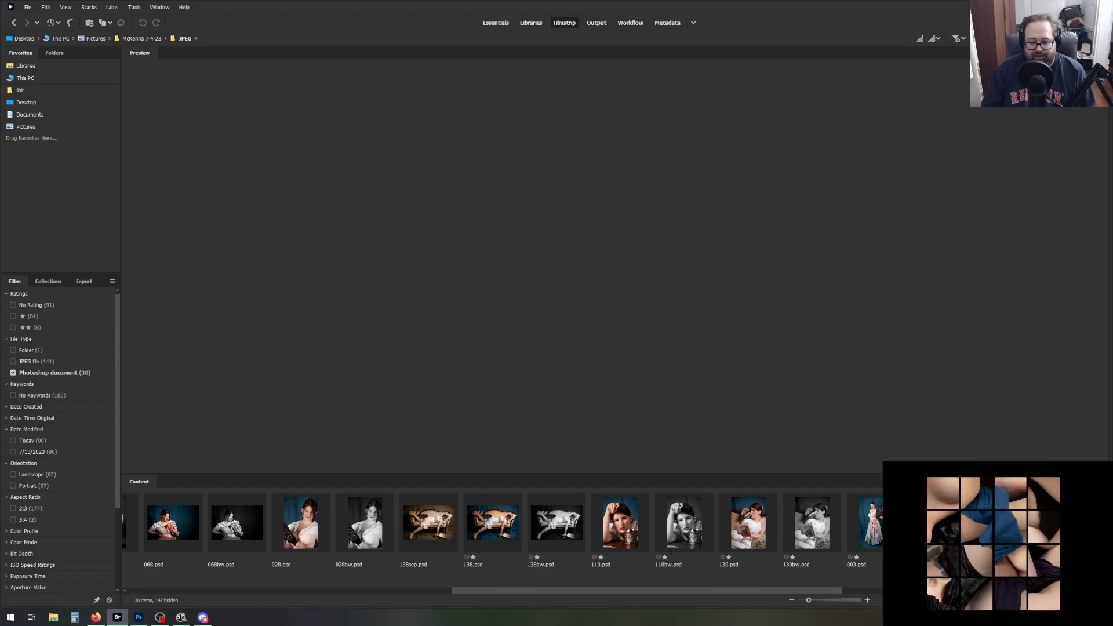
pyautogui.moveTo(843, 591); pyautogui.dragTo(860, 589)
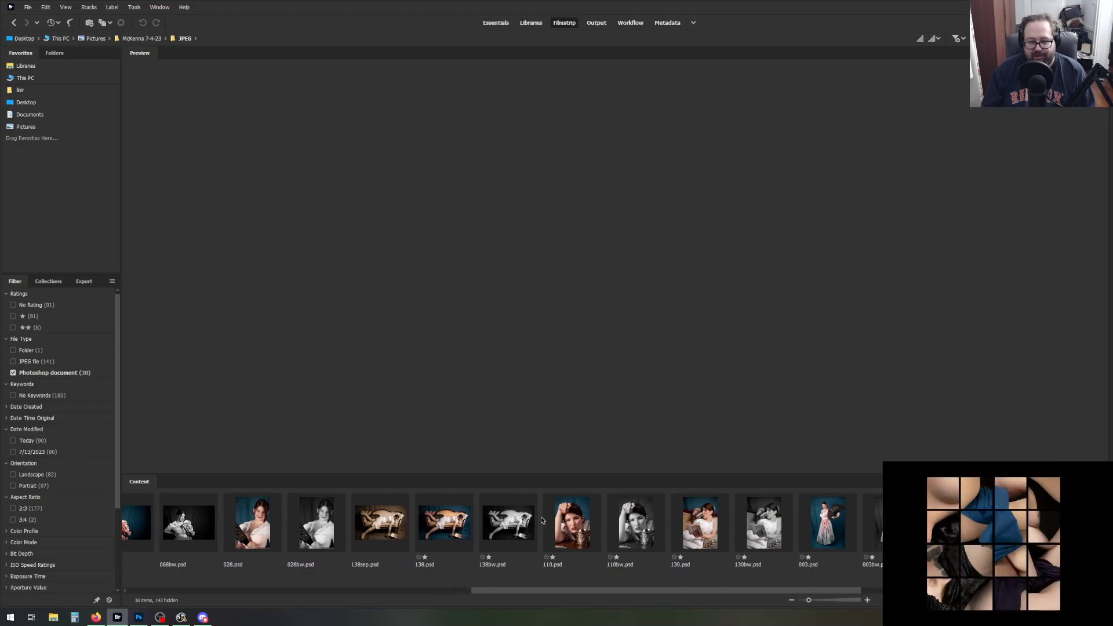
pyautogui.click(452, 529)
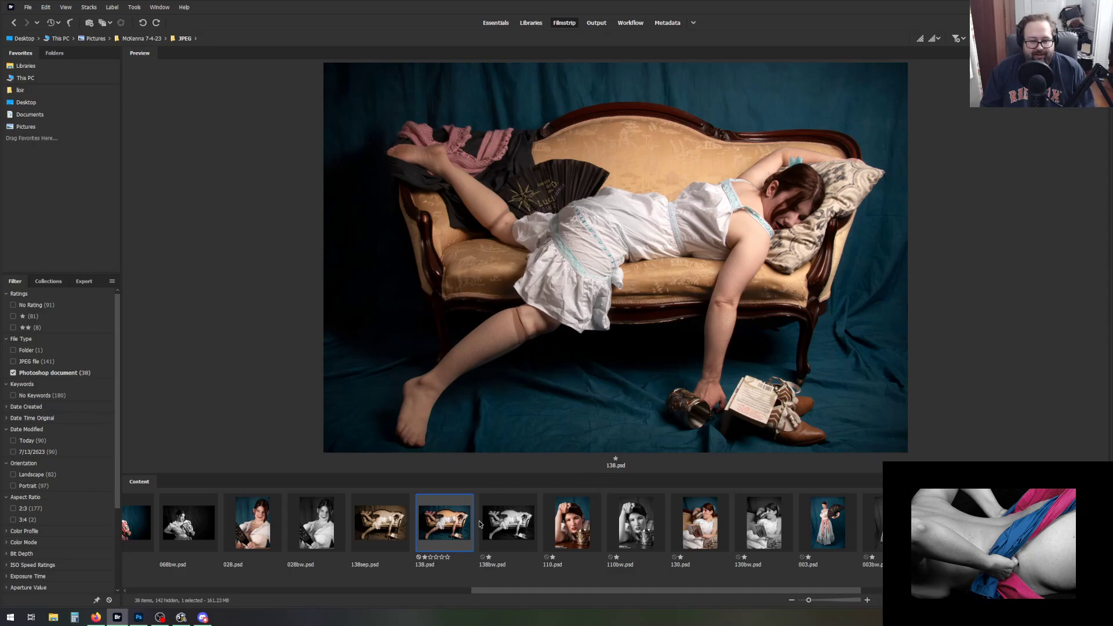
pyautogui.keyDown('ctrl'); pyautogui.click(501, 522); pyautogui.keyUp('ctrl')
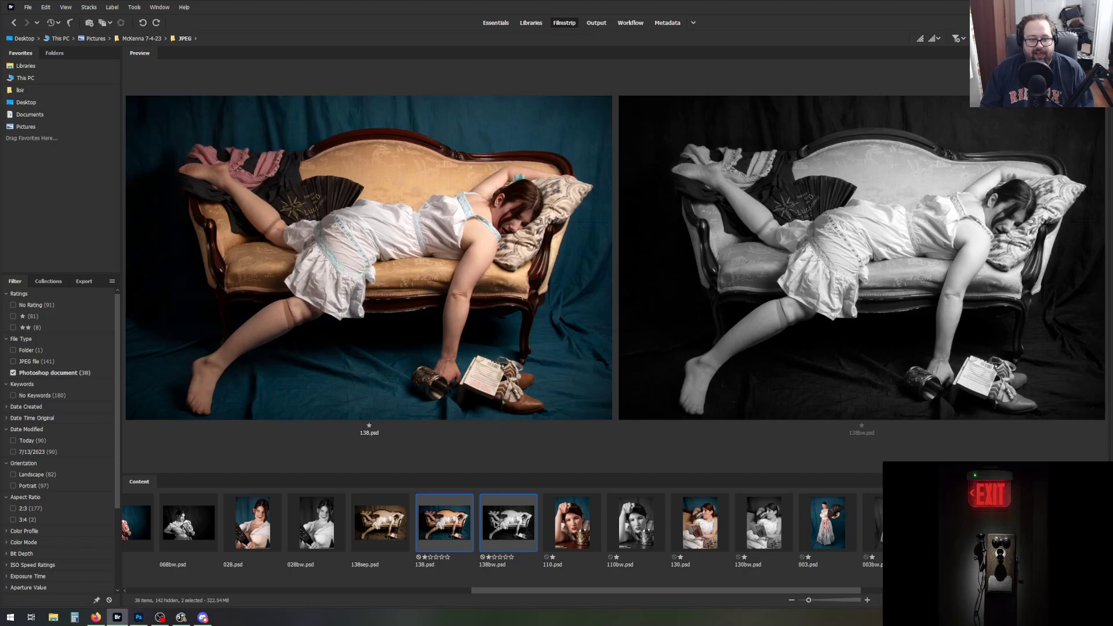
pyautogui.keyDown('ctrl'); pyautogui.click(490, 525); pyautogui.keyUp('ctrl')
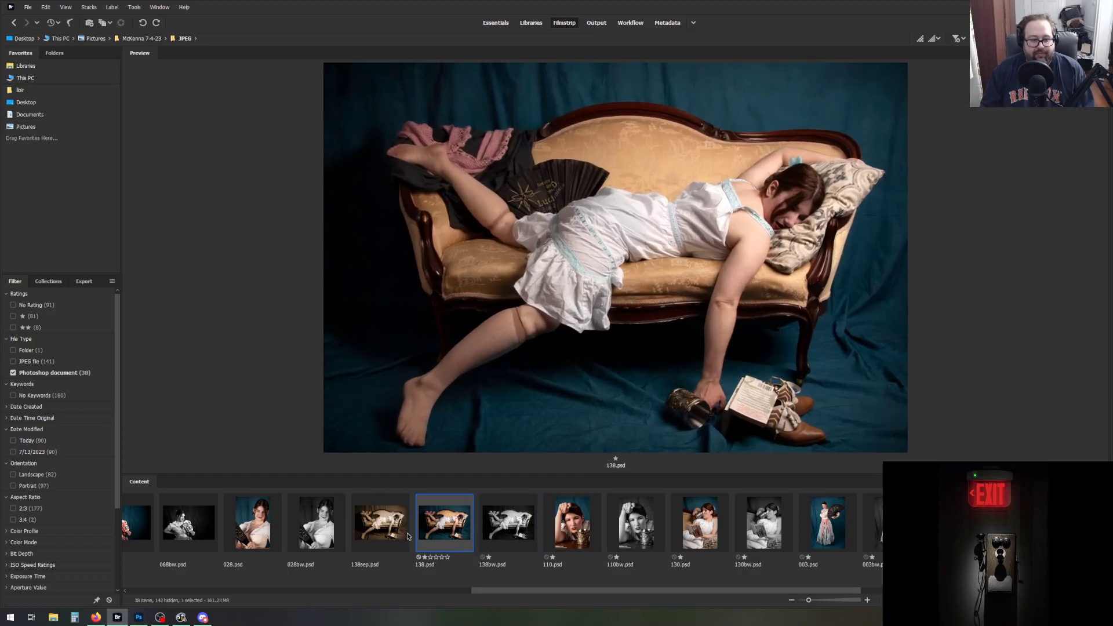
pyautogui.keyDown('ctrl'); pyautogui.click(391, 528); pyautogui.keyUp('ctrl')
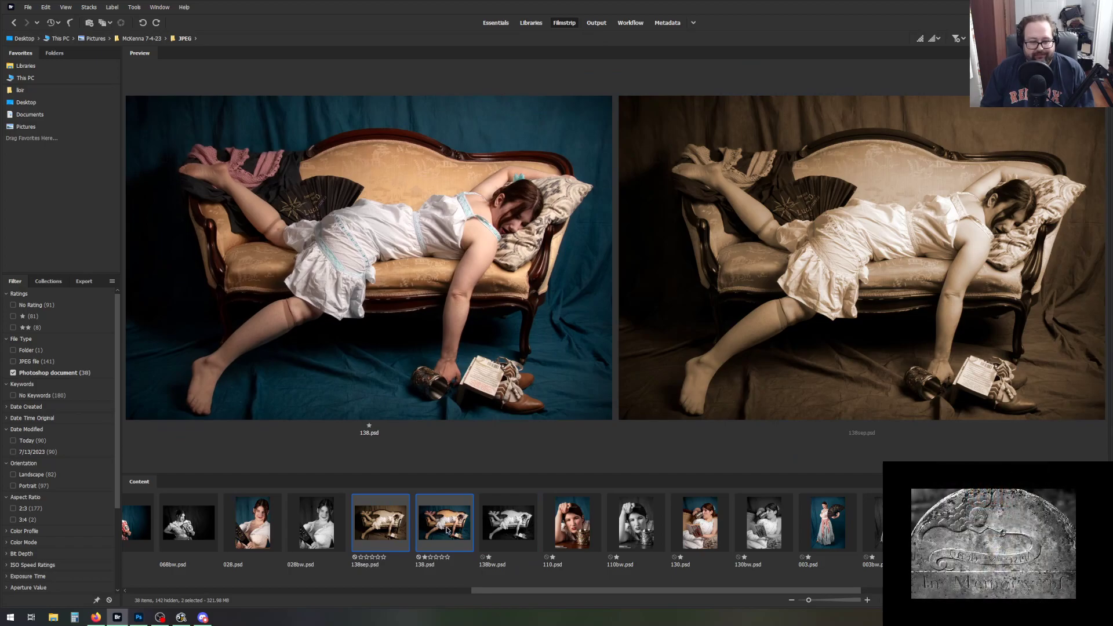
# Compare the color and black-and-white versions of portraits 110, 130 and 003 pair by pair
pyautogui.click(572, 517)
pyautogui.keyDown('ctrl'); pyautogui.click(643, 528); pyautogui.keyUp('ctrl')
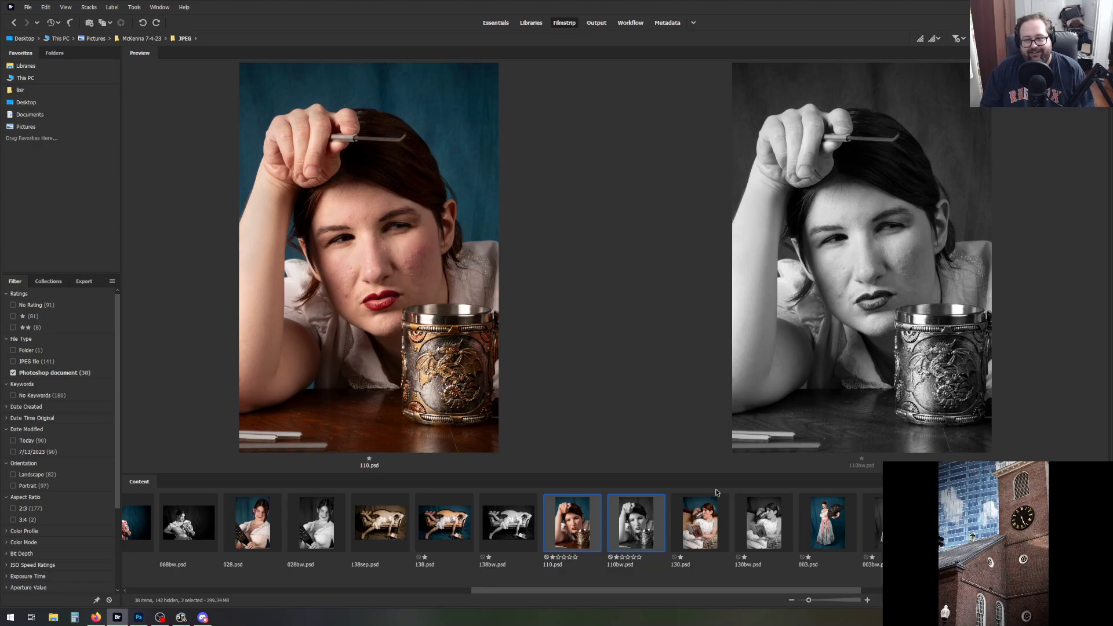
pyautogui.click(707, 523)
pyautogui.keyDown('ctrl'); pyautogui.click(762, 523); pyautogui.keyUp('ctrl')
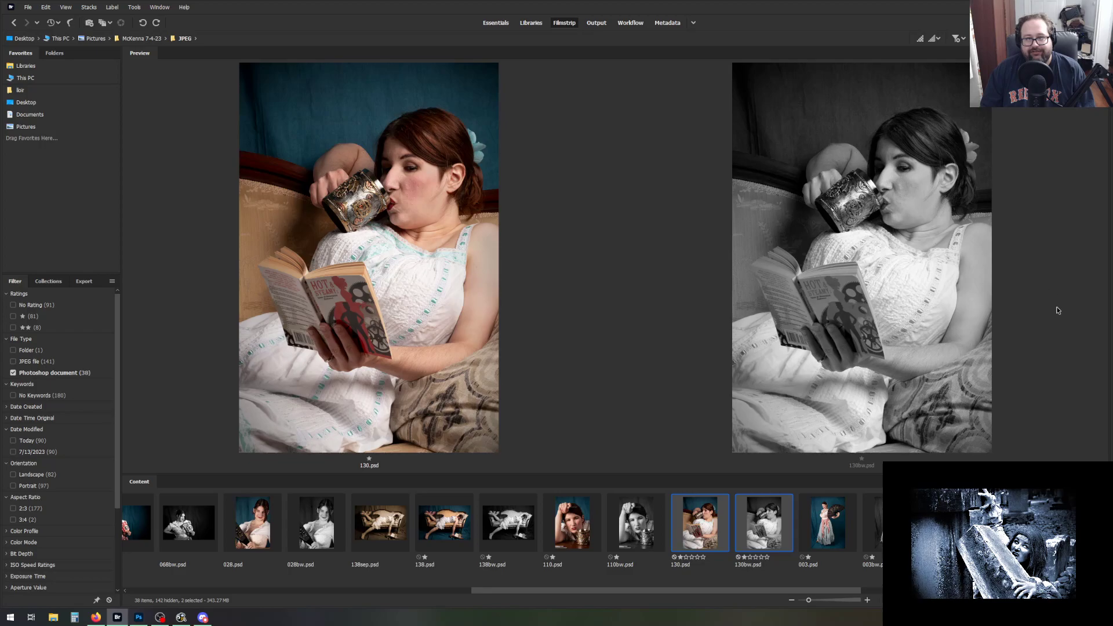
pyautogui.scroll(-7, 523, 537)
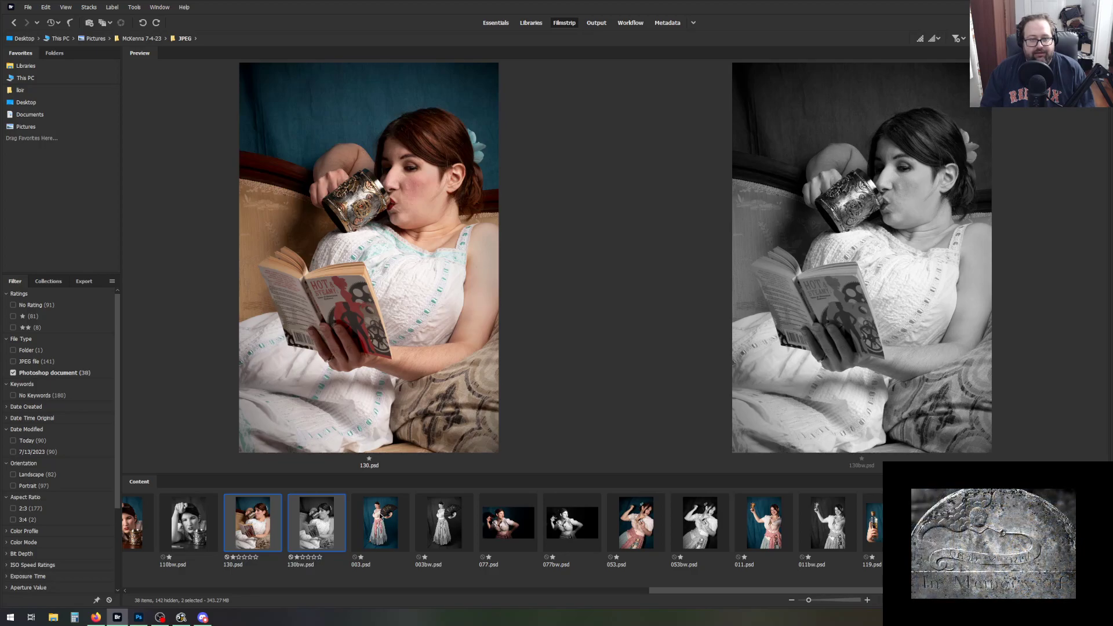
pyautogui.press('Right')
pyautogui.hotkey('shift', 'Right')
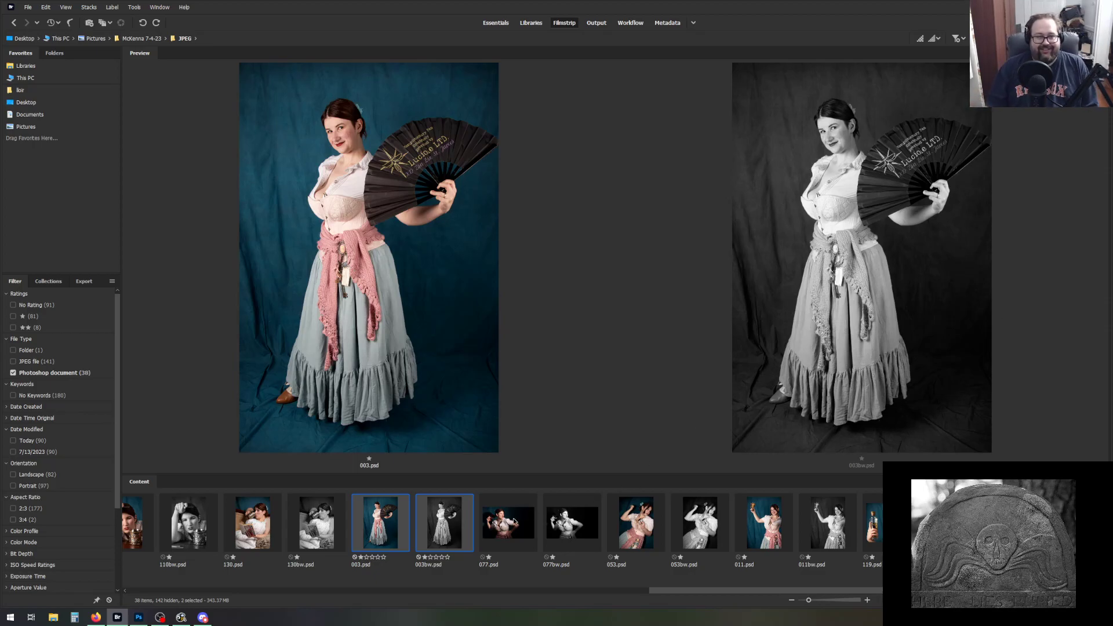
# Compare the color and black-and-white versions of portraits 077, 053 and 011 pair by pair
pyautogui.click(508, 522)
pyautogui.keyDown('shift'); pyautogui.click(571, 522); pyautogui.keyUp('shift')
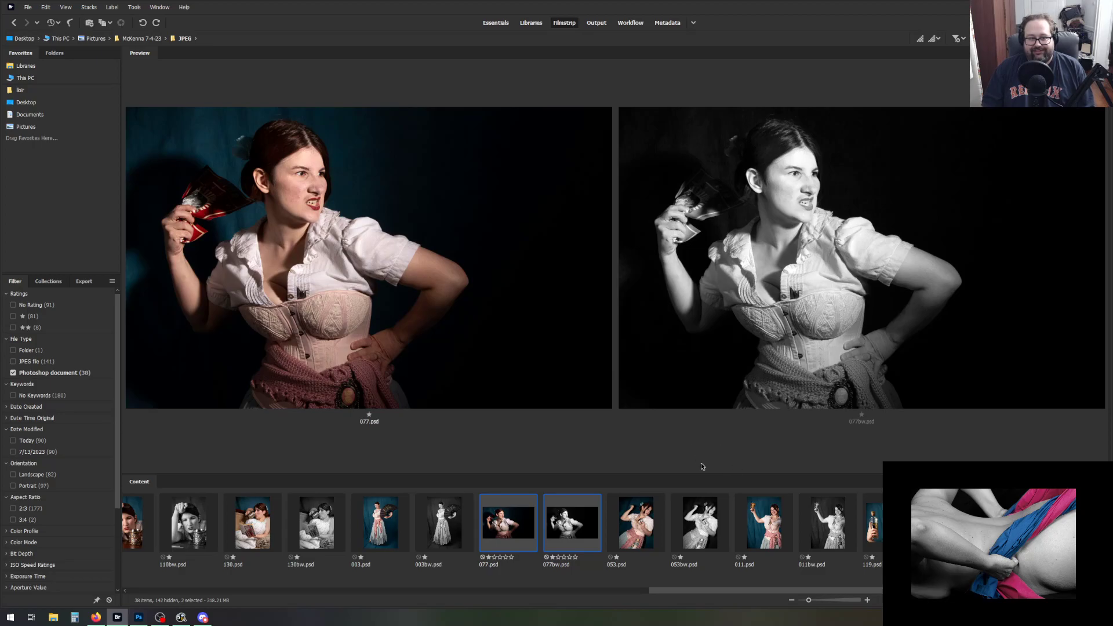
pyautogui.click(642, 523)
pyautogui.keyDown('ctrl'); pyautogui.click(700, 529); pyautogui.keyUp('ctrl')
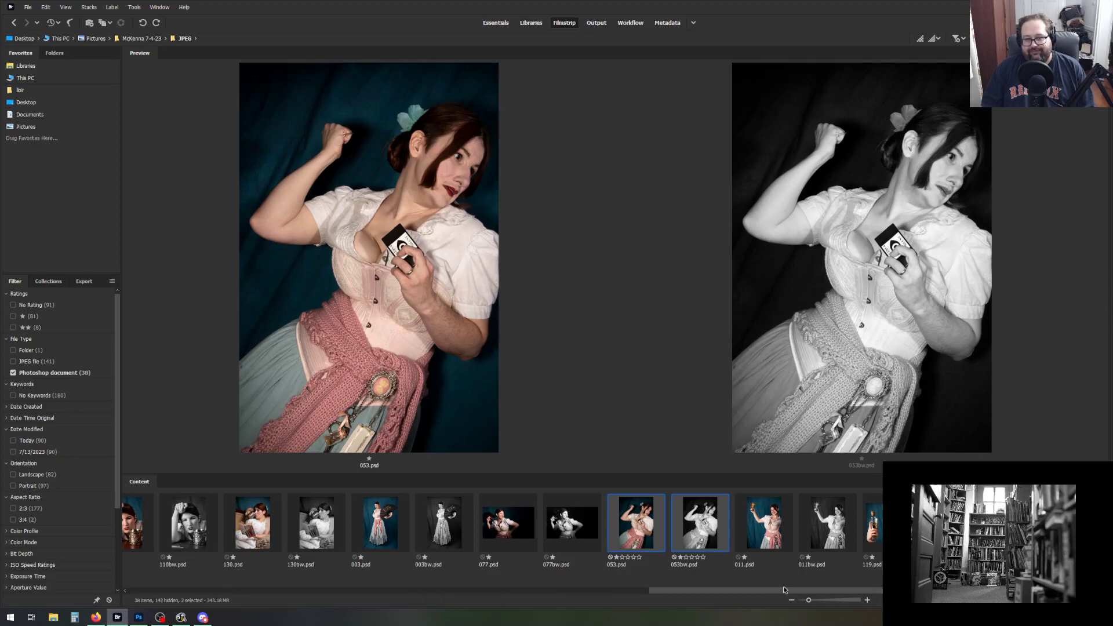
pyautogui.click(763, 522)
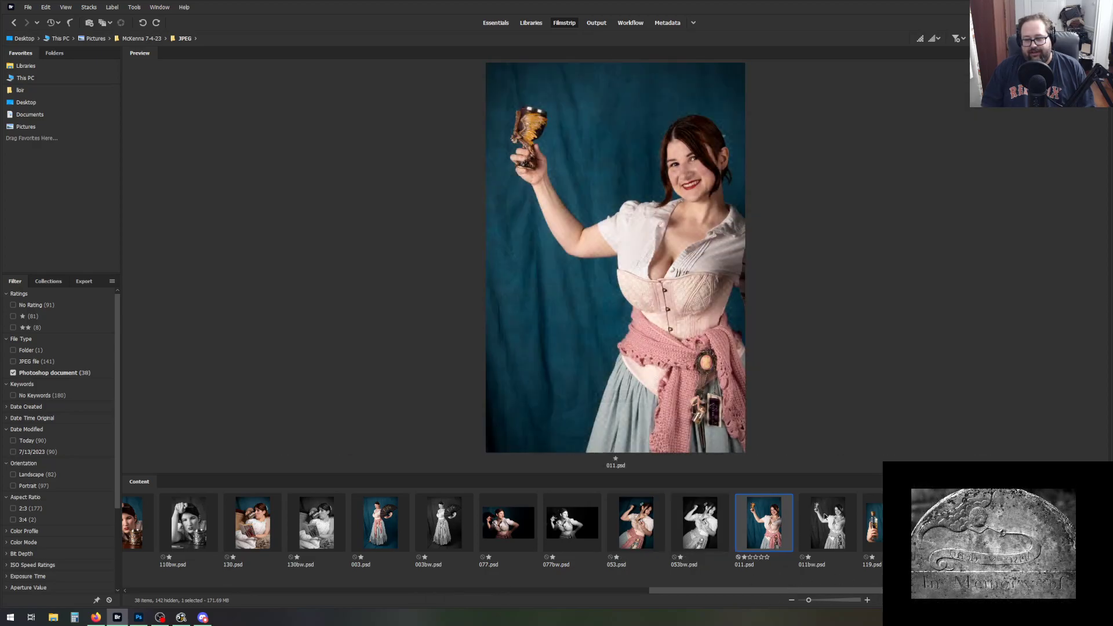
pyautogui.keyDown('ctrl'); pyautogui.click(833, 517); pyautogui.keyUp('ctrl')
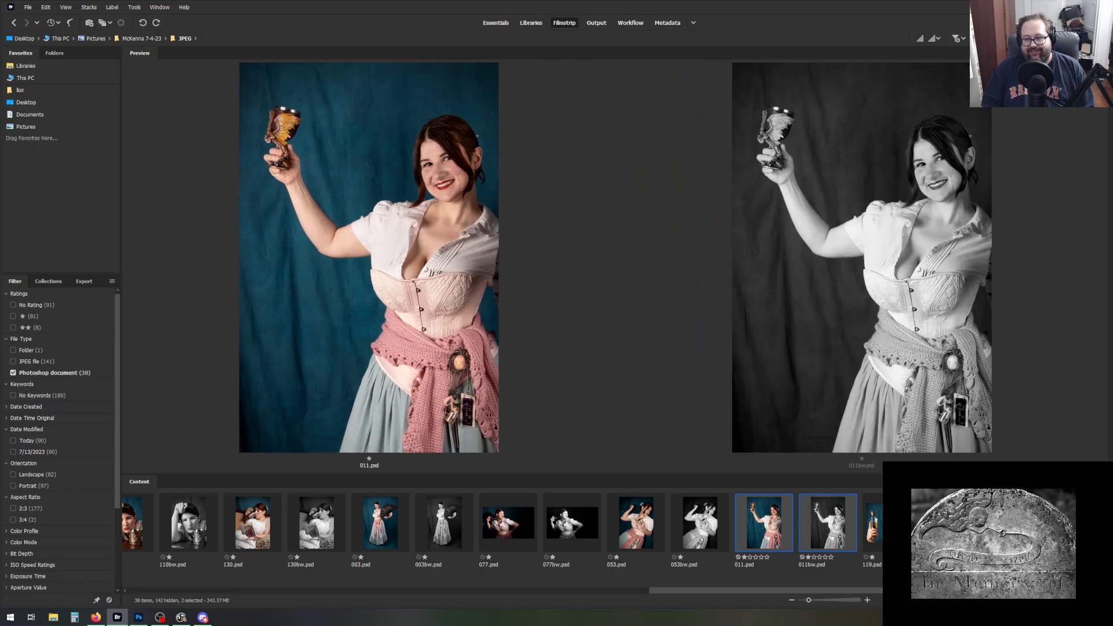
# Compare the color and black-and-white versions of portraits 119, 038 and 023 pair by pair
pyautogui.scroll(-3, 614, 528)
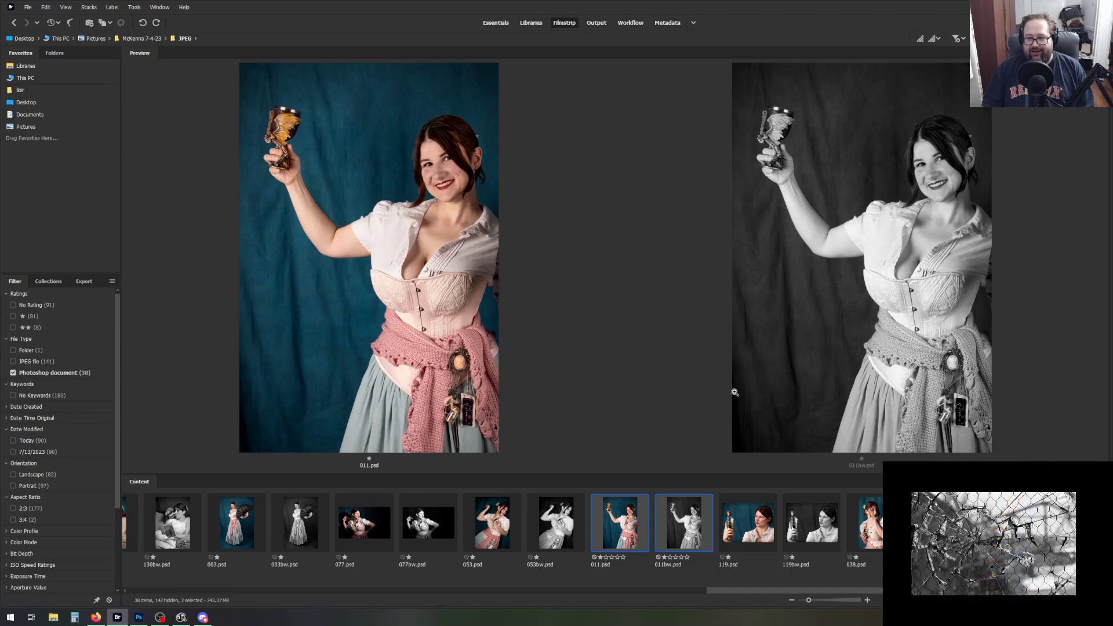
pyautogui.click(763, 529)
pyautogui.keyDown('ctrl'); pyautogui.click(825, 533); pyautogui.keyUp('ctrl')
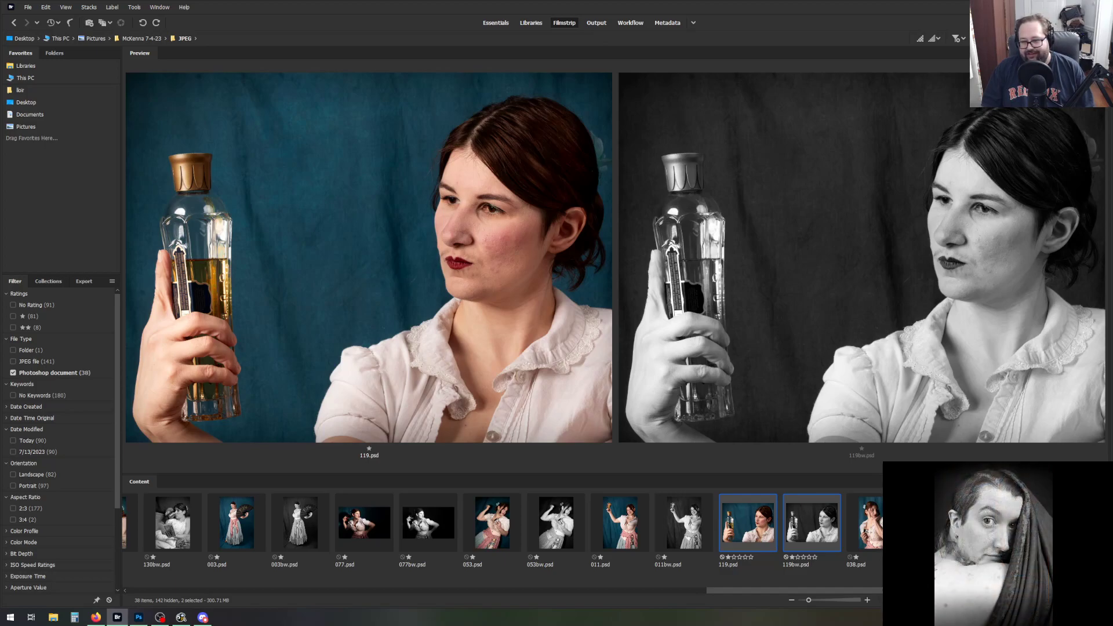
pyautogui.click(872, 510)
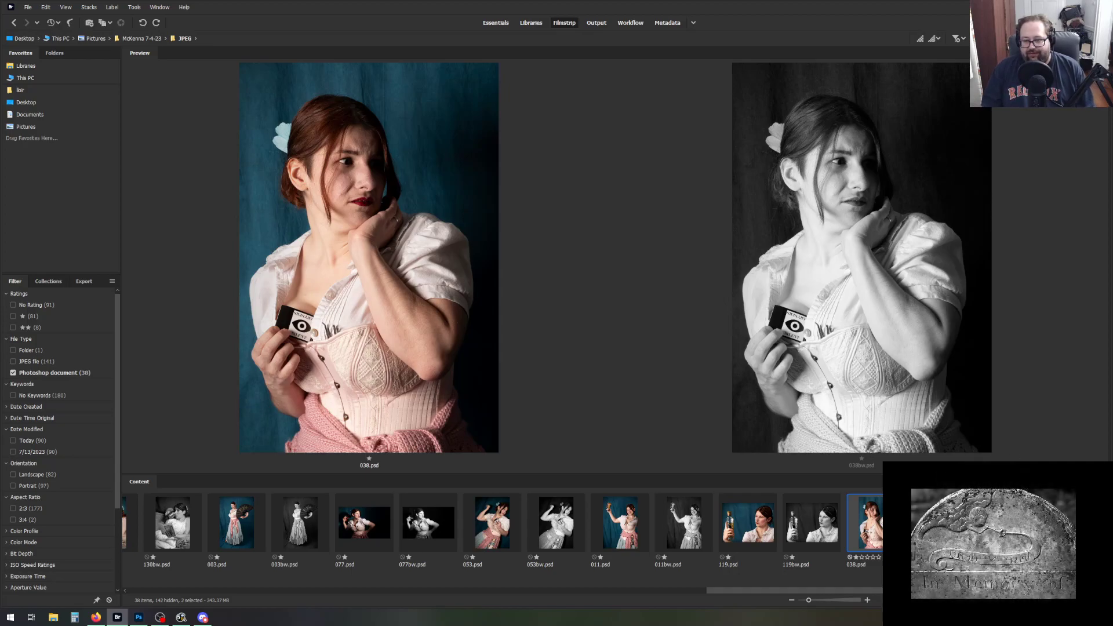
pyautogui.click(1002, 522)
pyautogui.keyDown('ctrl'); pyautogui.click(1066, 521); pyautogui.keyUp('ctrl')
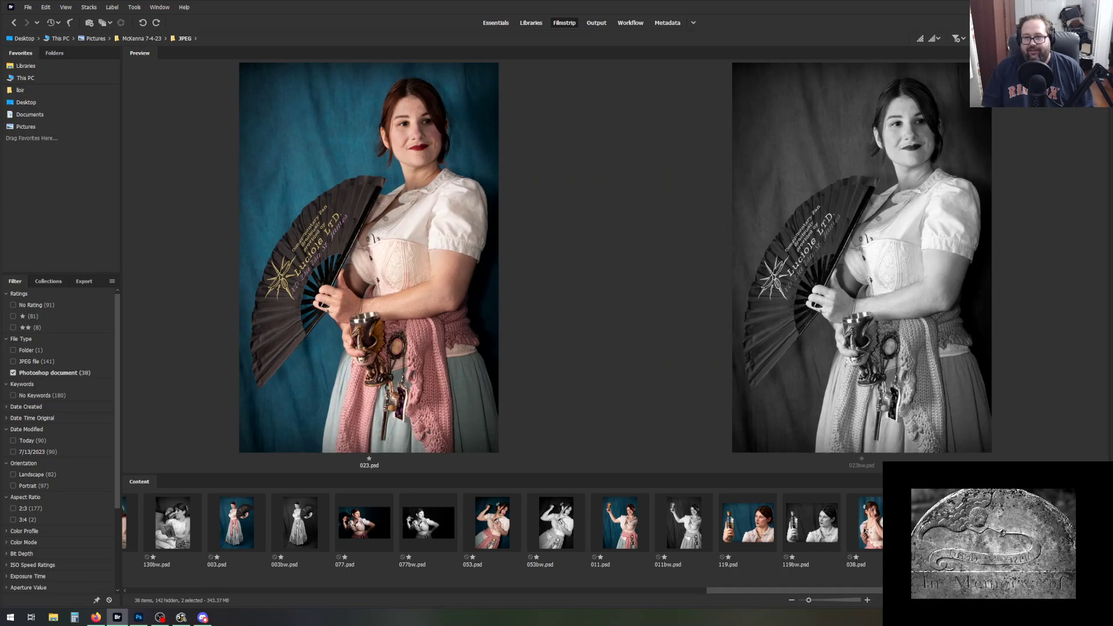